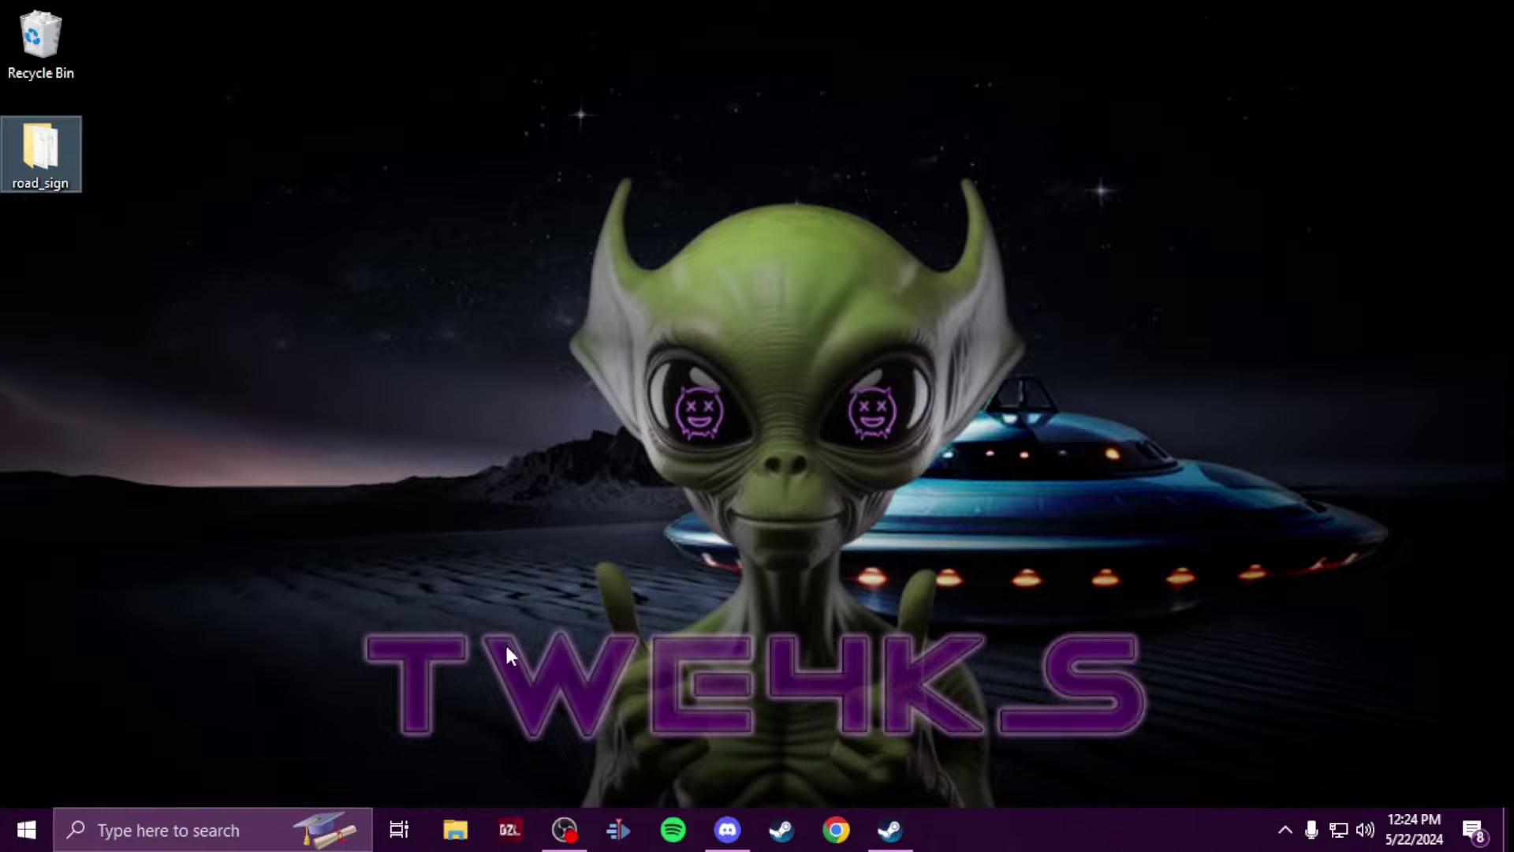
# Step: Open the data folder inside sample_sign on the P: drive in File Explorer
pyautogui.click(456, 832)
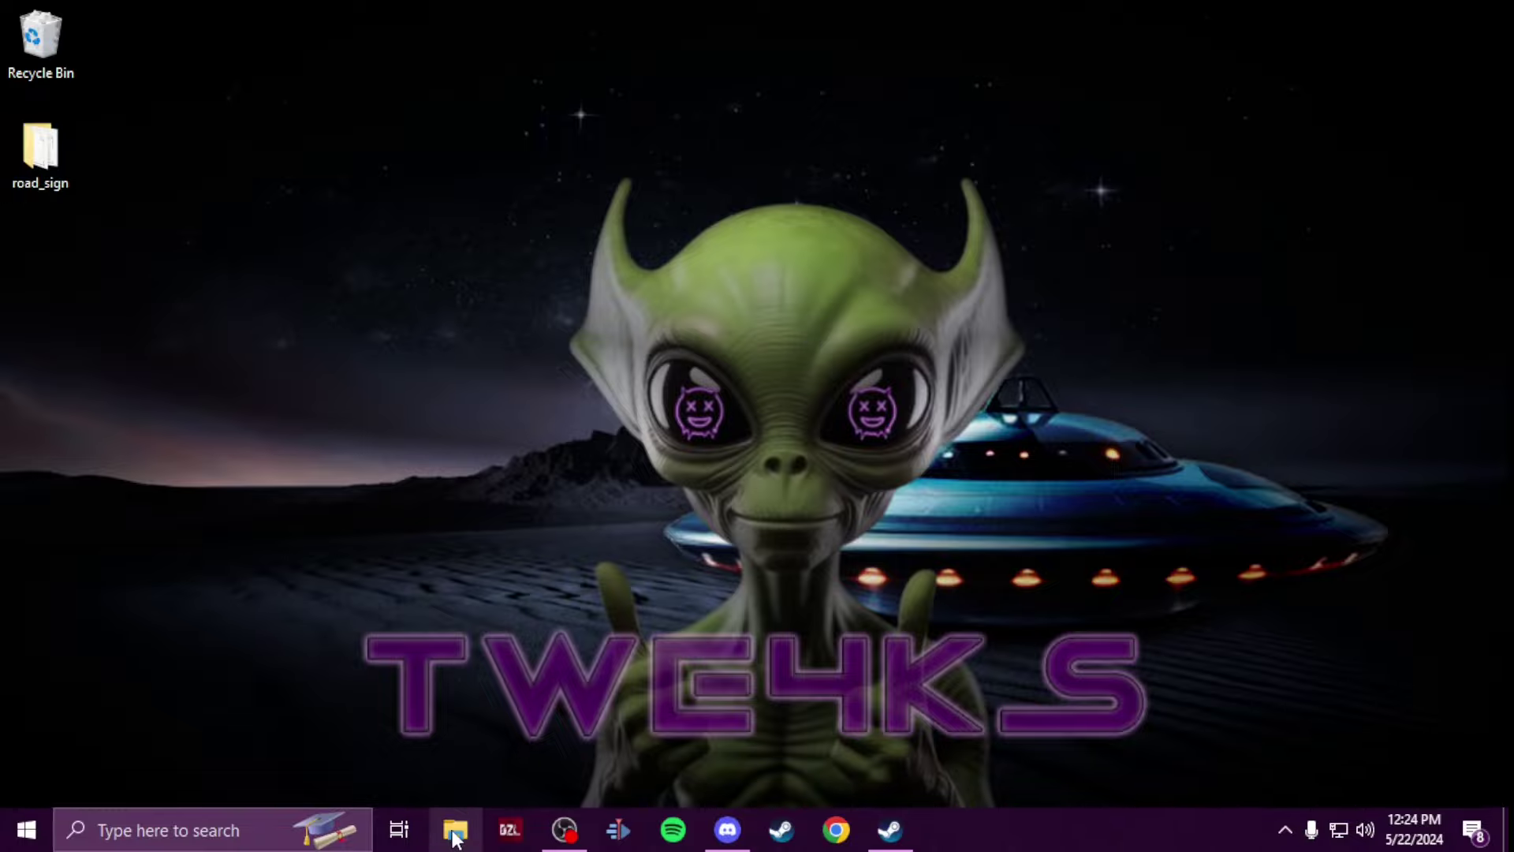
pyautogui.click(524, 546)
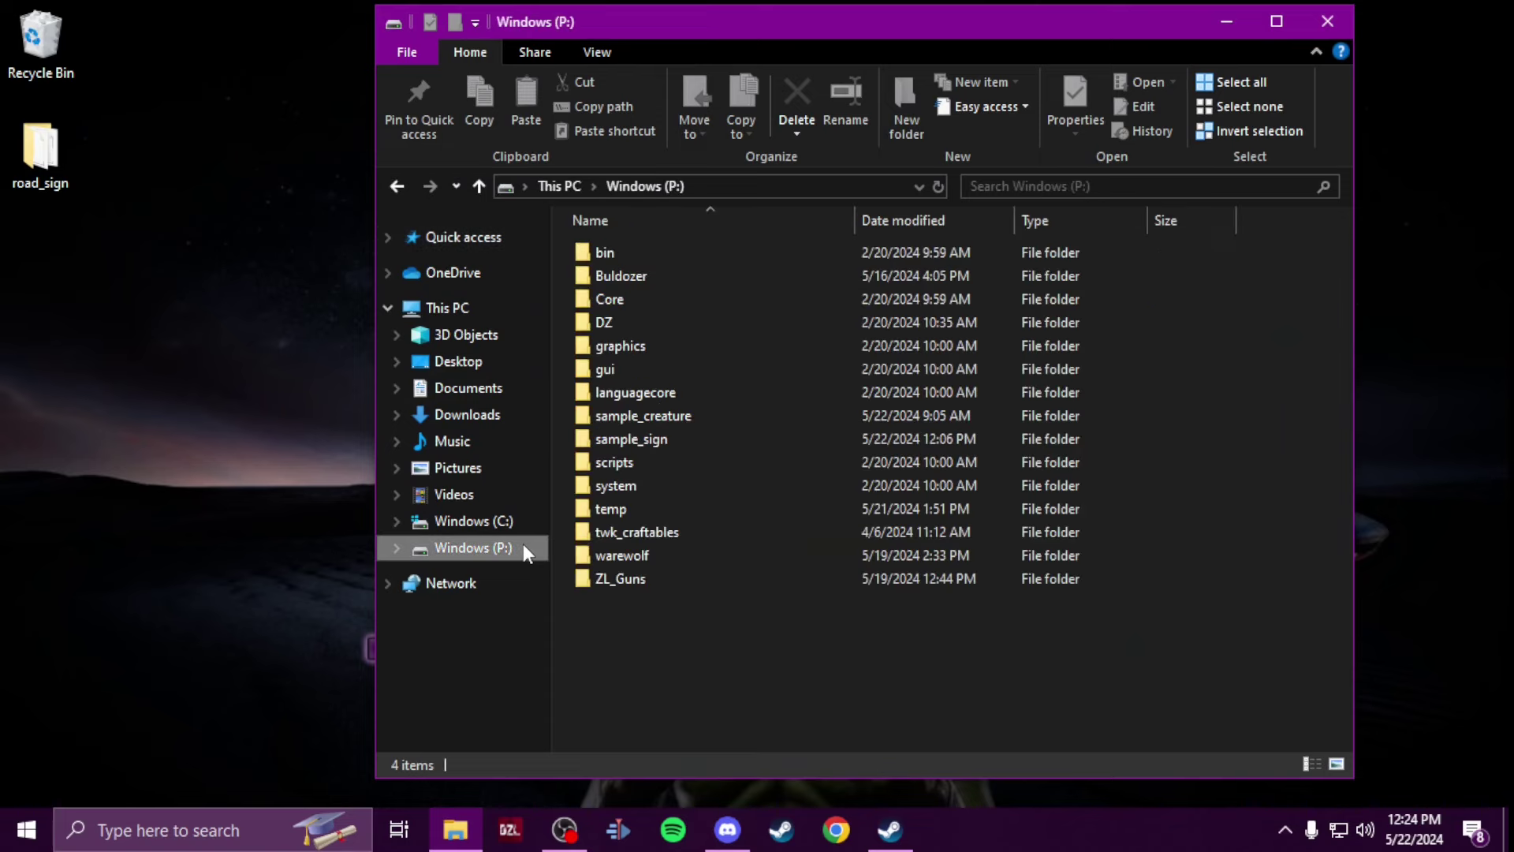
pyautogui.doubleClick(679, 439)
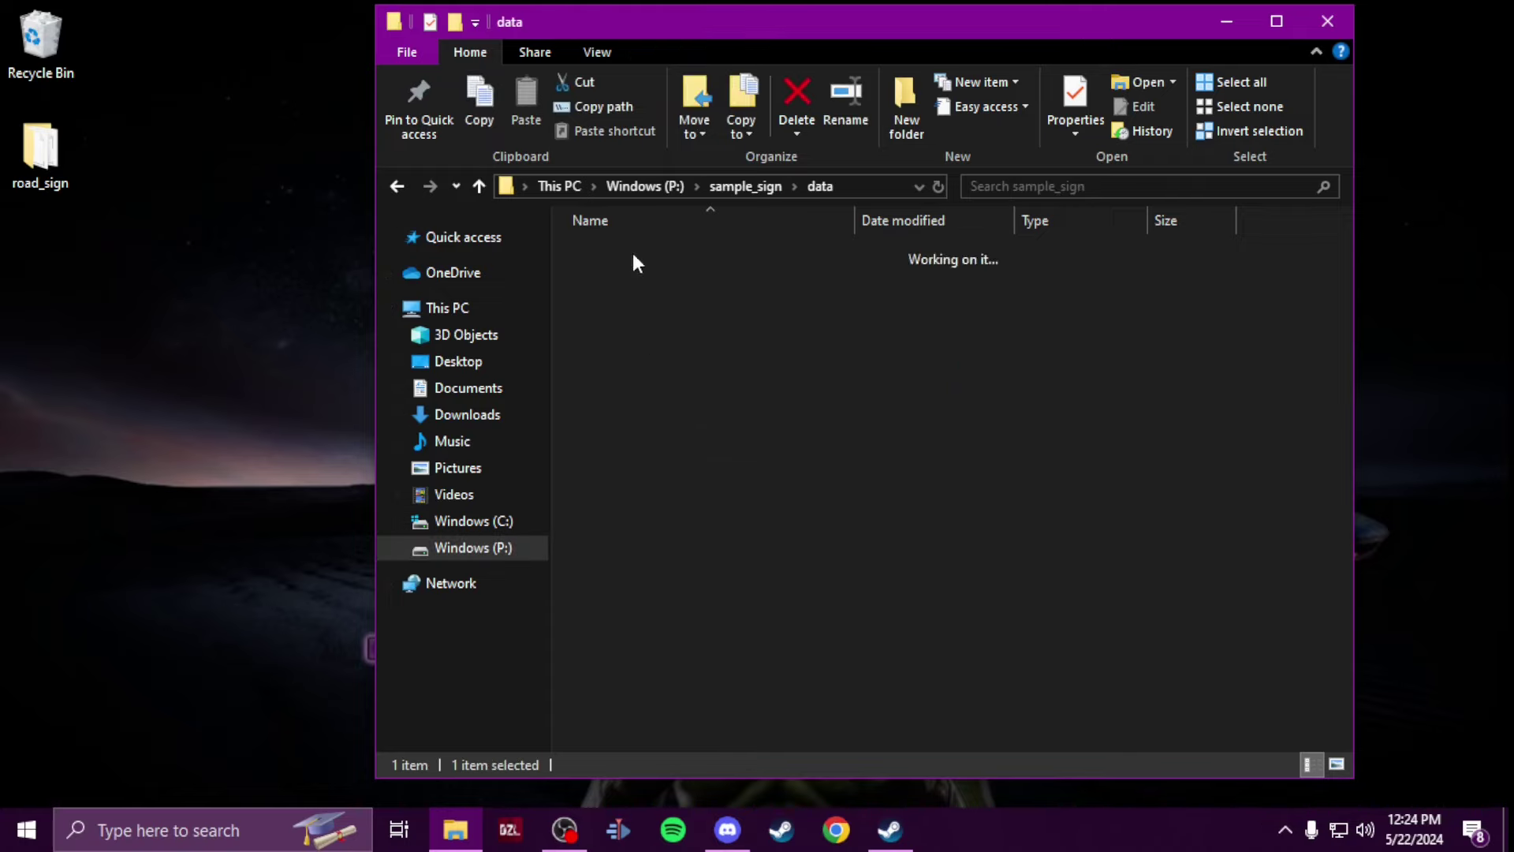
pyautogui.doubleClick(612, 254)
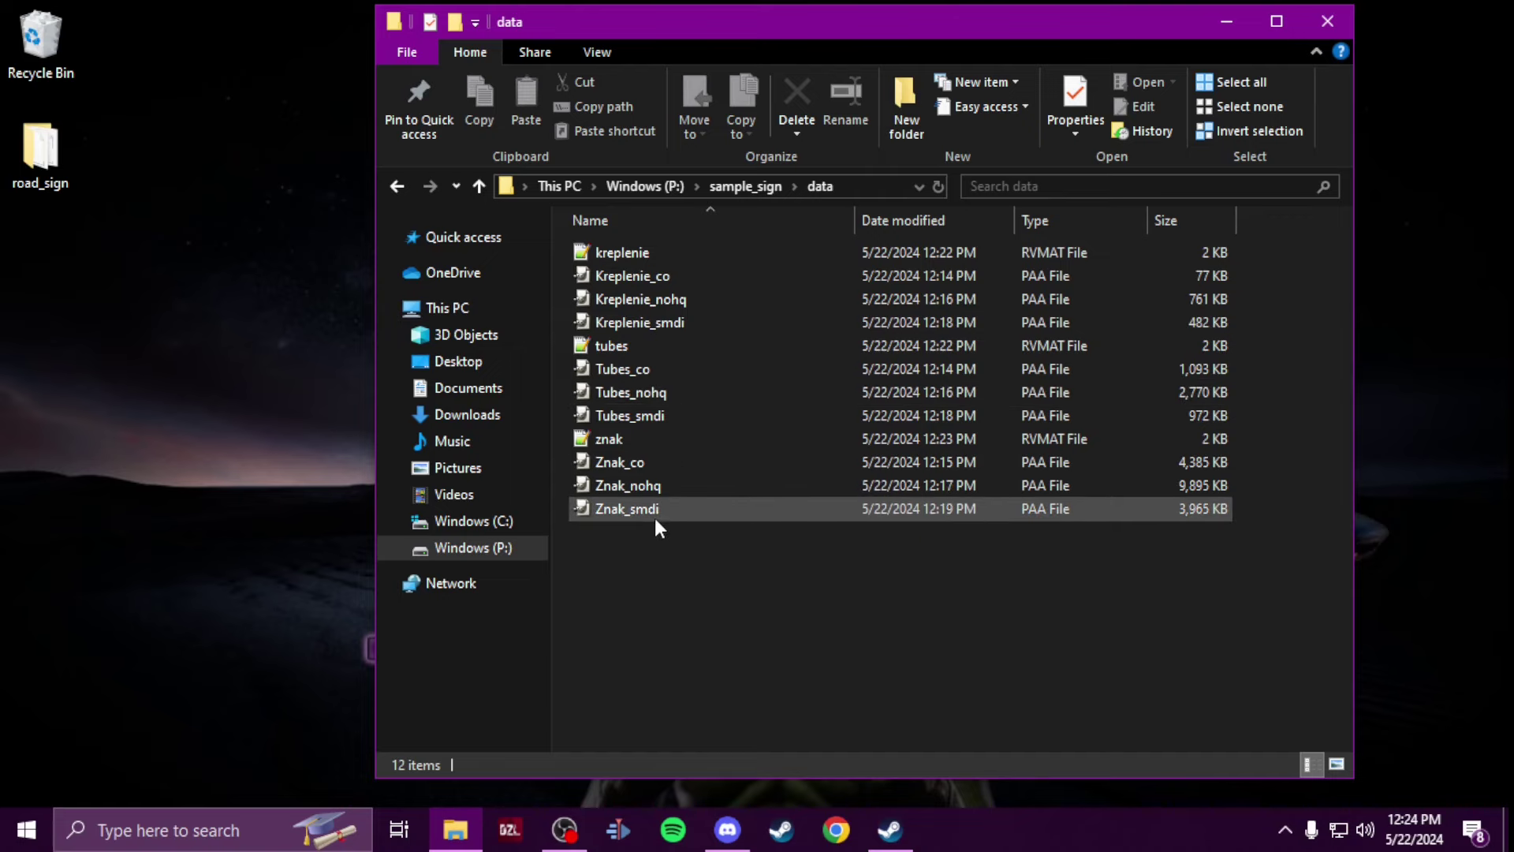
# Step: Open kreplenie.rvmat in Notepad++ and examine the texture paths in its Stage1 and Stage5 classes
pyautogui.click(693, 248)
pyautogui.doubleClick(692, 251)
pyautogui.scroll(13, 316, 418)
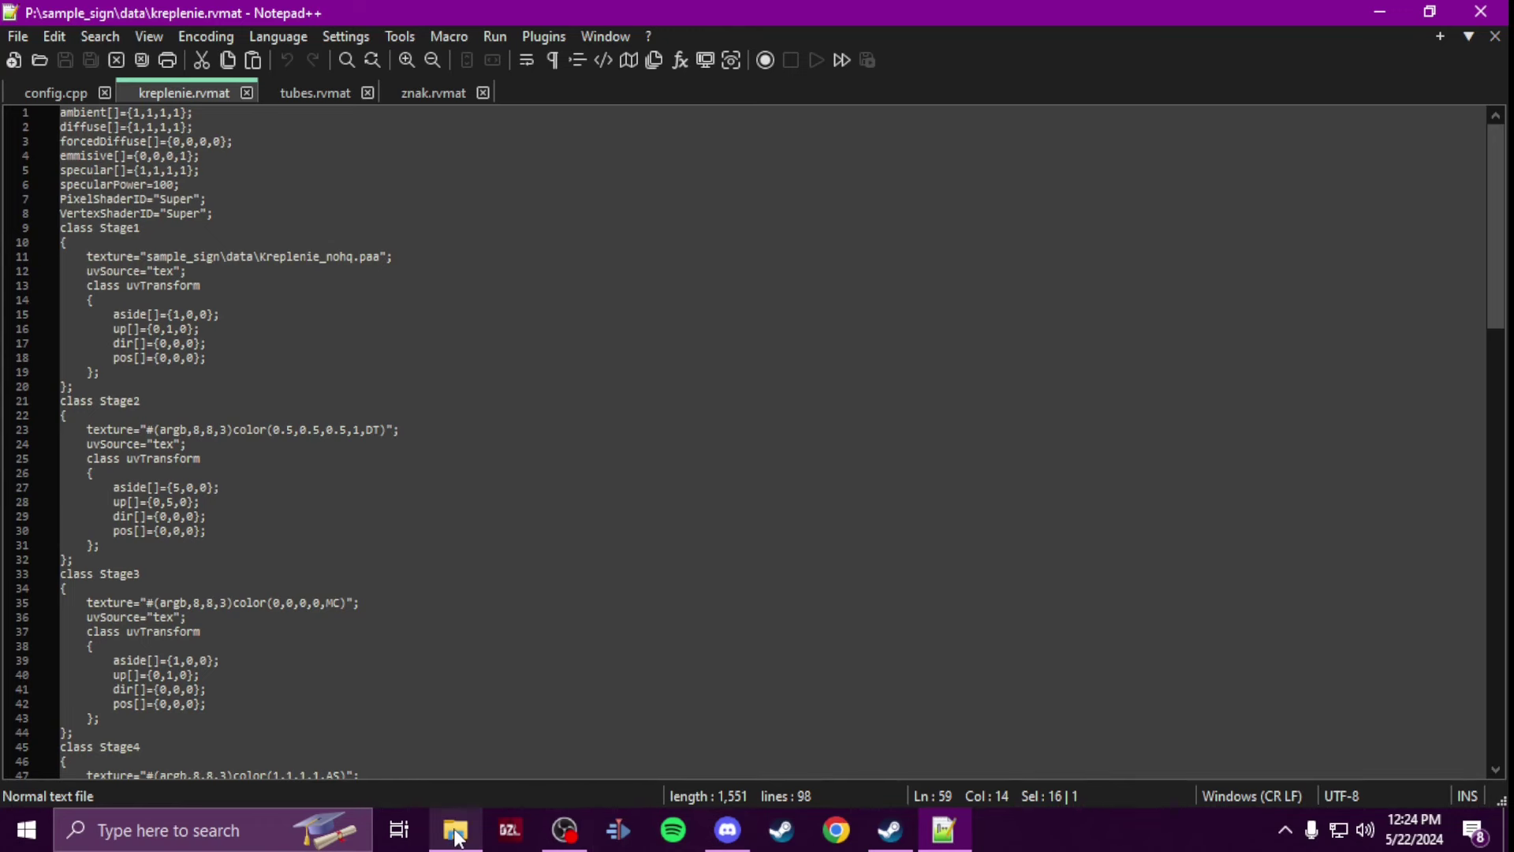
pyautogui.click(455, 830)
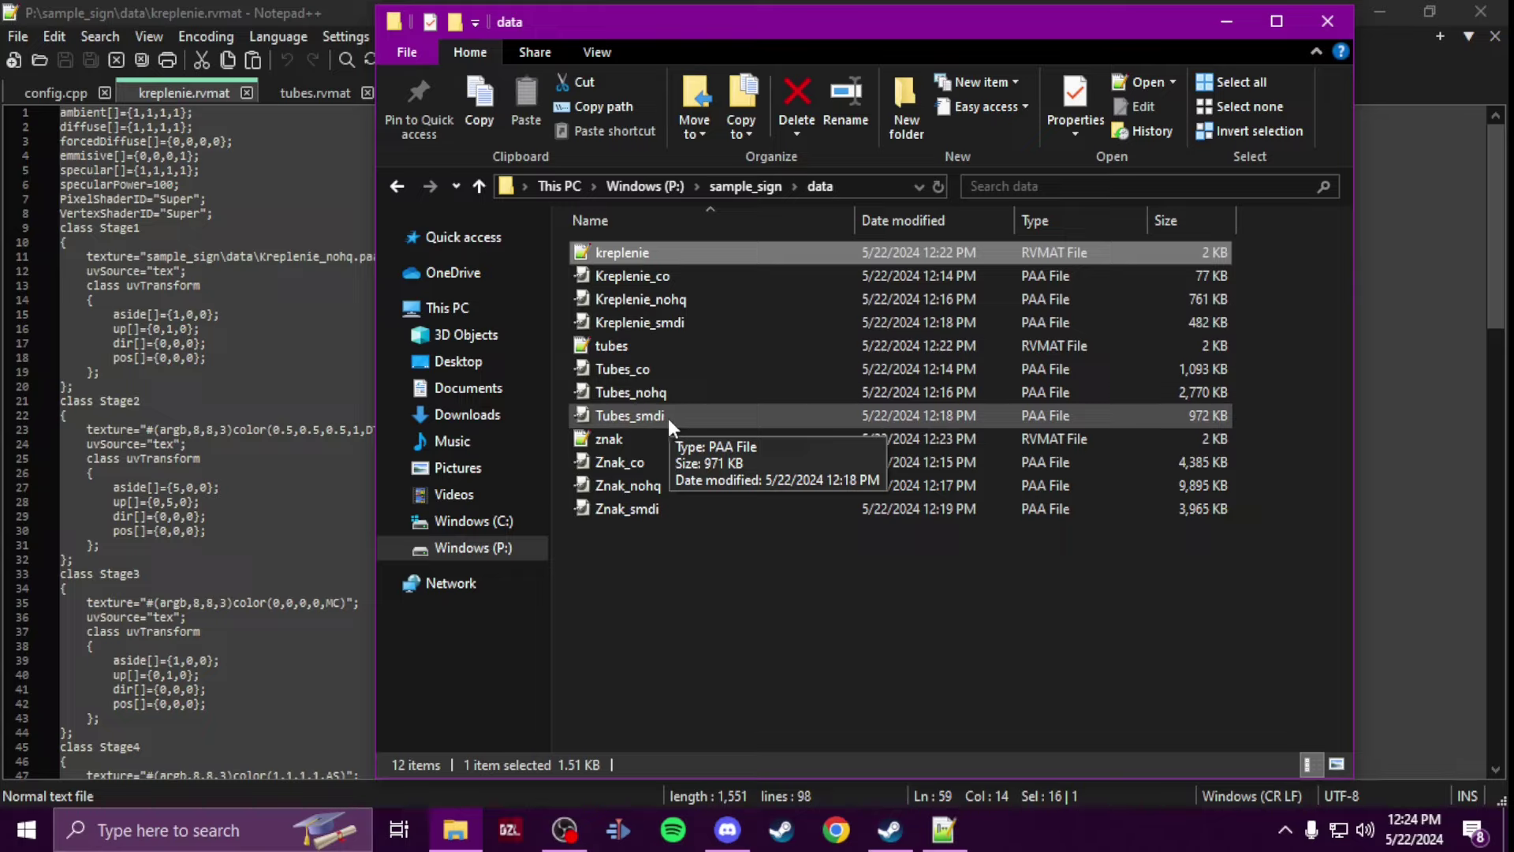
pyautogui.click(265, 4)
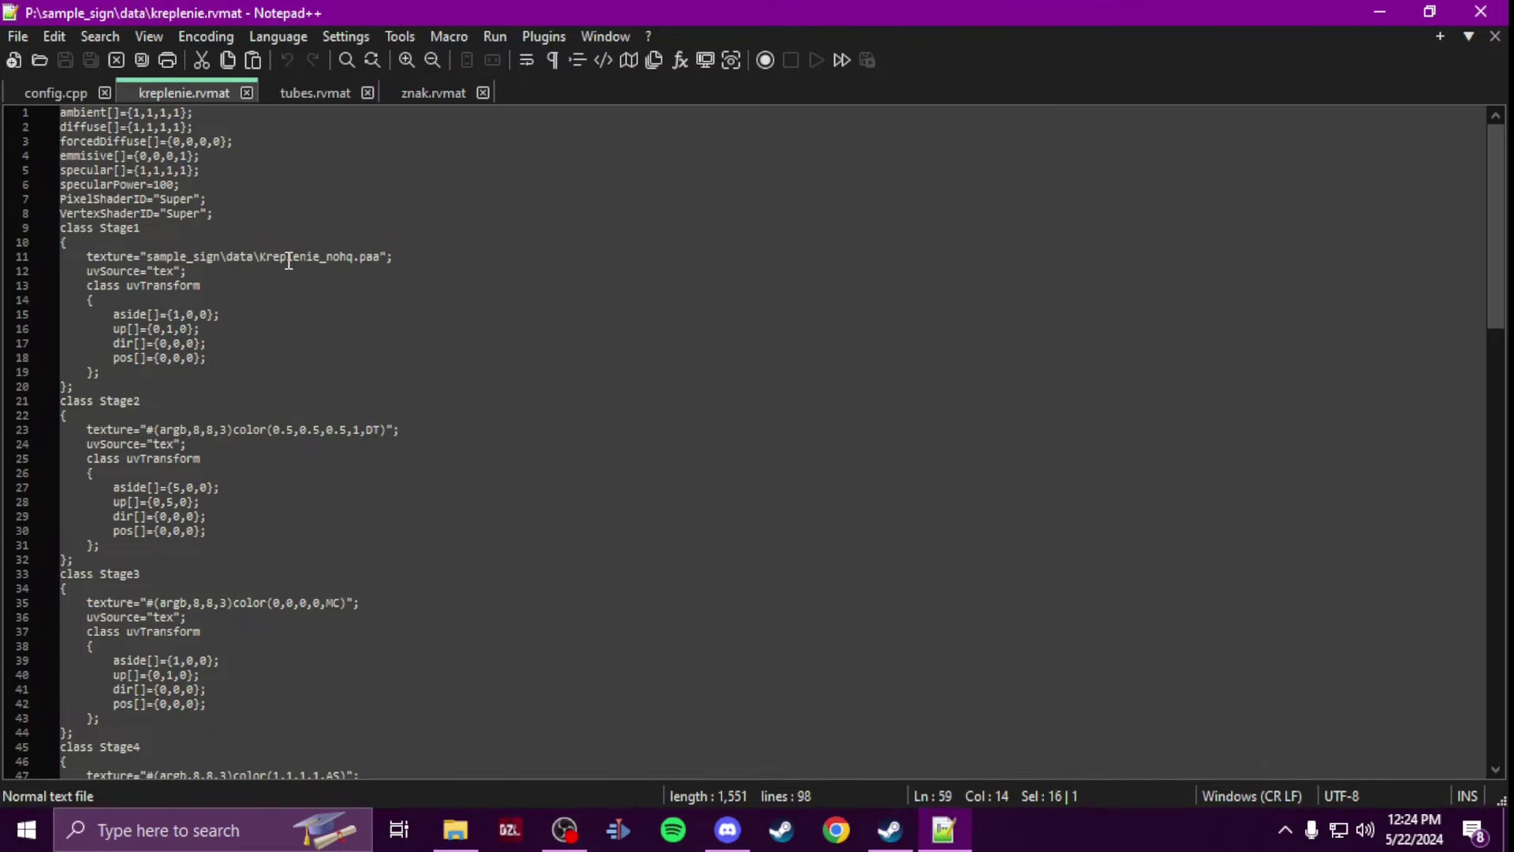
pyautogui.scroll(-6, 210, 262)
pyautogui.scroll(4, 210, 263)
pyautogui.scroll(-4, 325, 361)
pyautogui.scroll(-4, 368, 407)
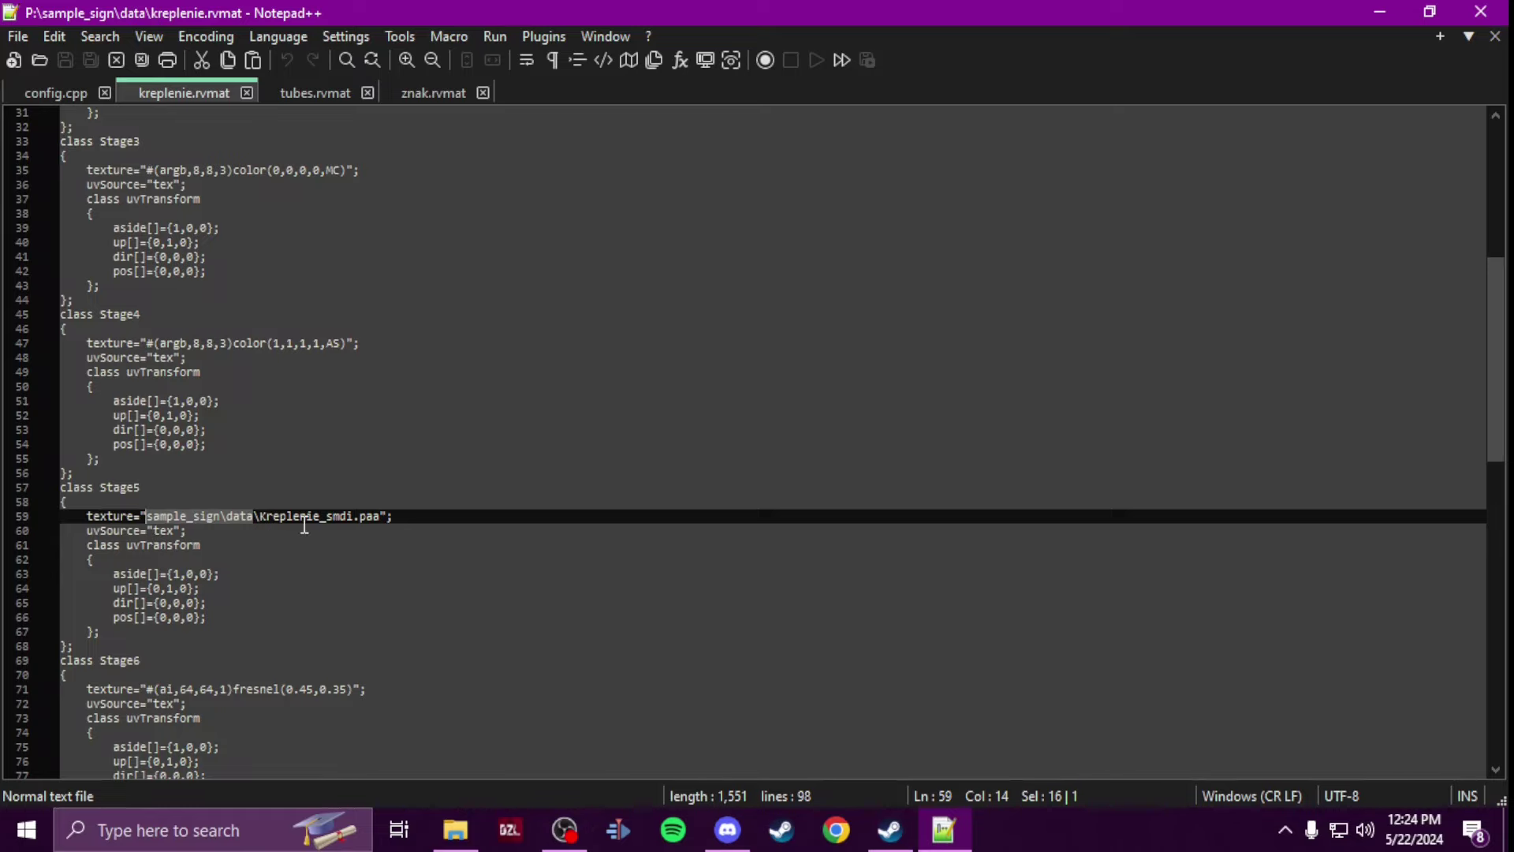
pyautogui.scroll(10, 304, 520)
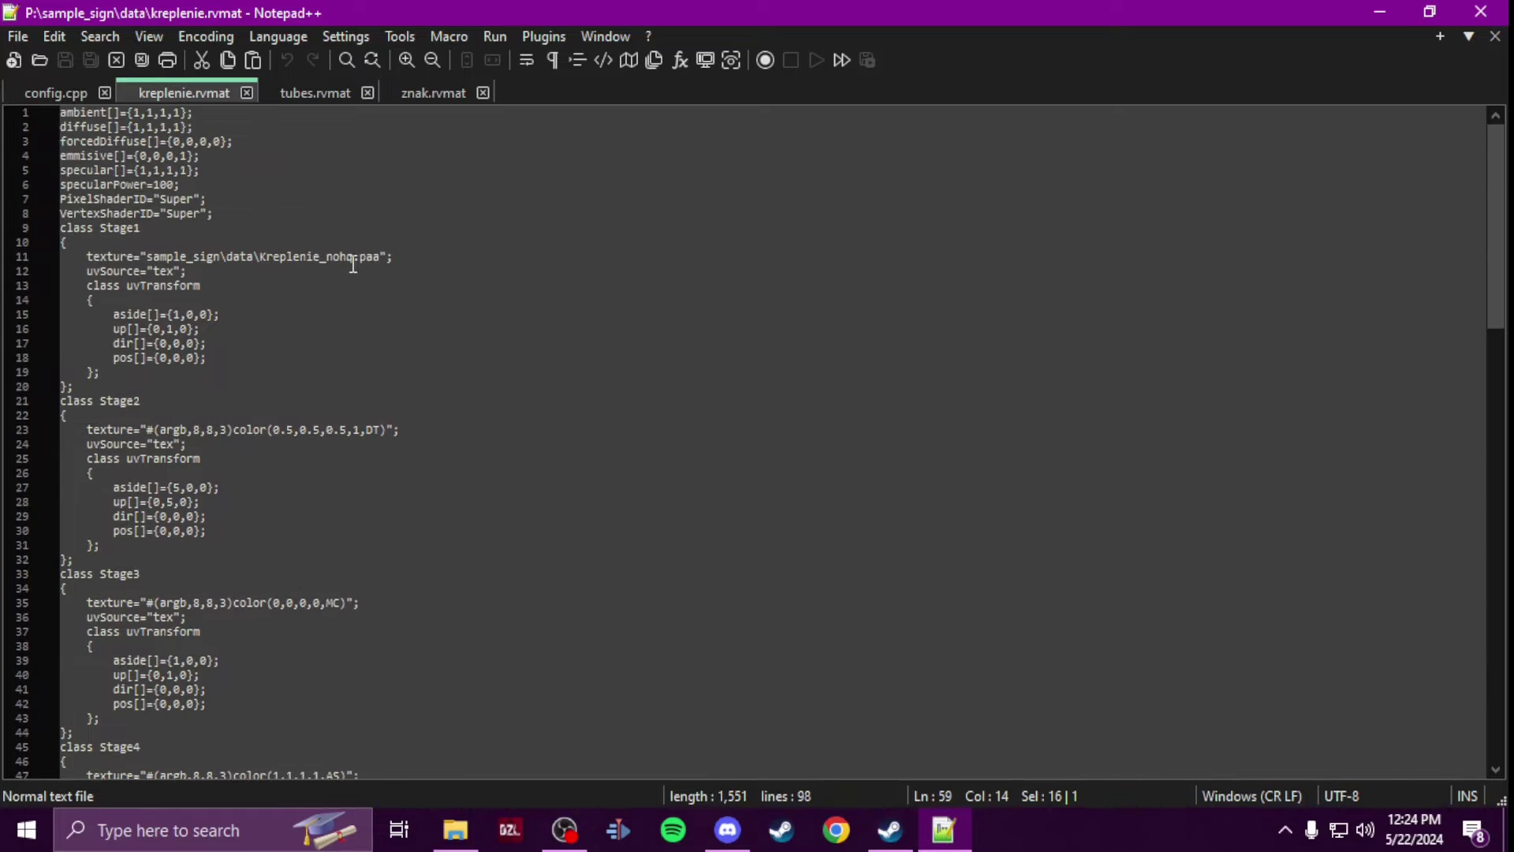
pyautogui.scroll(-10, 347, 261)
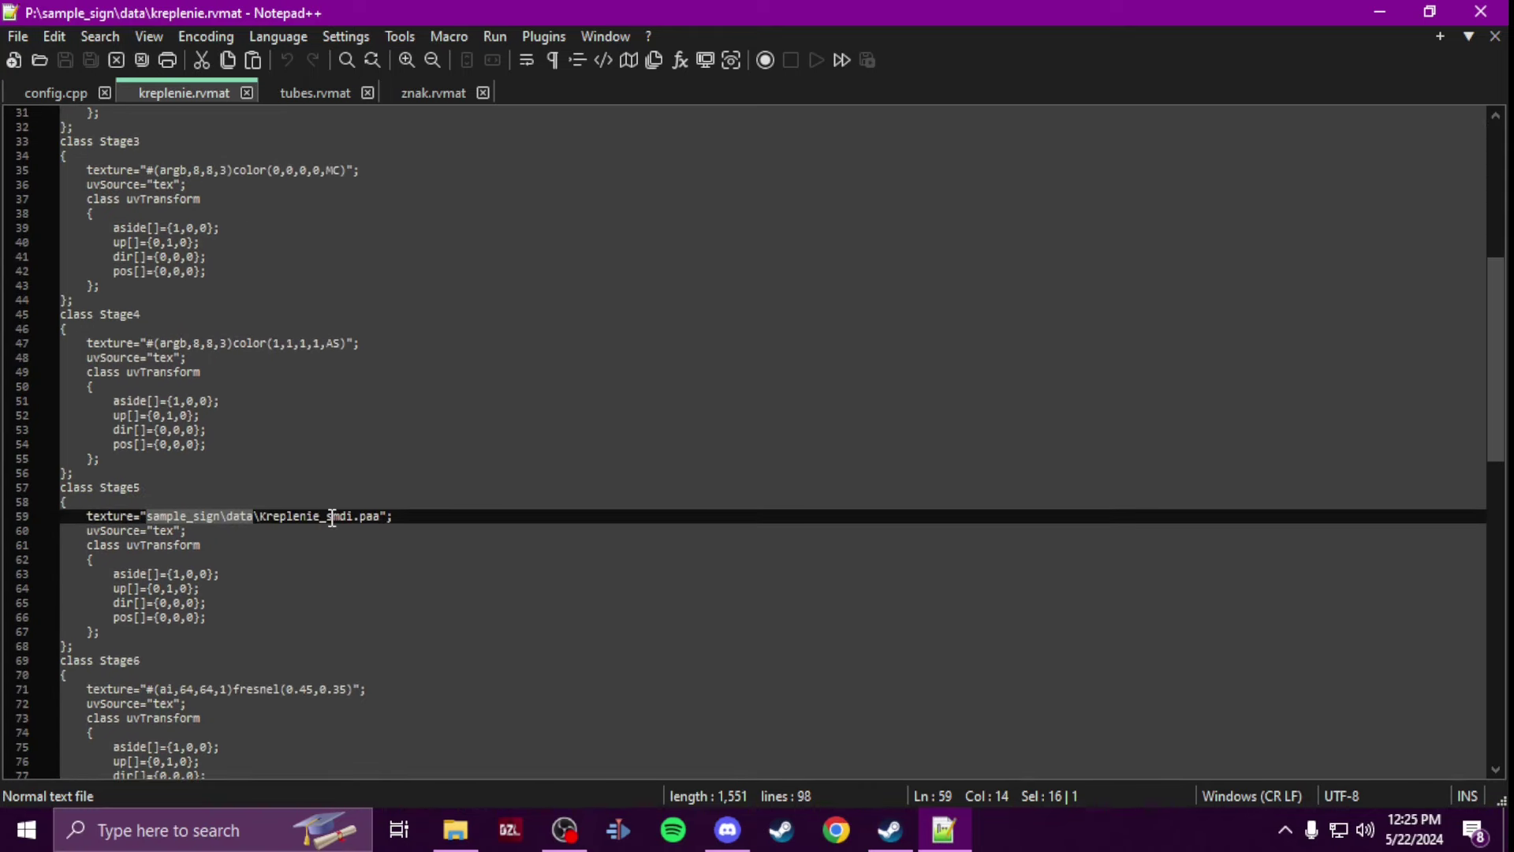
pyautogui.scroll(10, 332, 517)
# Step: Look through tubes.rvmat and the stage texture paths in znak.rvmat, and close Notepad++
pyautogui.click(319, 95)
pyautogui.click(419, 91)
pyautogui.scroll(-1, 302, 333)
pyautogui.scroll(-10, 300, 331)
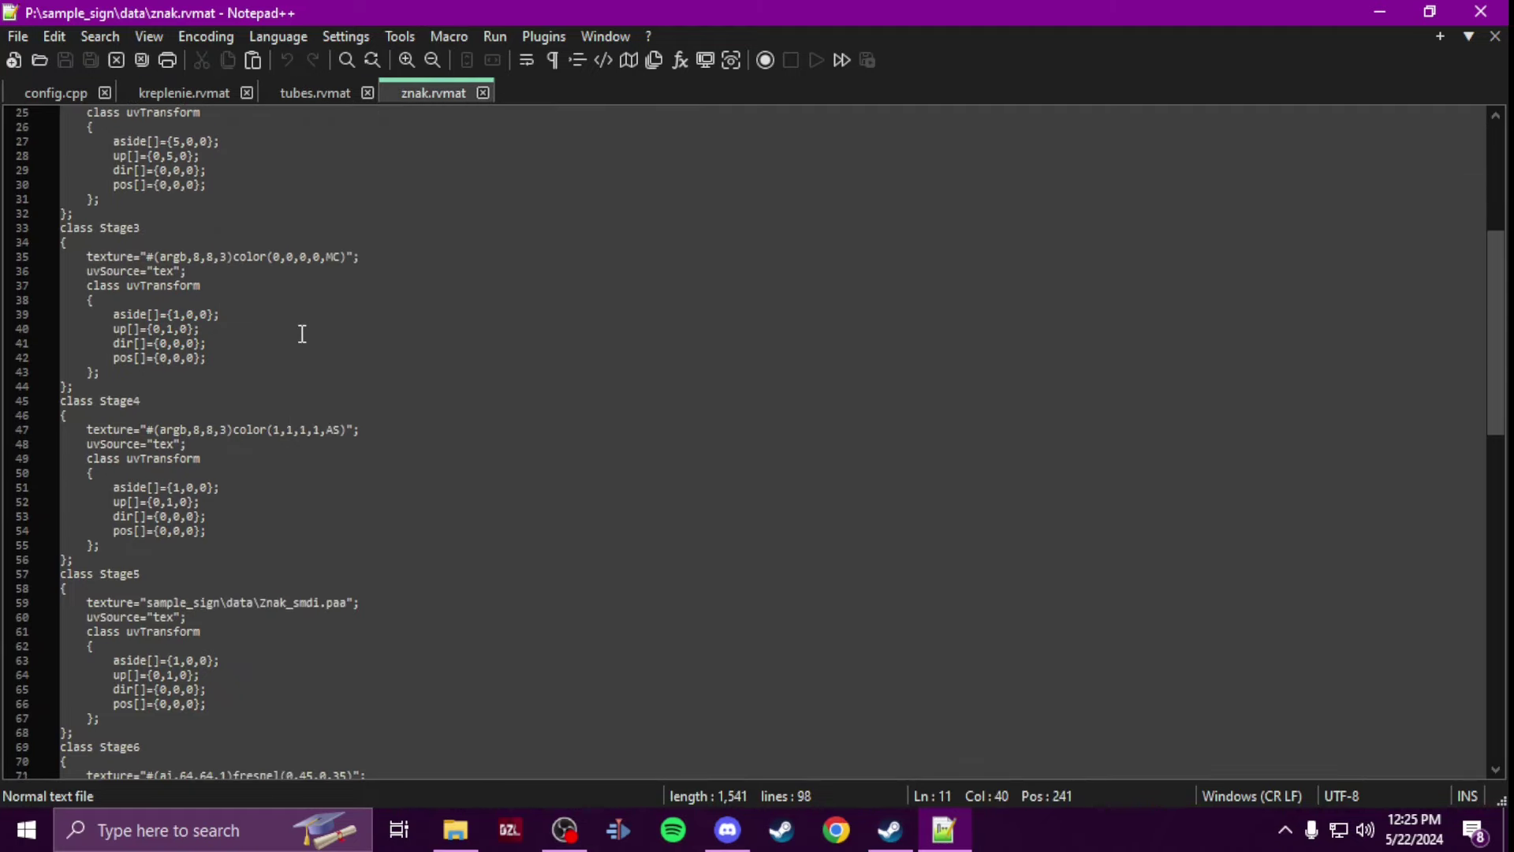
pyautogui.scroll(8, 297, 342)
pyautogui.scroll(3, 373, 375)
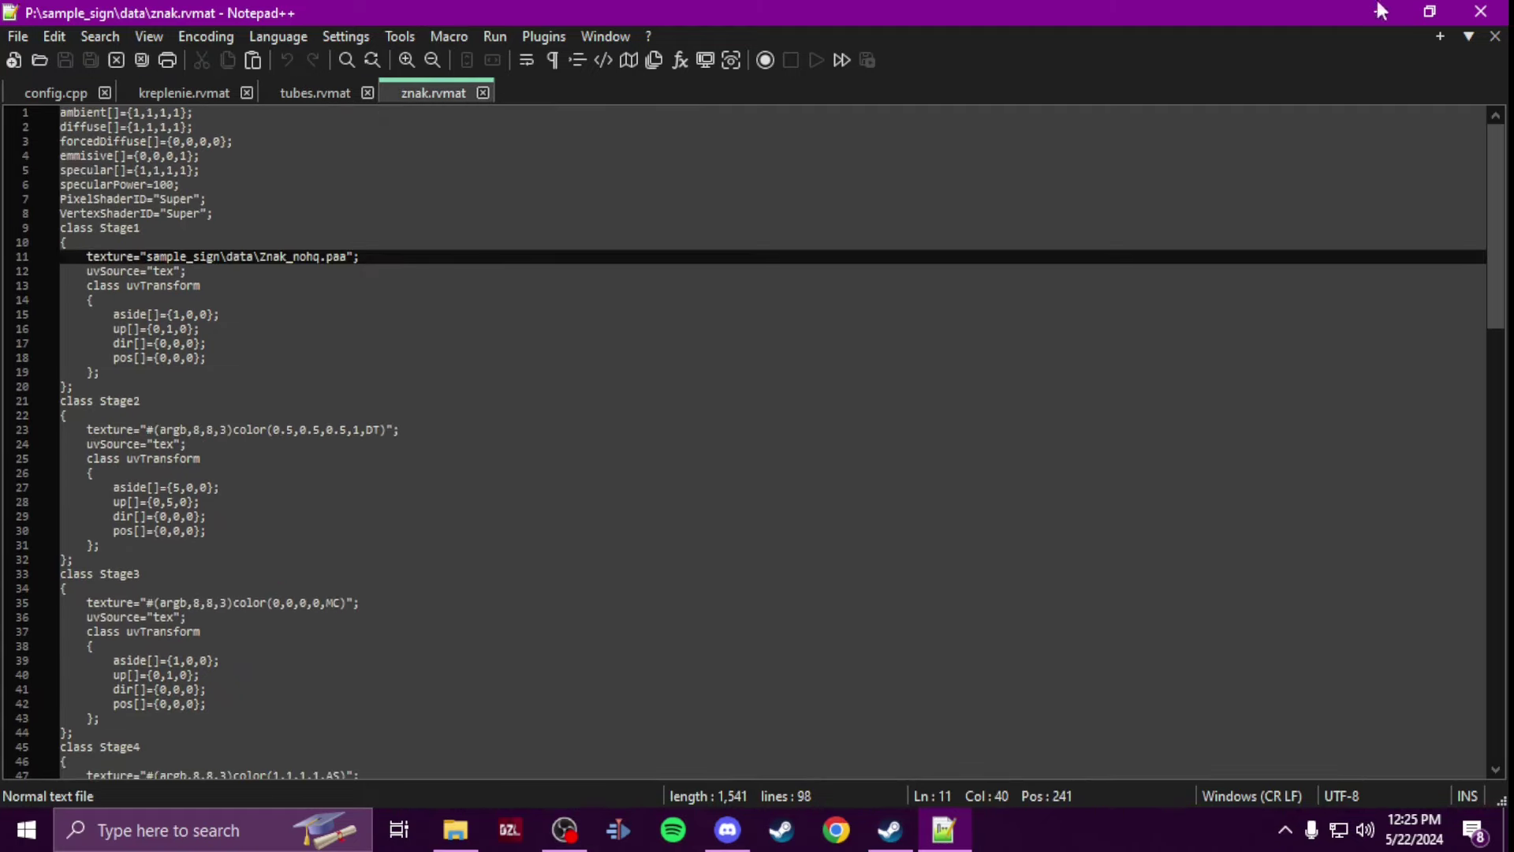
pyautogui.click(1503, 8)
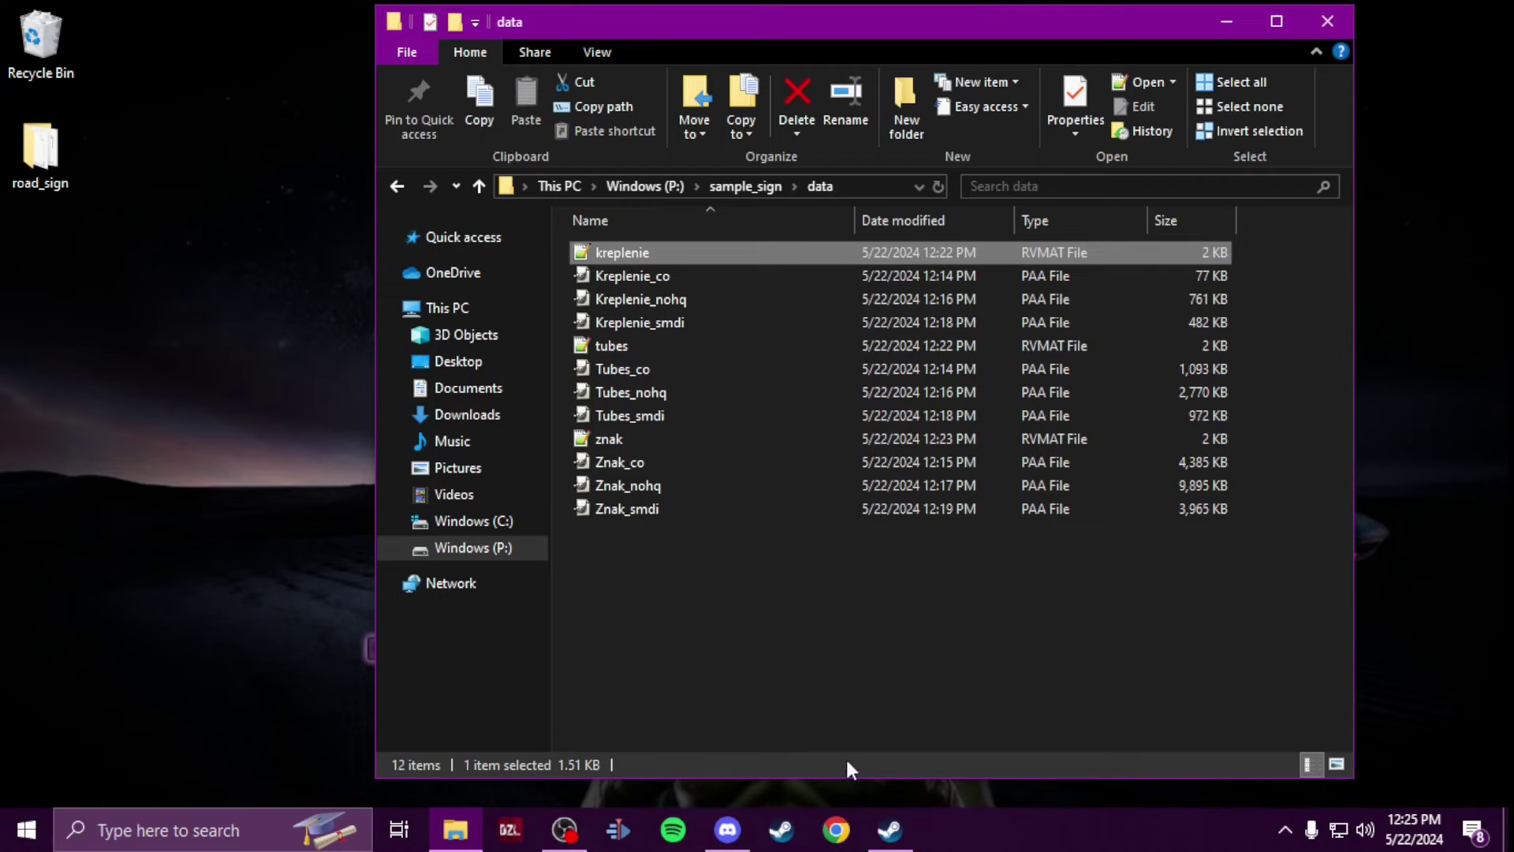
# Step: Launch DayZ Tools from Steam and start Object Builder
pyautogui.rightClick(889, 830)
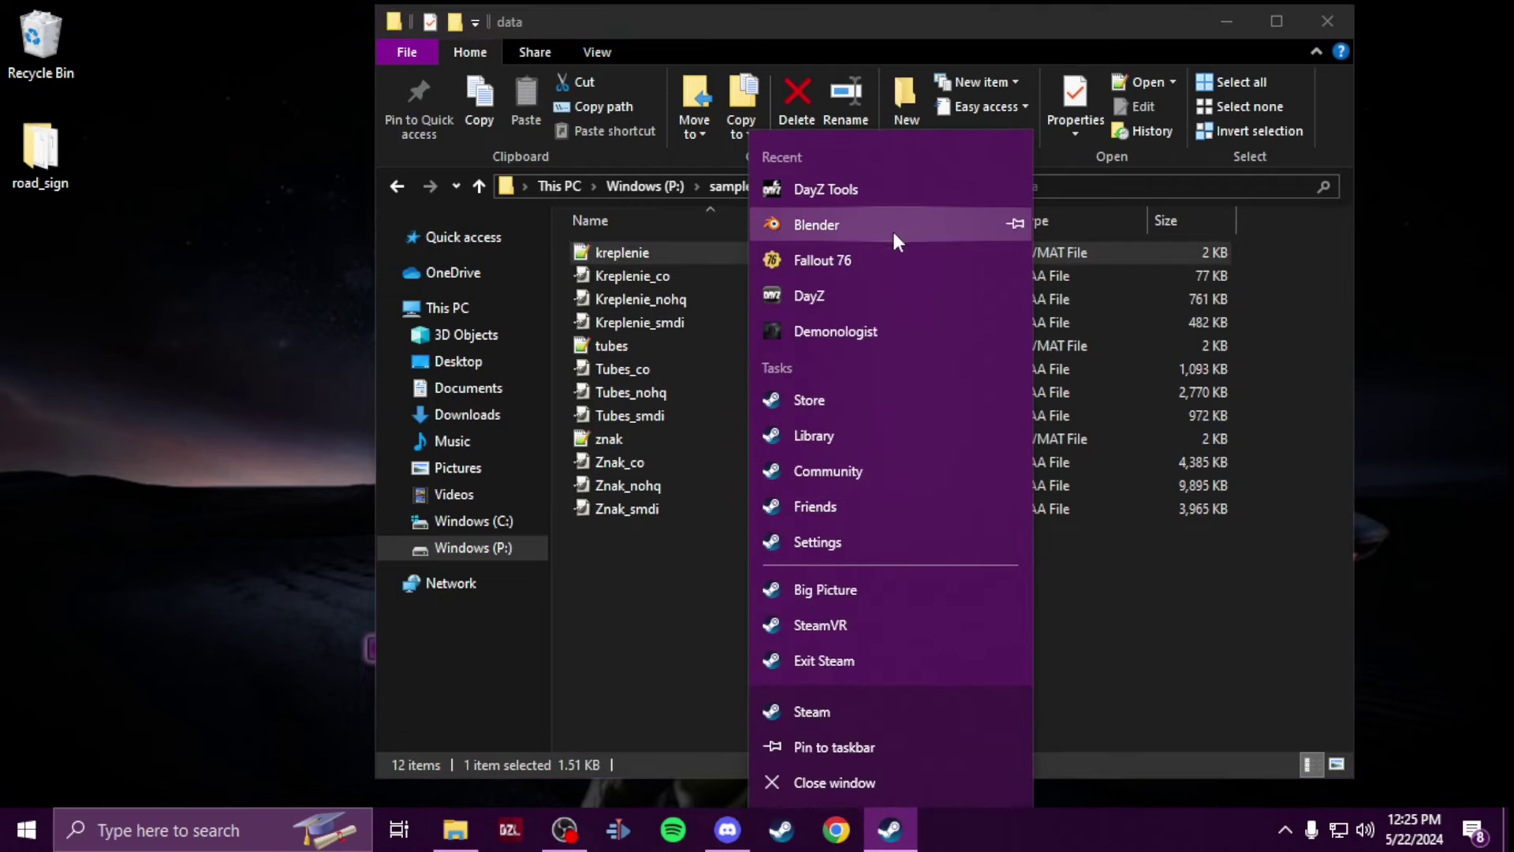
pyautogui.click(882, 189)
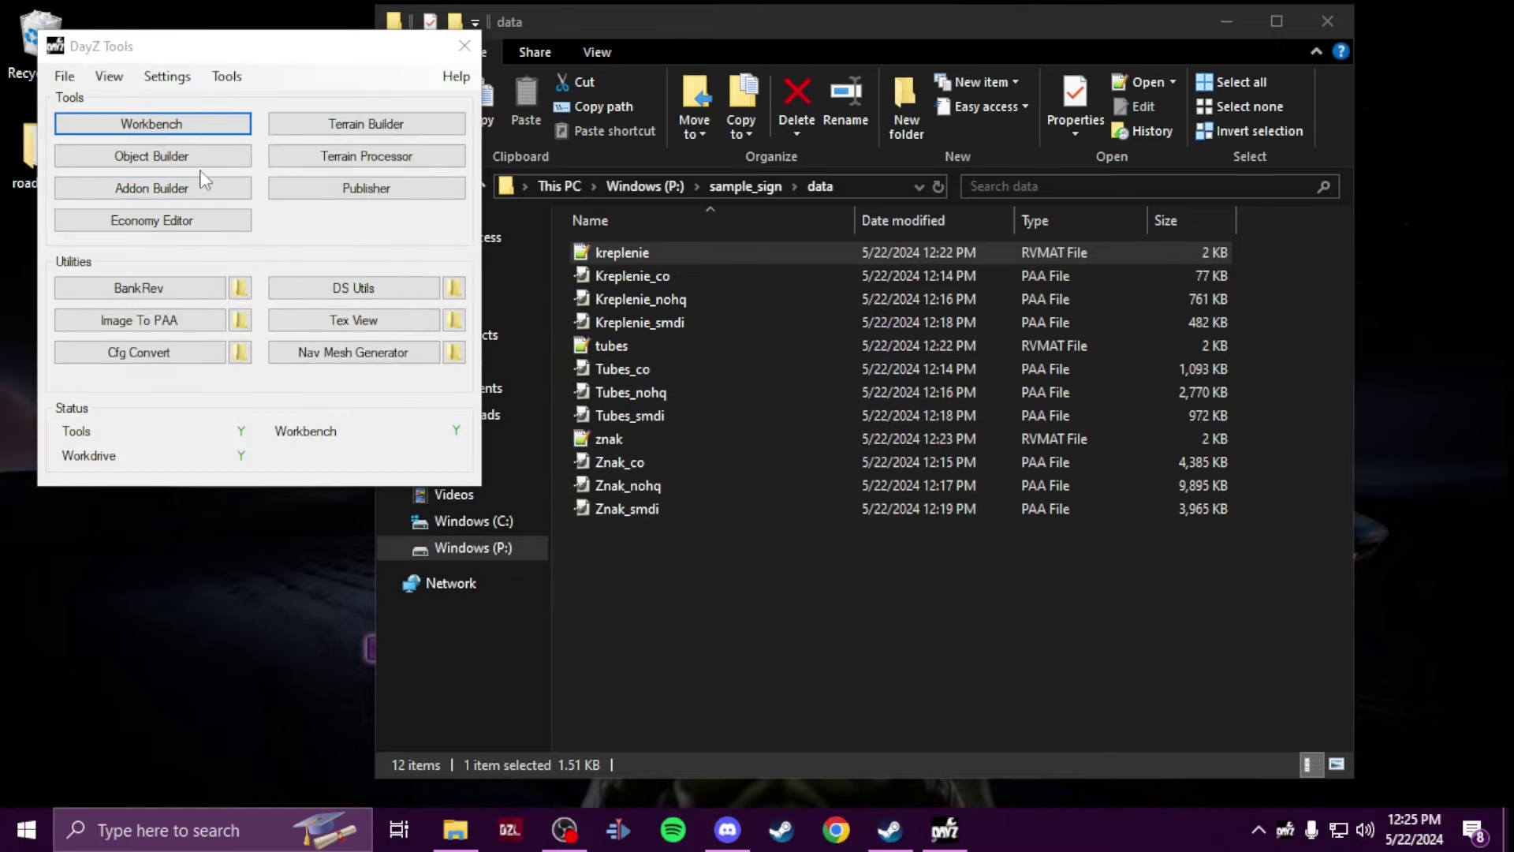
pyautogui.click(198, 156)
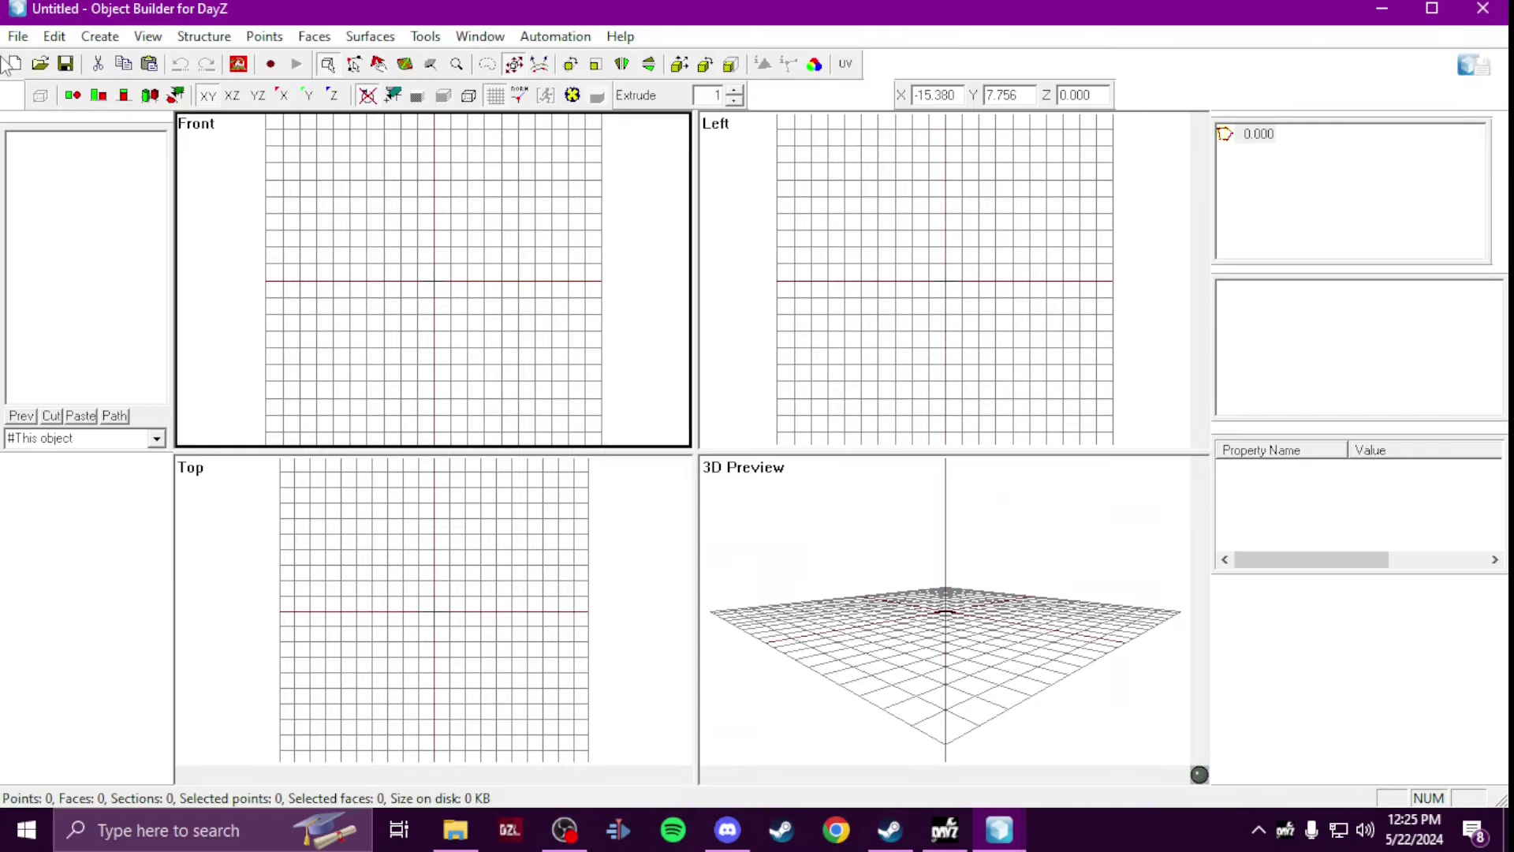
# Step: Import the FBX file untitled from Documents with a master scale of 0.01
pyautogui.click(17, 36)
pyautogui.moveTo(253, 239)
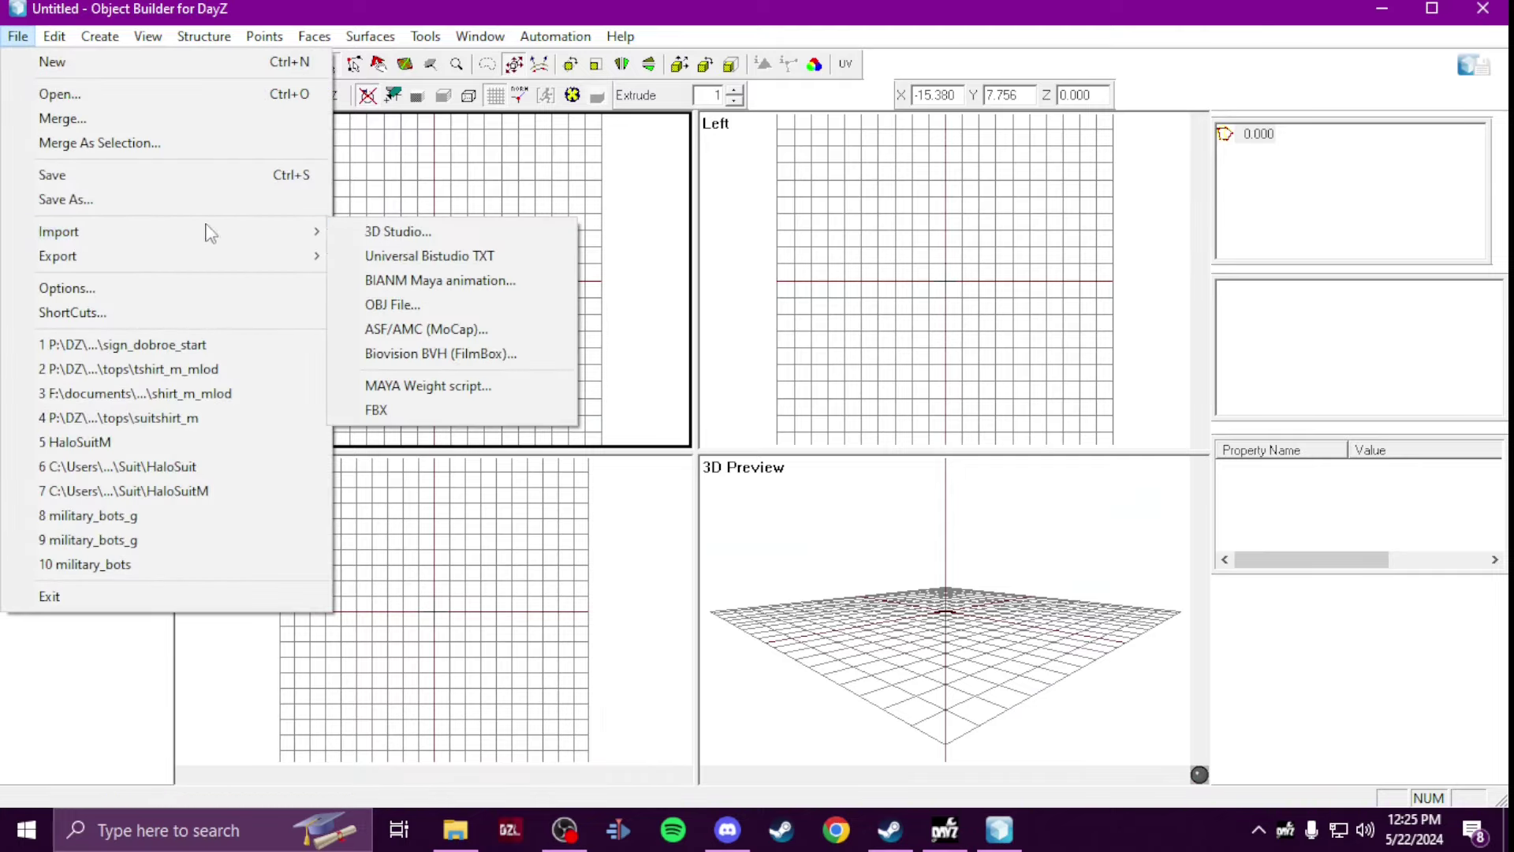
pyautogui.click(386, 409)
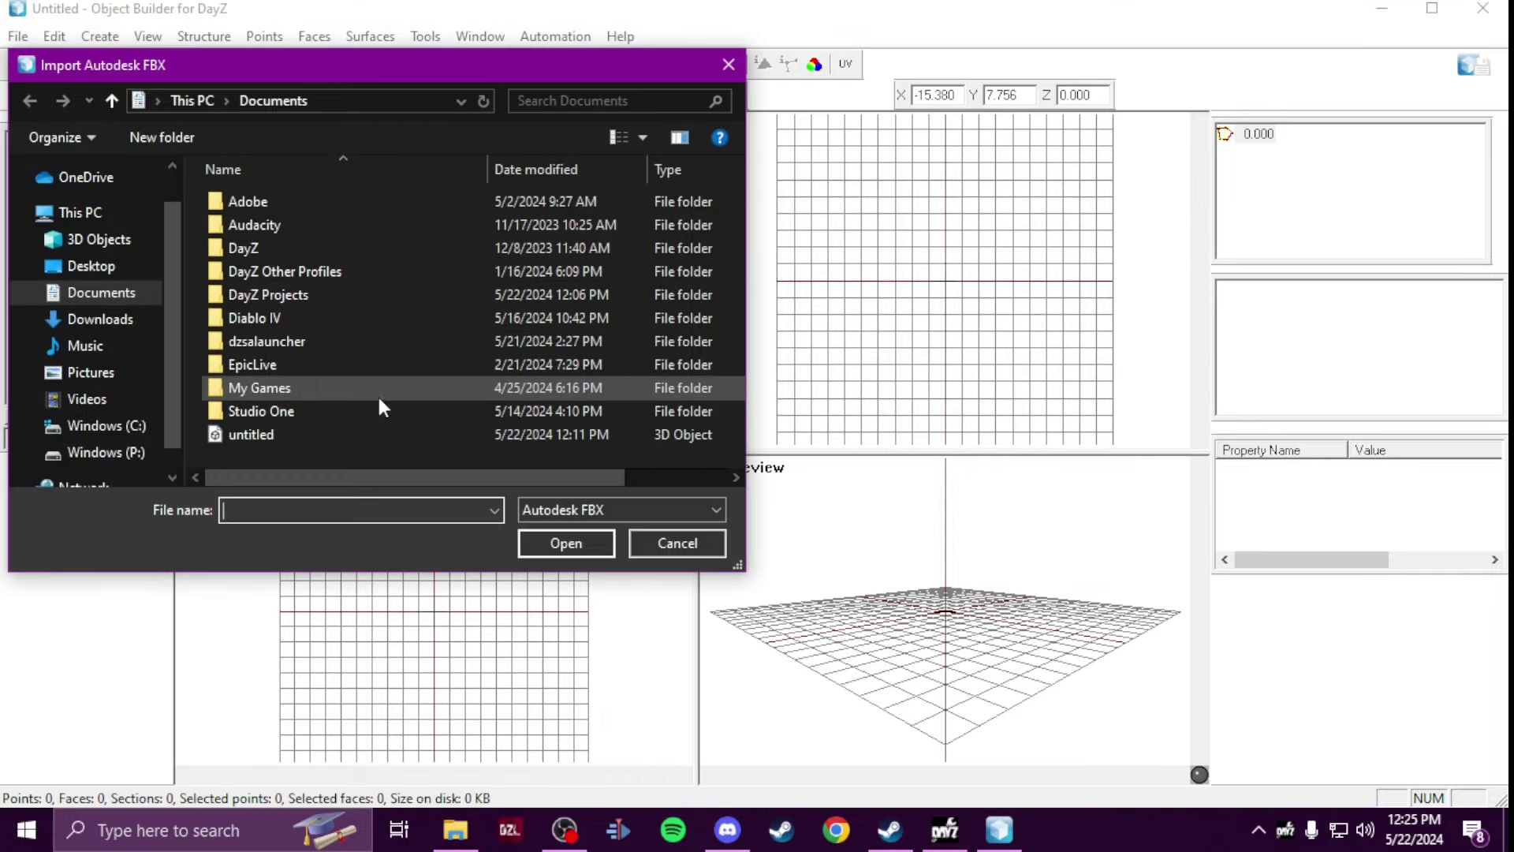
pyautogui.doubleClick(264, 432)
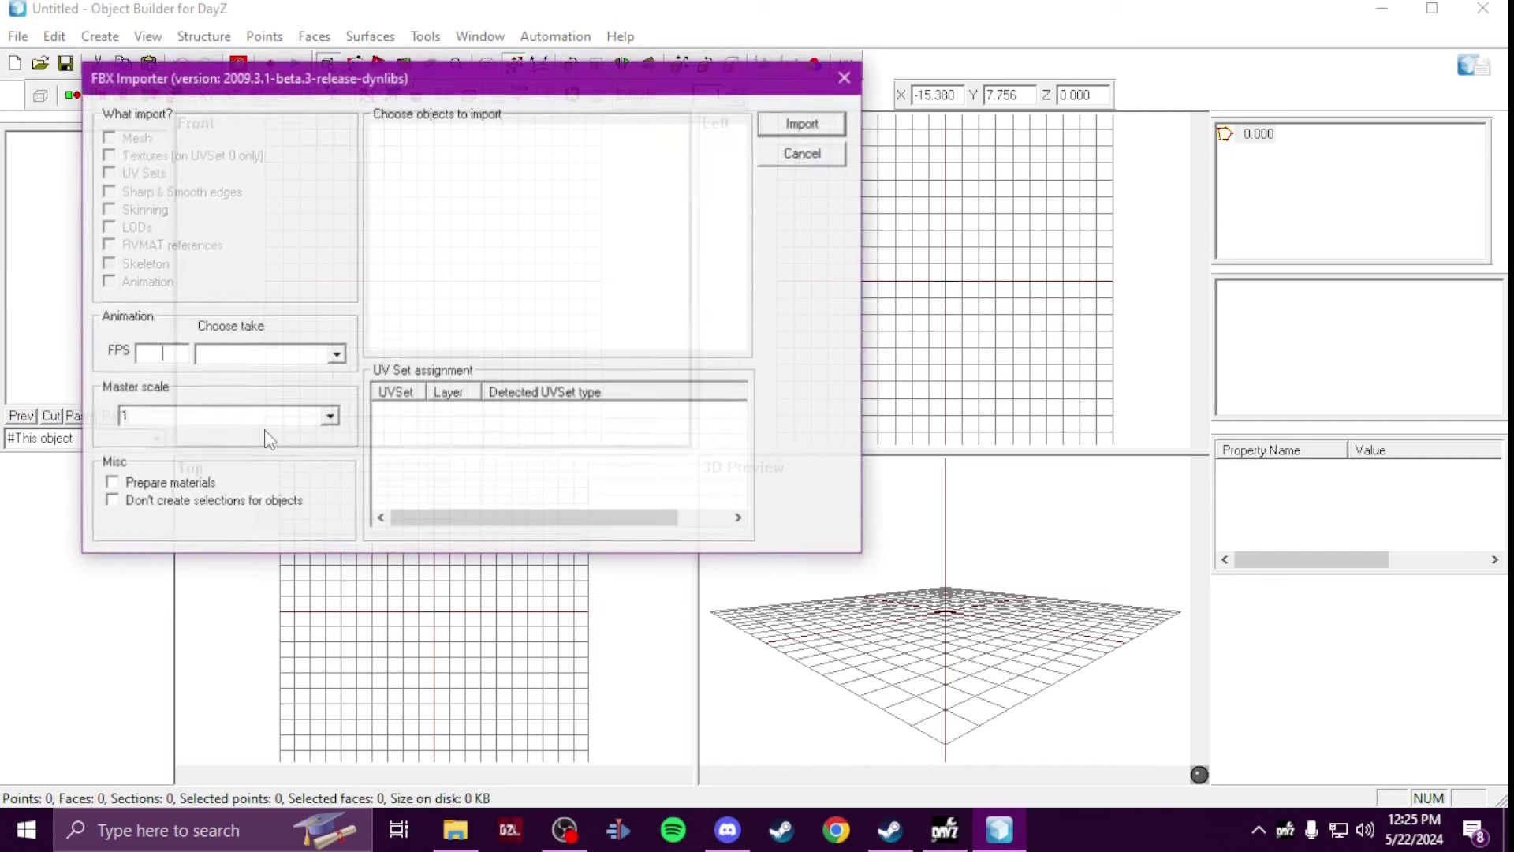
pyautogui.click(328, 418)
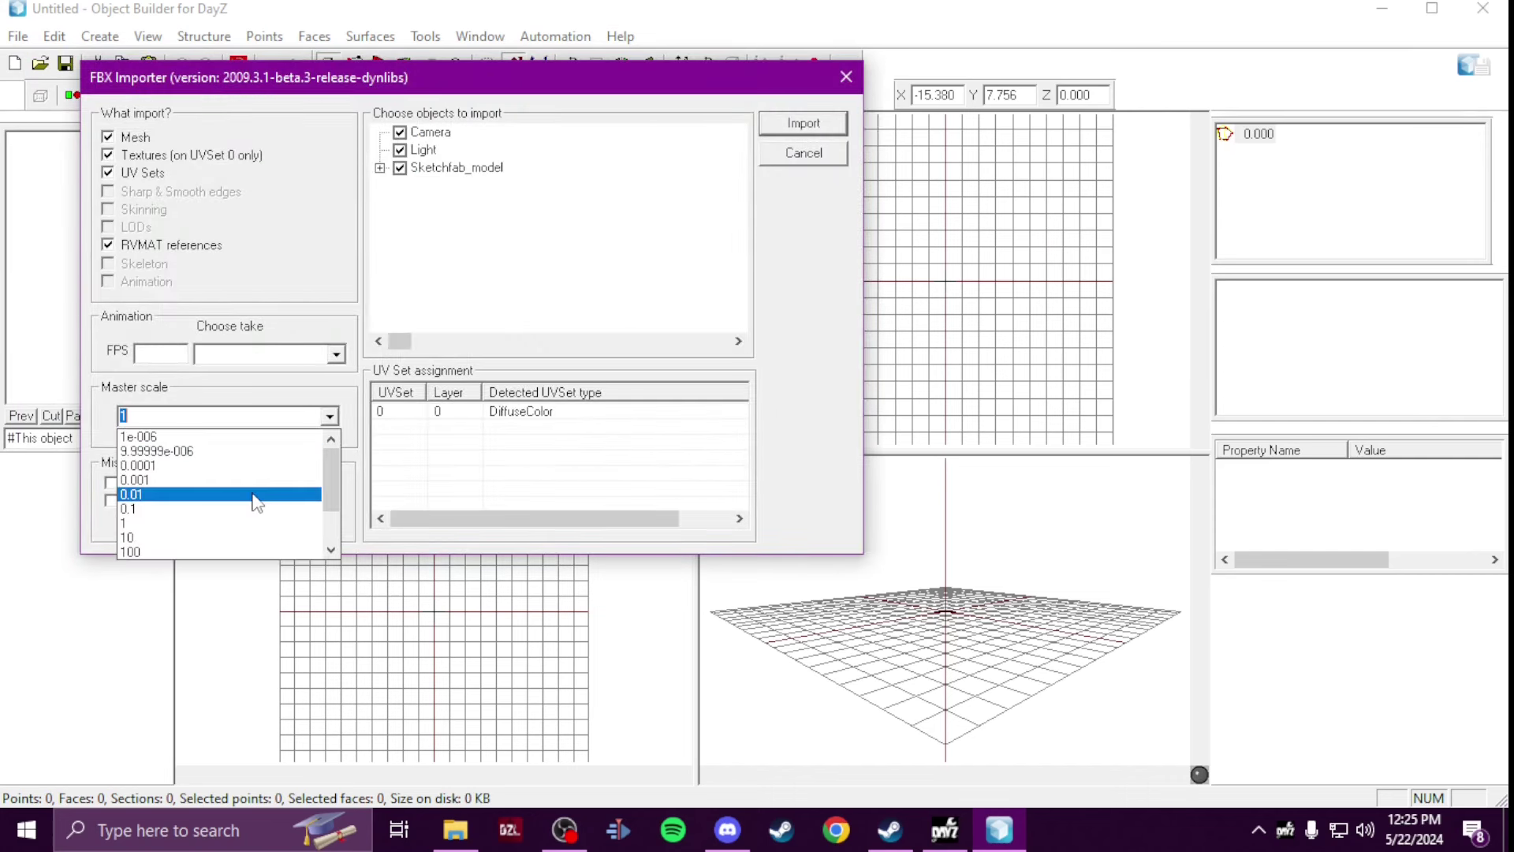
pyautogui.click(259, 495)
pyautogui.click(841, 124)
# Step: Select the whole model, then examine which parts the named selections defaultMaterial through defaultMaterial.005 cover
pyautogui.scroll(5, 456, 316)
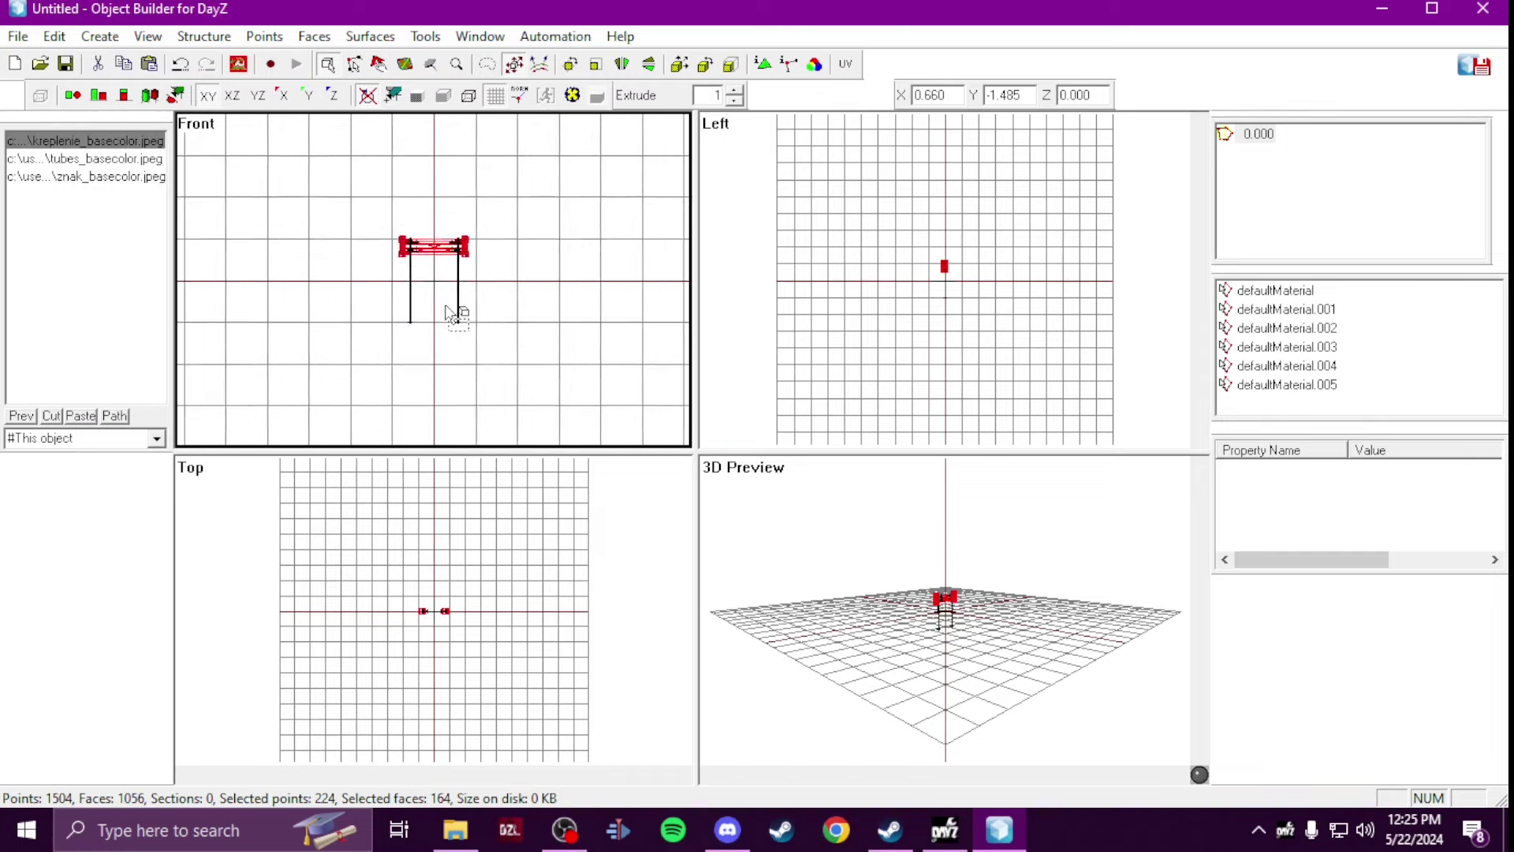
pyautogui.scroll(3, 446, 307)
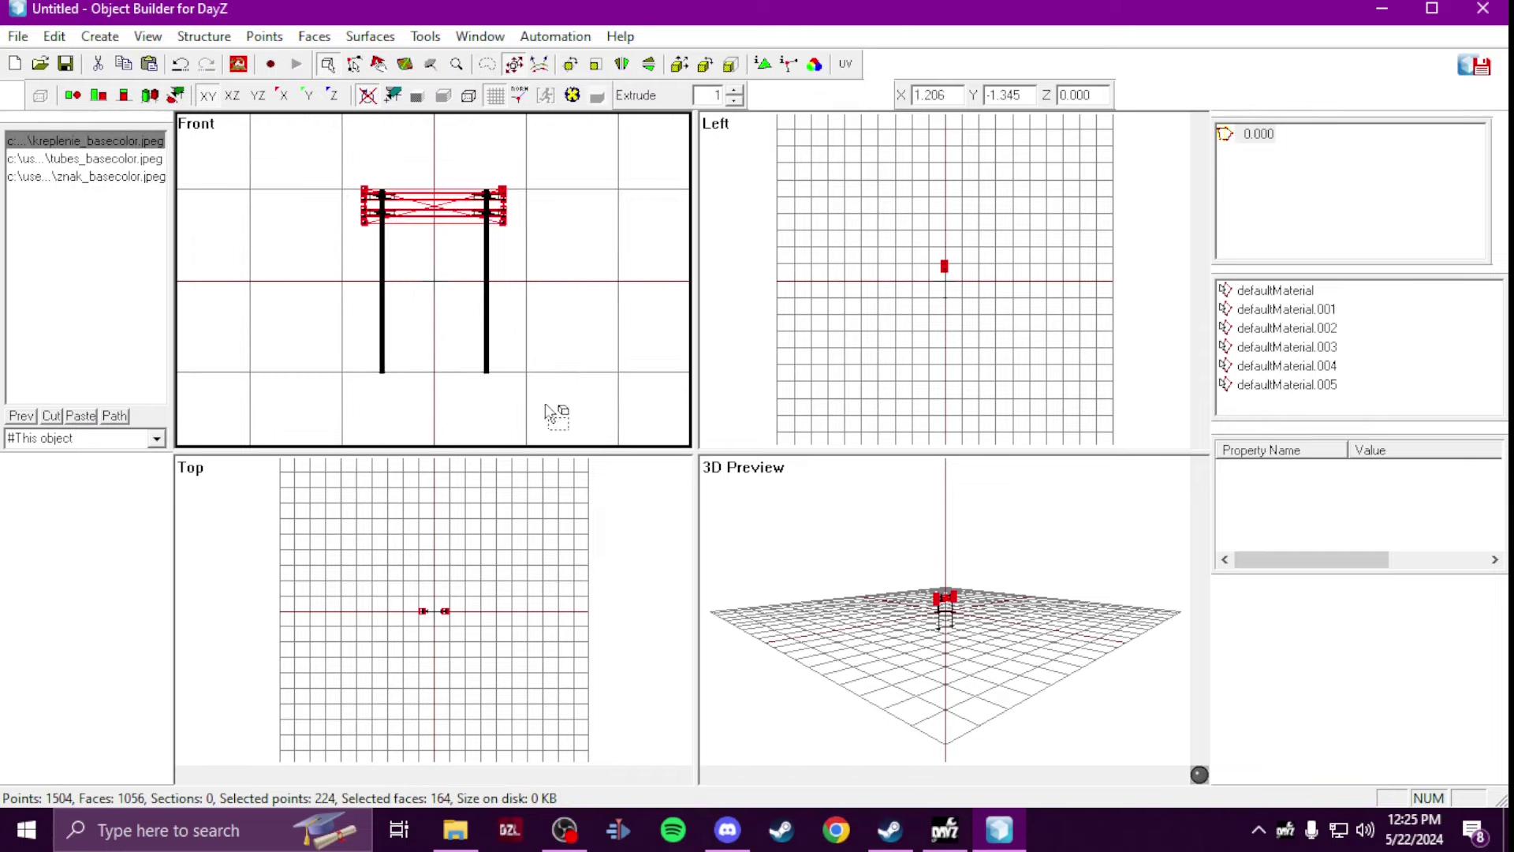
pyautogui.moveTo(547, 405); pyautogui.dragTo(287, 160)
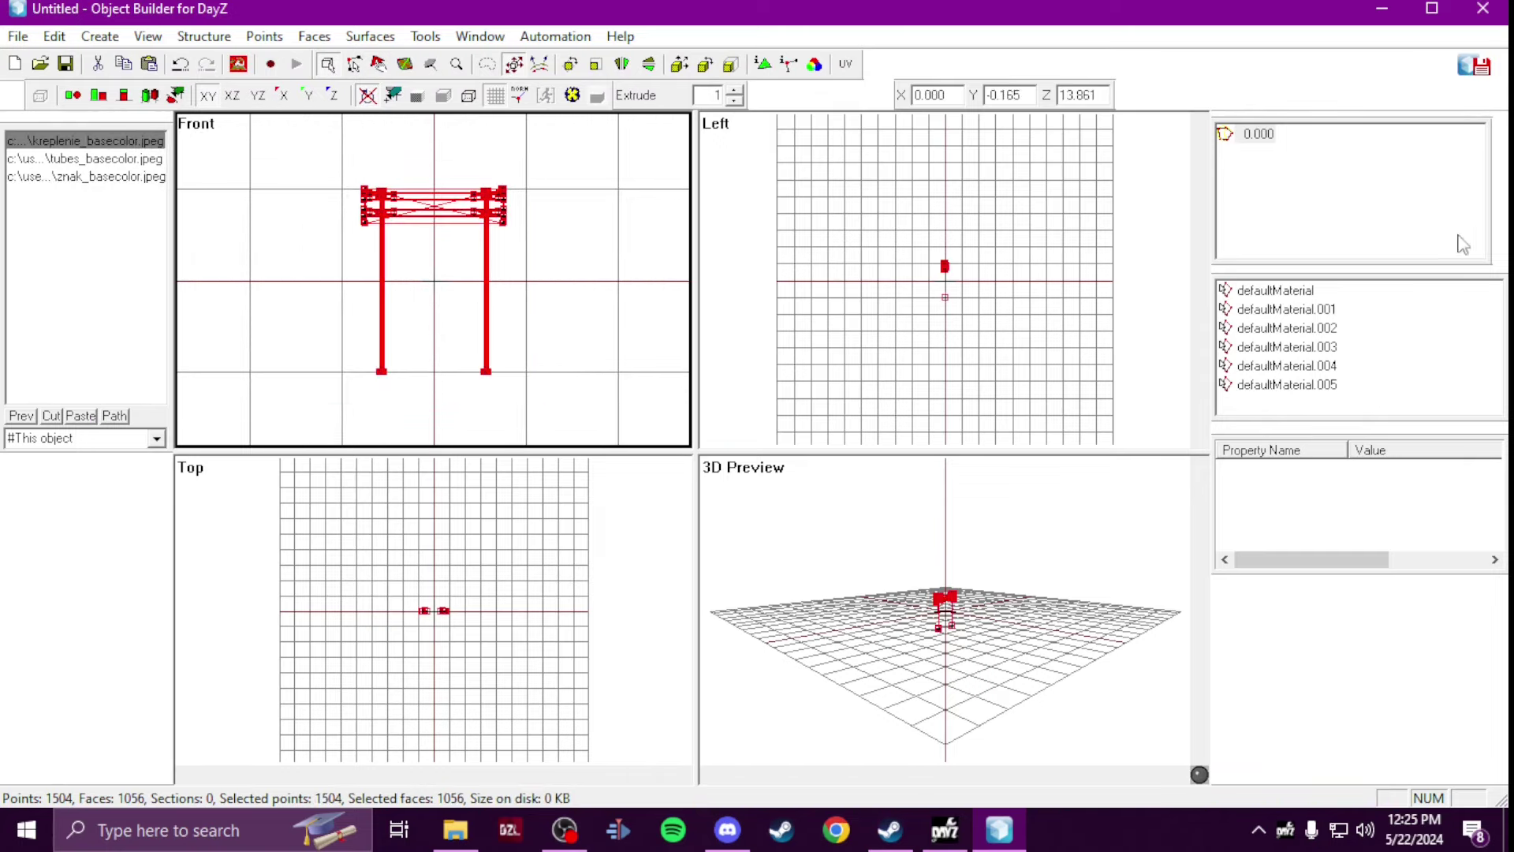
pyautogui.click(1275, 291)
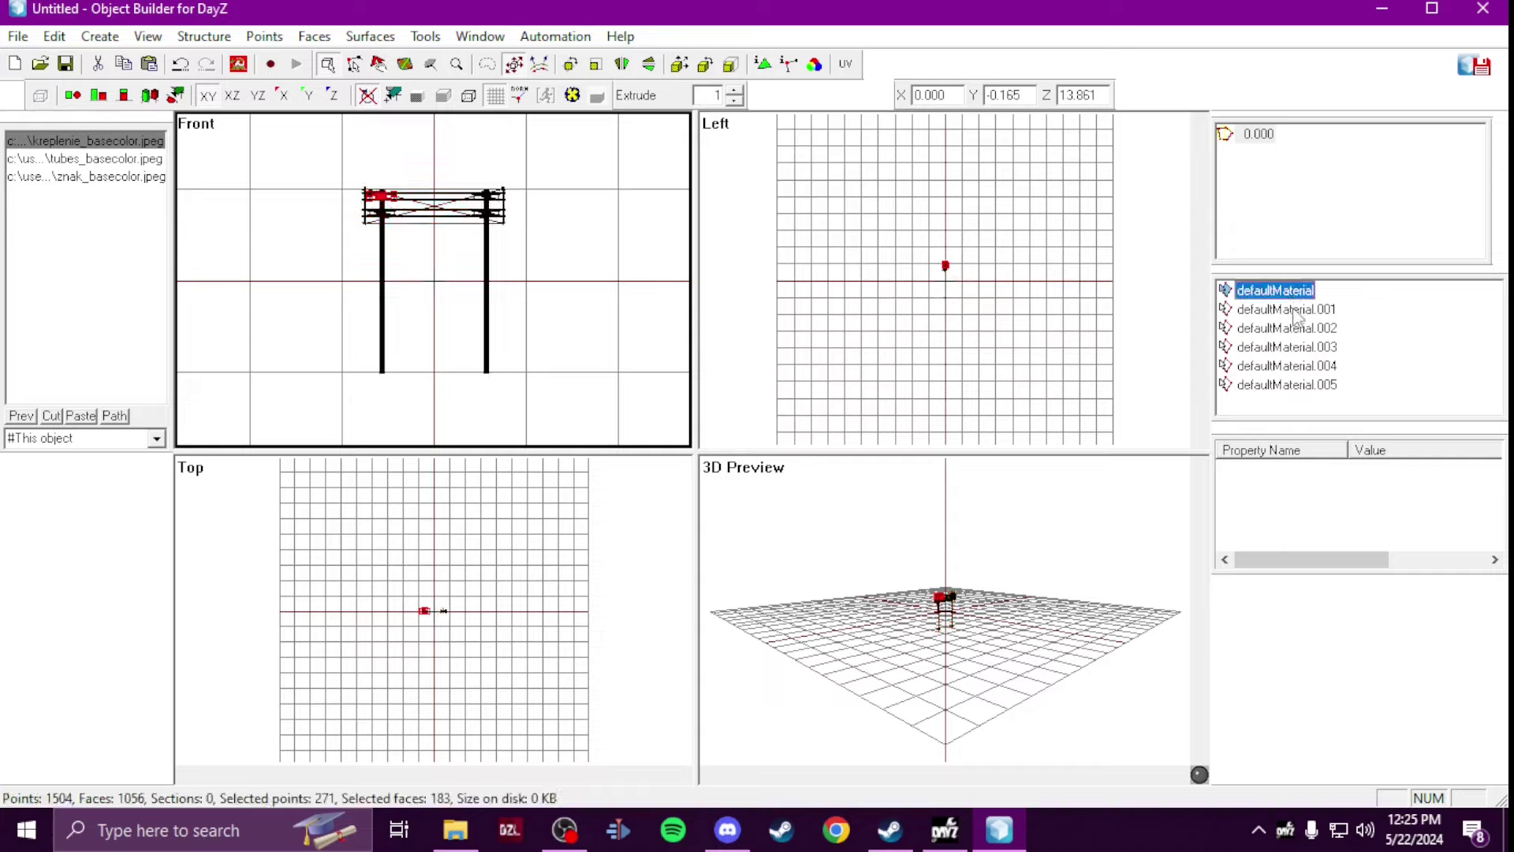
pyautogui.click(1298, 311)
pyautogui.click(1298, 330)
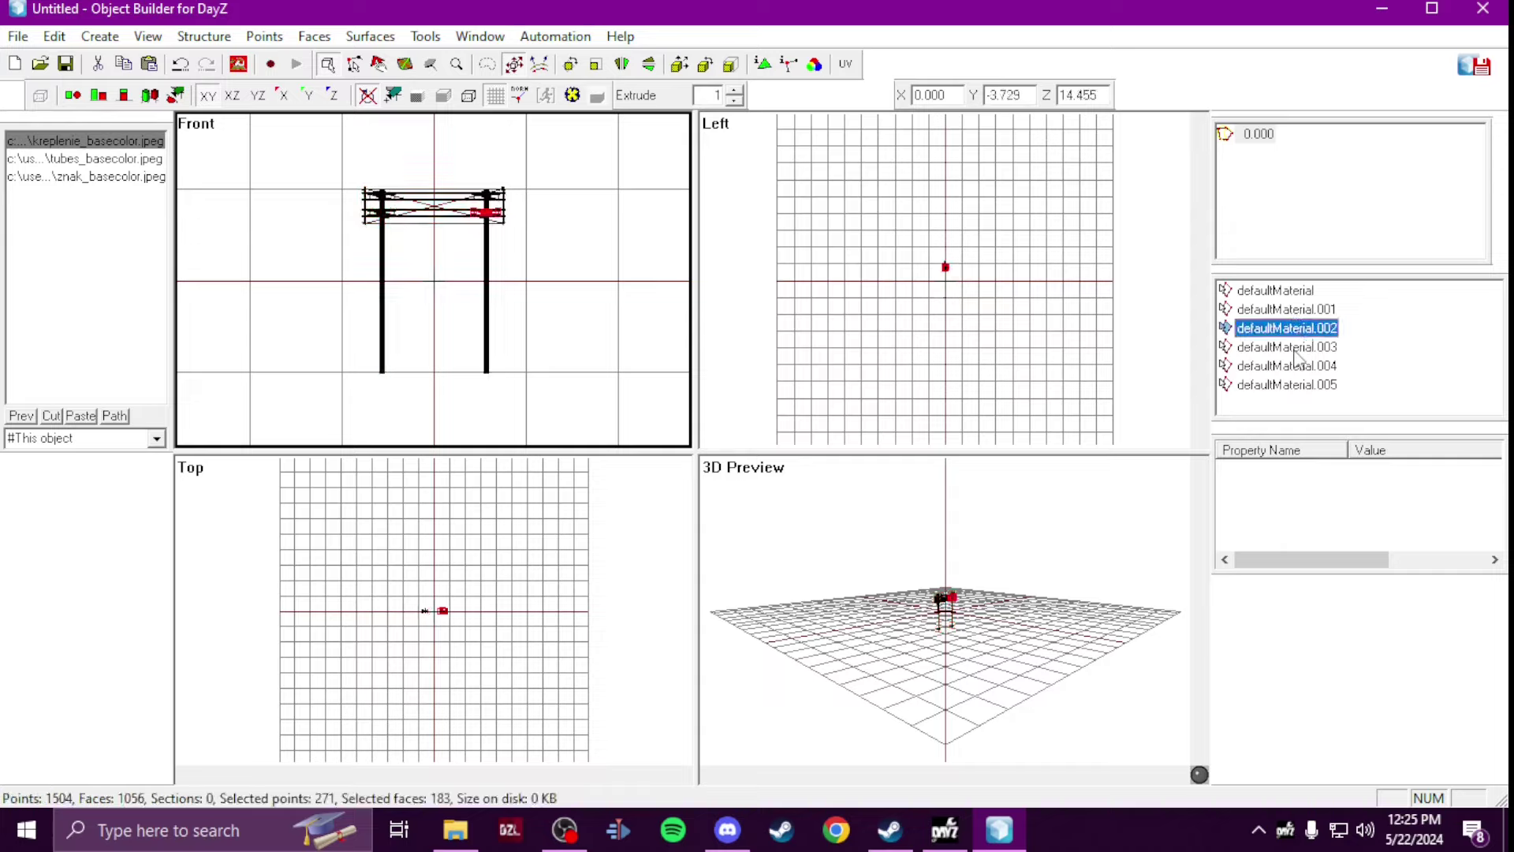
pyautogui.click(1295, 350)
pyautogui.click(1291, 367)
pyautogui.click(1290, 385)
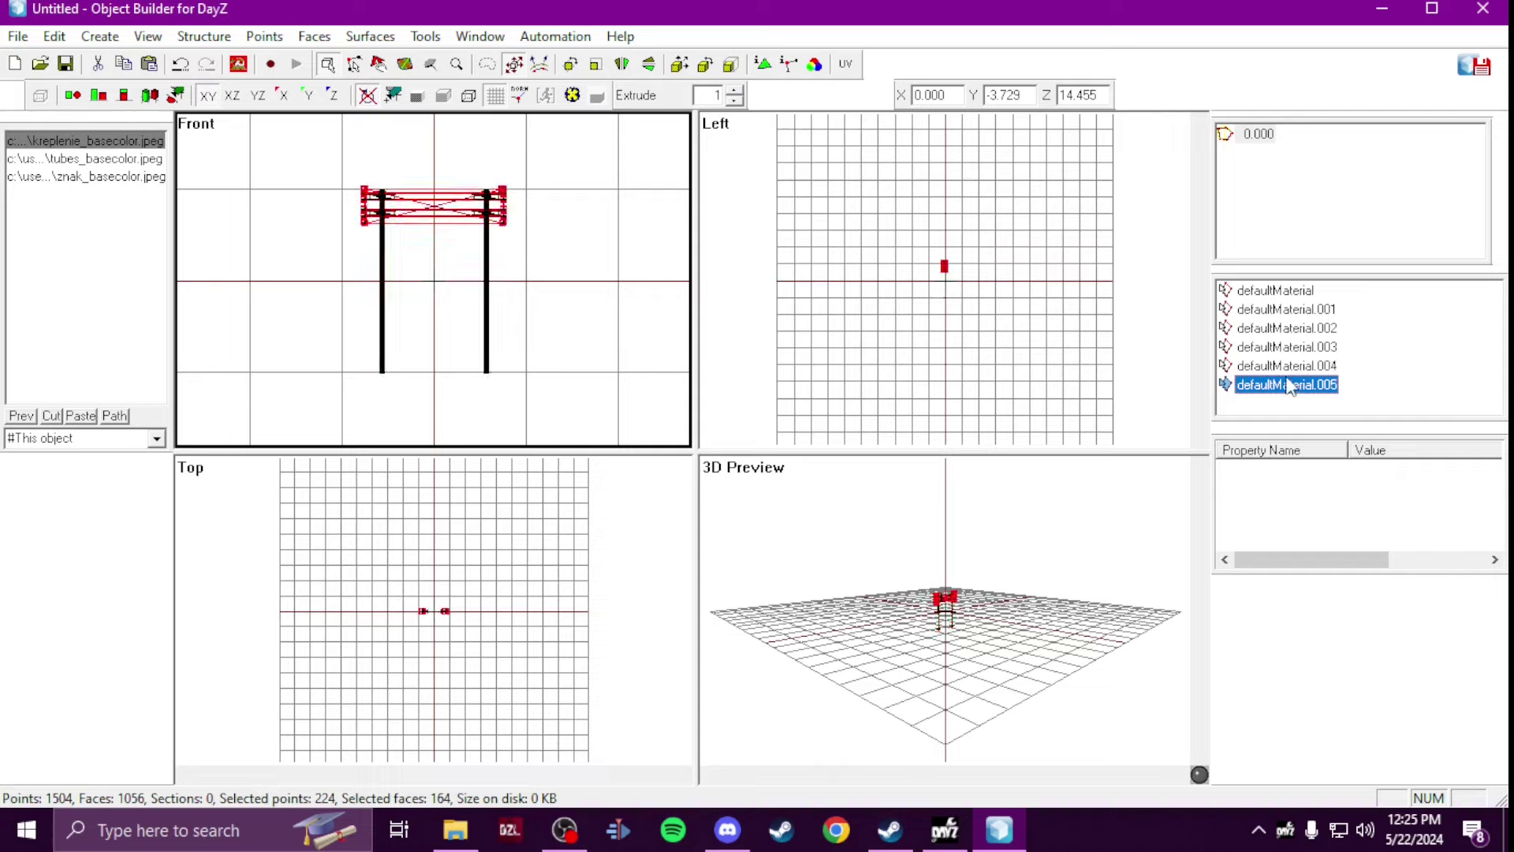
# Step: Select the sign panel's points in the Front view by boxing its two outer ends, leaving out the posts and brackets
pyautogui.scroll(2, 465, 193)
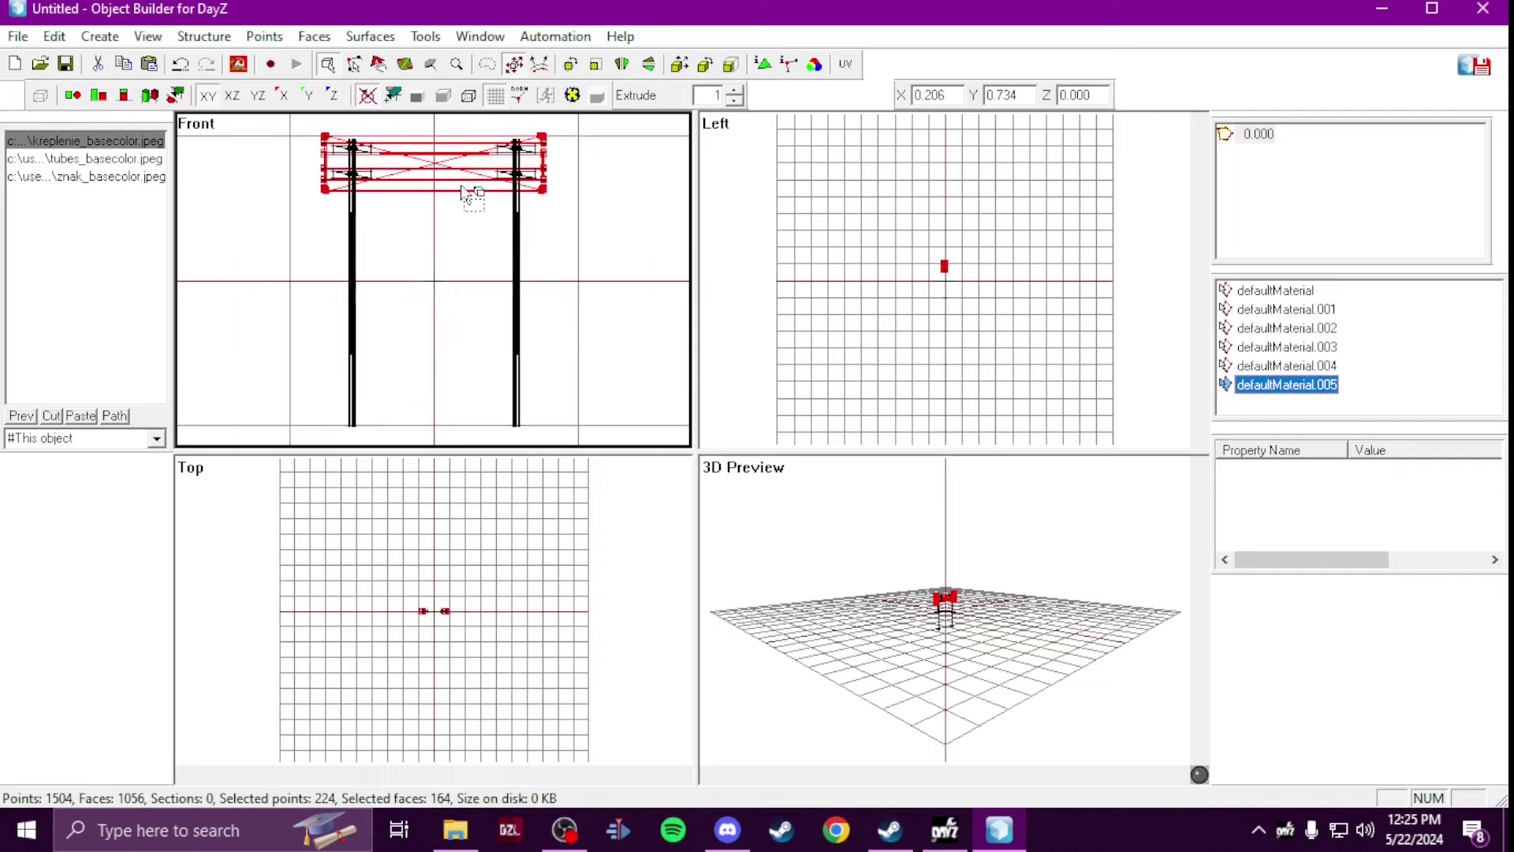
pyautogui.scroll(-1, 443, 197)
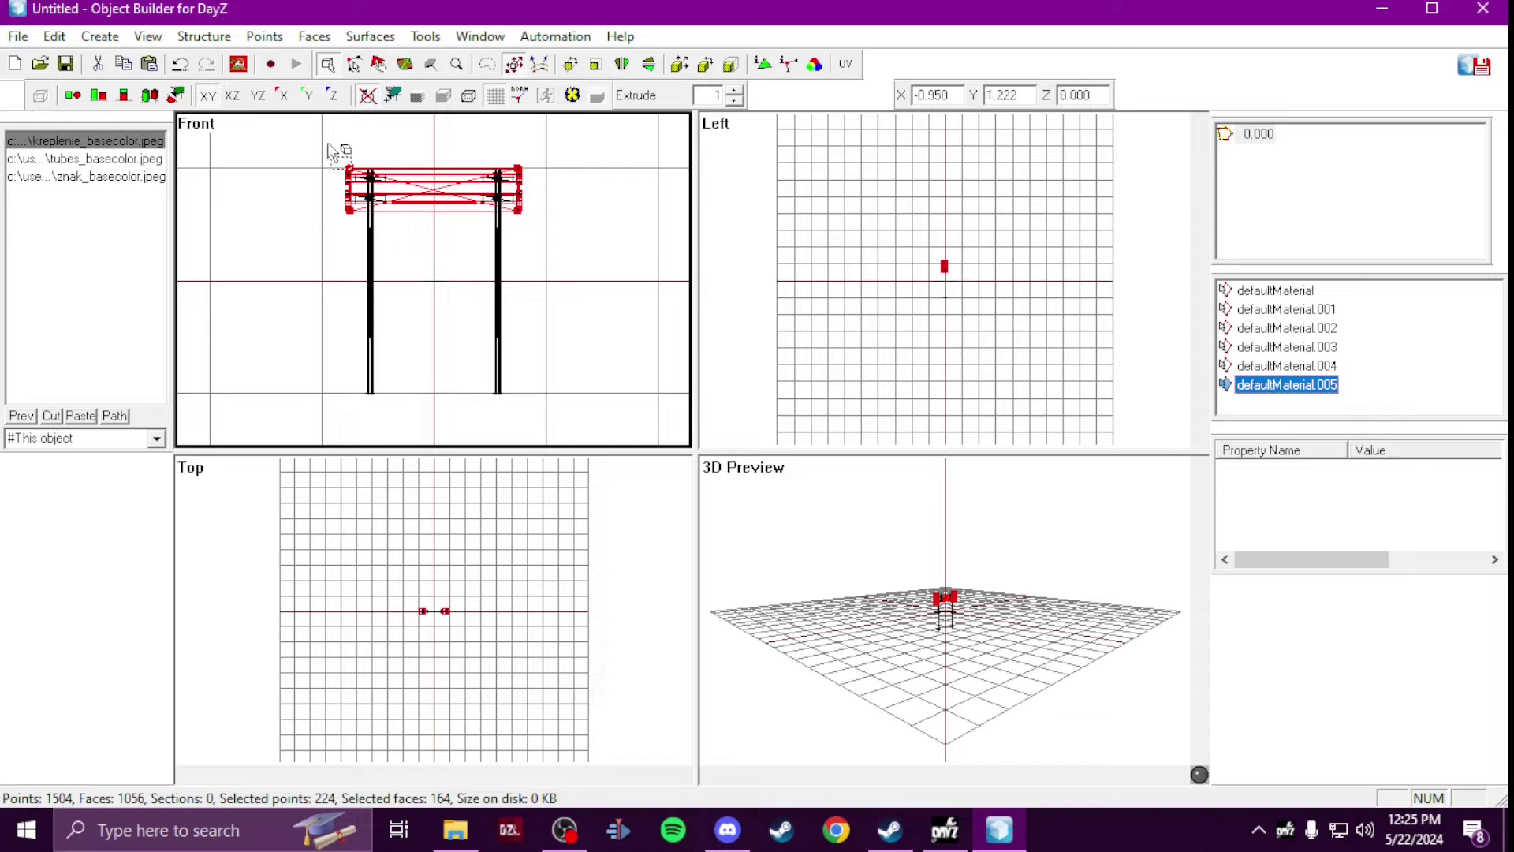
pyautogui.moveTo(328, 143); pyautogui.dragTo(352, 244)
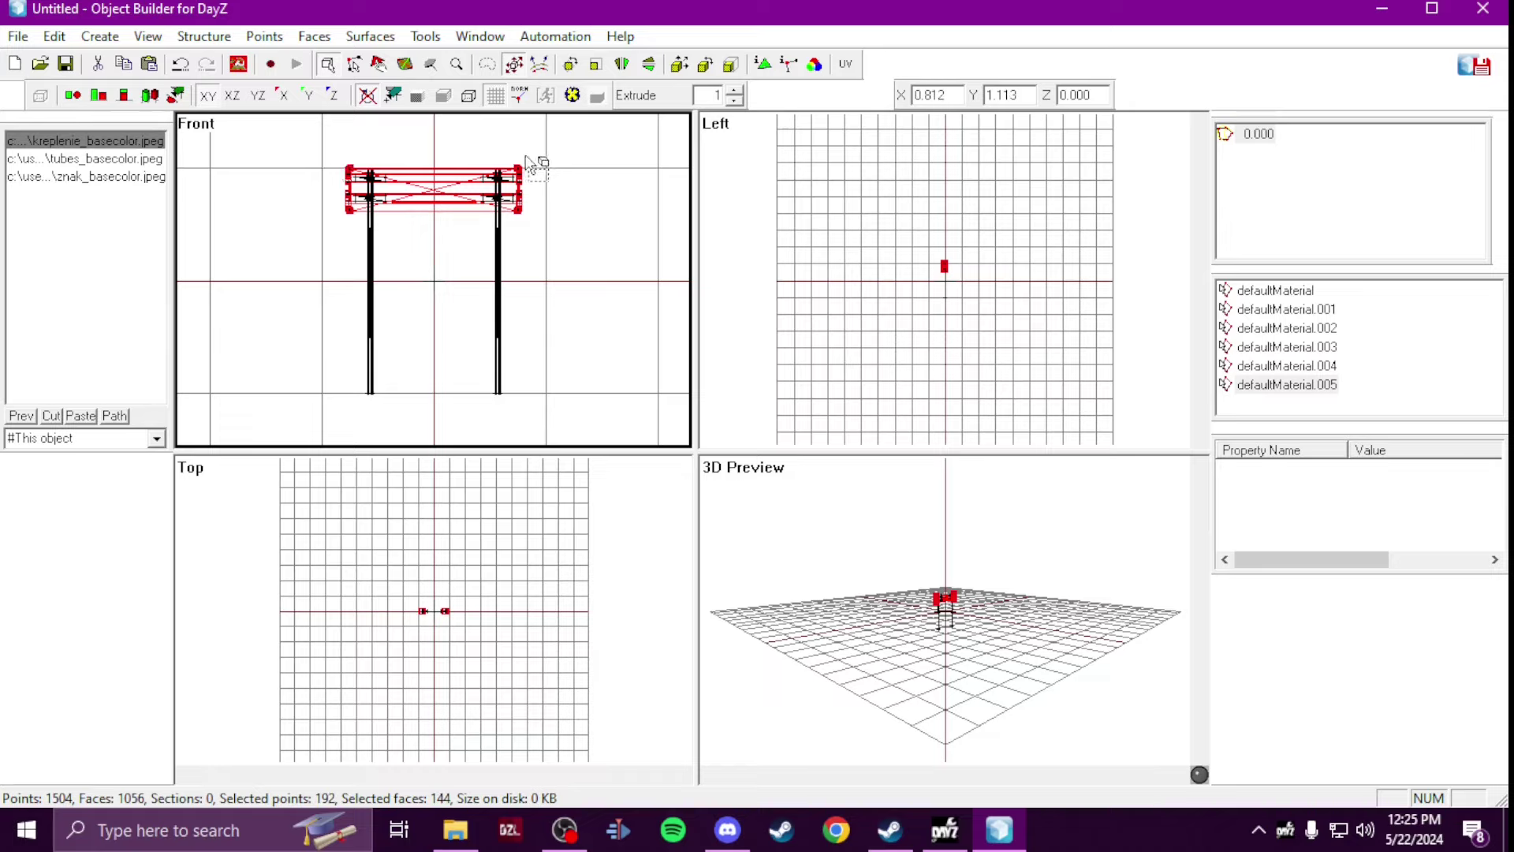
pyautogui.scroll(2, 526, 161)
pyautogui.scroll(-1, 540, 161)
pyautogui.moveTo(533, 135); pyautogui.dragTo(566, 211)
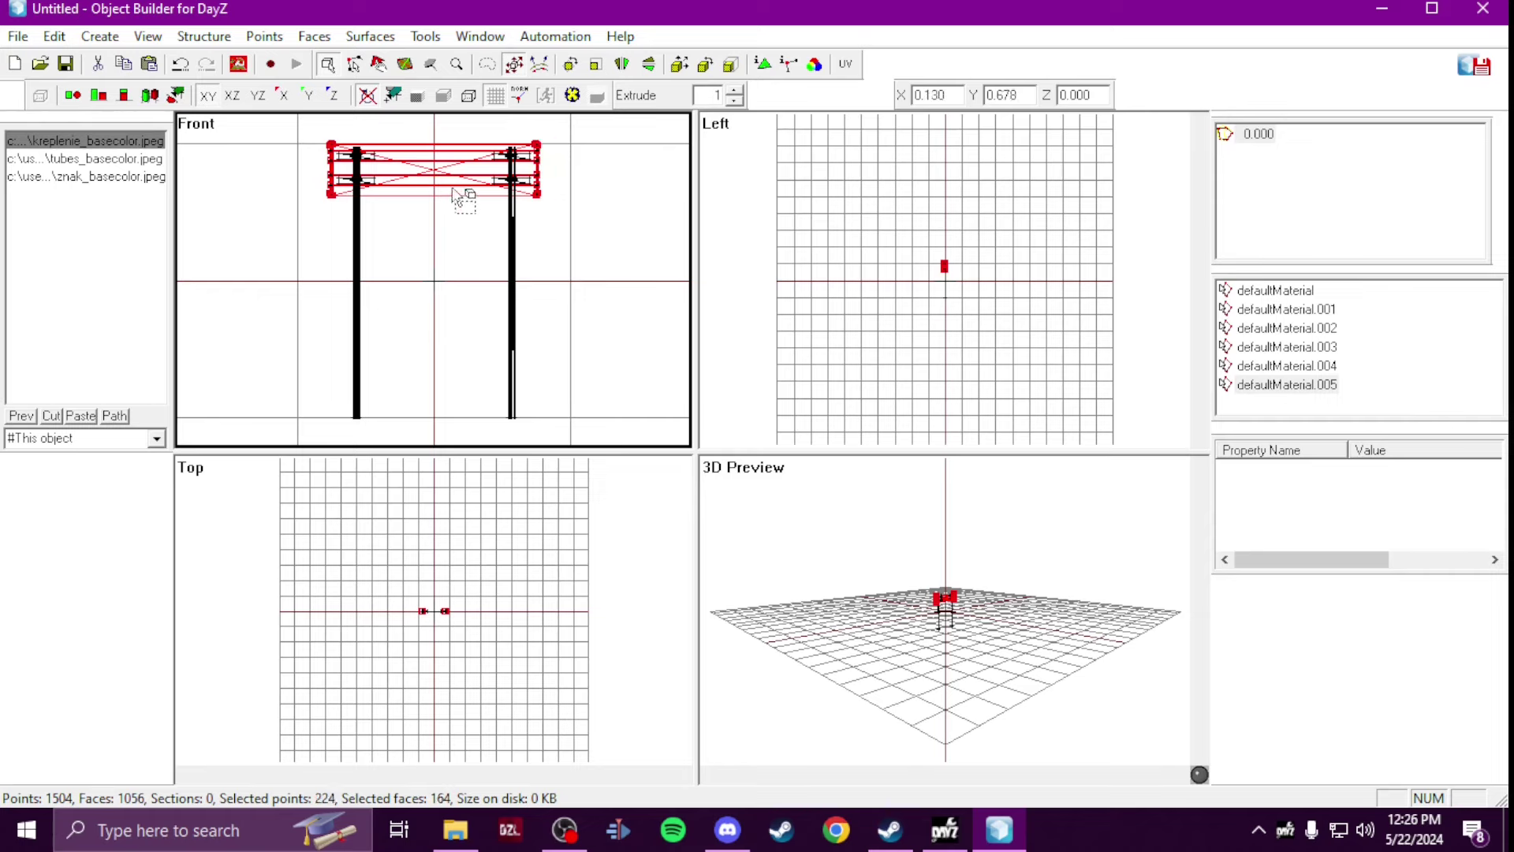
# Step: Set the texture of the selected sign panel faces to Znak_co.paa from sample_sign\data on the P: drive
pyautogui.press('e')
pyautogui.moveTo(911, 498); pyautogui.dragTo(987, 505)
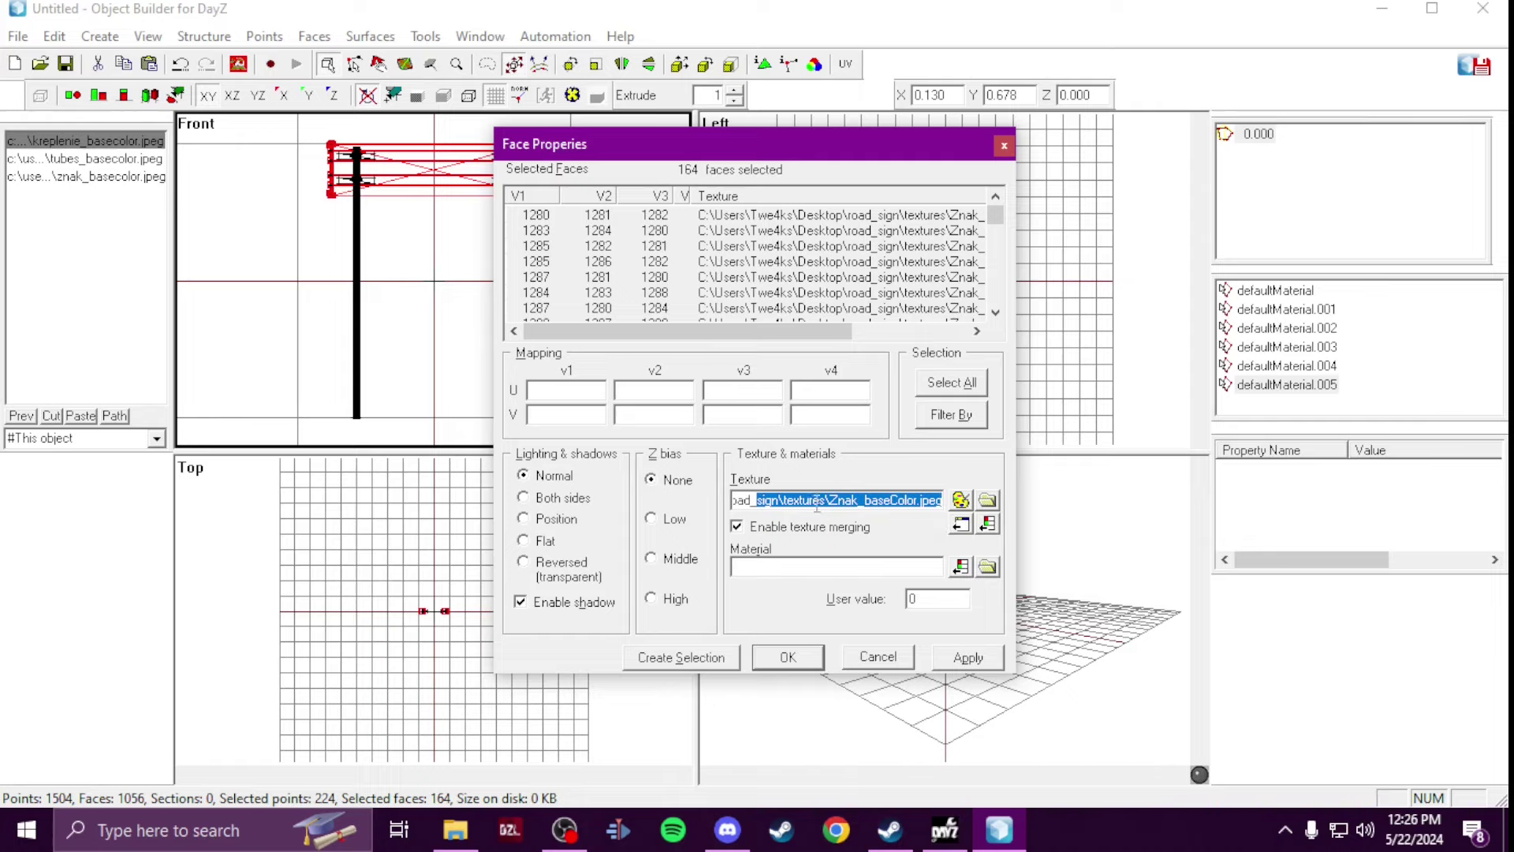
pyautogui.click(986, 500)
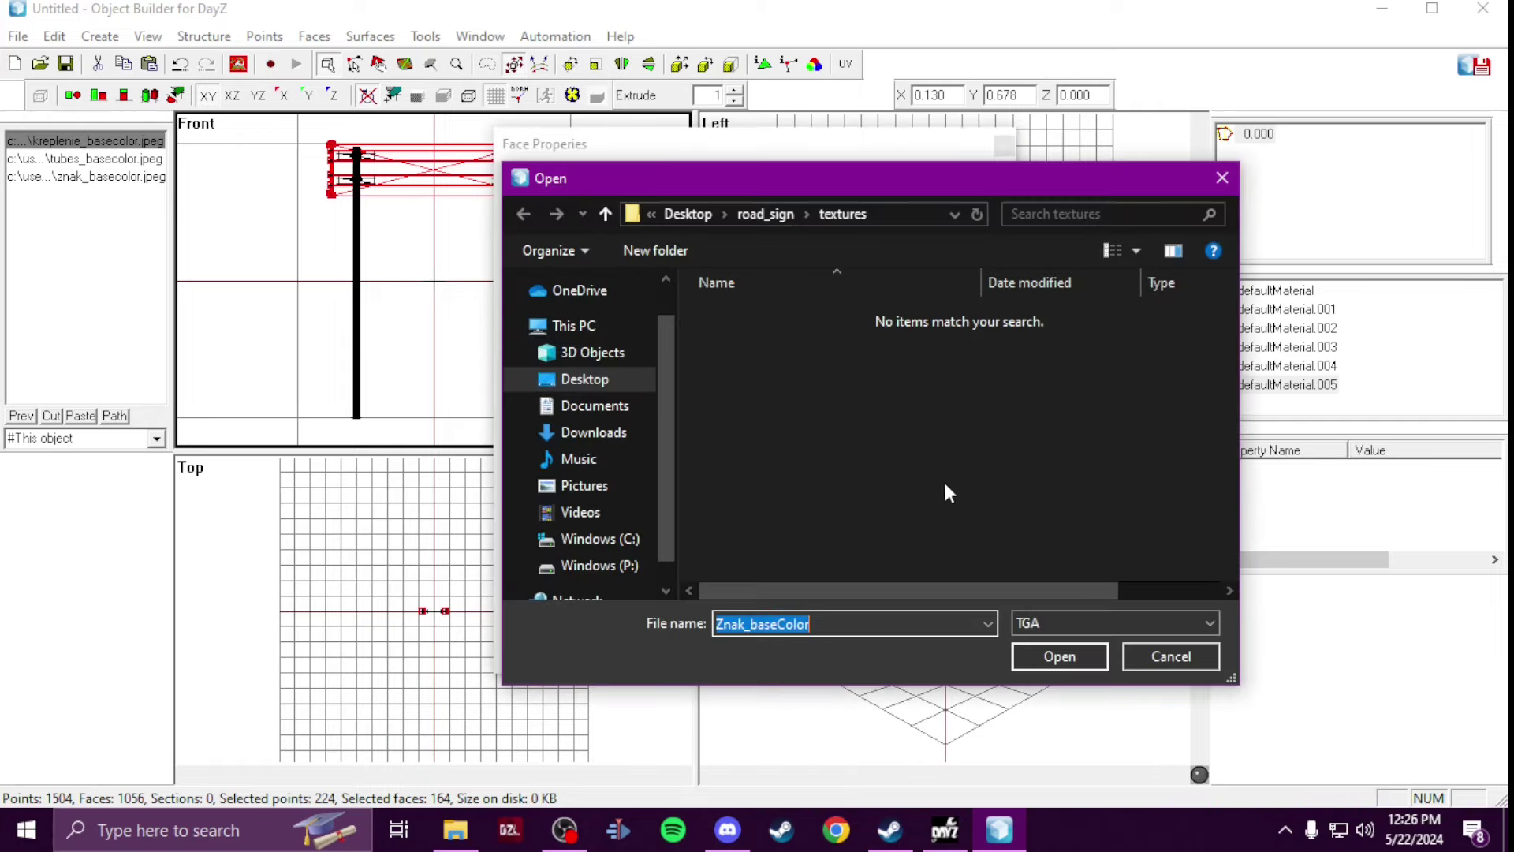
pyautogui.click(615, 530)
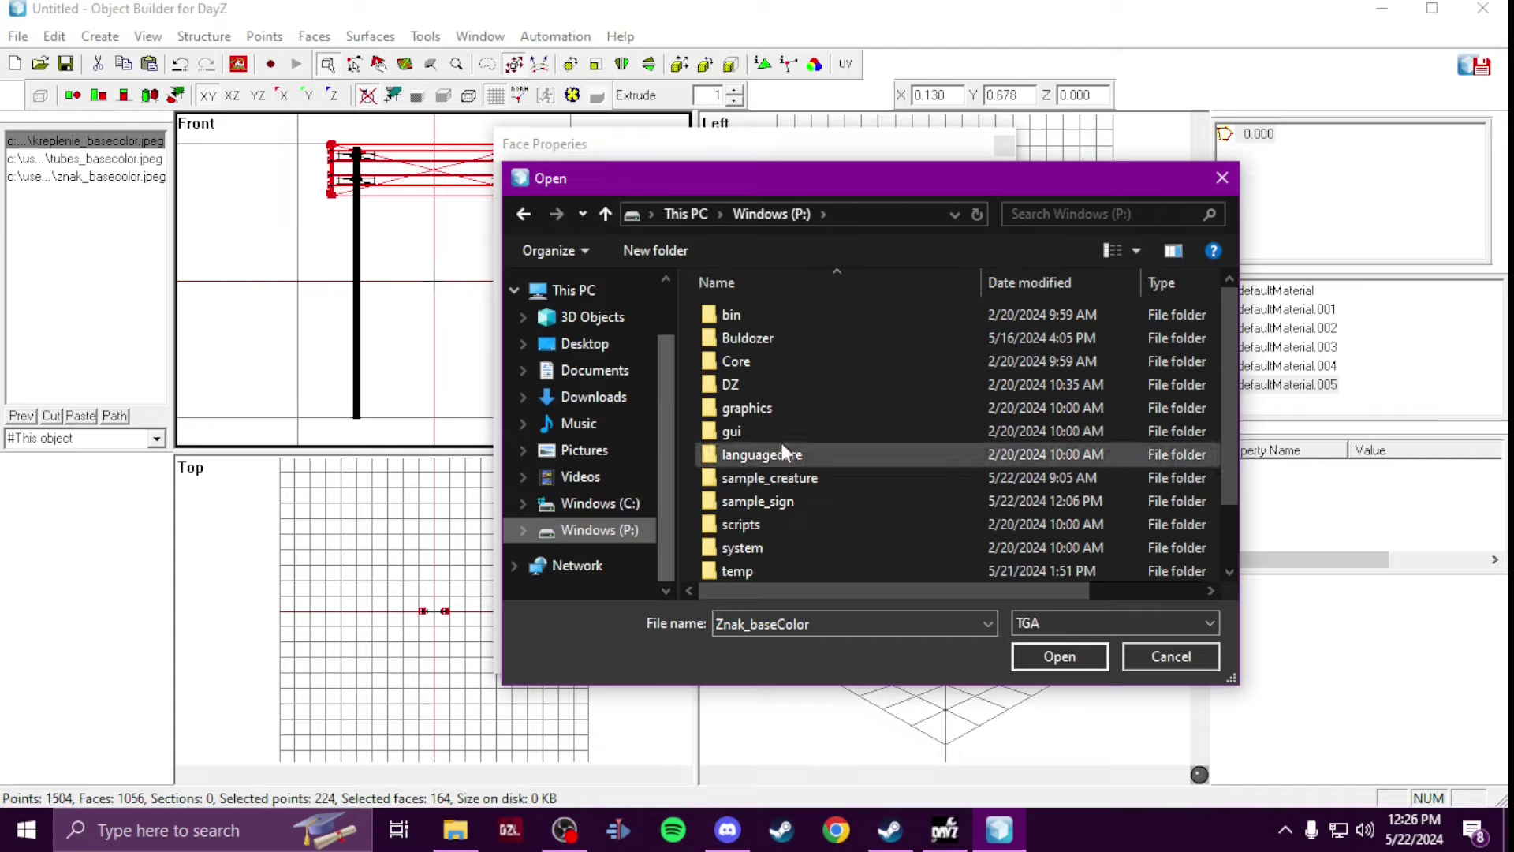
pyautogui.scroll(-1, 788, 438)
pyautogui.doubleClick(785, 432)
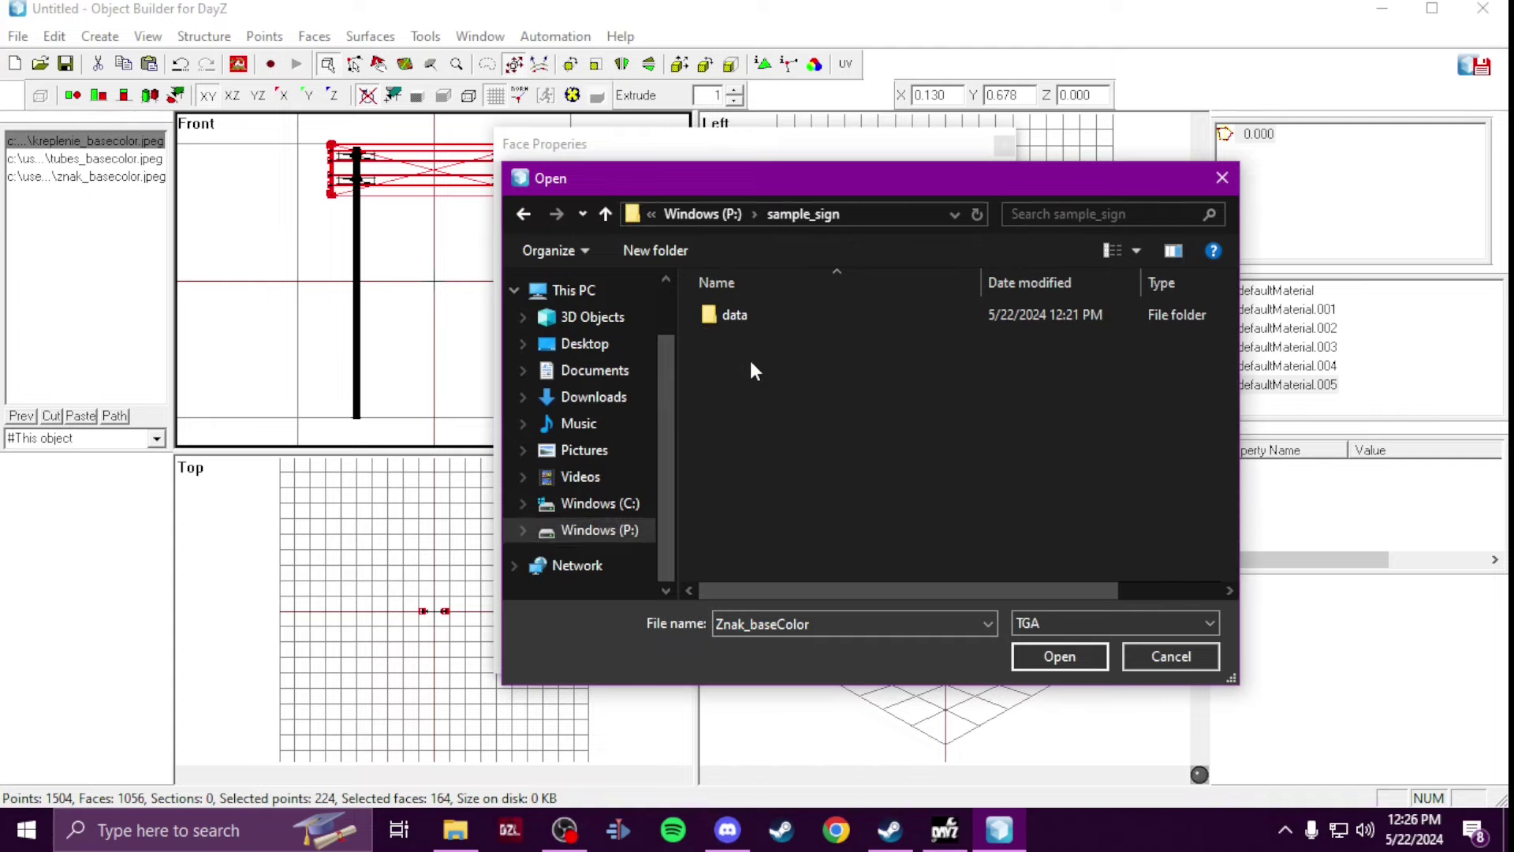
pyautogui.doubleClick(769, 319)
pyautogui.click(1125, 631)
pyautogui.click(1095, 661)
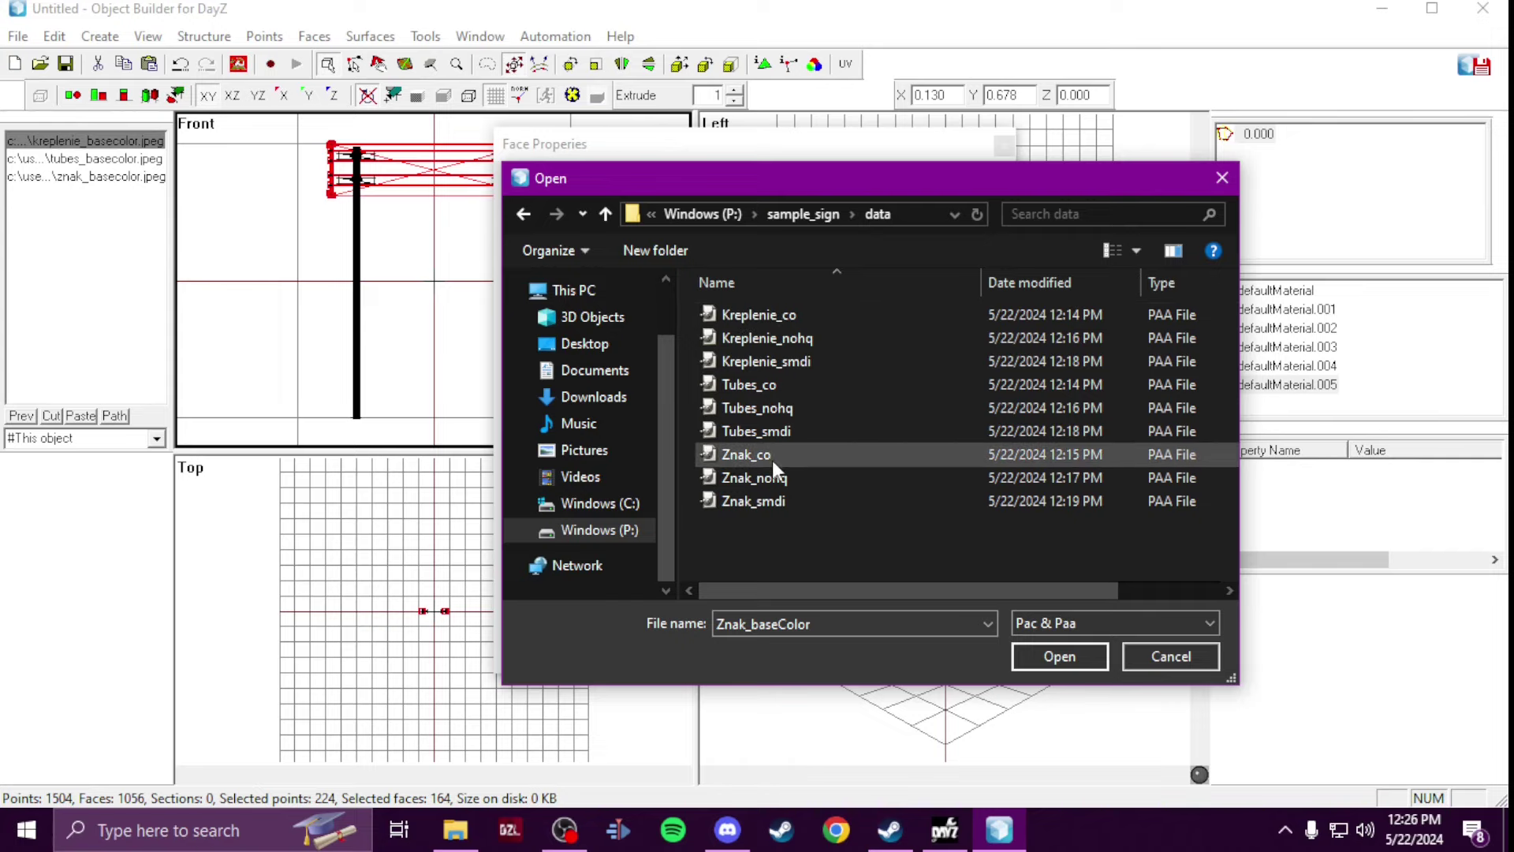
pyautogui.doubleClick(773, 459)
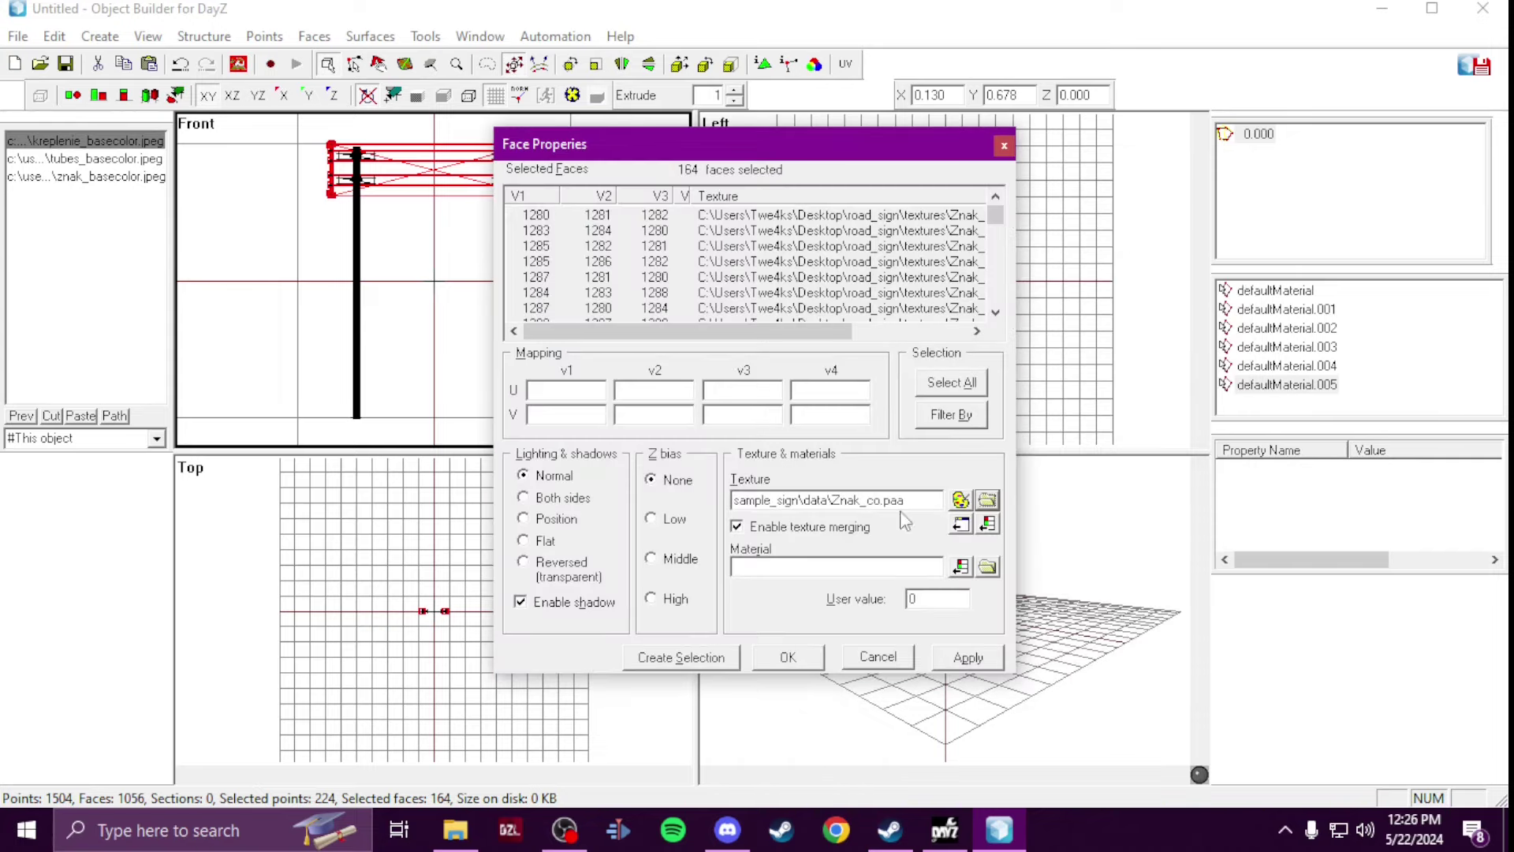
# Step: Assign the material sample_sign\data\znak.rvmat to the sign panel faces and apply the new face properties
pyautogui.click(988, 567)
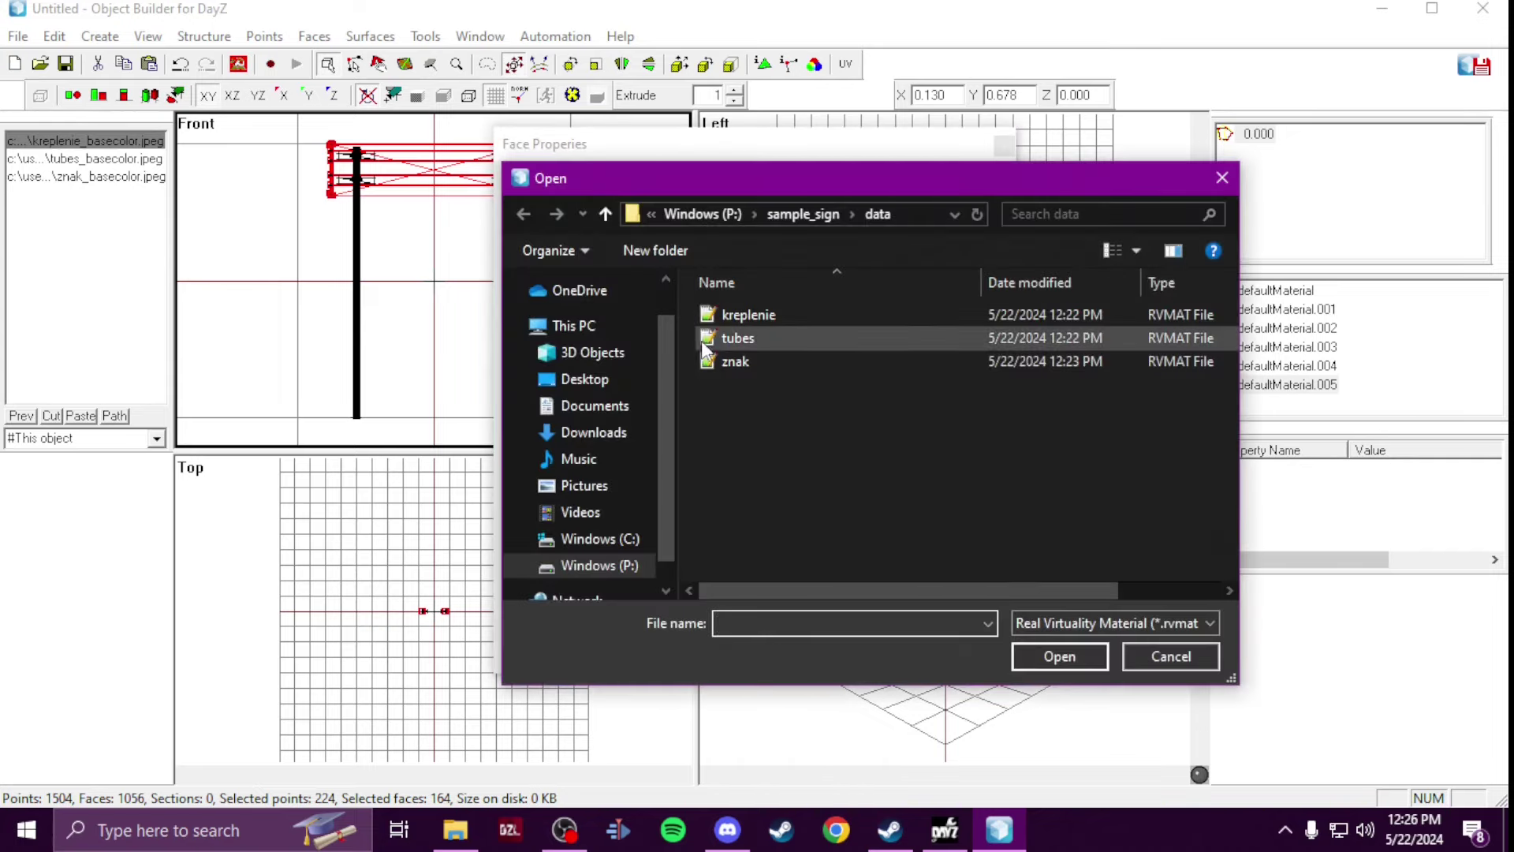
pyautogui.doubleClick(729, 362)
pyautogui.click(964, 657)
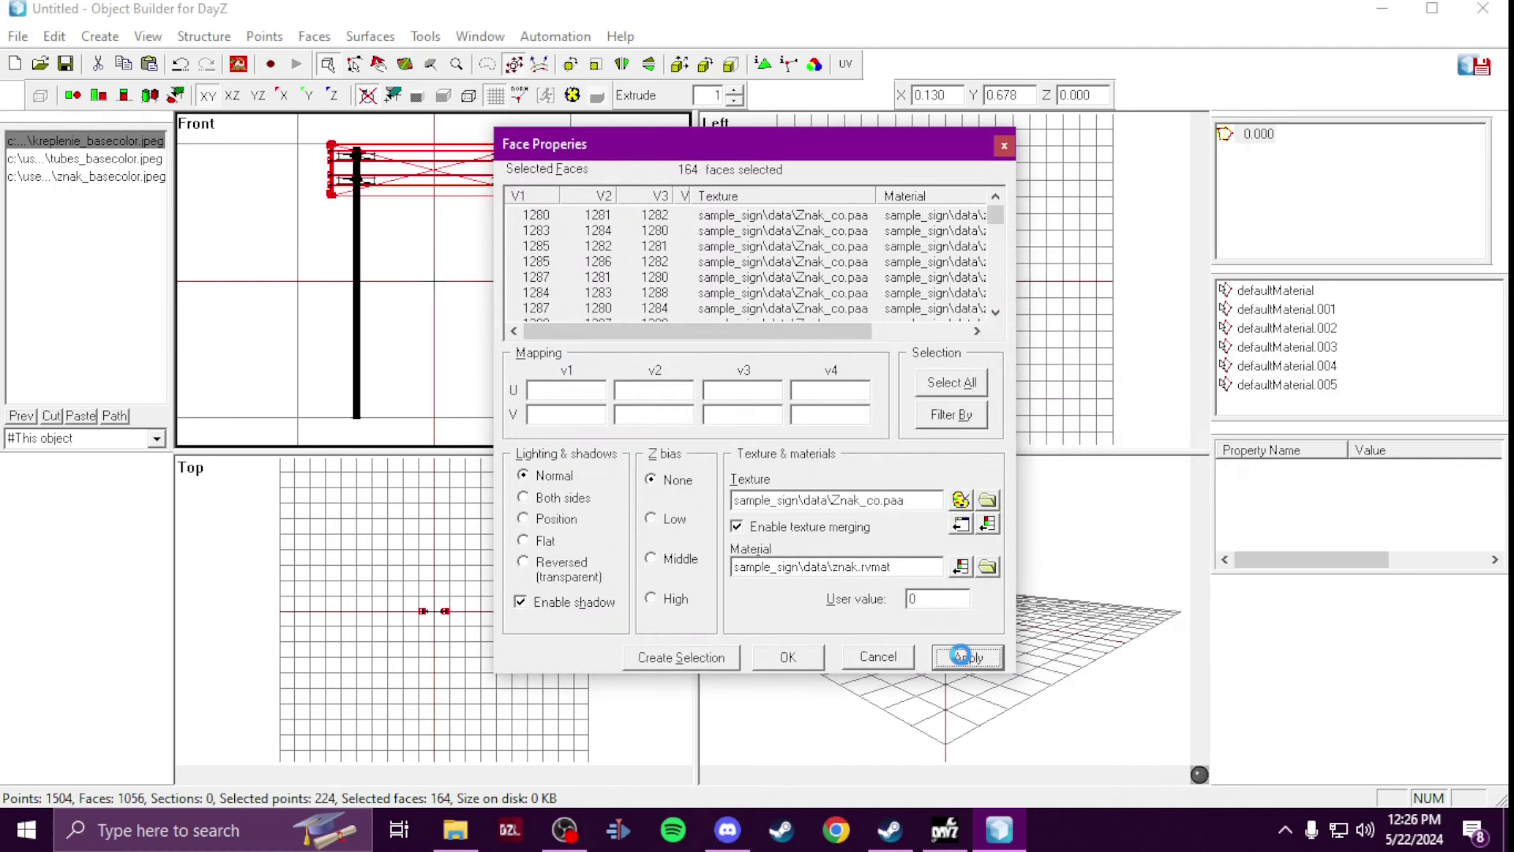
pyautogui.click(788, 657)
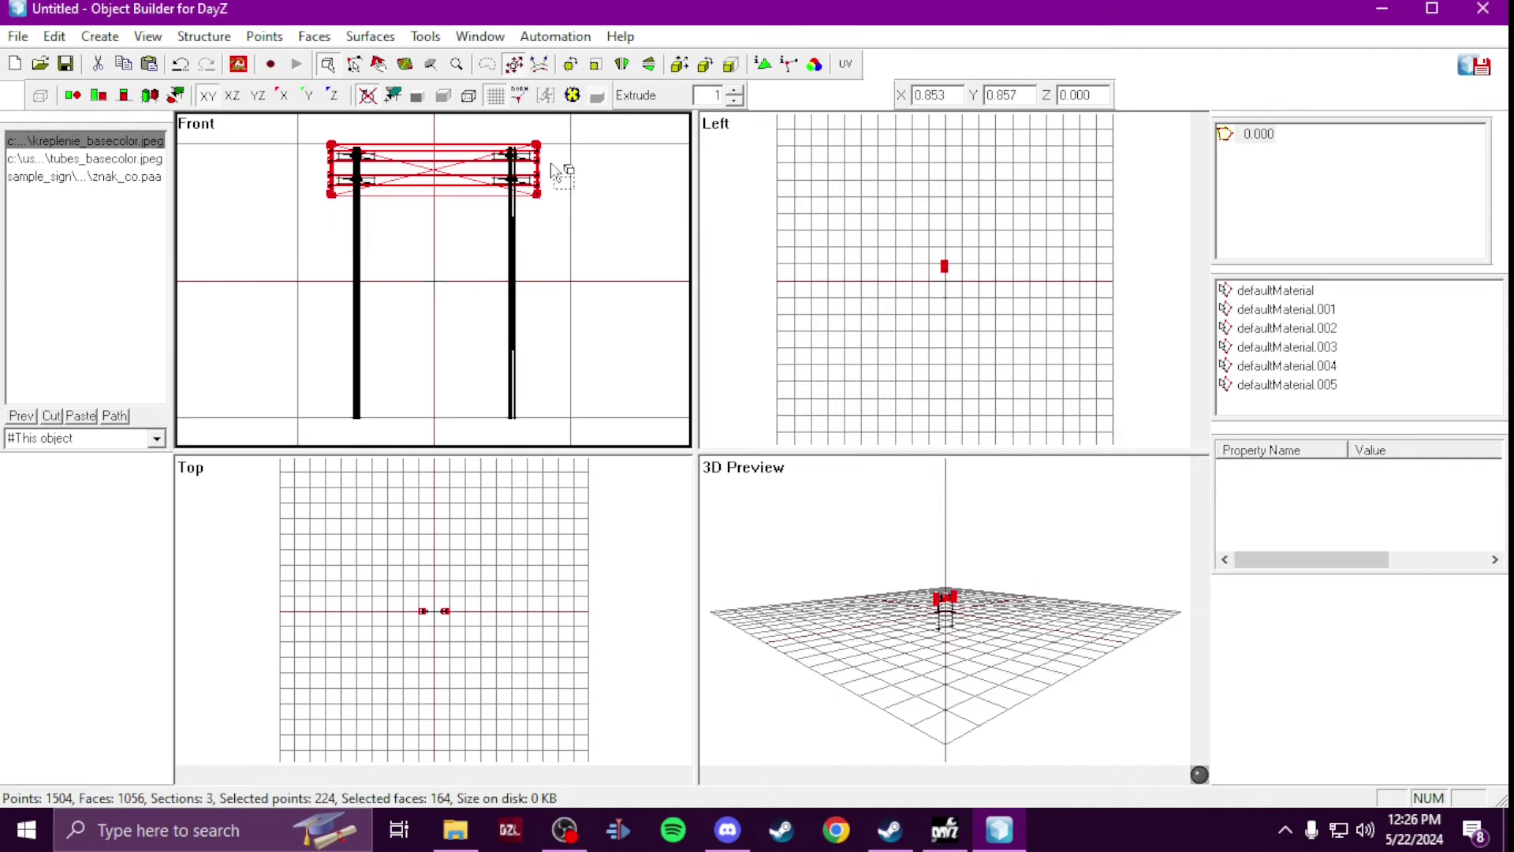
# Step: Create a named selection called color1 from the selected sign panel
pyautogui.rightClick(1394, 376)
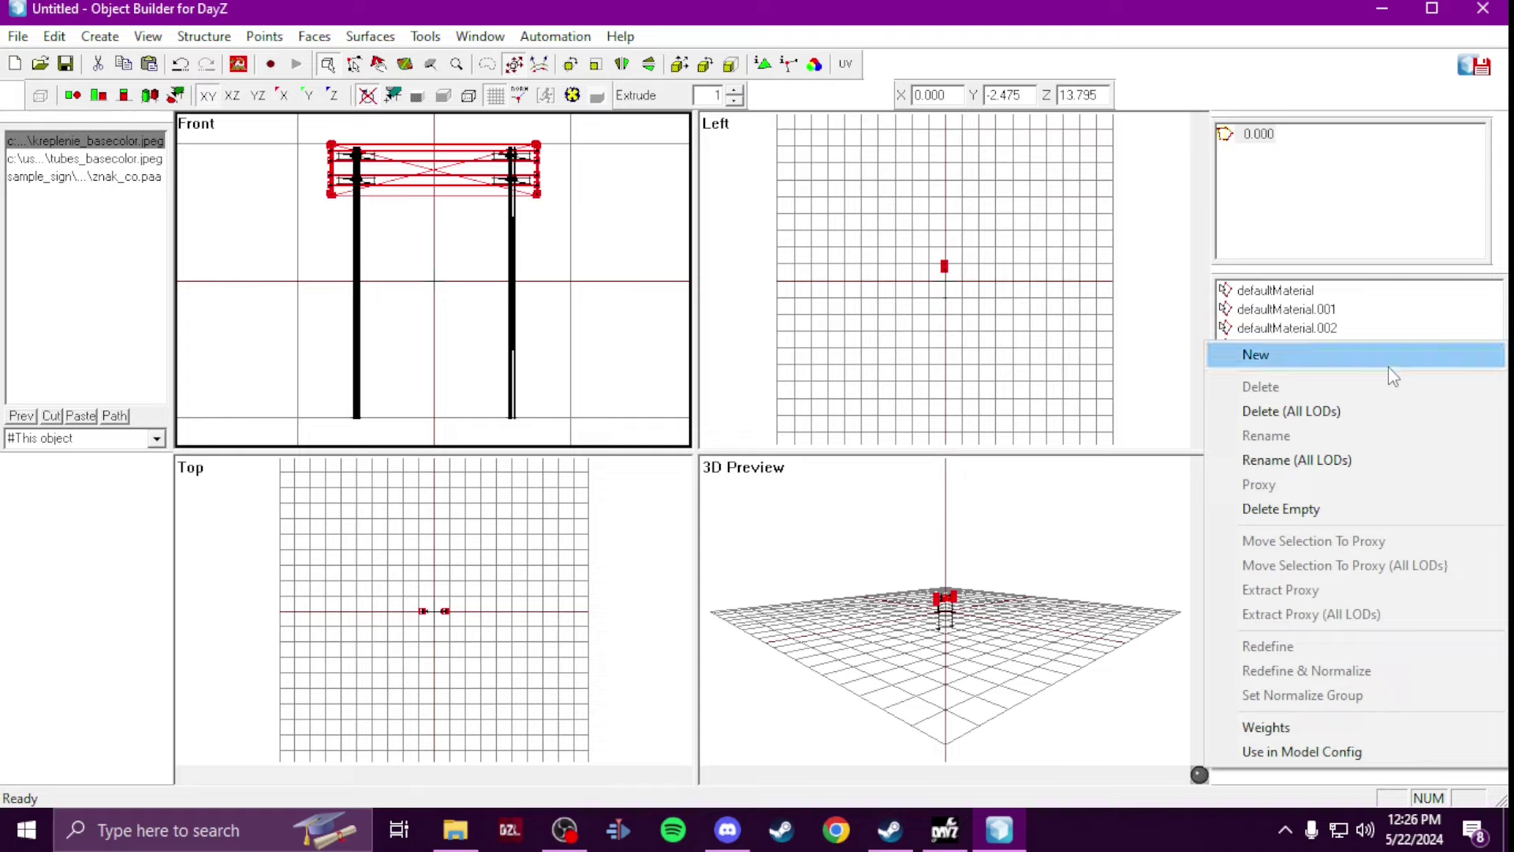
pyautogui.click(1392, 364)
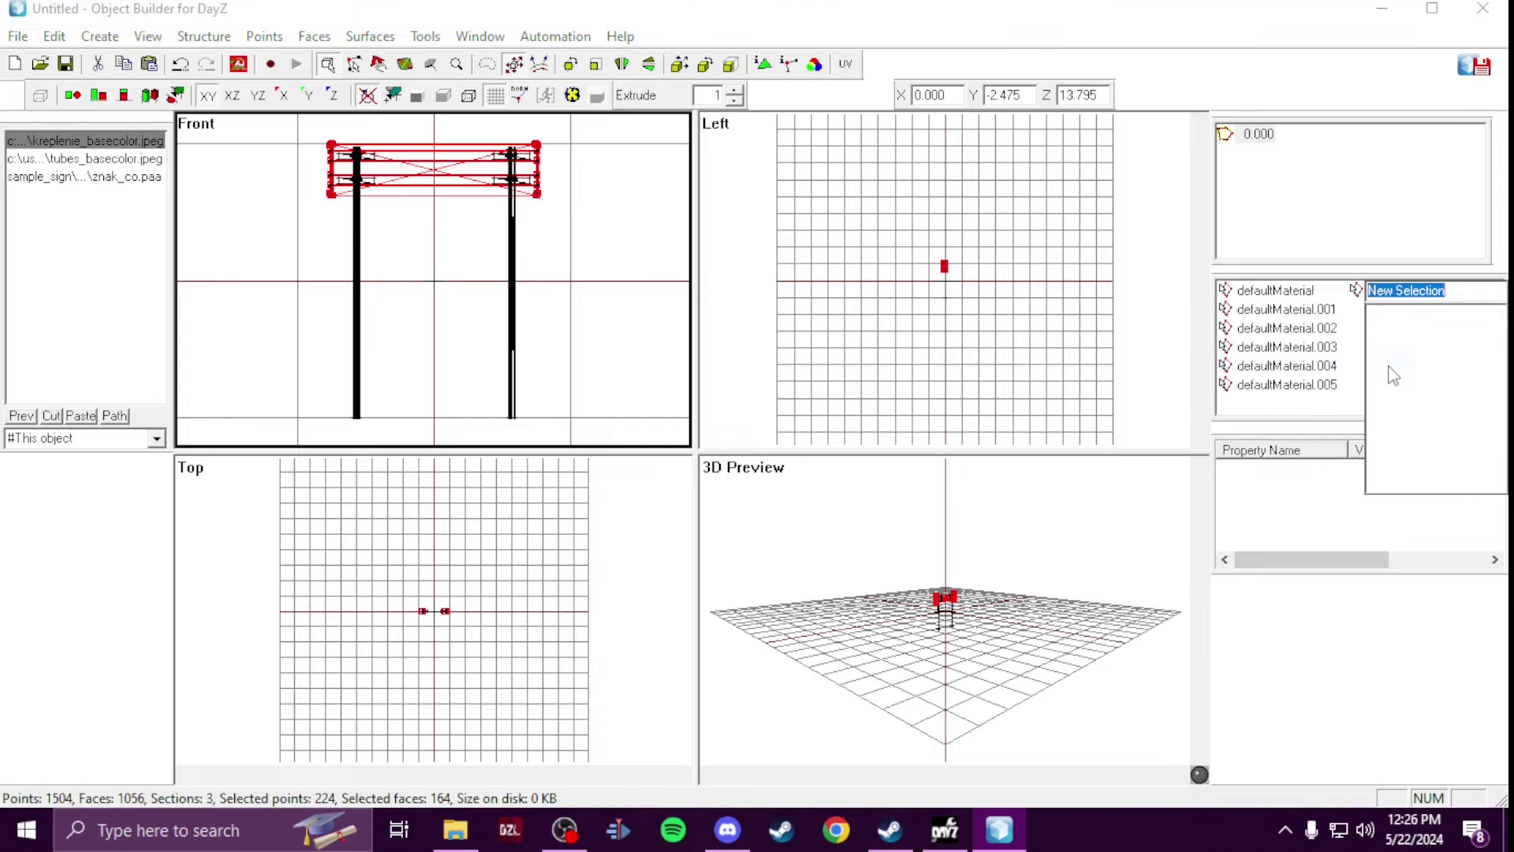
pyautogui.write('cam')
pyautogui.press('Return')
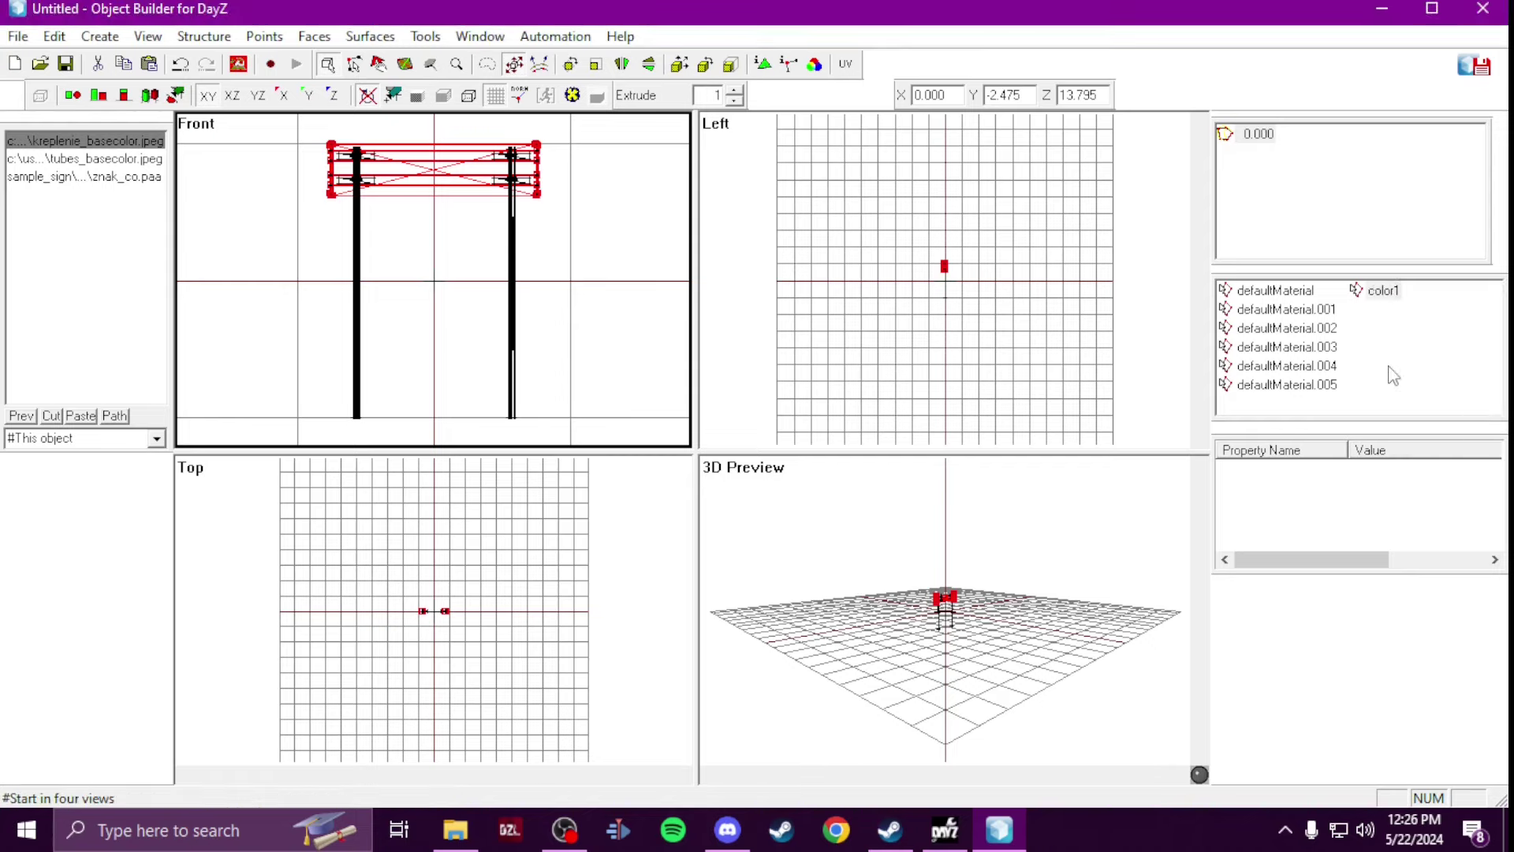
# Step: Select the four horizontal bracket pieces behind the sign panel in the Front view and examine which texture their faces use
pyautogui.scroll(3, 398, 162)
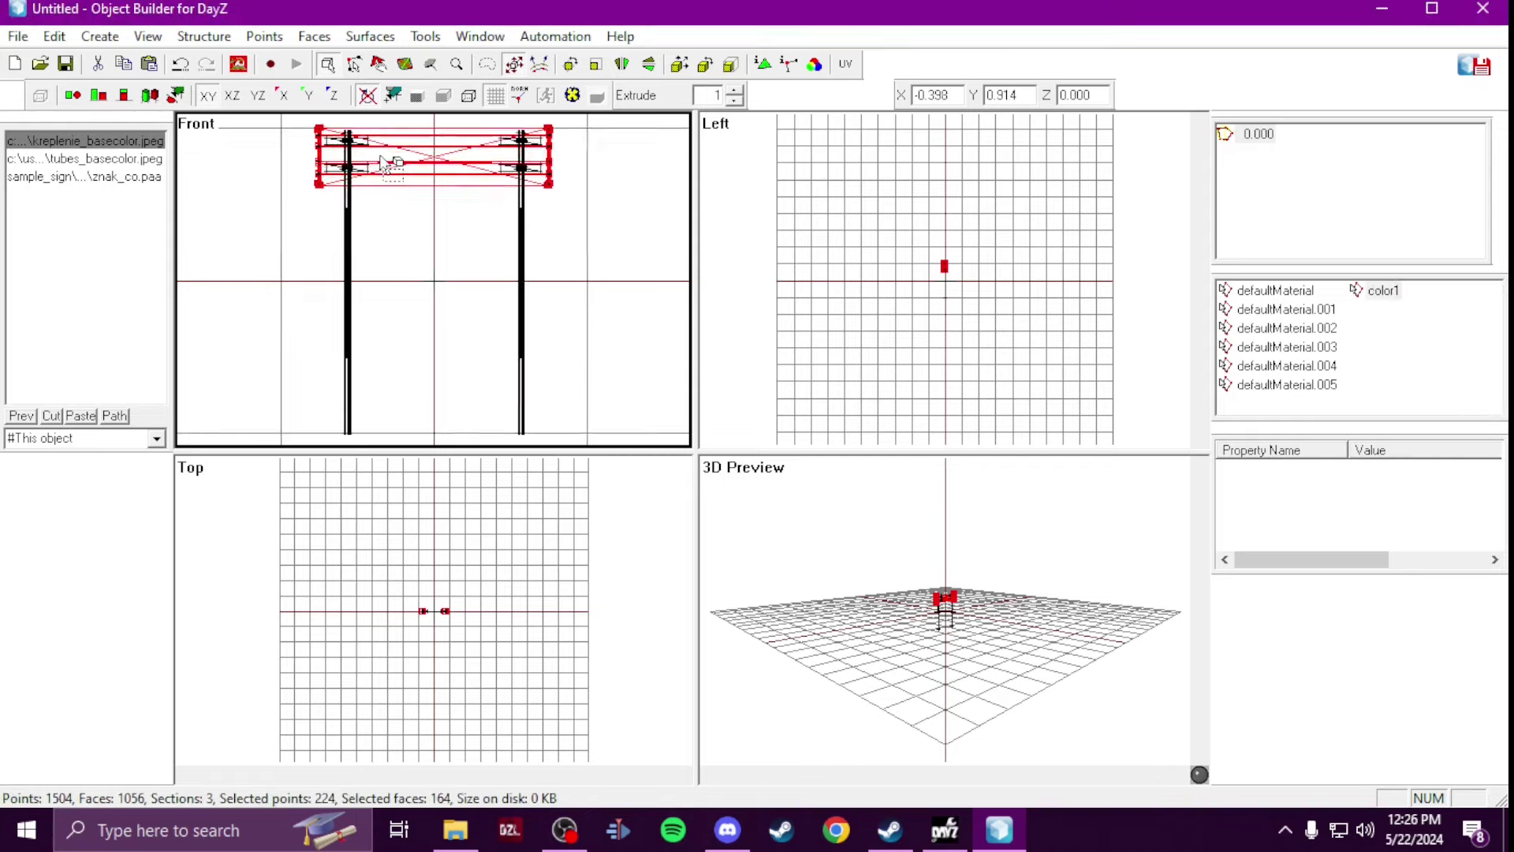
pyautogui.click(359, 152)
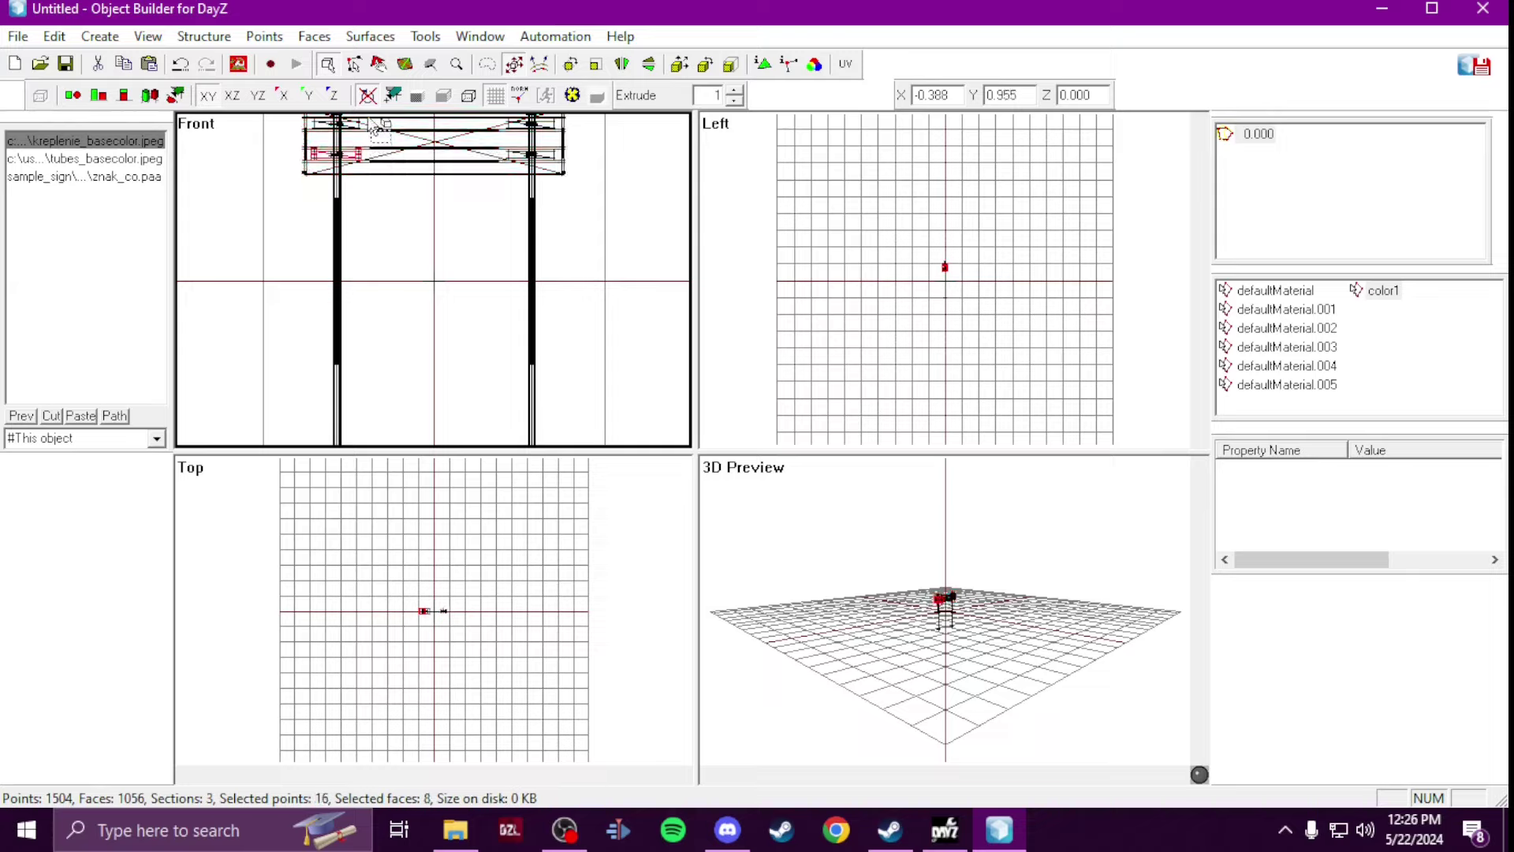
pyautogui.keyDown('ctrl'); pyautogui.click(360, 132); pyautogui.keyUp('ctrl')
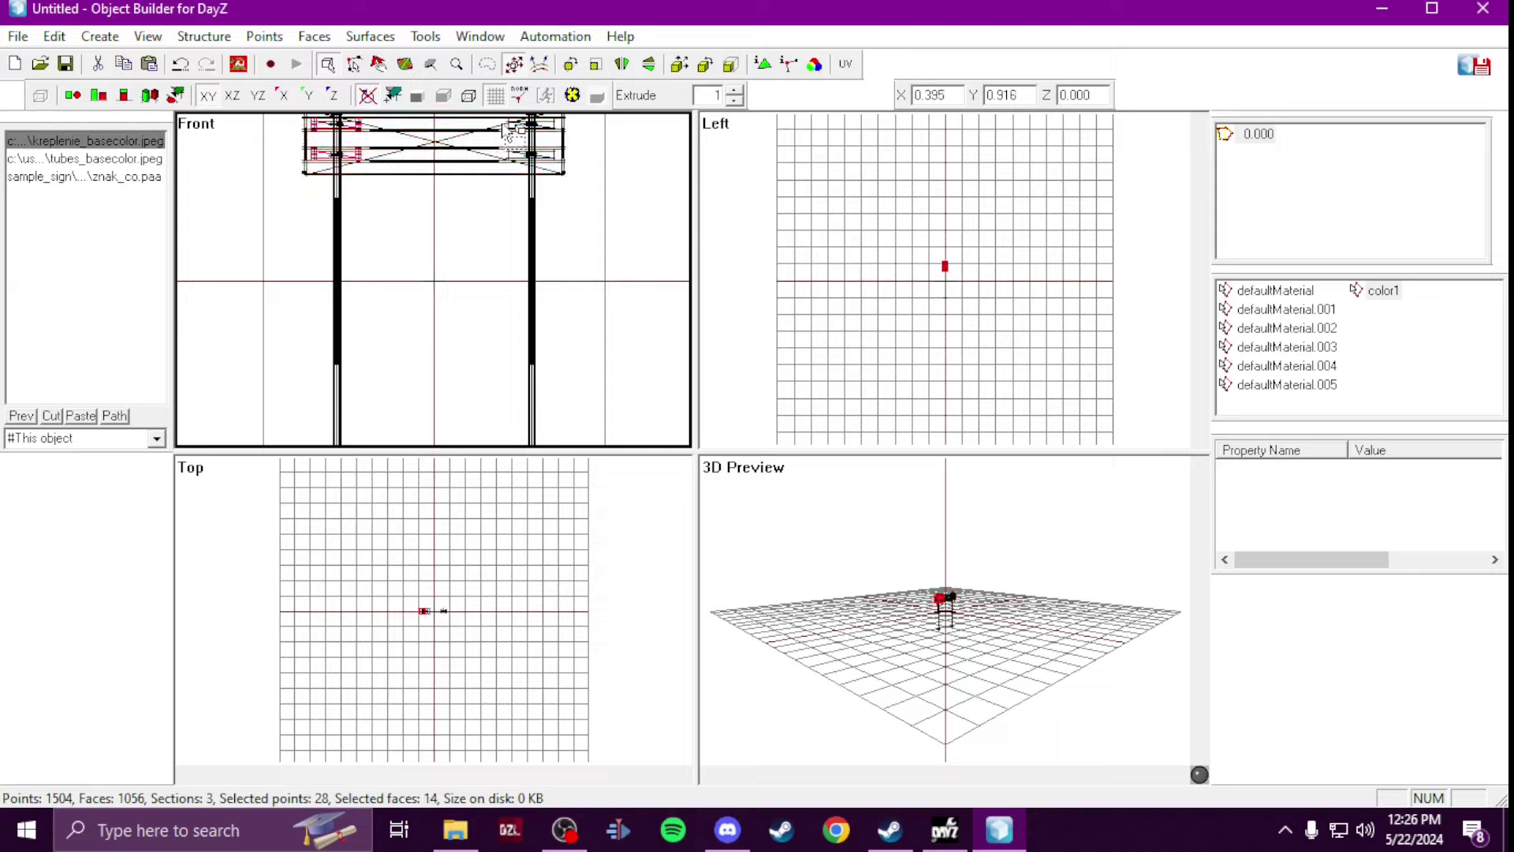
pyautogui.keyDown('ctrl'); pyautogui.click(521, 146); pyautogui.keyUp('ctrl')
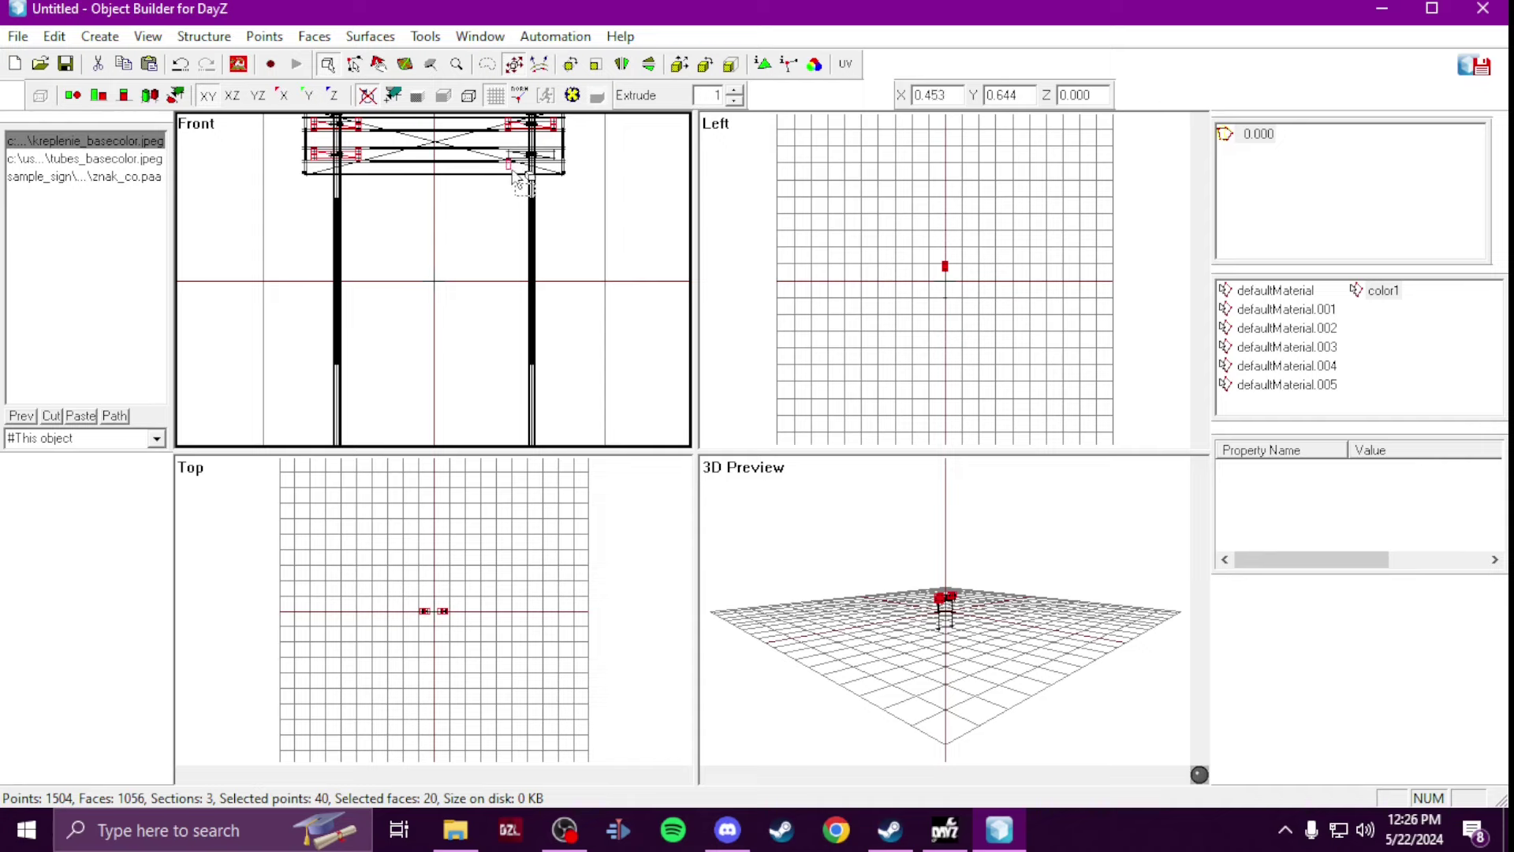
pyautogui.keyDown('ctrl'); pyautogui.click(511, 168); pyautogui.keyUp('ctrl')
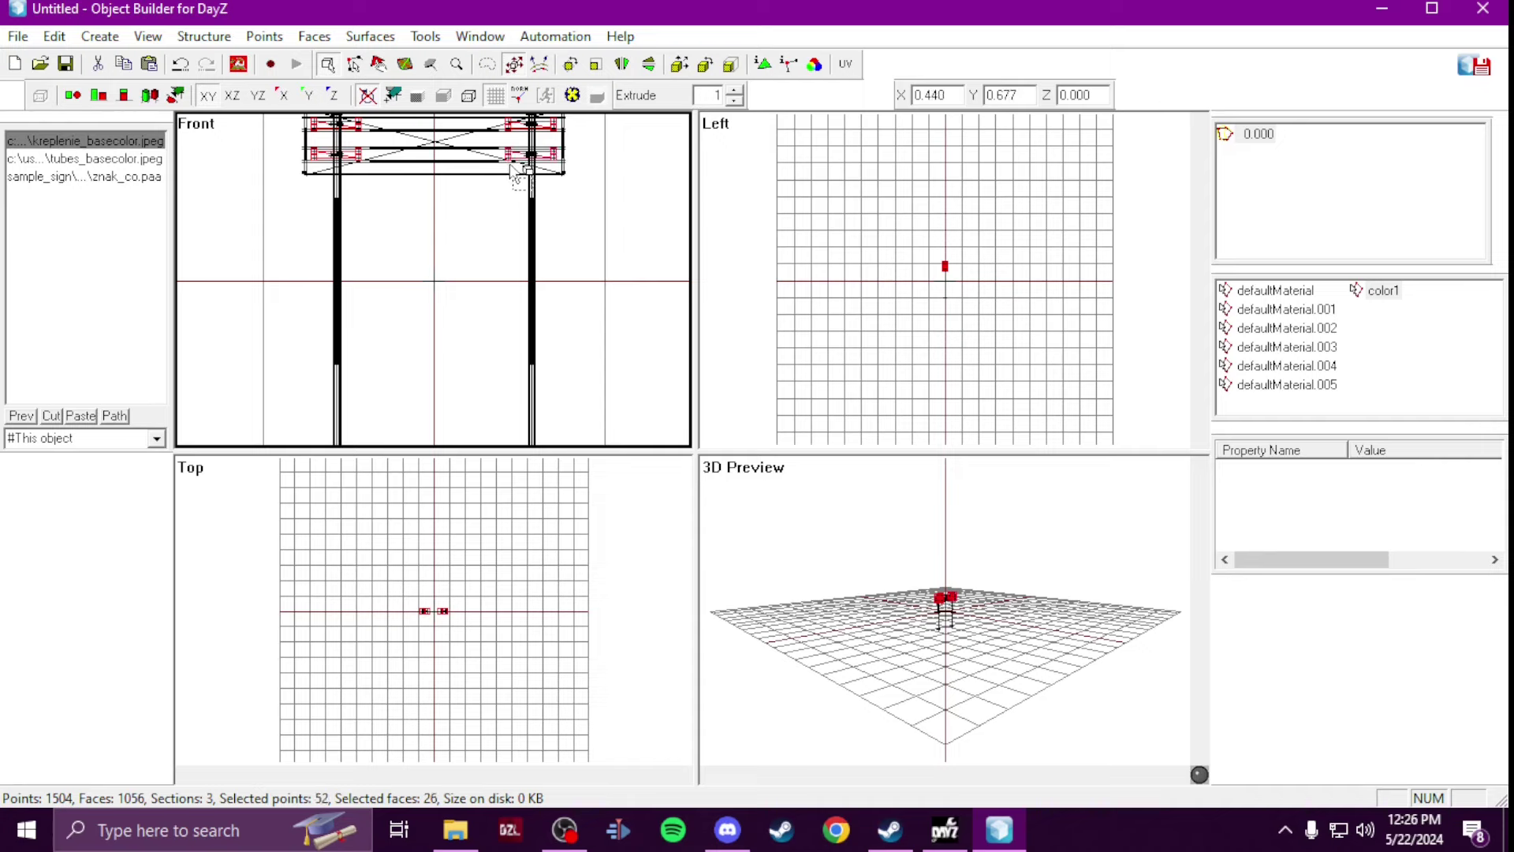
pyautogui.press('e')
pyautogui.moveTo(848, 500); pyautogui.dragTo(966, 499)
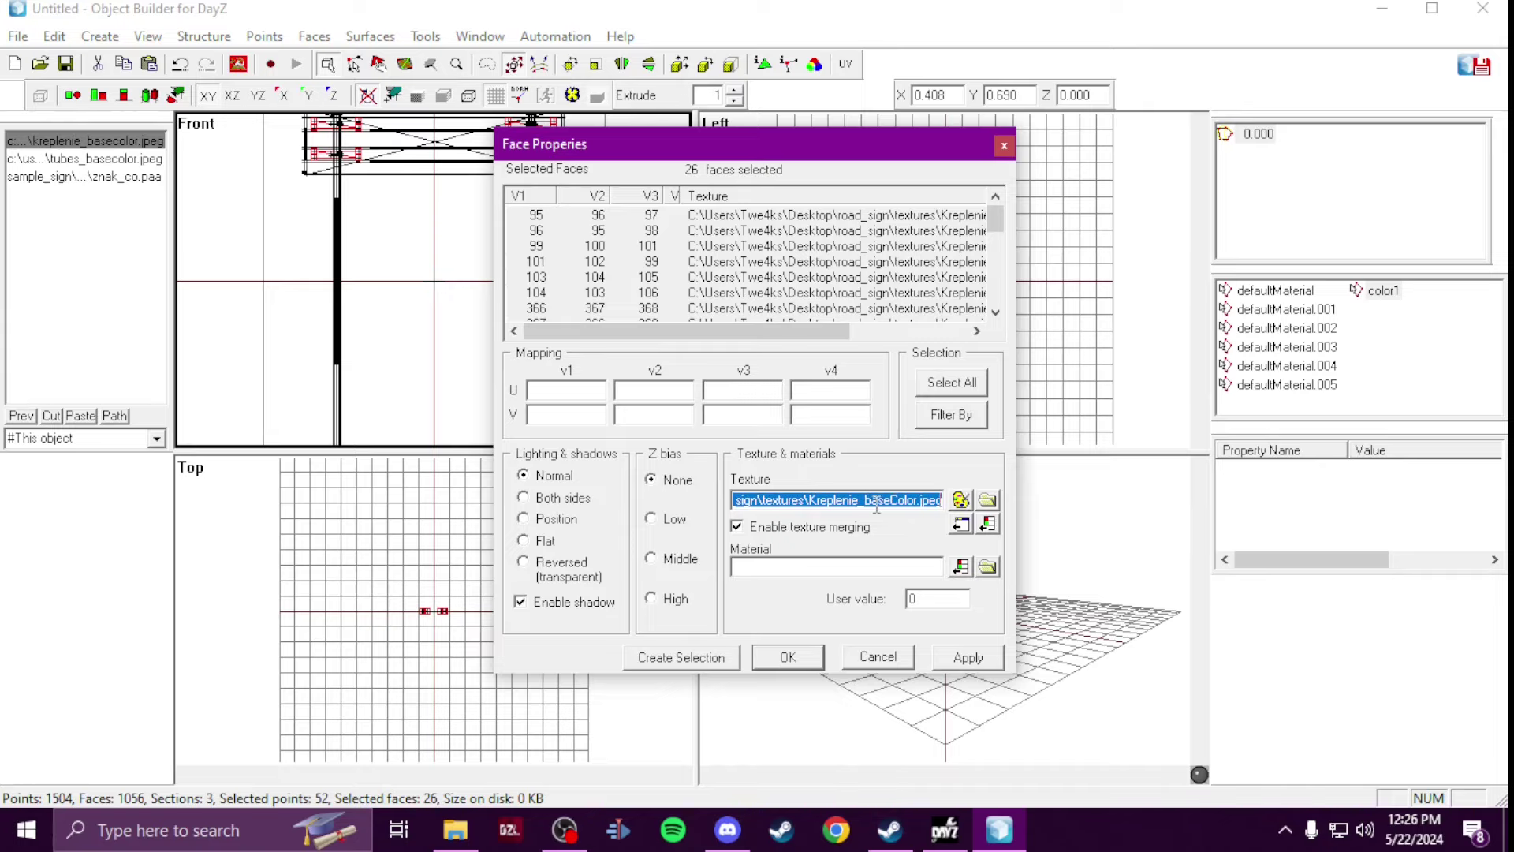
pyautogui.click(1004, 146)
# Step: Select both posts by boxing their lower ends in the Front view and examine which texture their faces use
pyautogui.scroll(-2, 574, 371)
pyautogui.moveTo(474, 387); pyautogui.dragTo(566, 450)
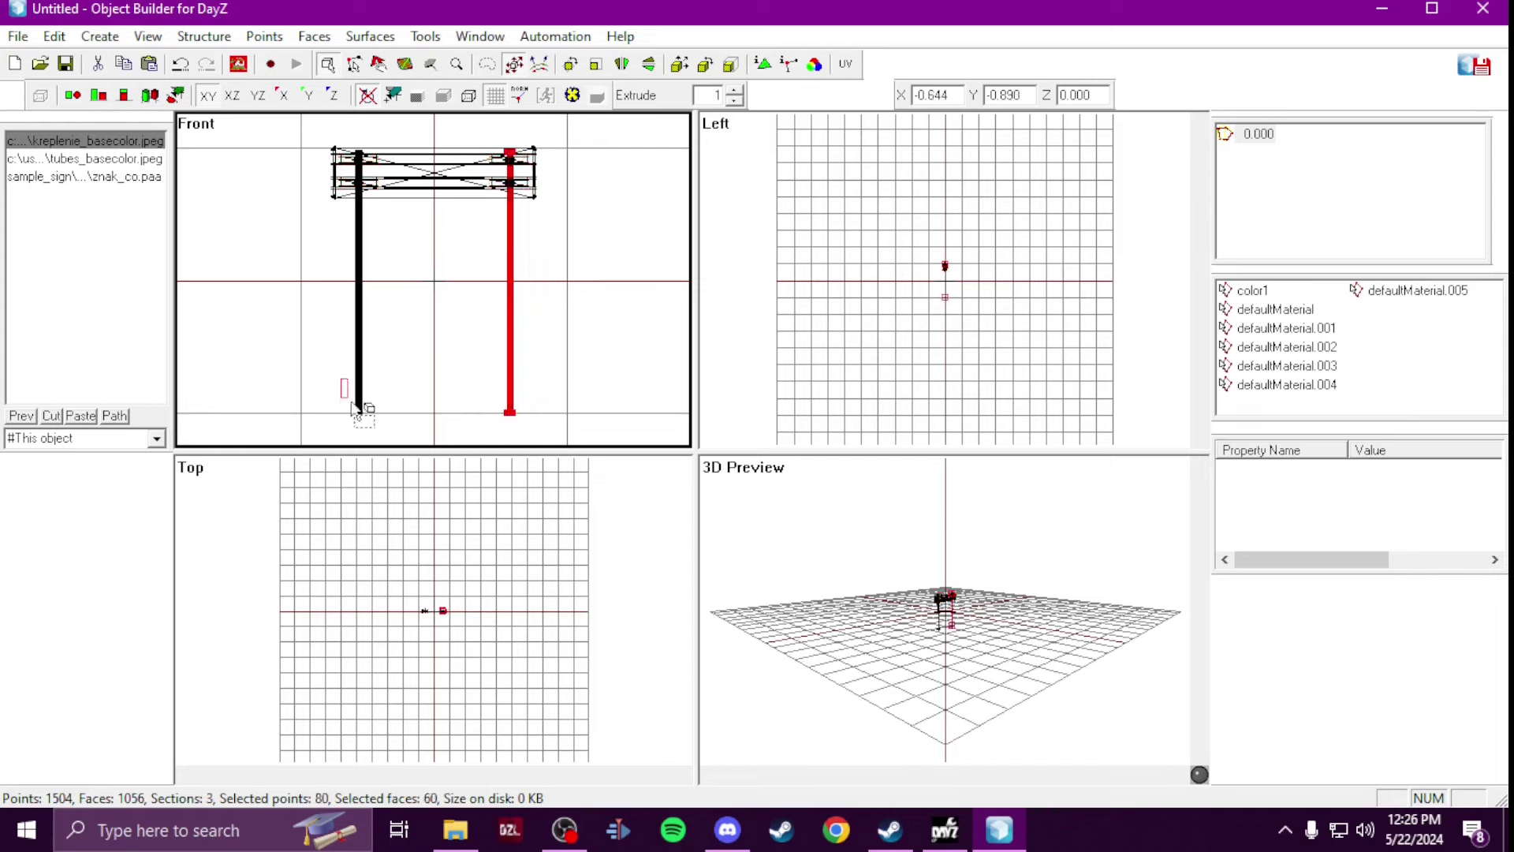
pyautogui.keyDown('shift'); pyautogui.moveTo(356, 412); pyautogui.dragTo(385, 439); pyautogui.keyUp('shift')
pyautogui.press('e')
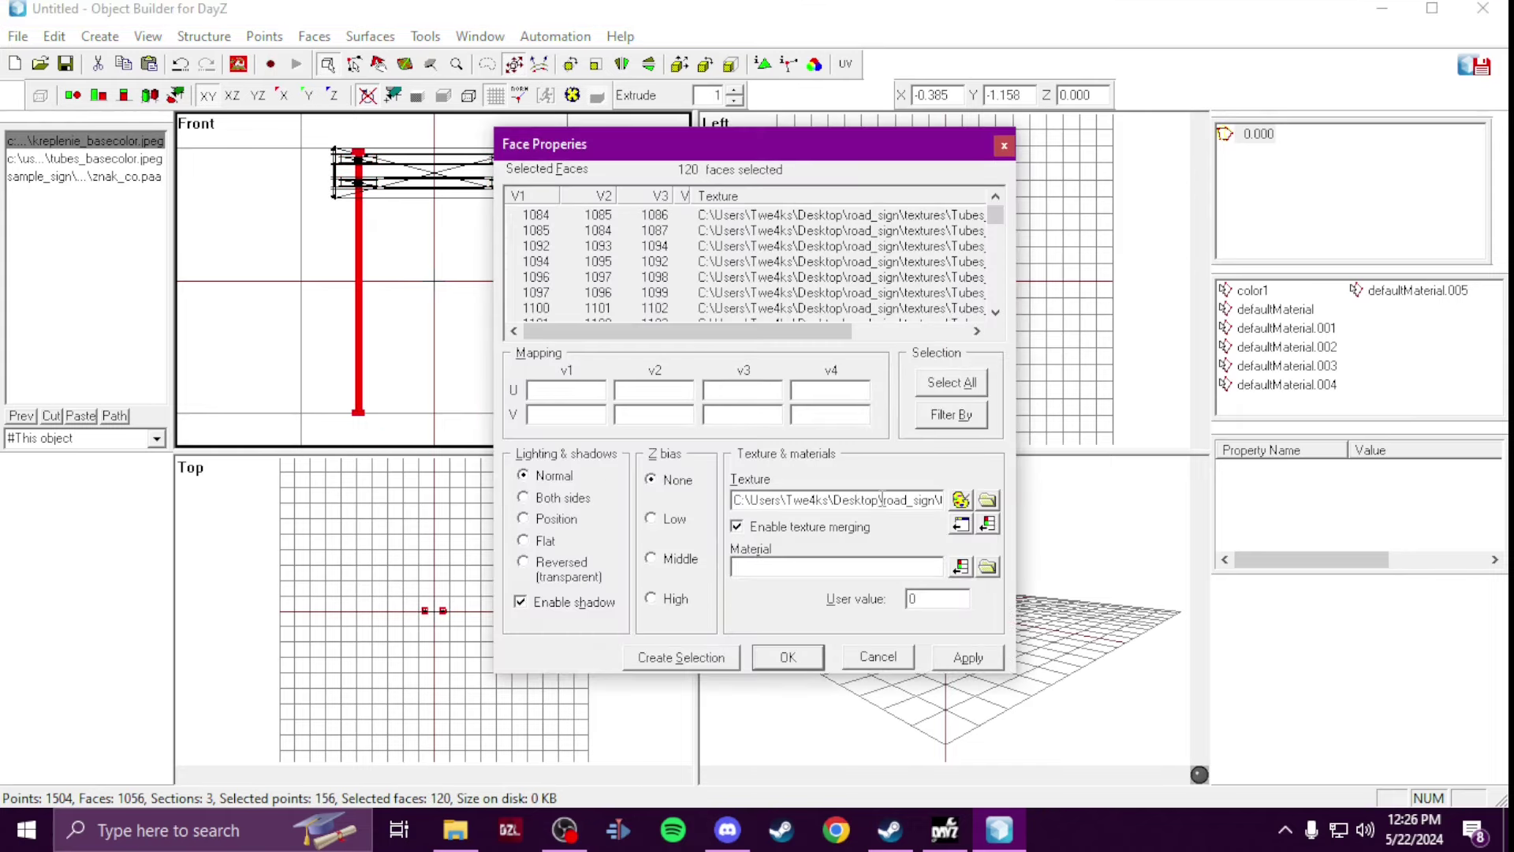
pyautogui.doubleClick(883, 499)
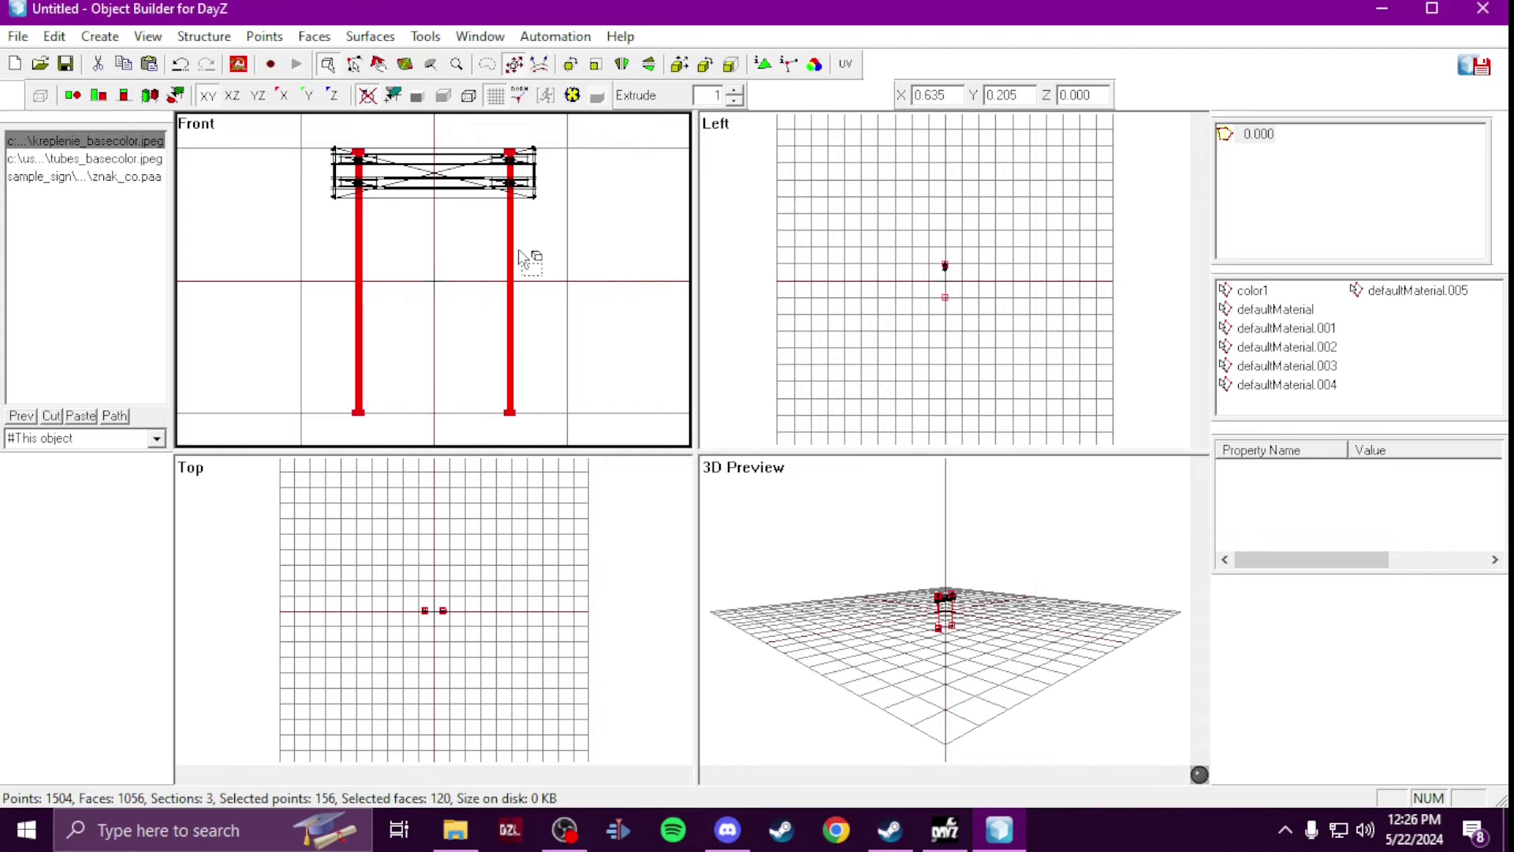
# Step: Select the bracket pieces at both posts again in the Front view, leaving out the posts and the panel
pyautogui.scroll(3, 546, 242)
pyautogui.click(517, 153)
pyautogui.keyDown('ctrl'); pyautogui.moveTo(345, 138); pyautogui.dragTo(369, 160); pyautogui.keyUp('ctrl')
pyautogui.scroll(-1, 377, 158)
pyautogui.keyDown('ctrl'); pyautogui.click(373, 156); pyautogui.keyUp('ctrl')
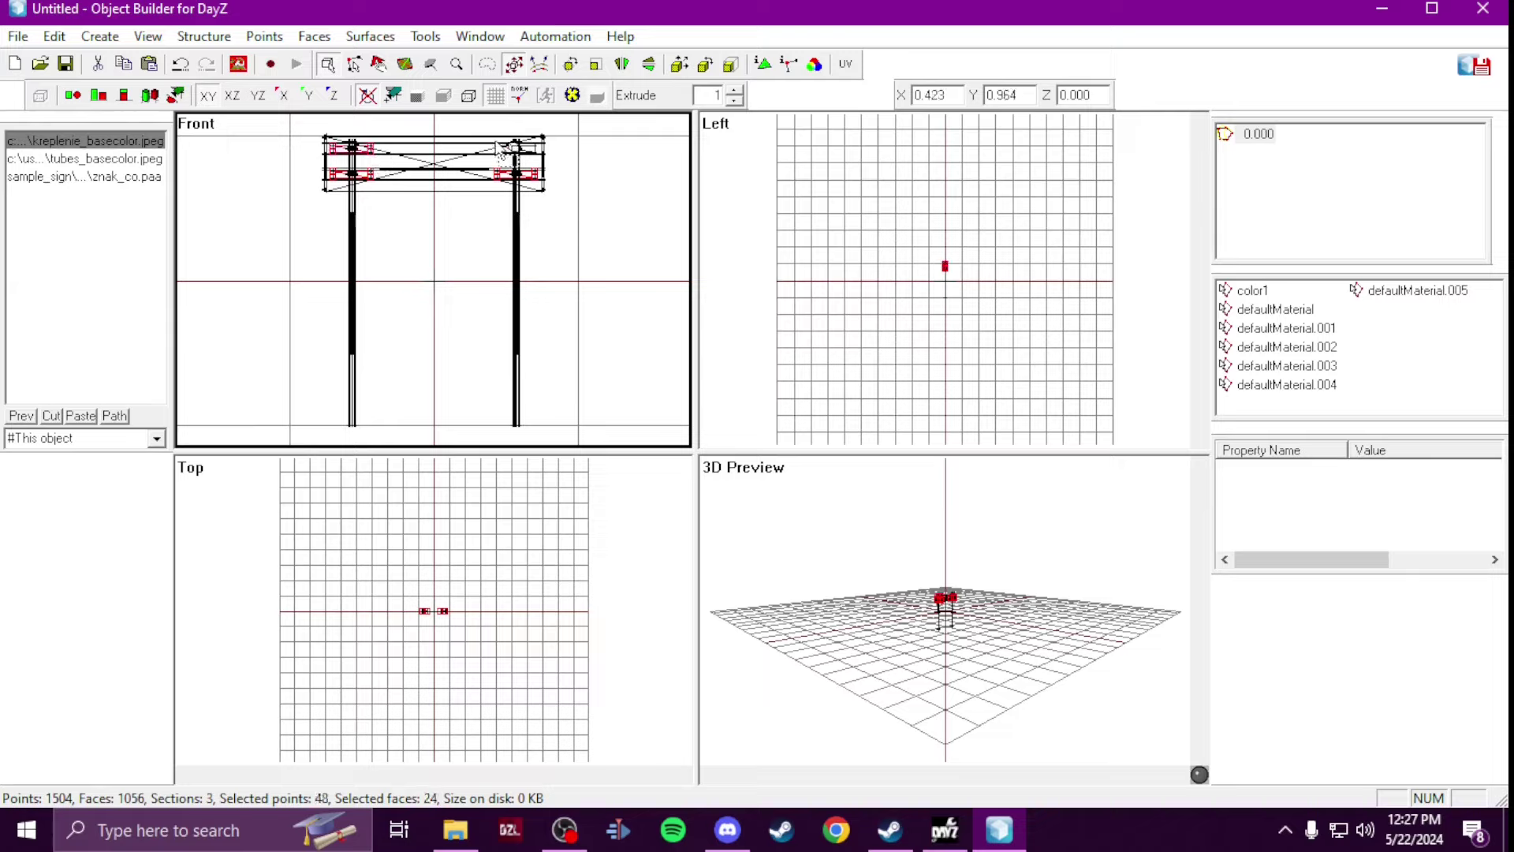
pyautogui.keyDown('ctrl'); pyautogui.click(483, 163); pyautogui.keyUp('ctrl')
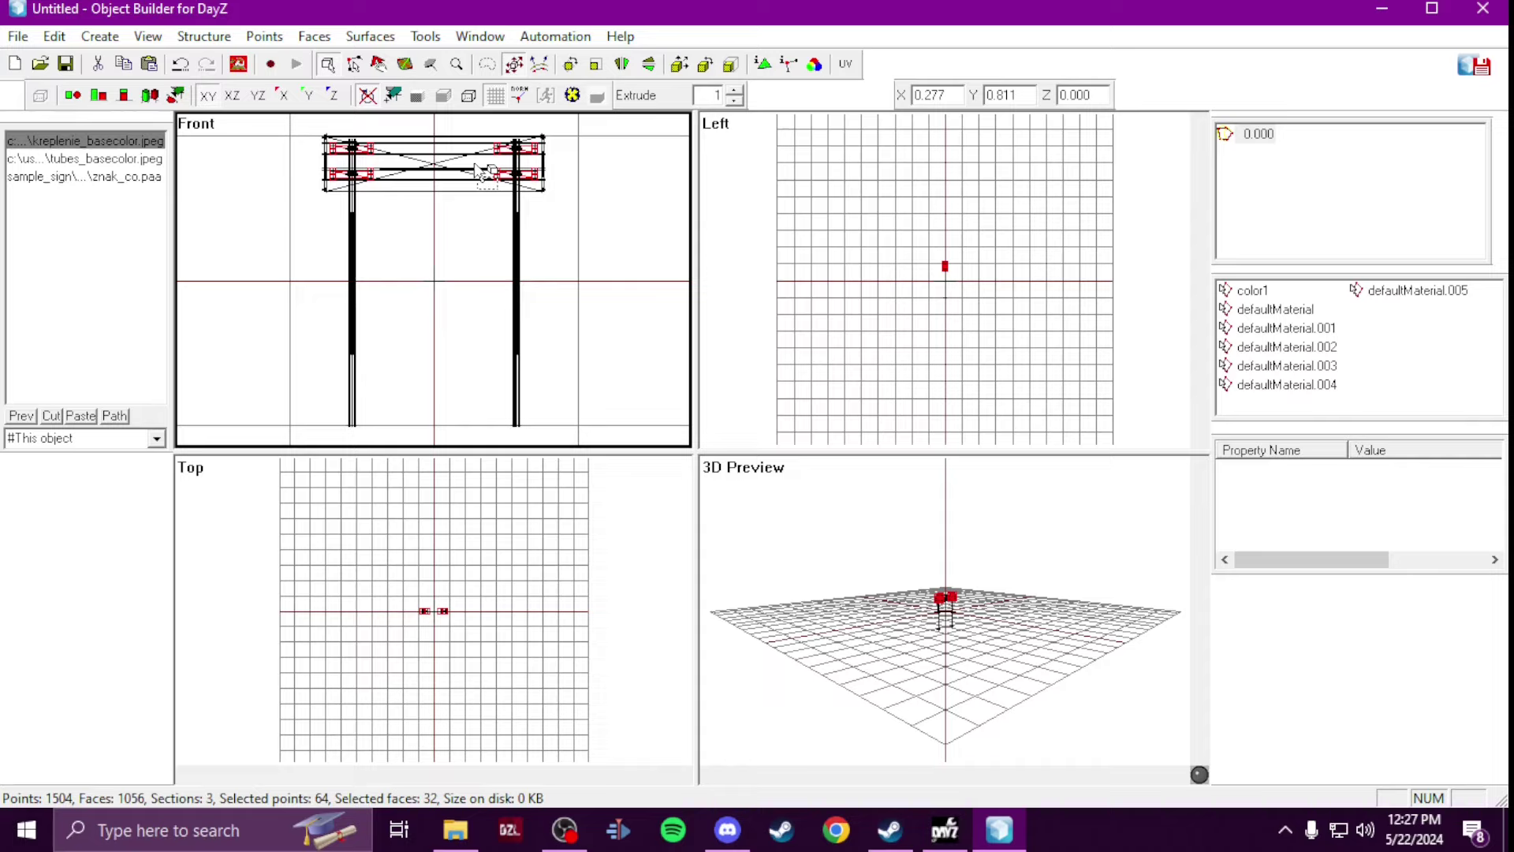
pyautogui.scroll(-1, 475, 165)
pyautogui.scroll(1, 475, 165)
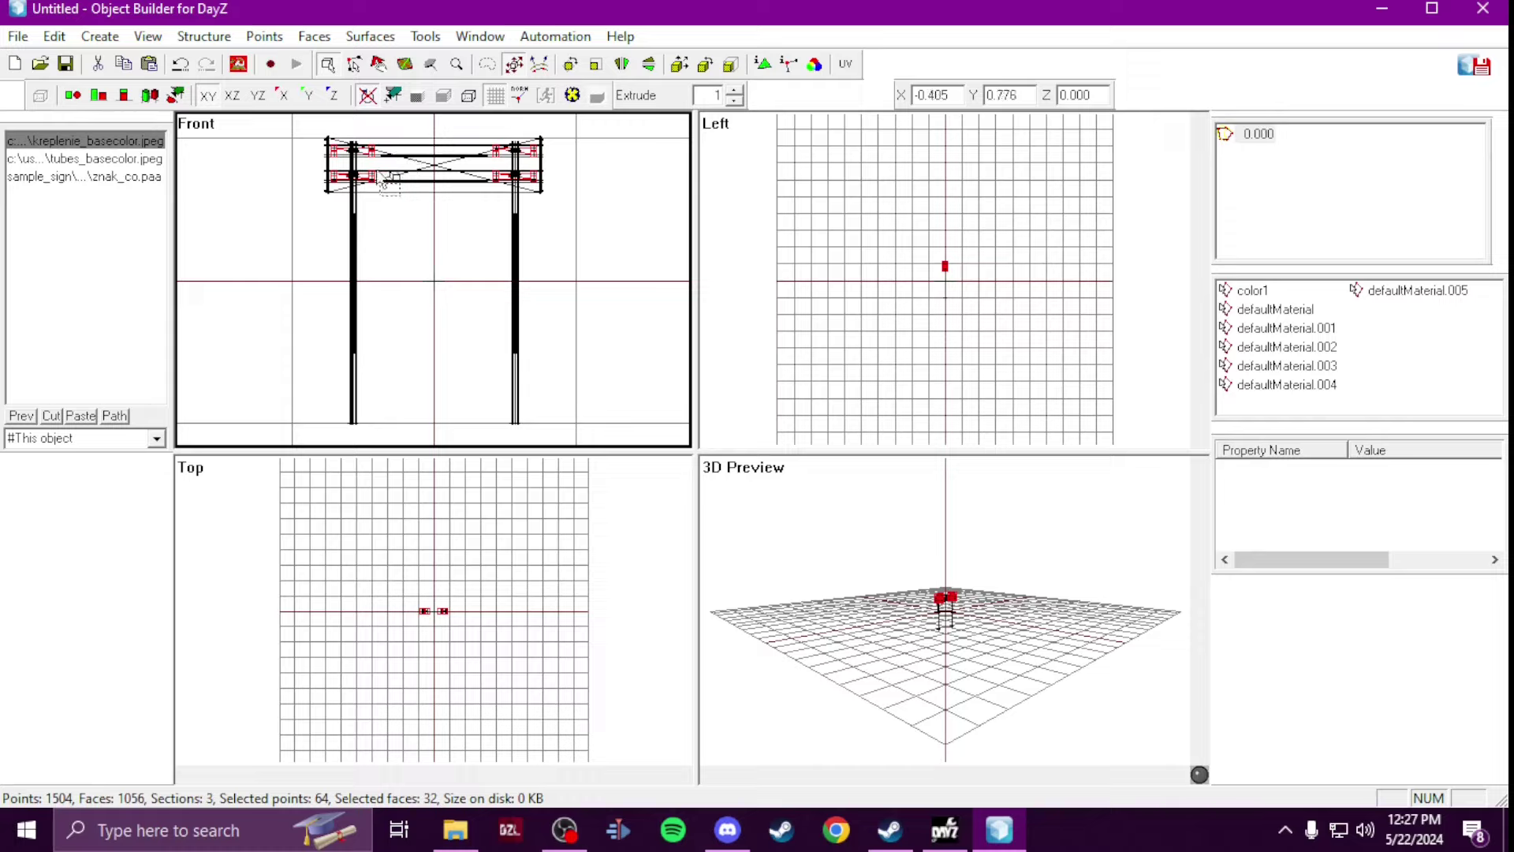
# Step: Reselect the four horizontal bracket pieces behind the sign panel and create a named selection called color2 from them
pyautogui.click(377, 188)
pyautogui.click(370, 181)
pyautogui.keyDown('ctrl'); pyautogui.click(371, 149); pyautogui.keyUp('ctrl')
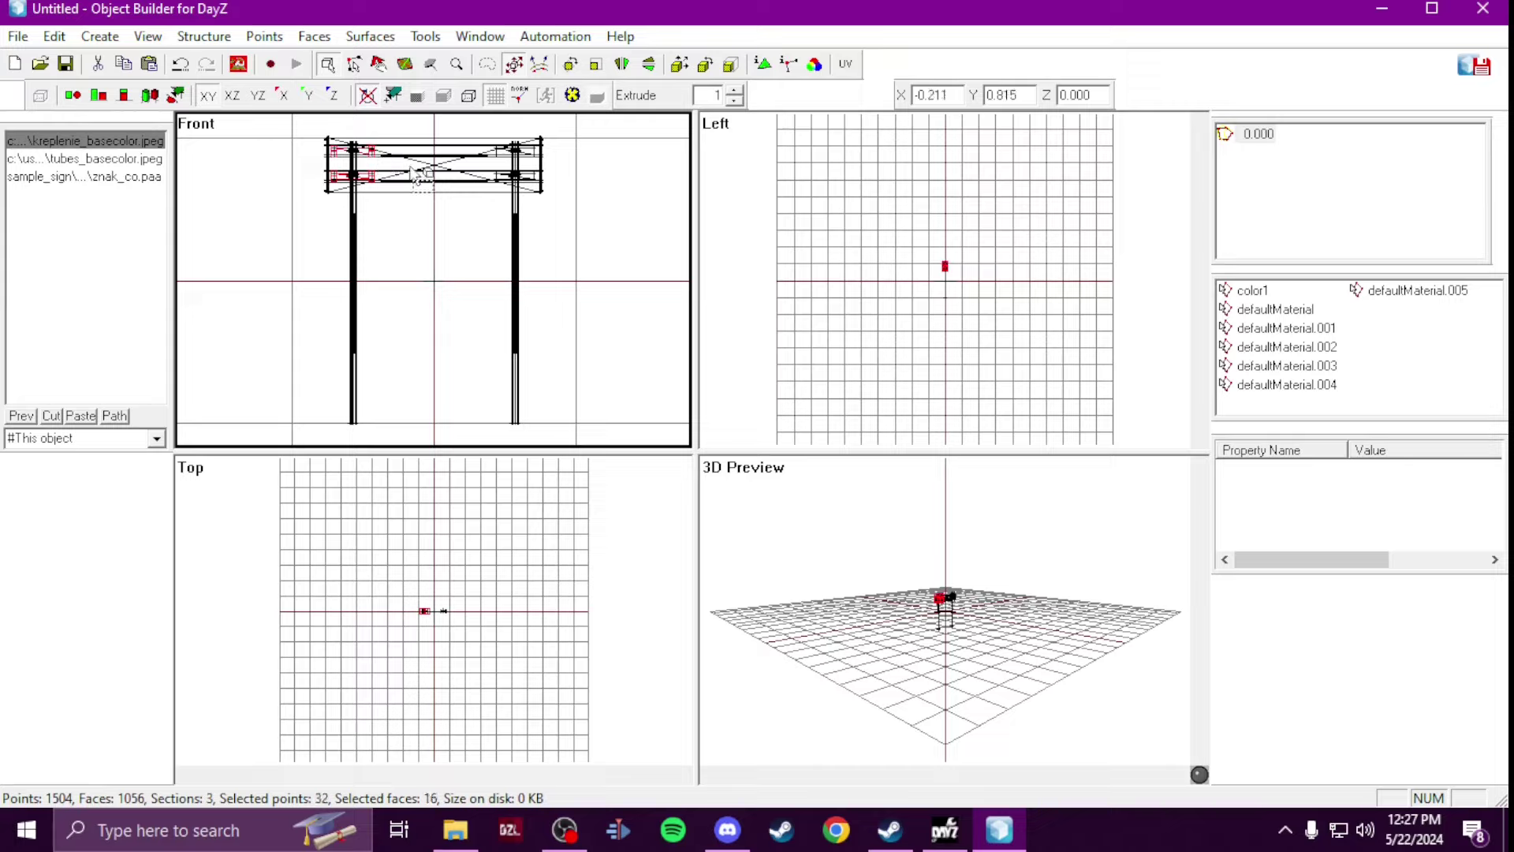
pyautogui.keyDown('ctrl'); pyautogui.click(502, 181); pyautogui.keyUp('ctrl')
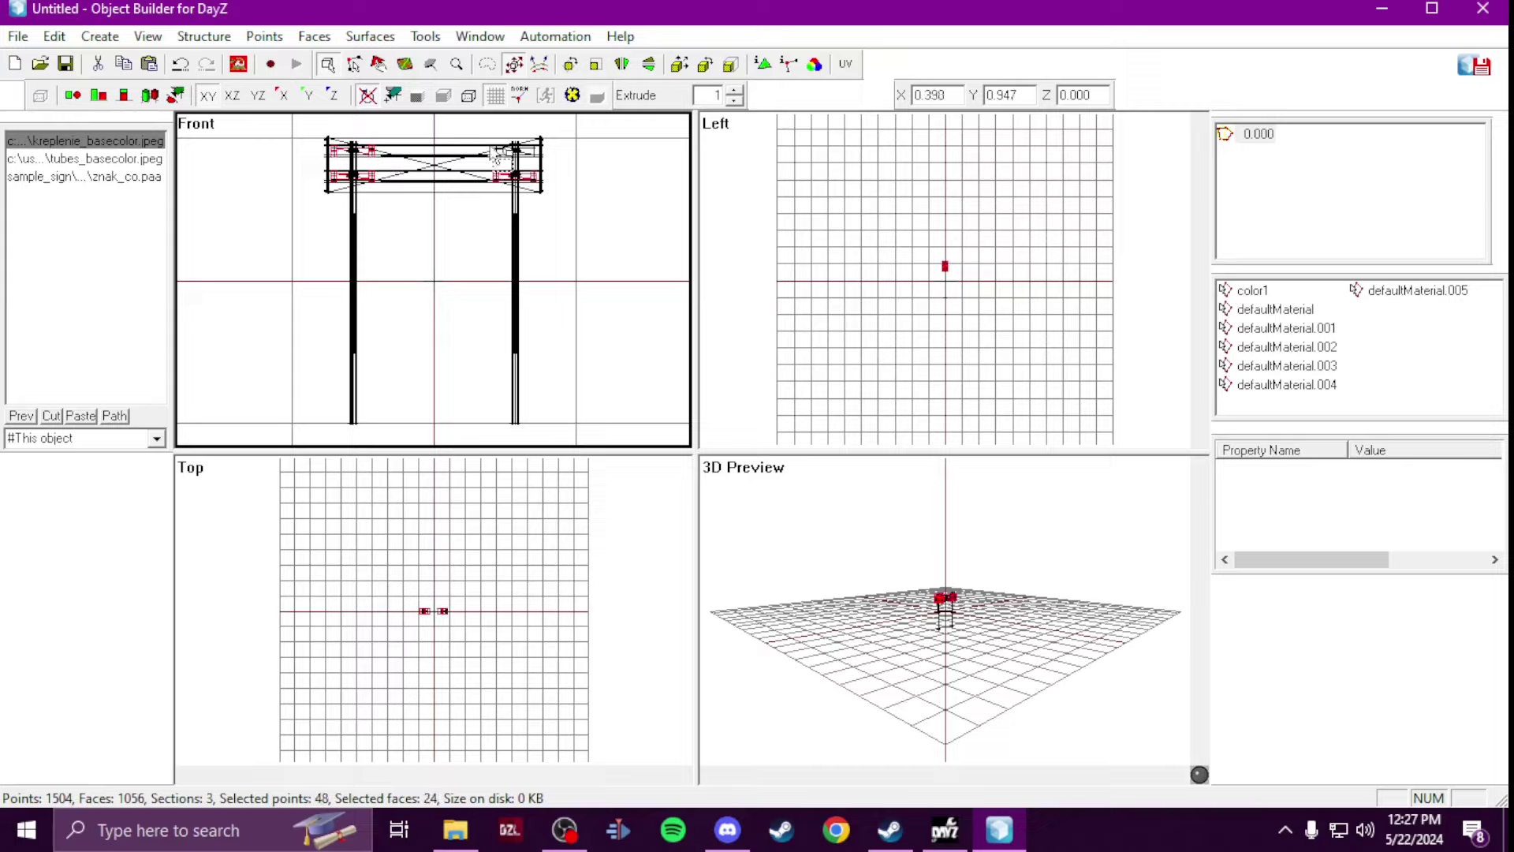
pyautogui.keyDown('ctrl'); pyautogui.click(503, 151); pyautogui.keyUp('ctrl')
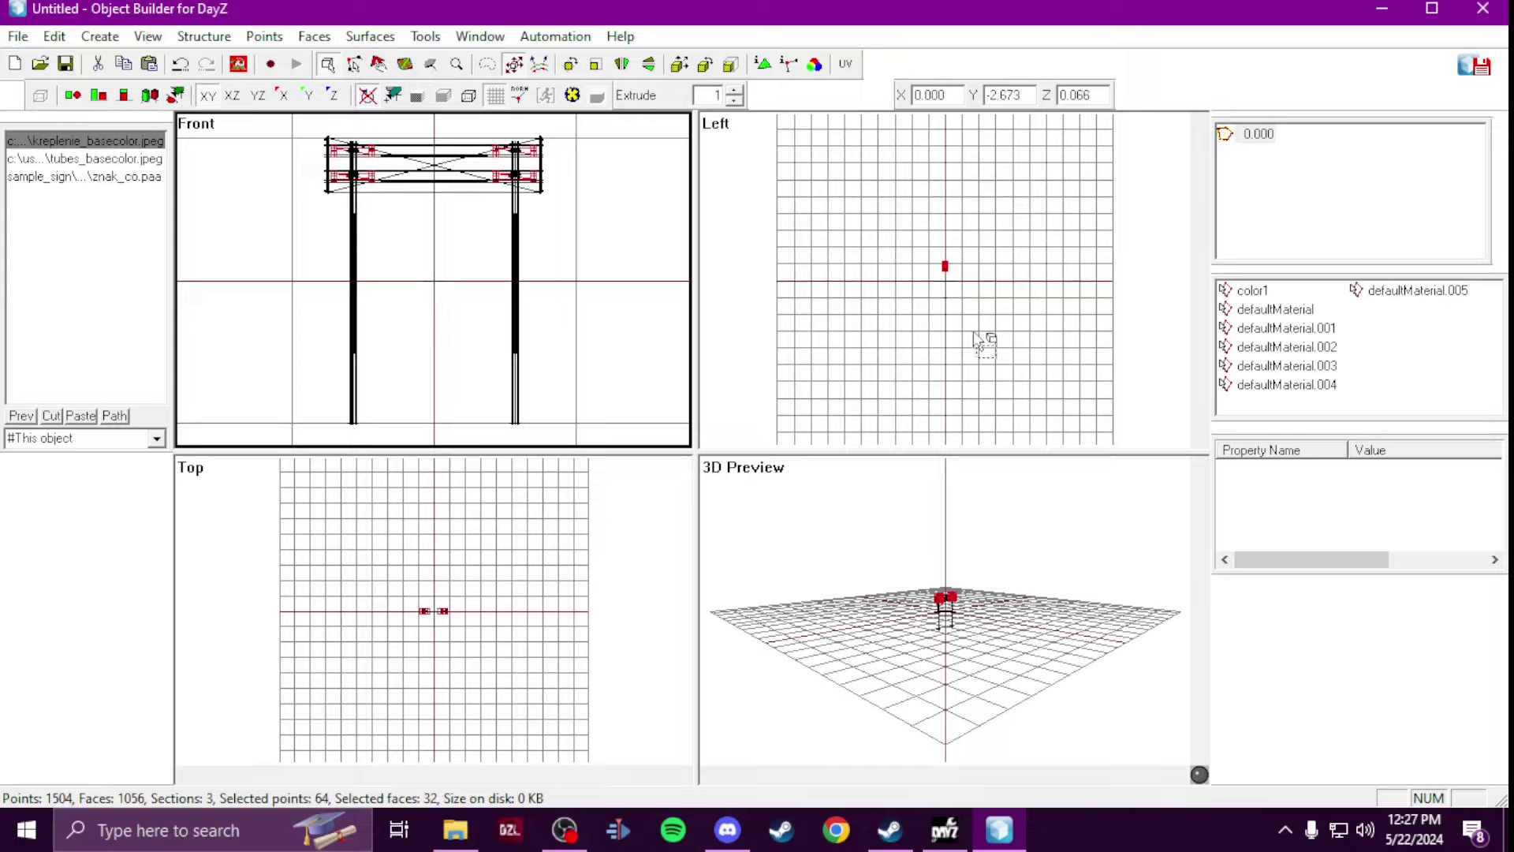
pyautogui.rightClick(1398, 385)
pyautogui.click(1399, 392)
pyautogui.write('co')
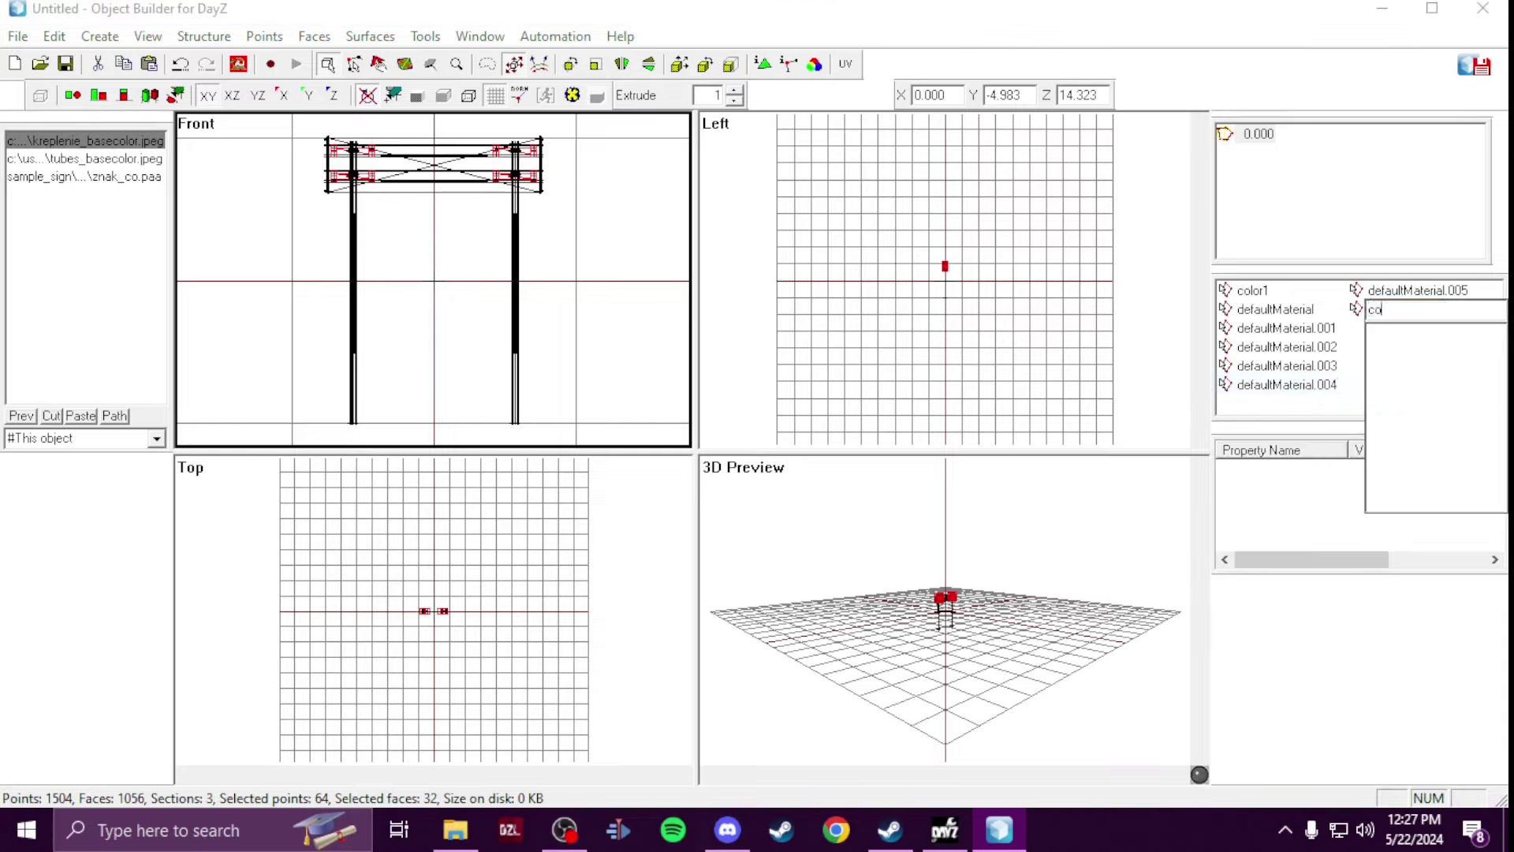
pyautogui.write('lor2')
pyautogui.press('Return')
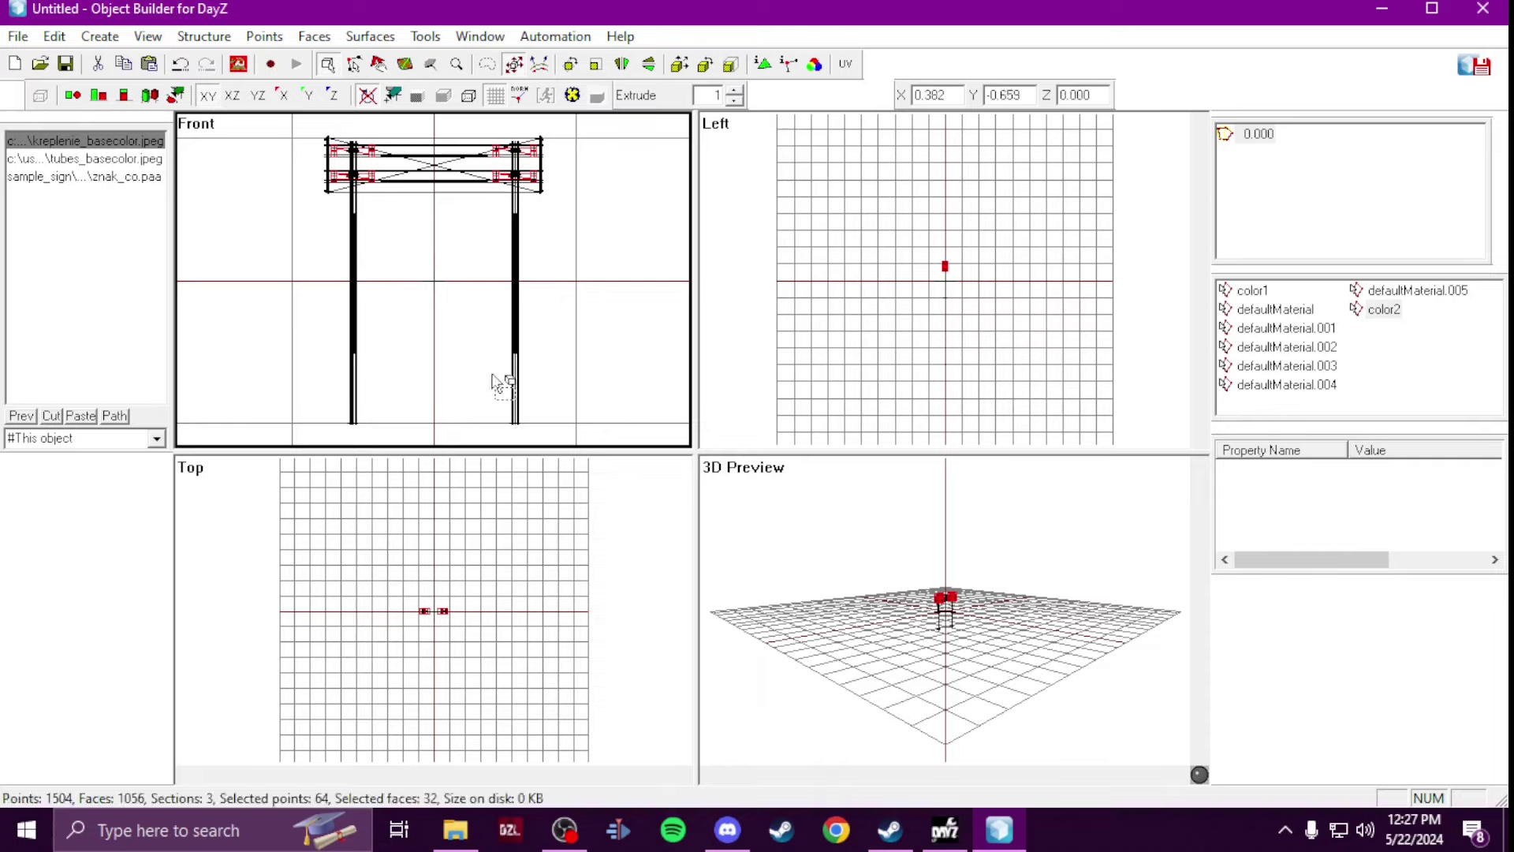
# Step: Select both posts together with the four clamps around them in the Front view and check the texture of the selected faces
pyautogui.moveTo(499, 387); pyautogui.dragTo(568, 440)
pyautogui.moveTo(325, 385); pyautogui.dragTo(390, 442)
pyautogui.scroll(1, 352, 200)
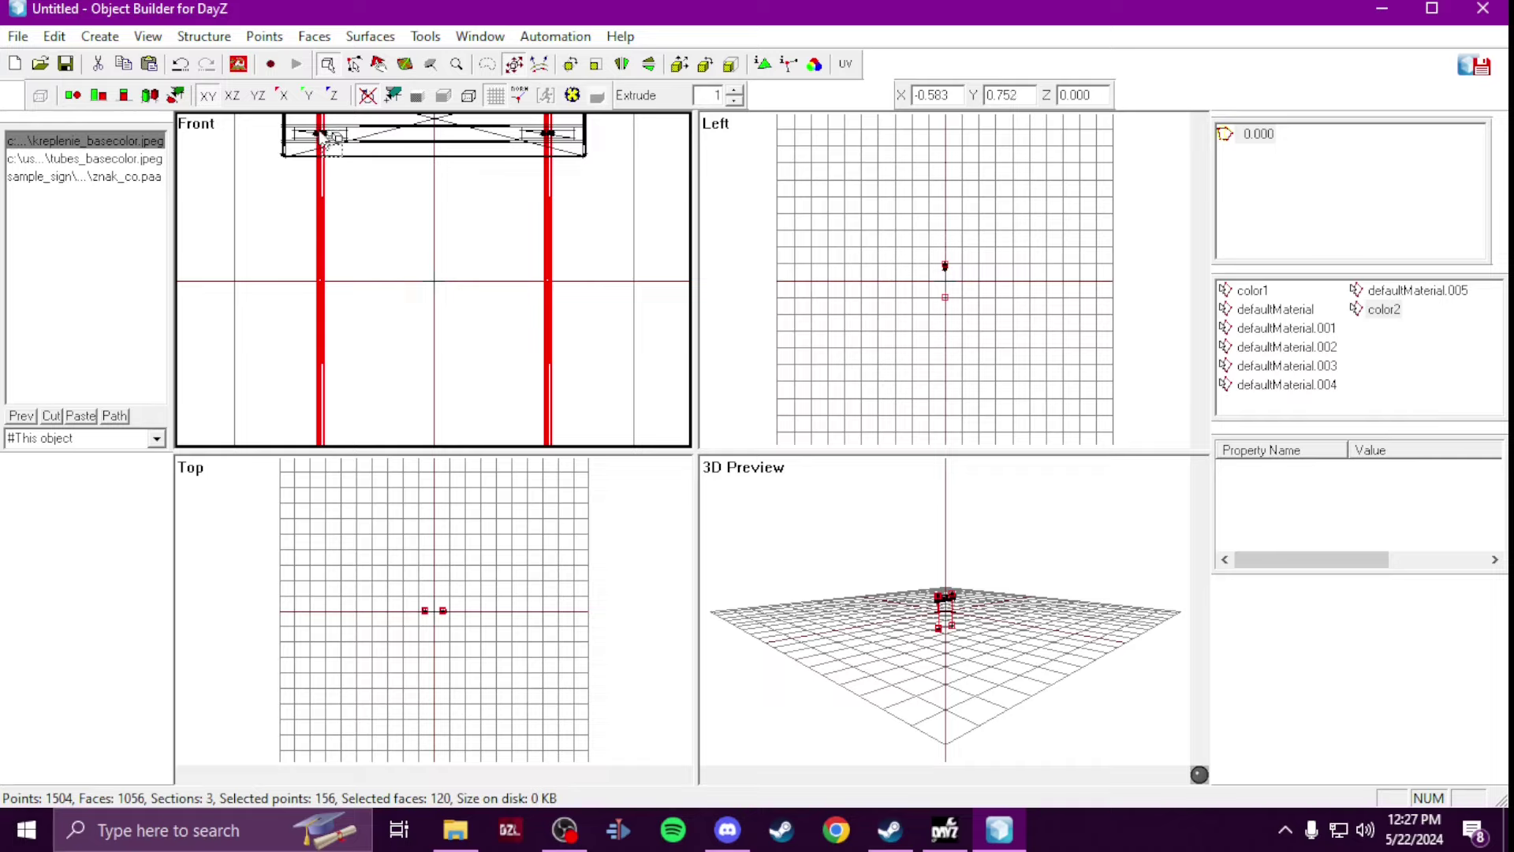
pyautogui.moveTo(321, 134); pyautogui.dragTo(319, 131)
pyautogui.moveTo(576, 156); pyautogui.dragTo(550, 135)
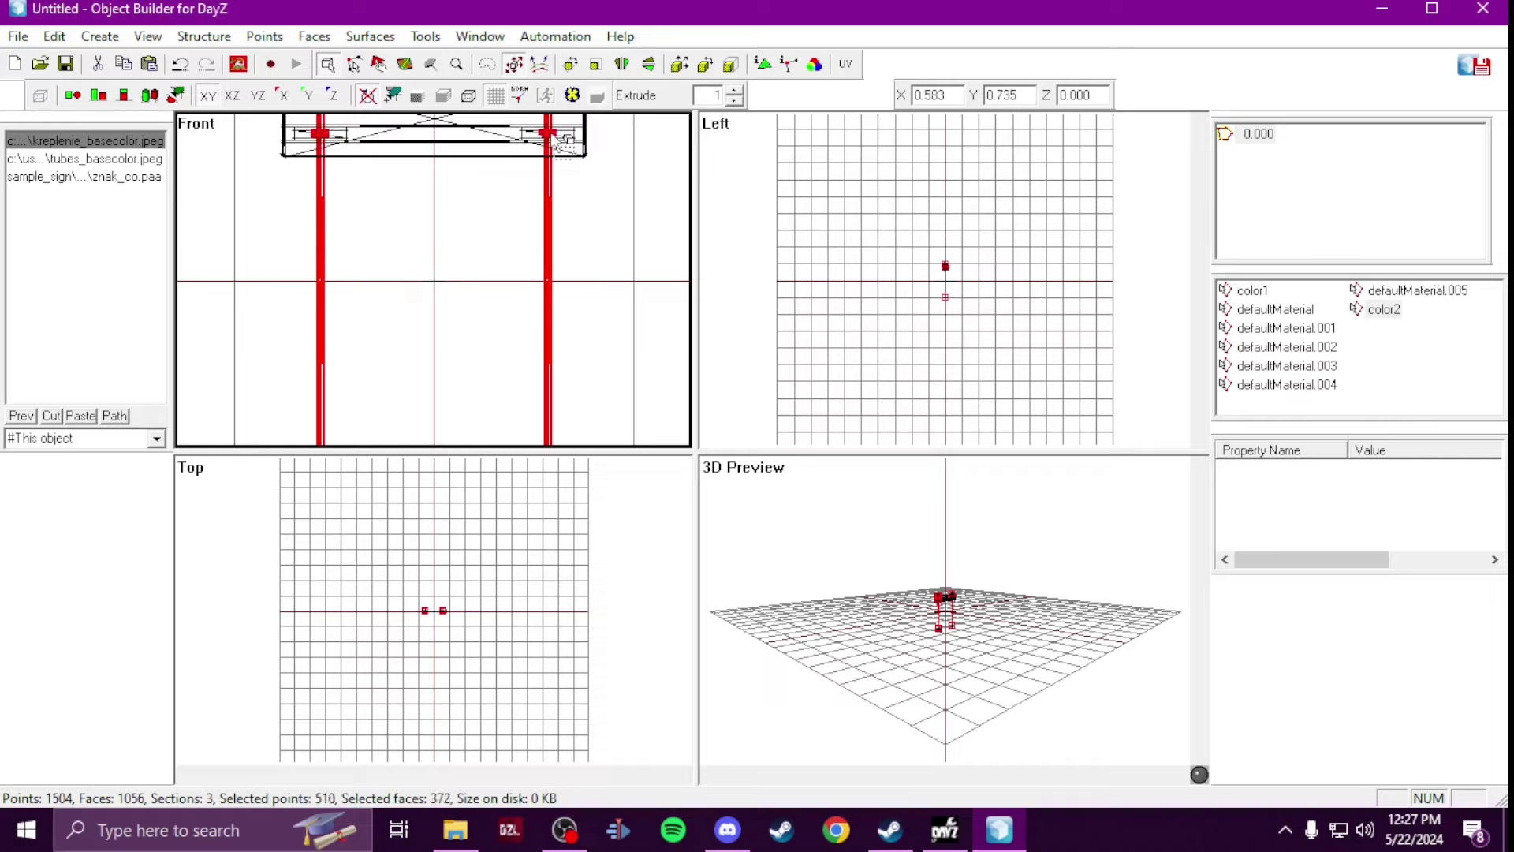
pyautogui.scroll(-1, 562, 143)
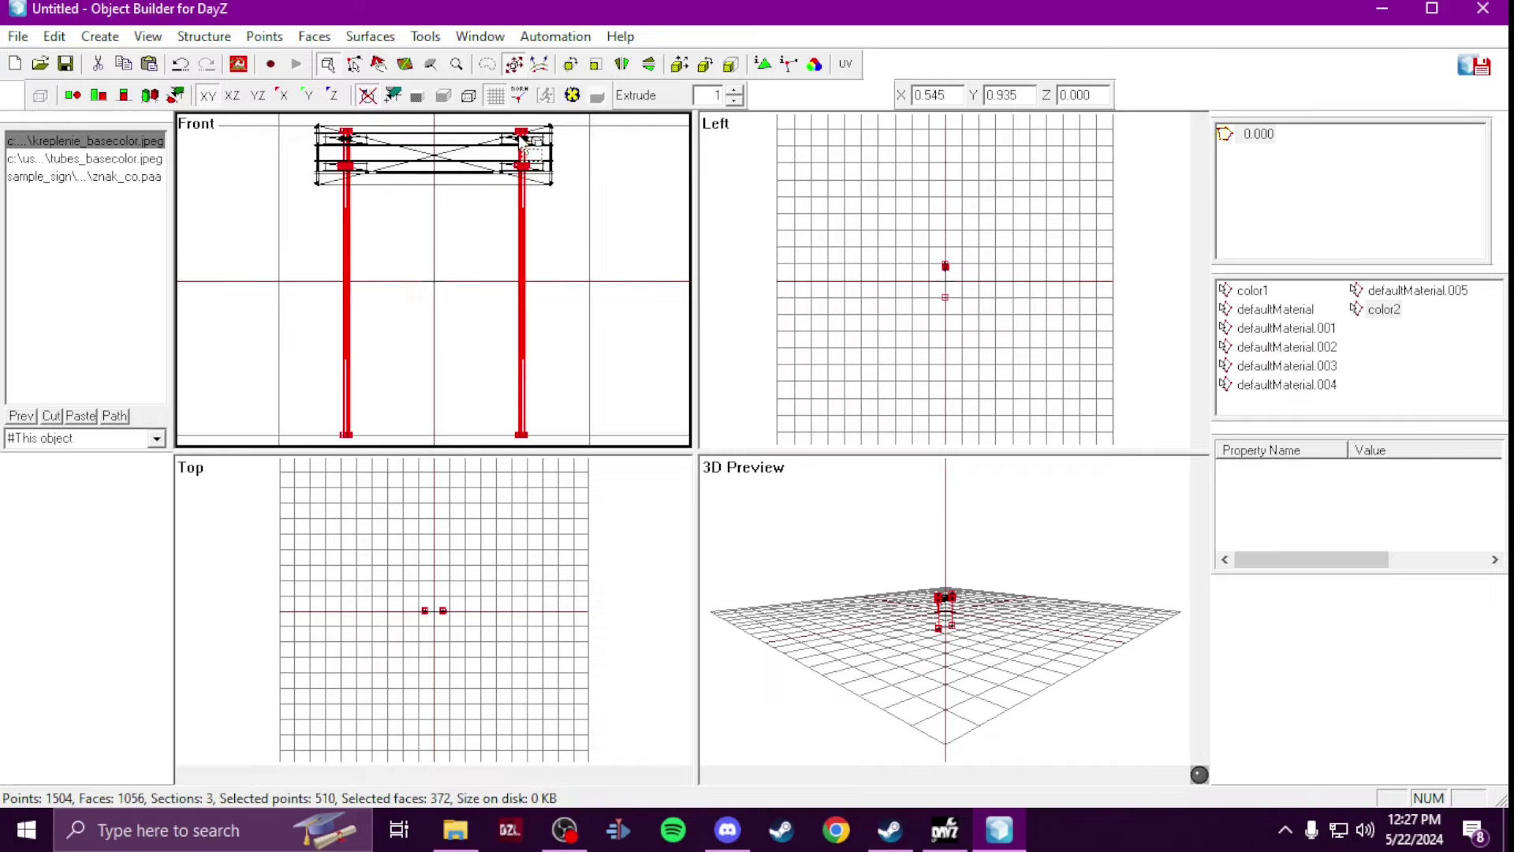
pyautogui.keyDown('ctrl'); pyautogui.click(520, 138); pyautogui.keyUp('ctrl')
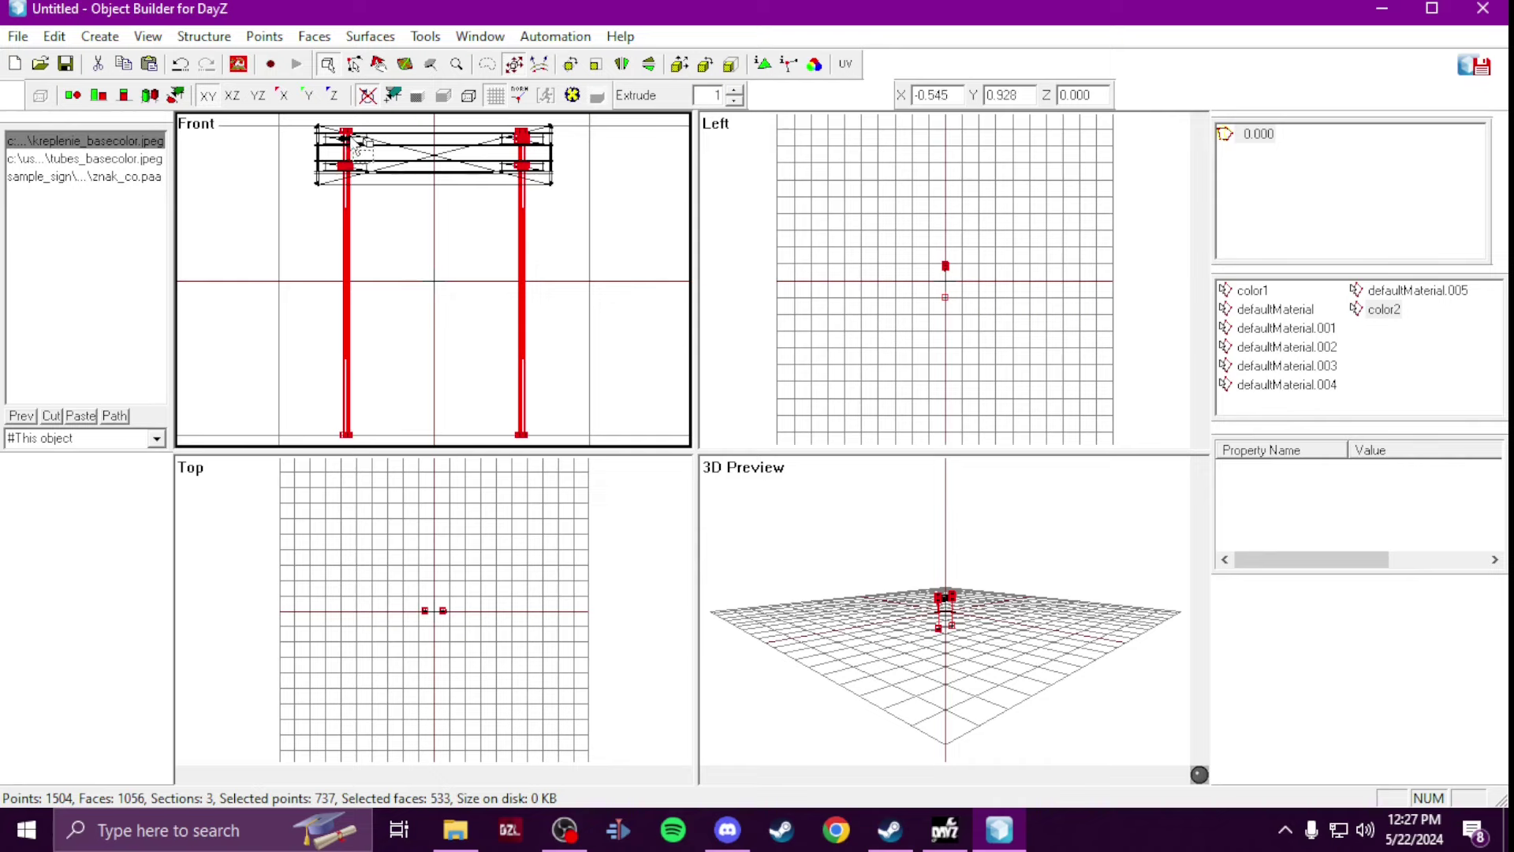
pyautogui.press('e')
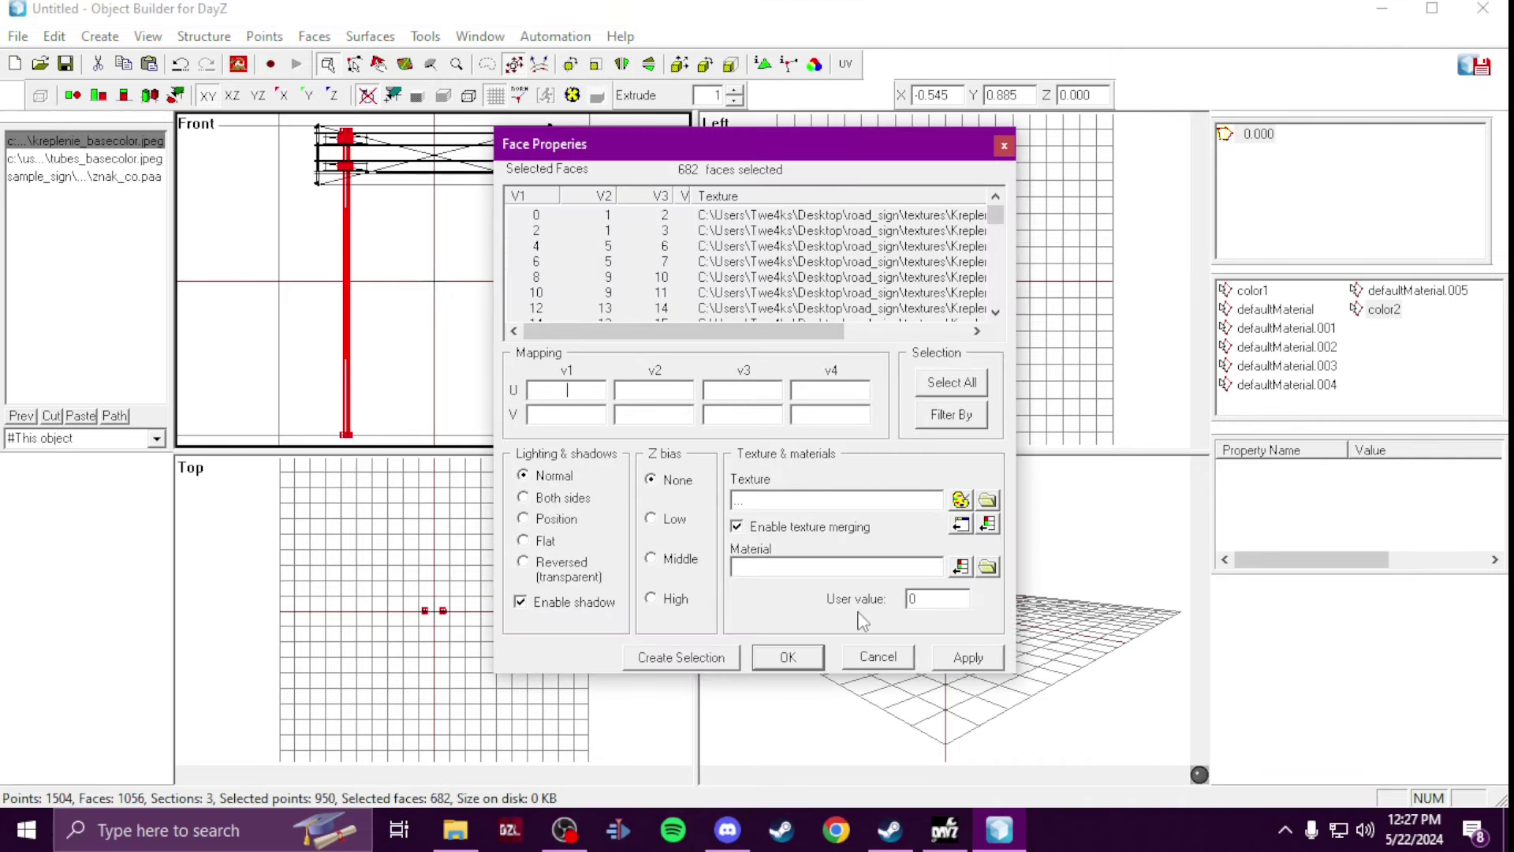
pyautogui.click(877, 657)
pyautogui.scroll(3, 564, 237)
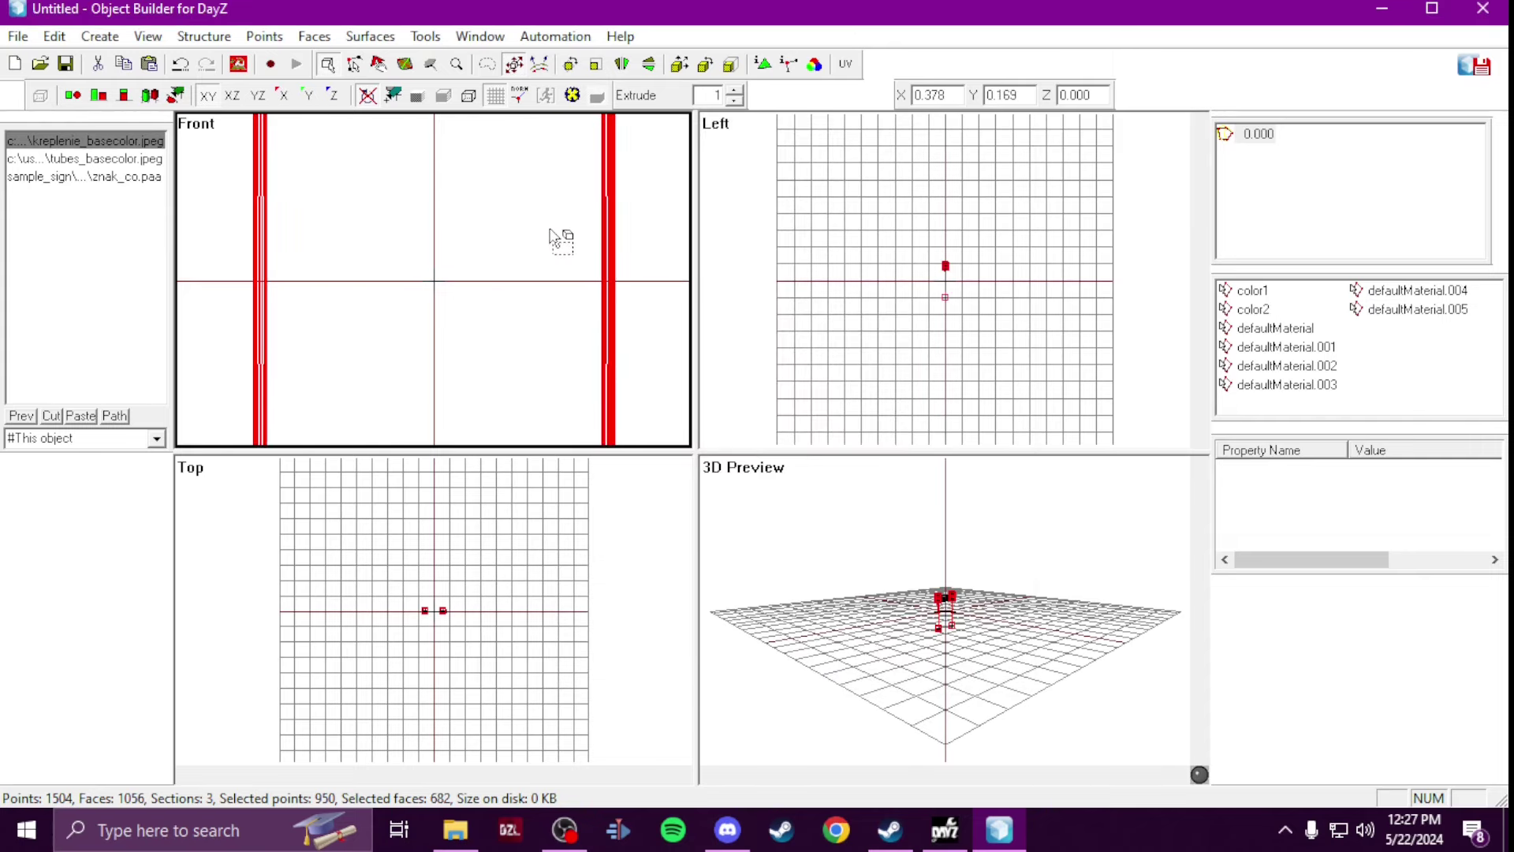
# Step: Select only the upper clamp on the right-hand post in the Front view and check which texture its faces use
pyautogui.scroll(-3, 554, 238)
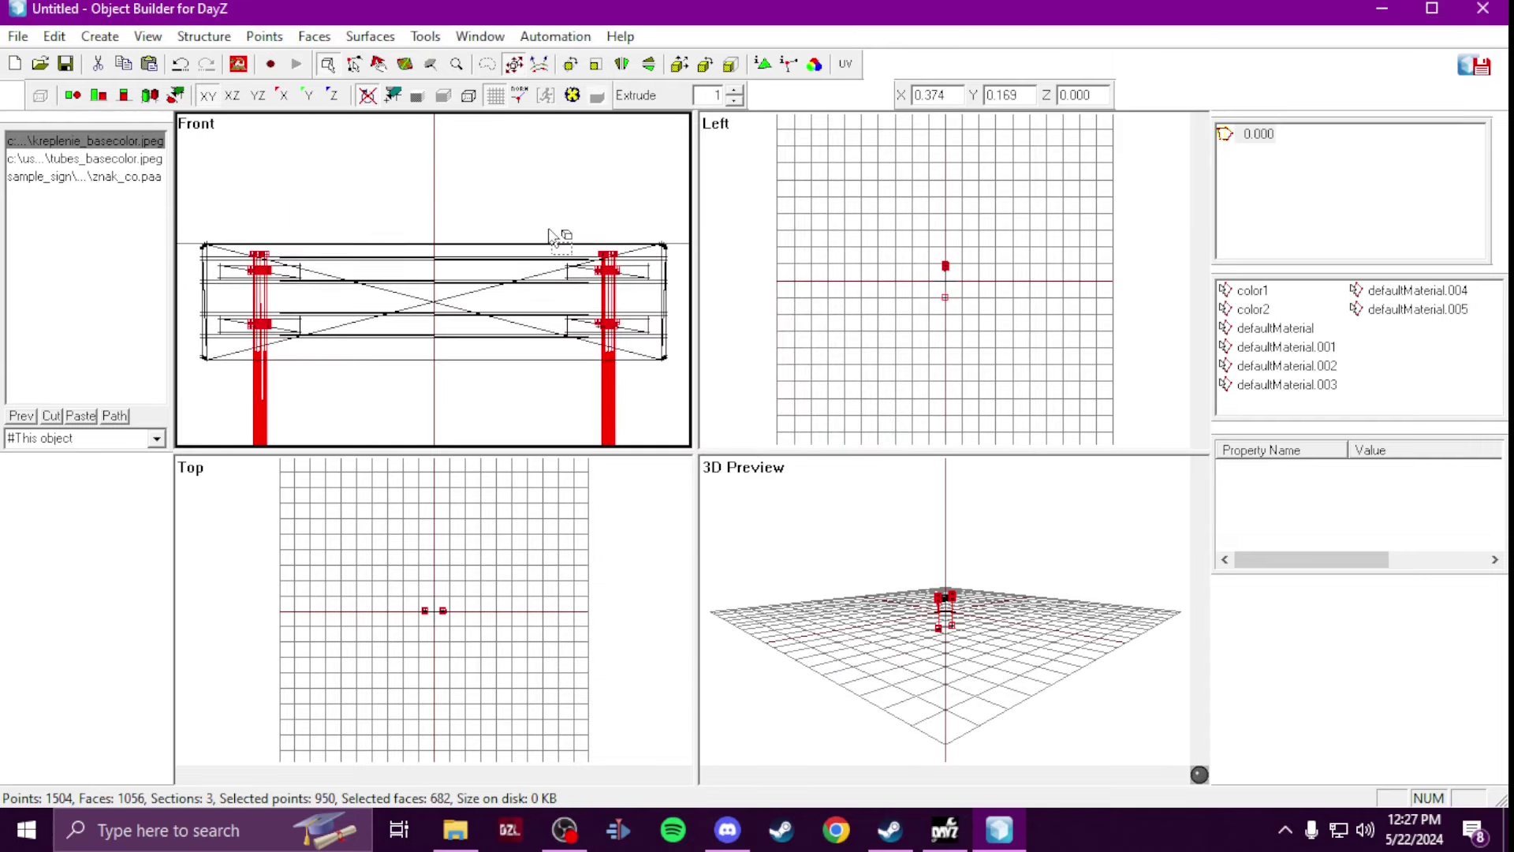
pyautogui.scroll(2, 554, 237)
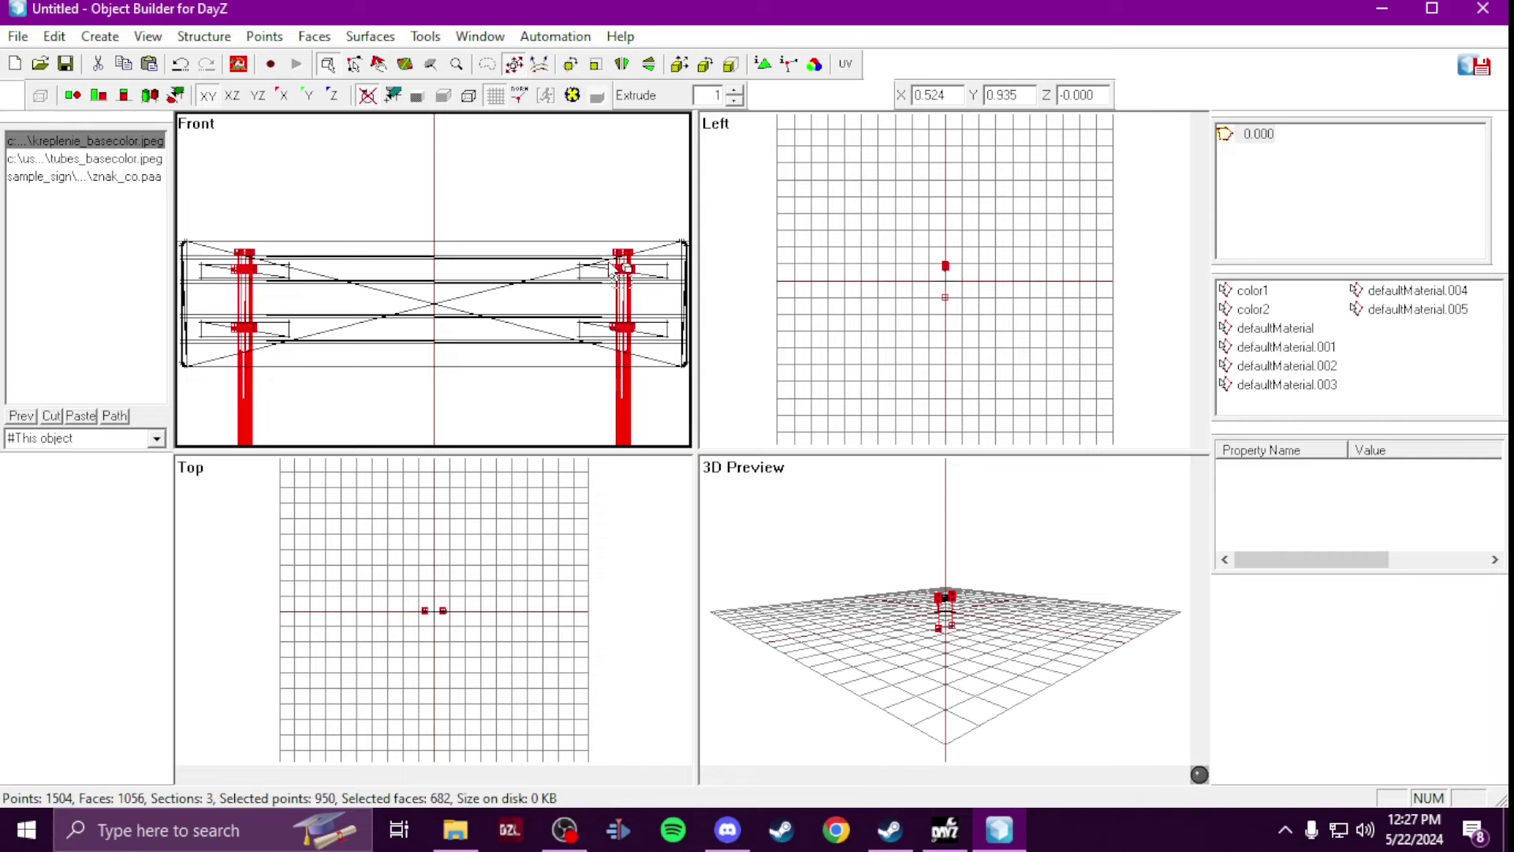
pyautogui.click(618, 270)
pyautogui.press('e')
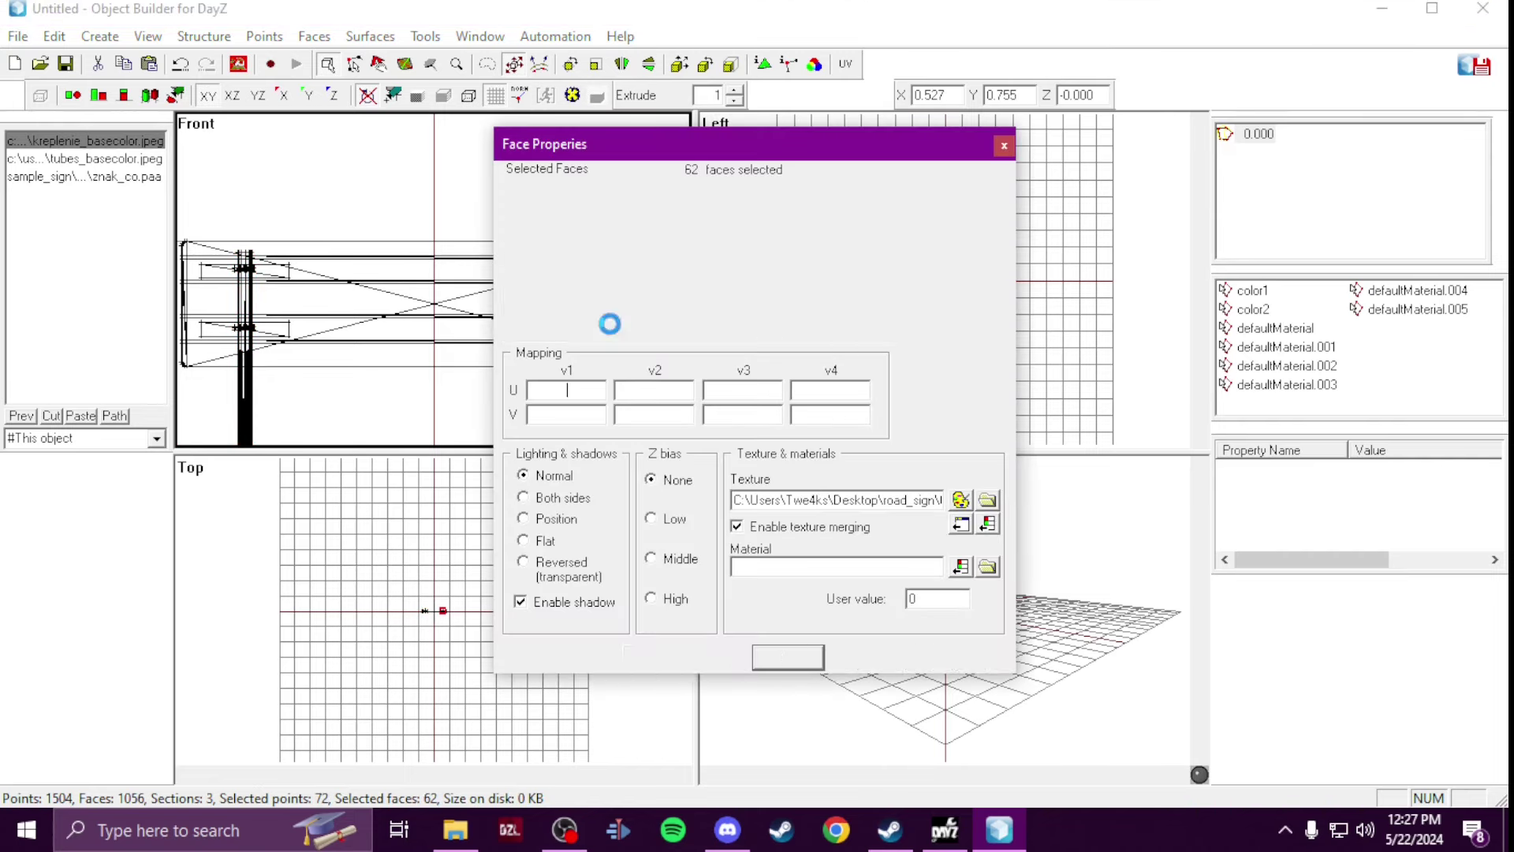
pyautogui.doubleClick(918, 503)
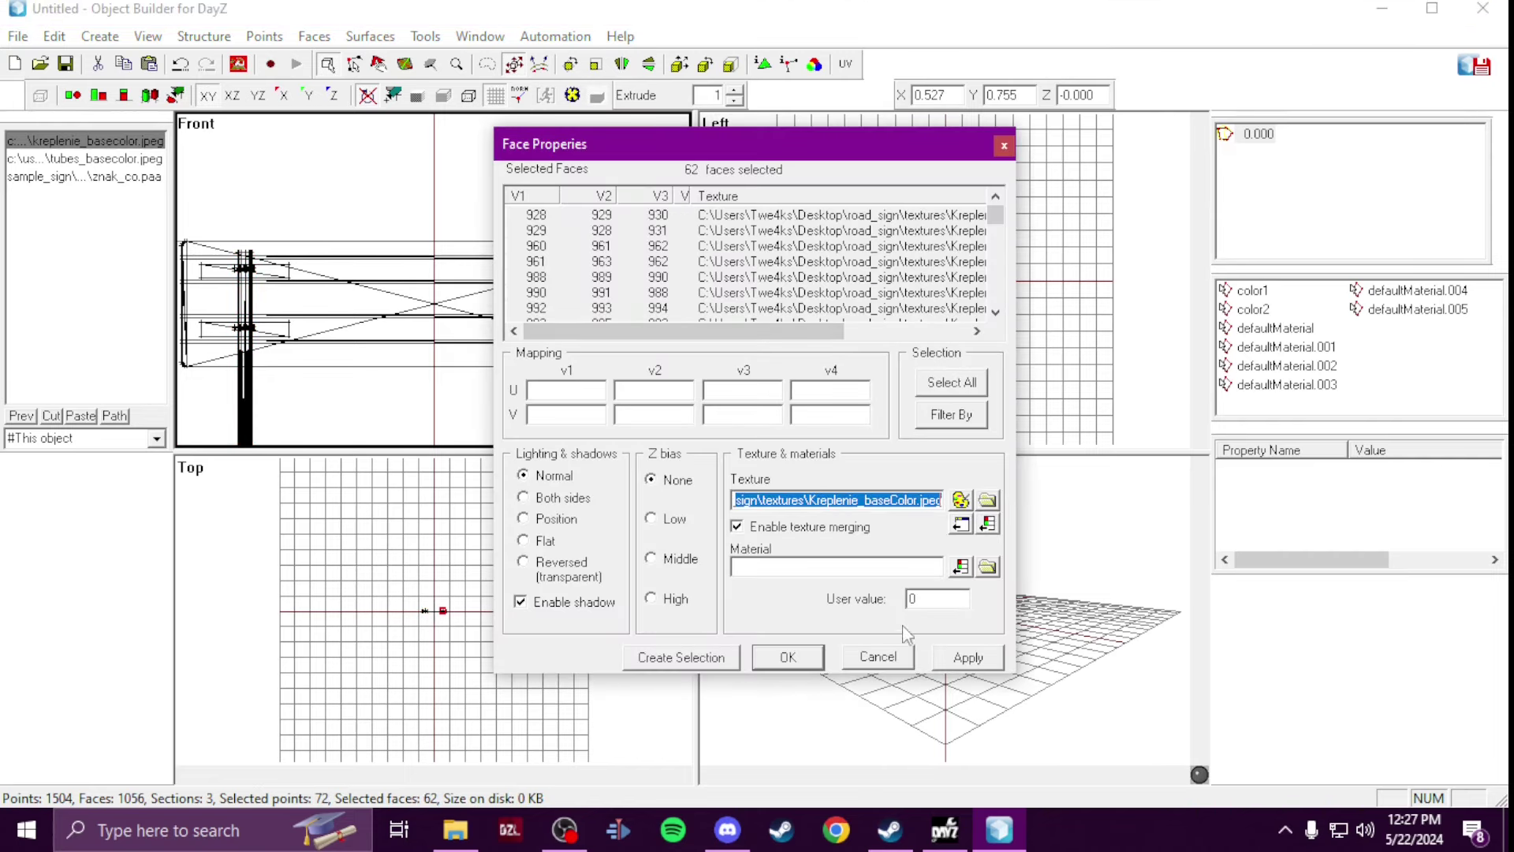
pyautogui.click(884, 660)
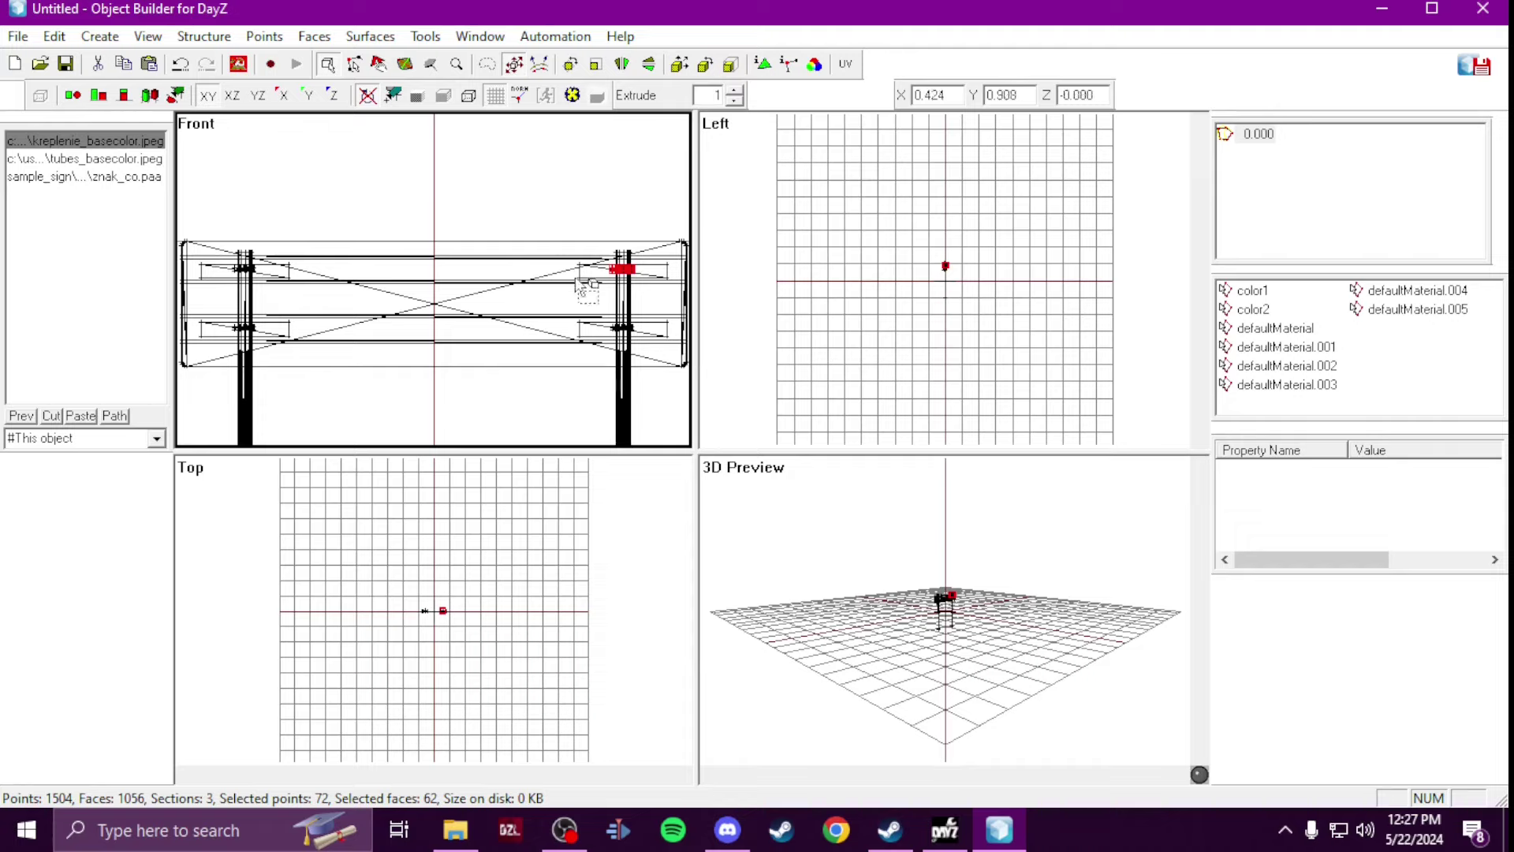
# Step: Recall the color2 selection and add all four post clamps to it in the Front view
pyautogui.moveTo(582, 290); pyautogui.dragTo(592, 347)
pyautogui.click(1255, 310)
pyautogui.moveTo(1256, 314); pyautogui.dragTo(339, 266)
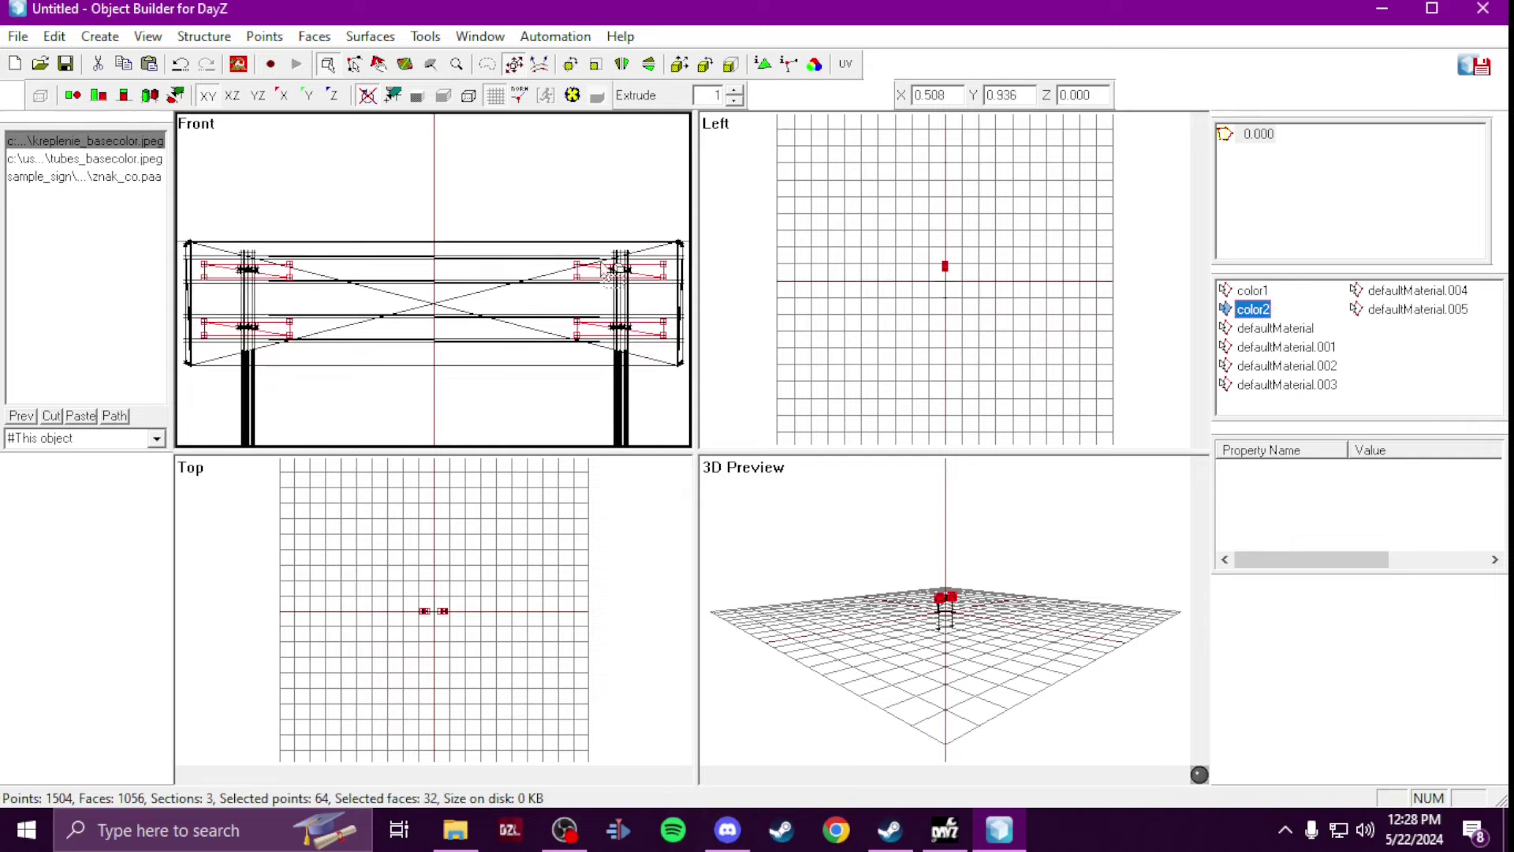
pyautogui.moveTo(611, 265); pyautogui.dragTo(614, 276)
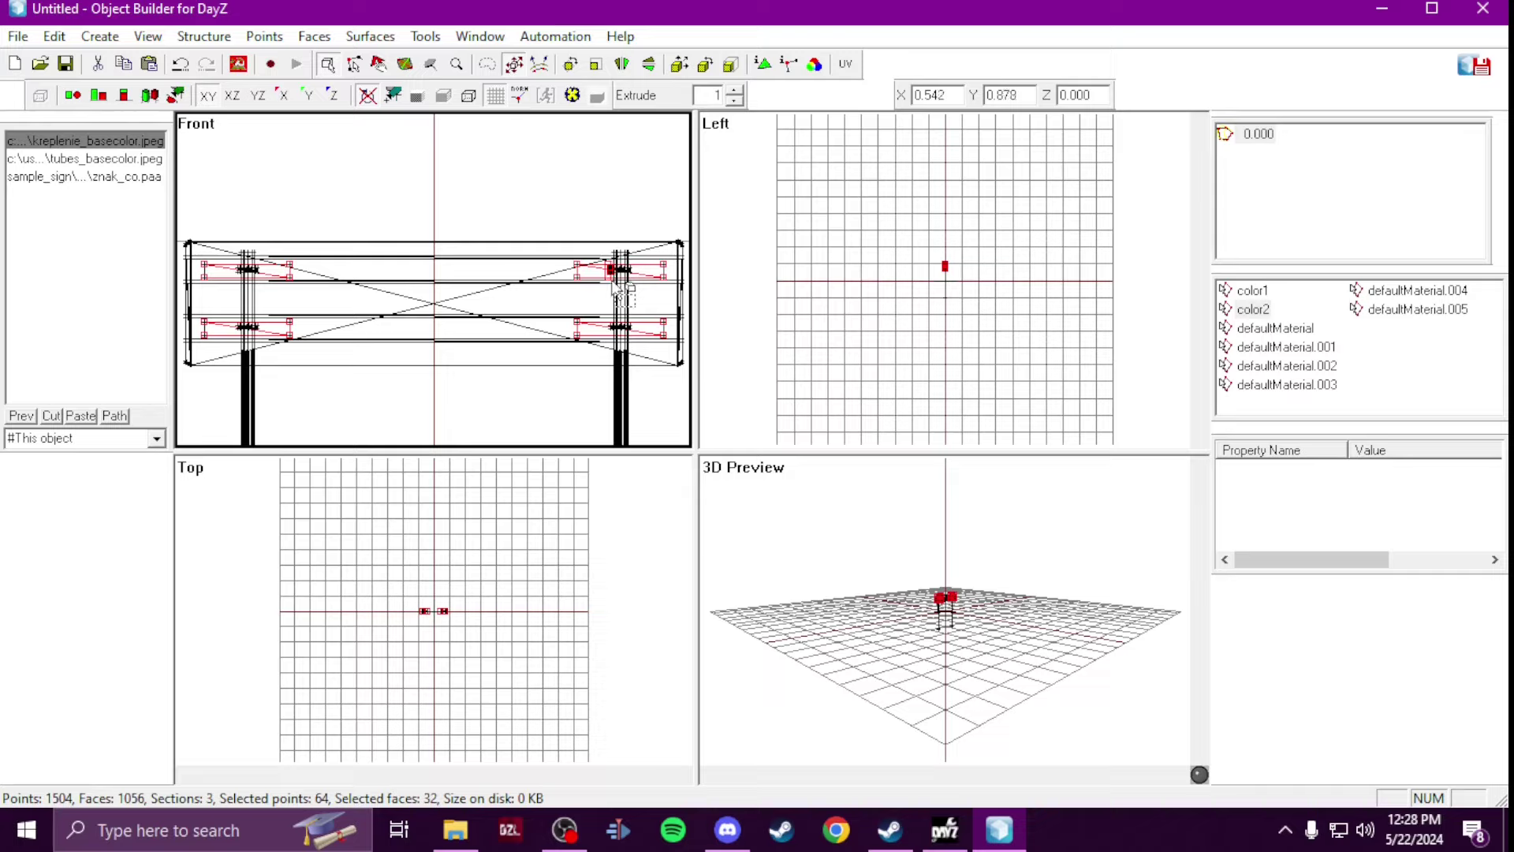
pyautogui.keyDown('ctrl'); pyautogui.click(611, 283); pyautogui.keyUp('ctrl')
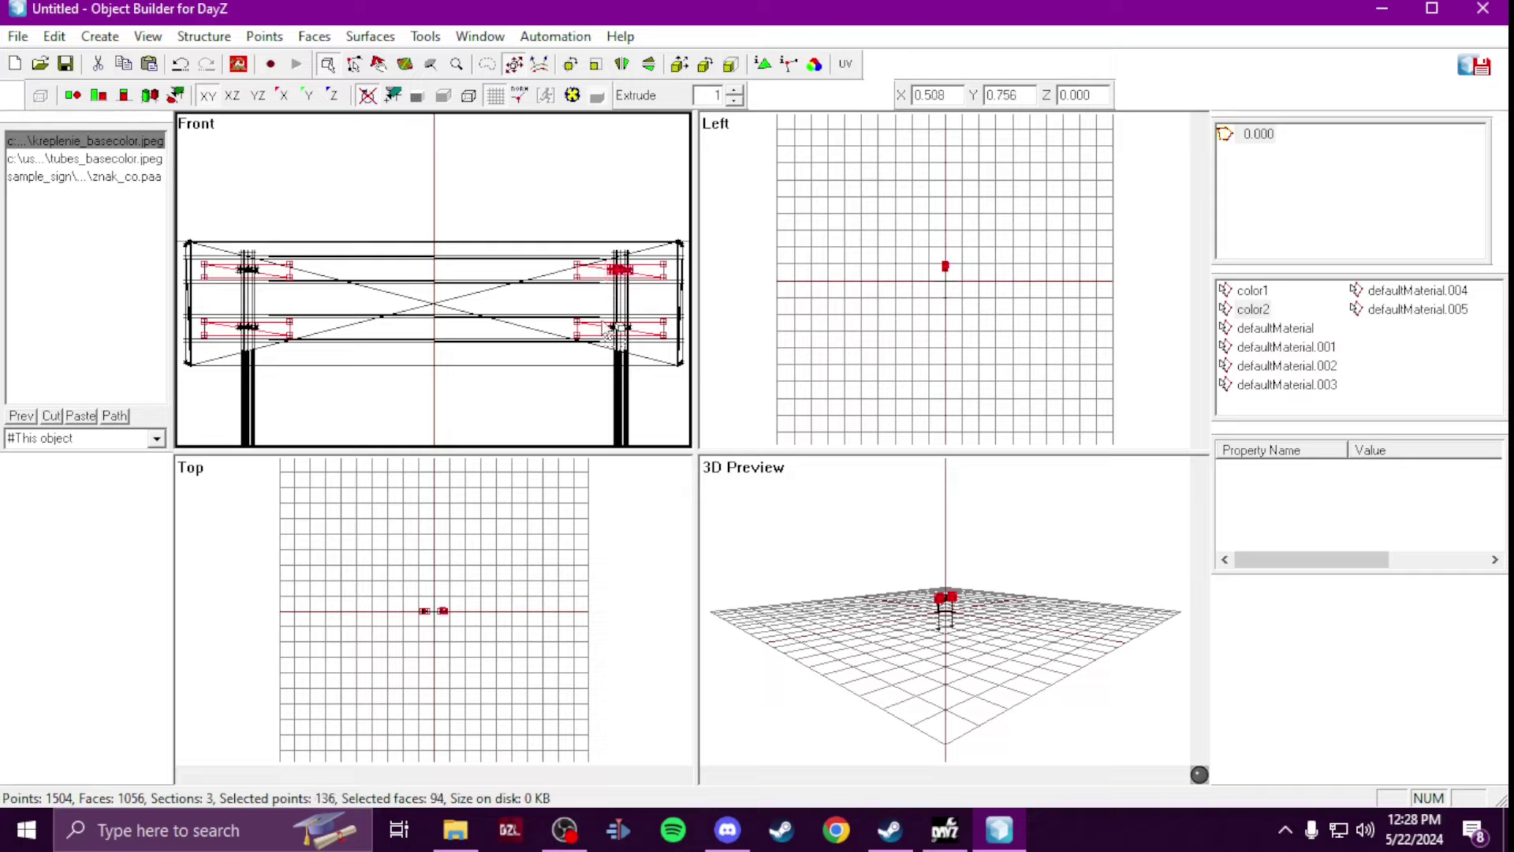
pyautogui.click(618, 338)
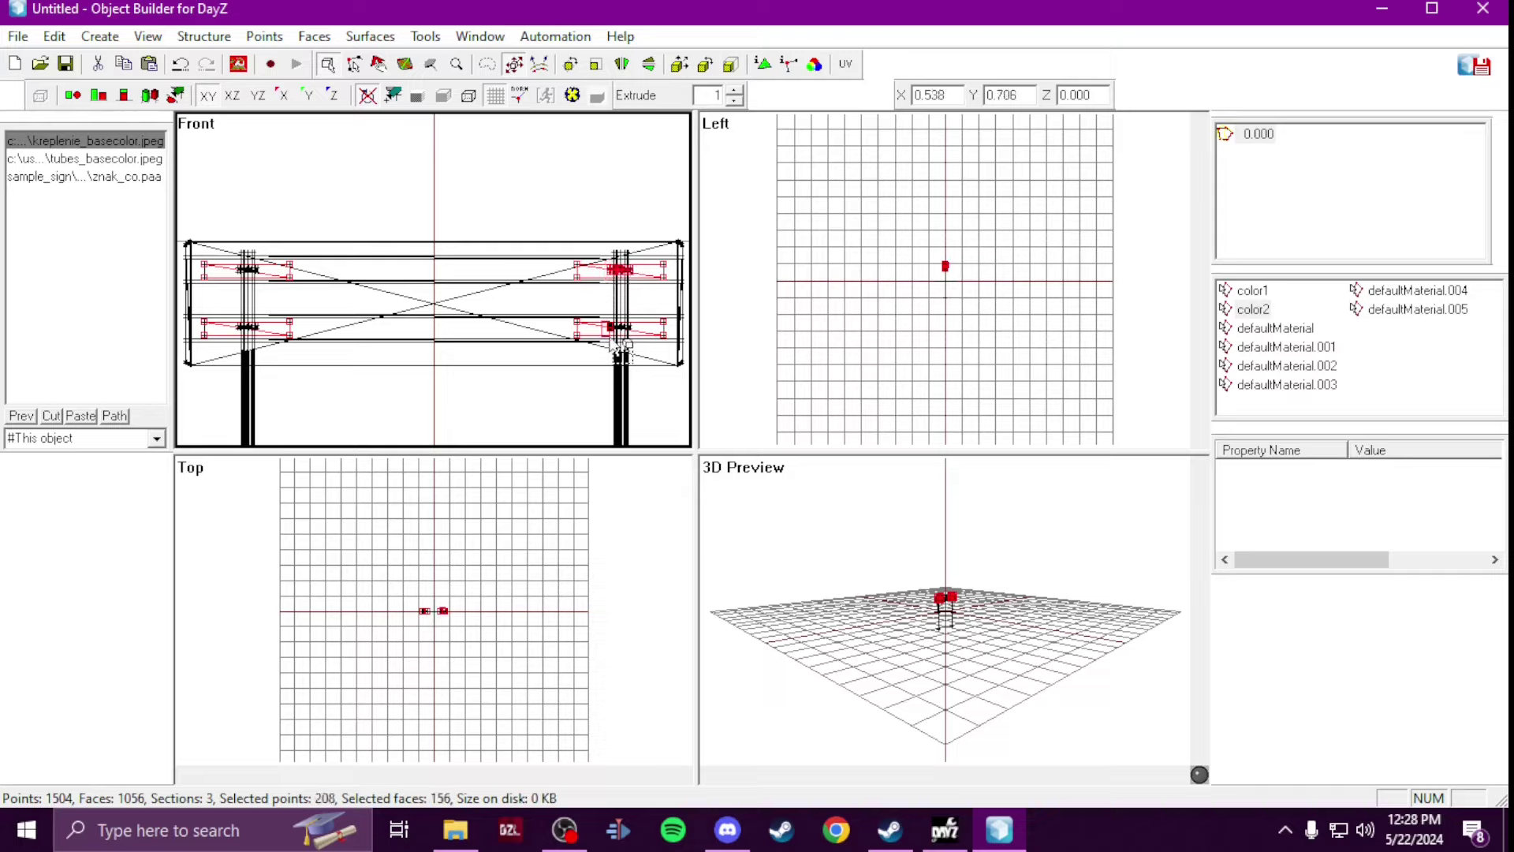
pyautogui.click(270, 276)
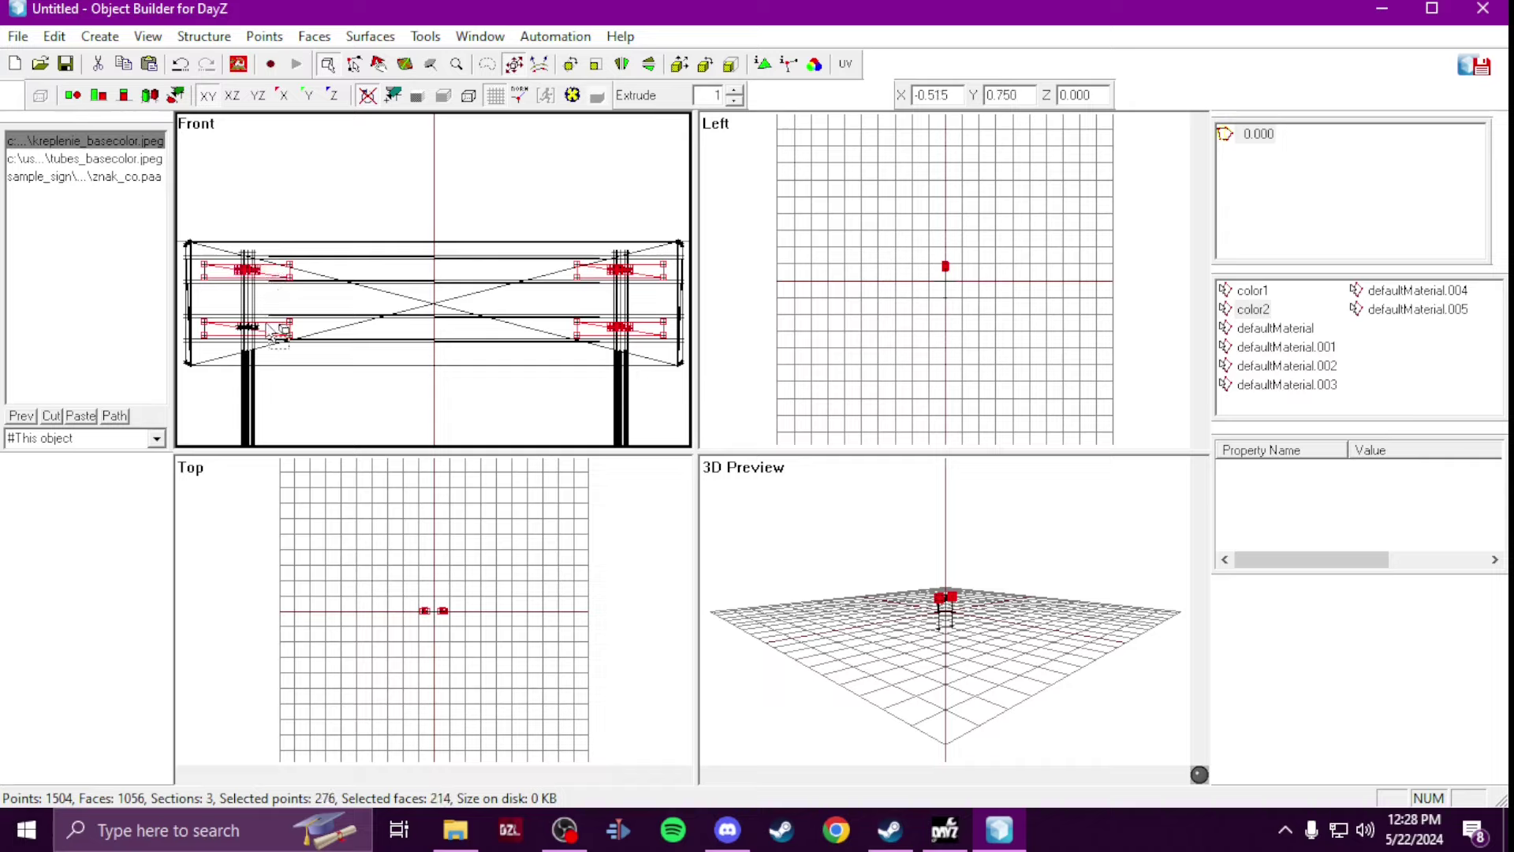
pyautogui.click(270, 333)
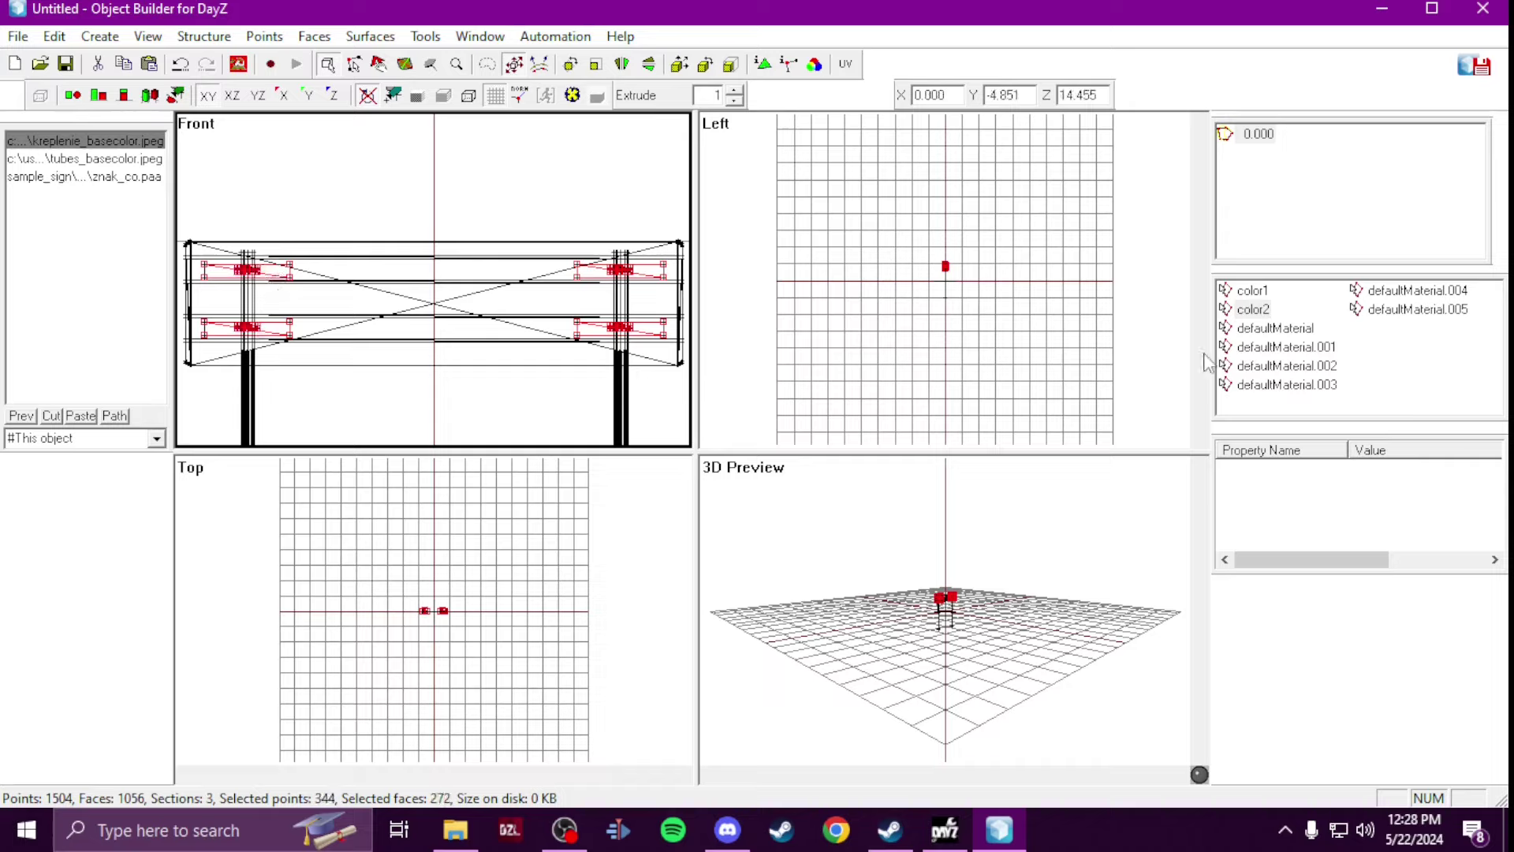
# Step: Redefine color2 from the current brackets and clamps, and check it by recalling color1 and color2 in turn
pyautogui.rightClick(1252, 311)
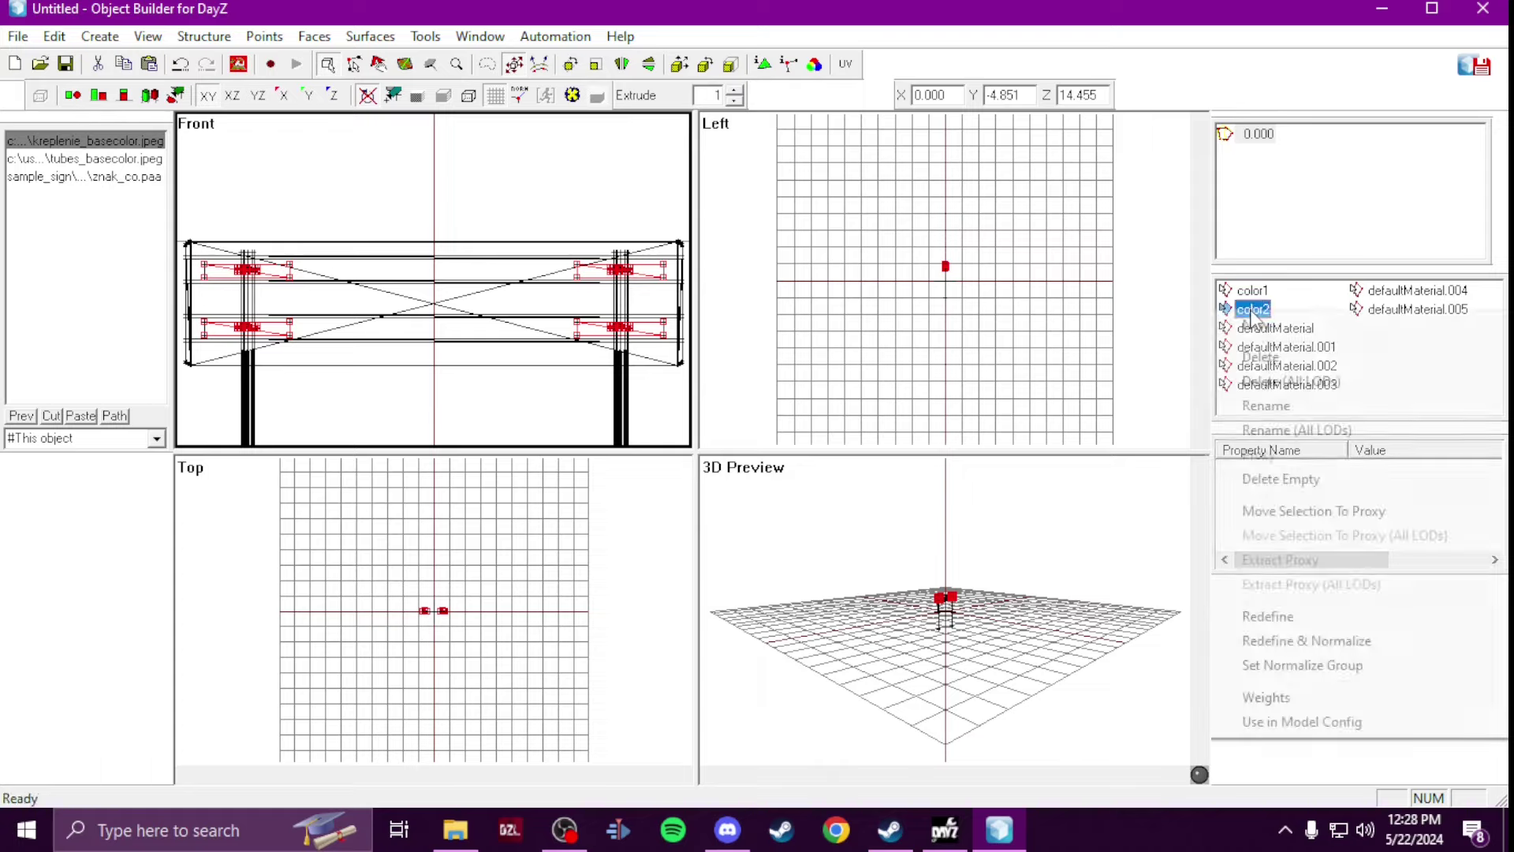
pyautogui.click(1310, 615)
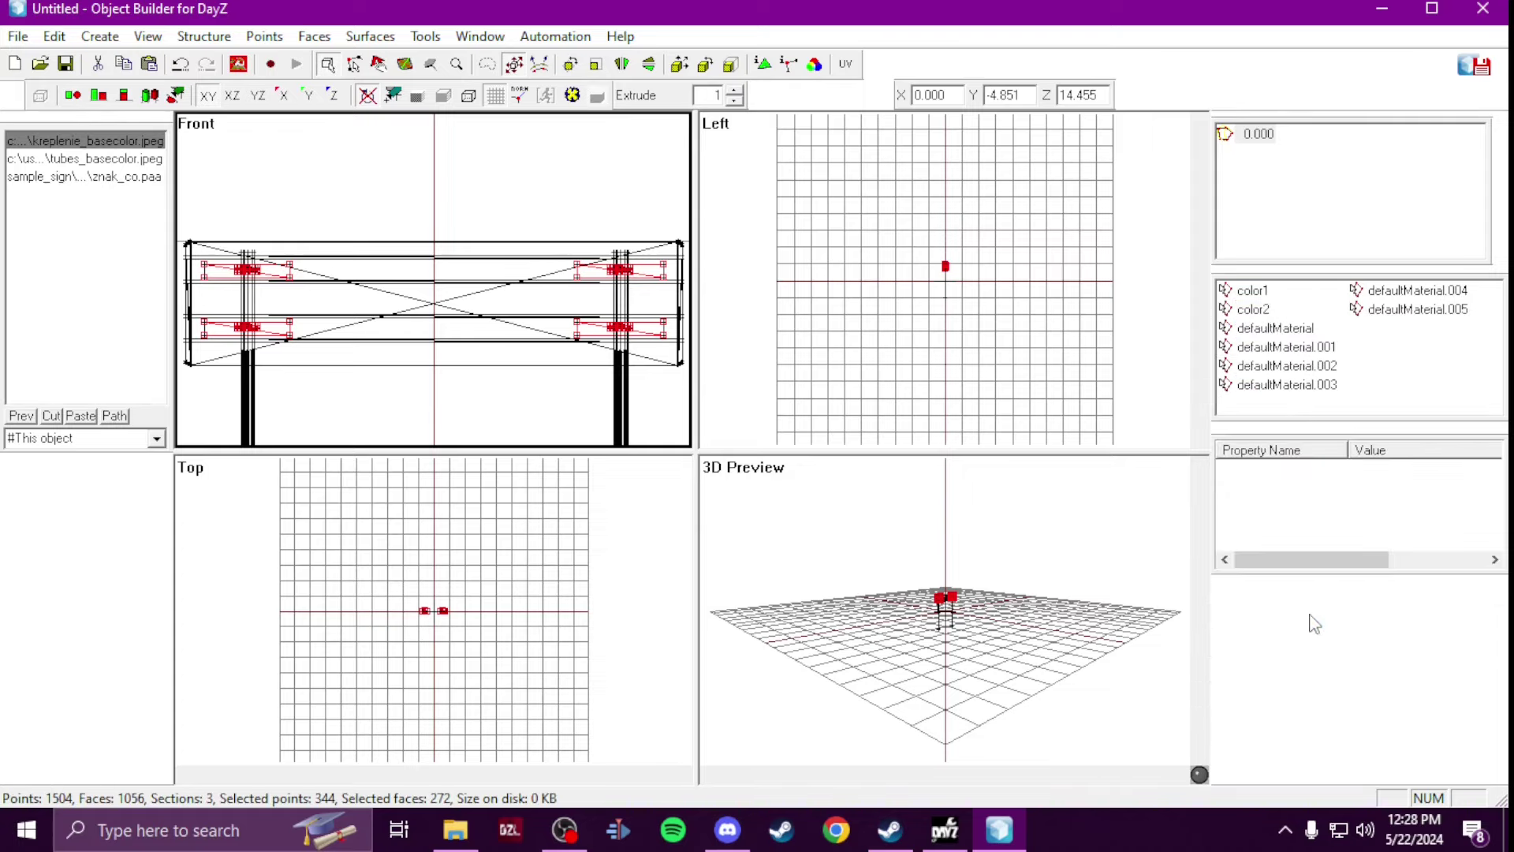
pyautogui.click(1260, 293)
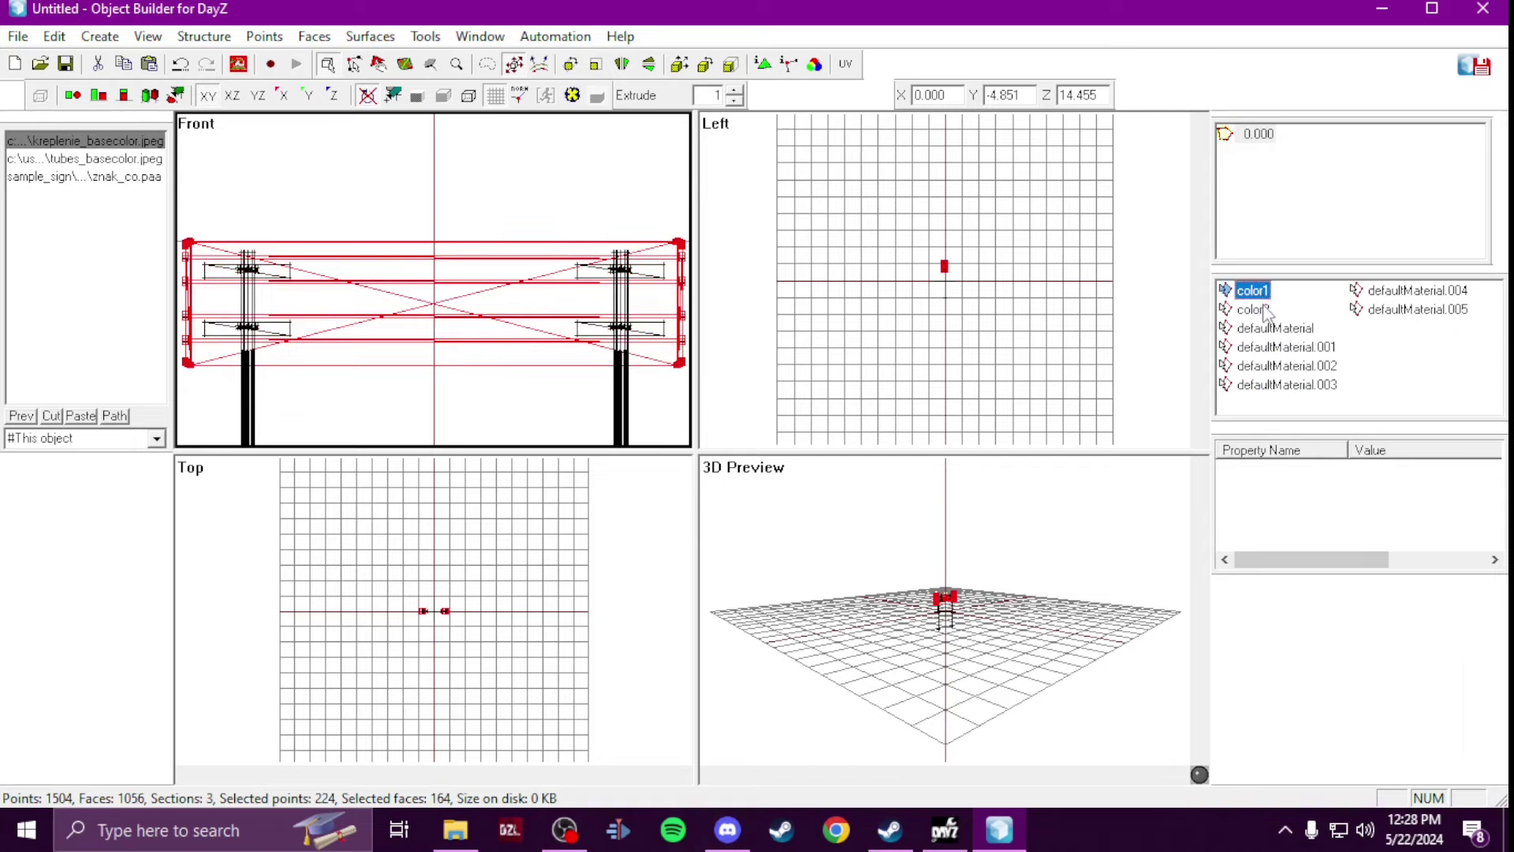
pyautogui.click(1262, 310)
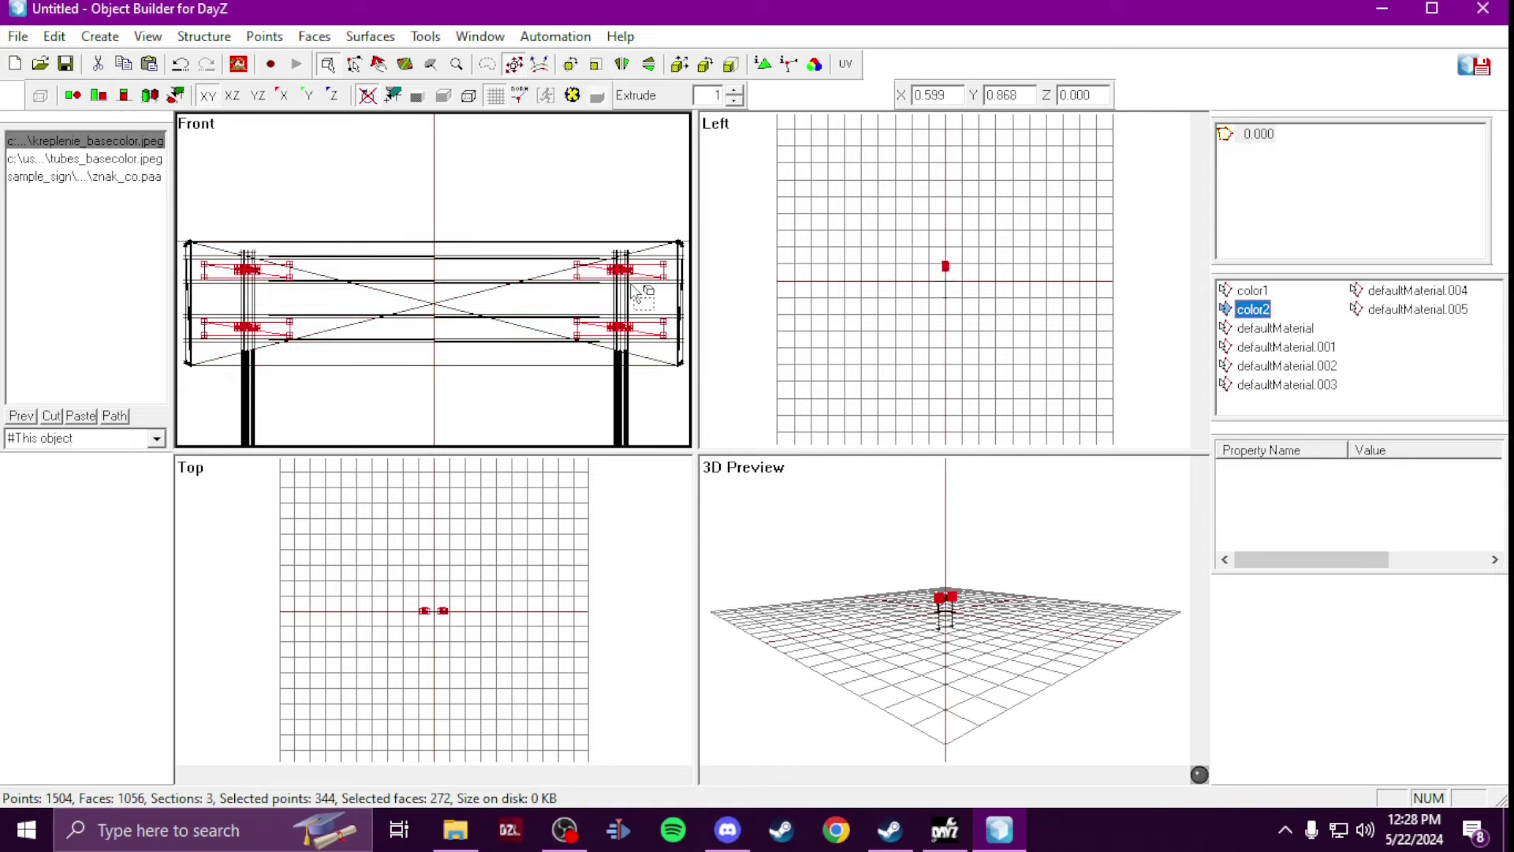
# Step: Select both posts in the Front view and set their face texture to Tubes_co.paa from P:\sample_sign\data
pyautogui.scroll(-4, 639, 289)
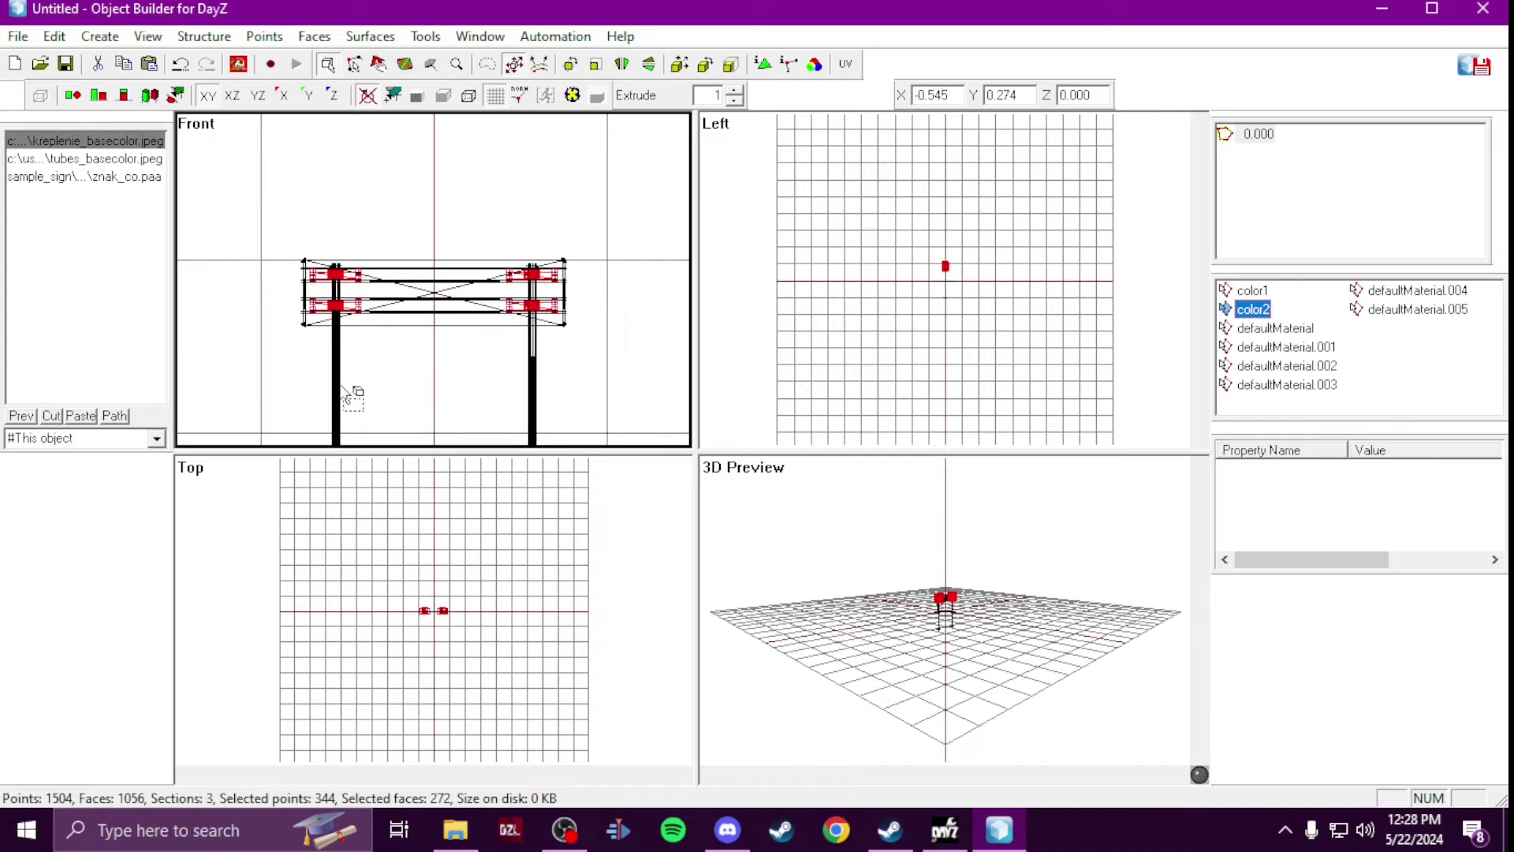
pyautogui.scroll(-3, 353, 395)
pyautogui.moveTo(369, 364); pyautogui.dragTo(520, 433)
pyautogui.scroll(5, 522, 426)
pyautogui.press('e')
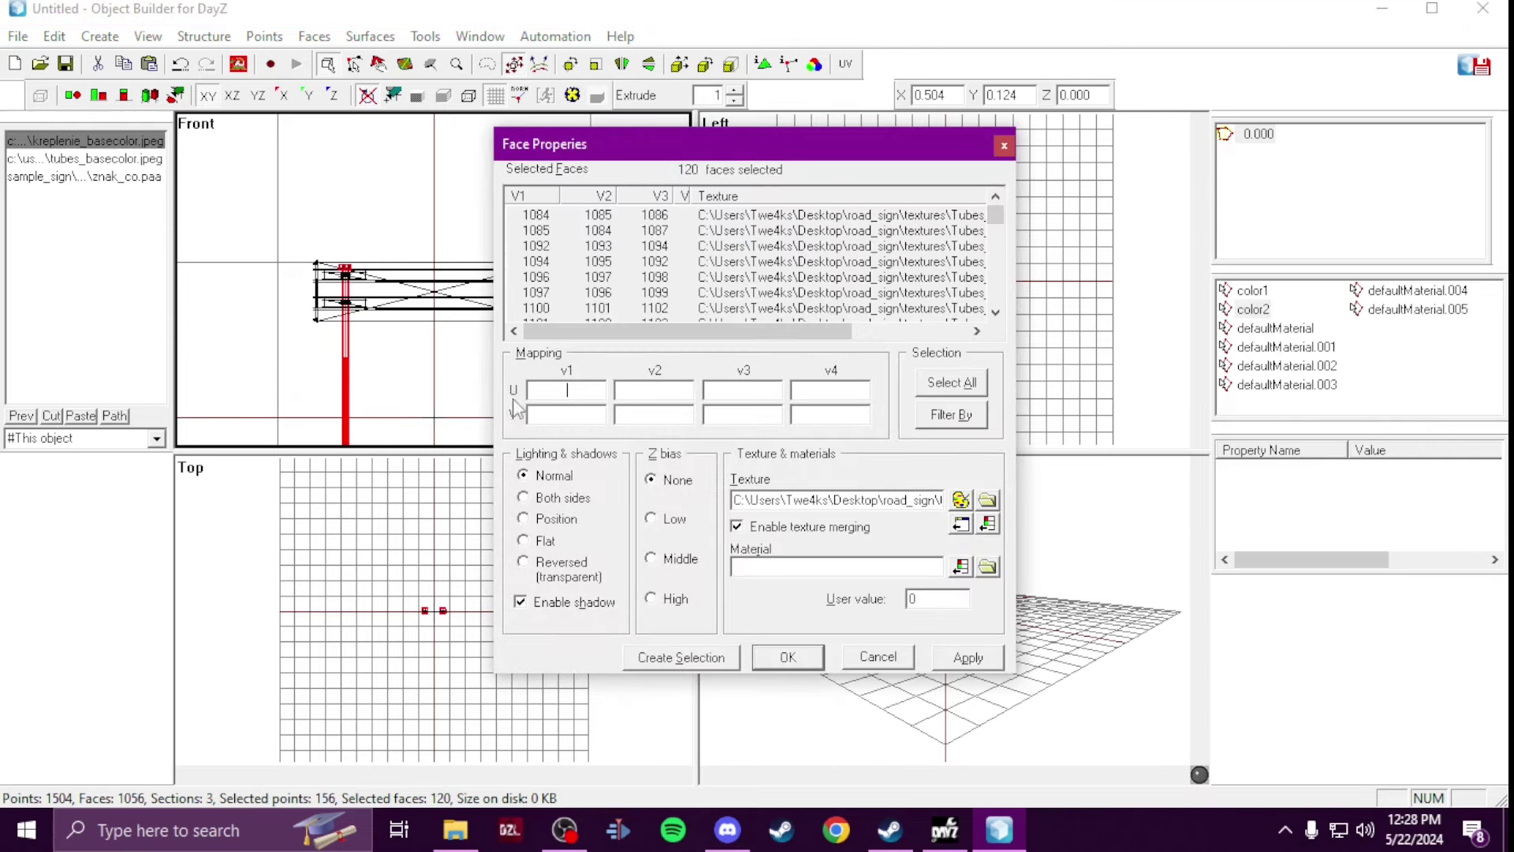
pyautogui.click(987, 500)
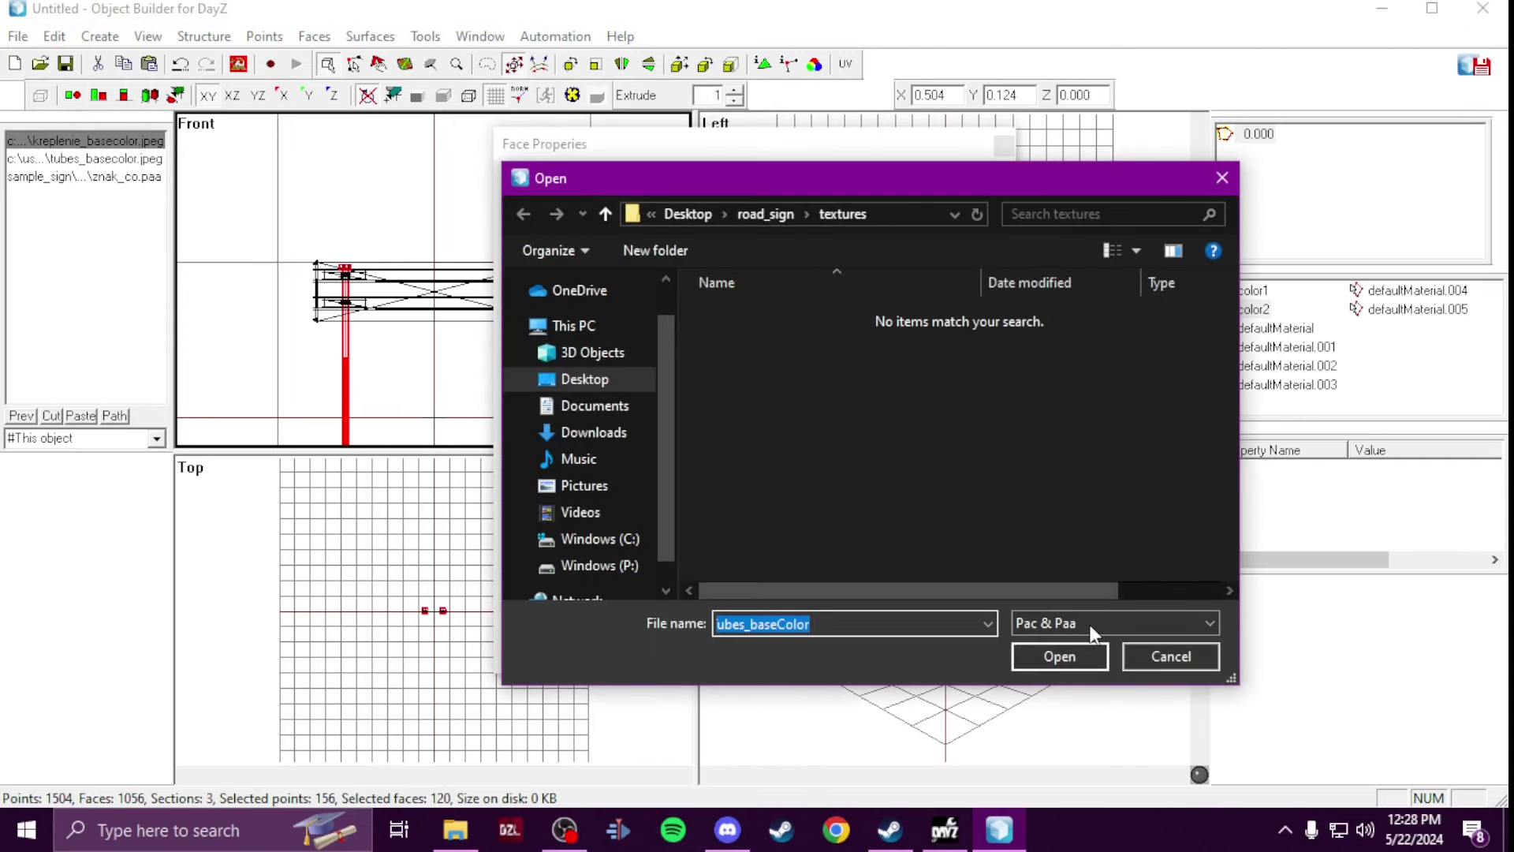
pyautogui.click(1089, 625)
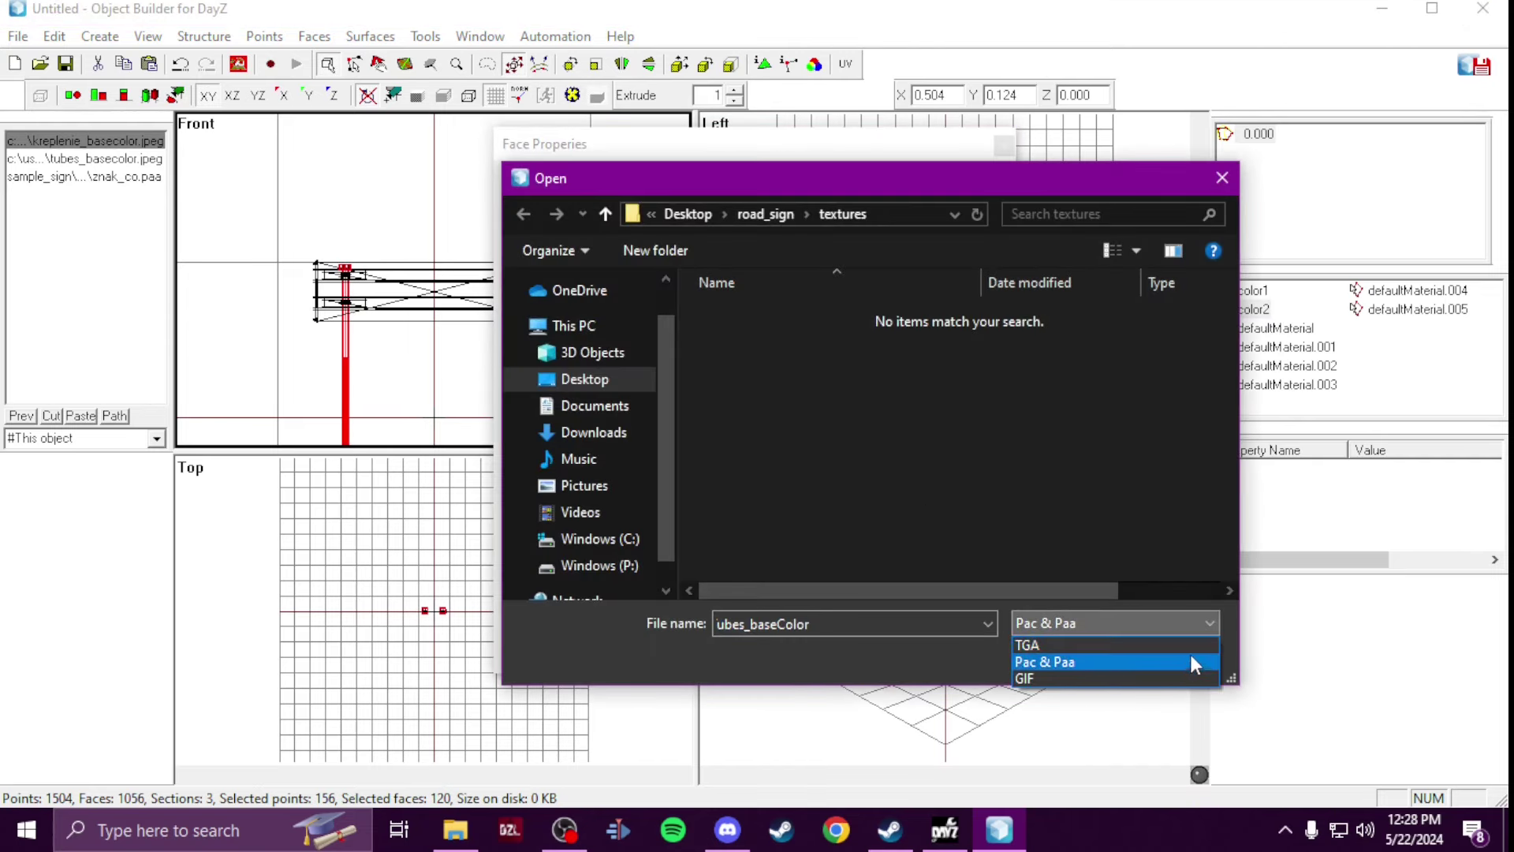
pyautogui.click(1089, 661)
pyautogui.click(587, 566)
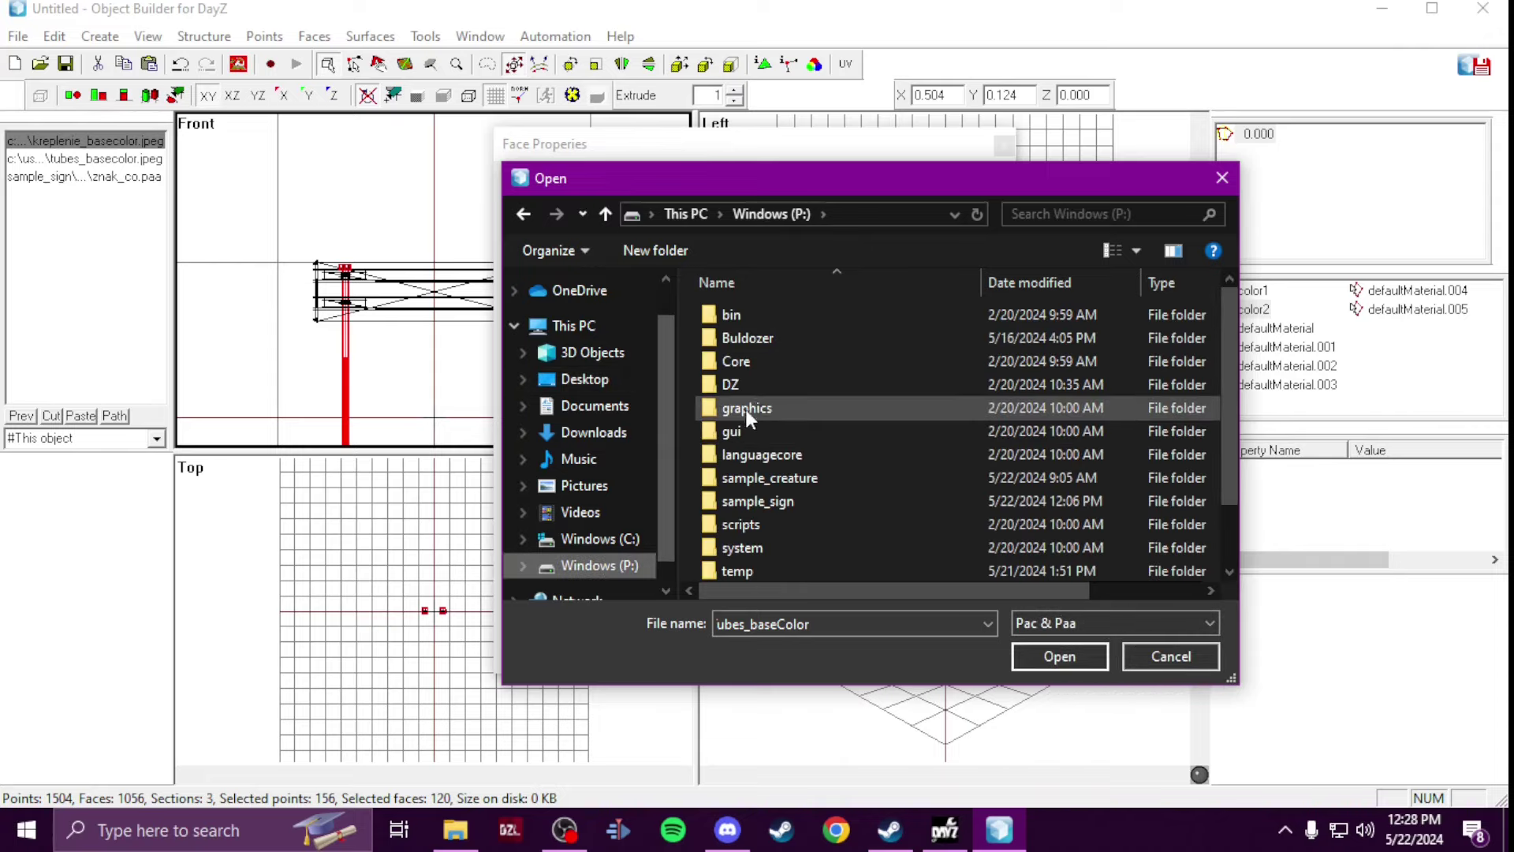
pyautogui.doubleClick(787, 502)
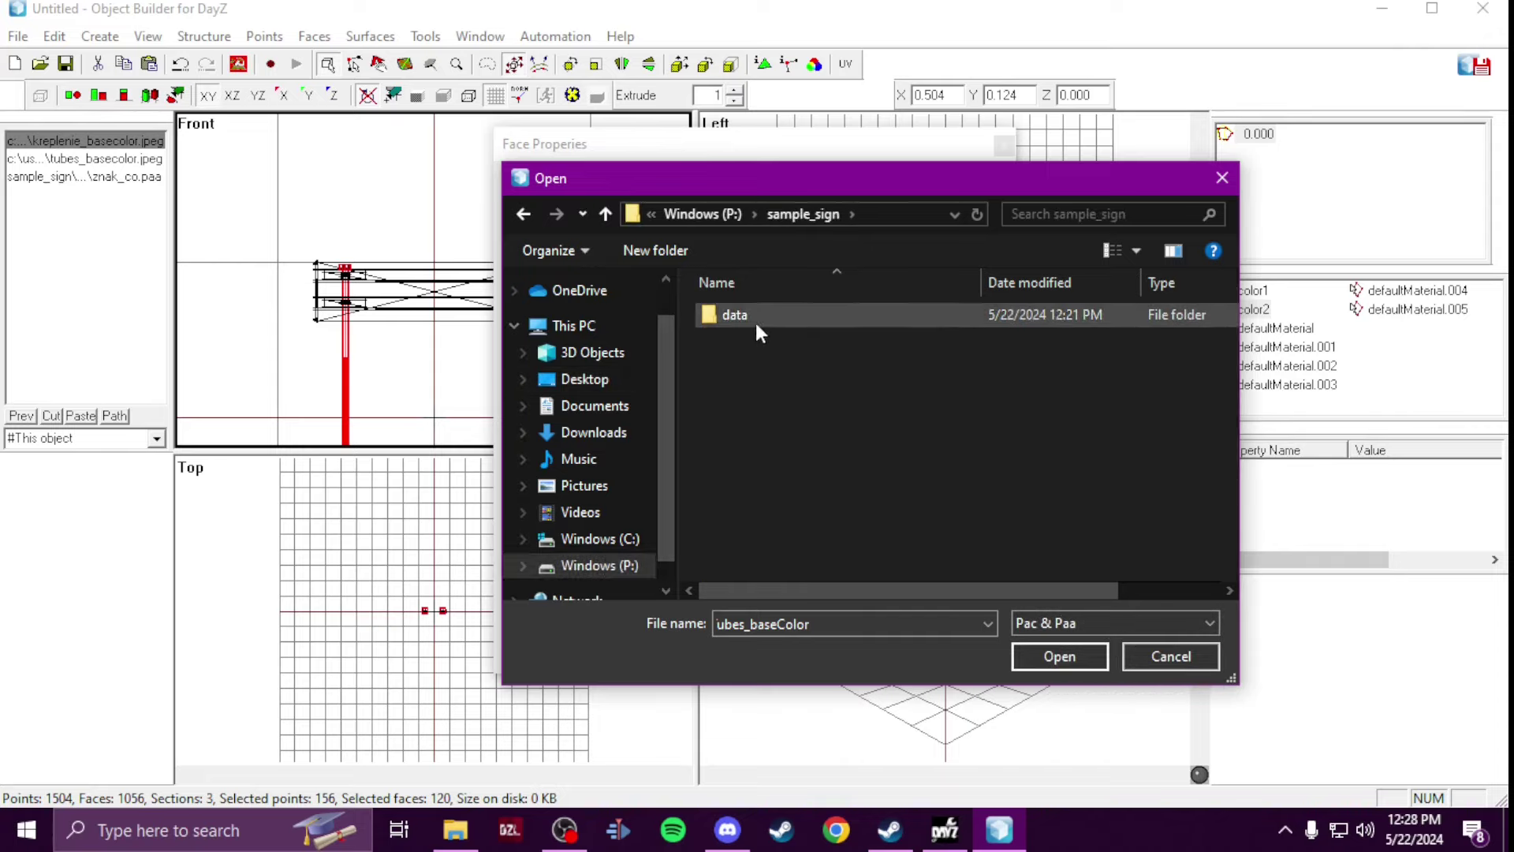
pyautogui.doubleClick(756, 315)
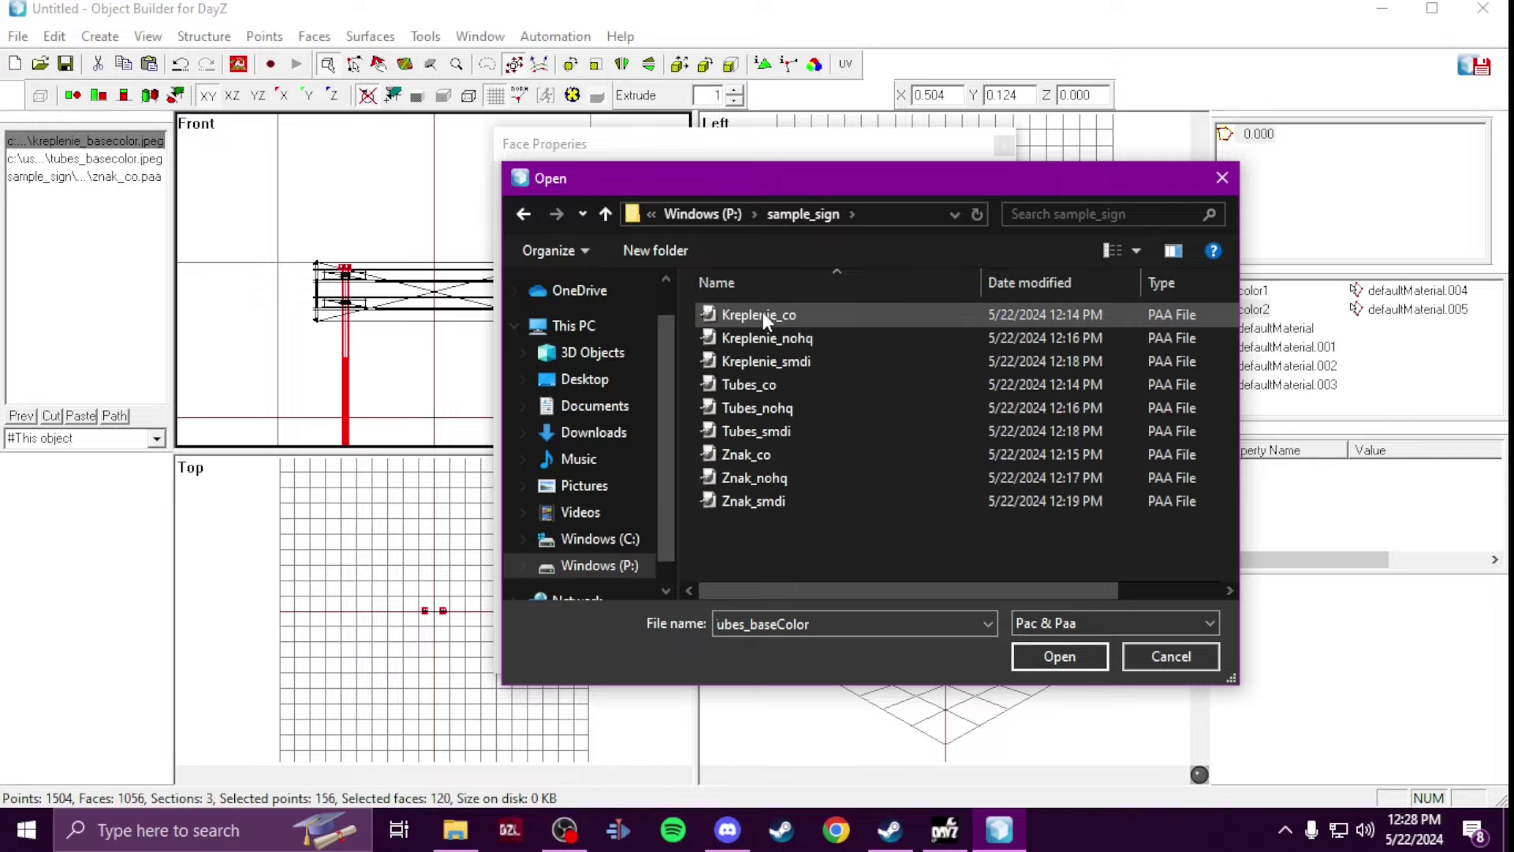
pyautogui.doubleClick(795, 384)
# Step: Assign the tubes RVMAT from sample_sign data as the posts' material and apply the face properties
pyautogui.click(988, 567)
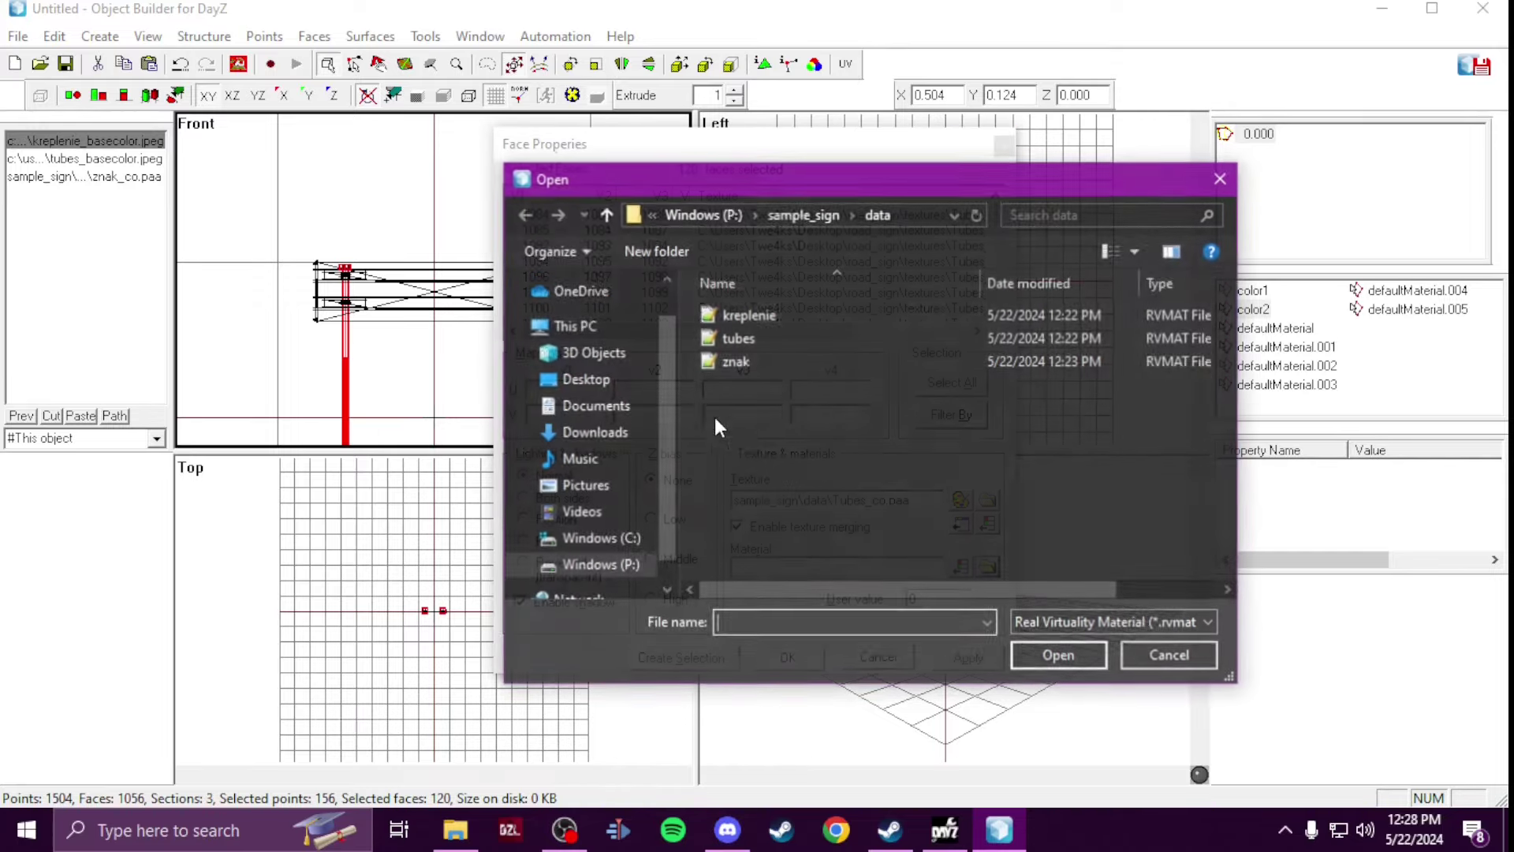
pyautogui.doubleClick(749, 343)
pyautogui.click(969, 657)
pyautogui.click(788, 657)
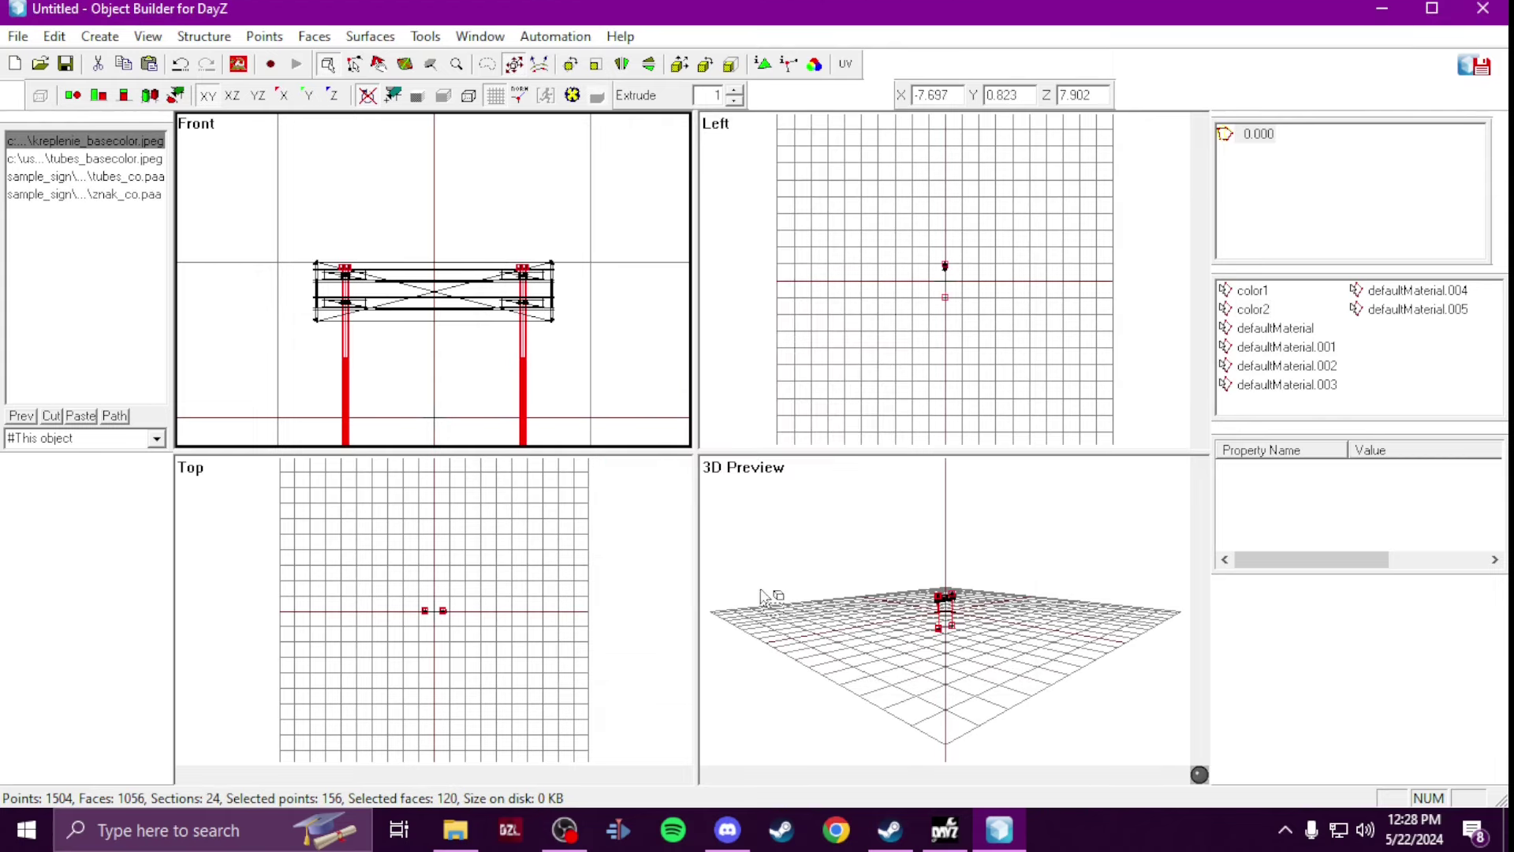
# Step: Create a named selection called color3 from the selected posts
pyautogui.rightClick(1394, 402)
pyautogui.click(1393, 398)
pyautogui.write('color3')
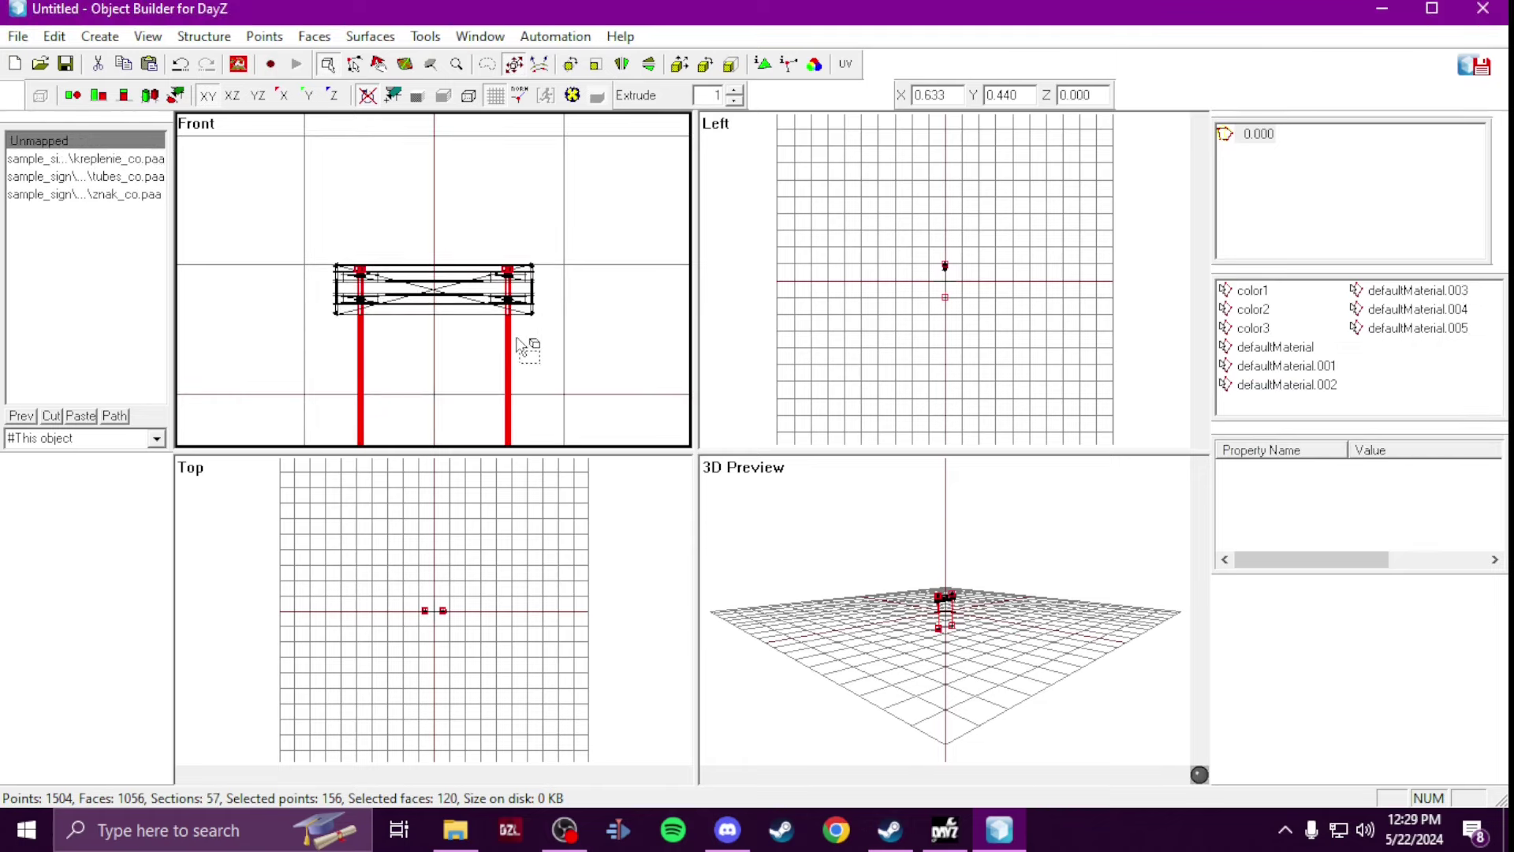
# Step: Delete the six named selections from defaultMaterial through defaultMaterial.005, keeping only color1, color2 and color3
pyautogui.scroll(-2, 517, 338)
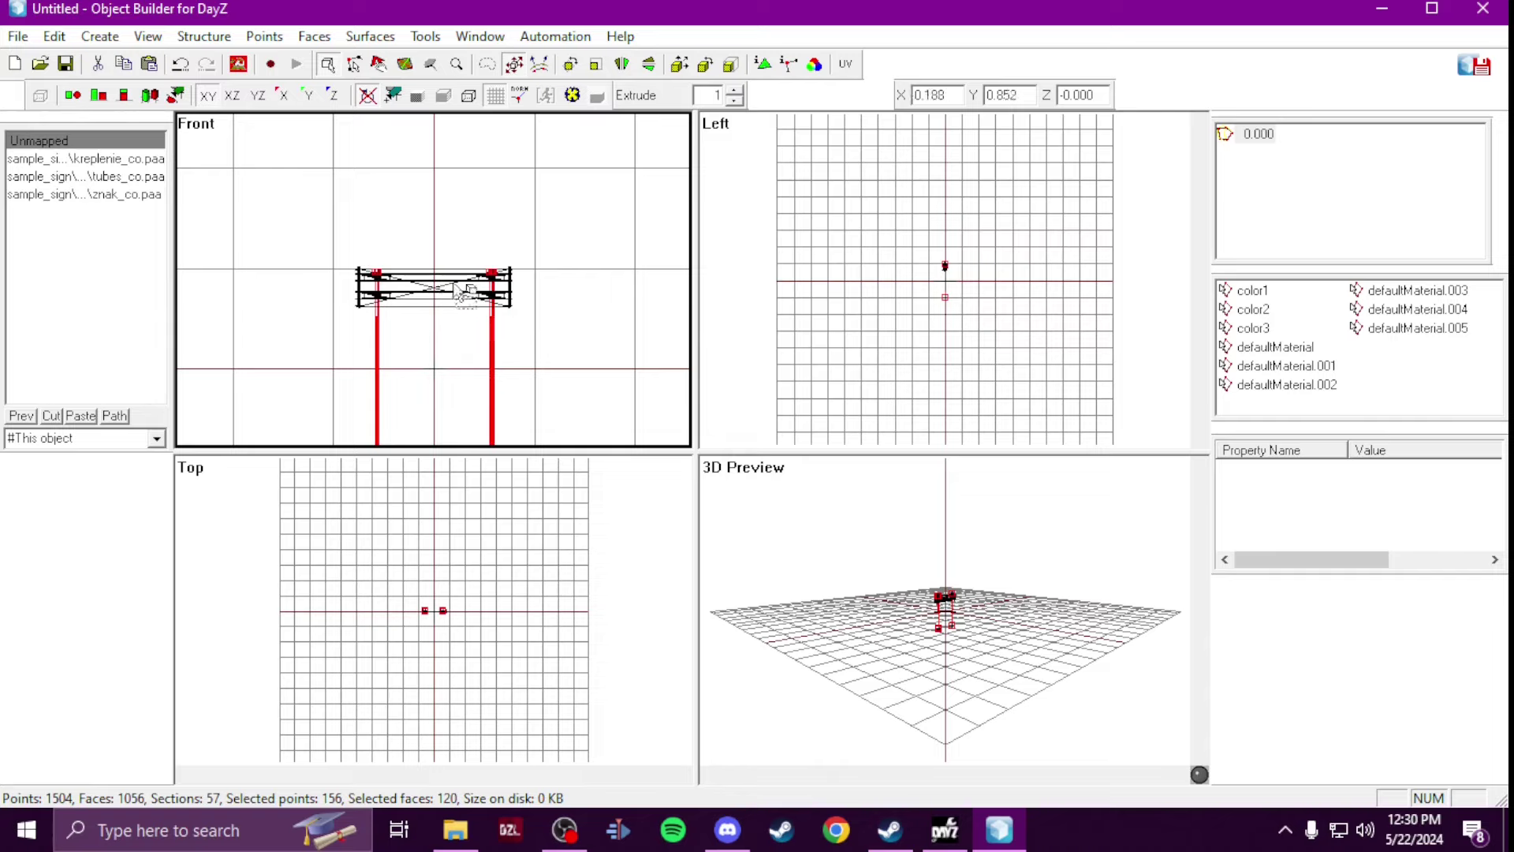
pyautogui.scroll(-1, 395, 288)
pyautogui.scroll(1, 384, 280)
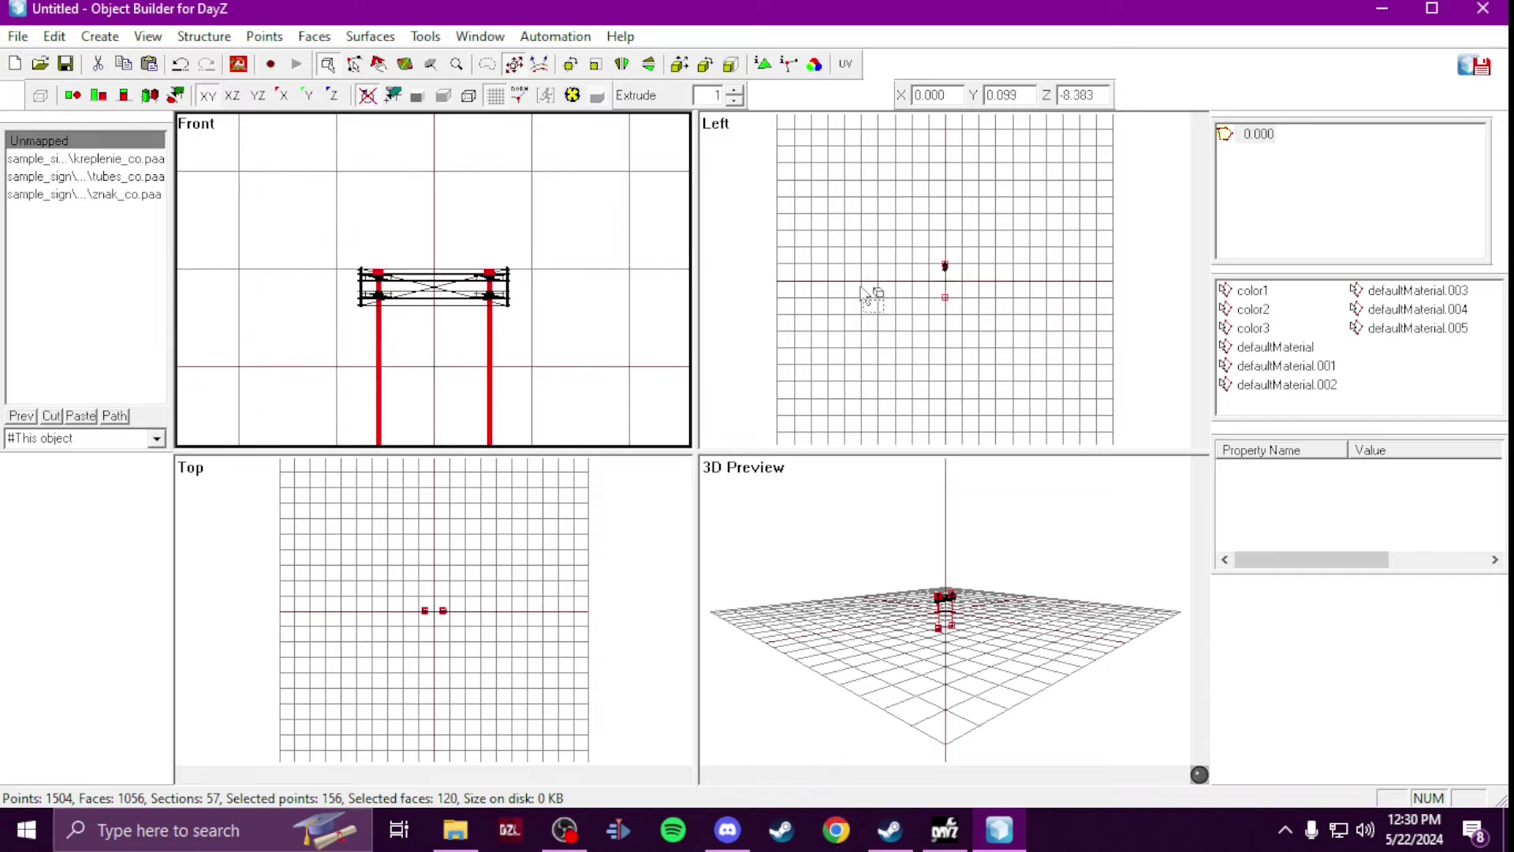
pyautogui.click(1275, 349)
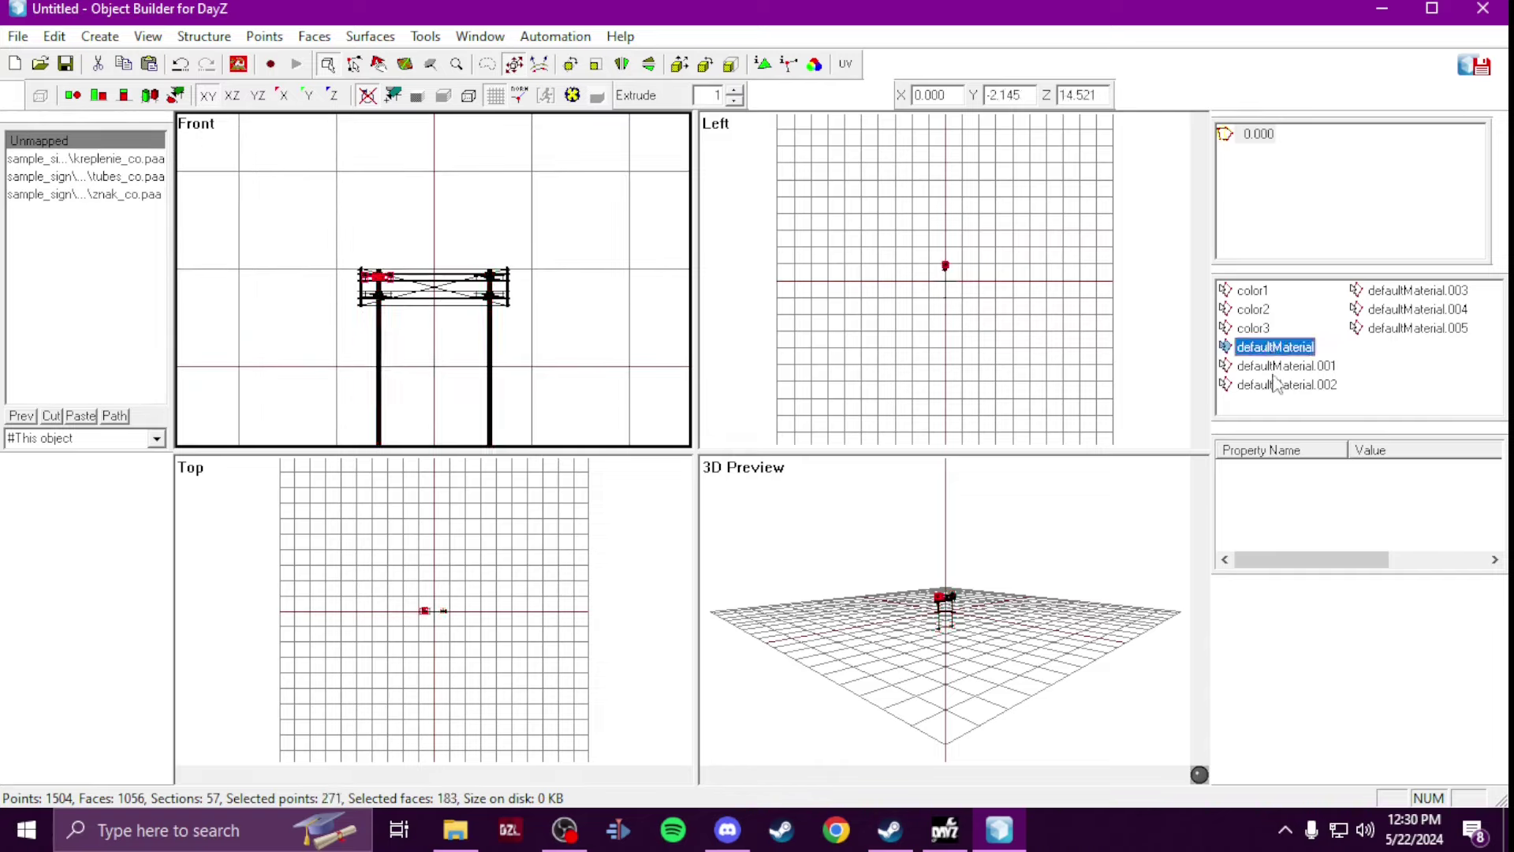
pyautogui.keyDown('shift'); pyautogui.click(1392, 331); pyautogui.keyUp('shift')
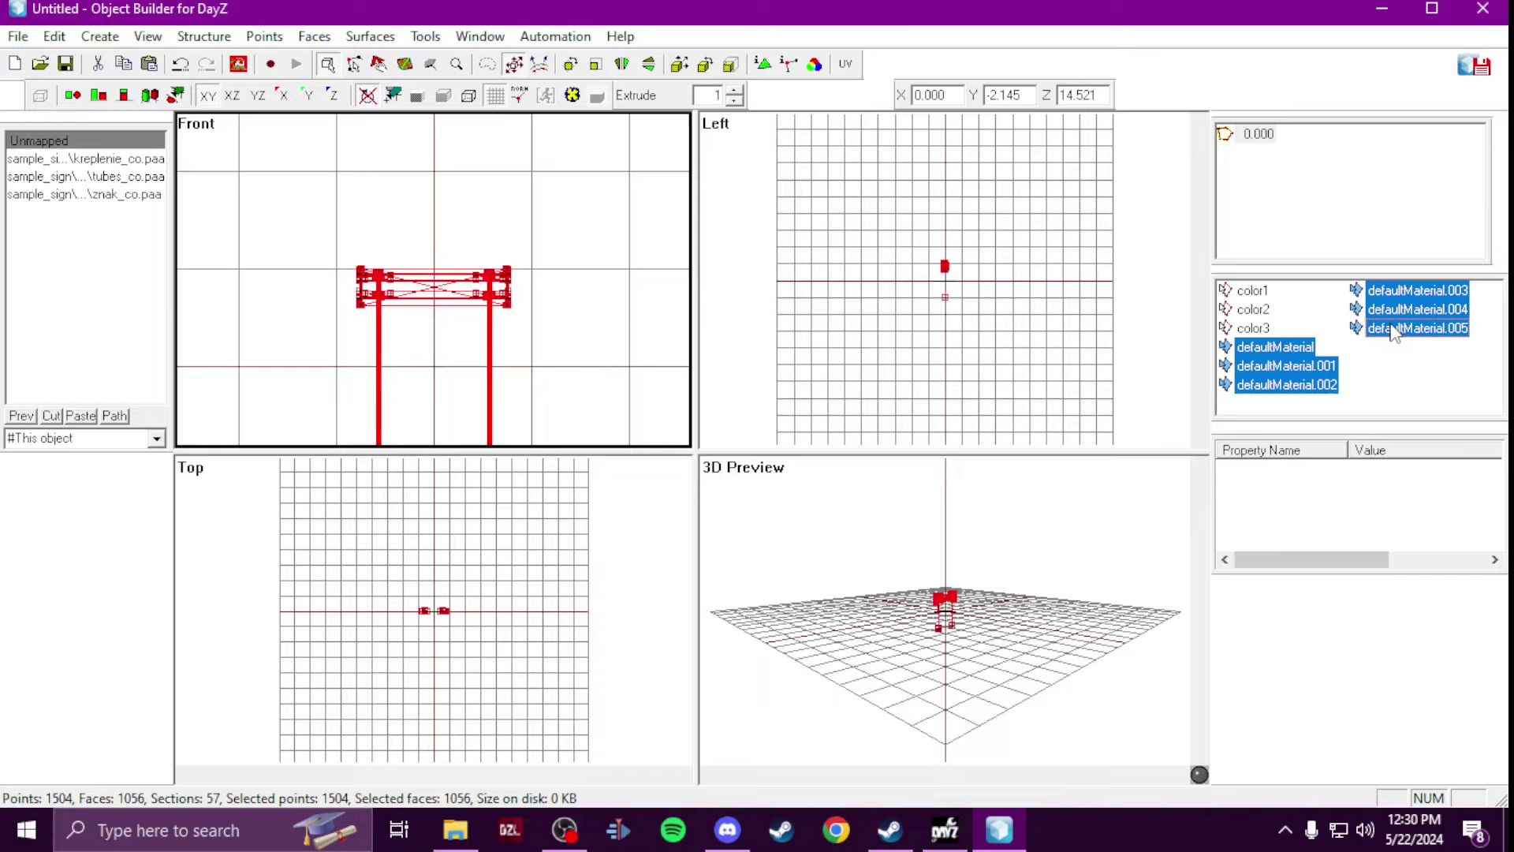
pyautogui.rightClick(1393, 332)
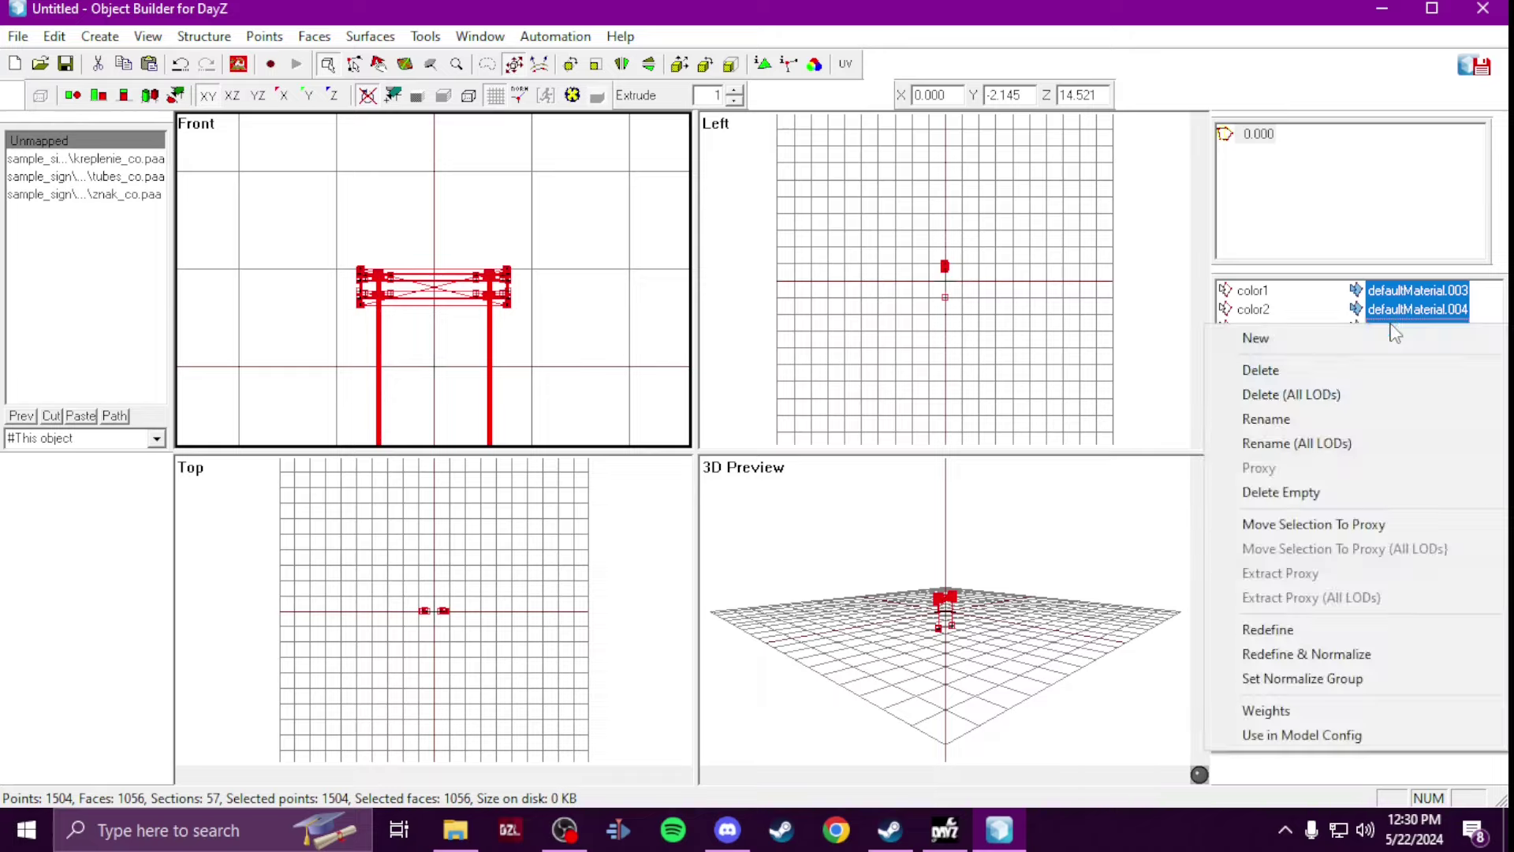
pyautogui.click(1370, 368)
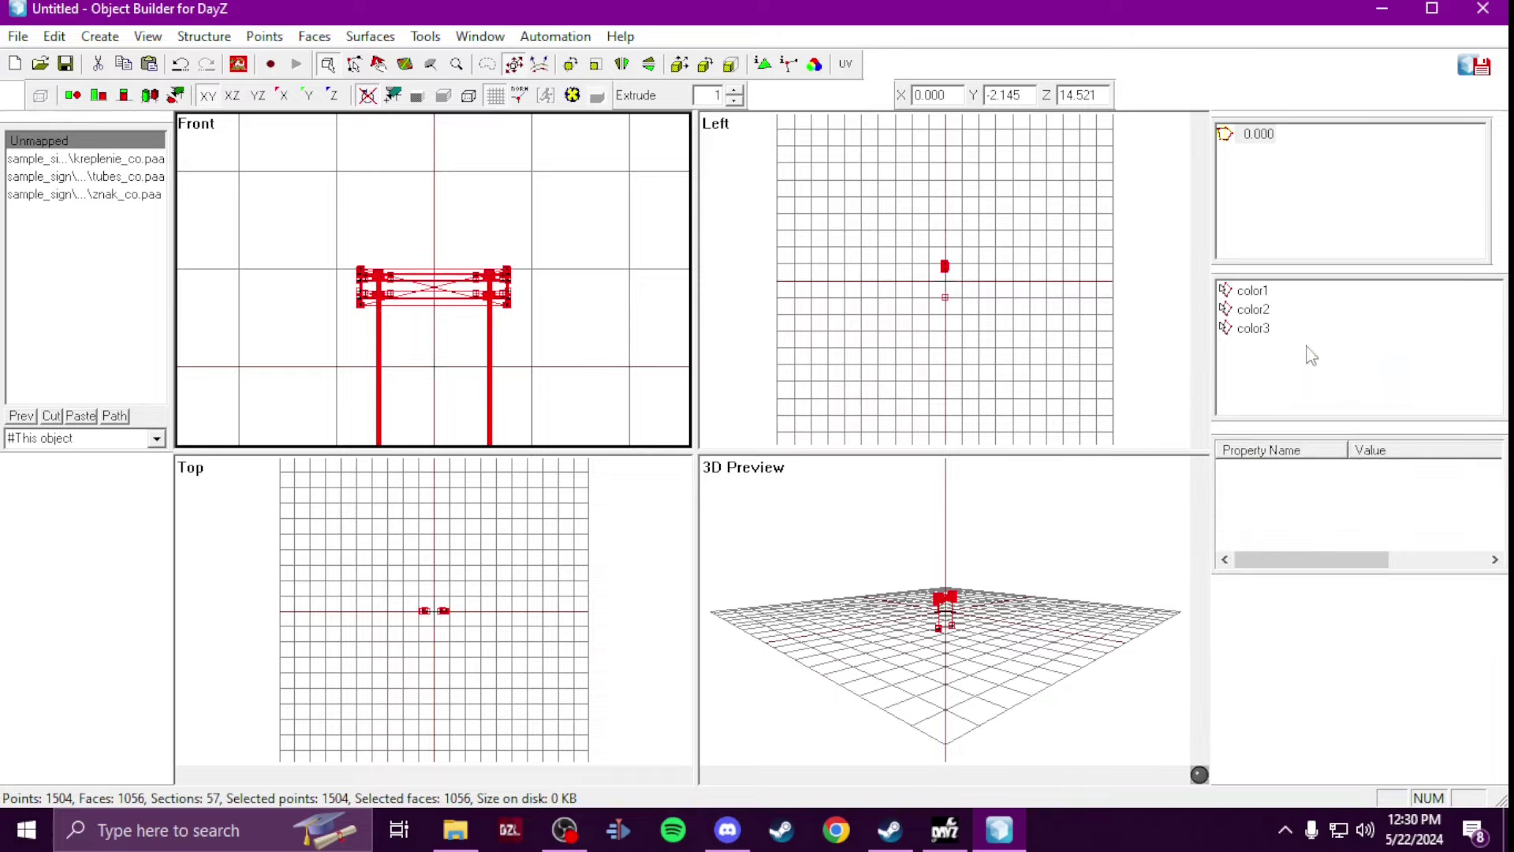
# Step: Preview the sign in Buldozer, inspect its textured panel and posts up close, and switch back to Object Builder
pyautogui.scroll(-3, 405, 324)
pyautogui.scroll(5, 458, 611)
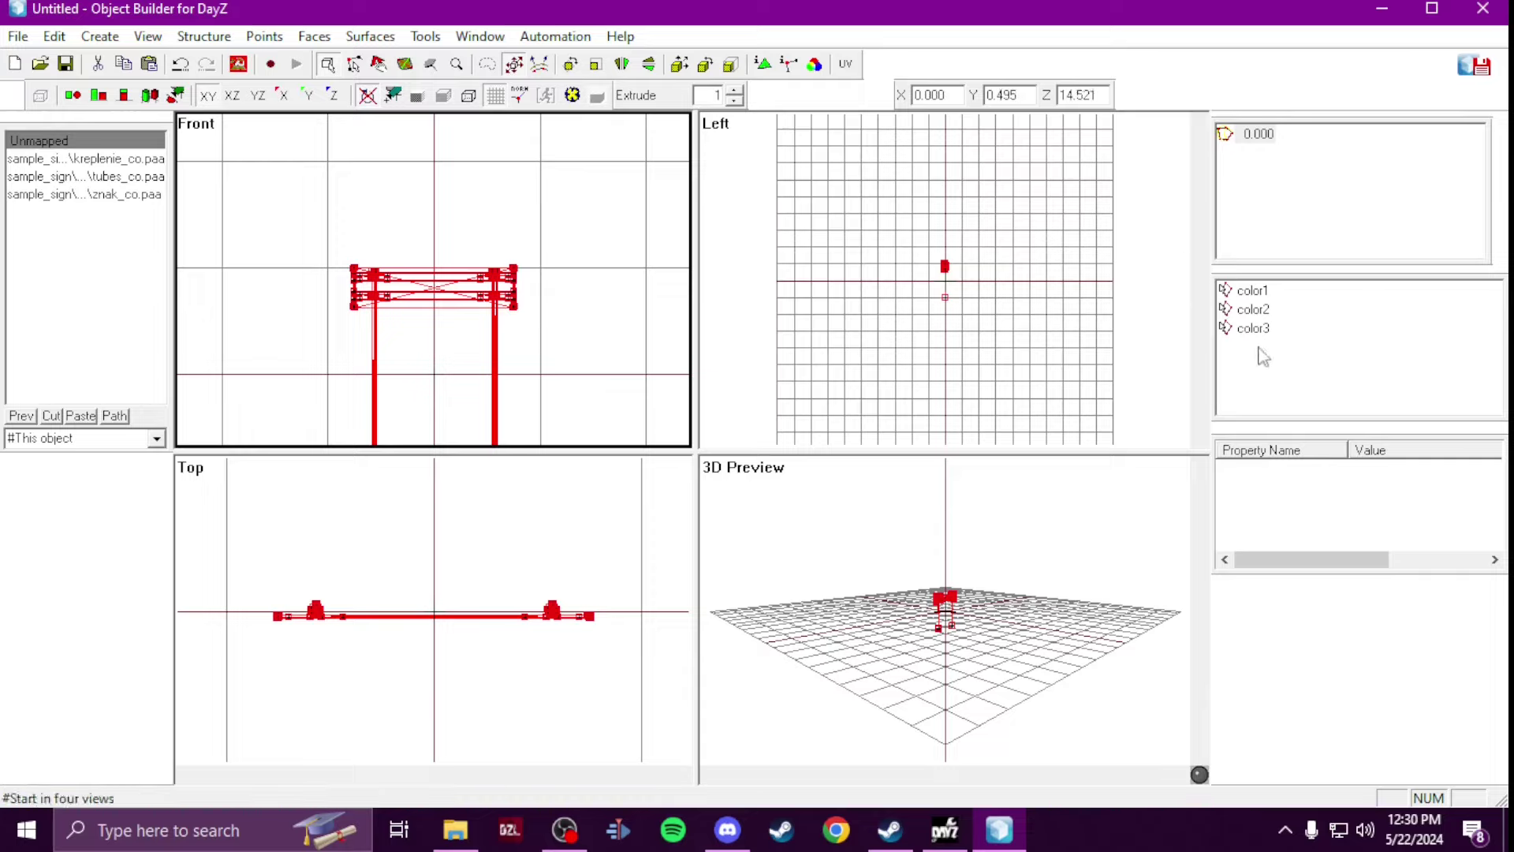
pyautogui.rightClick(252, 70)
pyautogui.click(270, 81)
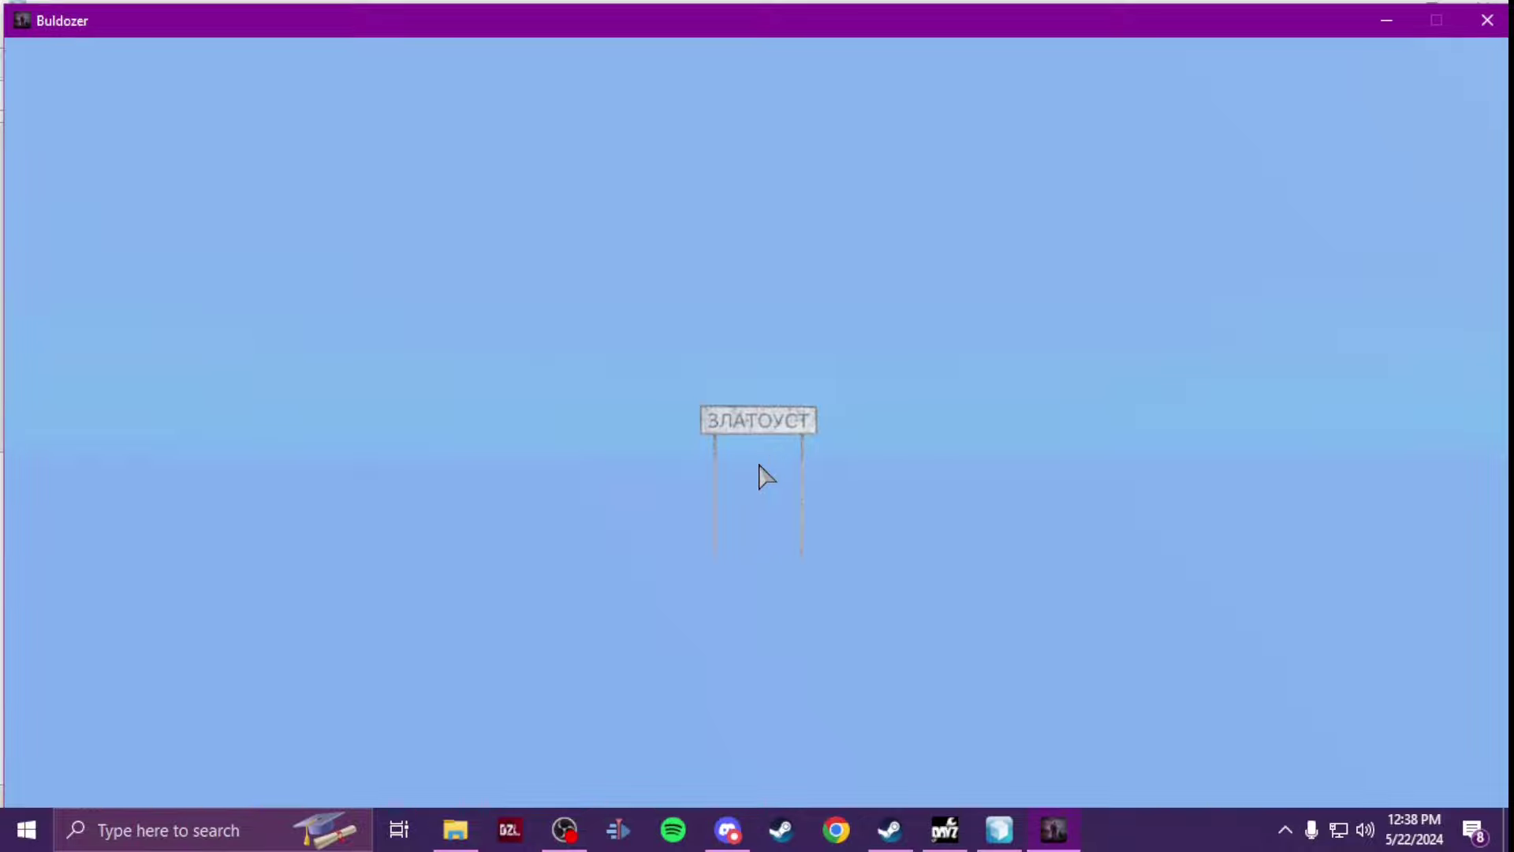
pyautogui.scroll(5, 759, 464)
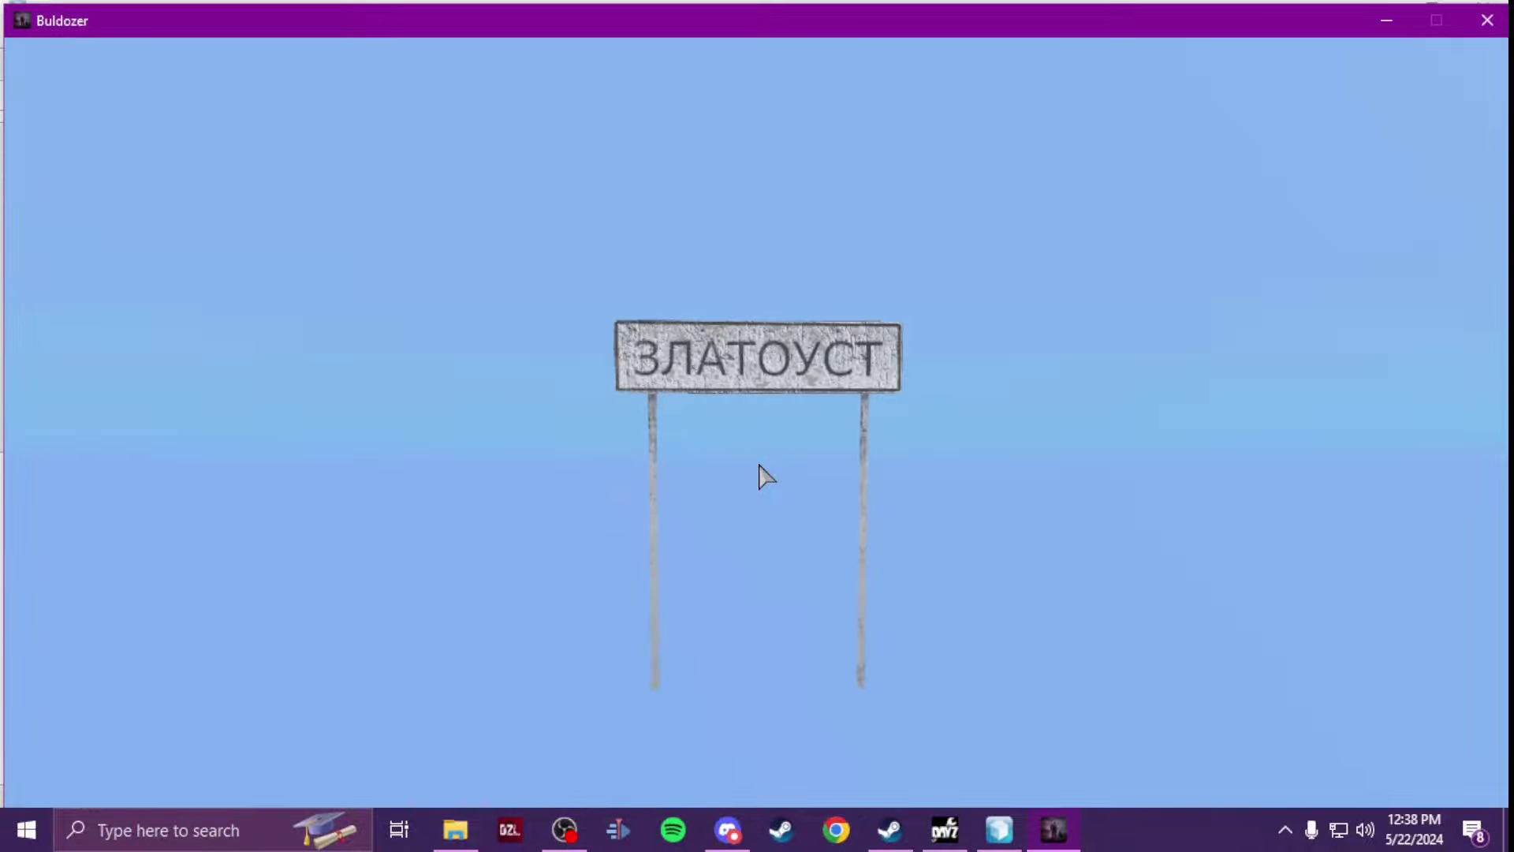
pyautogui.scroll(1, 760, 465)
pyautogui.moveTo(761, 465); pyautogui.dragTo(765, 465, button='middle')
pyautogui.scroll(1, 759, 465)
pyautogui.hotkey('alt', 'Tab')
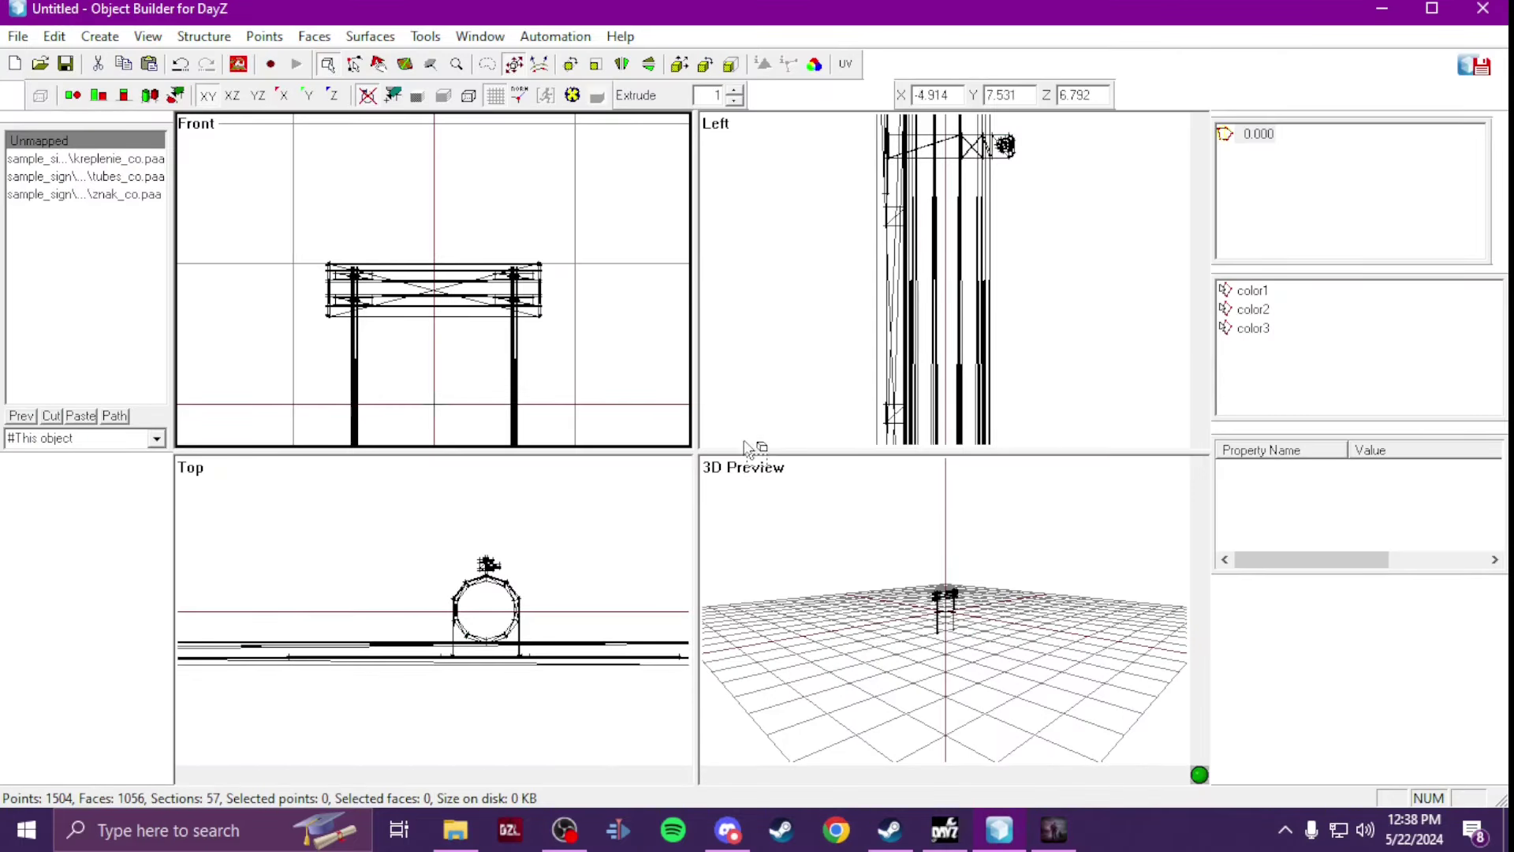
# Step: Begin creating a proxy and browse to the P:\DZ\structures\signs\settlements folder for its model
pyautogui.scroll(-1, 403, 371)
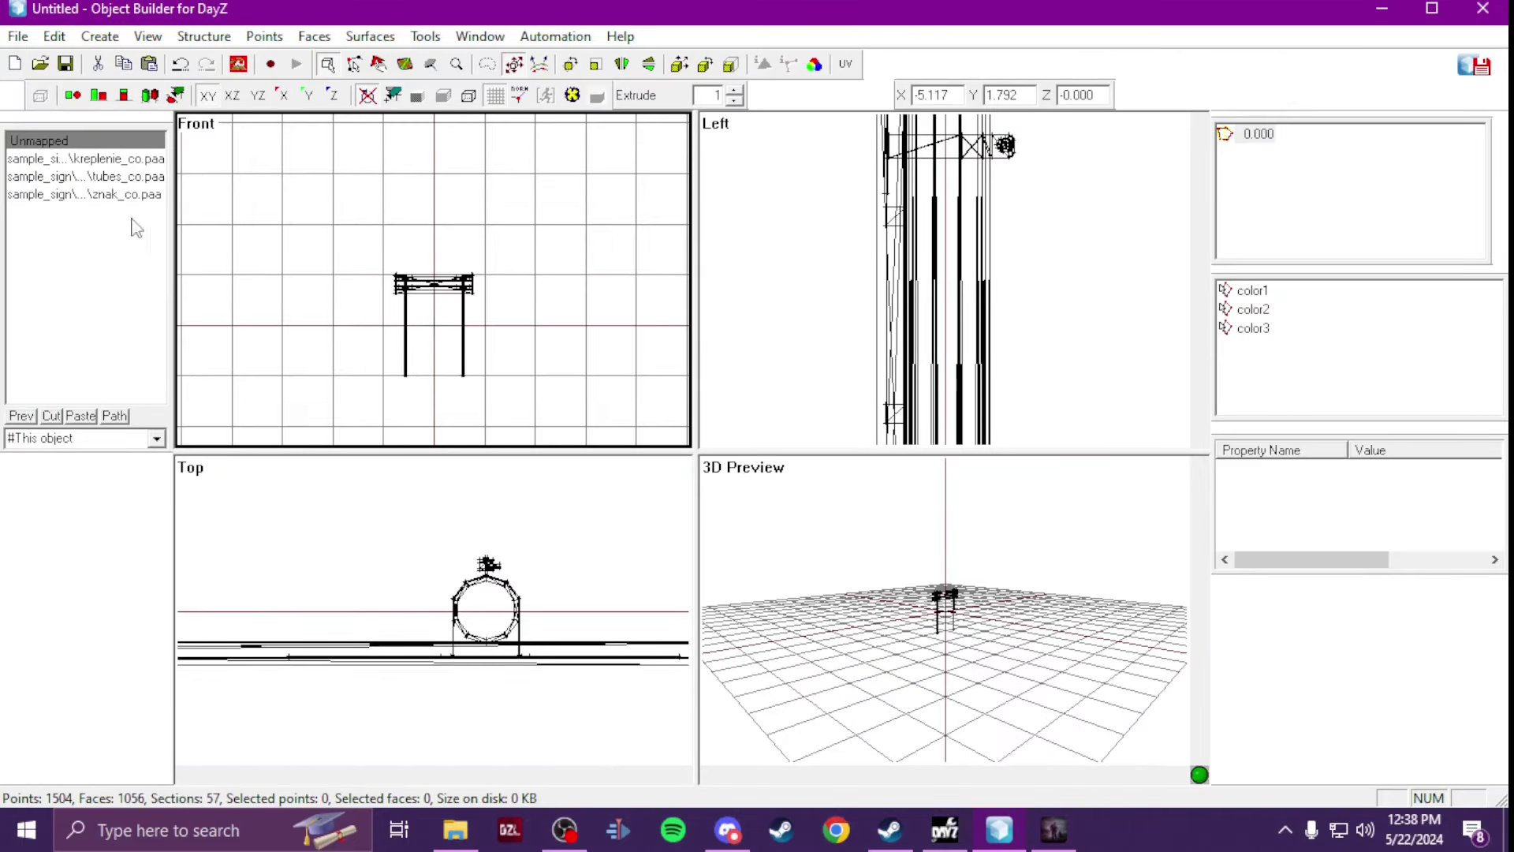
pyautogui.click(101, 36)
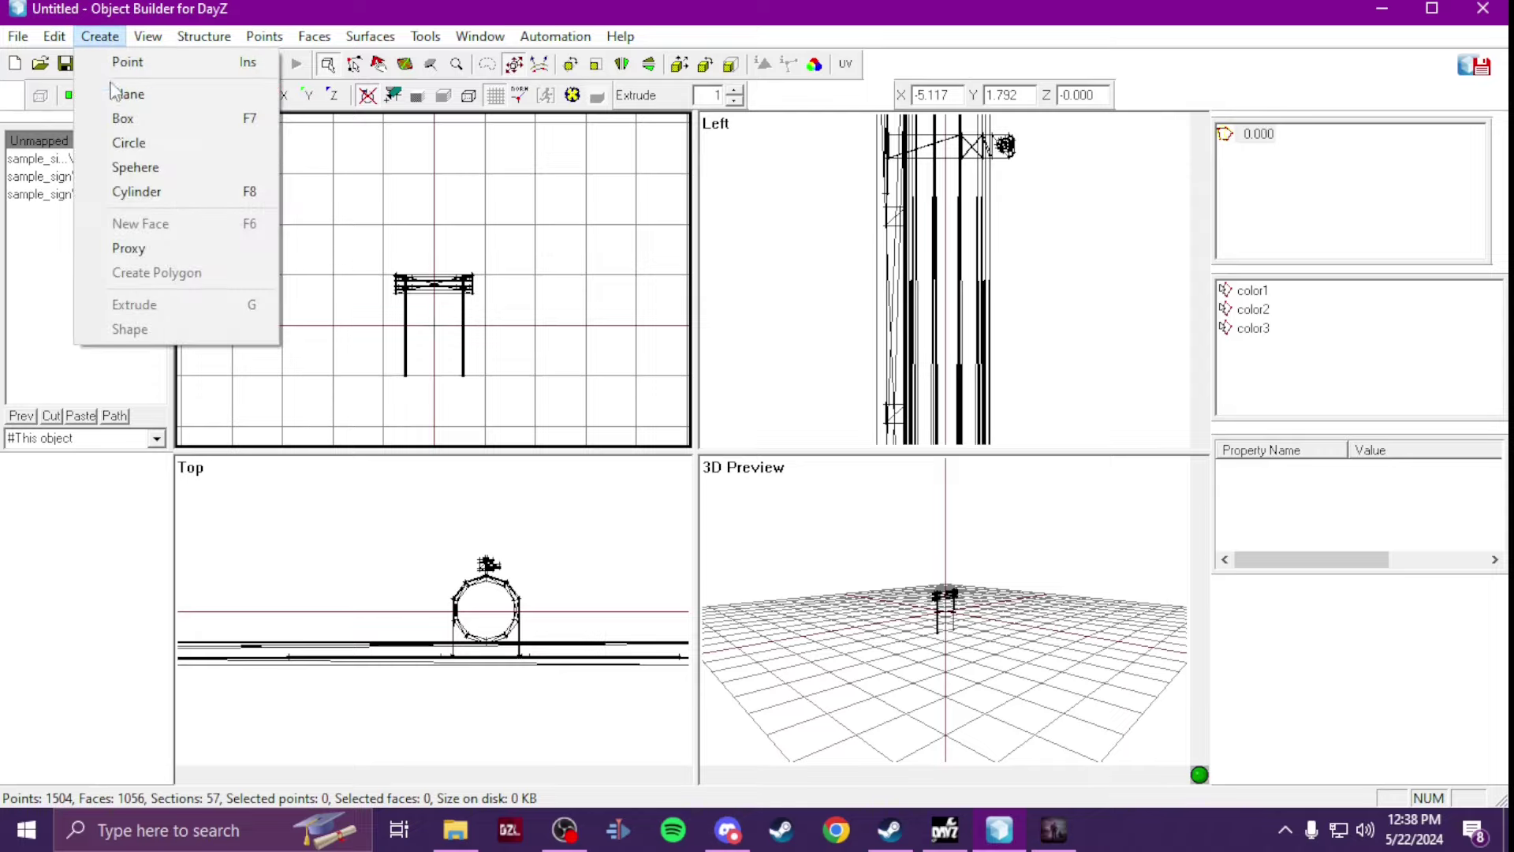
pyautogui.click(130, 248)
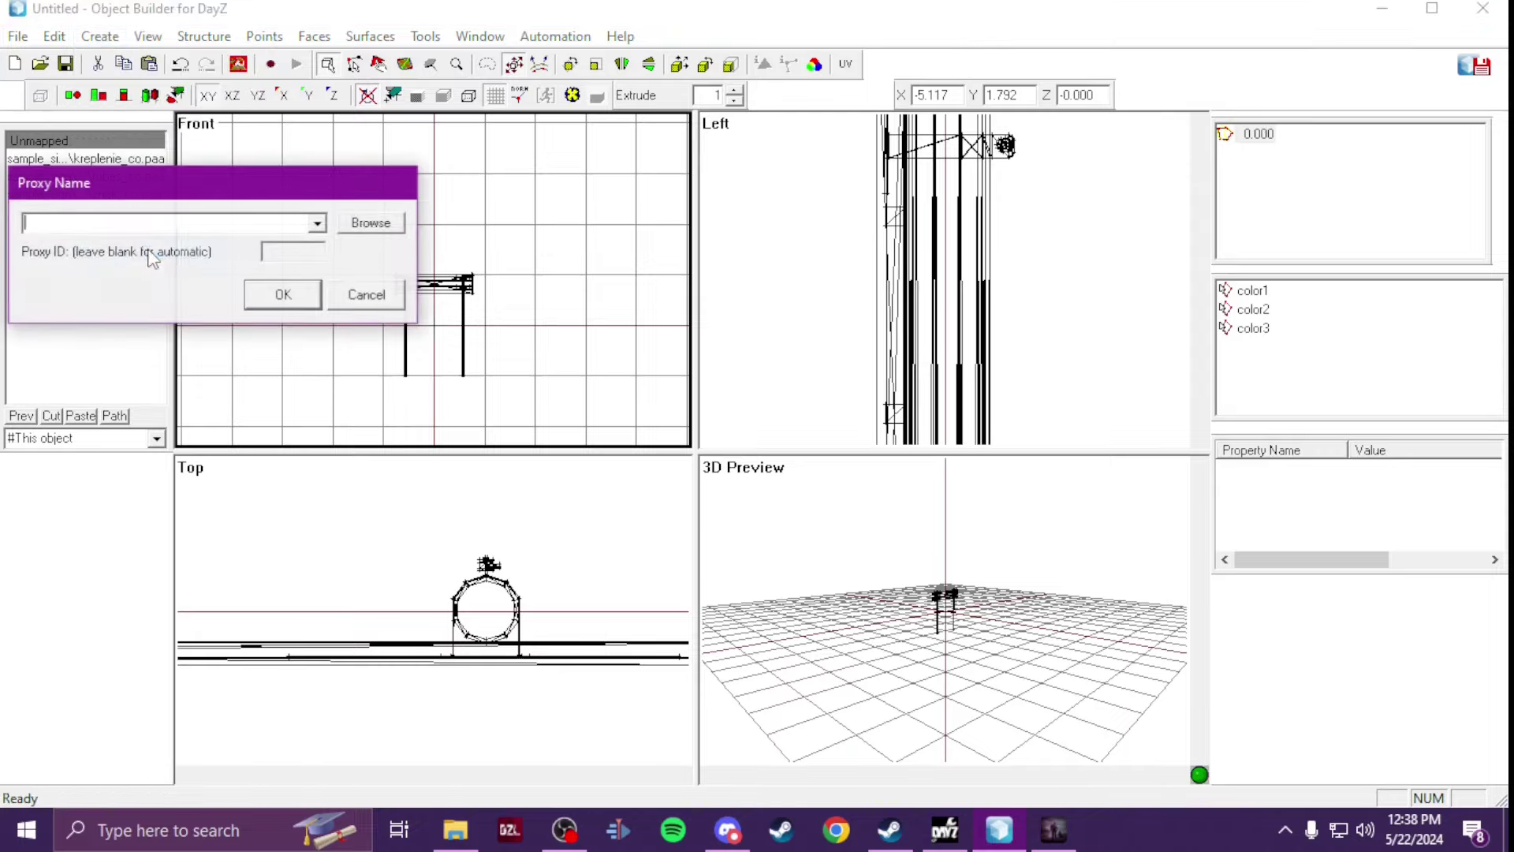
pyautogui.click(371, 224)
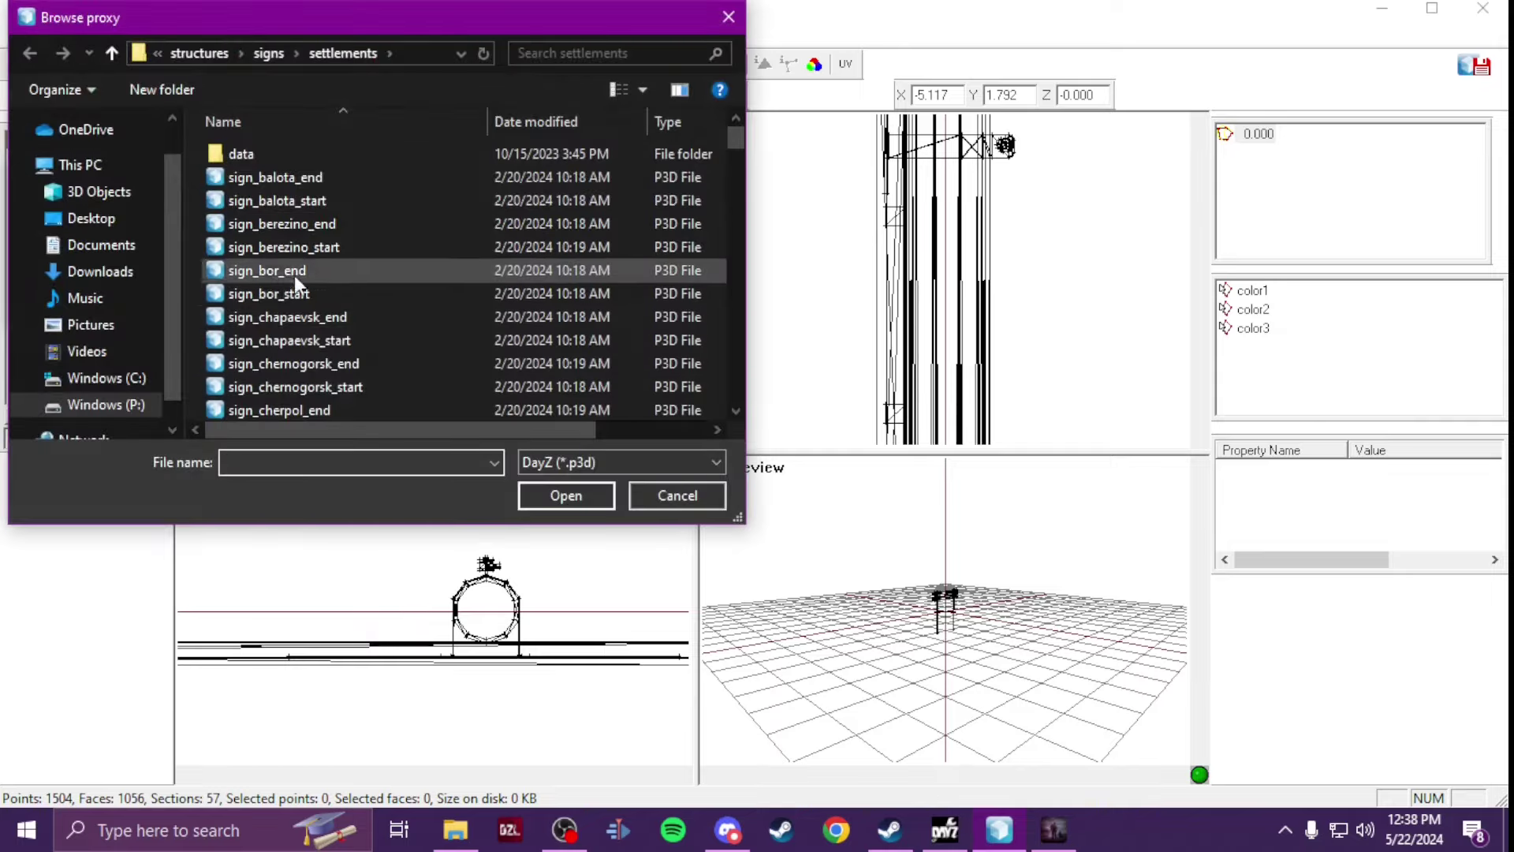
pyautogui.click(123, 412)
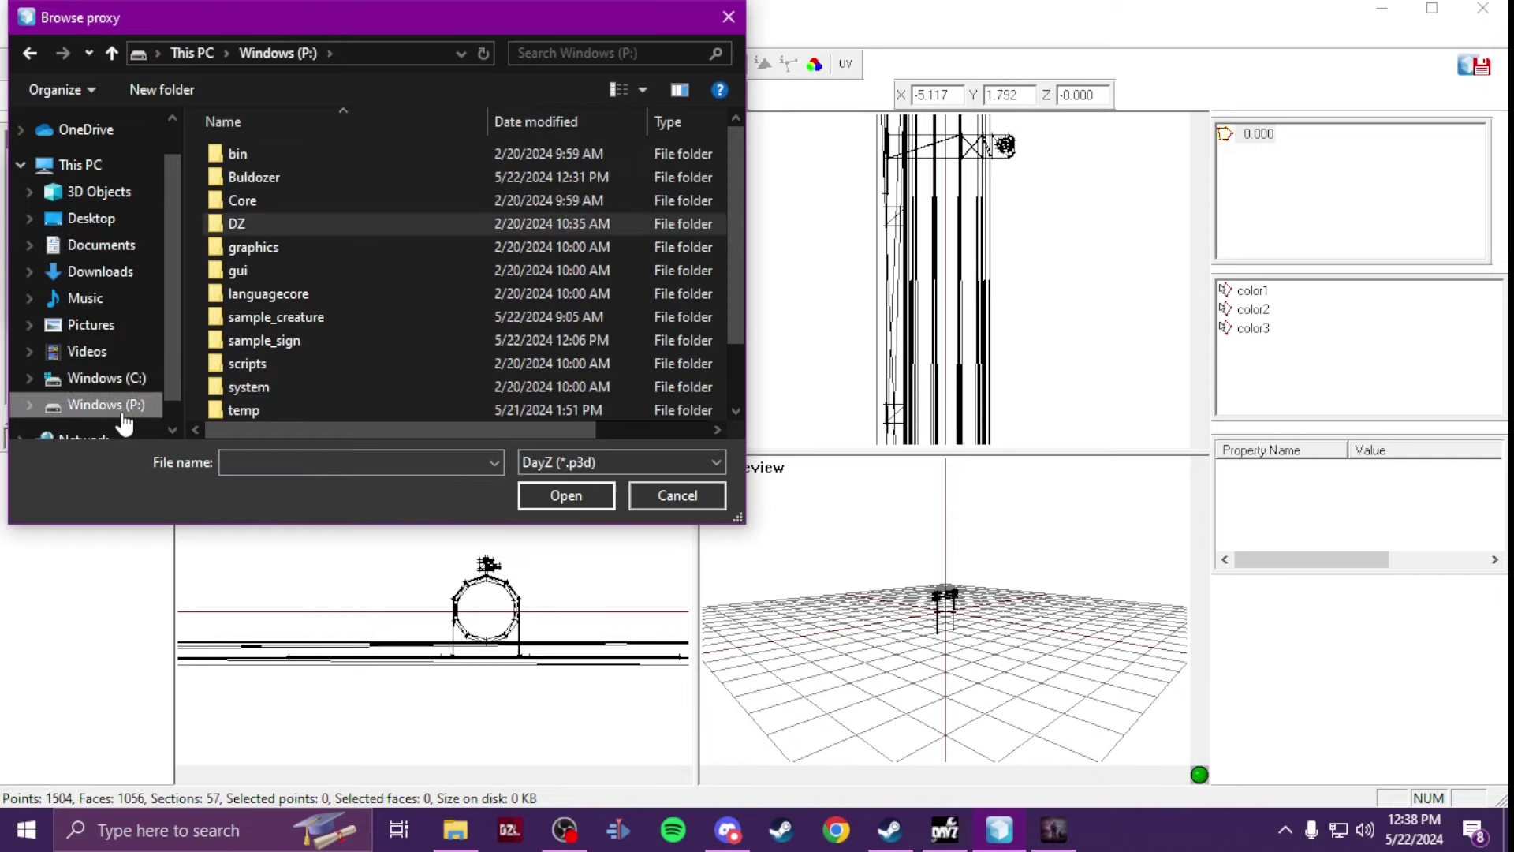
pyautogui.doubleClick(295, 228)
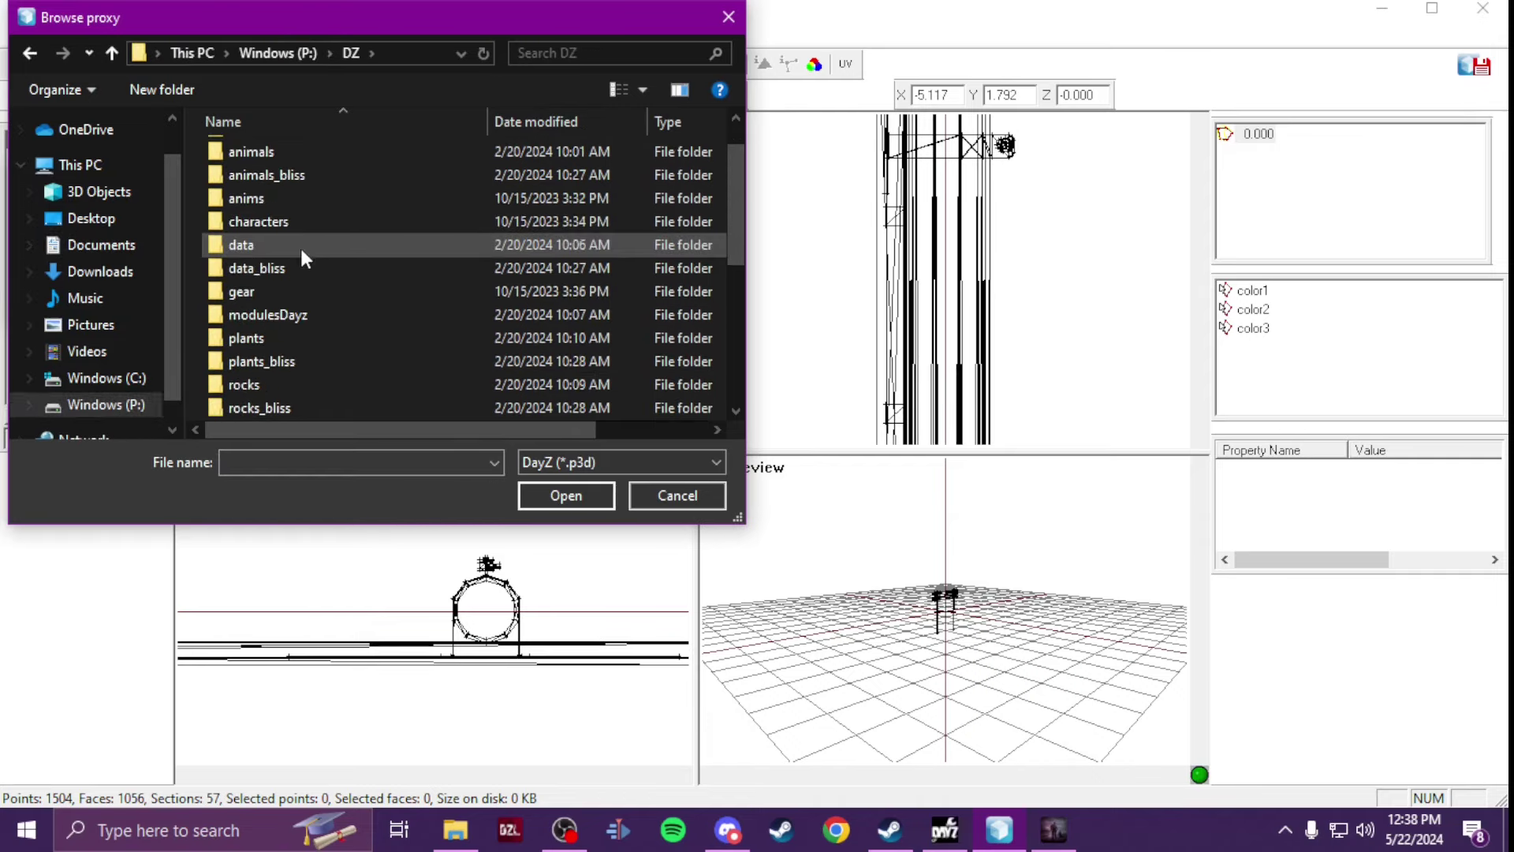
pyautogui.scroll(-1, 303, 264)
pyautogui.scroll(-2, 282, 303)
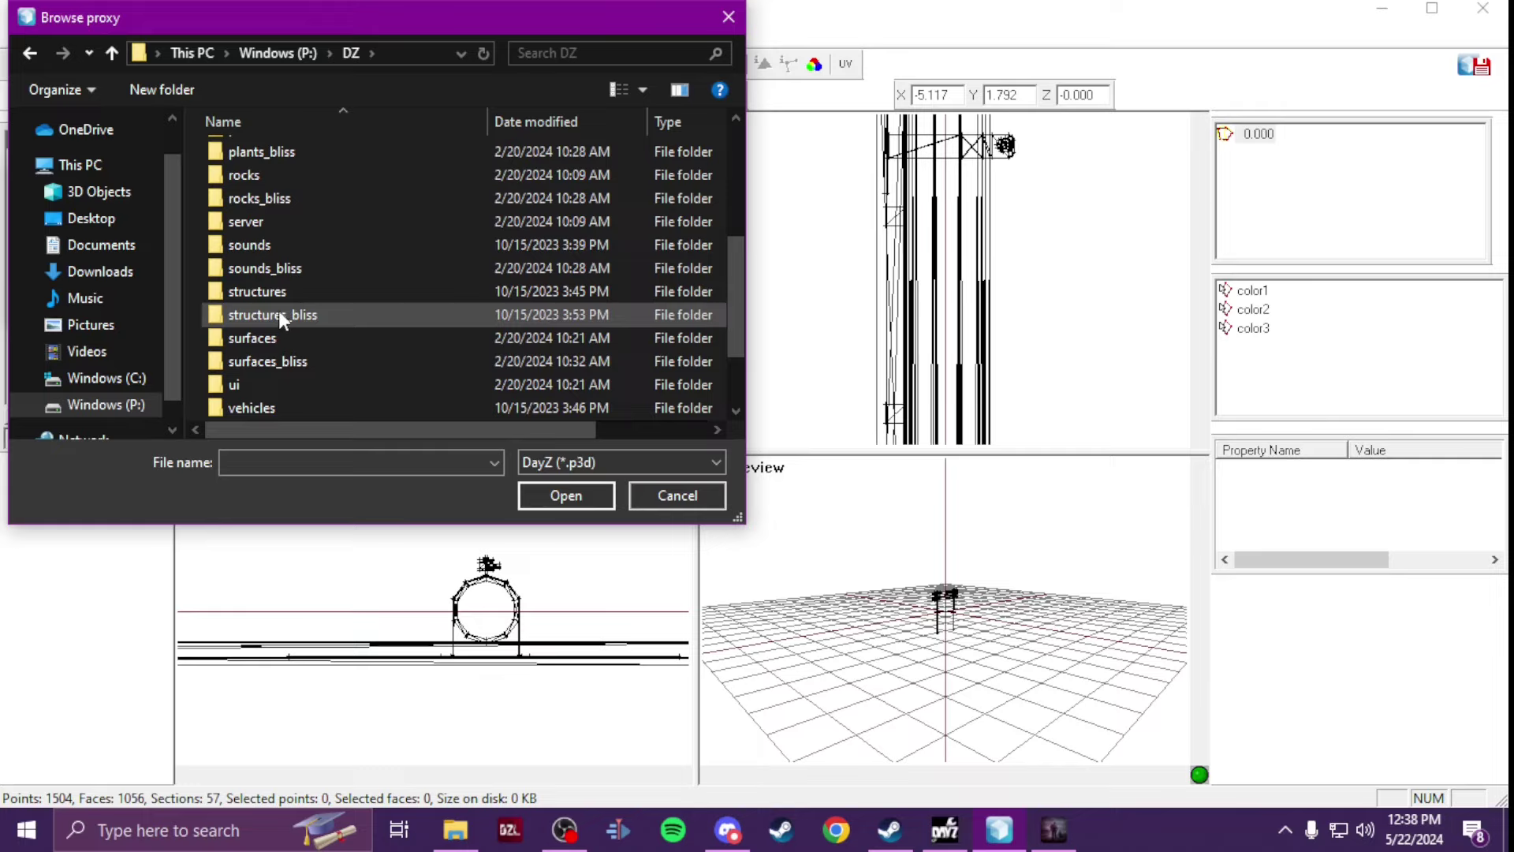
pyautogui.doubleClick(283, 294)
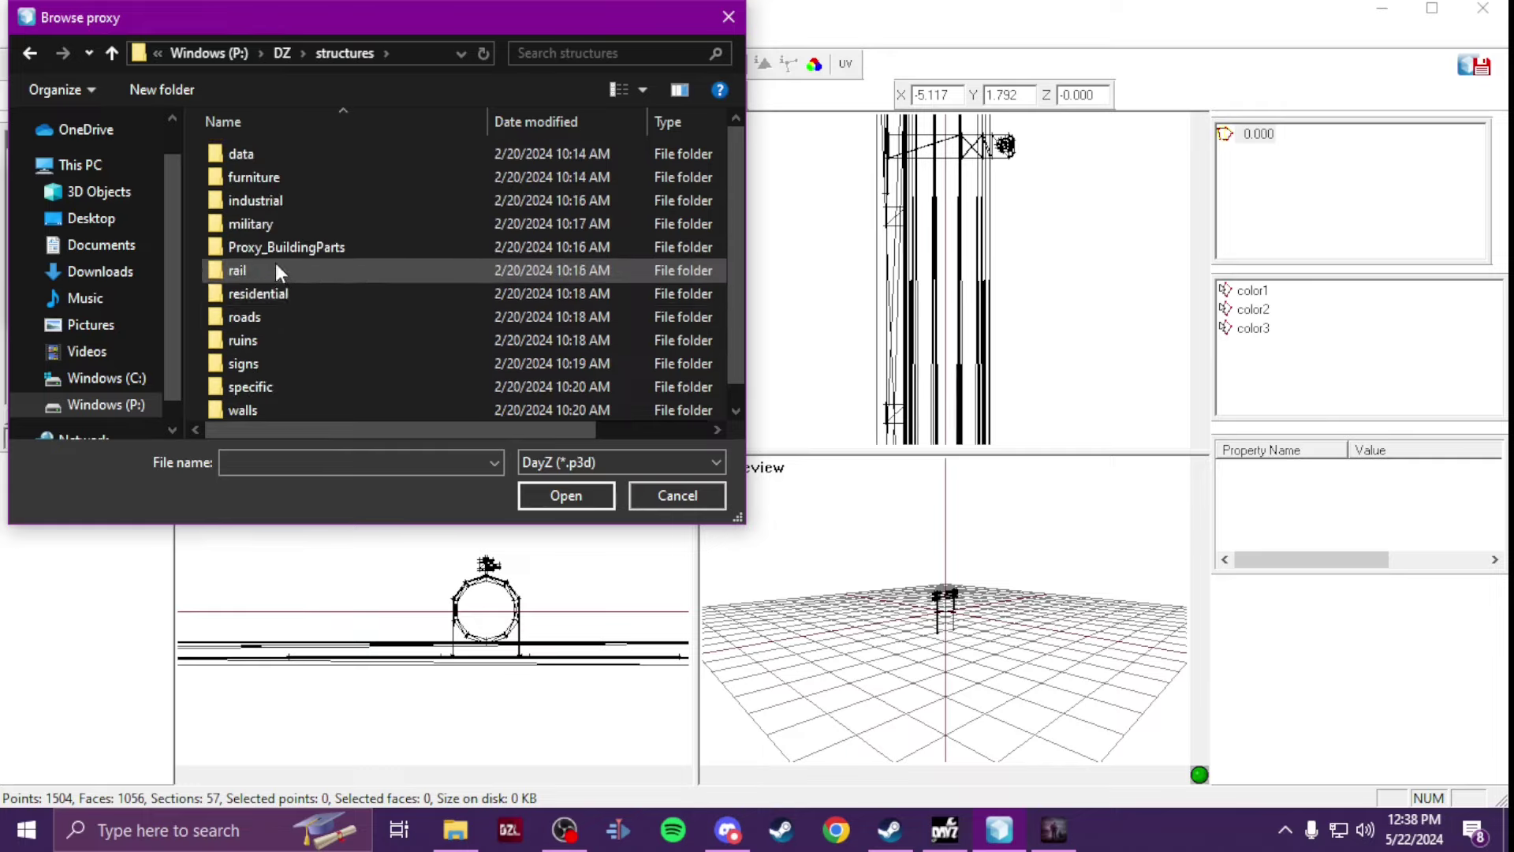
pyautogui.doubleClick(283, 363)
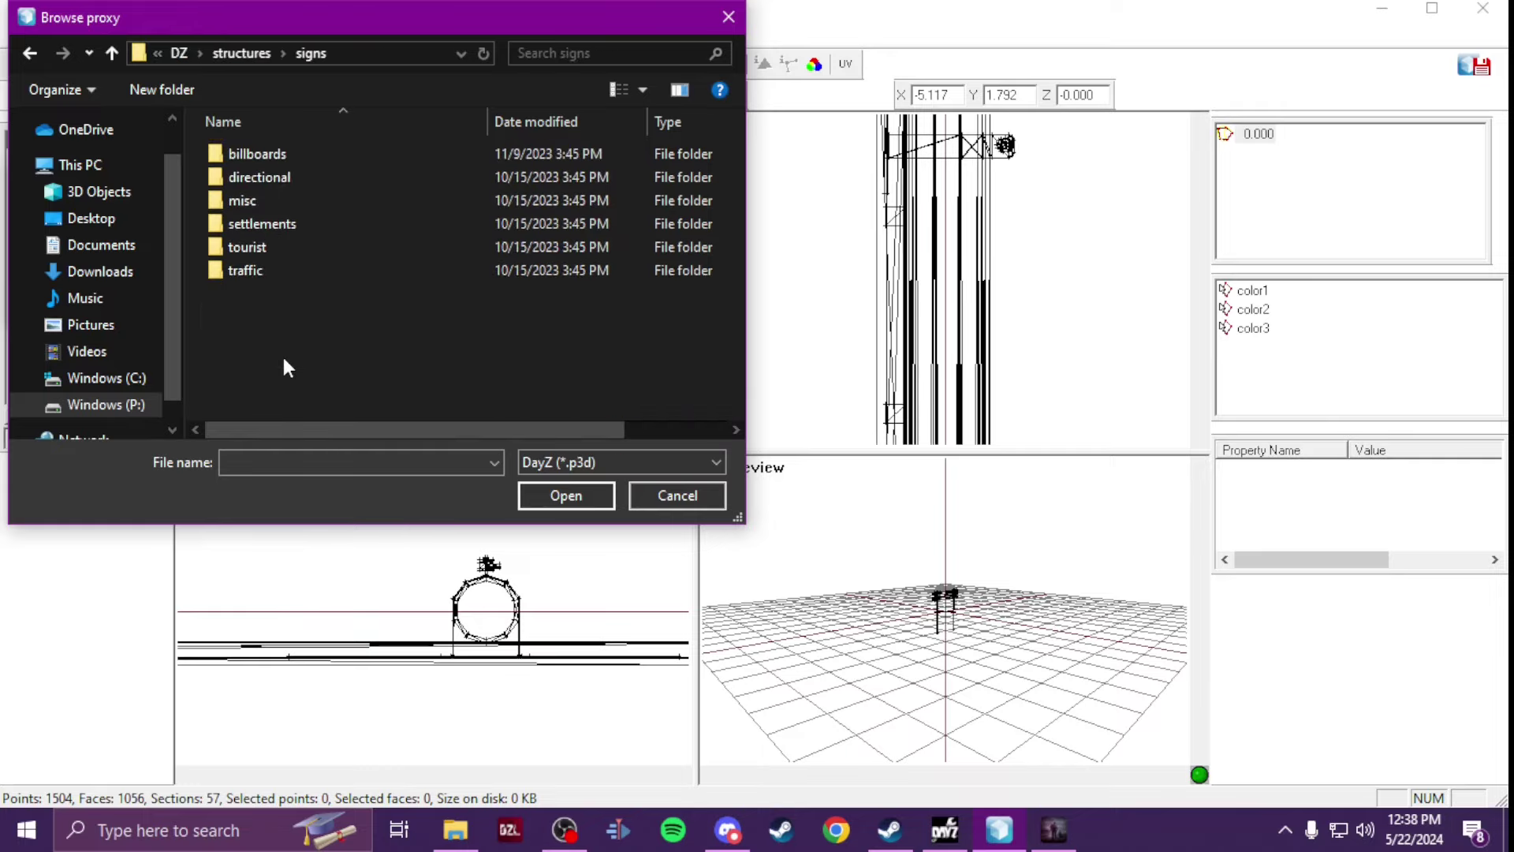
pyautogui.doubleClick(286, 224)
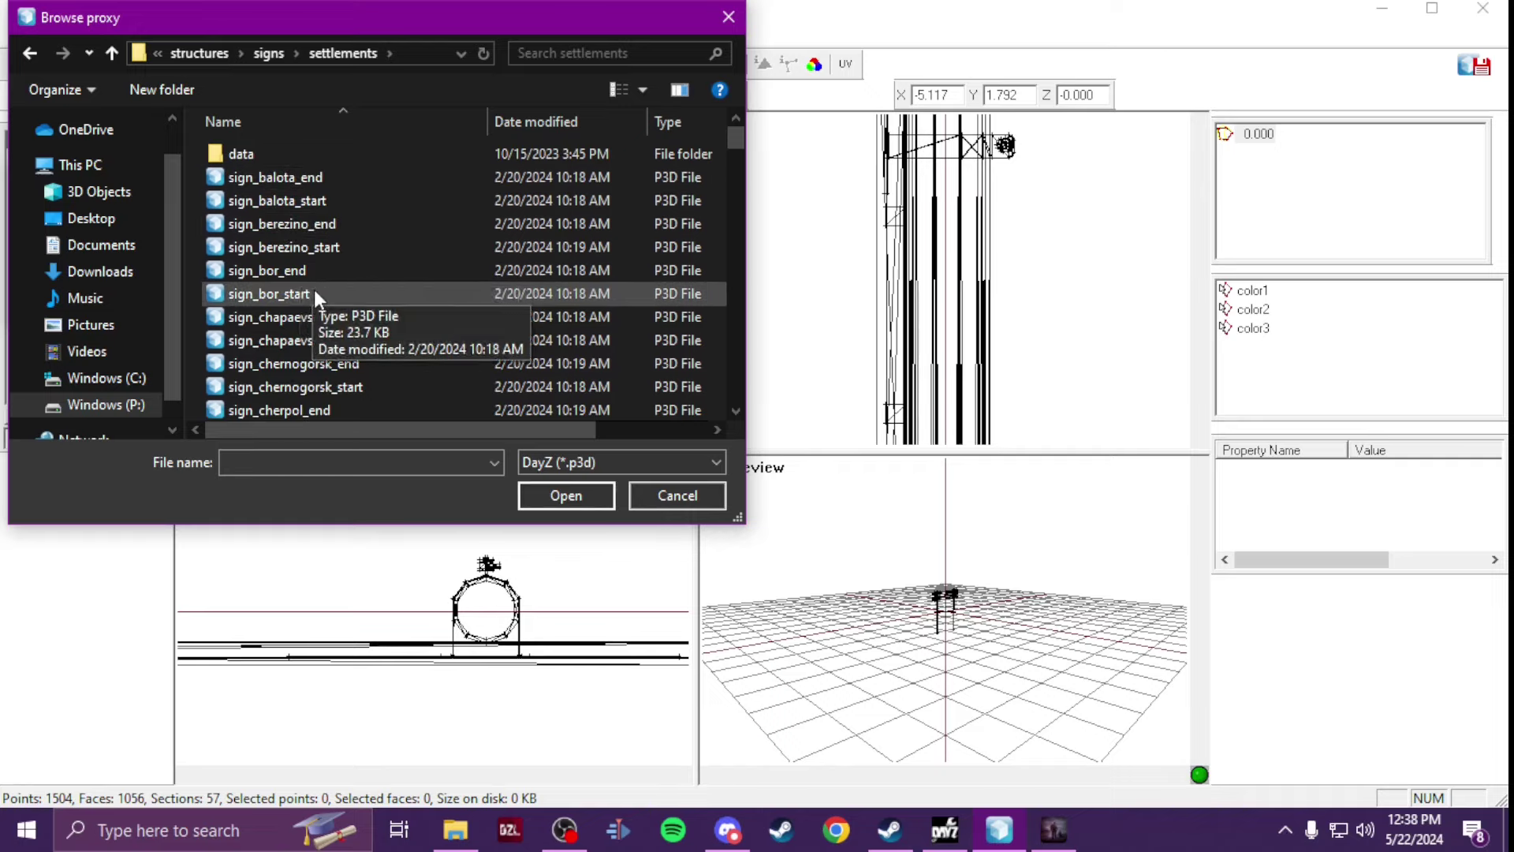
# Step: Choose sign_balota_start as the proxy model and insert it with an automatic proxy ID
pyautogui.click(322, 192)
pyautogui.doubleClick(322, 200)
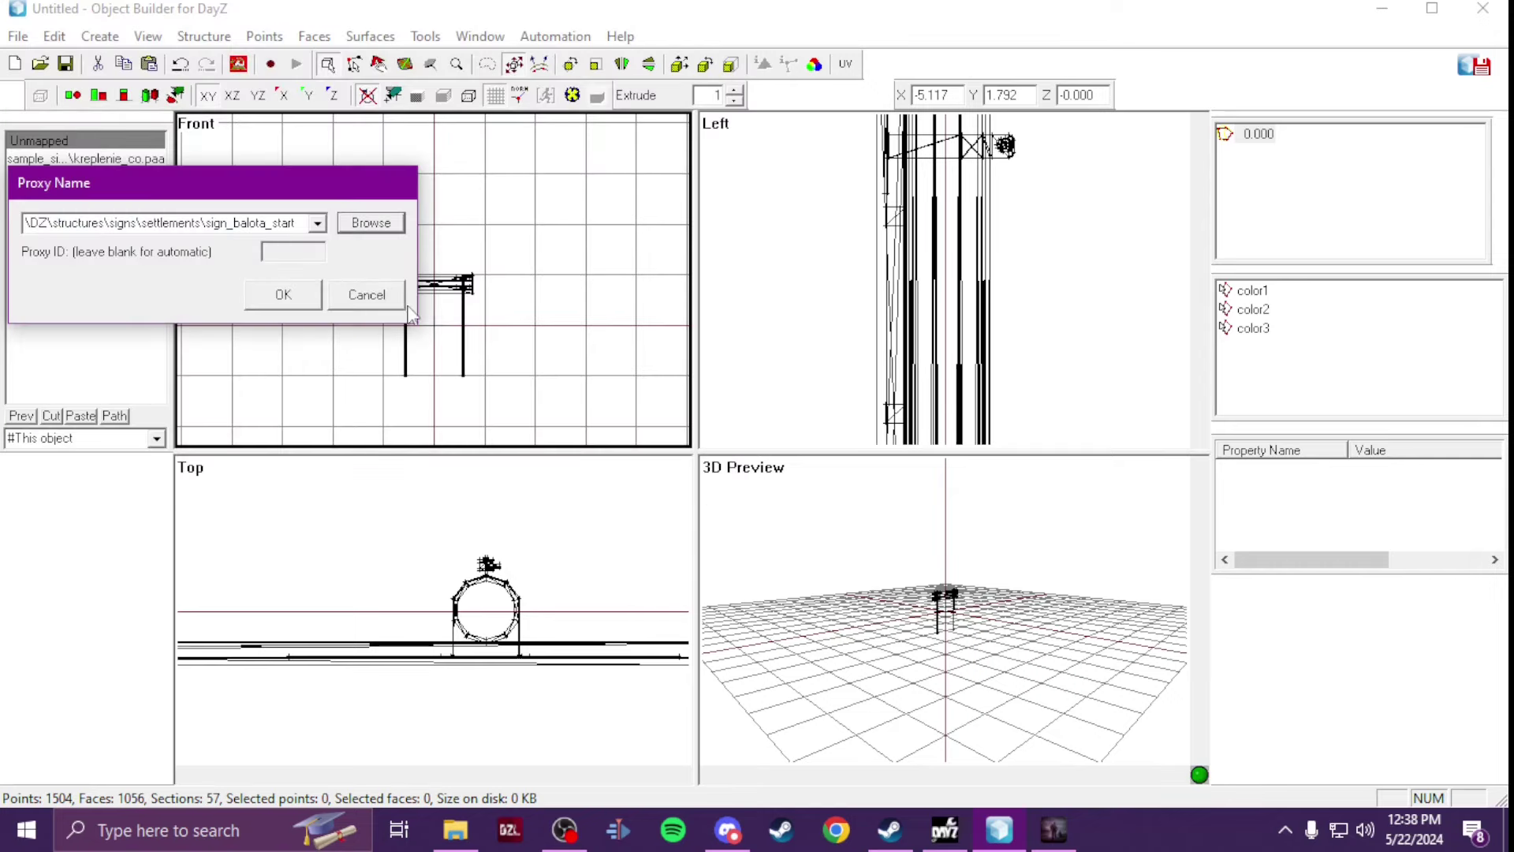
pyautogui.click(282, 295)
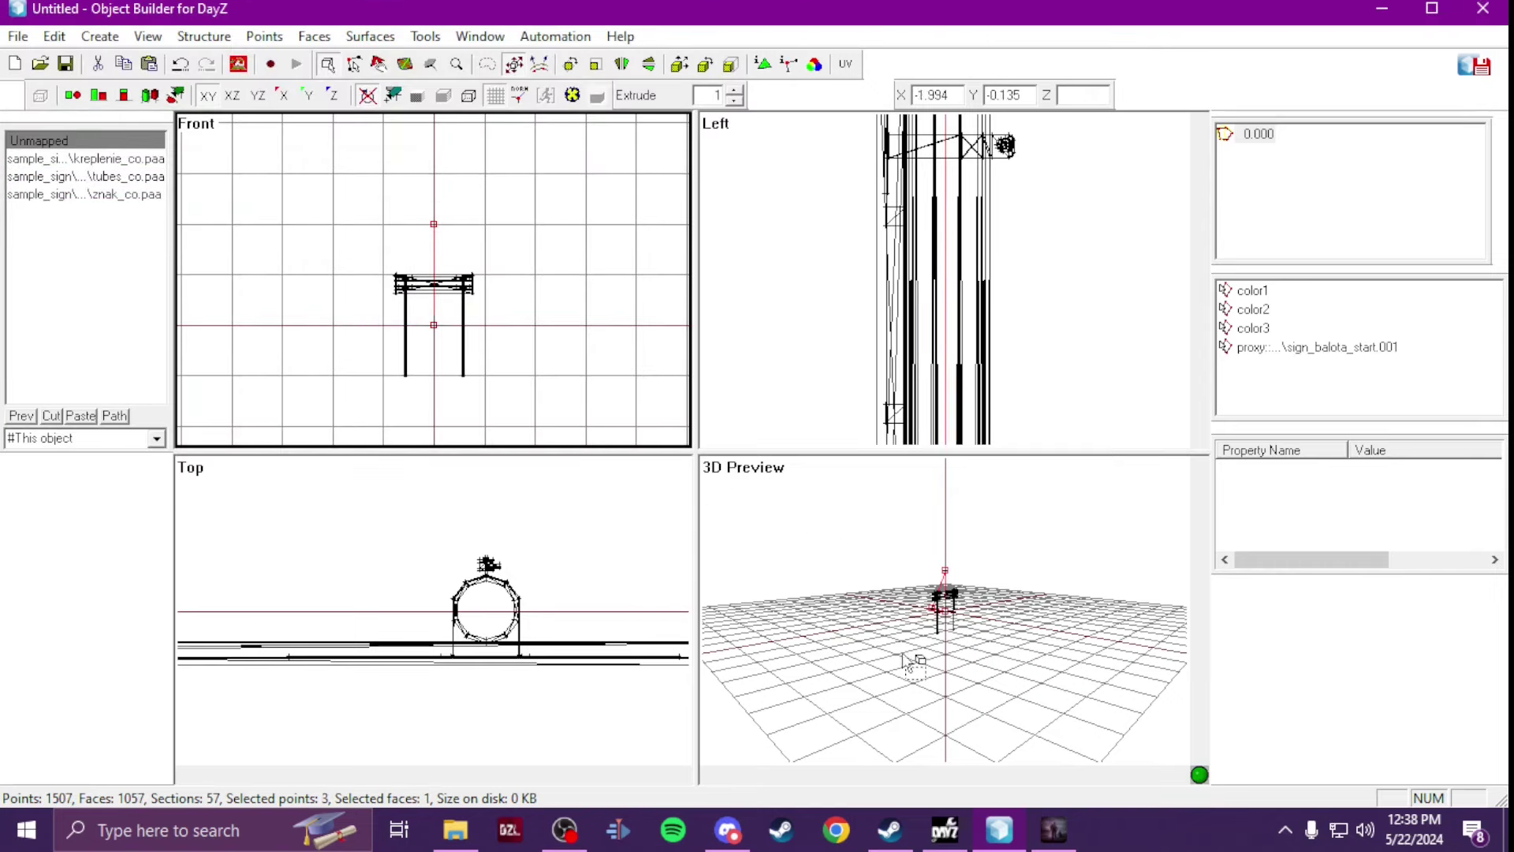
# Step: Compare the imported sign's size and height with the Balota proxy in Buldozer, then return to Object Builder
pyautogui.click(1054, 830)
pyautogui.moveTo(758, 465); pyautogui.dragTo(756, 465)
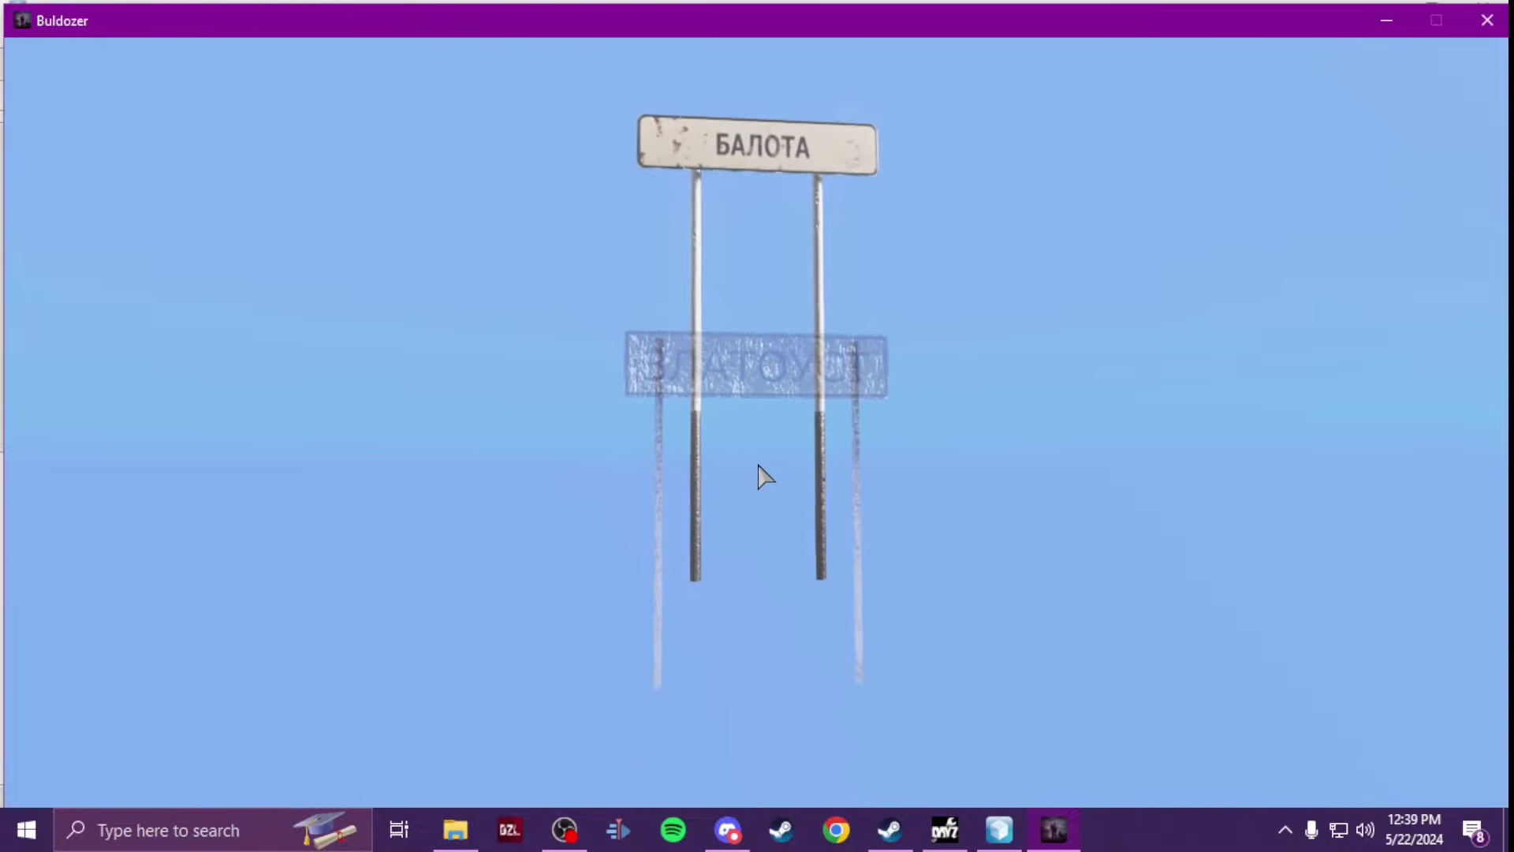
pyautogui.hotkey('alt', 'Tab')
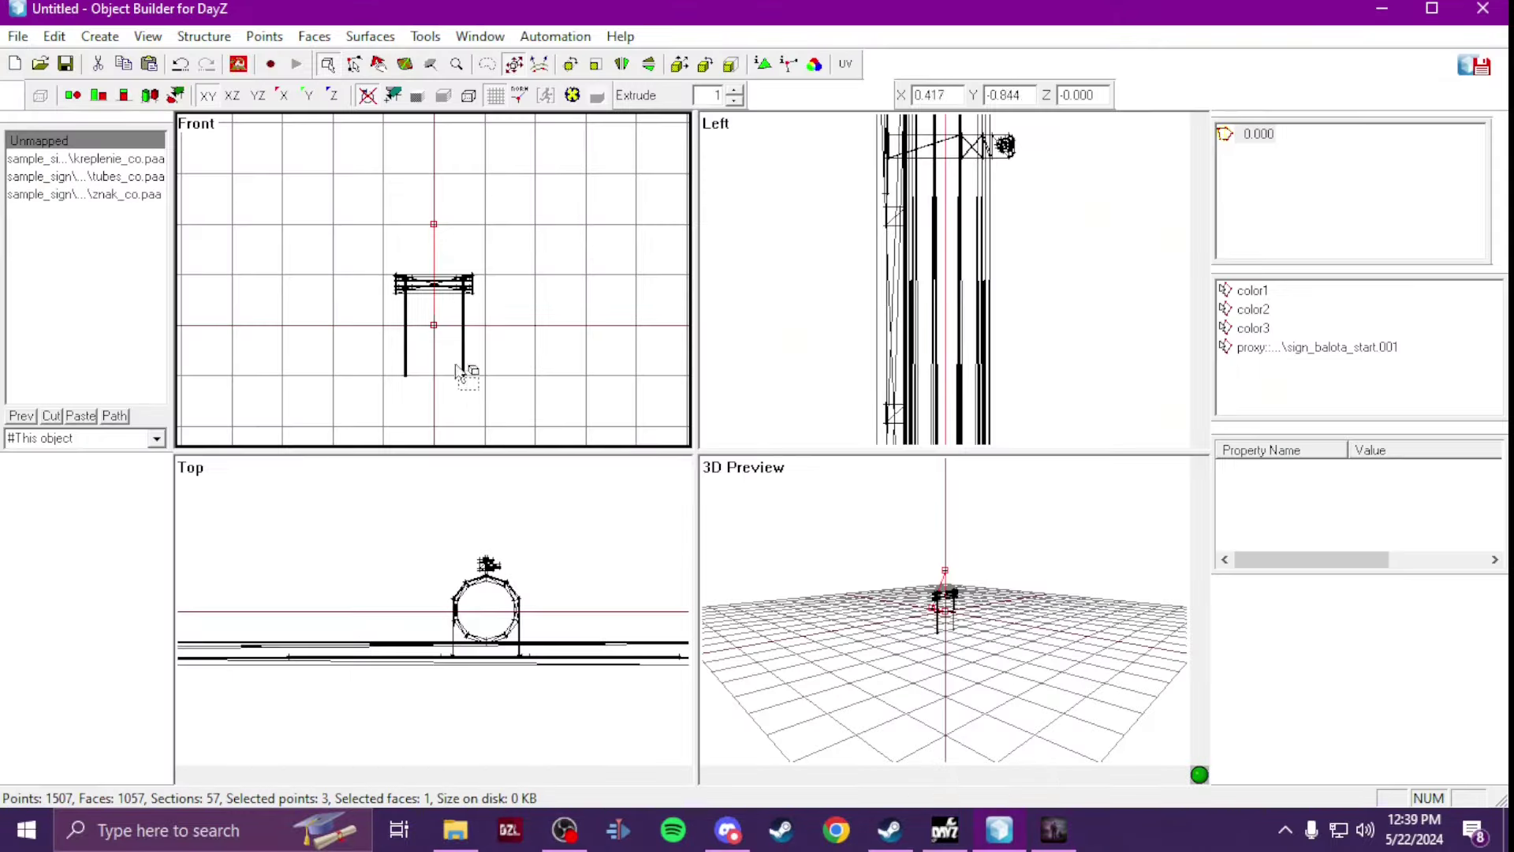
# Step: Select color1, color2 and color3, raise the whole sign to put its post bases at ground level, and check it in Buldozer
pyautogui.click(1252, 291)
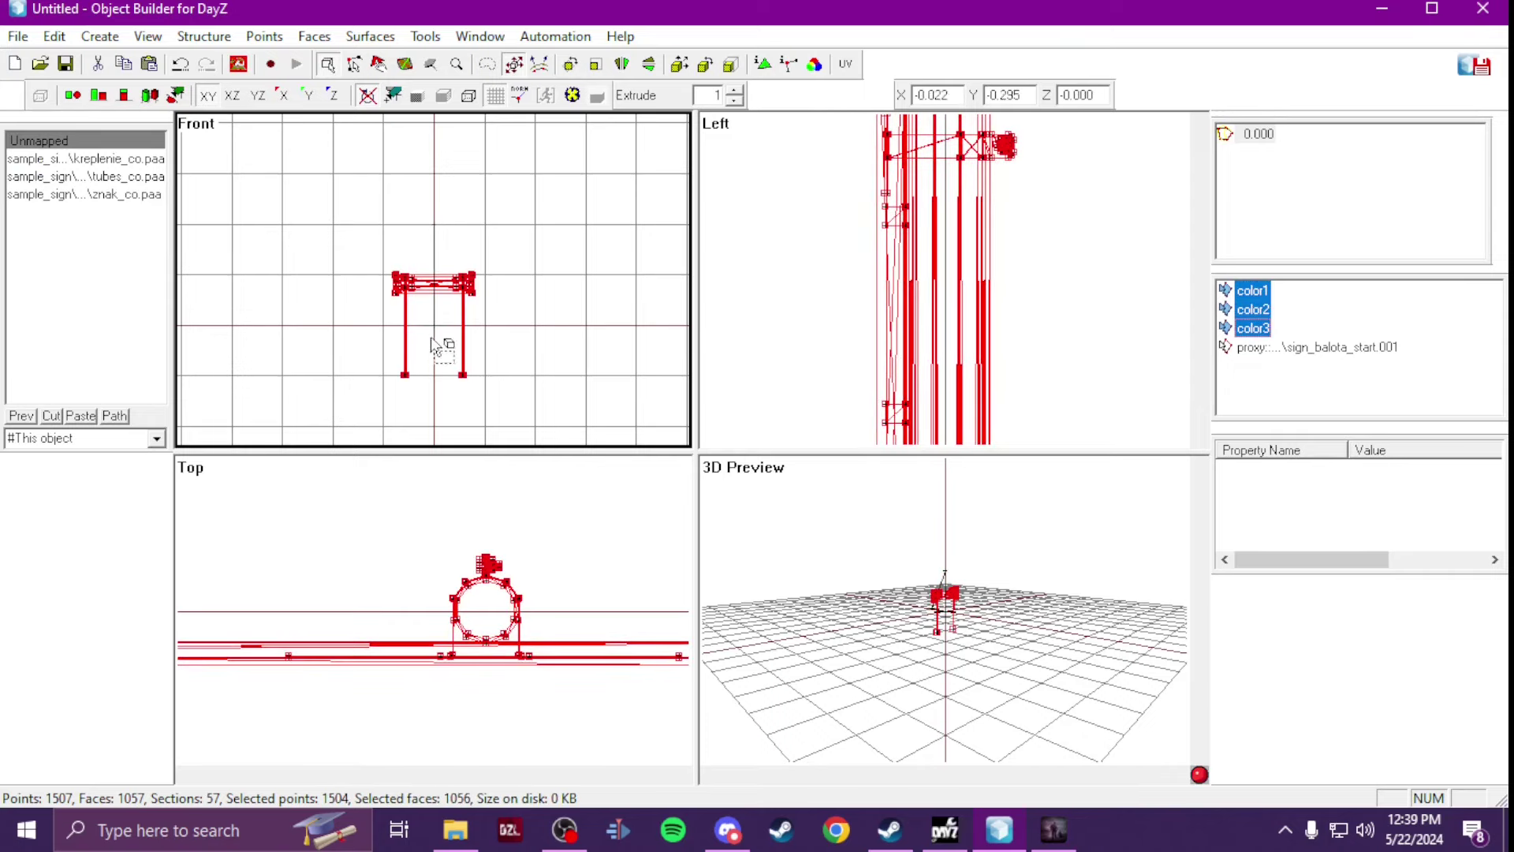
pyautogui.scroll(5, 429, 342)
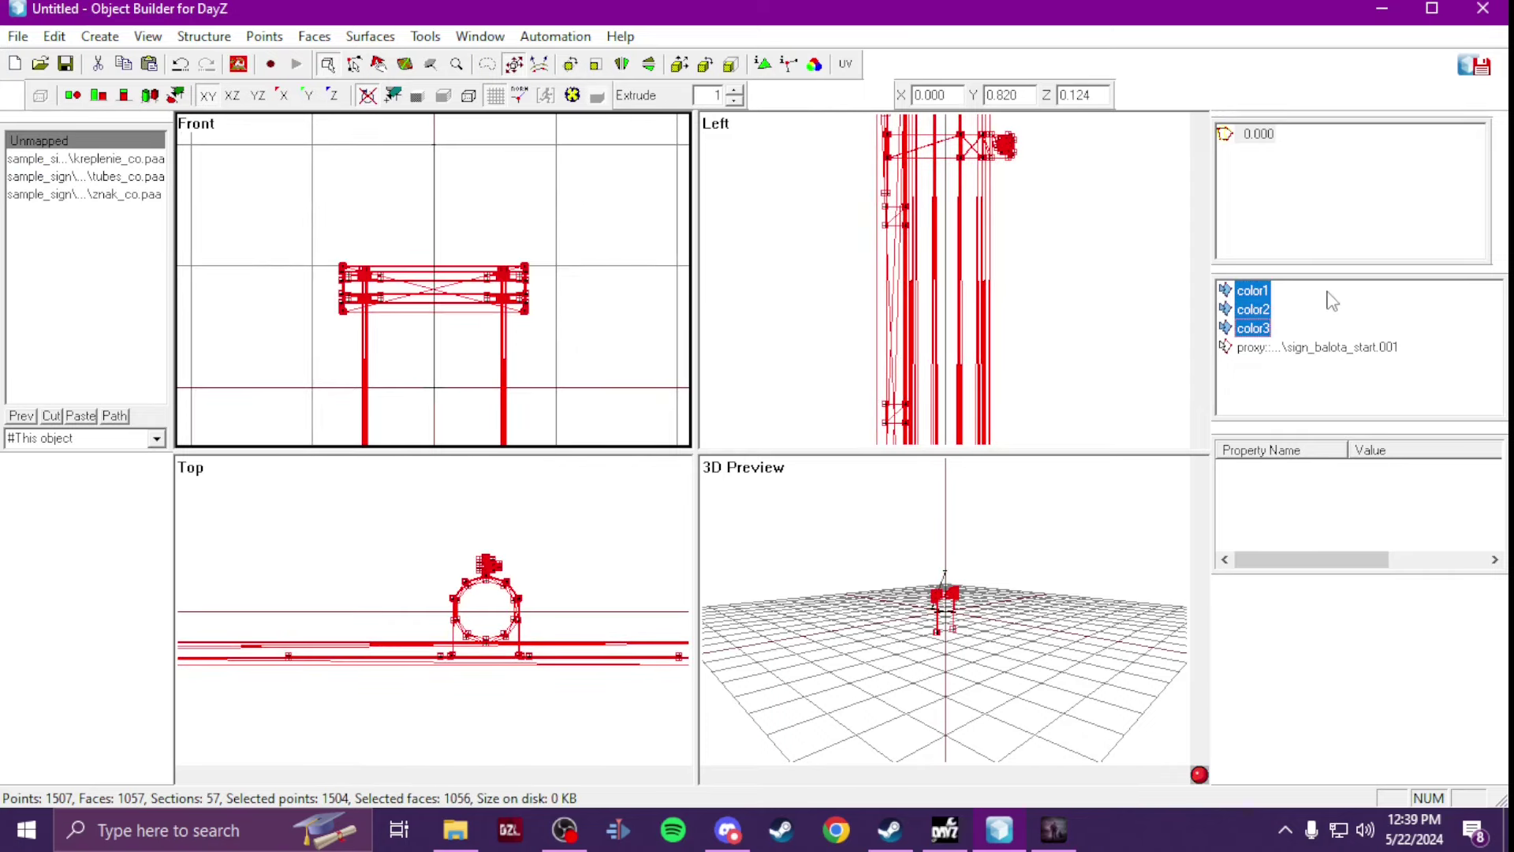
pyautogui.scroll(-3, 436, 363)
pyautogui.keyDown('shift'); pyautogui.moveTo(439, 362); pyautogui.dragTo(431, 269); pyautogui.keyUp('shift')
pyautogui.hotkey('ctrl', 'b')
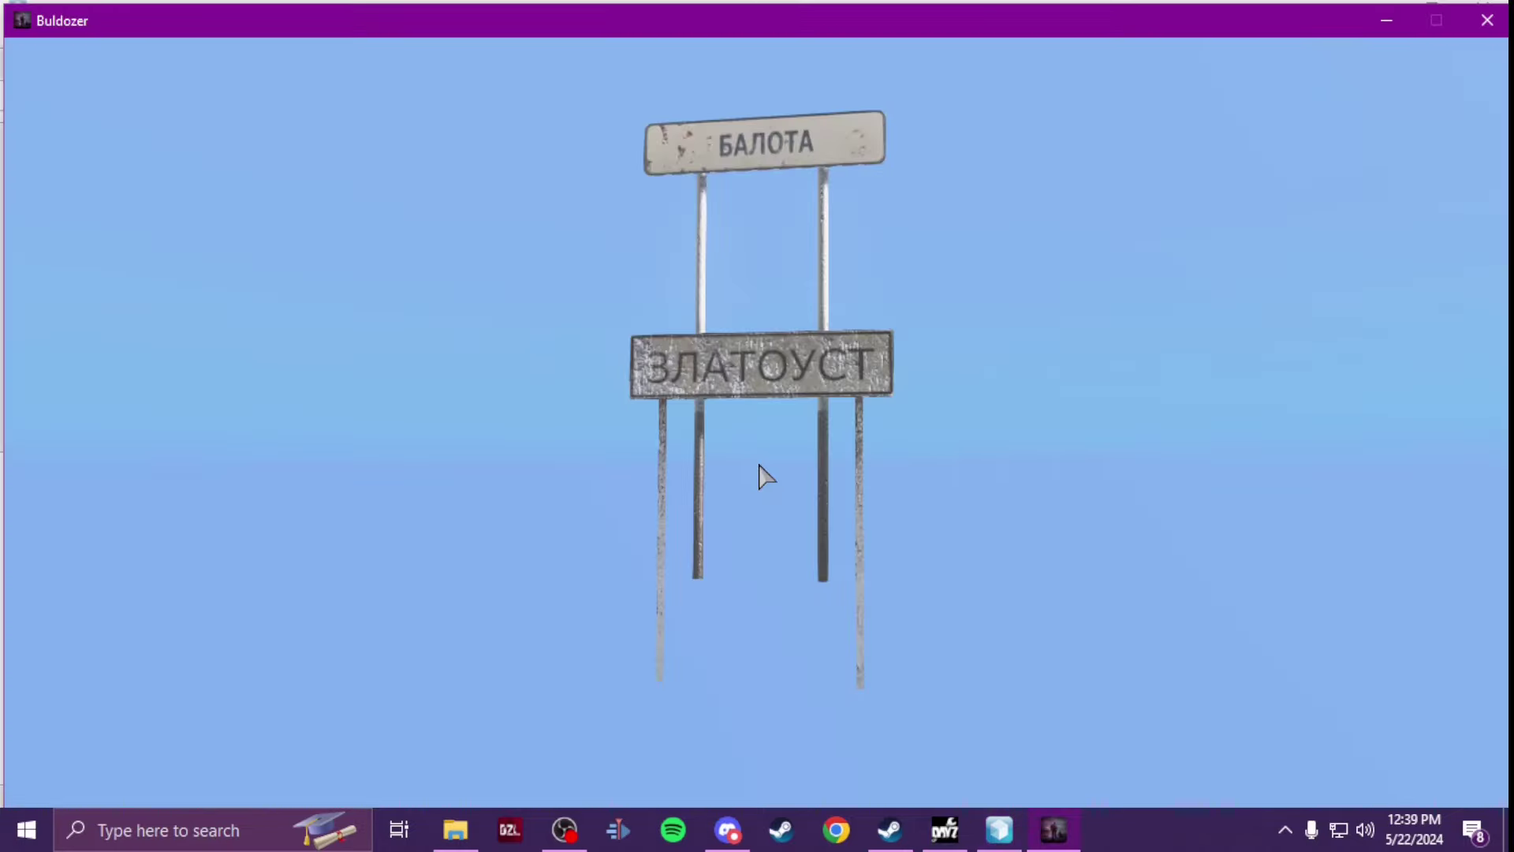
pyautogui.hotkey('alt', 'Tab')
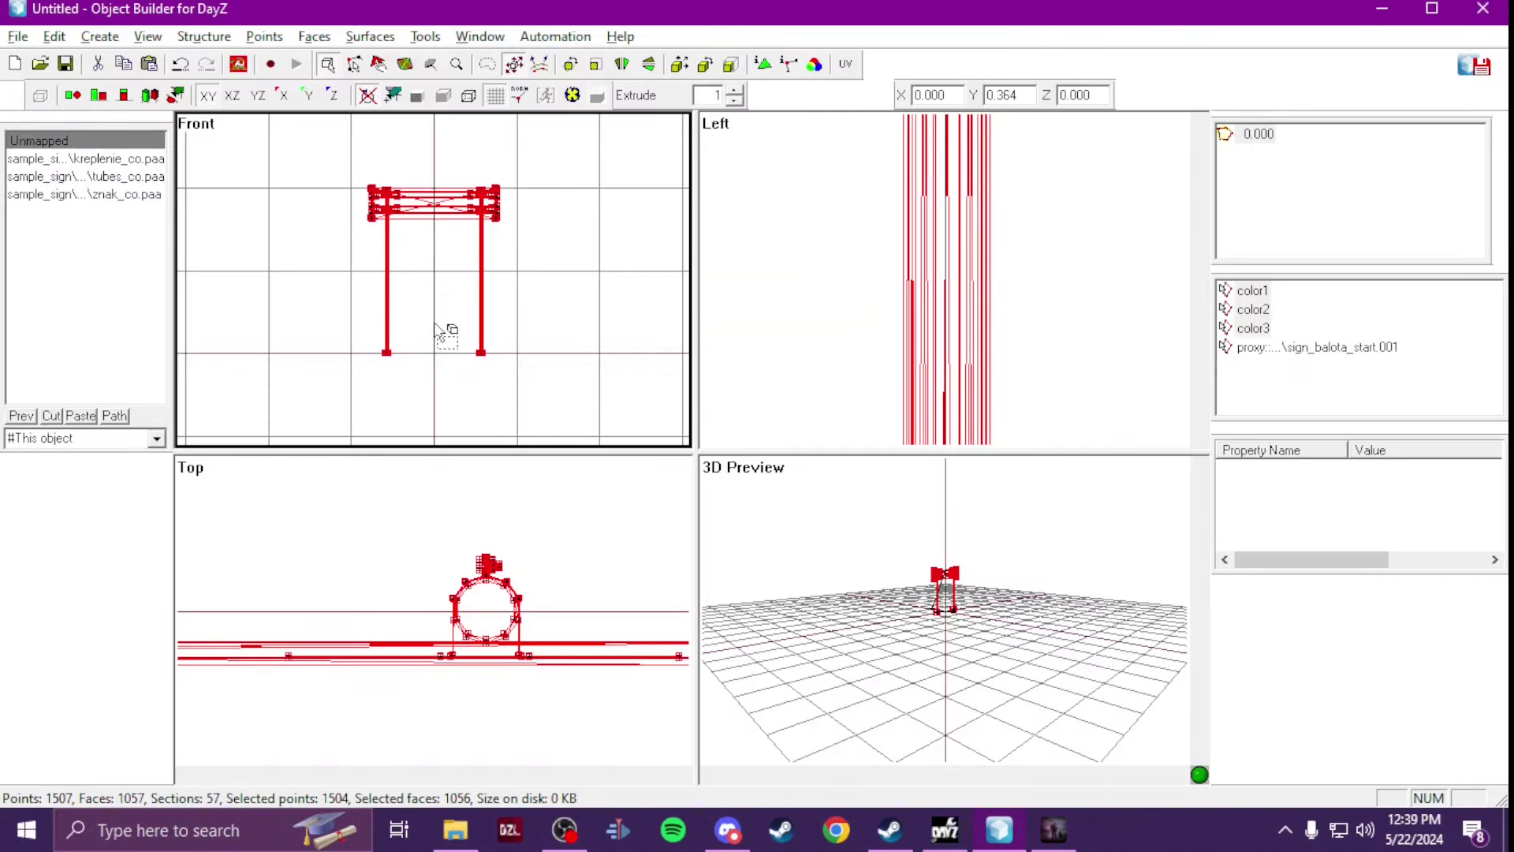
# Step: Enlarge the selected sign and raise it towards the proxy's panel height, checking each change against the proxy in Buldozer
pyautogui.keyDown('shift'); pyautogui.moveTo(433, 321); pyautogui.dragTo(425, 299); pyautogui.keyUp('shift')
pyautogui.hotkey('alt', 'Tab')
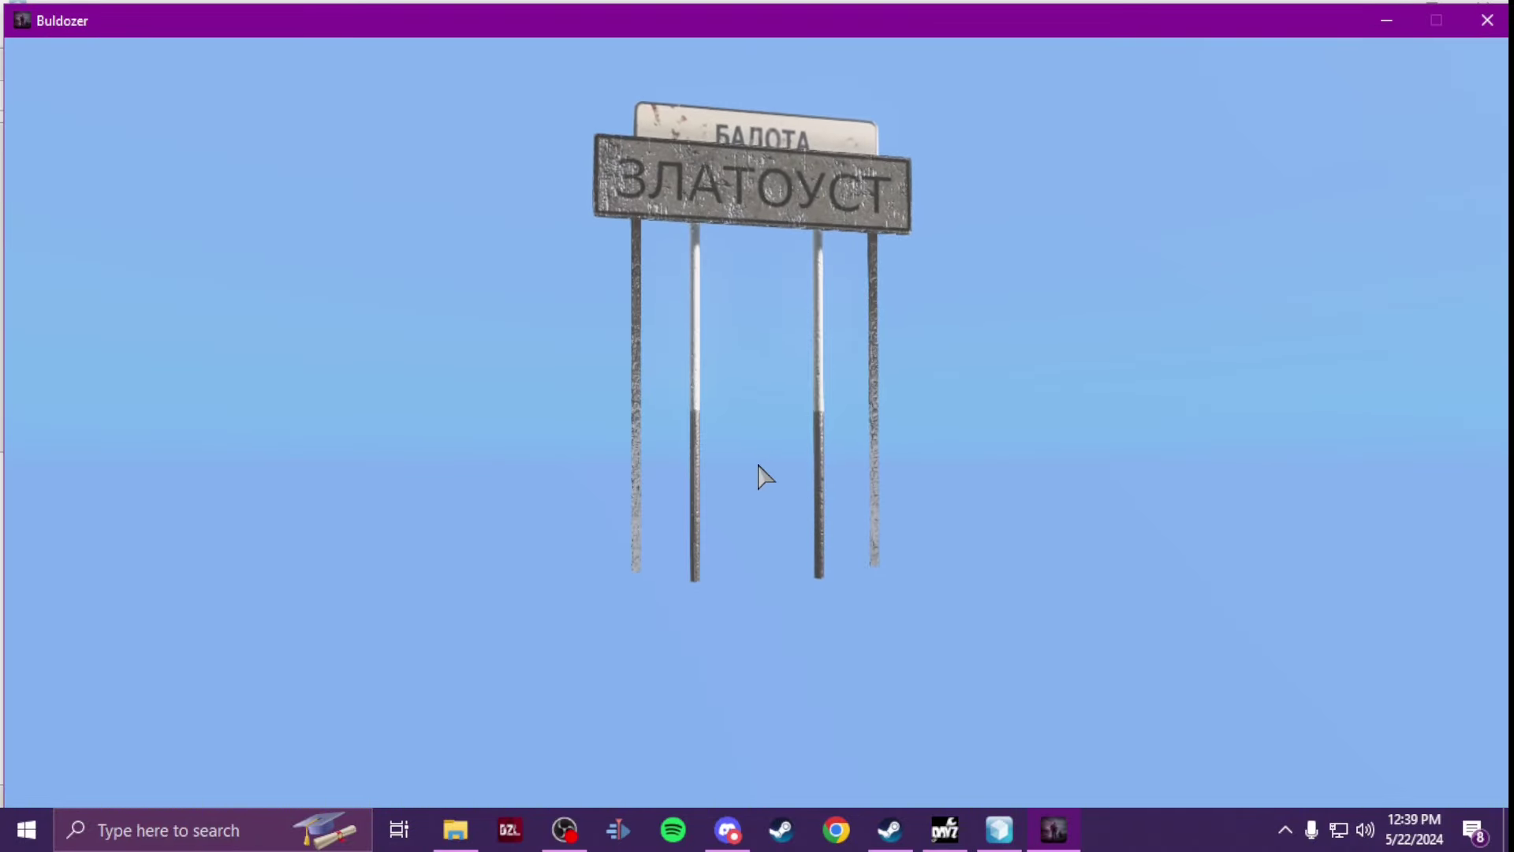
pyautogui.hotkey('alt', 'Tab')
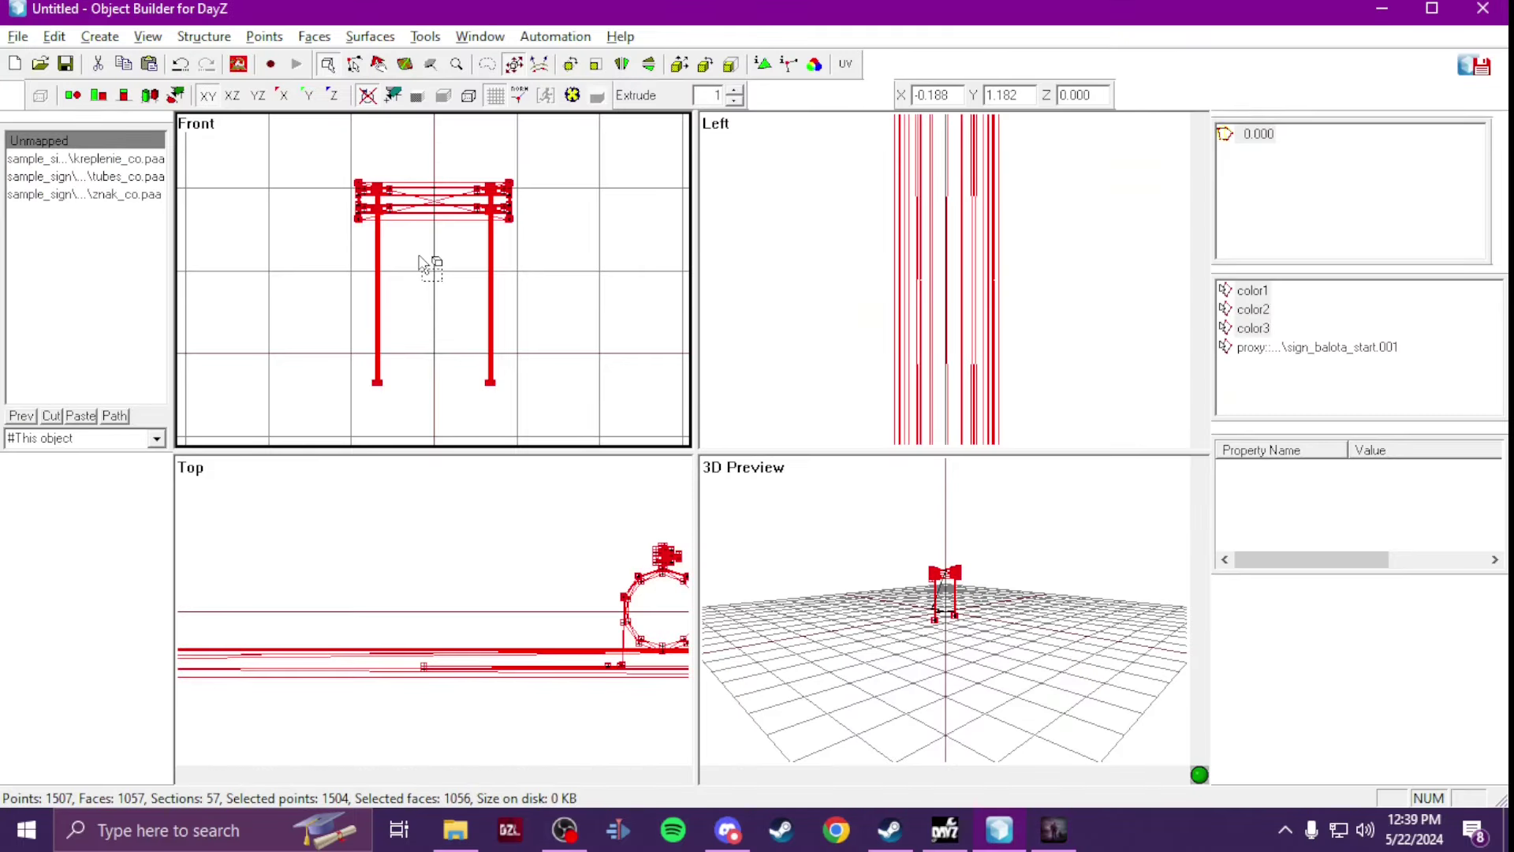
pyautogui.moveTo(422, 263); pyautogui.dragTo(419, 233)
pyautogui.hotkey('alt', 'Tab')
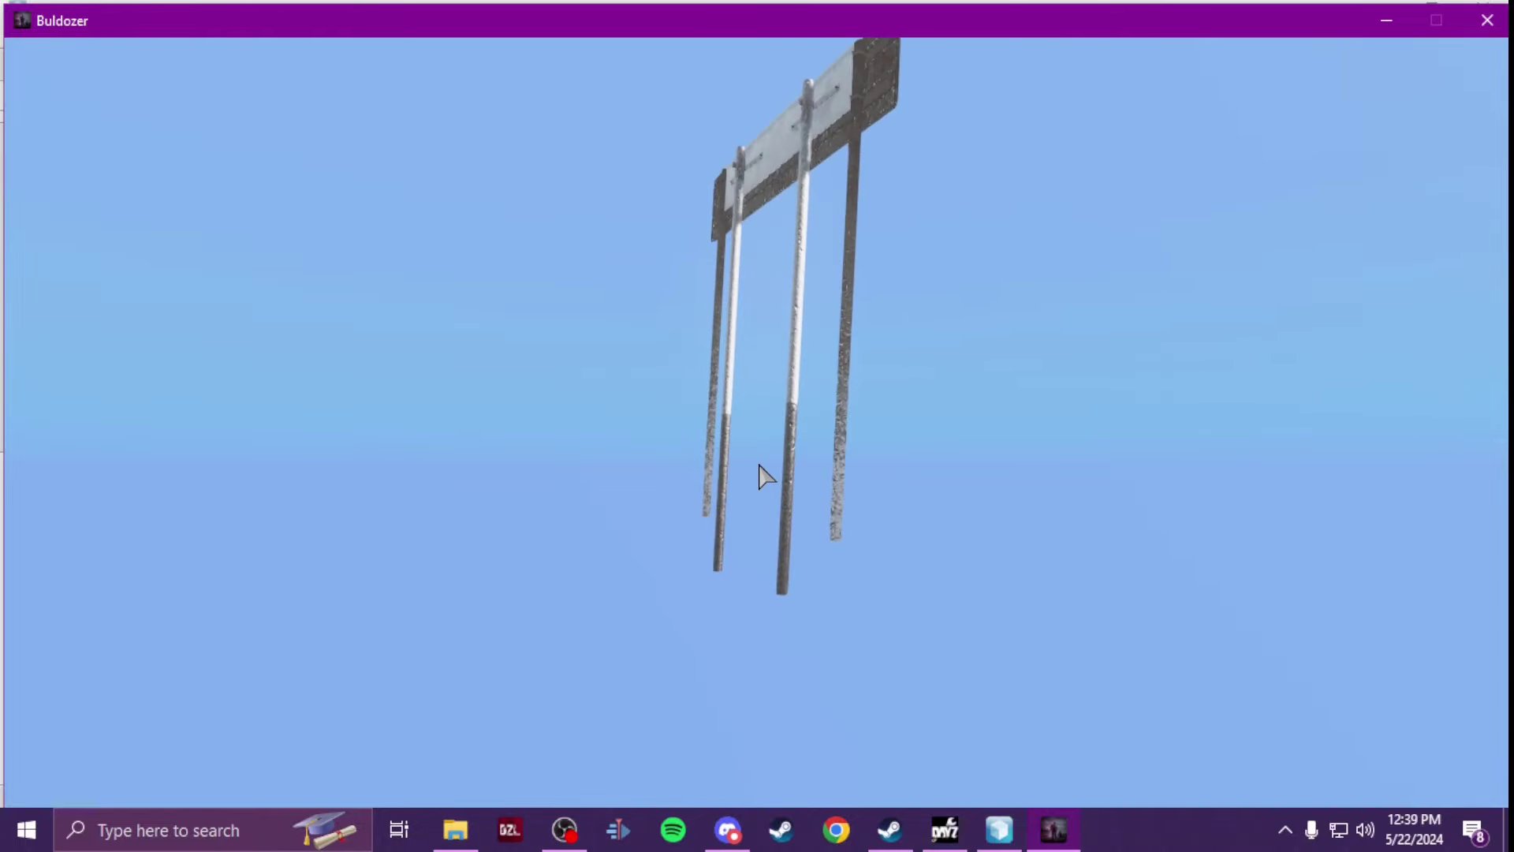
pyautogui.hotkey('alt', 'Tab')
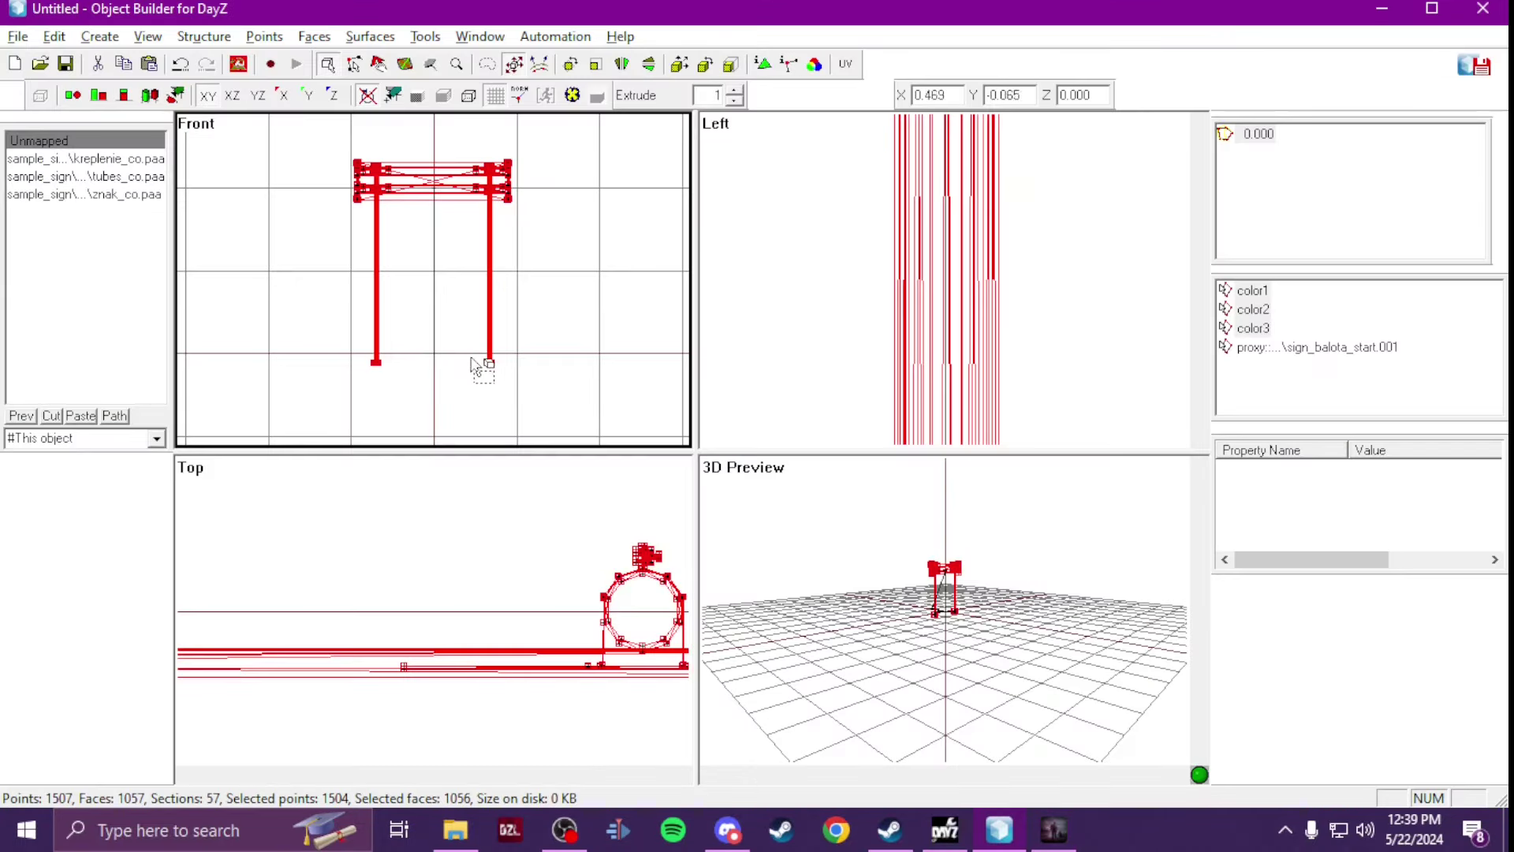
# Step: Scale the selected sign down in small increments to fit the proxy's panel, checking each change in Buldozer
pyautogui.keyDown('shift'); pyautogui.moveTo(415, 250); pyautogui.dragTo(416, 238); pyautogui.keyUp('shift')
pyautogui.keyDown('alt'); pyautogui.moveTo(419, 250); pyautogui.dragTo(414, 256, button='right'); pyautogui.keyUp('alt')
pyautogui.hotkey('alt', 'Tab')
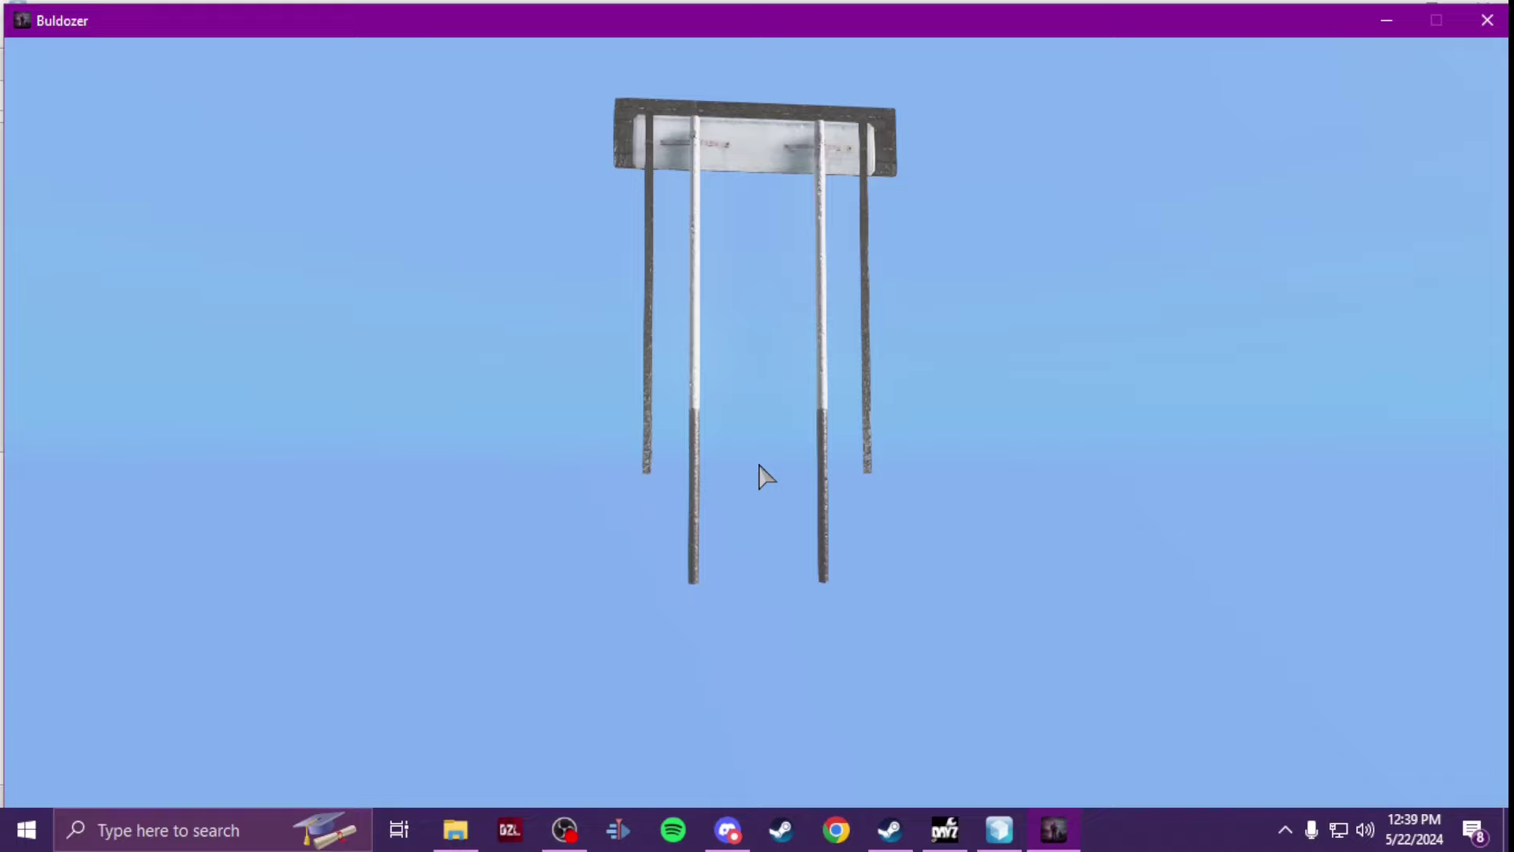
pyautogui.hotkey('alt', 'Tab')
pyautogui.moveTo(507, 348)
pyautogui.keyDown('ctrl'); pyautogui.keyDown('shift'); pyautogui.mouseDown()
pyautogui.moveTo(476, 345)
pyautogui.moveTo(490, 354)
pyautogui.mouseUp(); pyautogui.keyUp('shift'); pyautogui.keyUp('ctrl')
pyautogui.hotkey('alt', 'Tab')
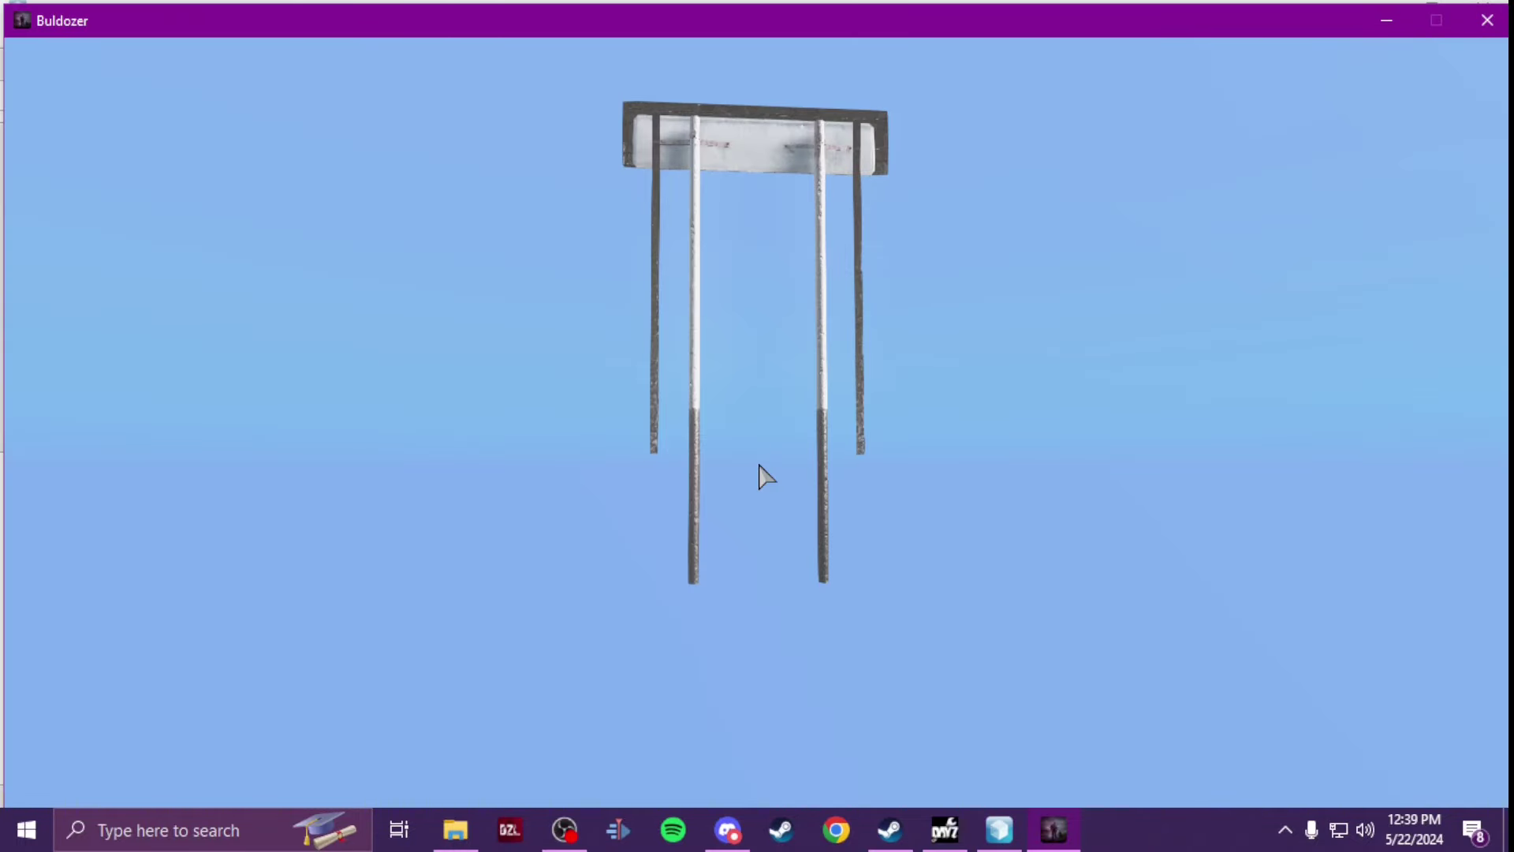
pyautogui.hotkey('alt', 'Tab')
pyautogui.keyDown('ctrl'); pyautogui.keyDown('shift'); pyautogui.moveTo(442, 329); pyautogui.dragTo(442, 330); pyautogui.keyUp('shift'); pyautogui.keyUp('ctrl')
pyautogui.hotkey('alt', 'Tab')
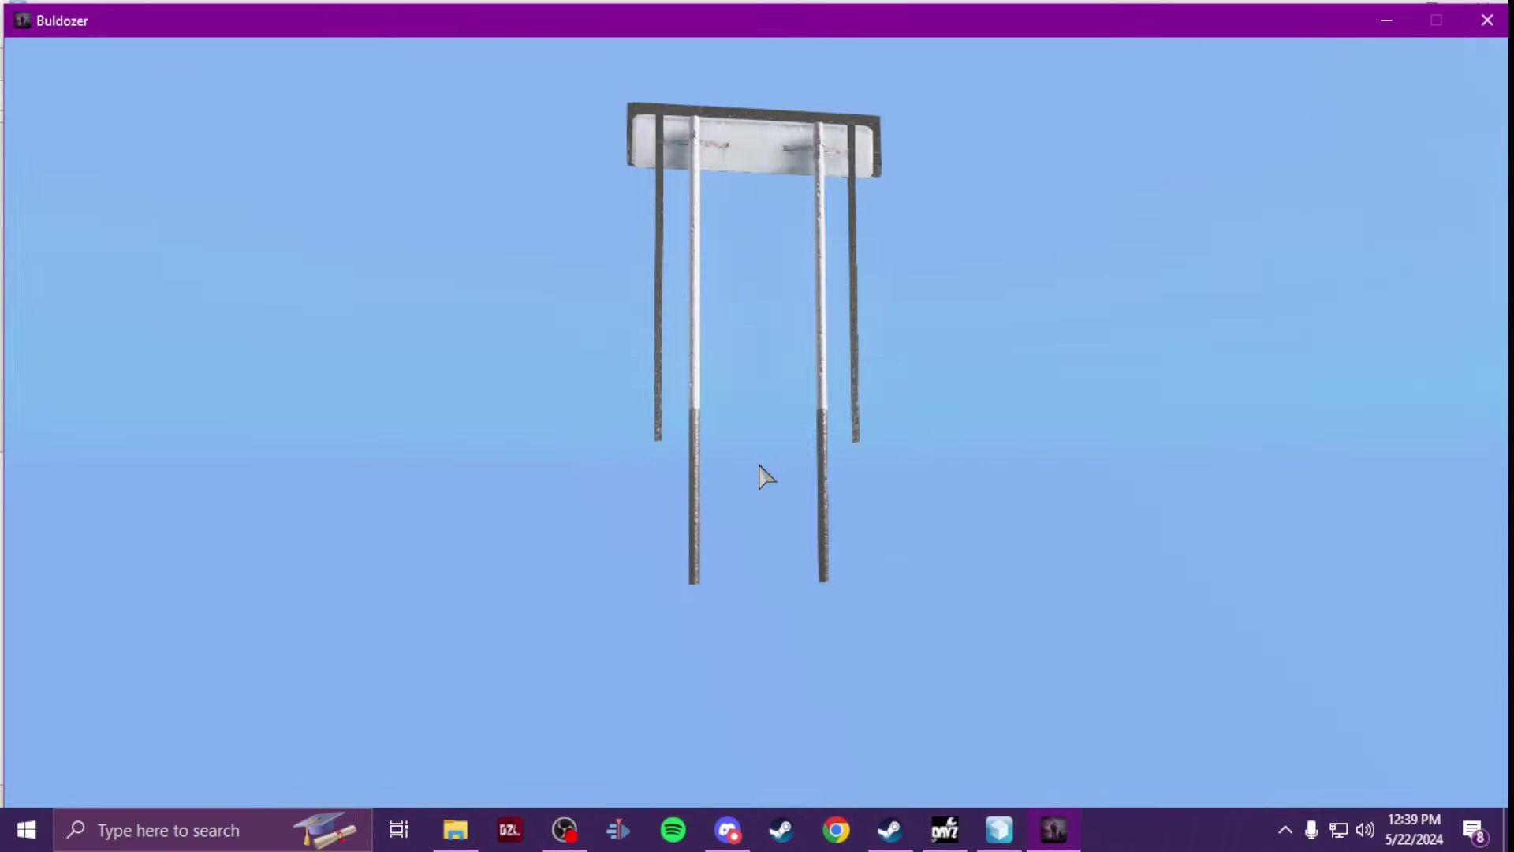
pyautogui.hotkey('alt', 'Tab')
# Step: Fine-tune the whole sign's fit to the proxy and inspect the panel and posts from front and back in Buldozer
pyautogui.keyDown('shift'); pyautogui.moveTo(471, 303); pyautogui.dragTo(472, 308); pyautogui.keyUp('shift')
pyautogui.hotkey('alt', 'Tab')
pyautogui.moveTo(759, 465); pyautogui.dragTo(761, 465)
pyautogui.hotkey('alt', 'Tab')
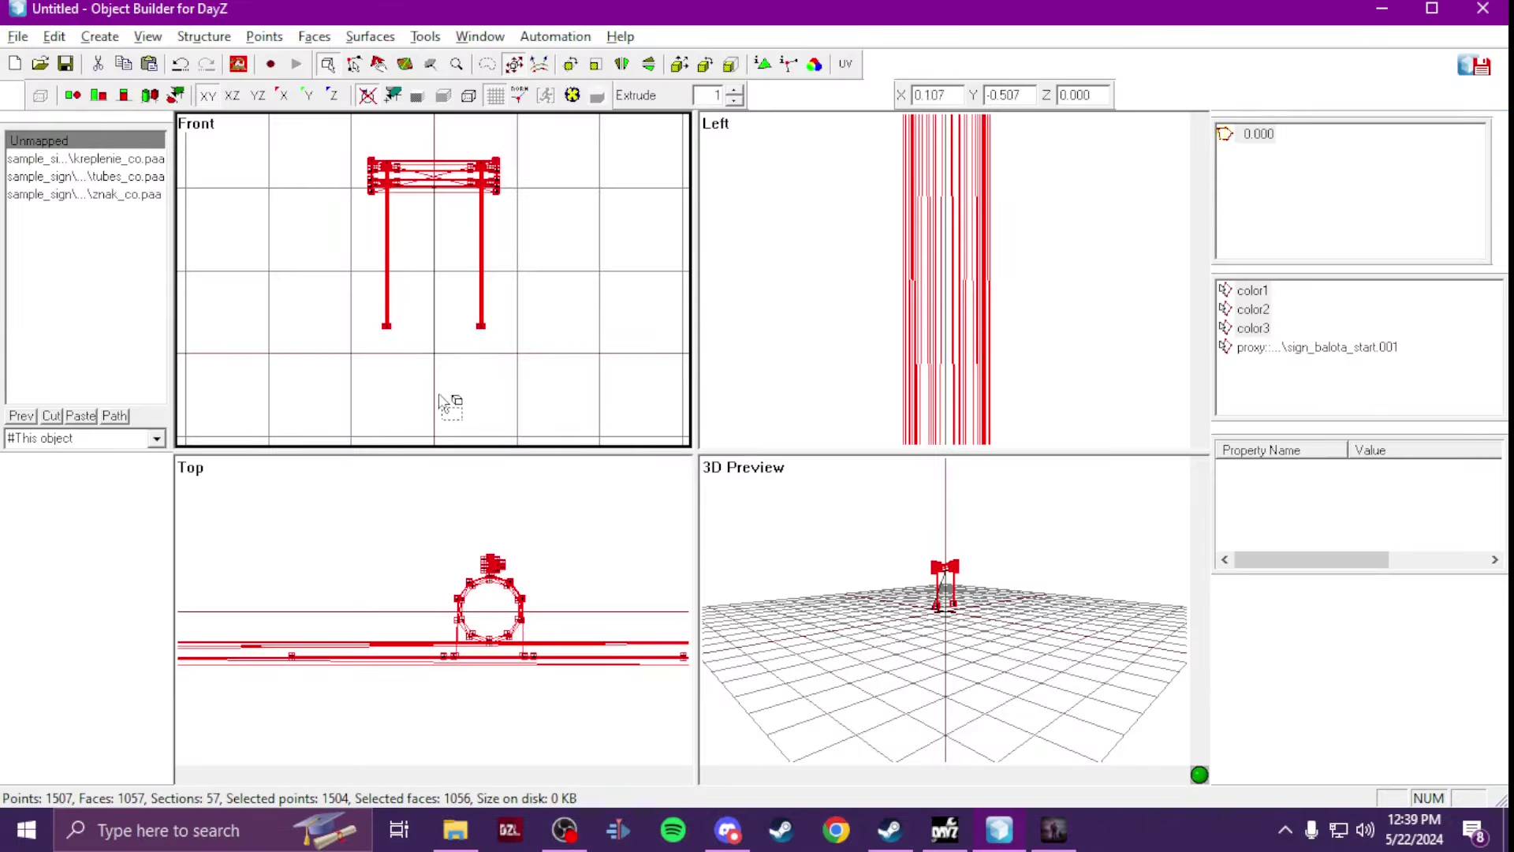
pyautogui.hotkey('alt', 'Tab')
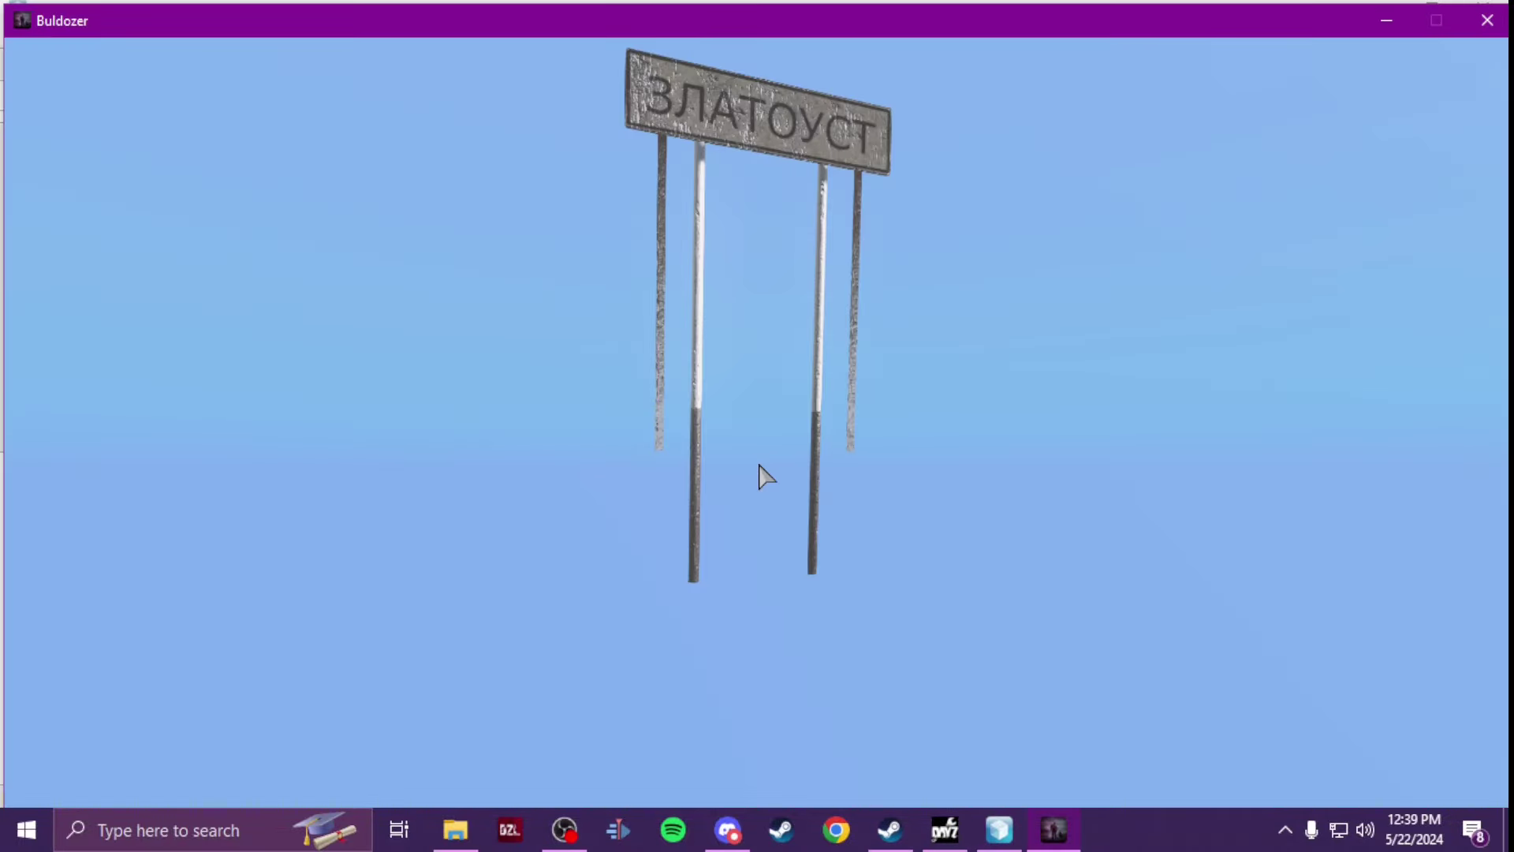
pyautogui.moveTo(759, 477); pyautogui.dragTo(765, 476, button='right')
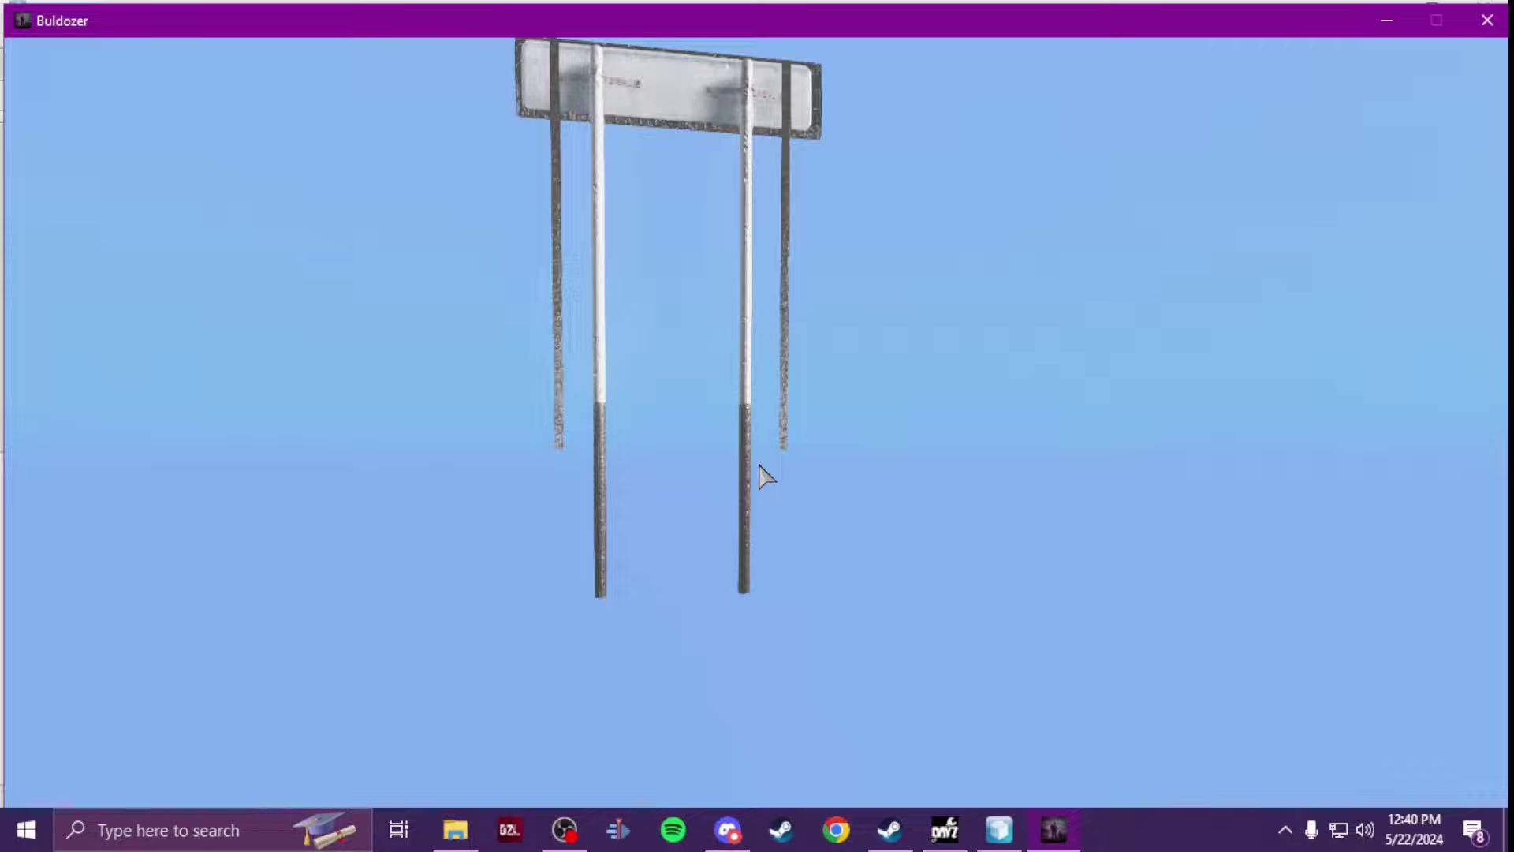
pyautogui.moveTo(755, 466); pyautogui.dragTo(761, 466, button='right')
pyautogui.hotkey('alt', 'Tab')
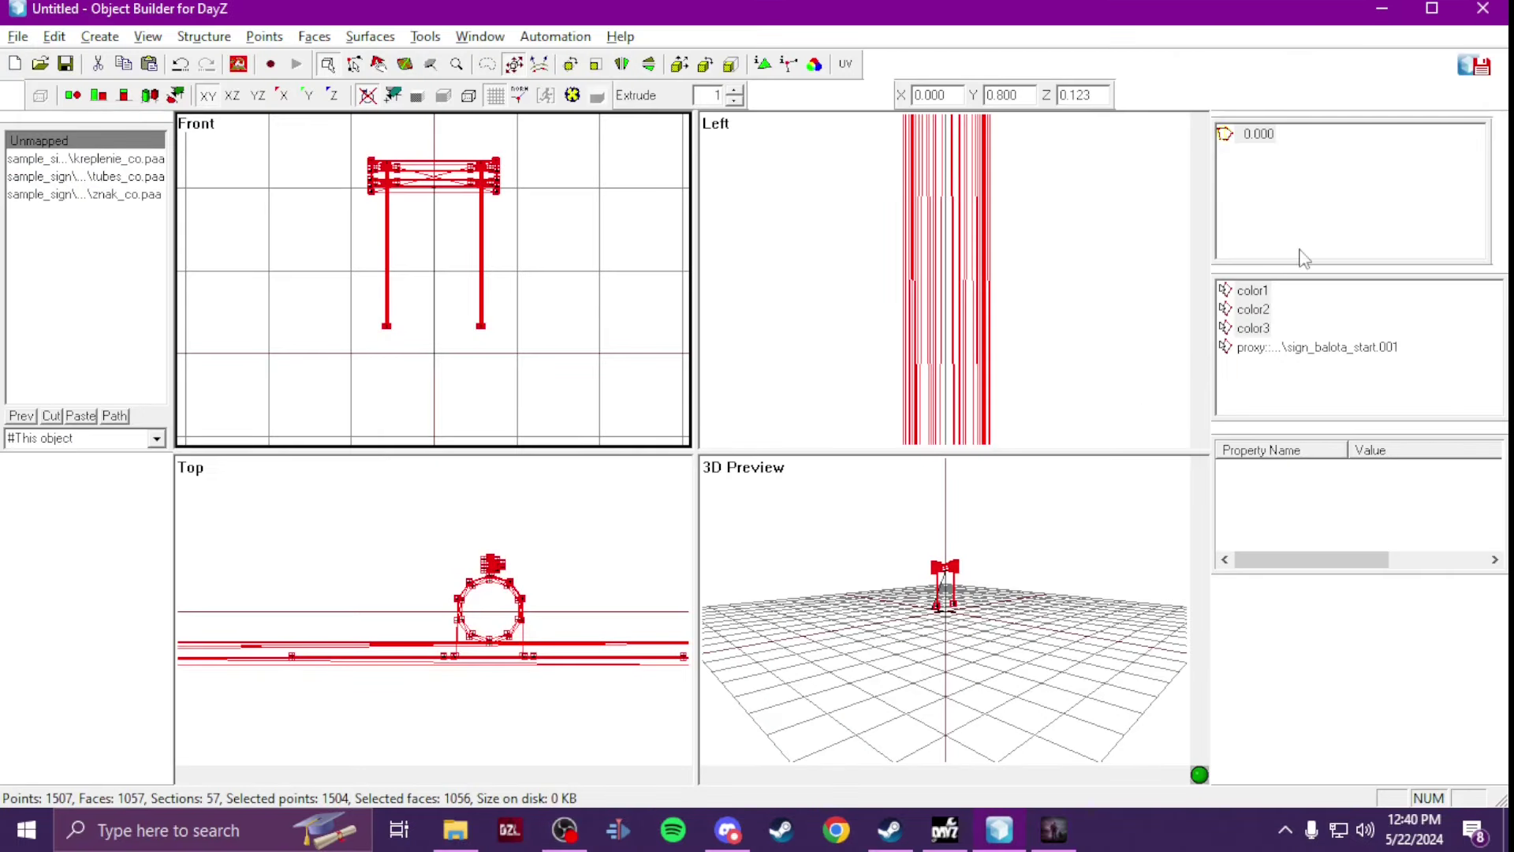
# Step: Select the color2 and color3 parts, then narrow the selection to the right-hand post and its brackets in the Front view
pyautogui.click(1260, 311)
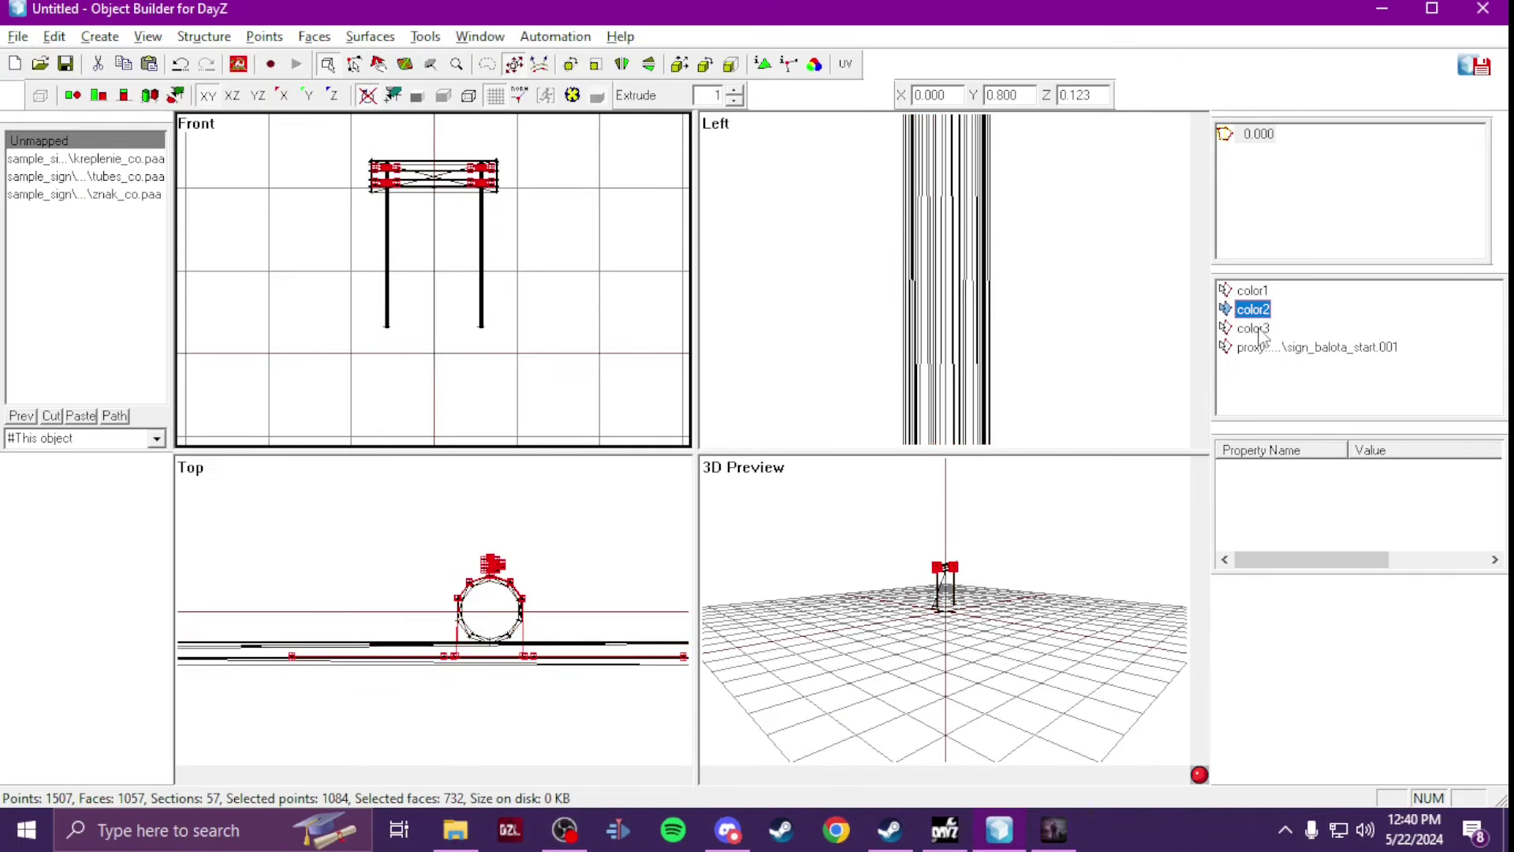
pyautogui.keyDown('ctrl'); pyautogui.click(1260, 328); pyautogui.keyUp('ctrl')
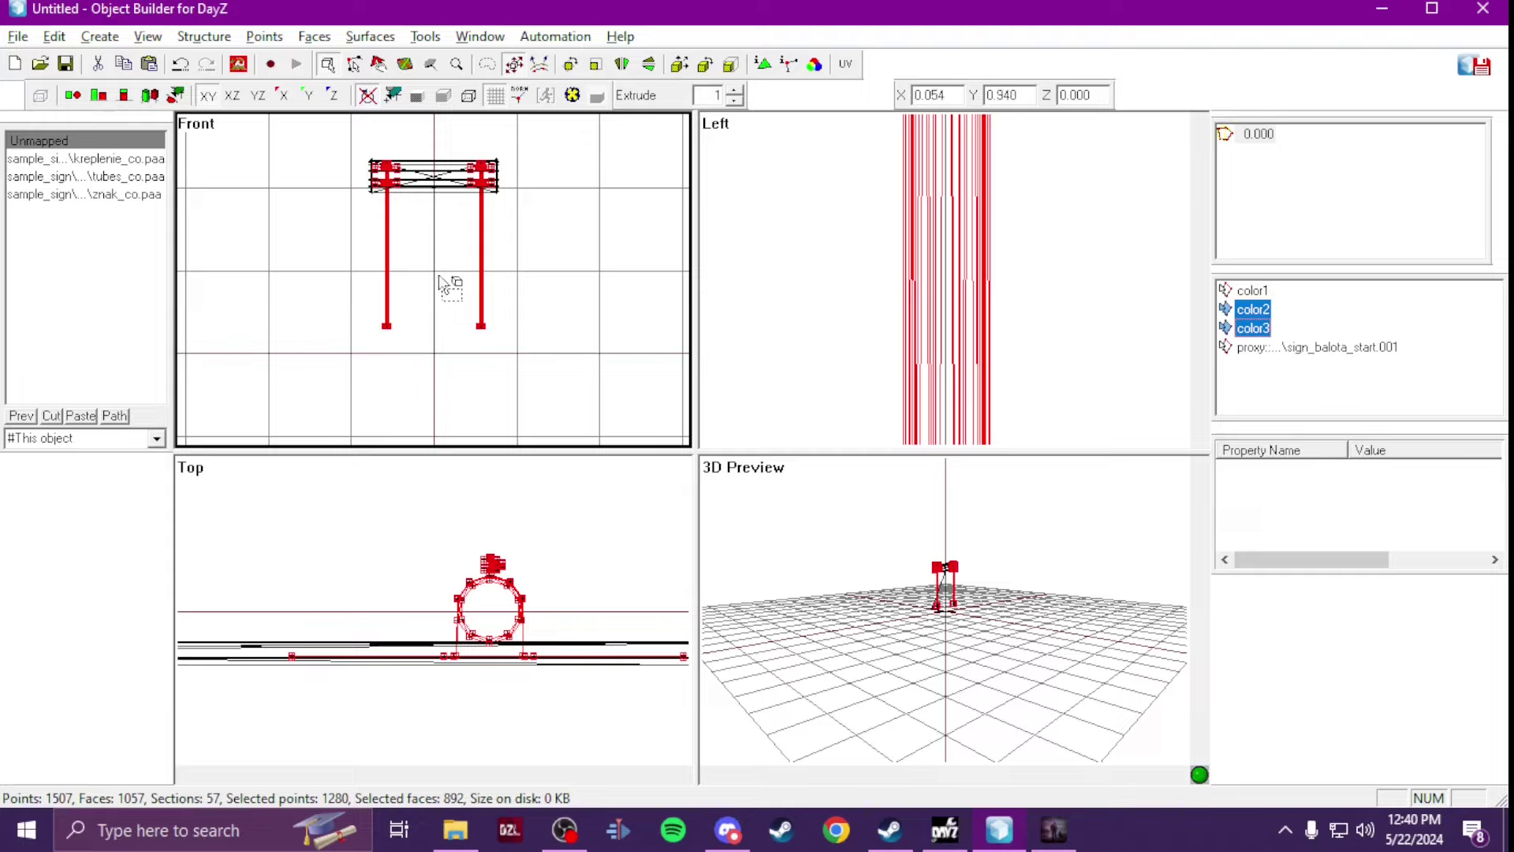
pyautogui.scroll(3, 456, 268)
pyautogui.moveTo(471, 268); pyautogui.dragTo(543, 377)
pyautogui.scroll(-1, 539, 308)
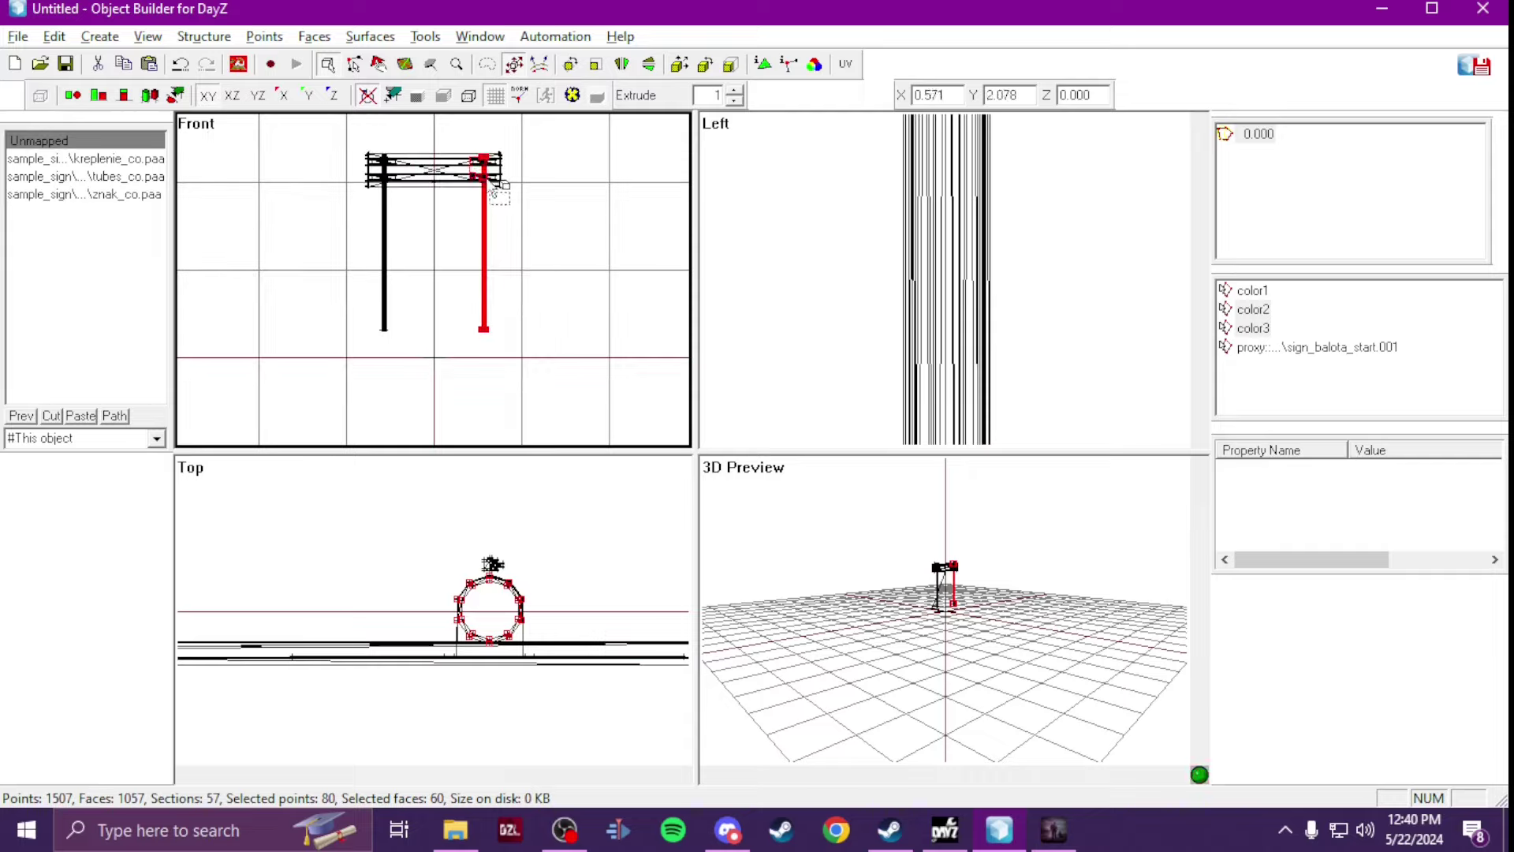
pyautogui.moveTo(497, 188); pyautogui.dragTo(497, 189)
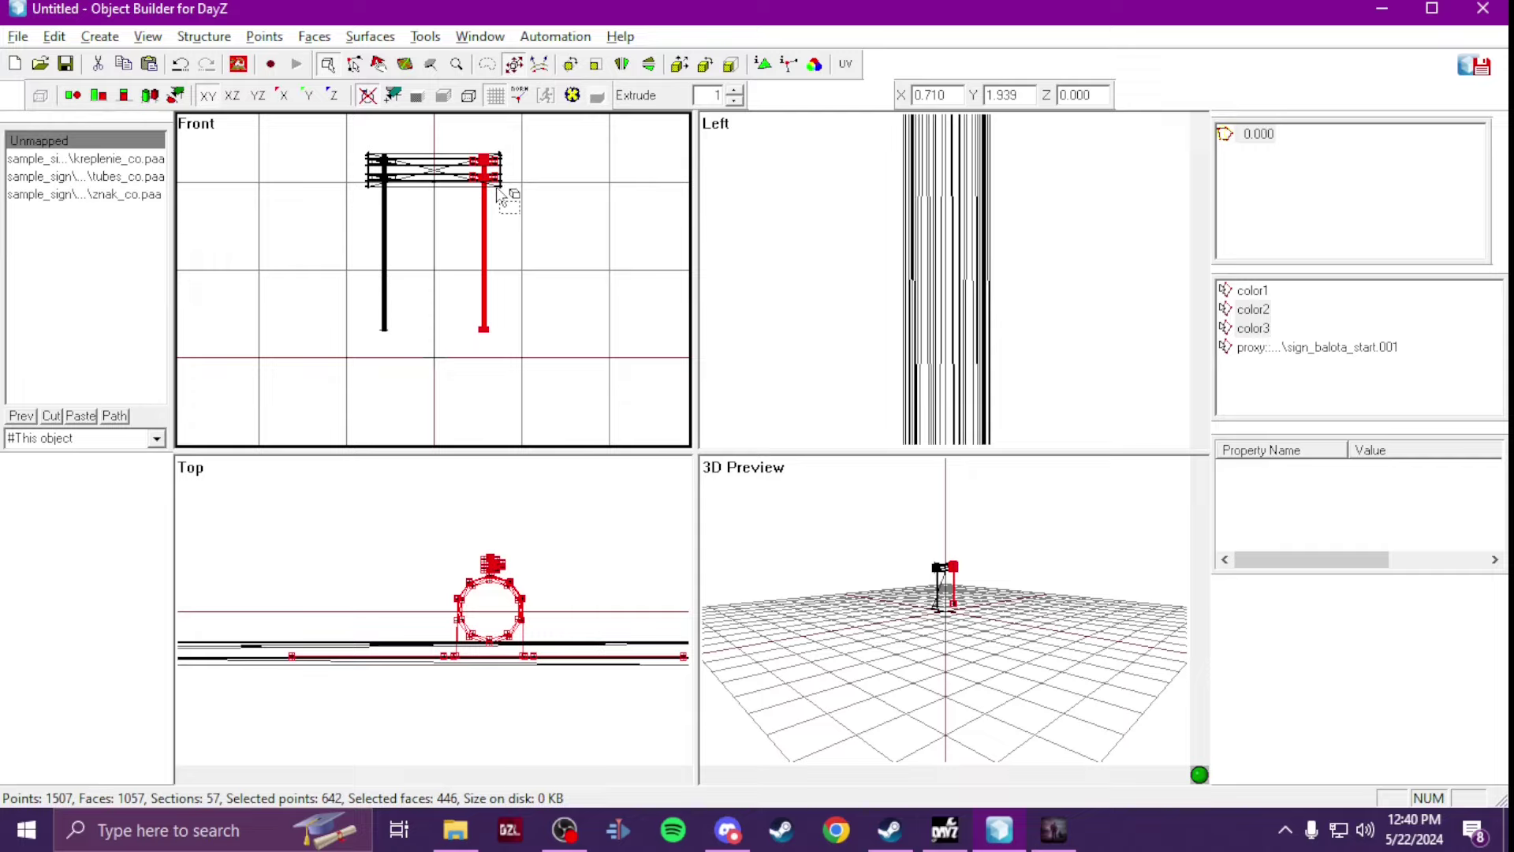
pyautogui.scroll(1, 499, 195)
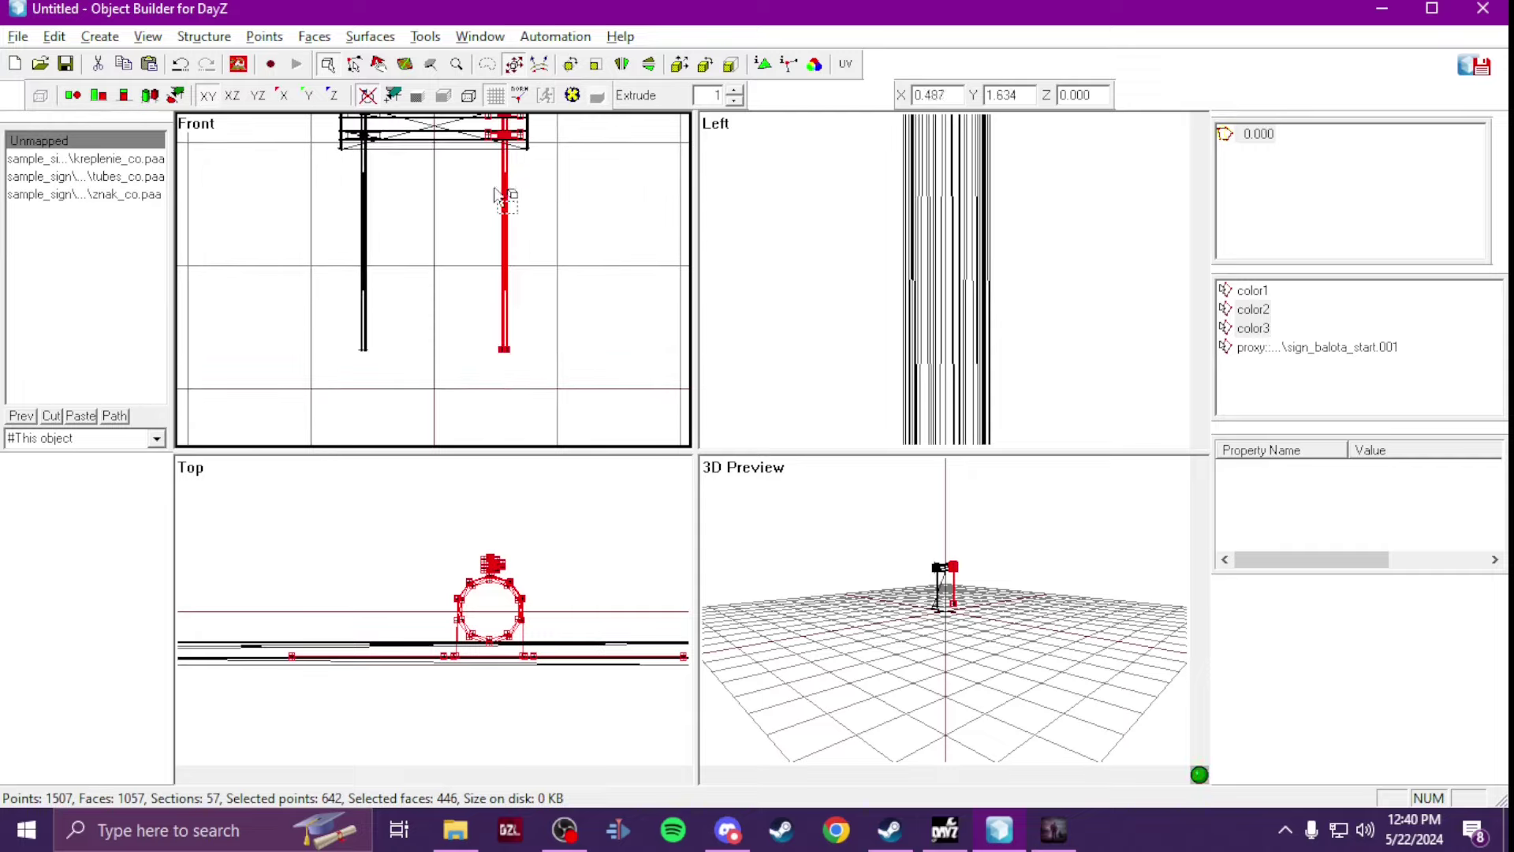
# Step: Move the right-hand post and its brackets inward towards the sign's centre and compare them with the proxy in Buldozer
pyautogui.moveTo(494, 189); pyautogui.dragTo(494, 324, button='right')
pyautogui.scroll(2, 528, 215)
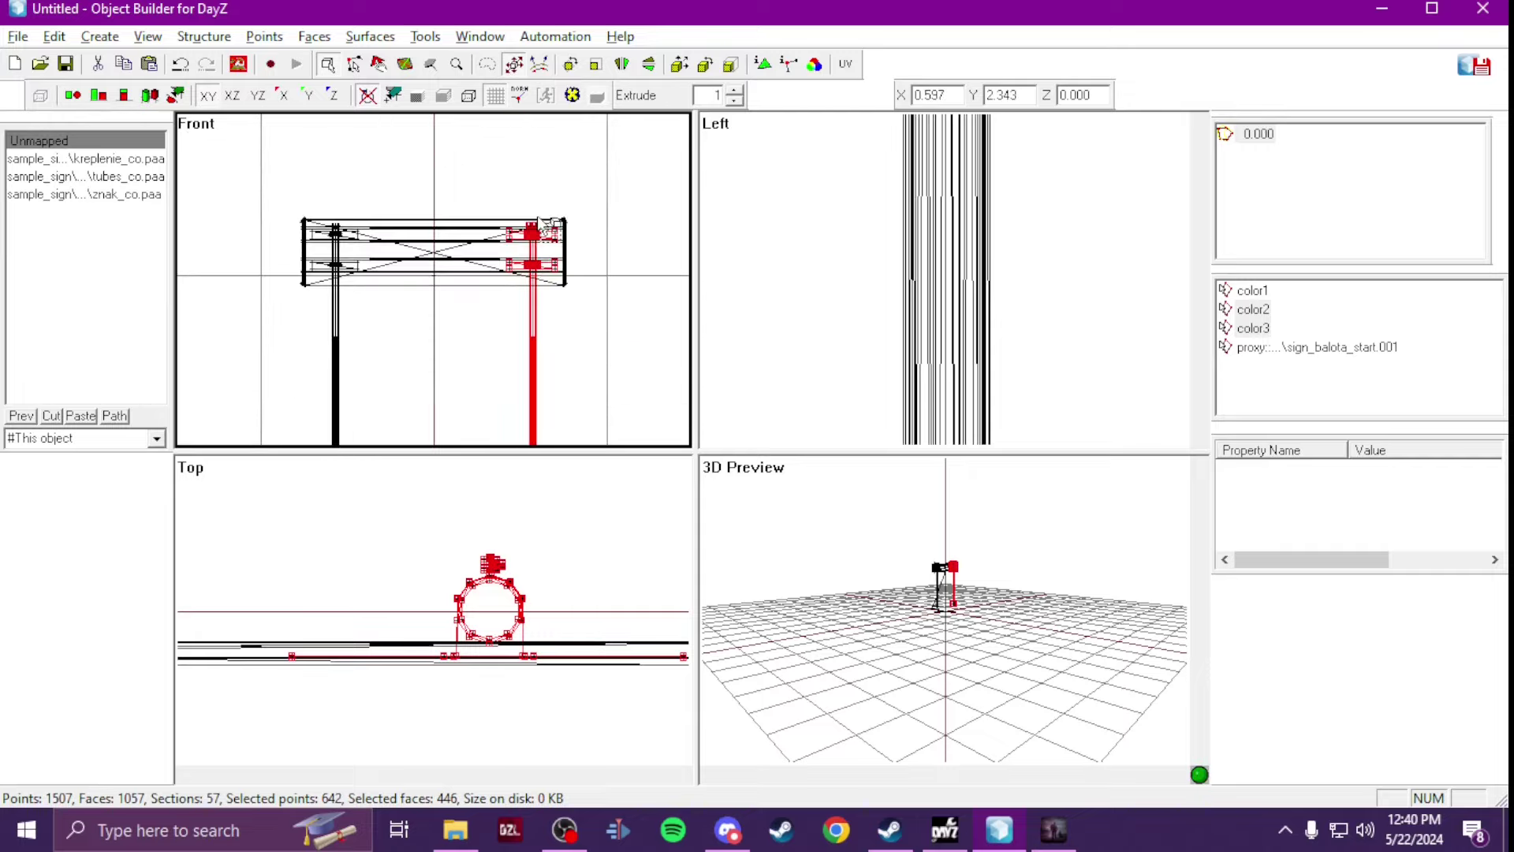
pyautogui.scroll(1, 537, 242)
pyautogui.moveTo(544, 250); pyautogui.dragTo(487, 249)
pyautogui.hotkey('alt', 'Tab')
pyautogui.moveTo(759, 466); pyautogui.dragTo(759, 465)
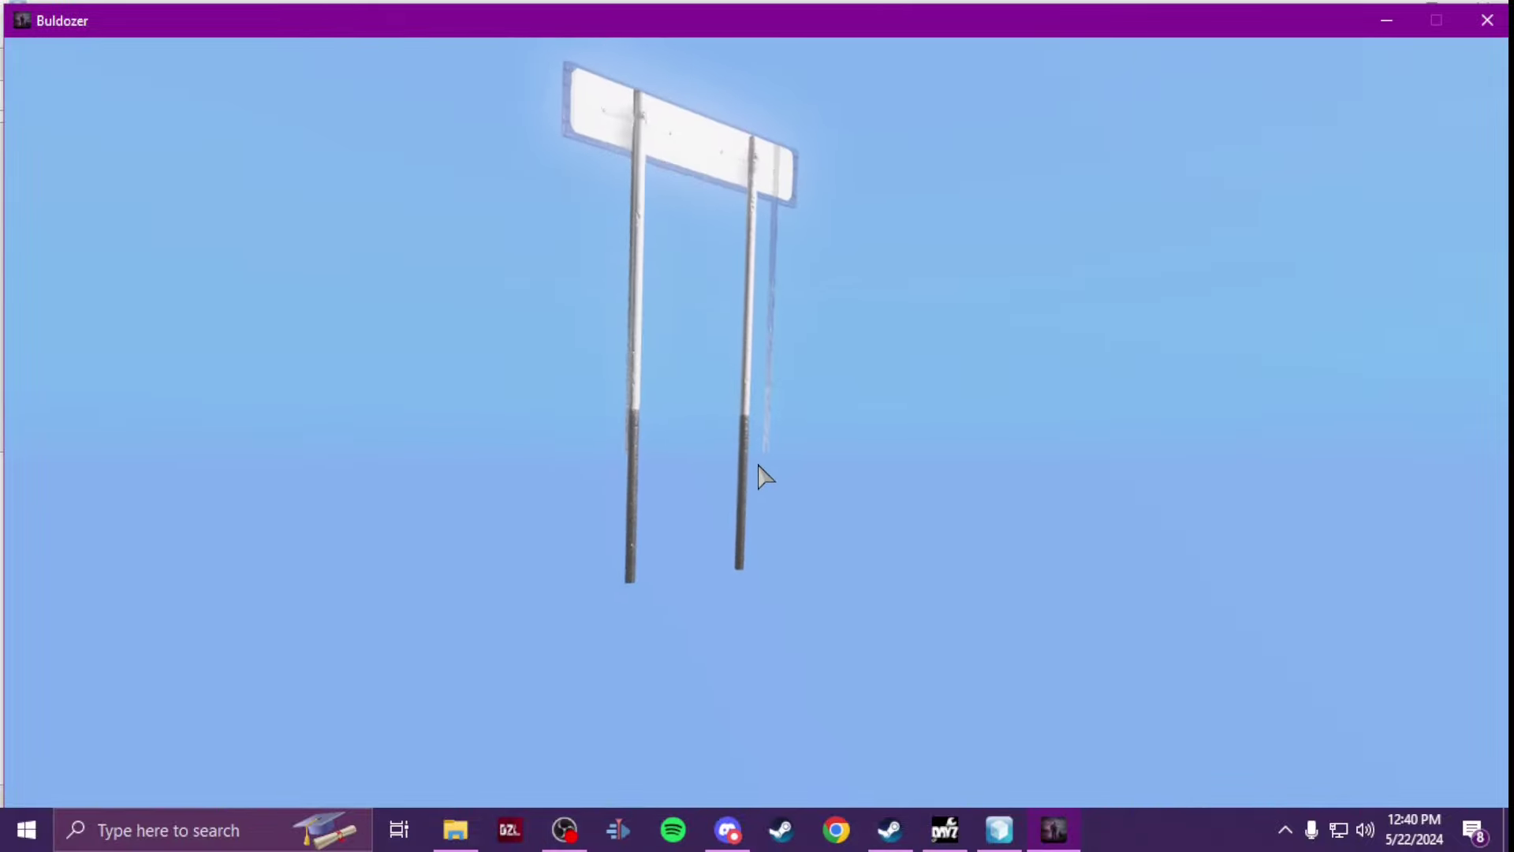
pyautogui.hotkey('alt', 'Tab')
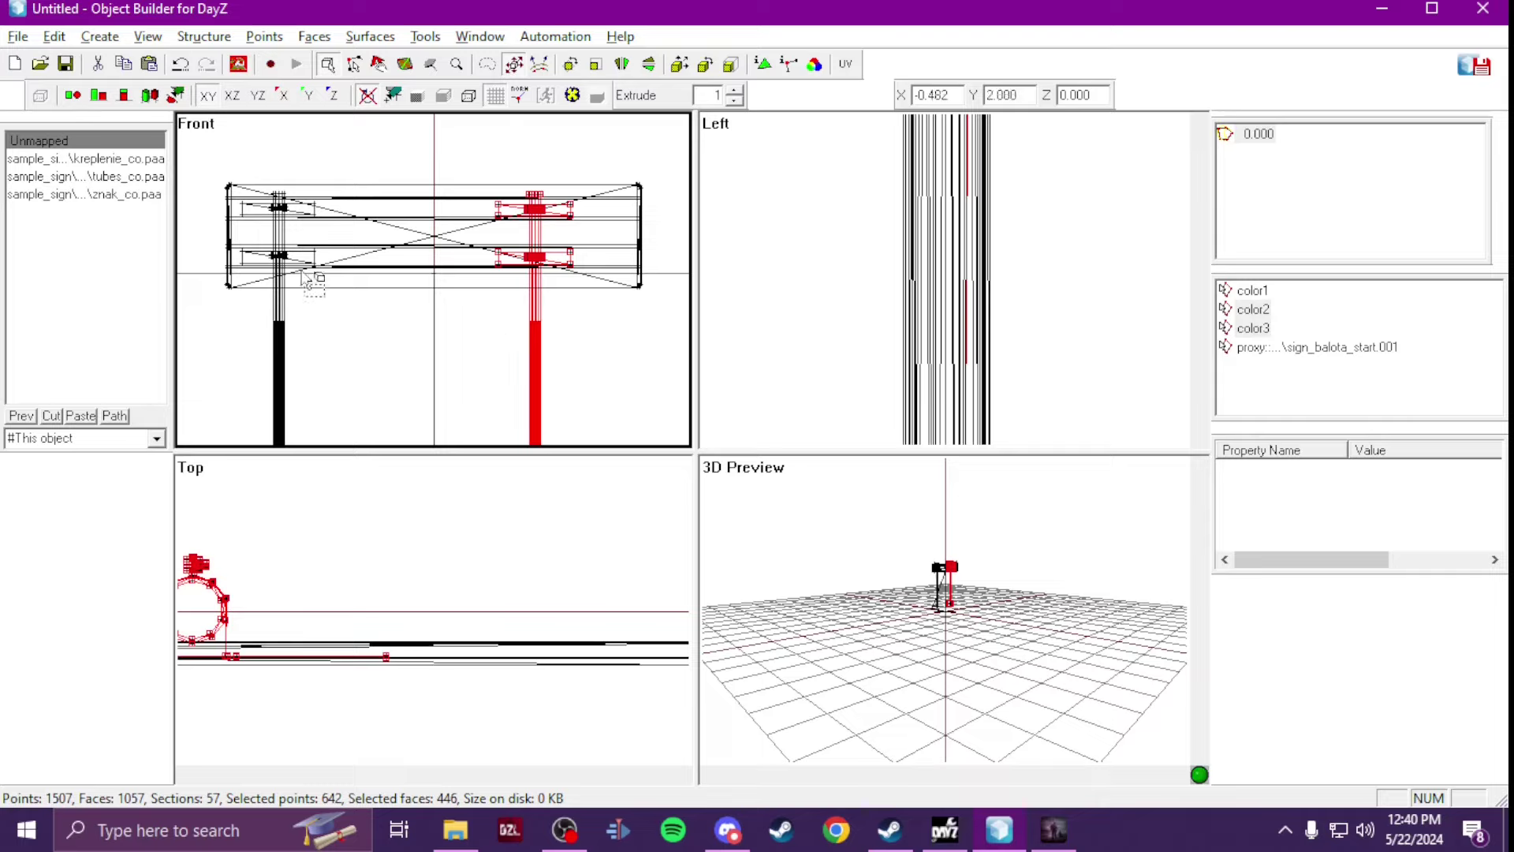
# Step: Select the left-hand post, try shifting it and undo the move, and add the remaining bracket points to the selection
pyautogui.moveTo(252, 201); pyautogui.dragTo(327, 276)
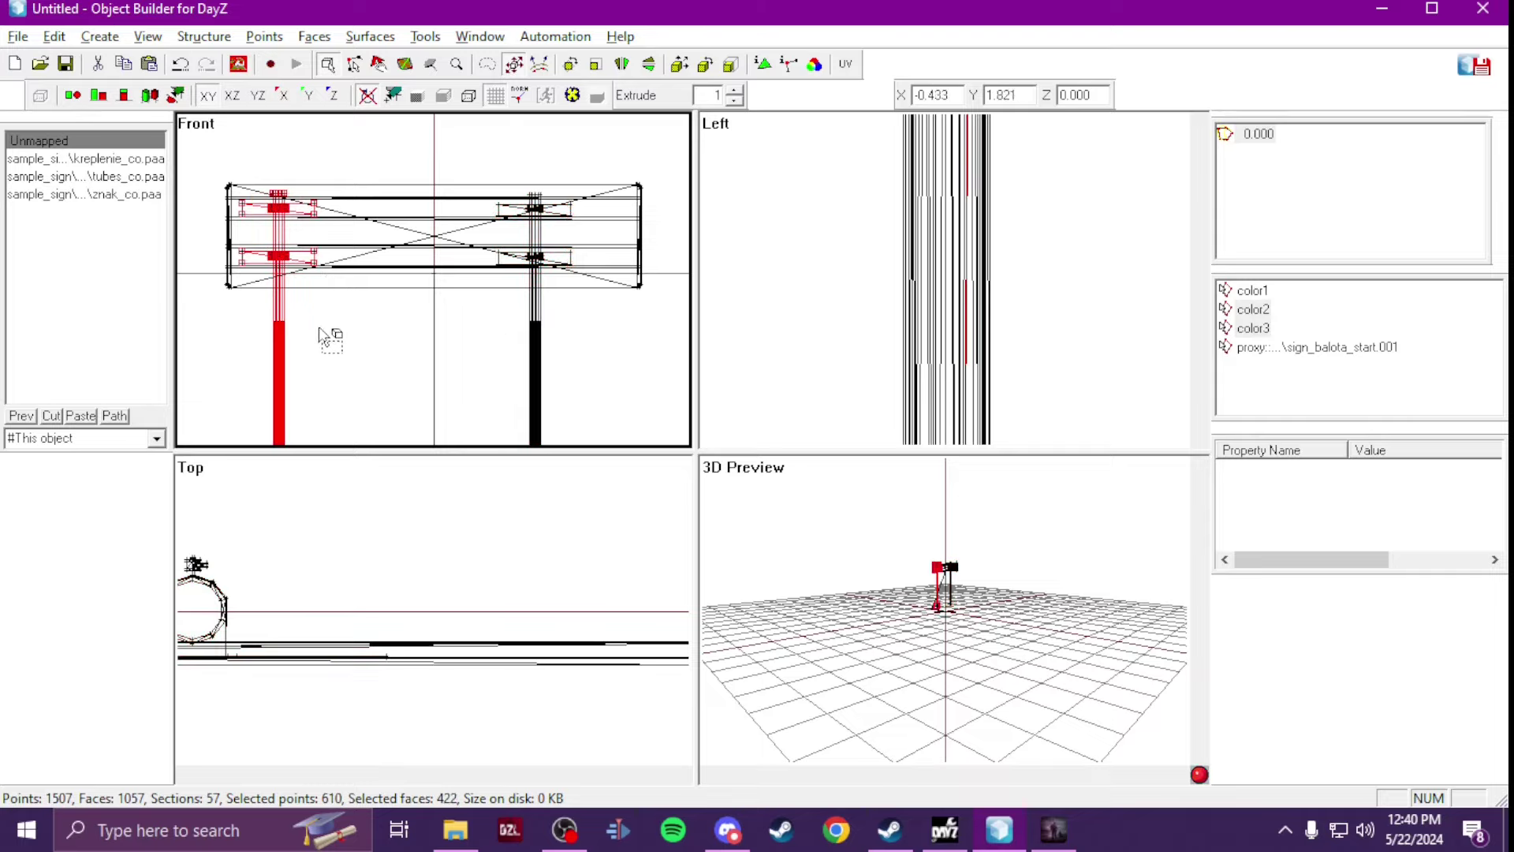
pyautogui.scroll(-4, 321, 339)
pyautogui.scroll(4, 354, 381)
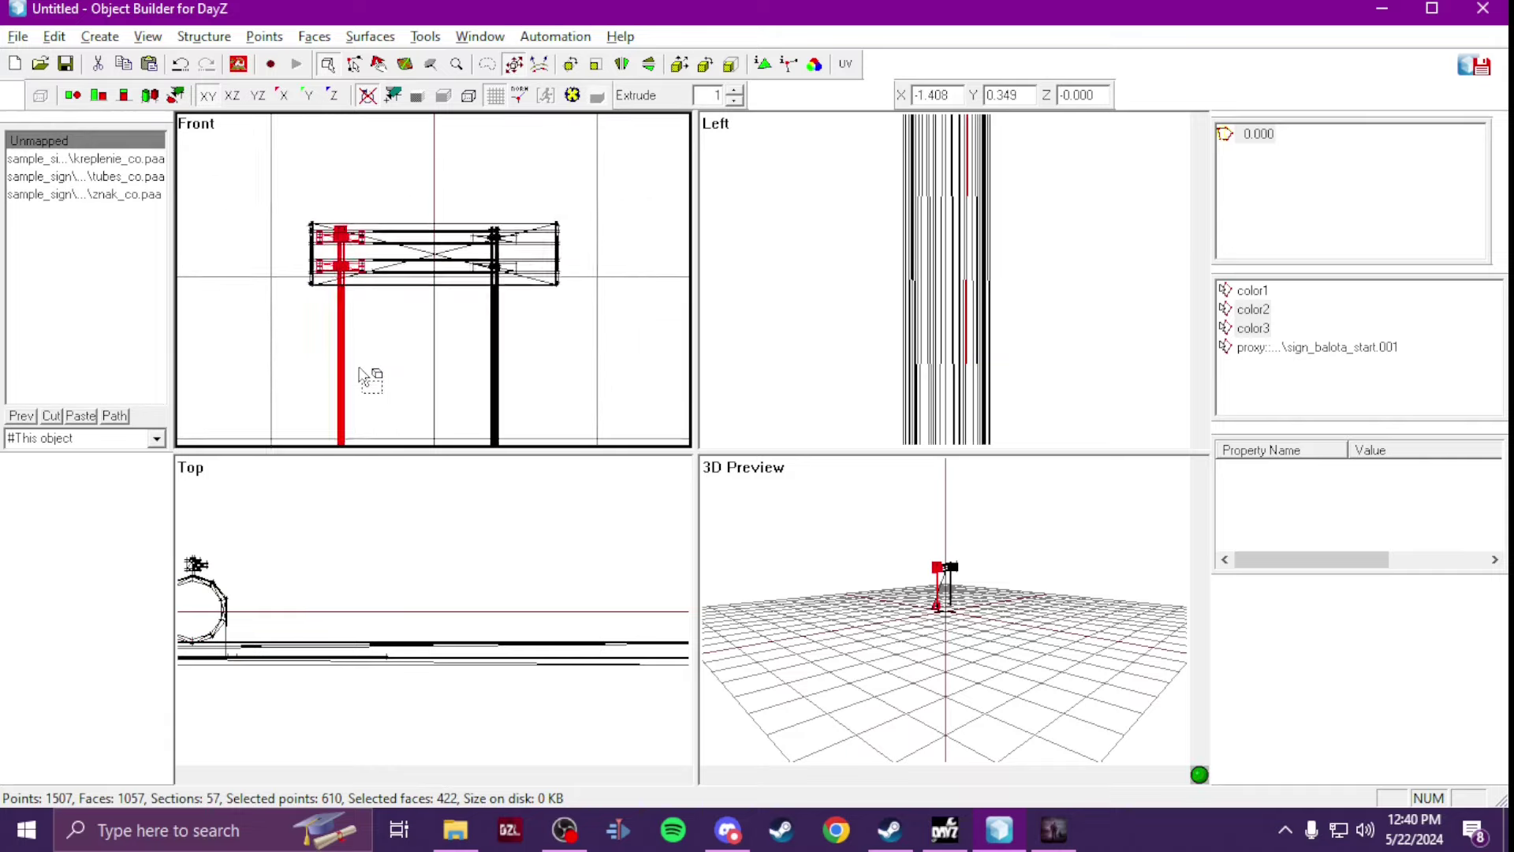
pyautogui.scroll(3, 364, 373)
pyautogui.keyDown('shift'); pyautogui.moveTo(339, 358); pyautogui.dragTo(362, 352); pyautogui.keyUp('shift')
pyautogui.hotkey('ctrl', 'z')
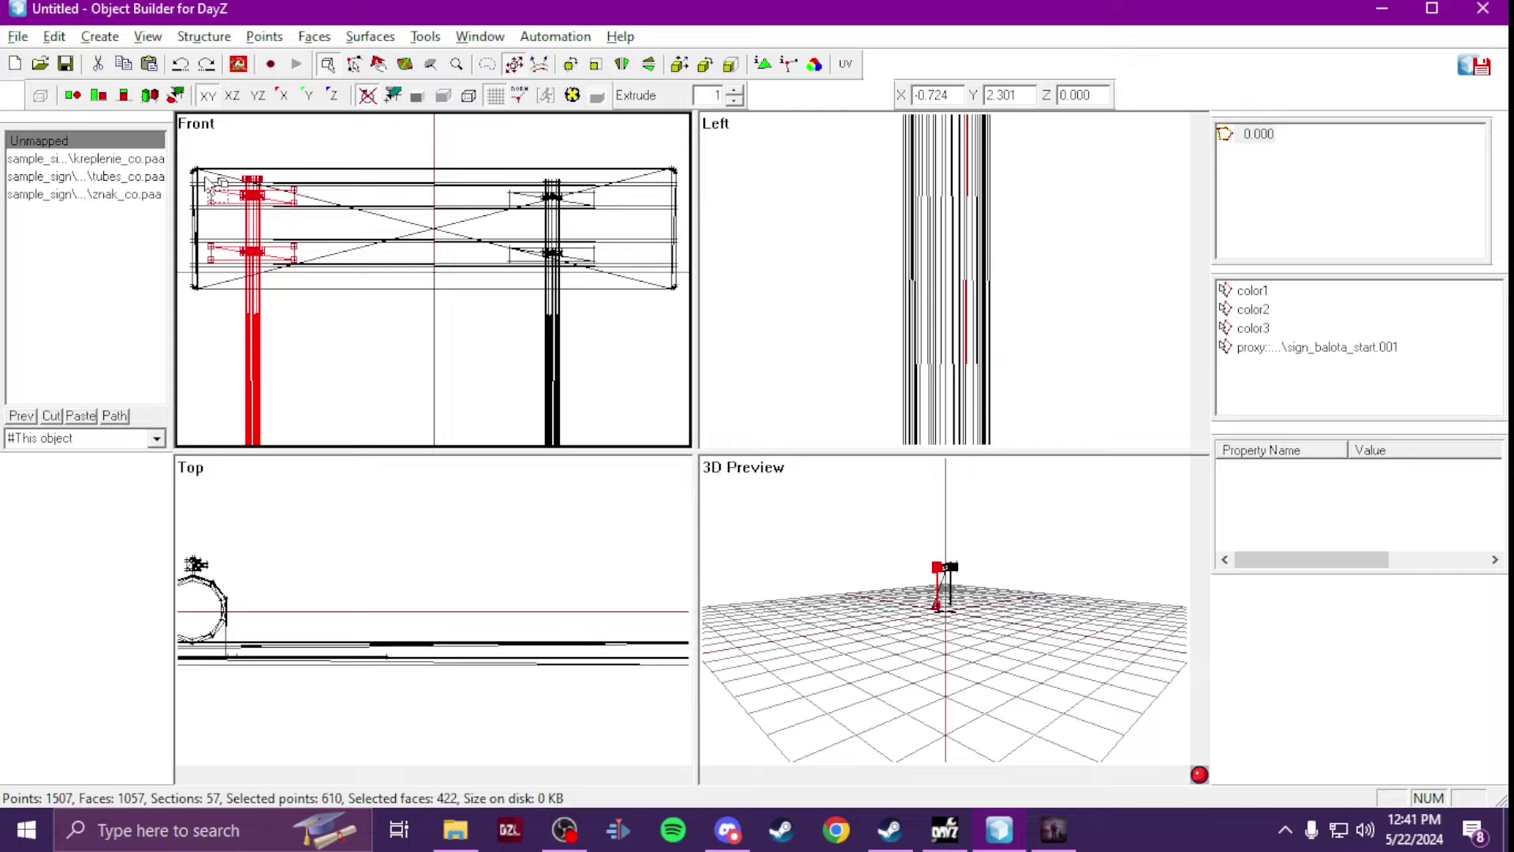
pyautogui.moveTo(207, 181); pyautogui.dragTo(240, 265)
# Step: Move the left-hand post and its brackets inward to mirror the other post, and check both against the proxy in Buldozer
pyautogui.keyDown('shift'); pyautogui.moveTo(306, 323); pyautogui.dragTo(413, 358); pyautogui.keyUp('shift')
pyautogui.hotkey('alt', 'Tab')
pyautogui.hotkey('alt', 'Tab')
pyautogui.hotkey('alt', 'Tab')
pyautogui.hotkey('alt', 'Tab')
pyautogui.hotkey('alt', 'Tab')
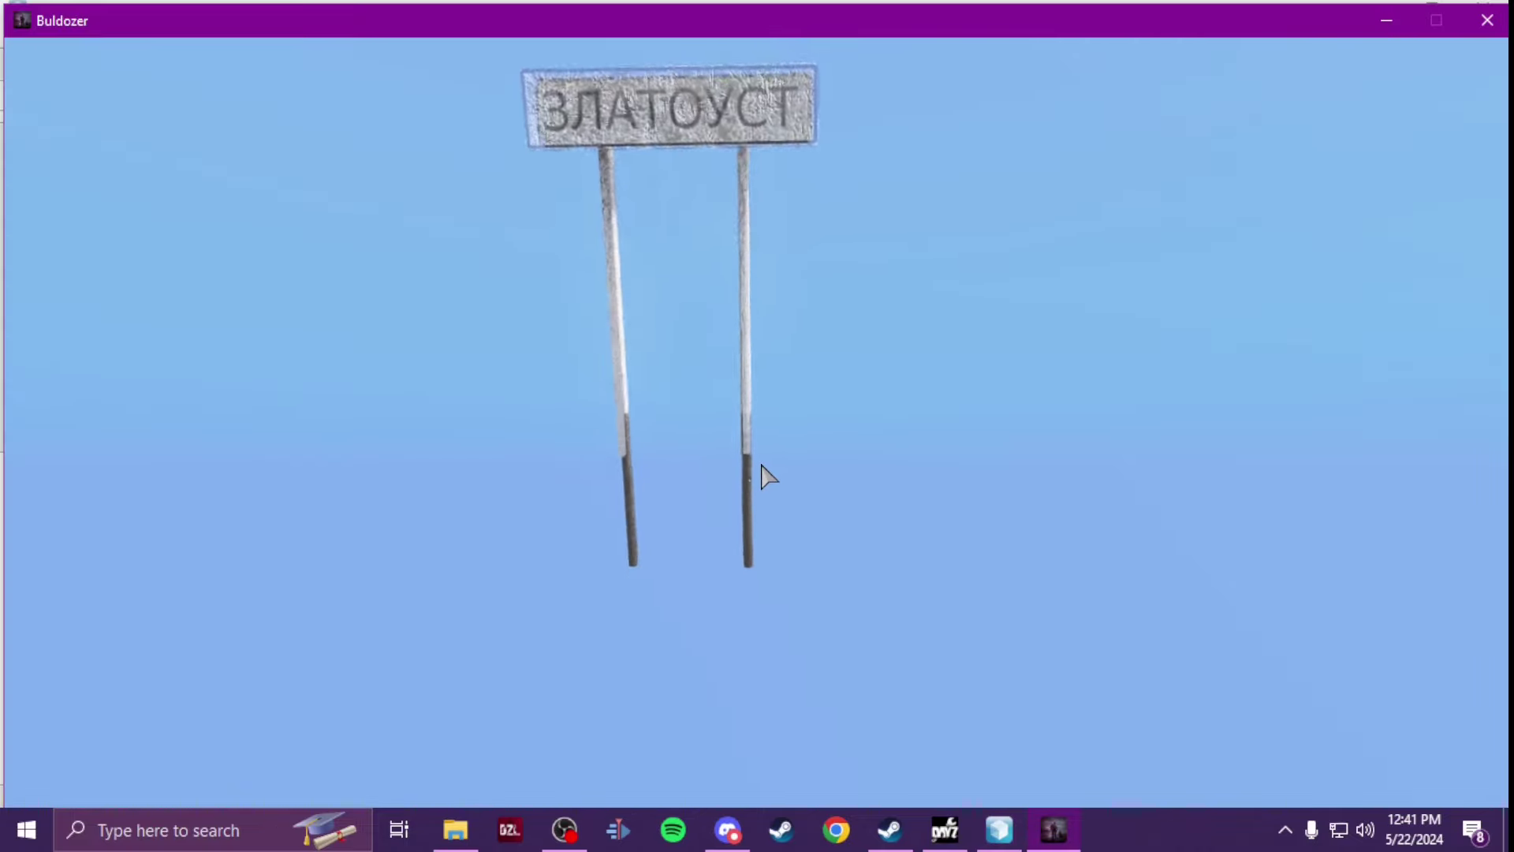
pyautogui.moveTo(759, 465); pyautogui.dragTo(760, 466)
pyautogui.hotkey('alt', 'Tab')
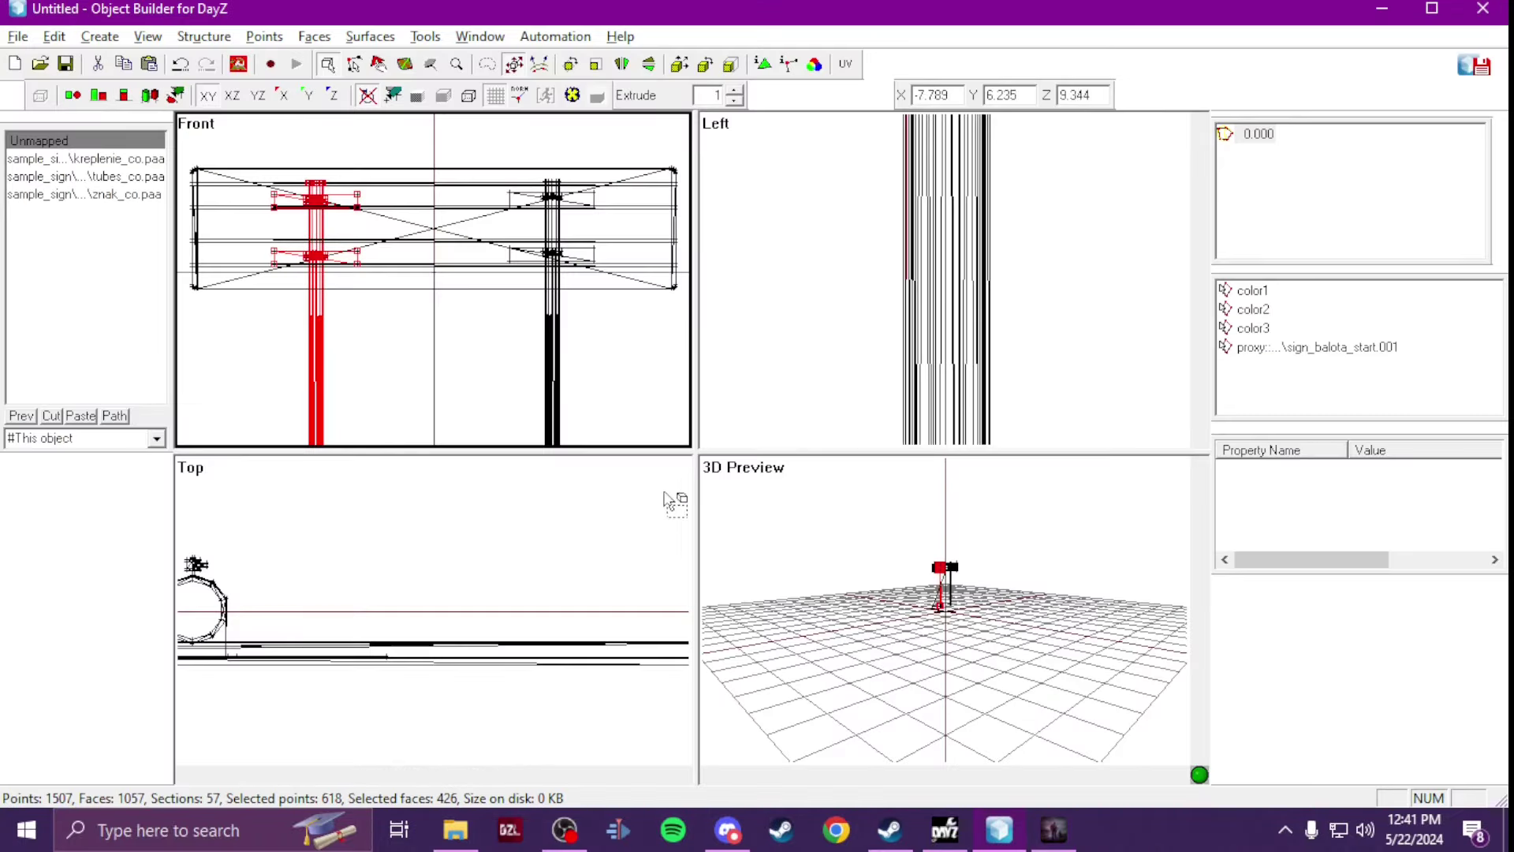
# Step: Select the stray base cap left behind by the left-hand post and move it across to the post's lower end
pyautogui.scroll(-6, 402, 305)
pyautogui.scroll(-2, 402, 304)
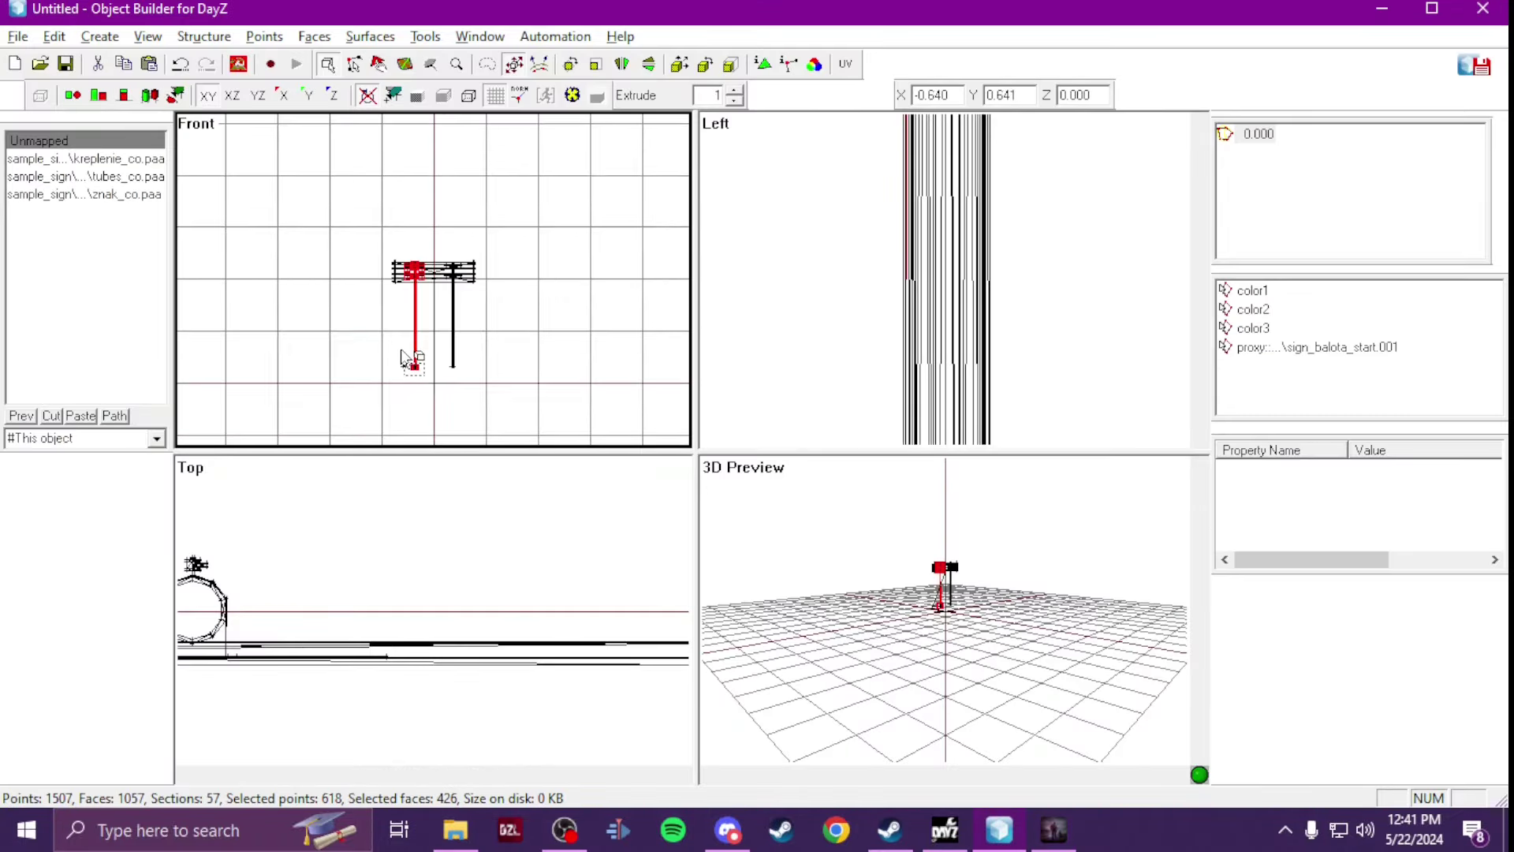
pyautogui.scroll(3, 401, 350)
pyautogui.moveTo(397, 365); pyautogui.dragTo(396, 365, button='middle')
pyautogui.scroll(-3, 396, 365)
pyautogui.scroll(3, 398, 371)
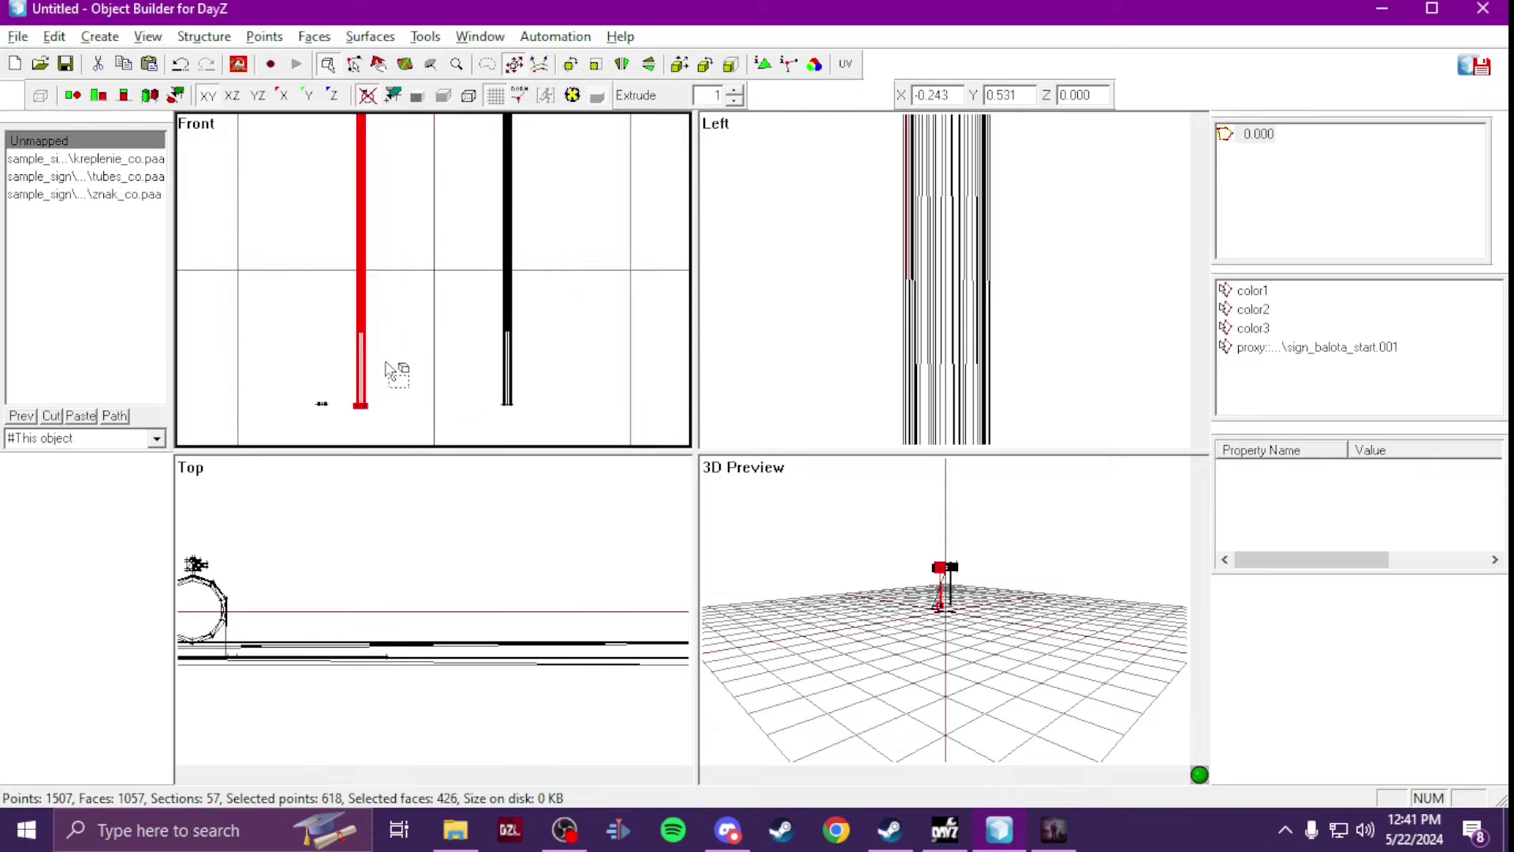
pyautogui.moveTo(281, 376); pyautogui.dragTo(332, 419)
pyautogui.scroll(2, 332, 418)
pyautogui.scroll(-7, 332, 415)
pyautogui.hscroll(-4, 332, 418)
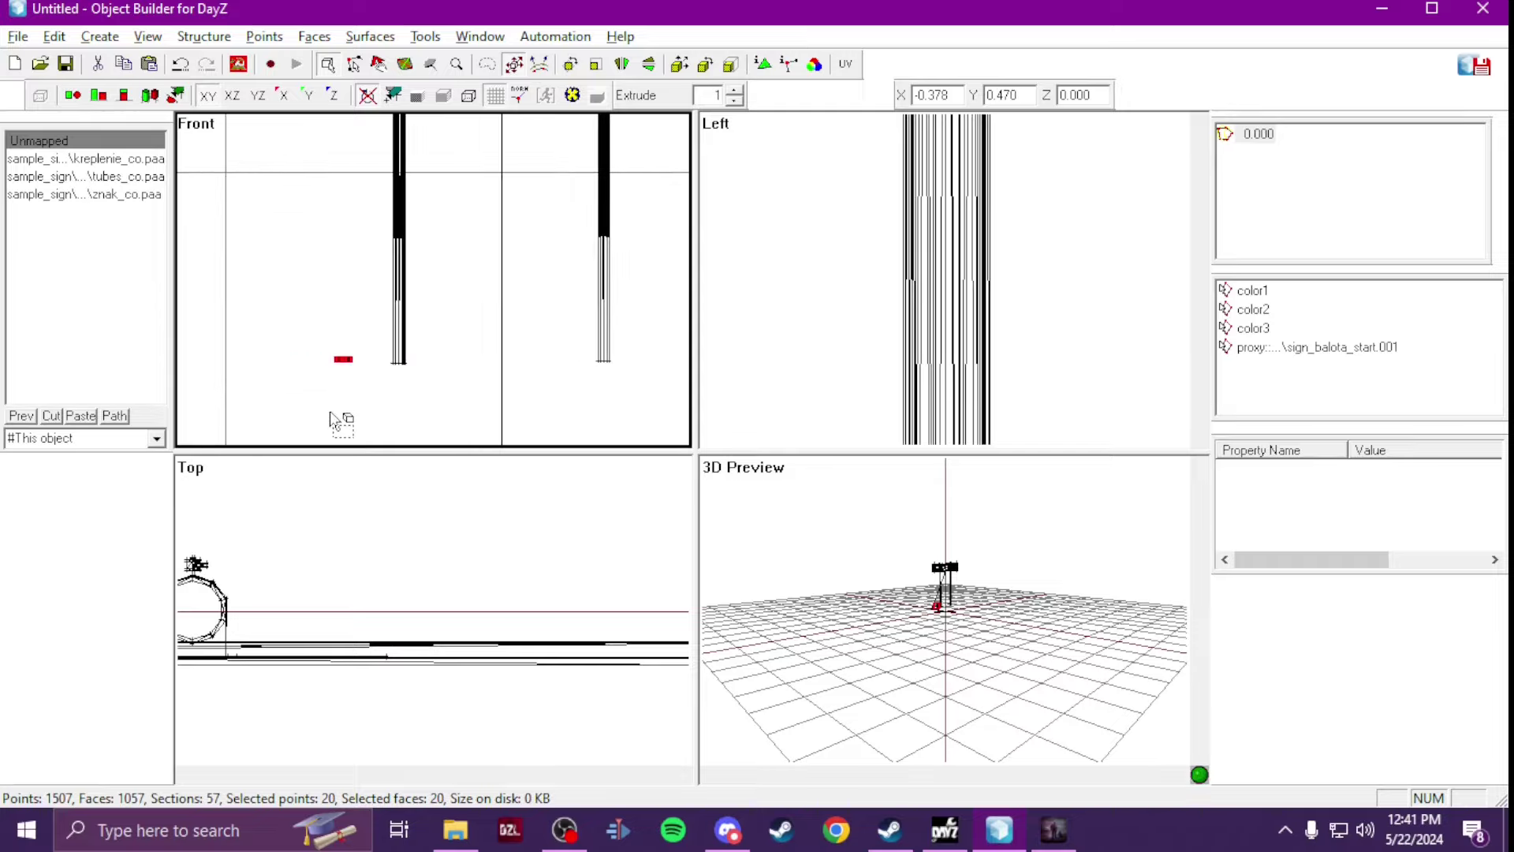
pyautogui.scroll(1, 322, 404)
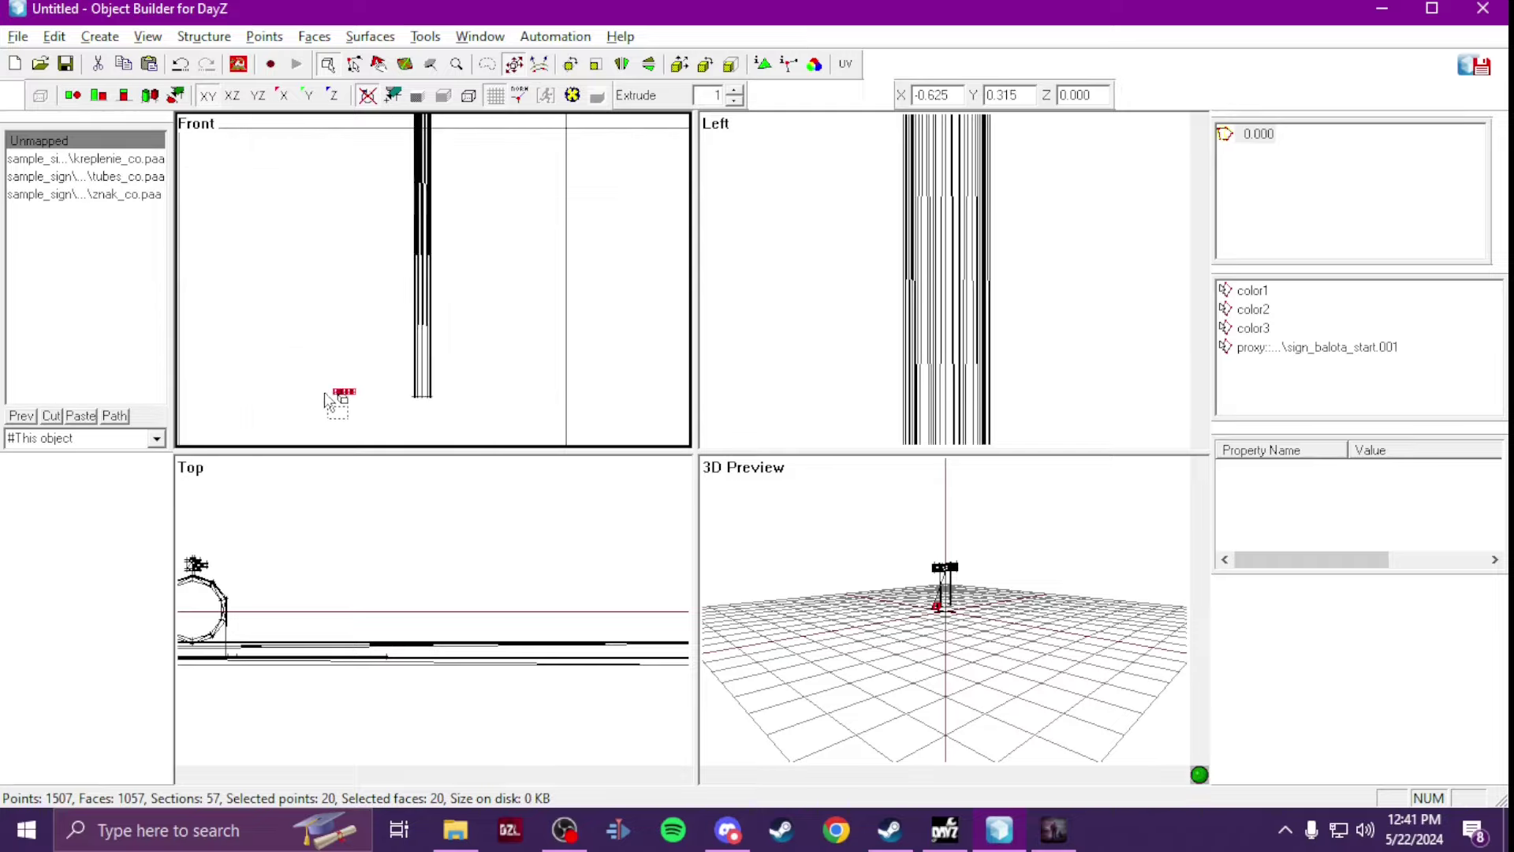
pyautogui.moveTo(351, 387); pyautogui.dragTo(432, 392)
# Step: Nudge the base cap in small amounts until it lines up with the left-hand post's bottom edge
pyautogui.scroll(1, 471, 410)
pyautogui.press('Down')
pyautogui.press('Down')
pyautogui.press('Down')
pyautogui.press('Down')
pyautogui.press('Down')
pyautogui.press('Down')
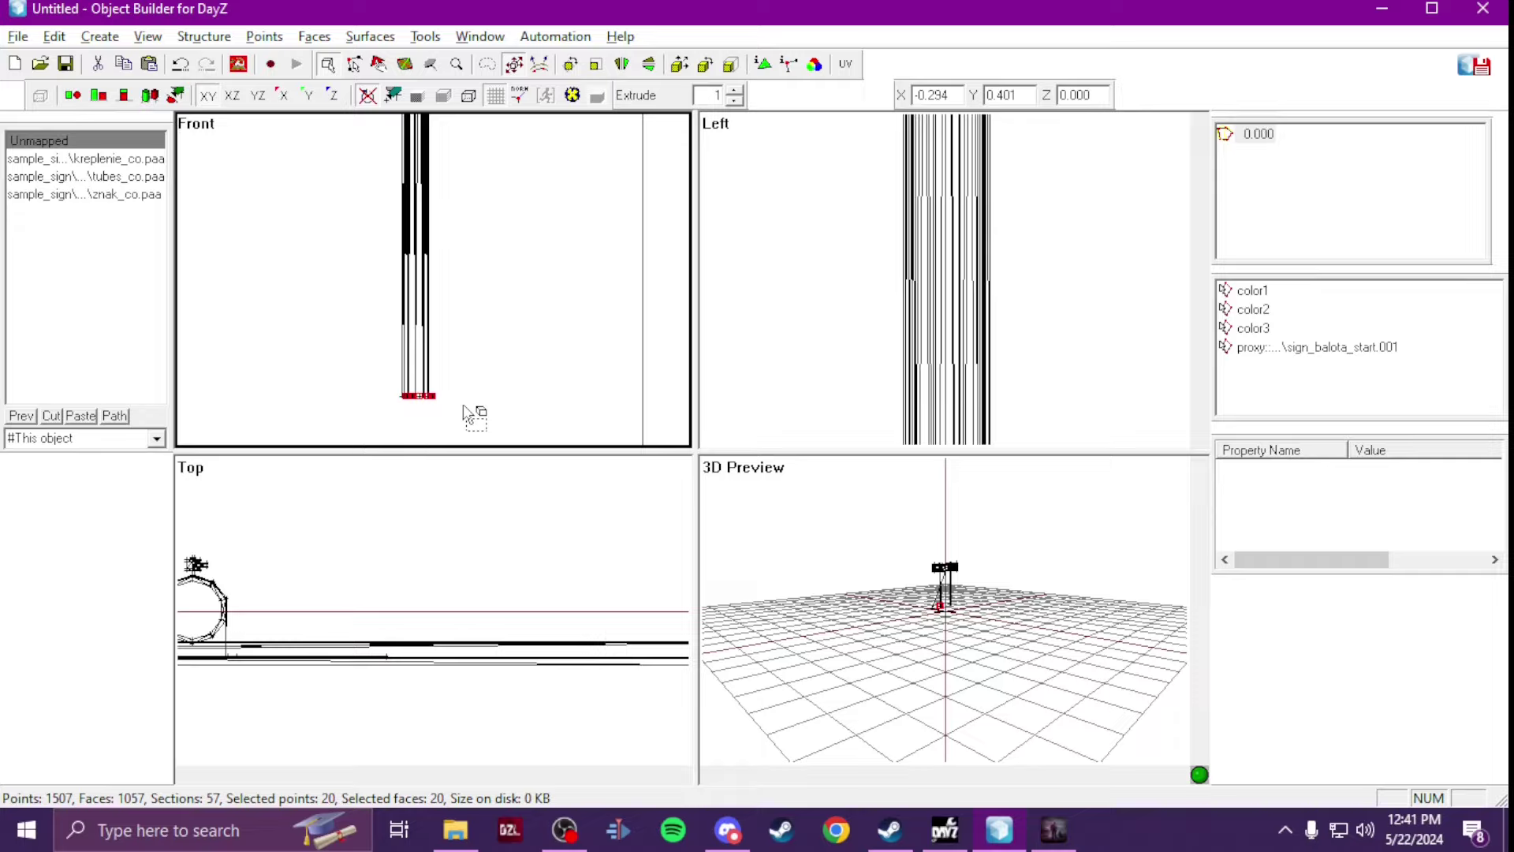
pyautogui.press('Left')
pyautogui.press('Left')
pyautogui.press('Left')
pyautogui.press('Left')
pyautogui.press('Left')
pyautogui.press('Left')
pyautogui.scroll(4, 478, 397)
pyautogui.scroll(-1, 528, 370)
pyautogui.scroll(-1, 528, 371)
pyautogui.moveTo(552, 427); pyautogui.dragTo(548, 431, button='right')
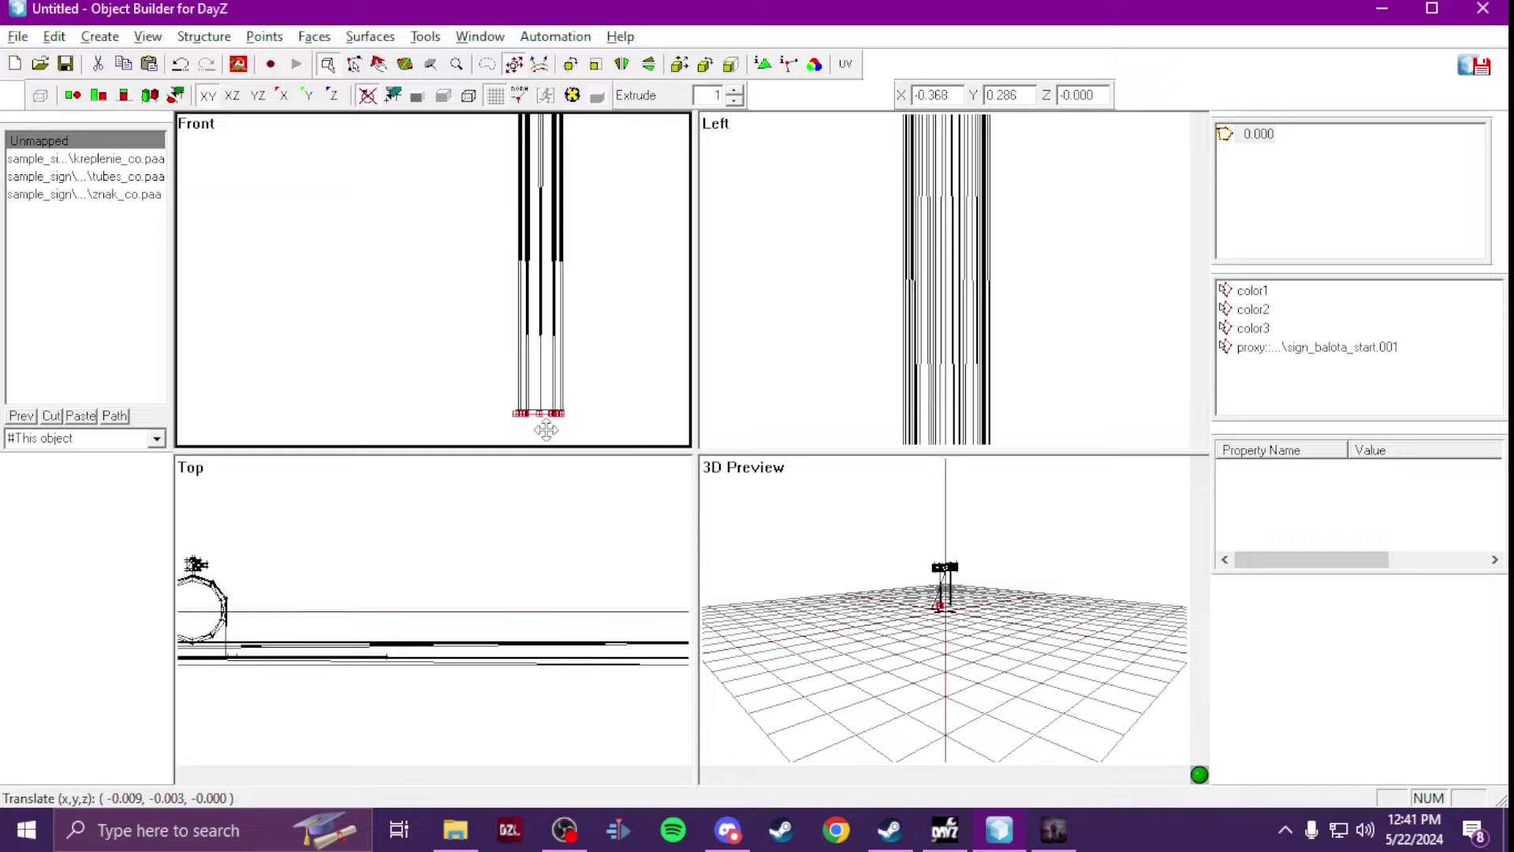
pyautogui.moveTo(546, 426); pyautogui.dragTo(549, 409)
# Step: Use Select Vertices to pick only the bottom vertices of both posts and lower them to ground level
pyautogui.click(891, 513)
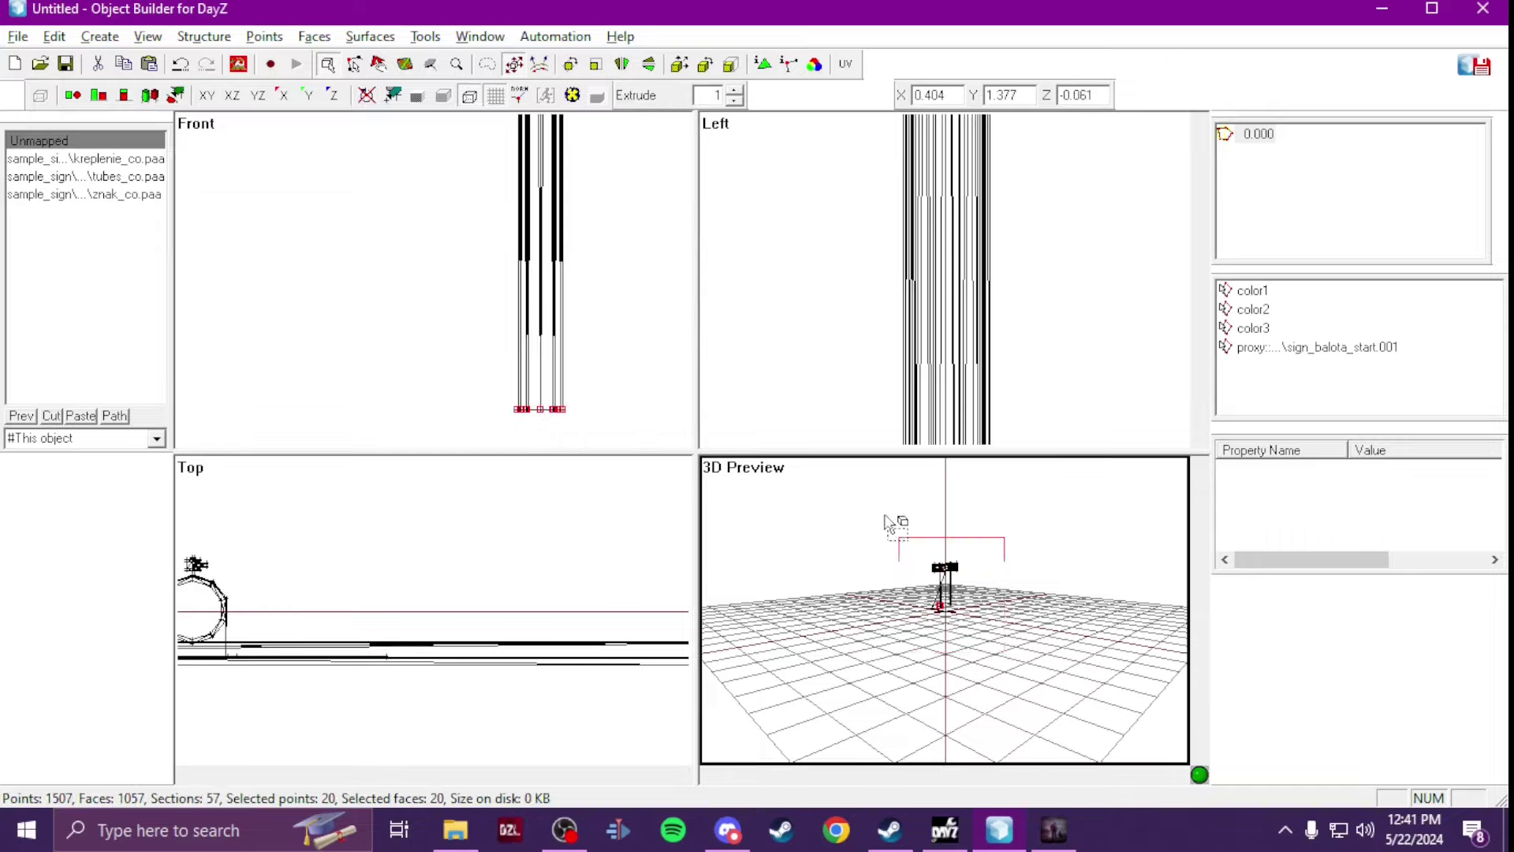
pyautogui.hotkey('ctrl', 'a')
pyautogui.press('Right')
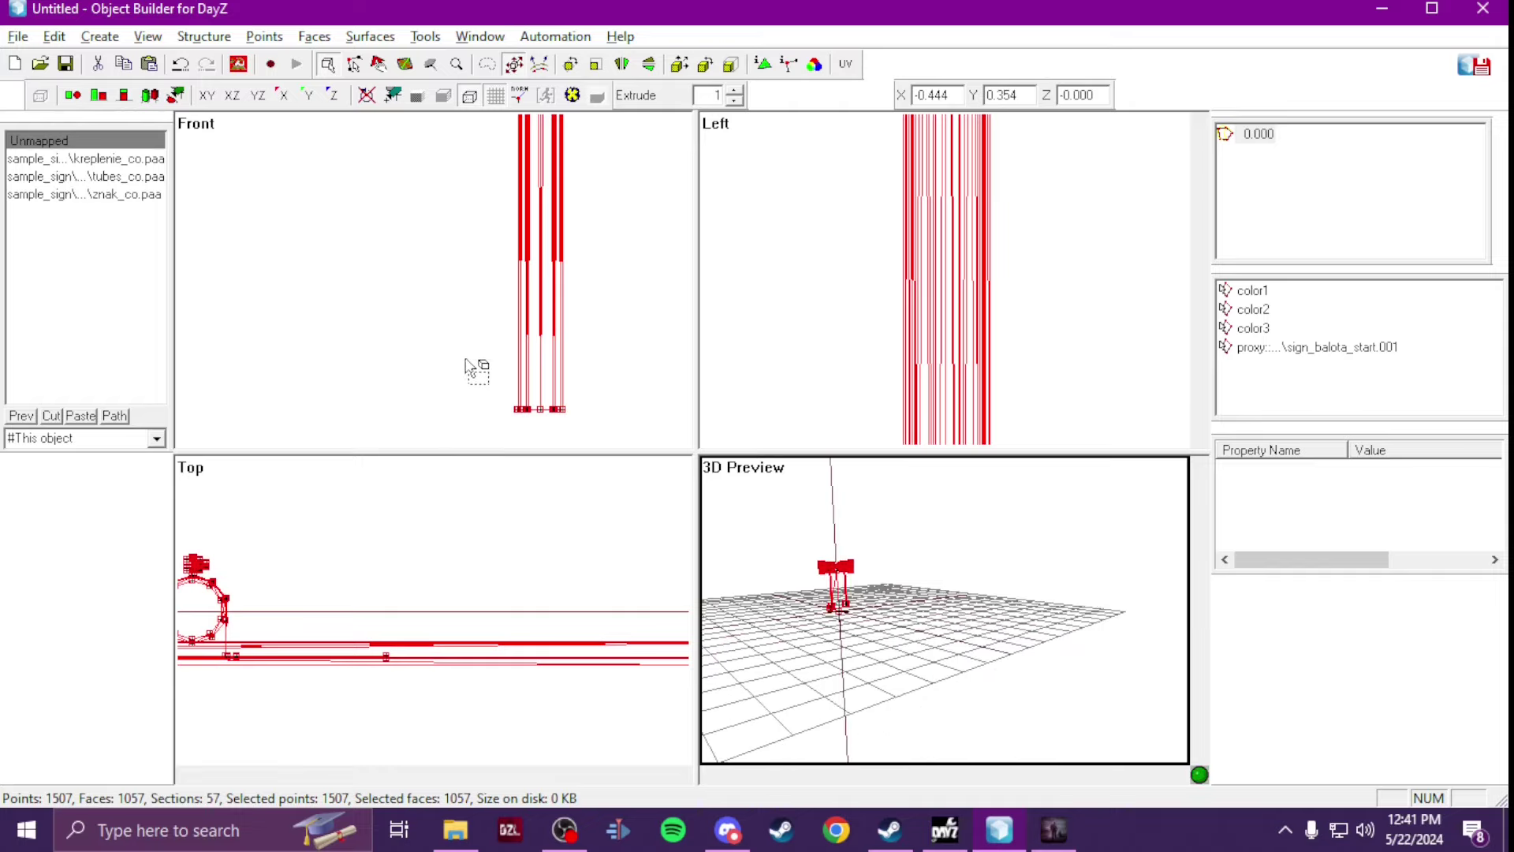
pyautogui.scroll(5, 477, 365)
pyautogui.scroll(-3, 483, 358)
pyautogui.scroll(3, 484, 351)
pyautogui.moveTo(446, 288); pyautogui.dragTo(461, 317)
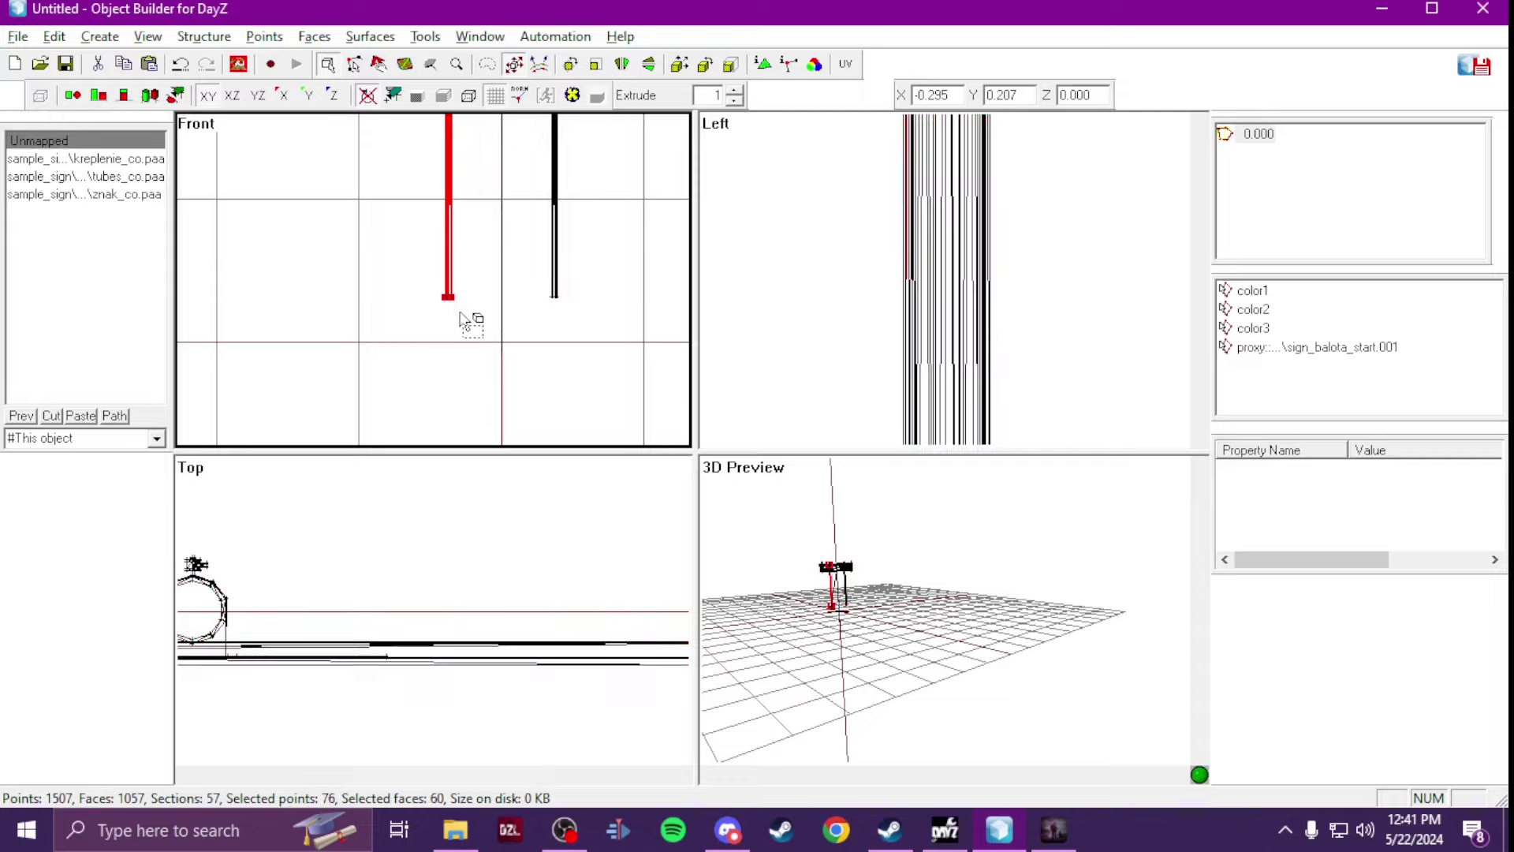
pyautogui.click(356, 67)
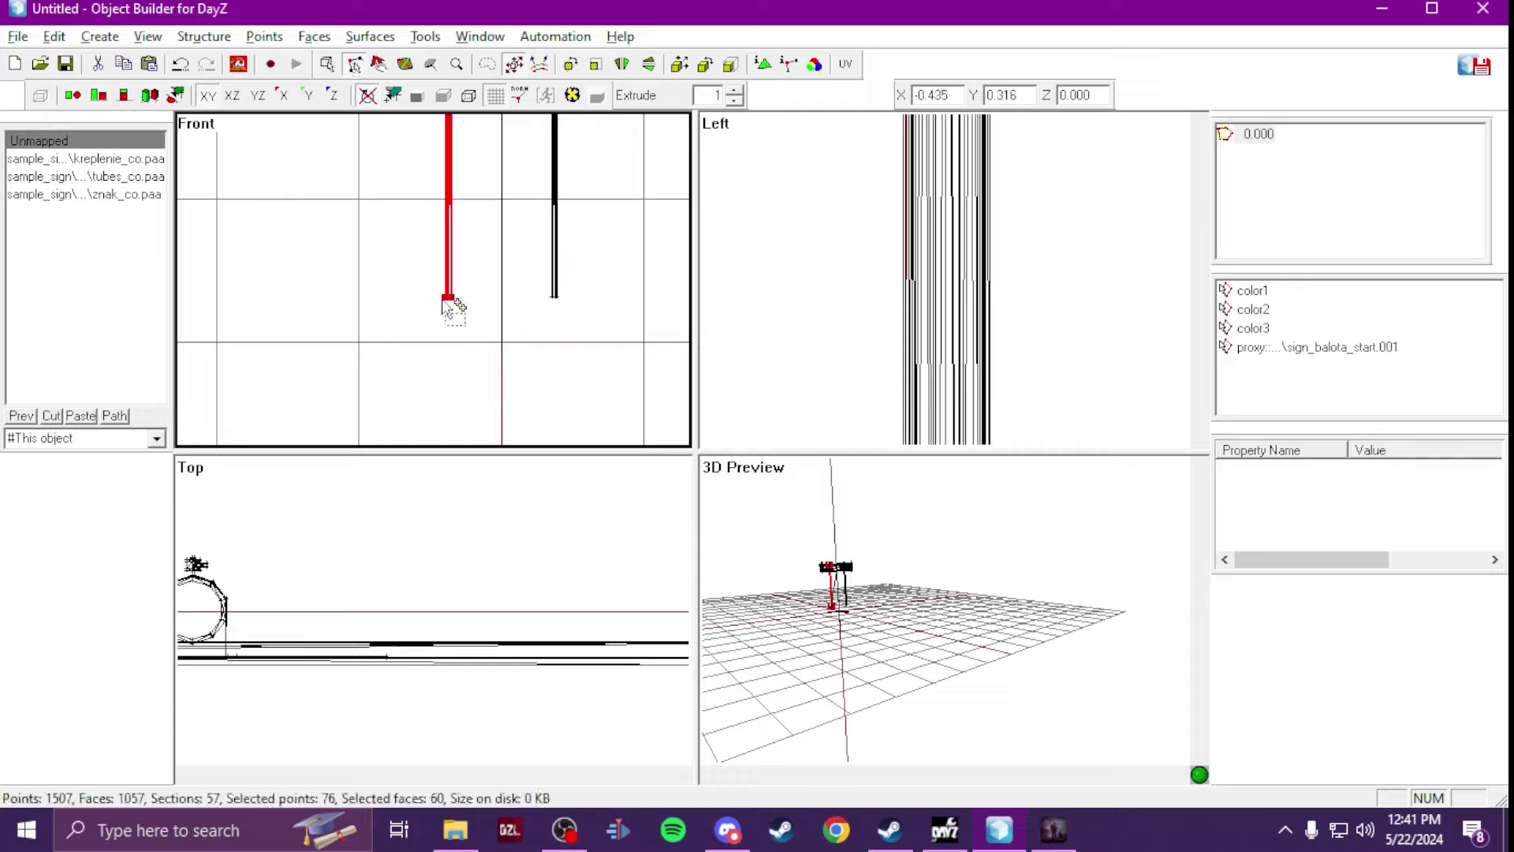
pyautogui.moveTo(463, 323); pyautogui.dragTo(464, 322)
pyautogui.keyDown('shift'); pyautogui.moveTo(535, 273); pyautogui.dragTo(557, 356); pyautogui.keyUp('shift')
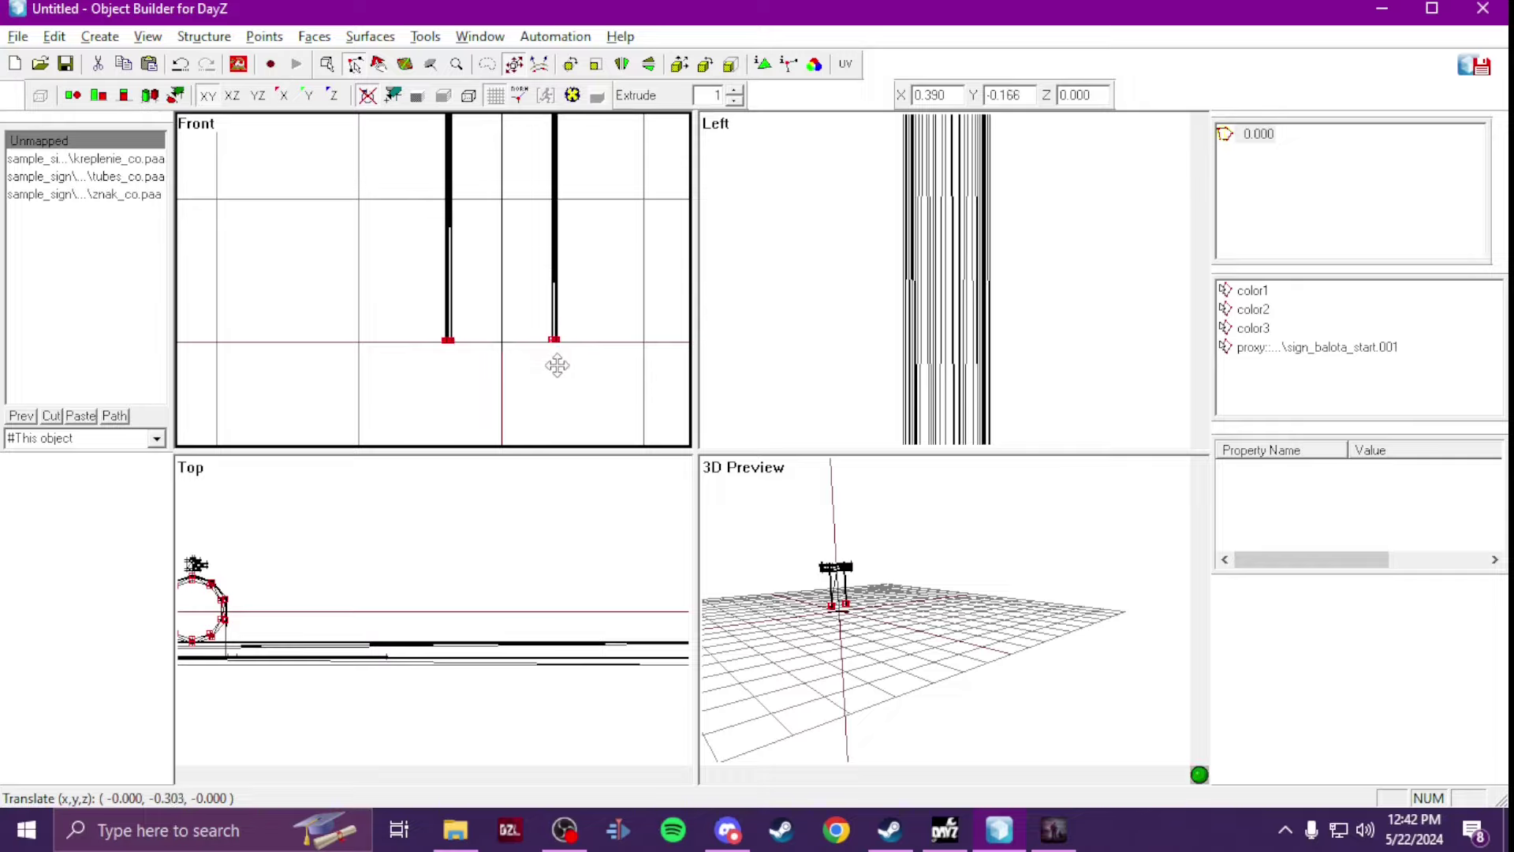
# Step: Extend the bottoms of both posts further below ground to match the proxy's post length, checking each change in Buldozer
pyautogui.moveTo(557, 375); pyautogui.dragTo(556, 375)
pyautogui.hotkey('alt', 'Tab')
pyautogui.moveTo(760, 465); pyautogui.dragTo(760, 464)
pyautogui.hotkey('alt', 'Tab')
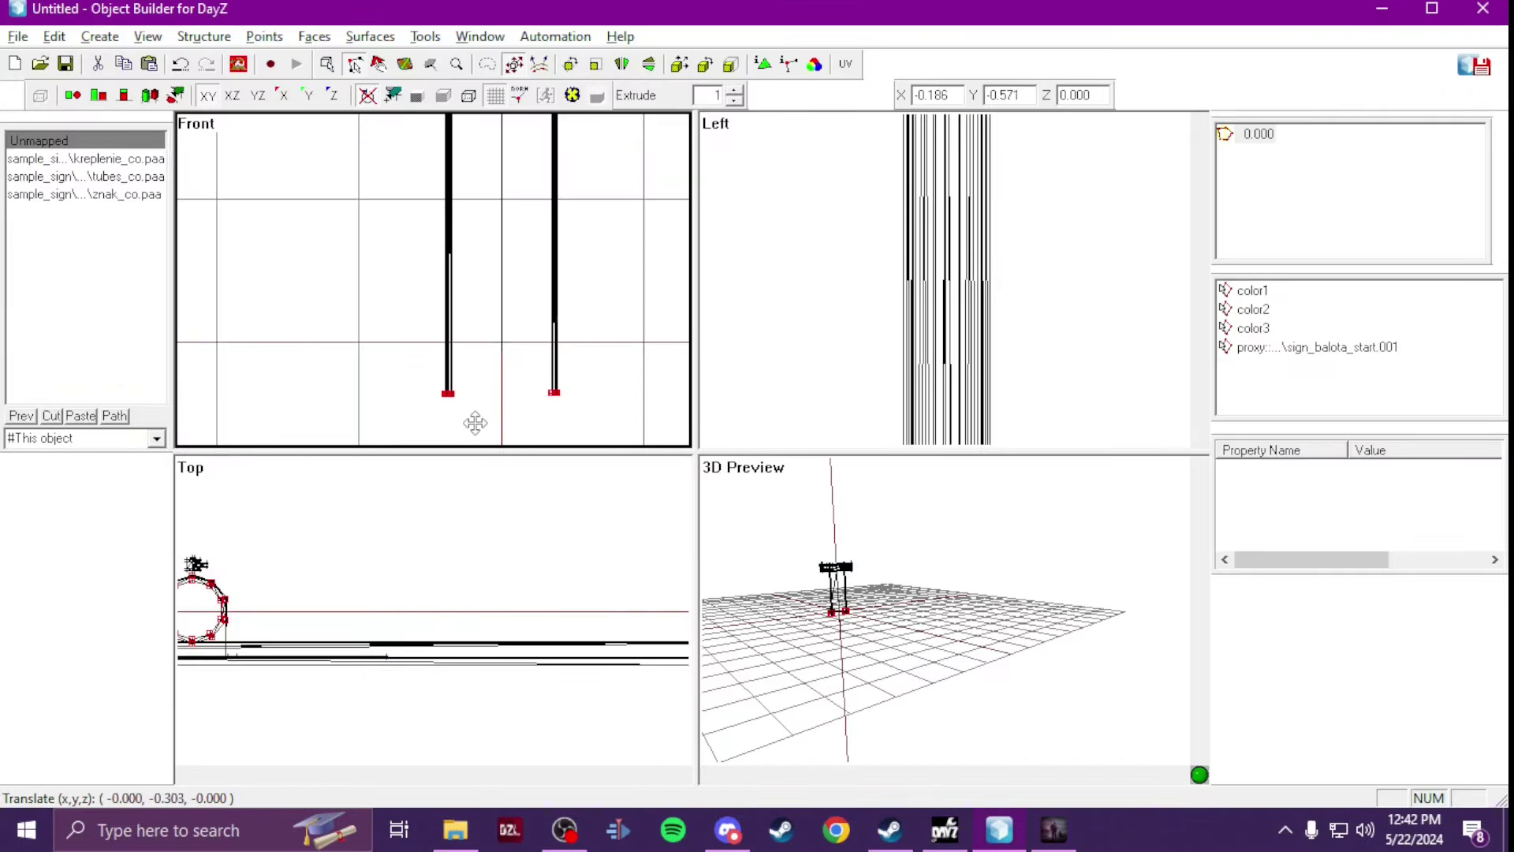
pyautogui.hotkey('alt', 'Tab')
pyautogui.moveTo(759, 465)
pyautogui.mouseDown()
pyautogui.moveTo(744, 468)
pyautogui.moveTo(759, 464)
pyautogui.mouseUp()
pyautogui.hotkey('alt', 'Tab')
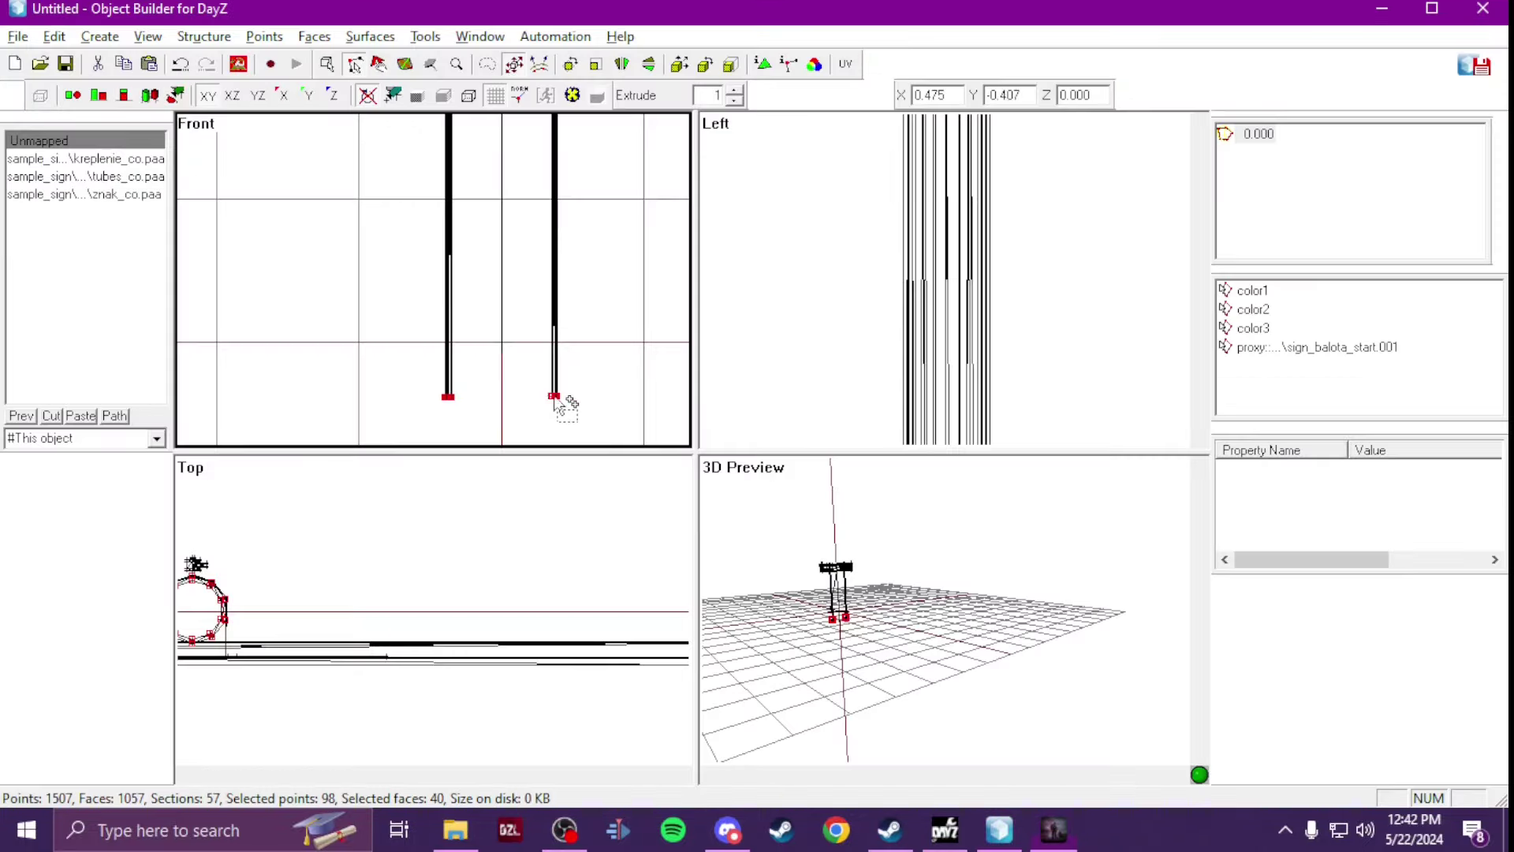
pyautogui.moveTo(460, 392); pyautogui.dragTo(470, 405)
pyautogui.hotkey('alt', 'Tab')
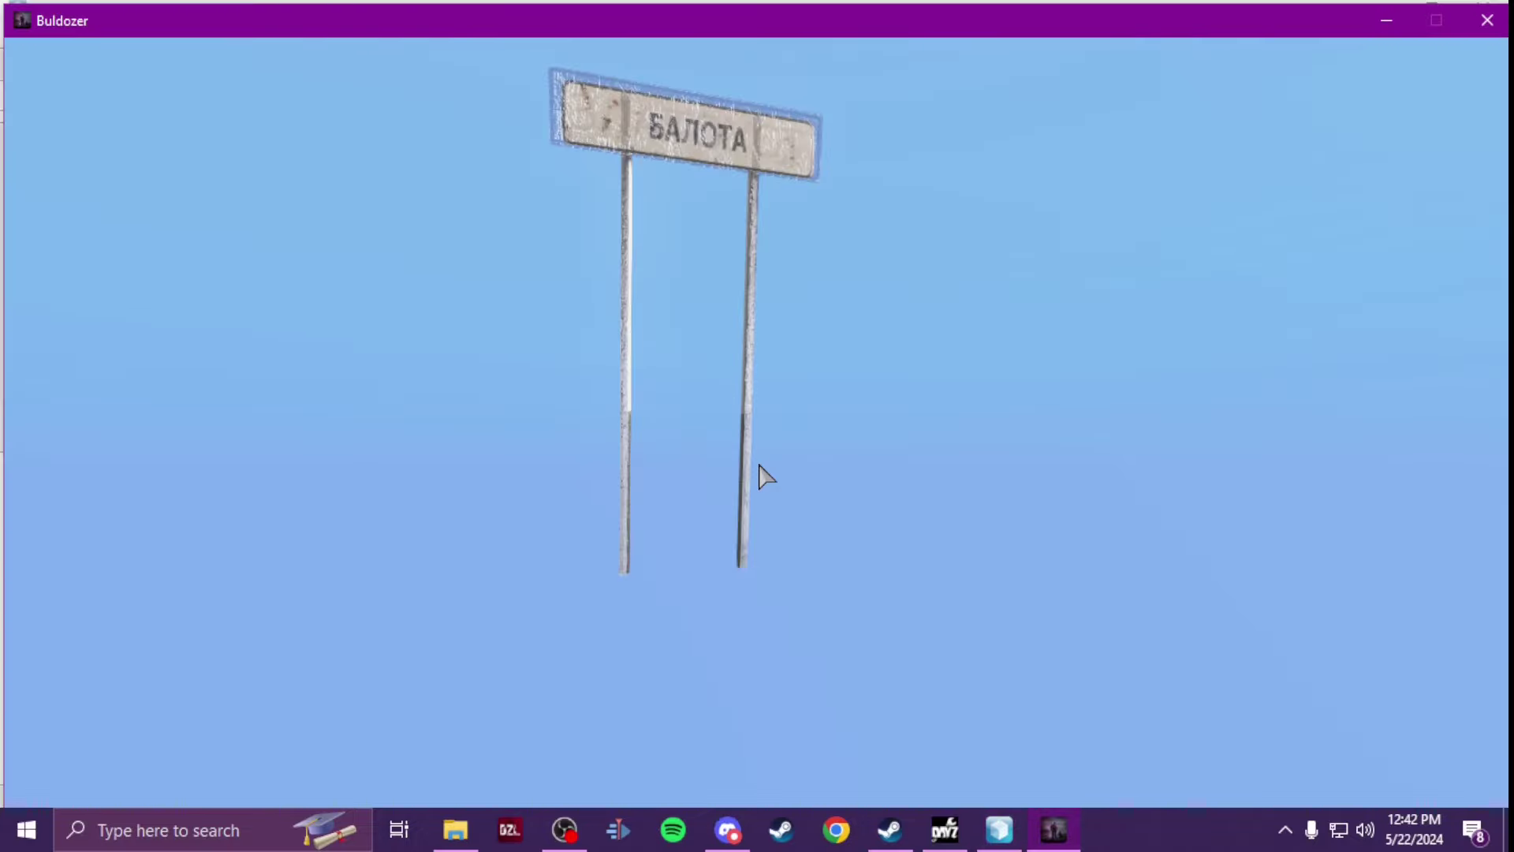
pyautogui.moveTo(758, 465); pyautogui.dragTo(758, 465)
pyautogui.hotkey('alt', 'Tab')
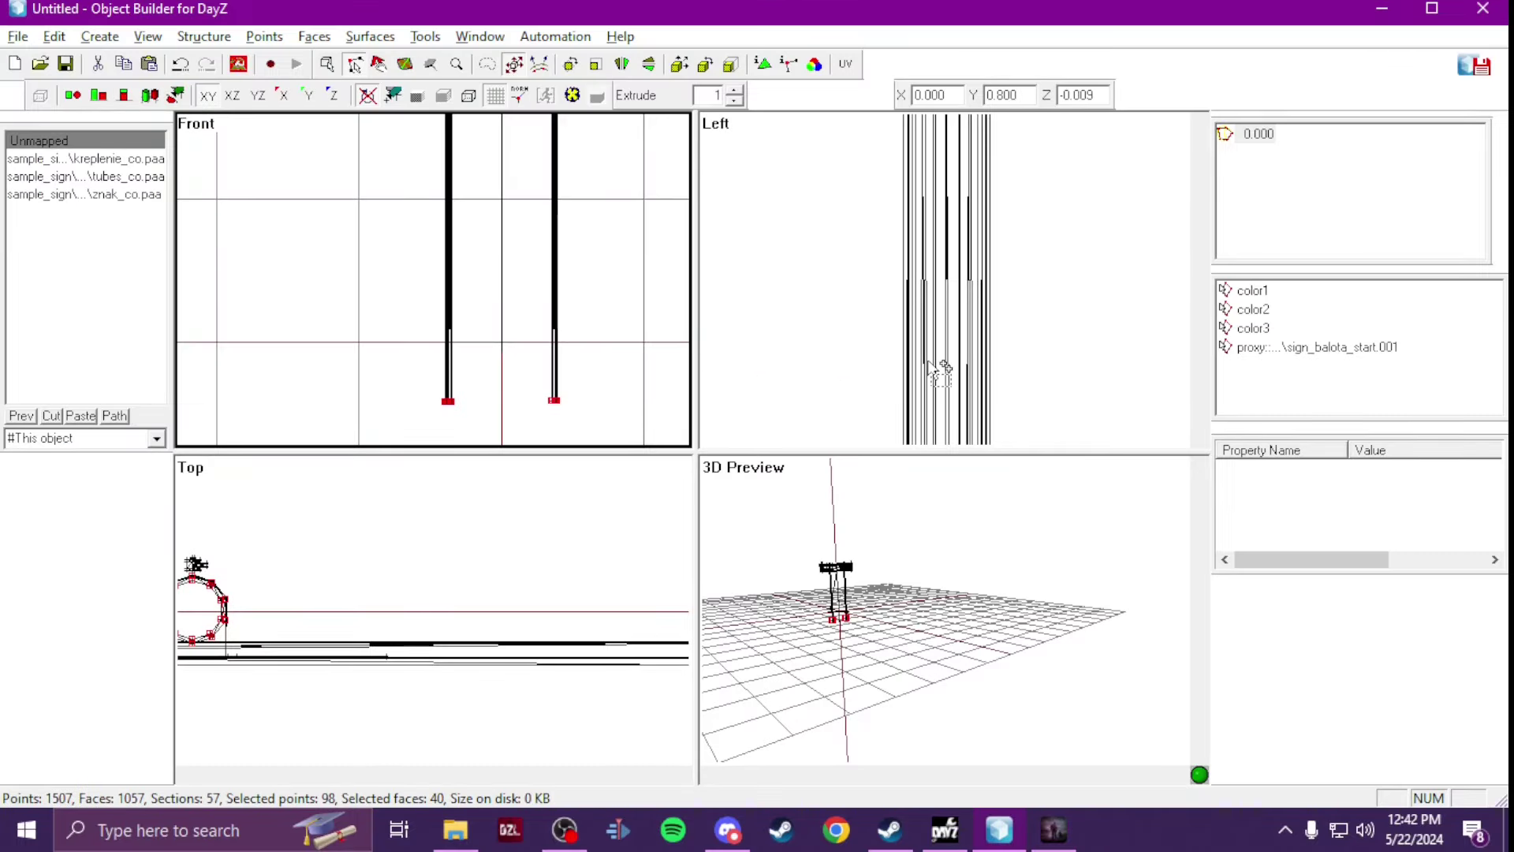
# Step: Delete the sign_balota_start proxy geometry and its named selection
pyautogui.click(1266, 348)
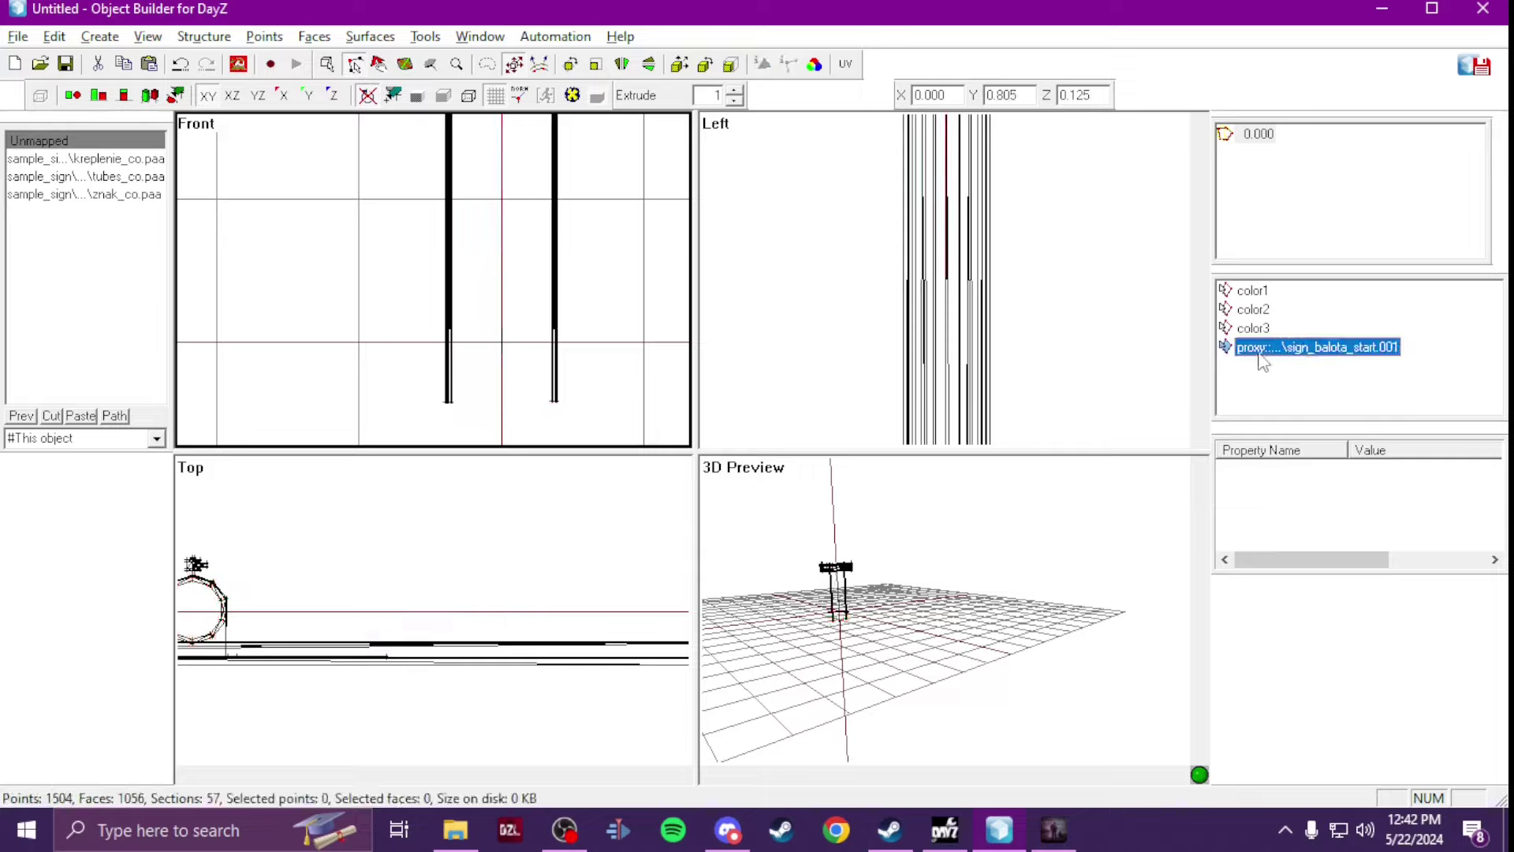
pyautogui.rightClick(1263, 359)
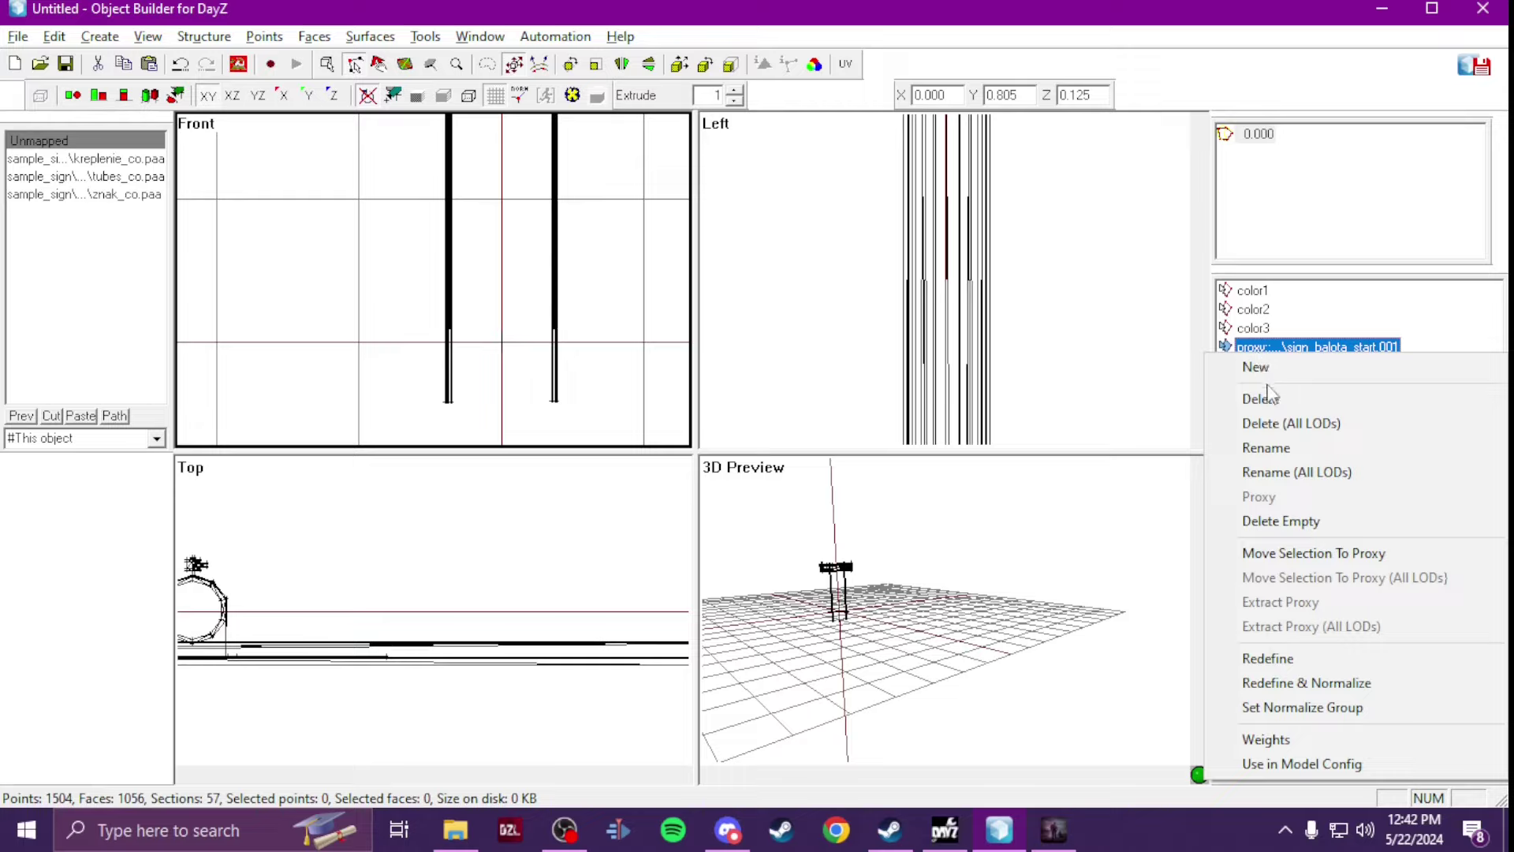
pyautogui.click(1266, 397)
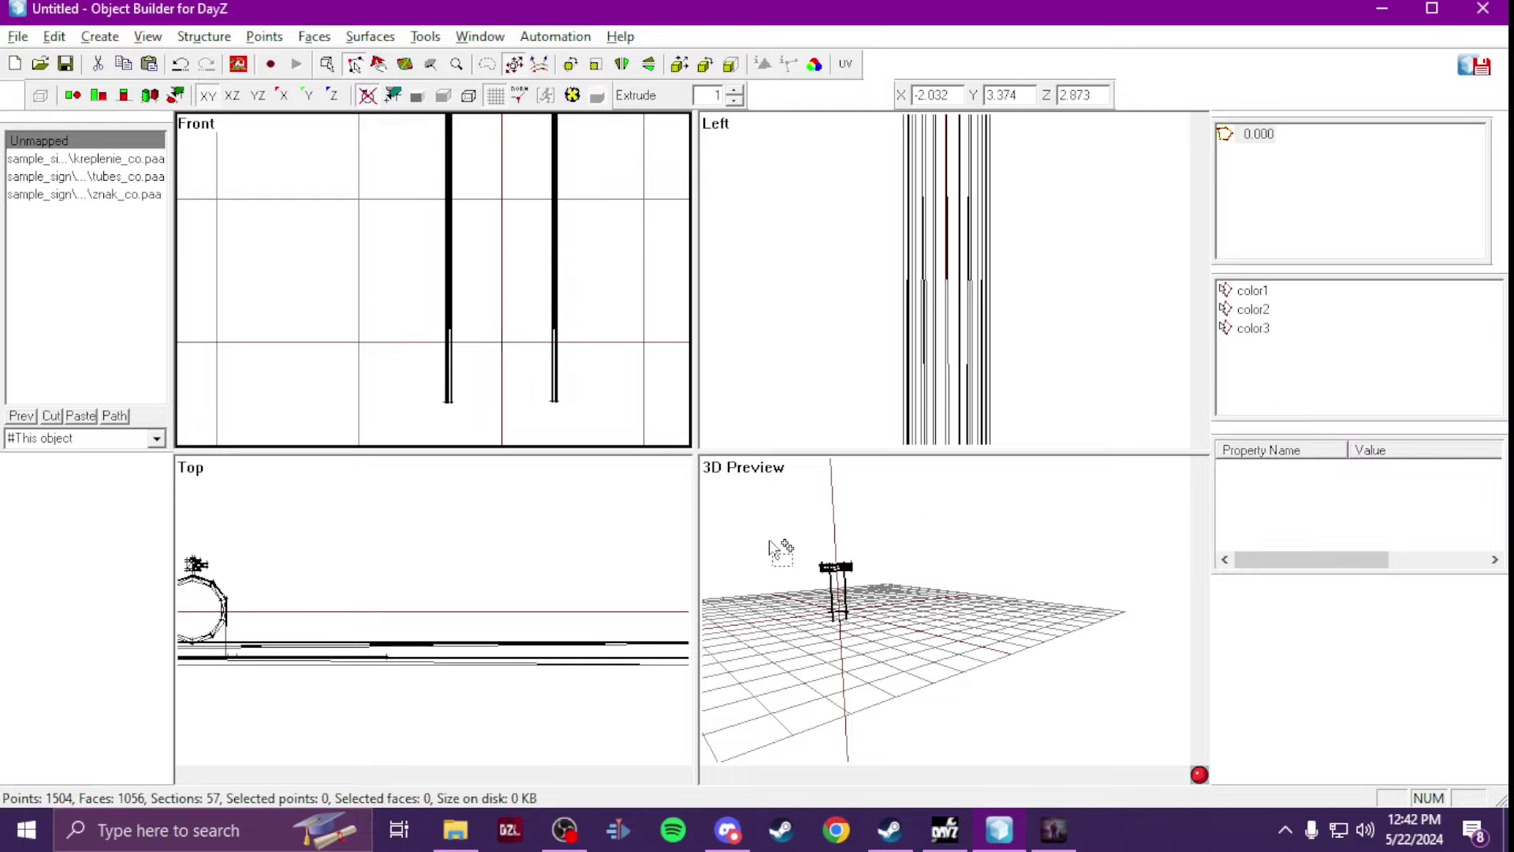
# Step: Select the whole remaining sign and inspect its panel and posts without the proxy in Buldozer
pyautogui.click(821, 552)
pyautogui.hotkey('ctrl', 'a')
pyautogui.scroll(-5, 405, 237)
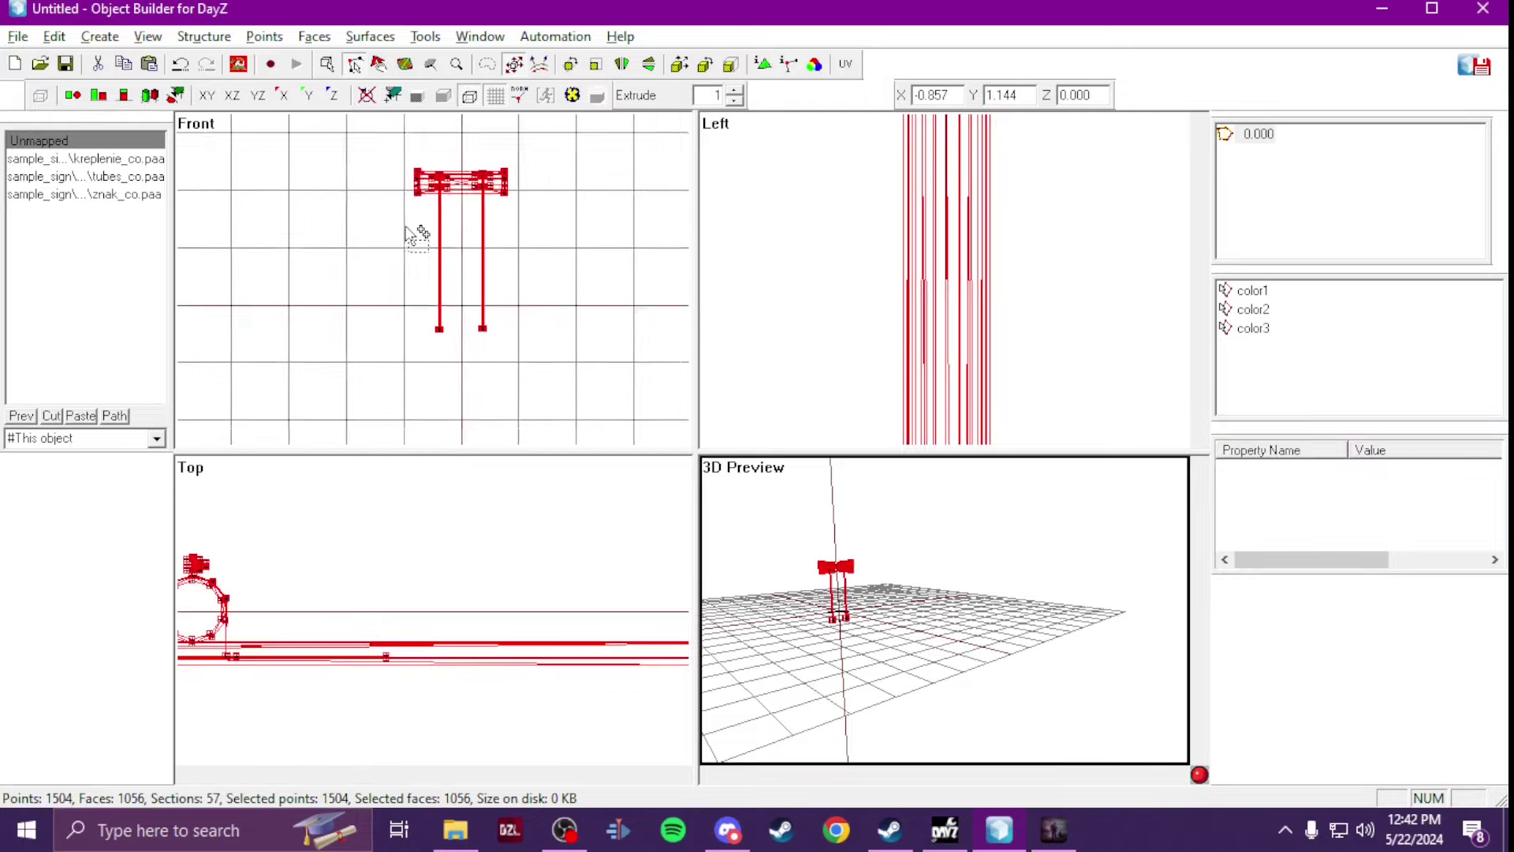
pyautogui.scroll(2, 407, 228)
pyautogui.click(1041, 833)
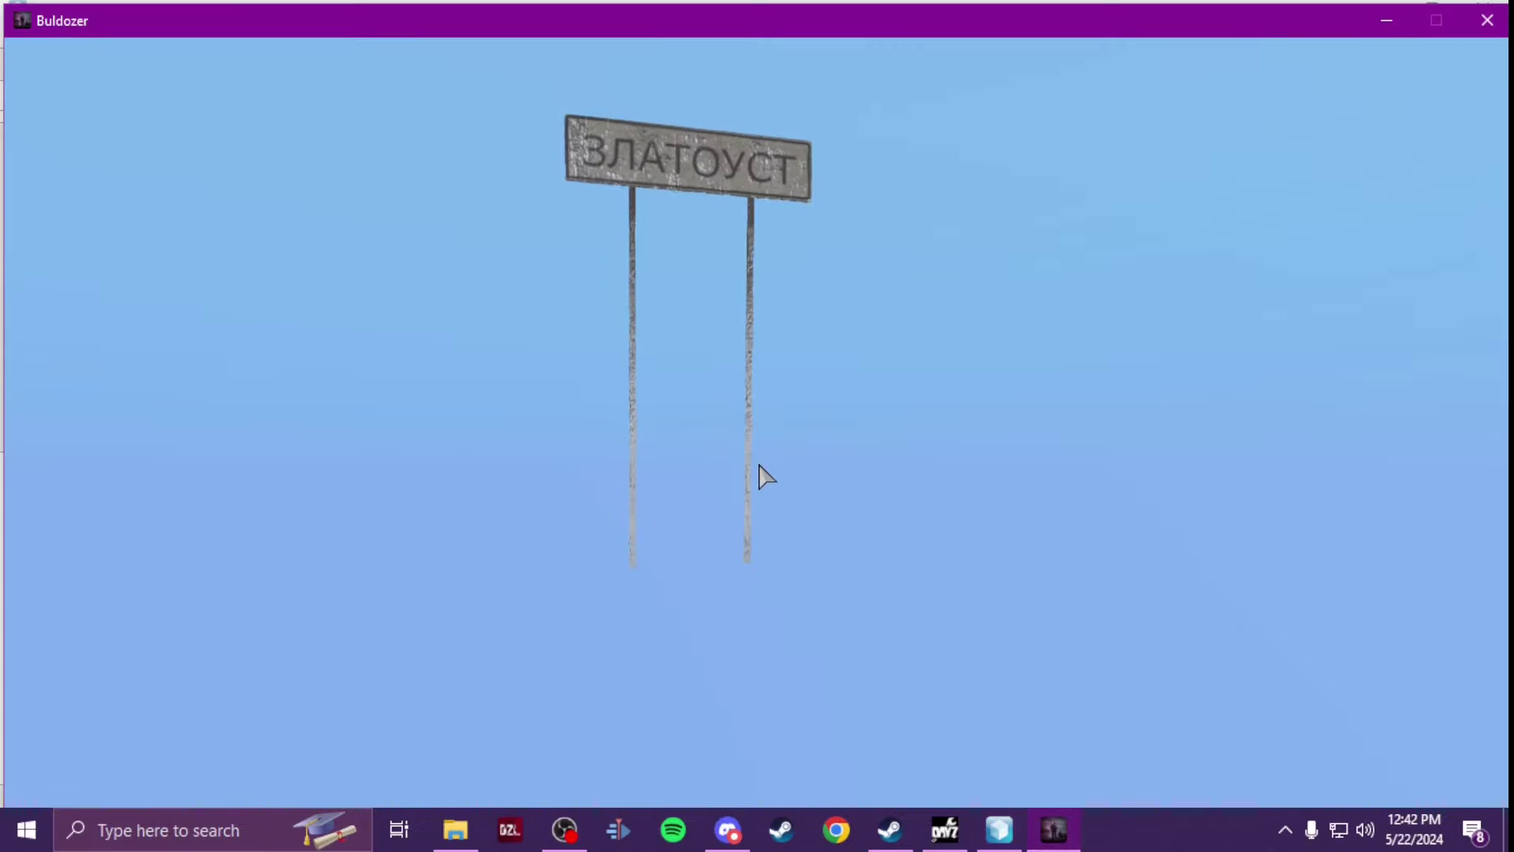
pyautogui.moveTo(759, 466); pyautogui.dragTo(761, 465)
pyautogui.press('Left')
pyautogui.press('Up')
pyautogui.hotkey('alt', 'Tab')
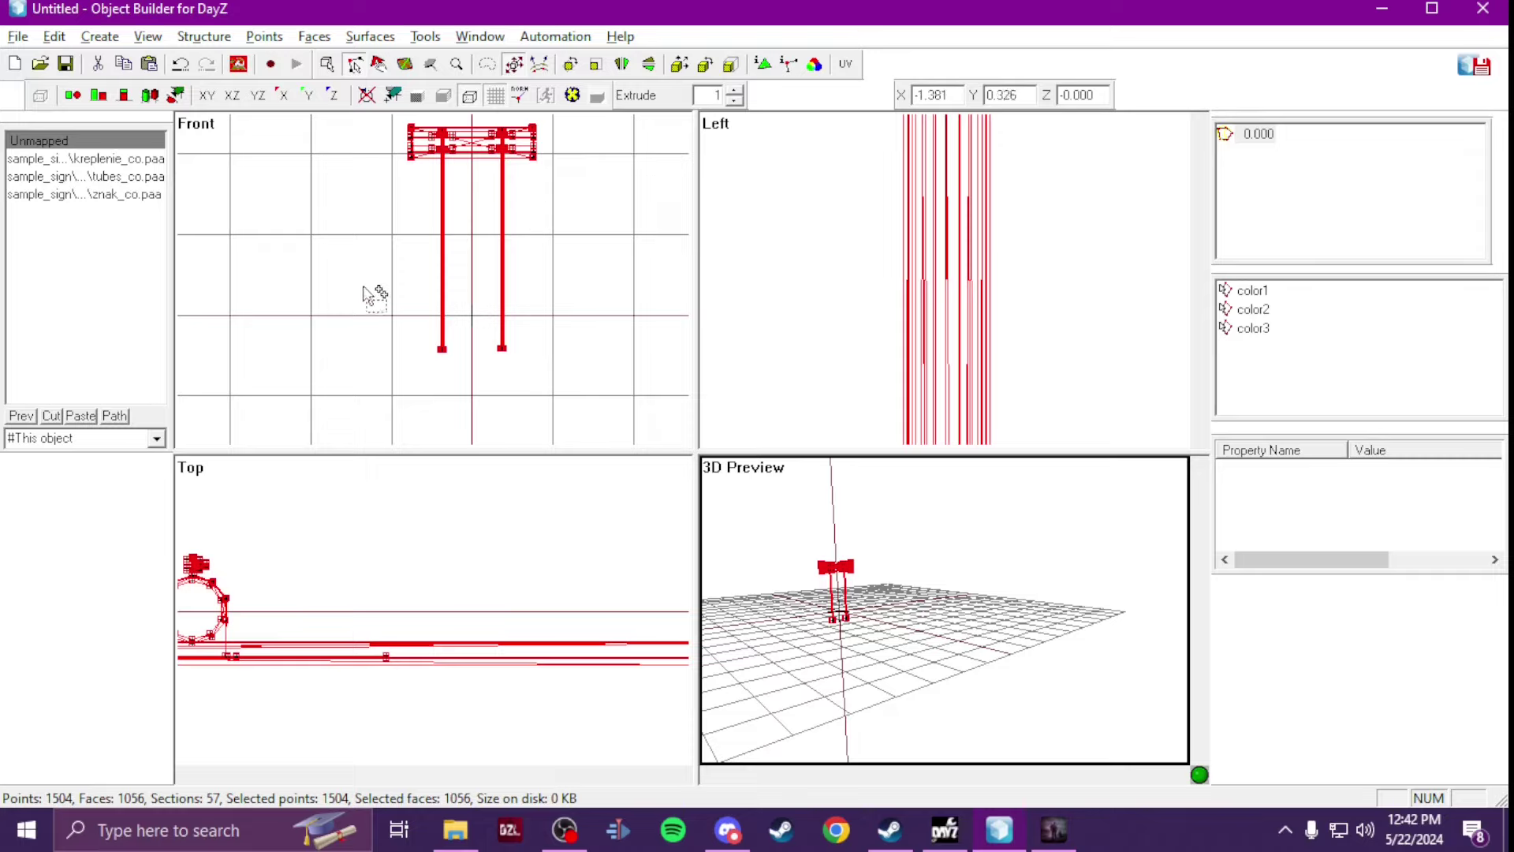
# Step: Add a second LOD to the sign model
pyautogui.rightClick(1255, 197)
pyautogui.click(1272, 201)
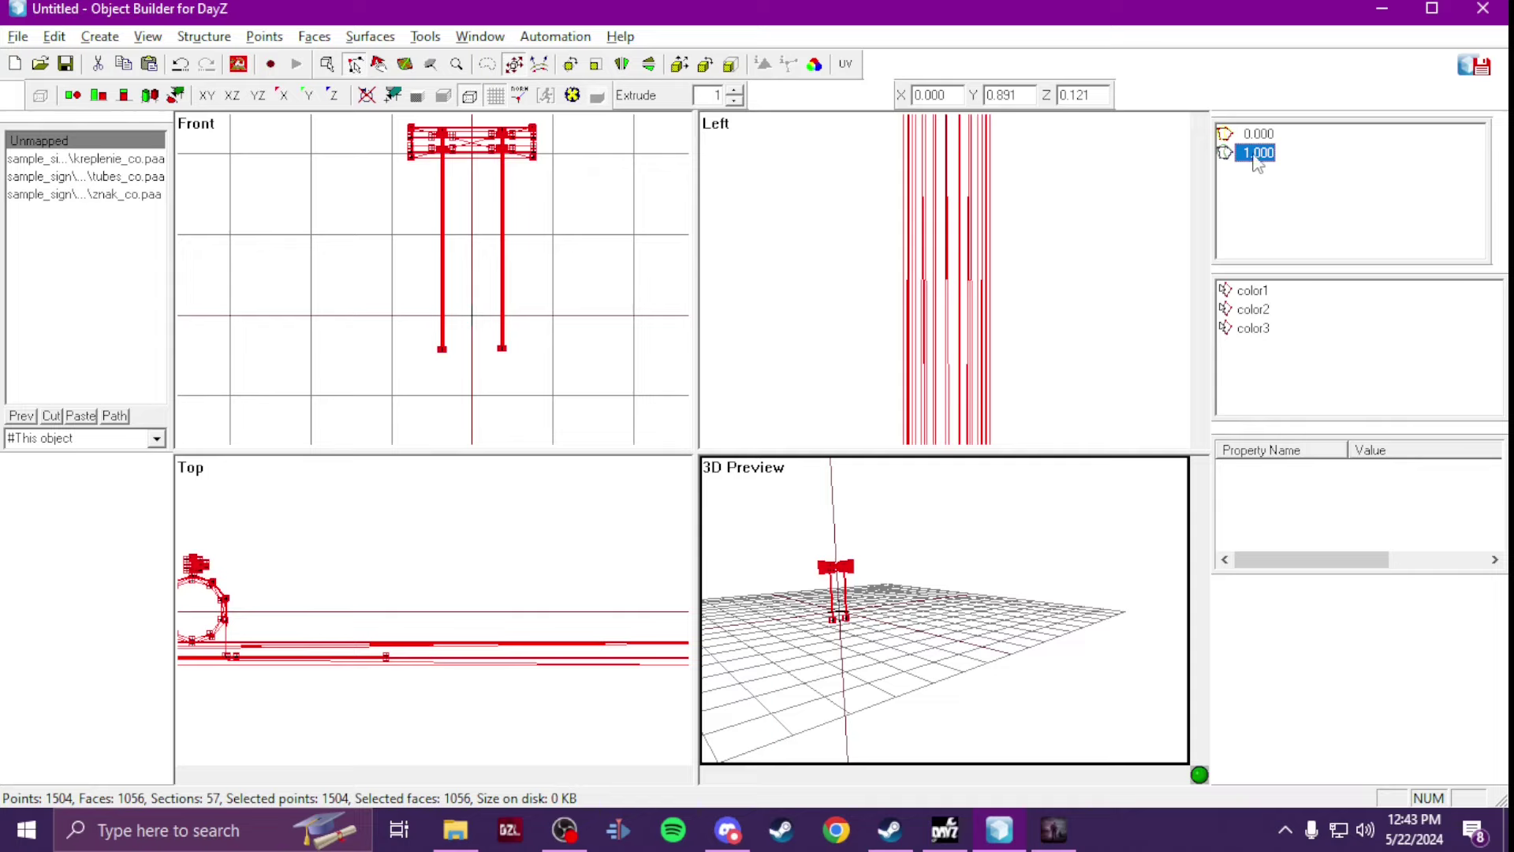
# Step: Change the new 1.000 LOD's type to Geometry
pyautogui.rightClick(1258, 163)
pyautogui.click(1278, 311)
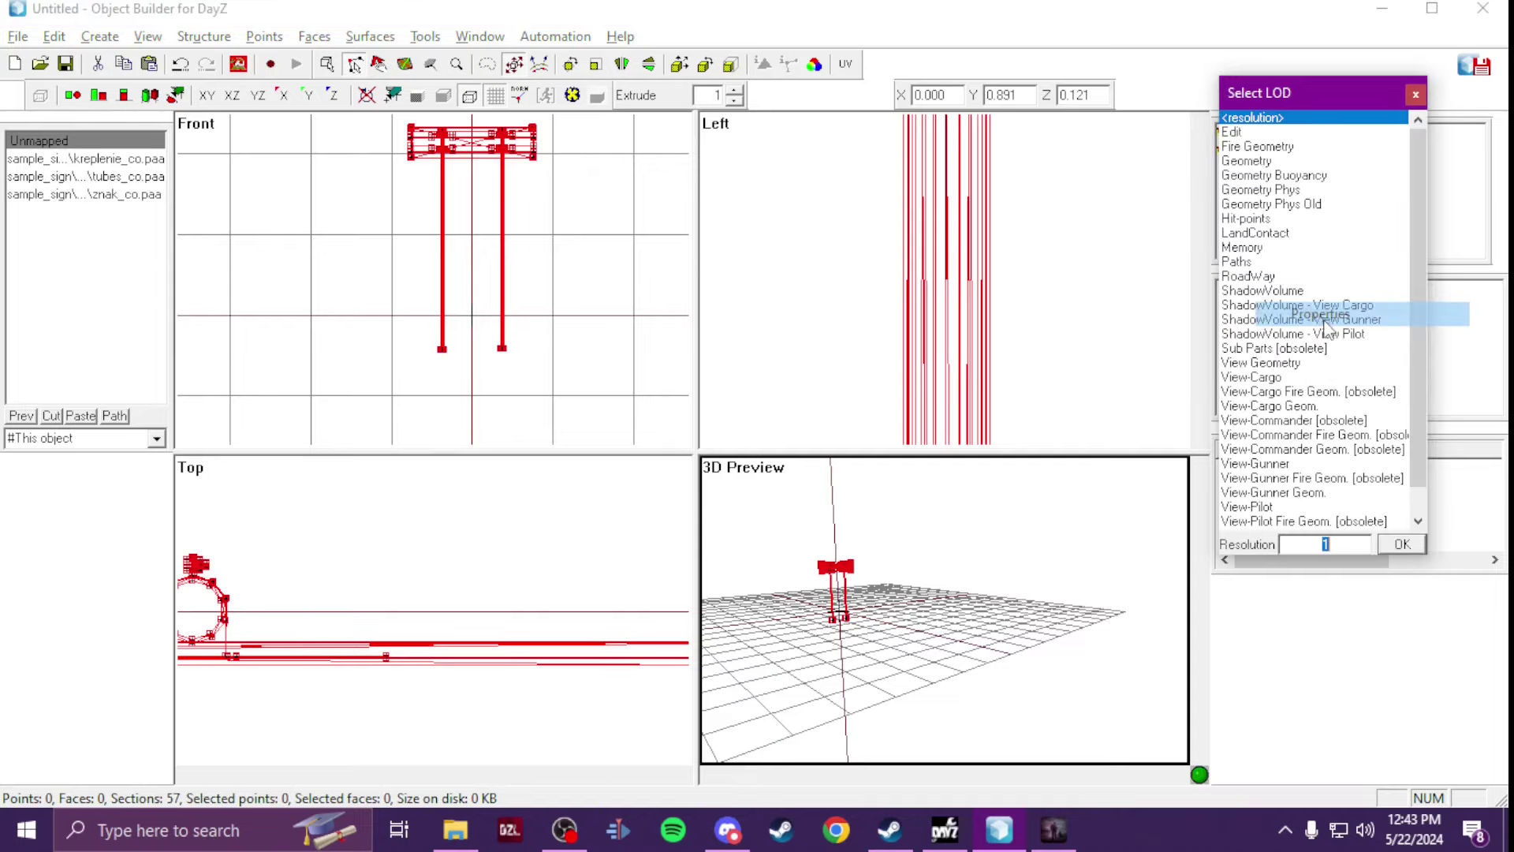
pyautogui.doubleClick(1265, 161)
# Step: Create a box centred on the pin in the Geometry LOD
pyautogui.scroll(-2, 435, 221)
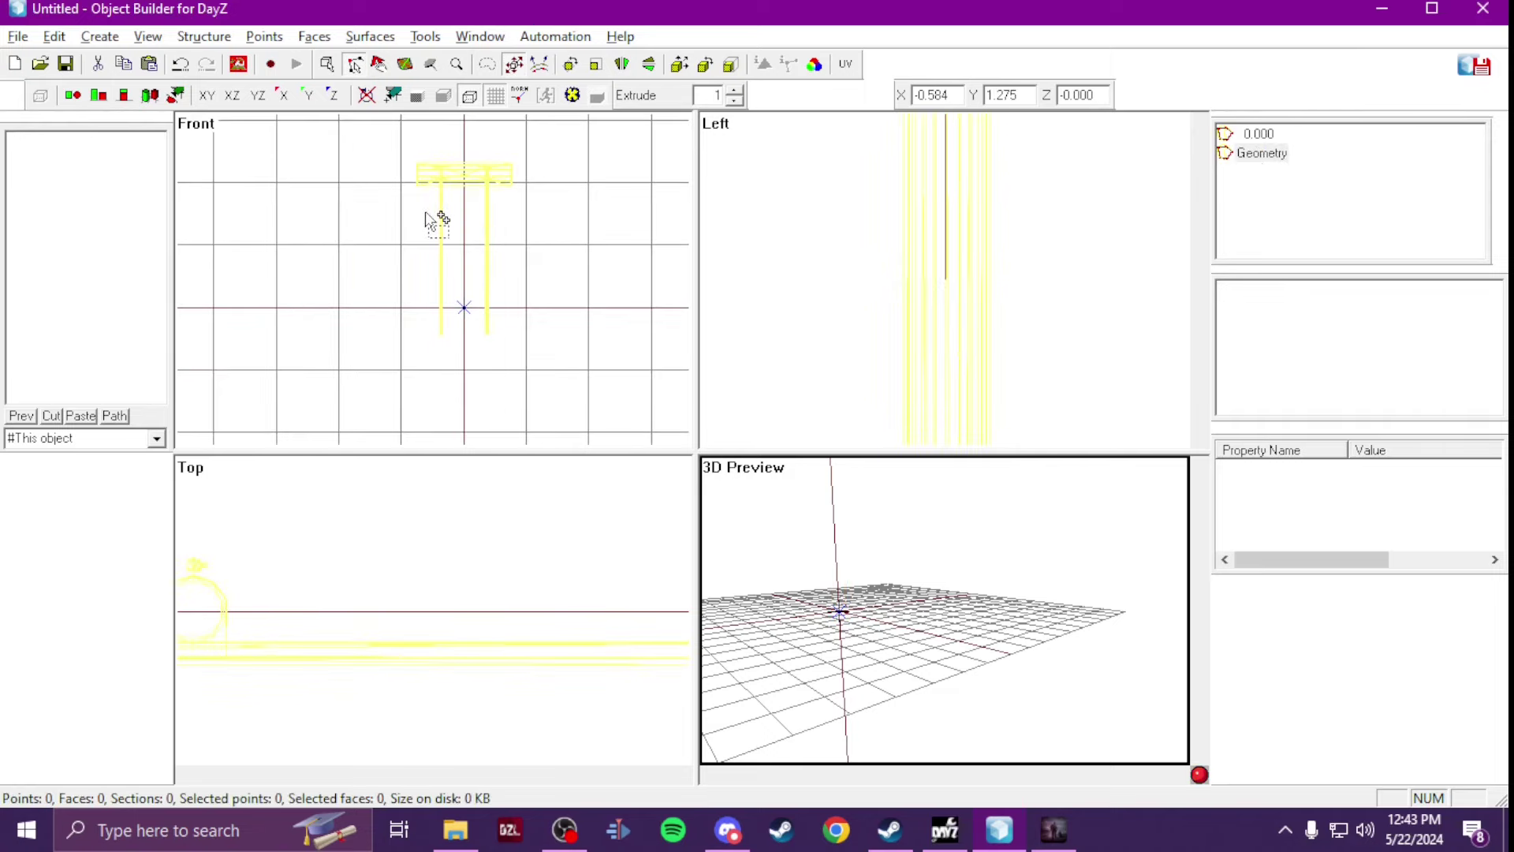
pyautogui.click(100, 38)
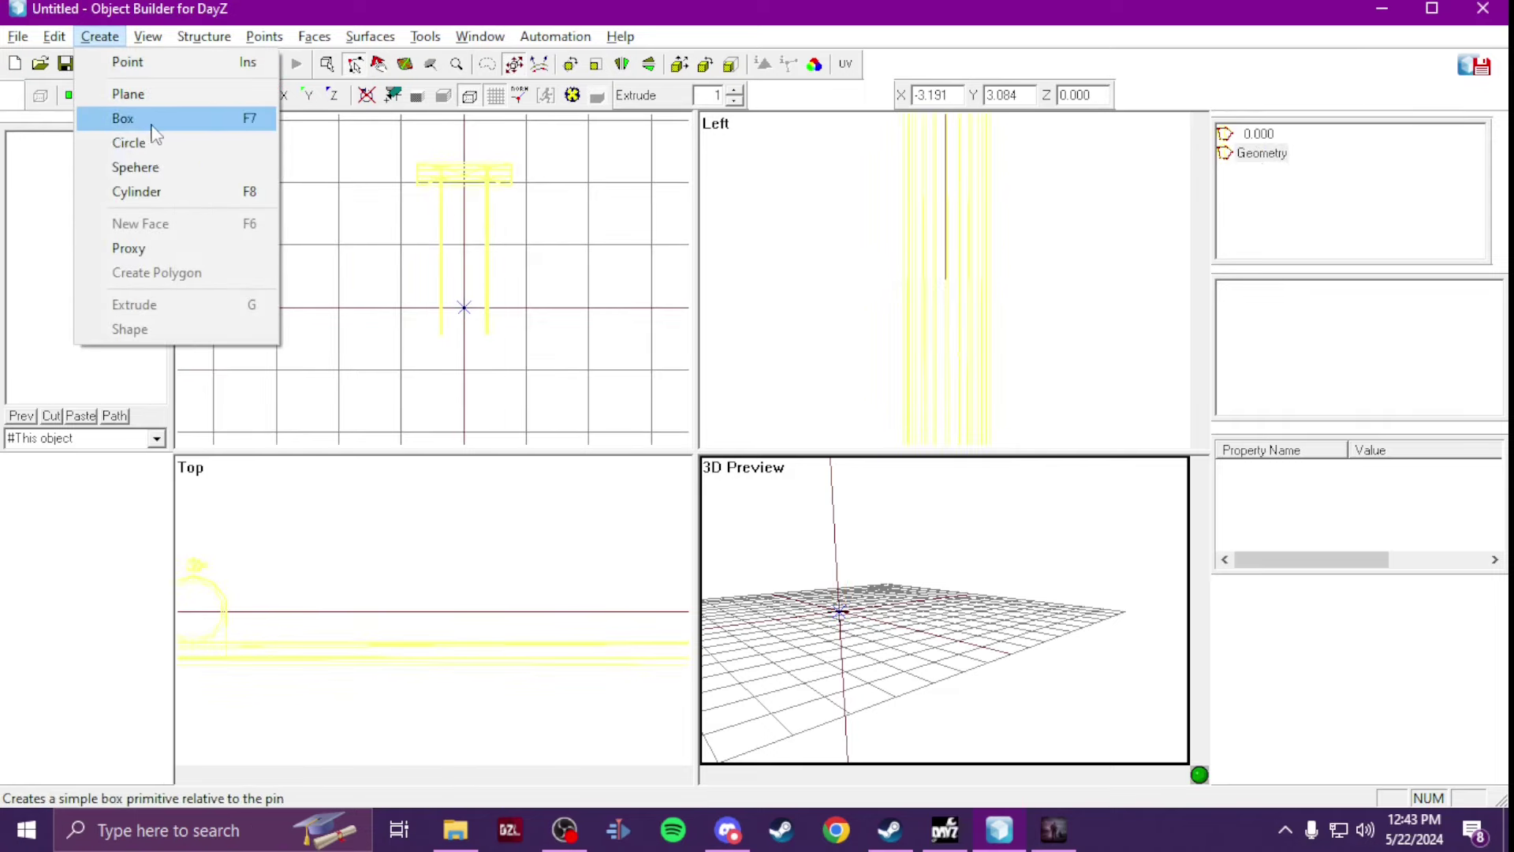
pyautogui.click(154, 124)
pyautogui.click(714, 544)
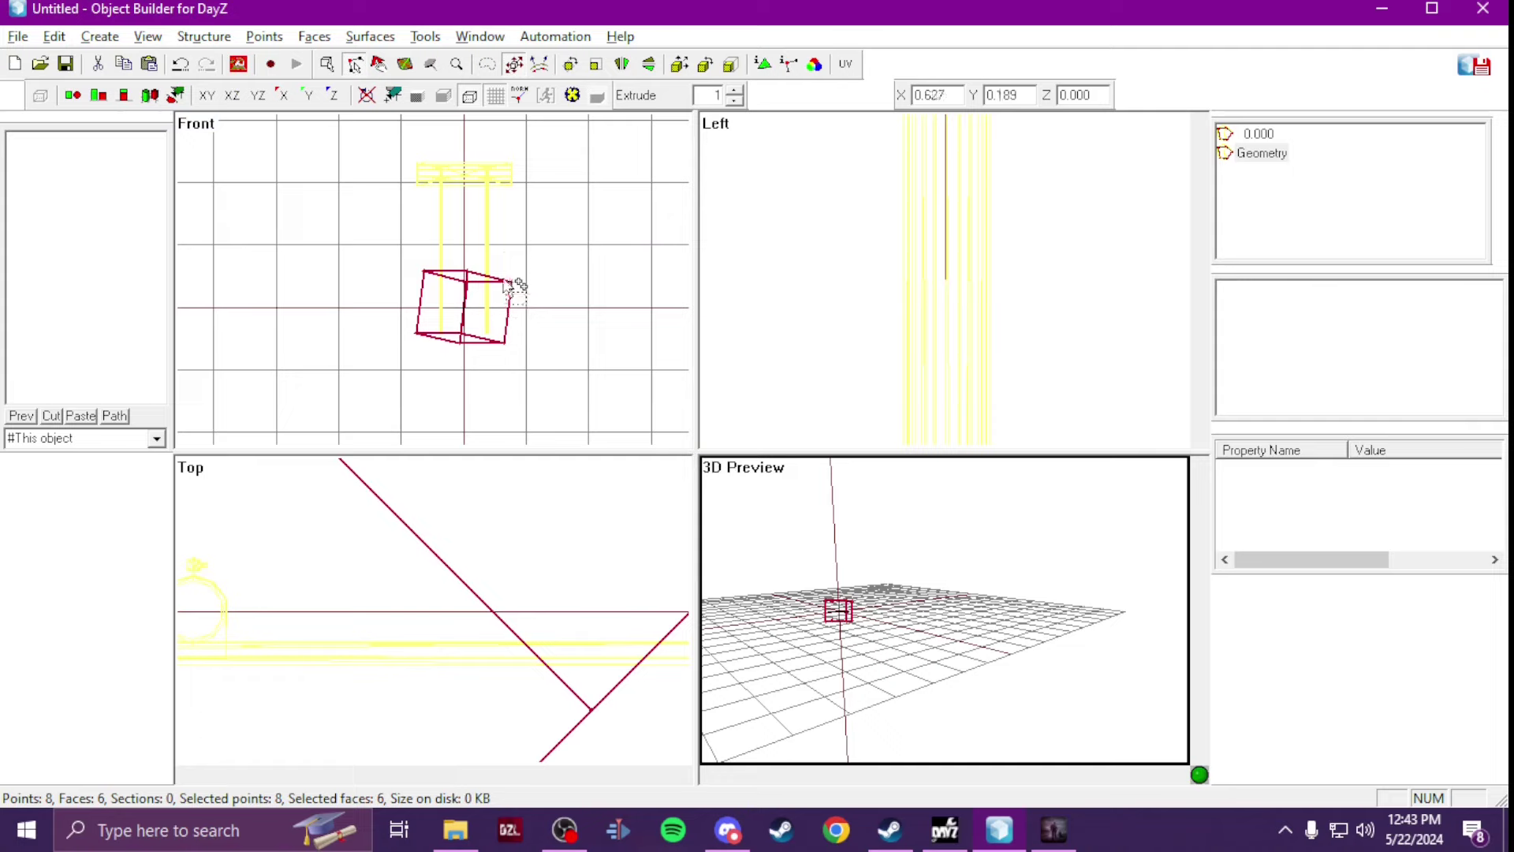
# Step: Rotate the box until its sides are parallel to the axes in the front, side and top views
pyautogui.scroll(1, 509, 260)
pyautogui.scroll(1, 507, 258)
pyautogui.moveTo(552, 378)
pyautogui.mouseDown()
pyautogui.moveTo(551, 355)
pyautogui.moveTo(564, 376)
pyautogui.mouseUp()
pyautogui.scroll(-6, 628, 582)
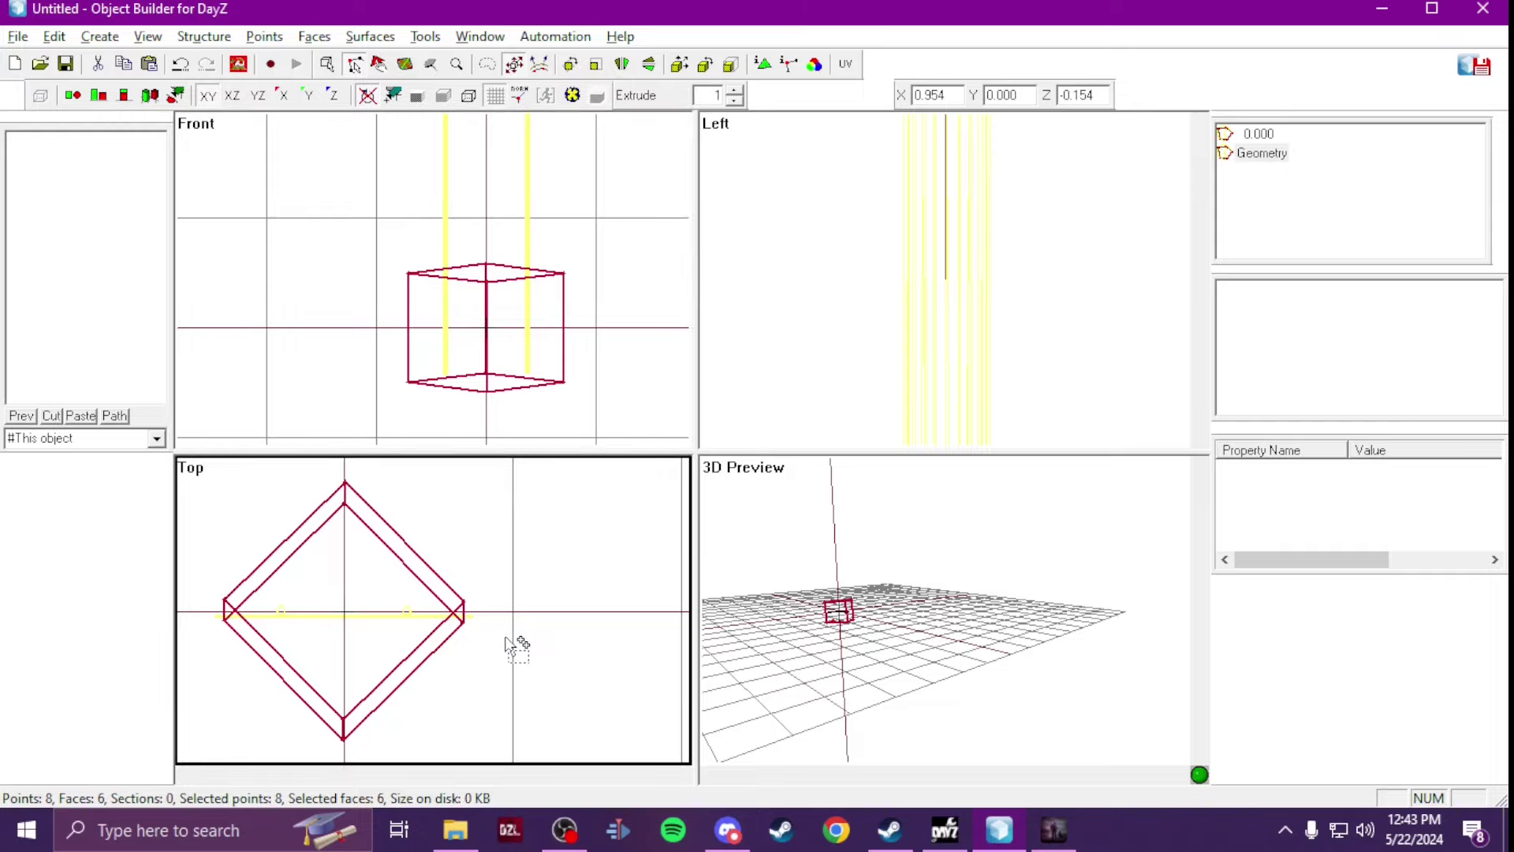
pyautogui.press('Left')
pyautogui.press('Left')
pyautogui.press('Left')
pyautogui.press('Left')
pyautogui.press('Left')
pyautogui.press('Left')
pyautogui.press('Left')
pyautogui.press('Left')
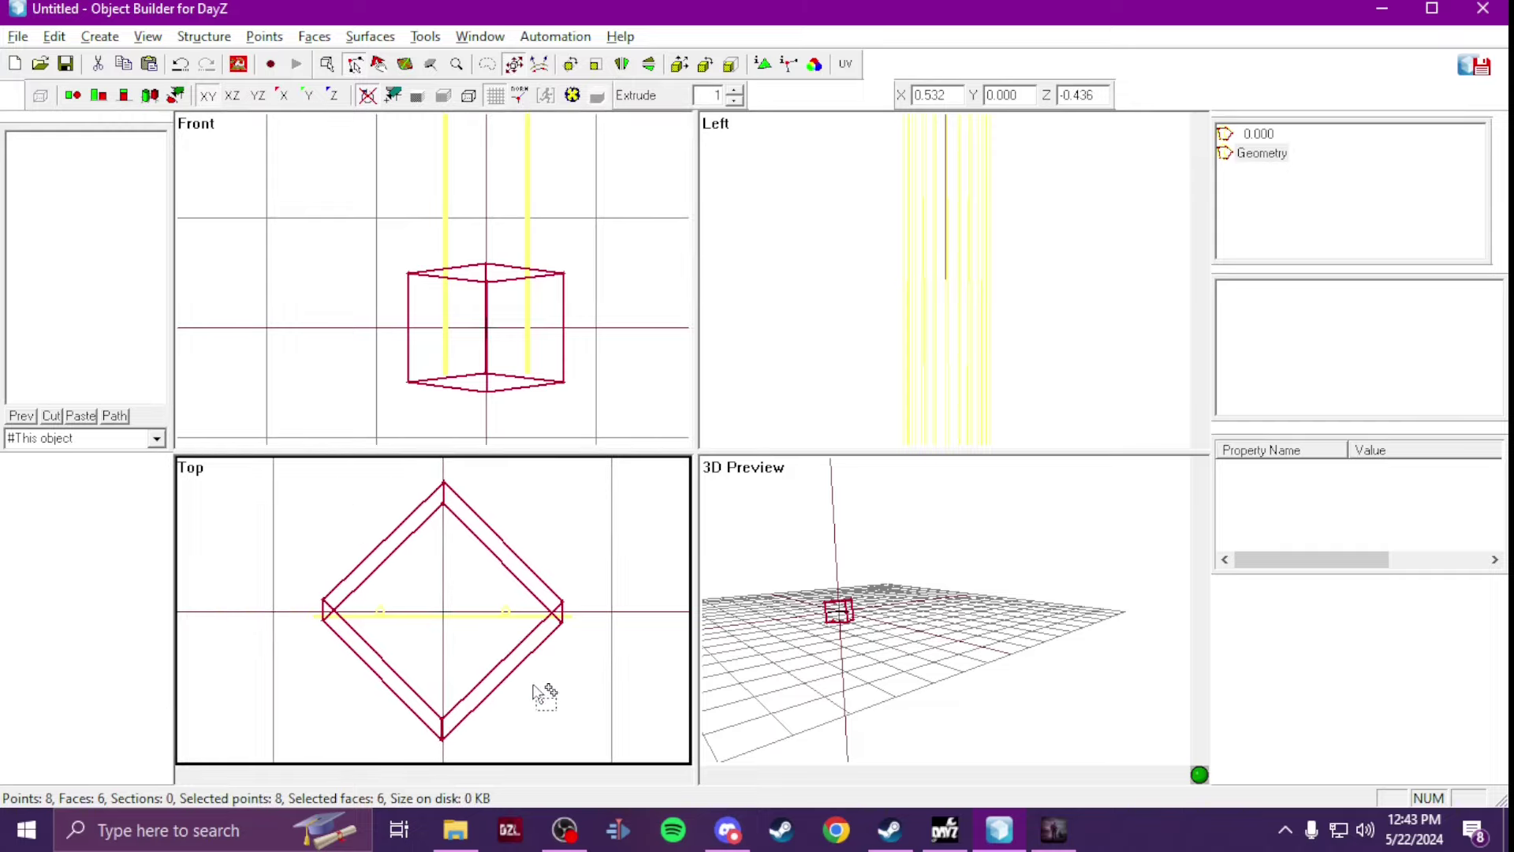
pyautogui.moveTo(545, 694); pyautogui.dragTo(579, 595)
pyautogui.moveTo(597, 362)
pyautogui.mouseDown()
pyautogui.moveTo(589, 348)
pyautogui.moveTo(594, 365)
pyautogui.mouseUp()
pyautogui.scroll(-4, 936, 302)
pyautogui.moveTo(1050, 394); pyautogui.dragTo(1051, 371)
pyautogui.moveTo(575, 321); pyautogui.dragTo(564, 321)
pyautogui.moveTo(1033, 398); pyautogui.dragTo(1034, 390)
pyautogui.moveTo(508, 767); pyautogui.dragTo(528, 722)
pyautogui.scroll(-2, 628, 299)
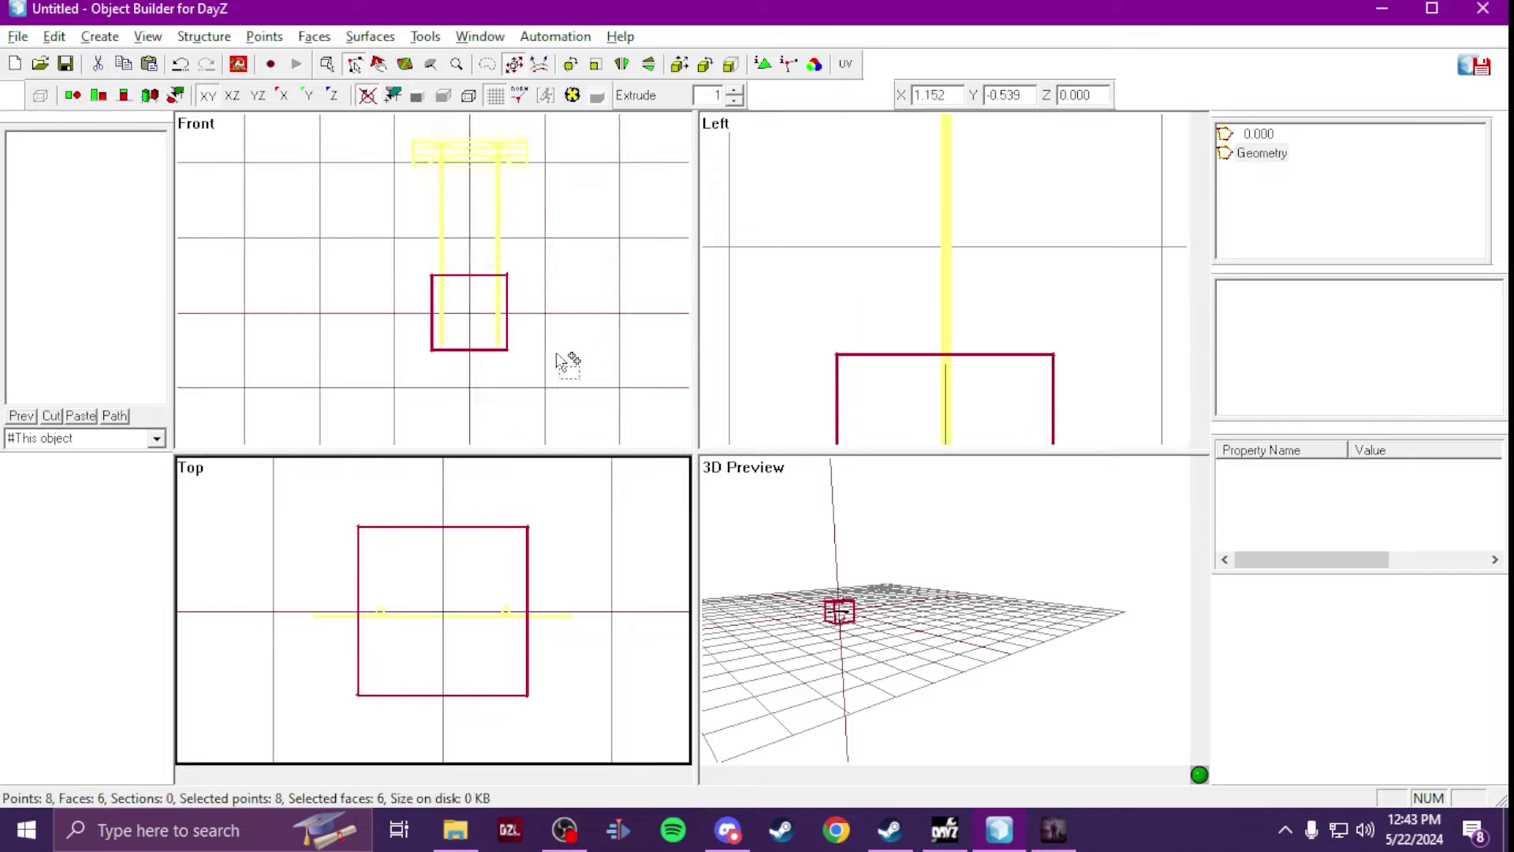
# Step: Move the box up over the sign panel, aligning one side with the panel's left end in the front view
pyautogui.moveTo(514, 339); pyautogui.dragTo(494, 213)
pyautogui.press('Up')
pyautogui.press('Up')
pyautogui.press('Up')
pyautogui.press('Up')
pyautogui.press('Up')
pyautogui.press('Up')
pyautogui.press('Up')
pyautogui.press('Up')
pyautogui.press('Up')
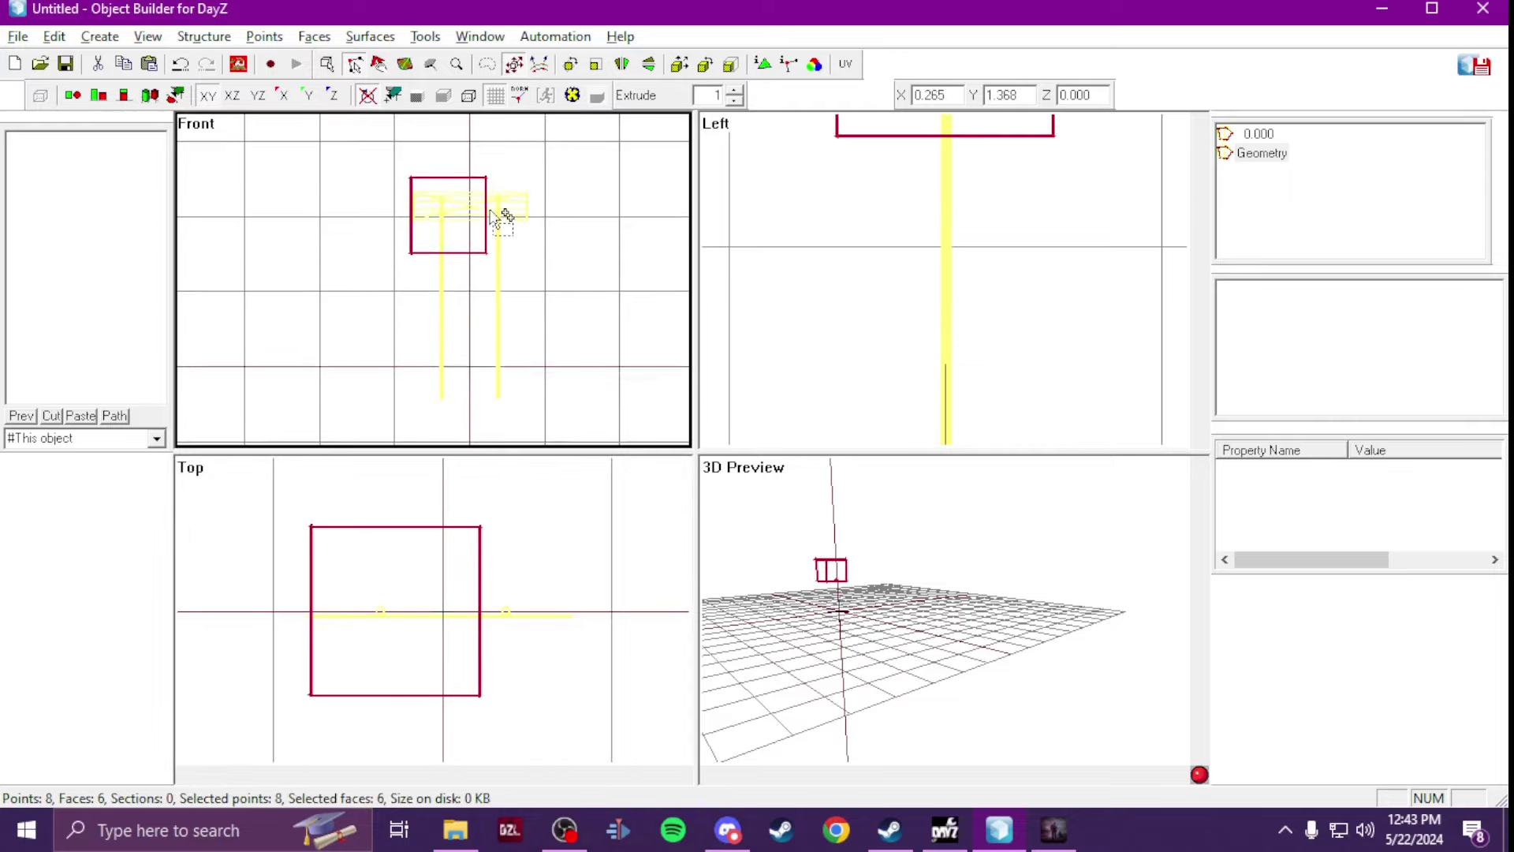
pyautogui.scroll(4, 502, 217)
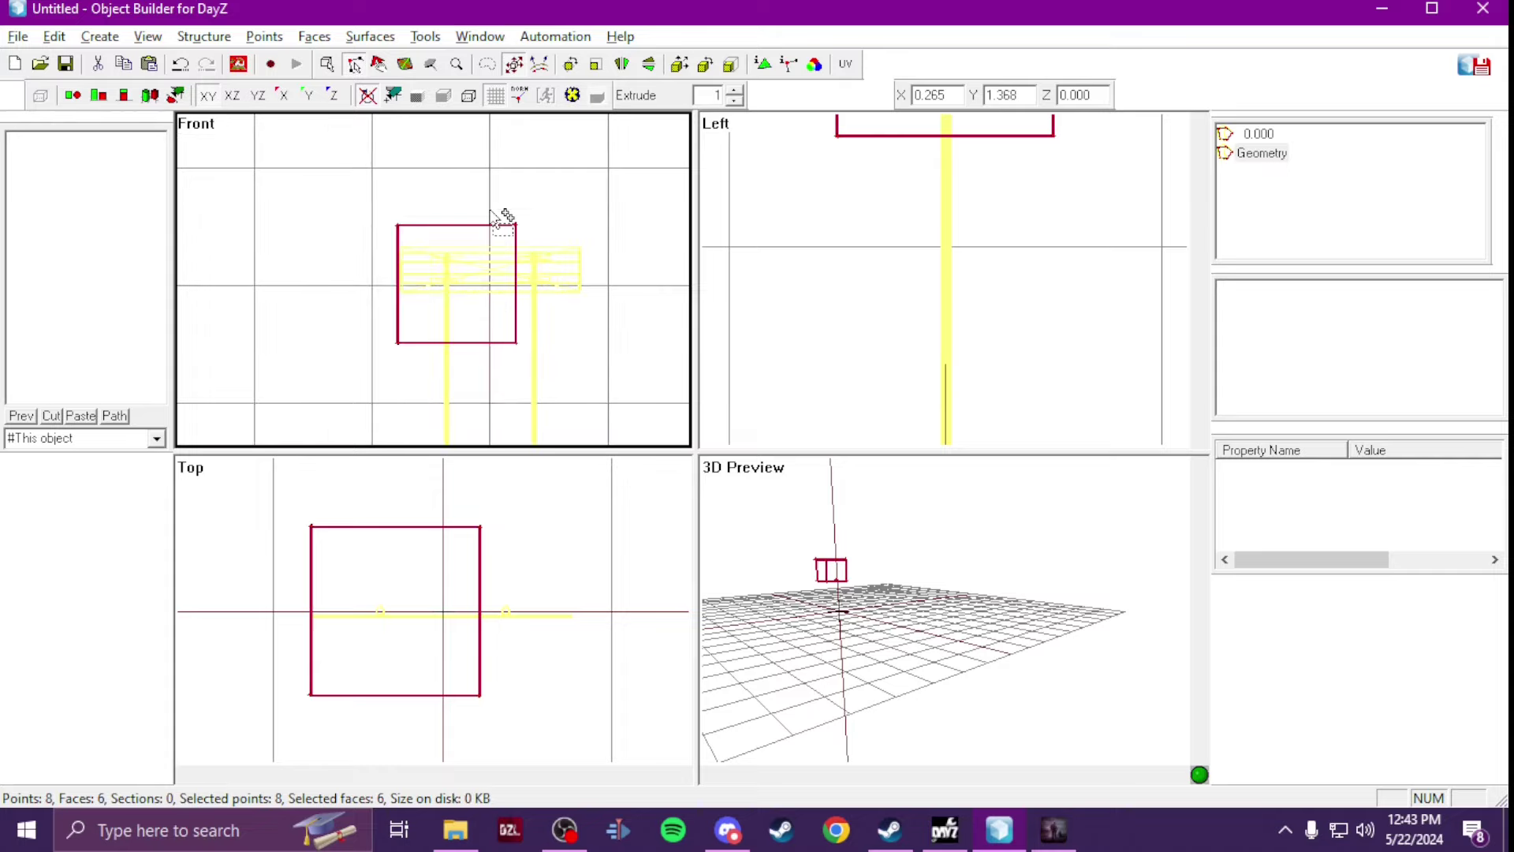
# Step: Fit the box's upper, lower and right edges to the sign panel's outline in the front view
pyautogui.moveTo(333, 164); pyautogui.dragTo(569, 238)
pyautogui.moveTo(507, 186); pyautogui.dragTo(497, 213)
pyautogui.moveTo(575, 387); pyautogui.dragTo(309, 337)
pyautogui.moveTo(439, 378); pyautogui.dragTo(440, 296)
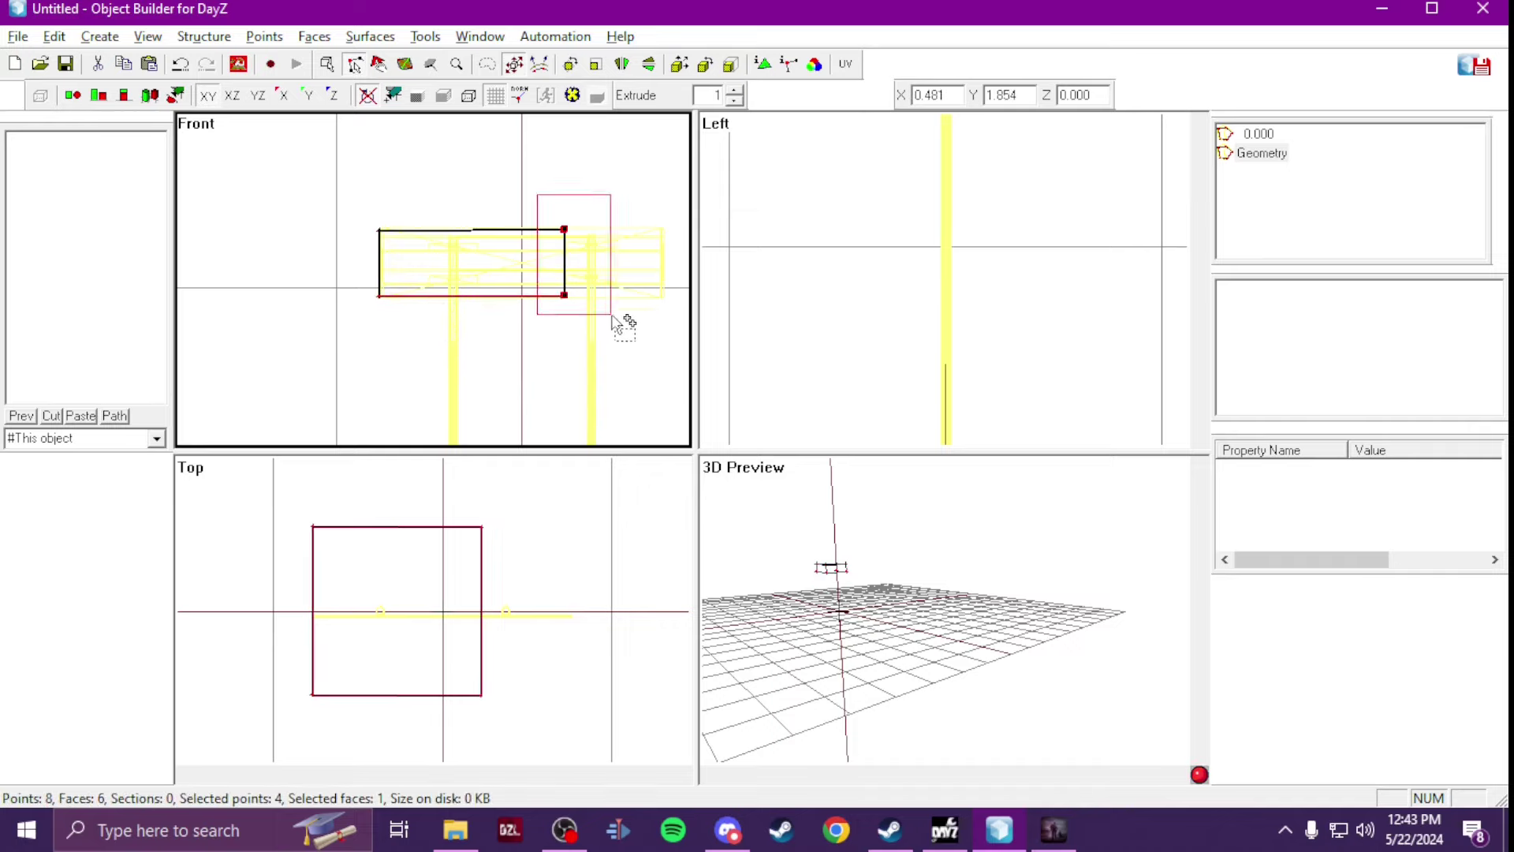
pyautogui.moveTo(613, 318); pyautogui.dragTo(668, 326)
# Step: Flatten the box in the top view so its depth matches the sign panel's thickness
pyautogui.moveTo(264, 507); pyautogui.dragTo(651, 604)
pyautogui.scroll(1, 474, 540)
pyautogui.moveTo(459, 528); pyautogui.dragTo(445, 638)
pyautogui.moveTo(655, 709); pyautogui.dragTo(212, 740)
pyautogui.moveTo(319, 715); pyautogui.dragTo(323, 611)
pyautogui.scroll(-3, 895, 327)
pyautogui.scroll(2, 915, 304)
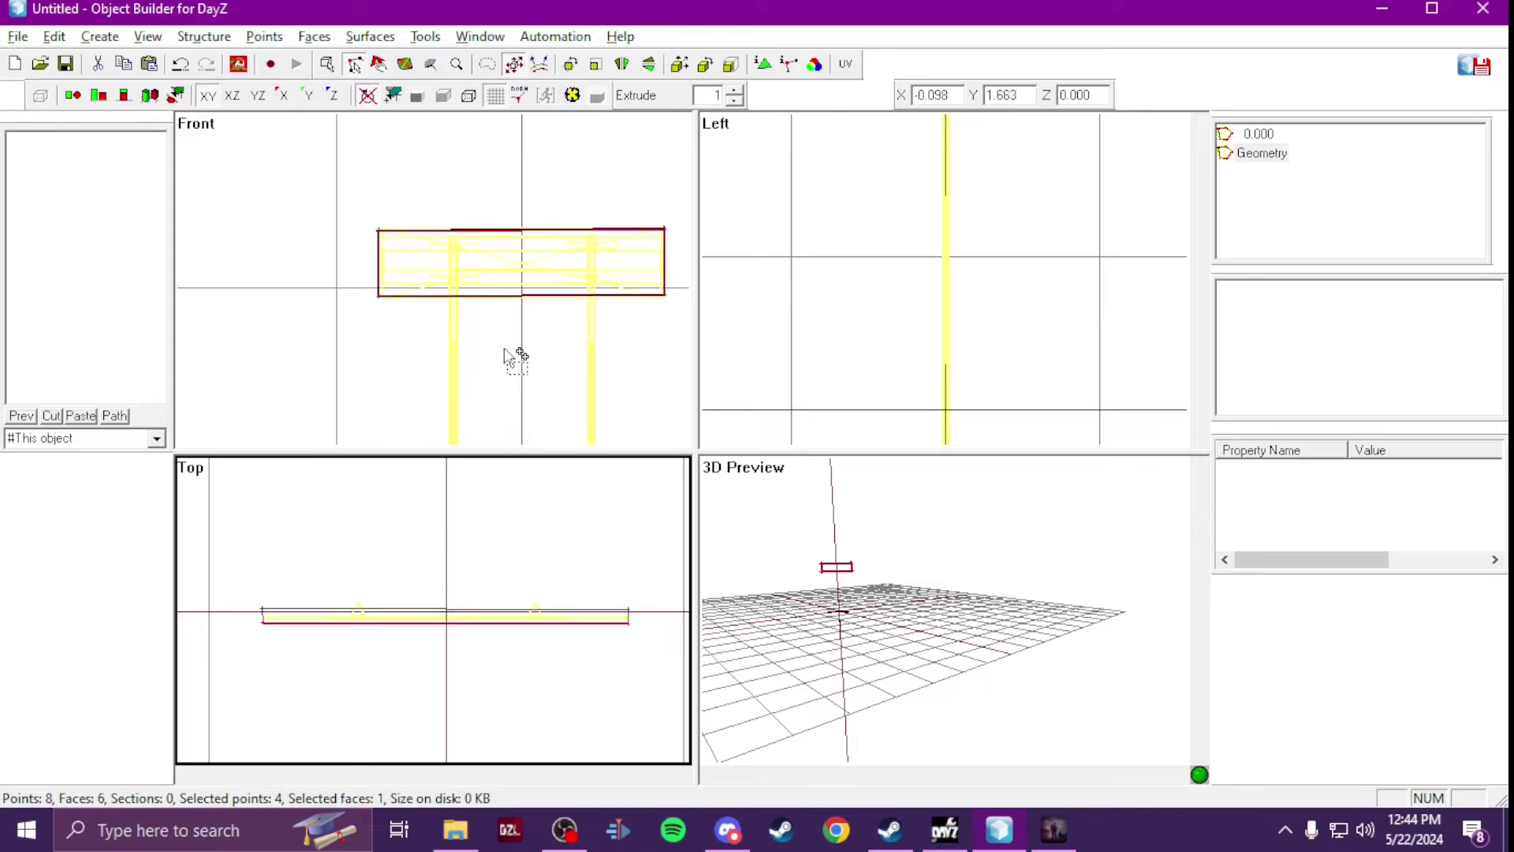
pyautogui.scroll(-3, 513, 367)
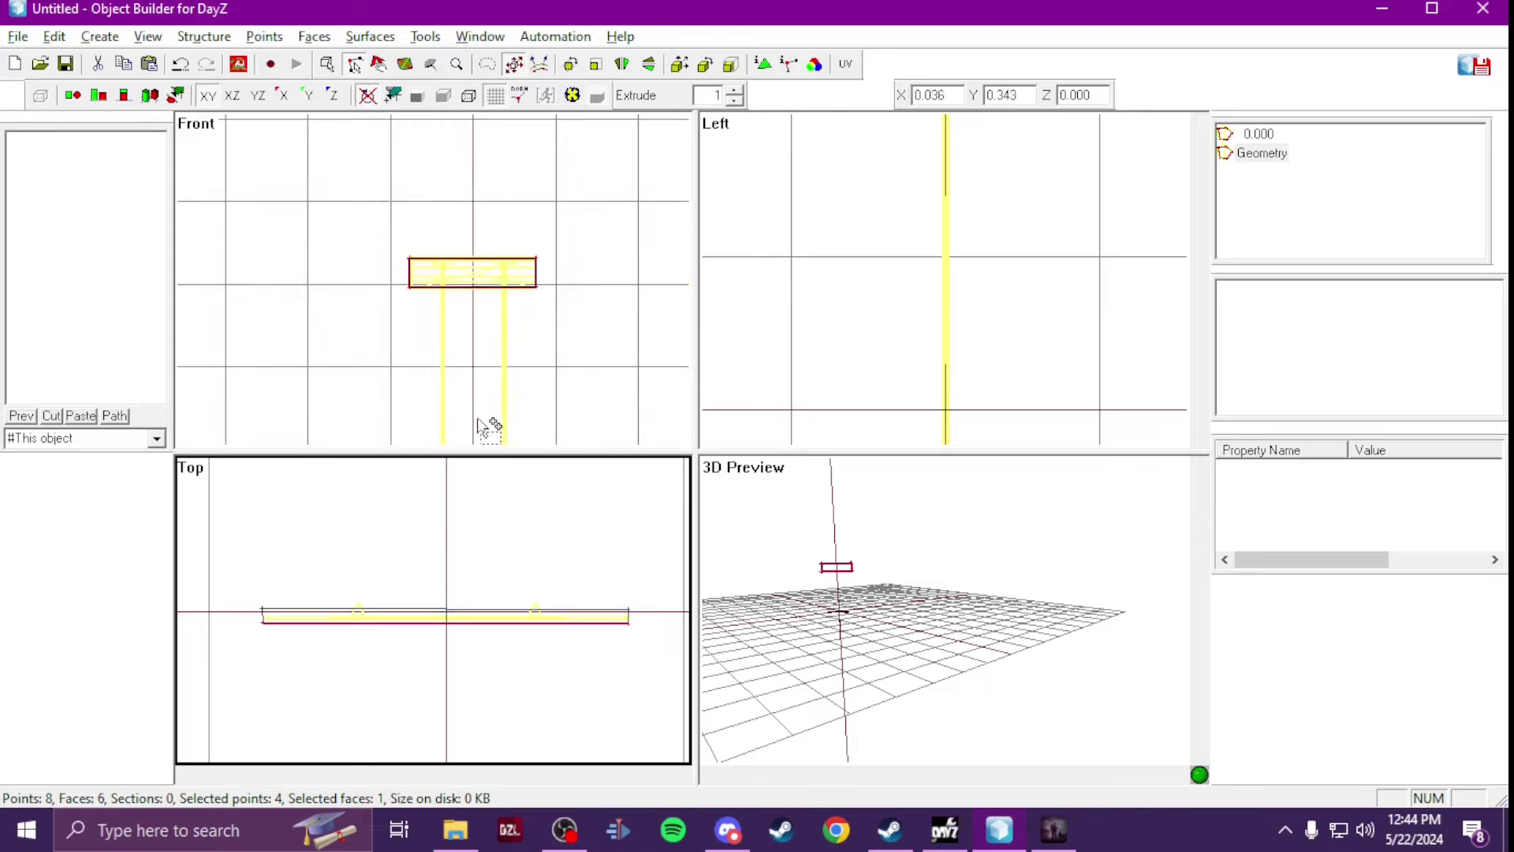
pyautogui.scroll(-1, 473, 357)
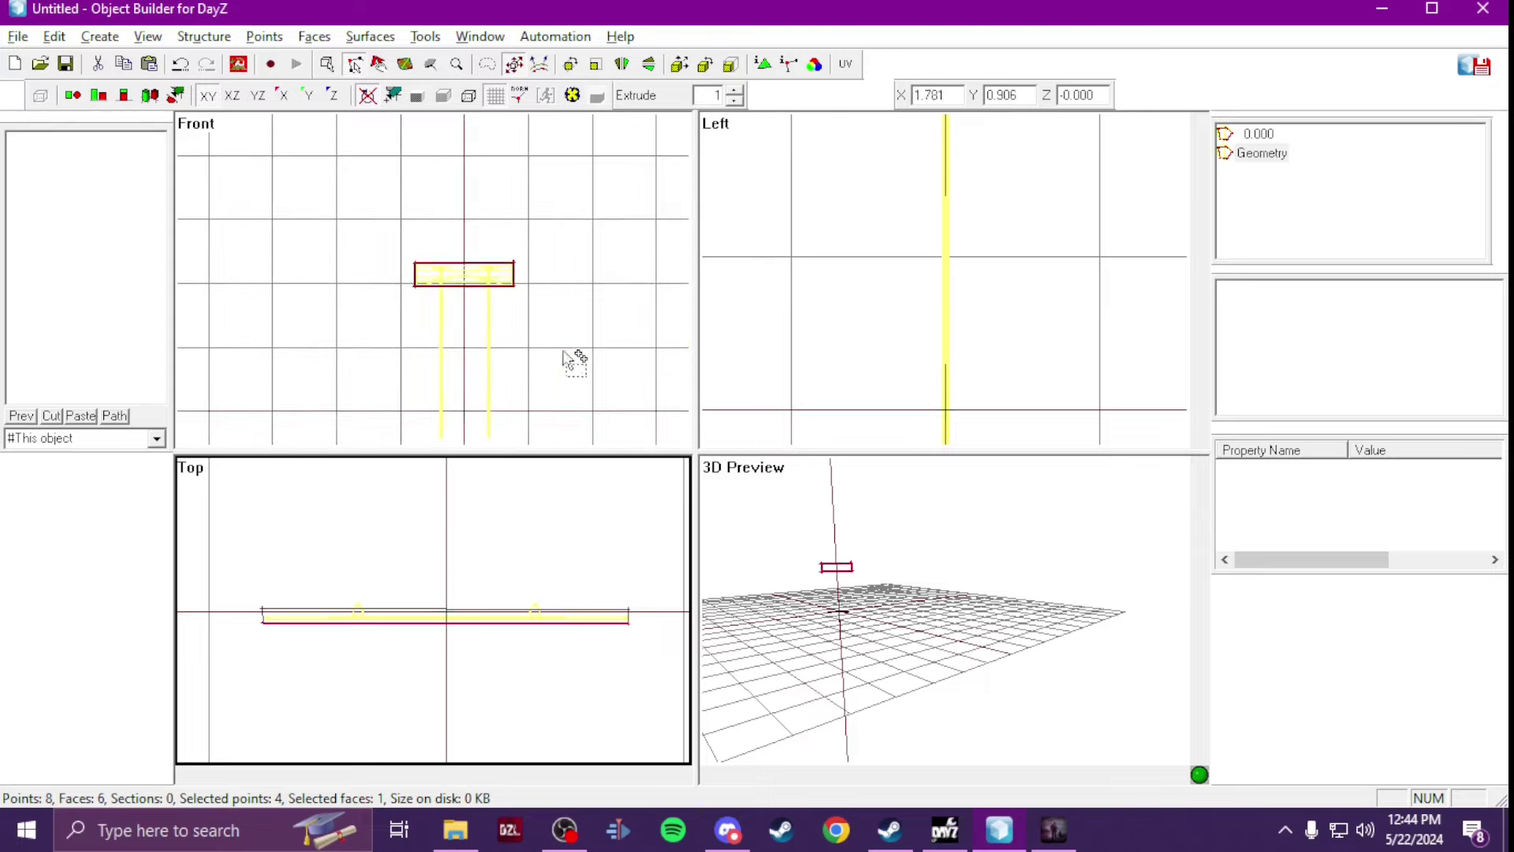
pyautogui.click(100, 36)
pyautogui.click(119, 88)
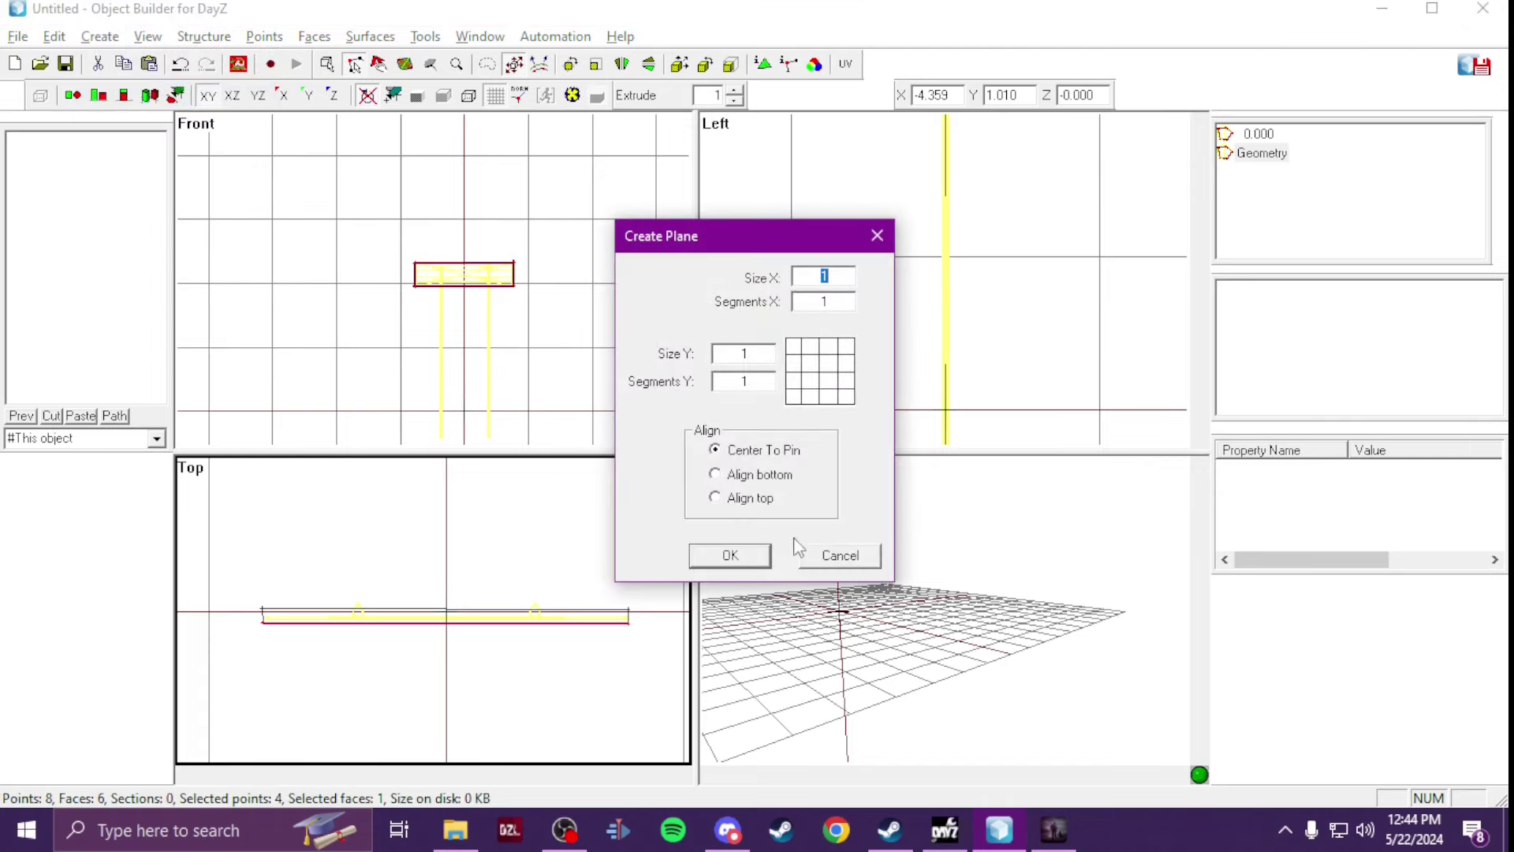
pyautogui.click(812, 554)
pyautogui.click(100, 36)
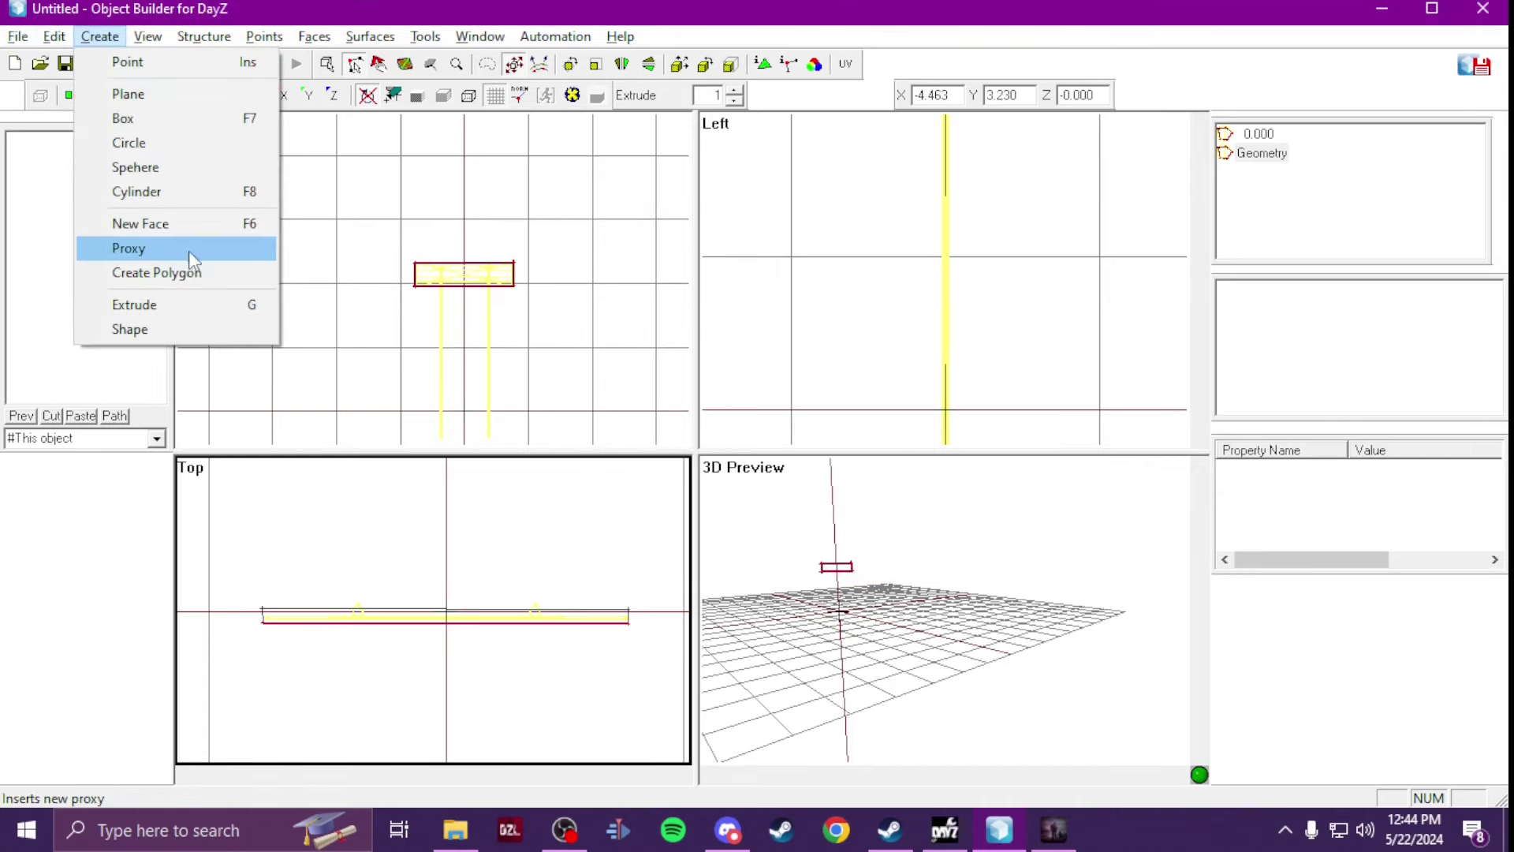
pyautogui.click(192, 144)
pyautogui.click(789, 559)
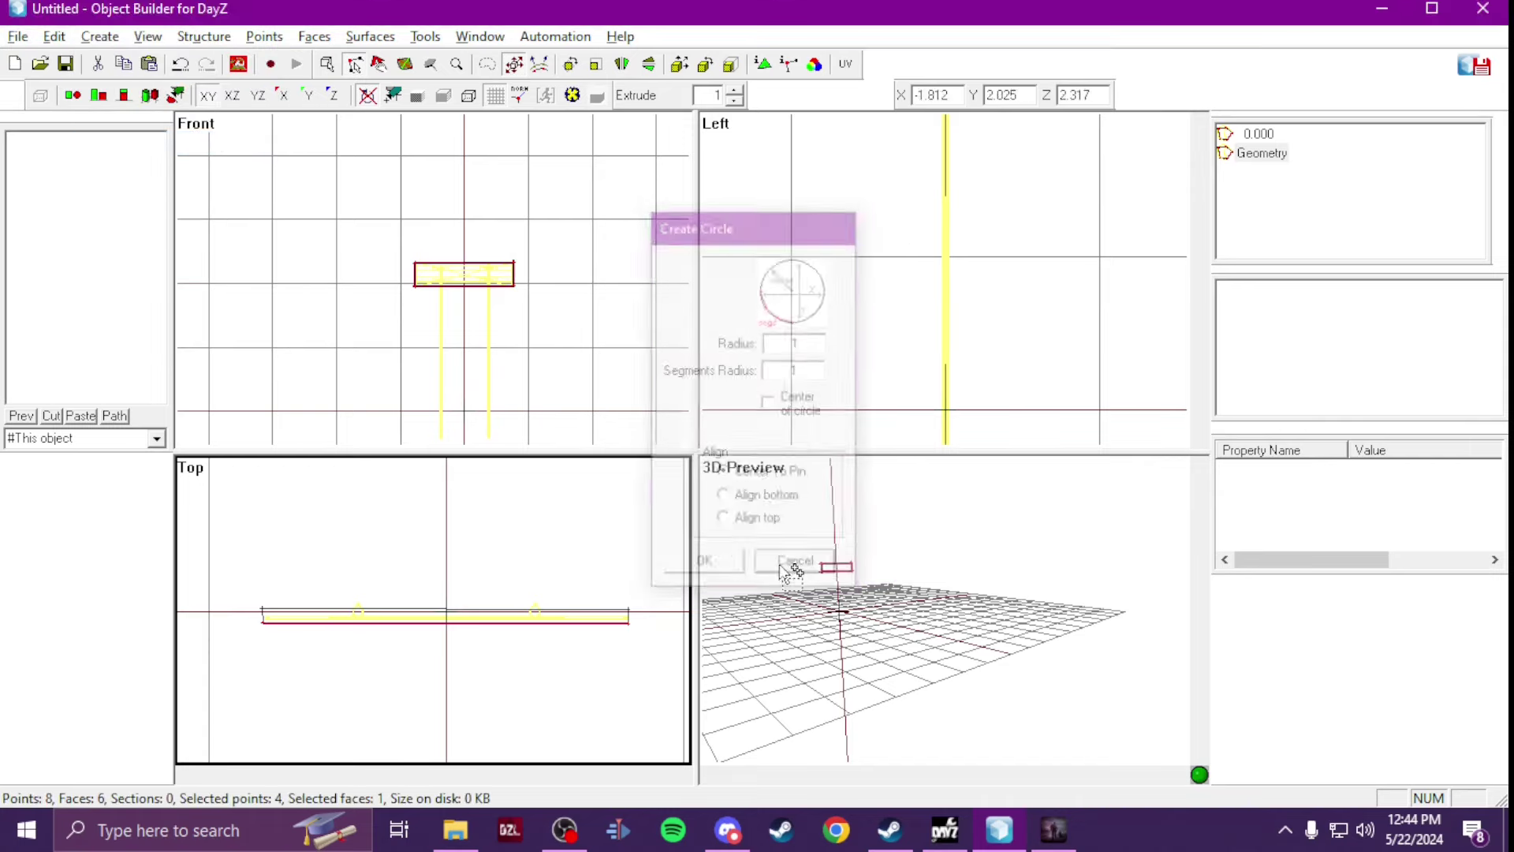
# Step: Create a second box with size 1 on every axis and place it directly below the panel over the left post
pyautogui.click(99, 36)
pyautogui.click(150, 118)
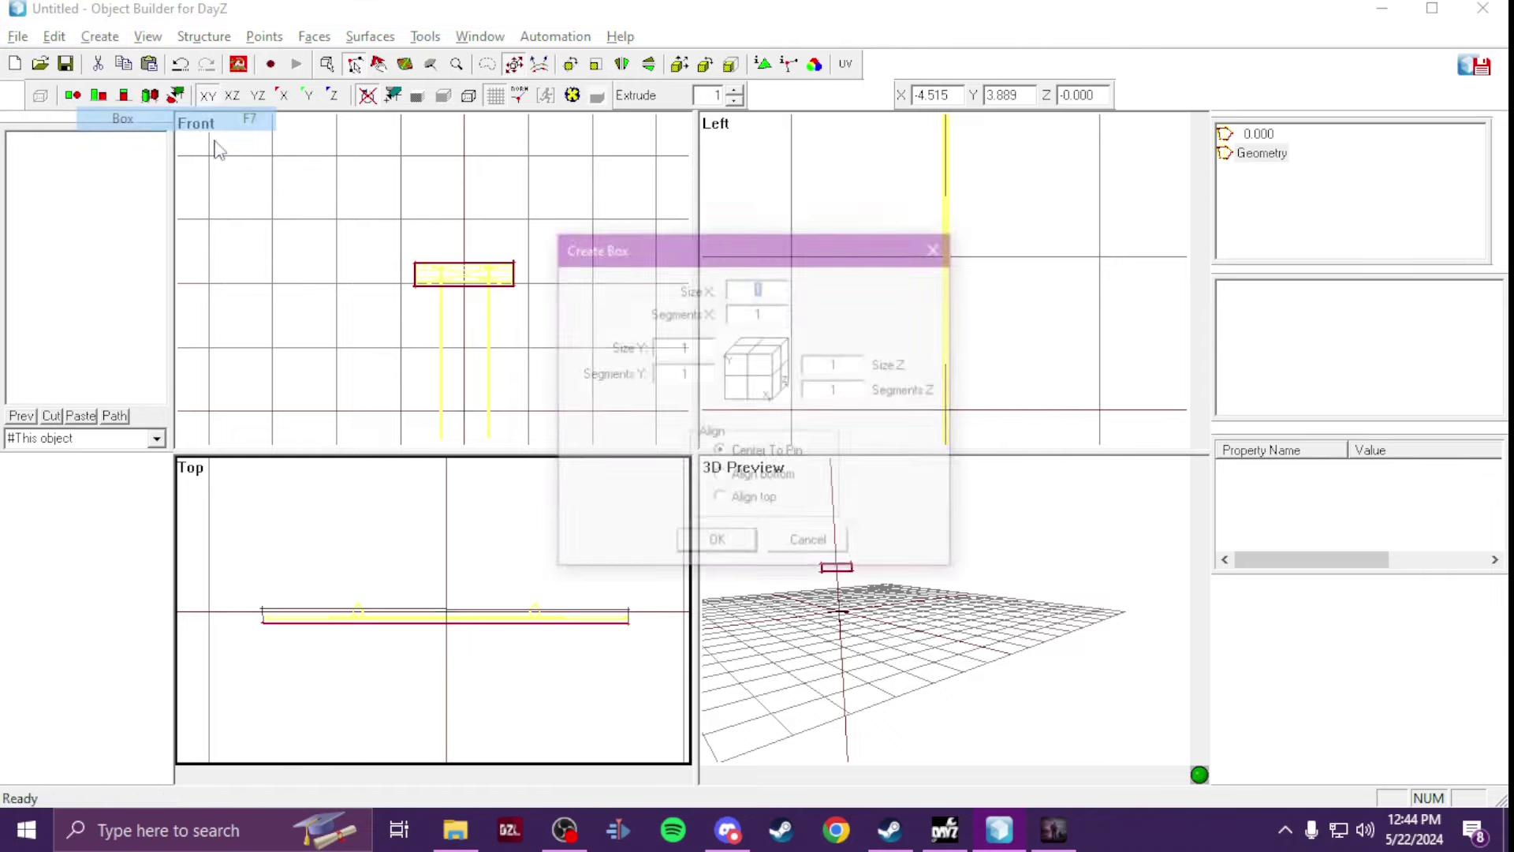
pyautogui.press('Return')
pyautogui.keyDown('shift'); pyautogui.moveTo(470, 422); pyautogui.dragTo(461, 331); pyautogui.keyUp('shift')
pyautogui.scroll(-2, 493, 351)
pyautogui.scroll(2, 495, 353)
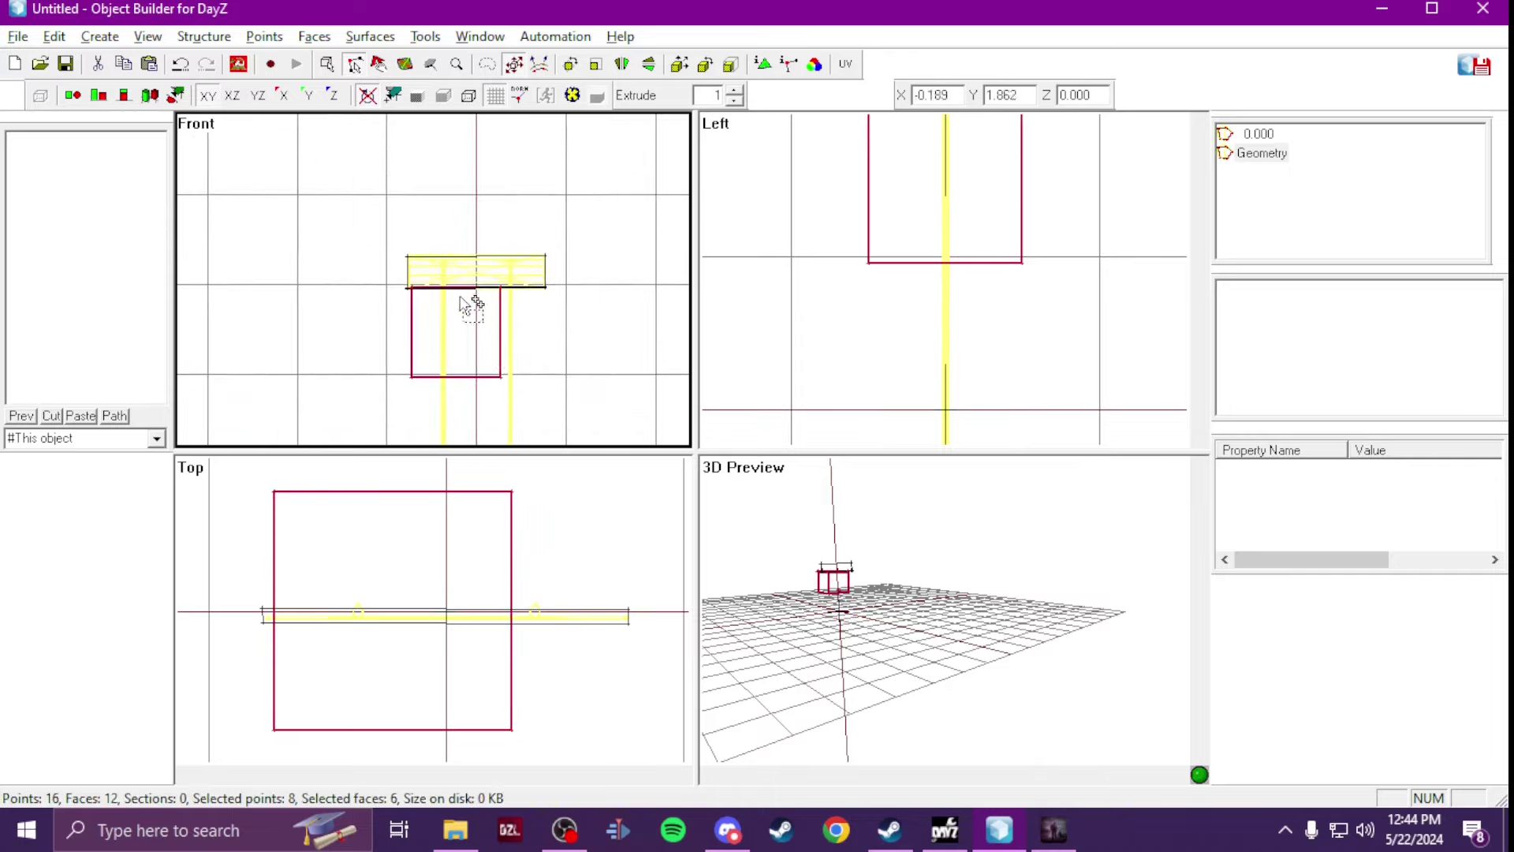
pyautogui.scroll(2, 520, 394)
# Step: Narrow the second box's width and depth so it closely encloses the left post
pyautogui.keyDown('shift'); pyautogui.moveTo(517, 371); pyautogui.dragTo(393, 522); pyautogui.keyUp('shift')
pyautogui.keyDown('shift'); pyautogui.moveTo(392, 376); pyautogui.dragTo(456, 378); pyautogui.keyUp('shift')
pyautogui.moveTo(321, 486); pyautogui.dragTo(372, 657)
pyautogui.scroll(1, 347, 532)
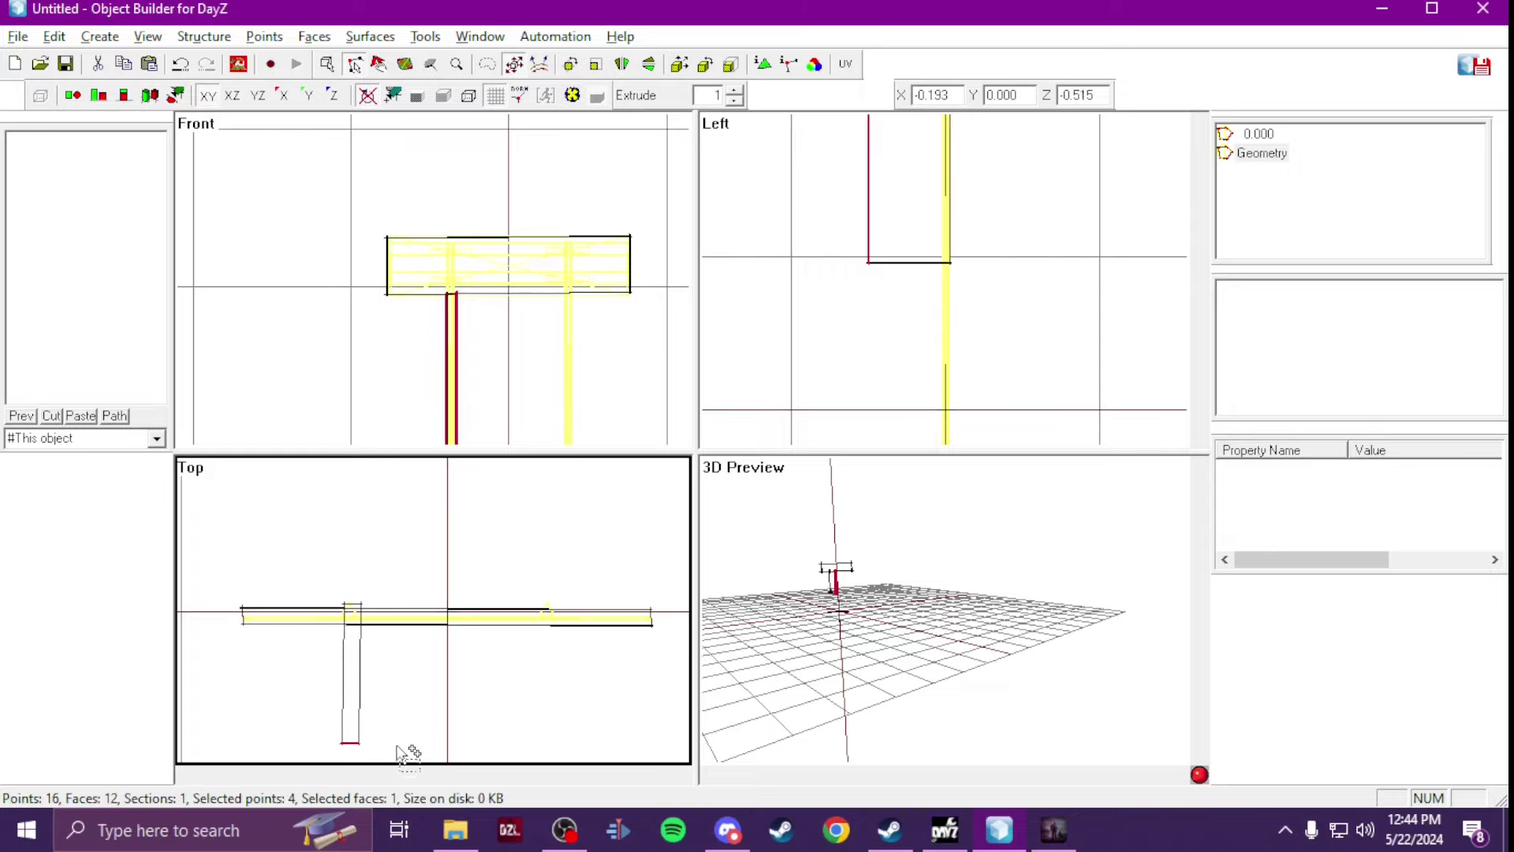
pyautogui.keyDown('shift'); pyautogui.moveTo(394, 750); pyautogui.dragTo(394, 621); pyautogui.keyUp('shift')
# Step: Extend the lower end of the post box down to the bottom of the left post
pyautogui.scroll(-2, 482, 337)
pyautogui.click(480, 394)
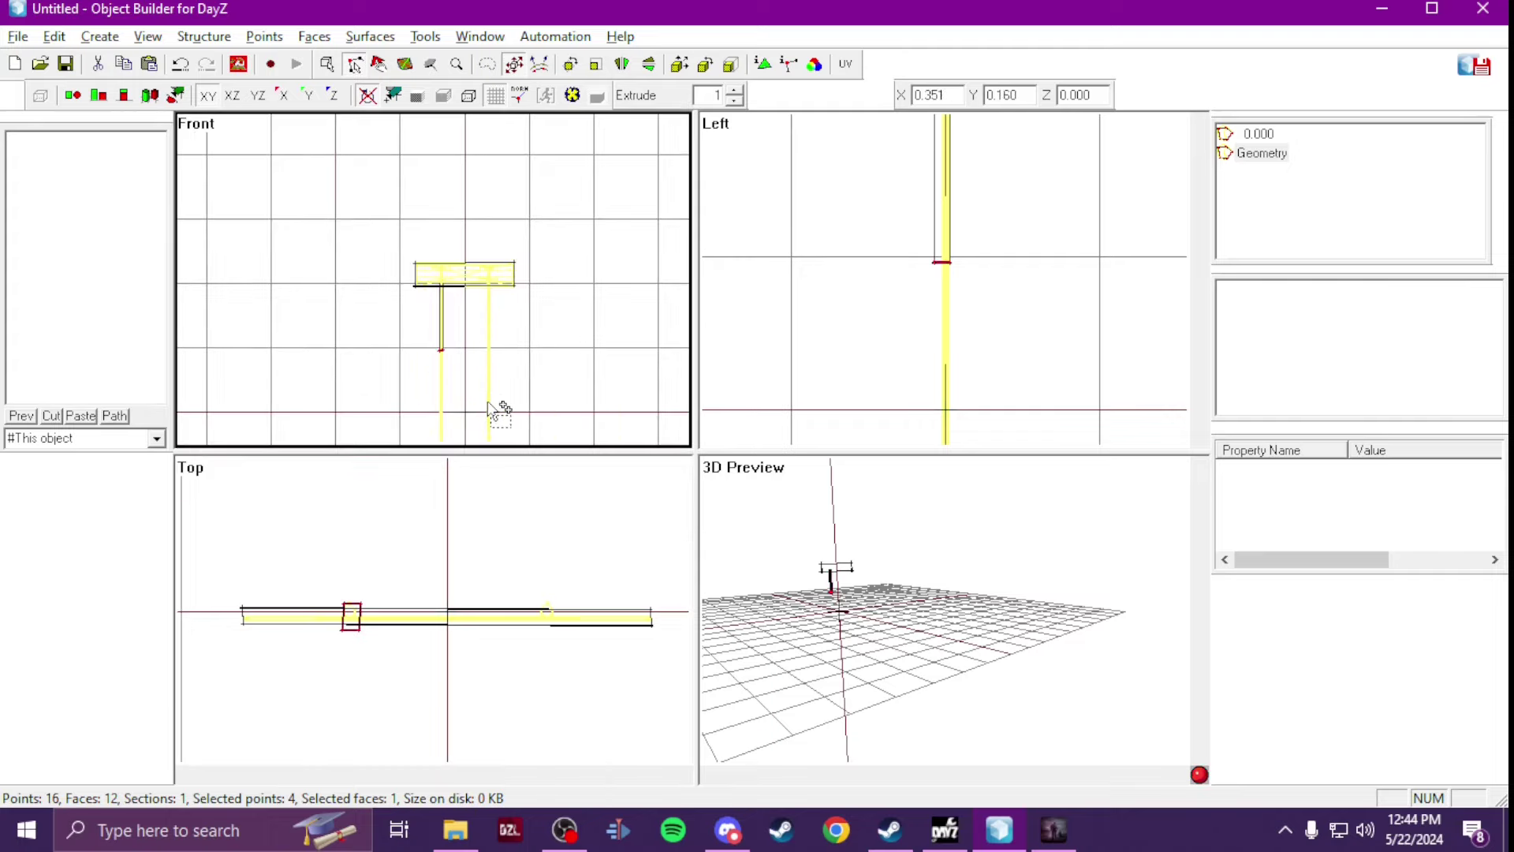
pyautogui.scroll(1, 484, 372)
pyautogui.scroll(-2, 481, 371)
pyautogui.keyDown('shift'); pyautogui.moveTo(481, 371); pyautogui.dragTo(466, 415); pyautogui.keyUp('shift')
pyautogui.press('Down')
pyautogui.press('Down')
pyautogui.press('Down')
pyautogui.press('Down')
pyautogui.press('Down')
pyautogui.press('Down')
pyautogui.press('Down')
pyautogui.press('Down')
pyautogui.press('Down')
pyautogui.press('Down')
pyautogui.scroll(2, 412, 180)
pyautogui.scroll(3, 426, 193)
pyautogui.keyDown('shift'); pyautogui.moveTo(513, 259); pyautogui.dragTo(496, 264); pyautogui.keyUp('shift')
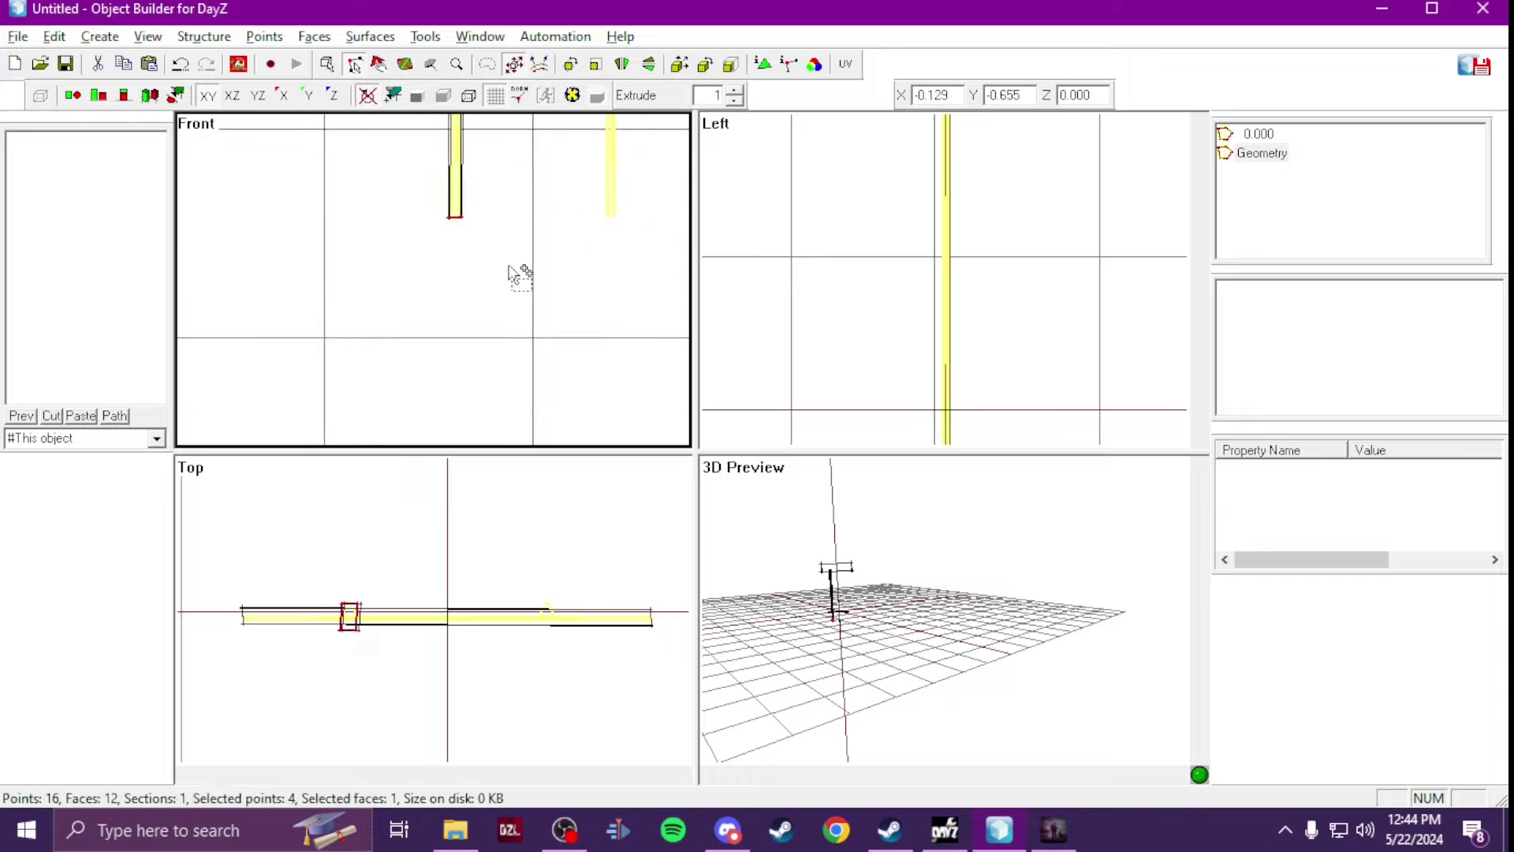
# Step: Duplicate the entire left post box and align the copy with the right post
pyautogui.scroll(-5, 520, 274)
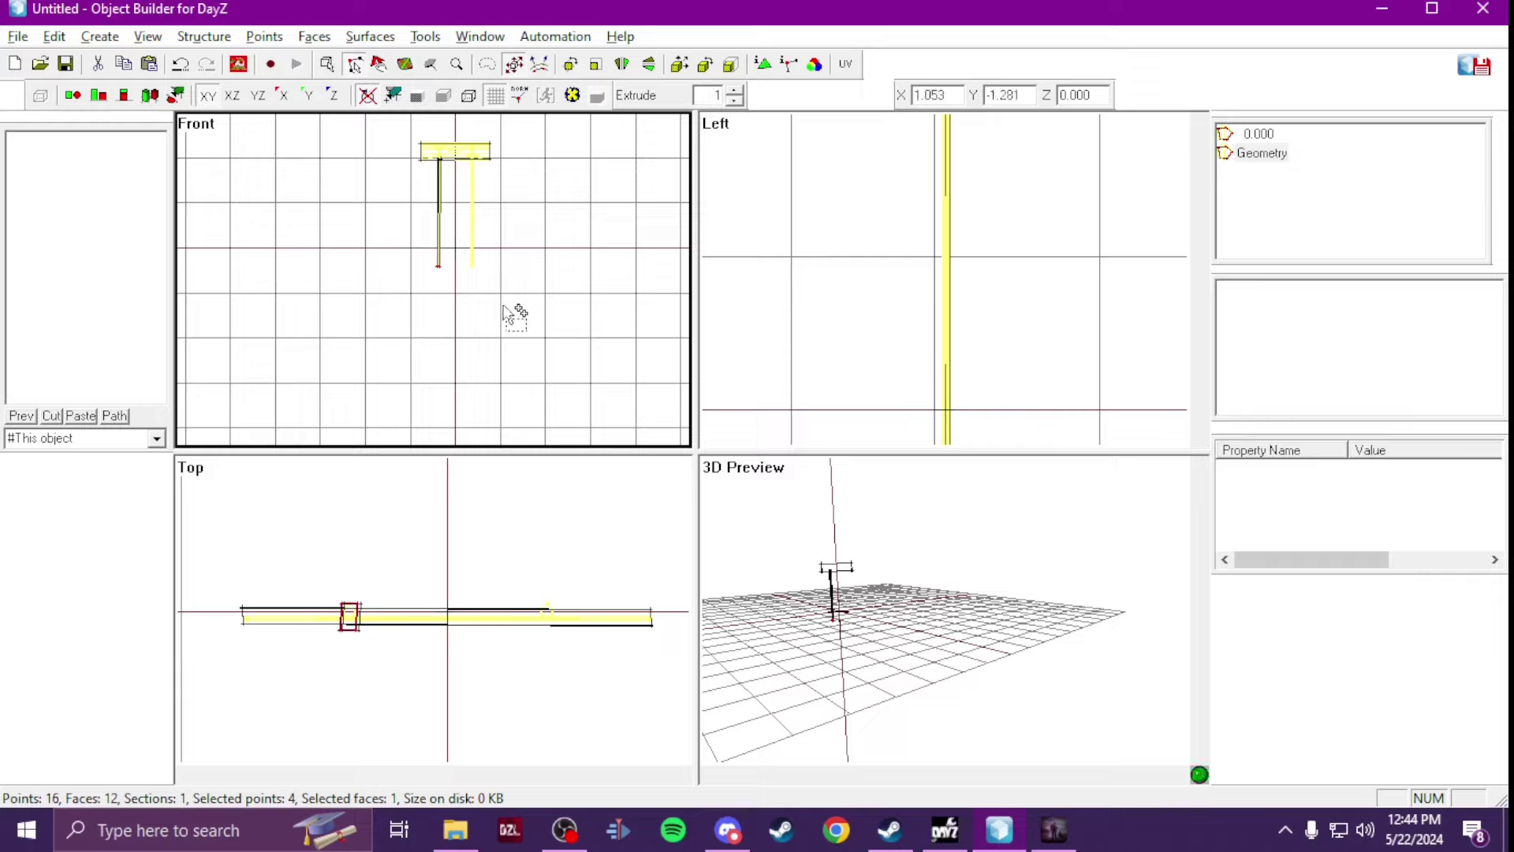
pyautogui.click(330, 66)
pyautogui.moveTo(411, 213); pyautogui.dragTo(479, 317)
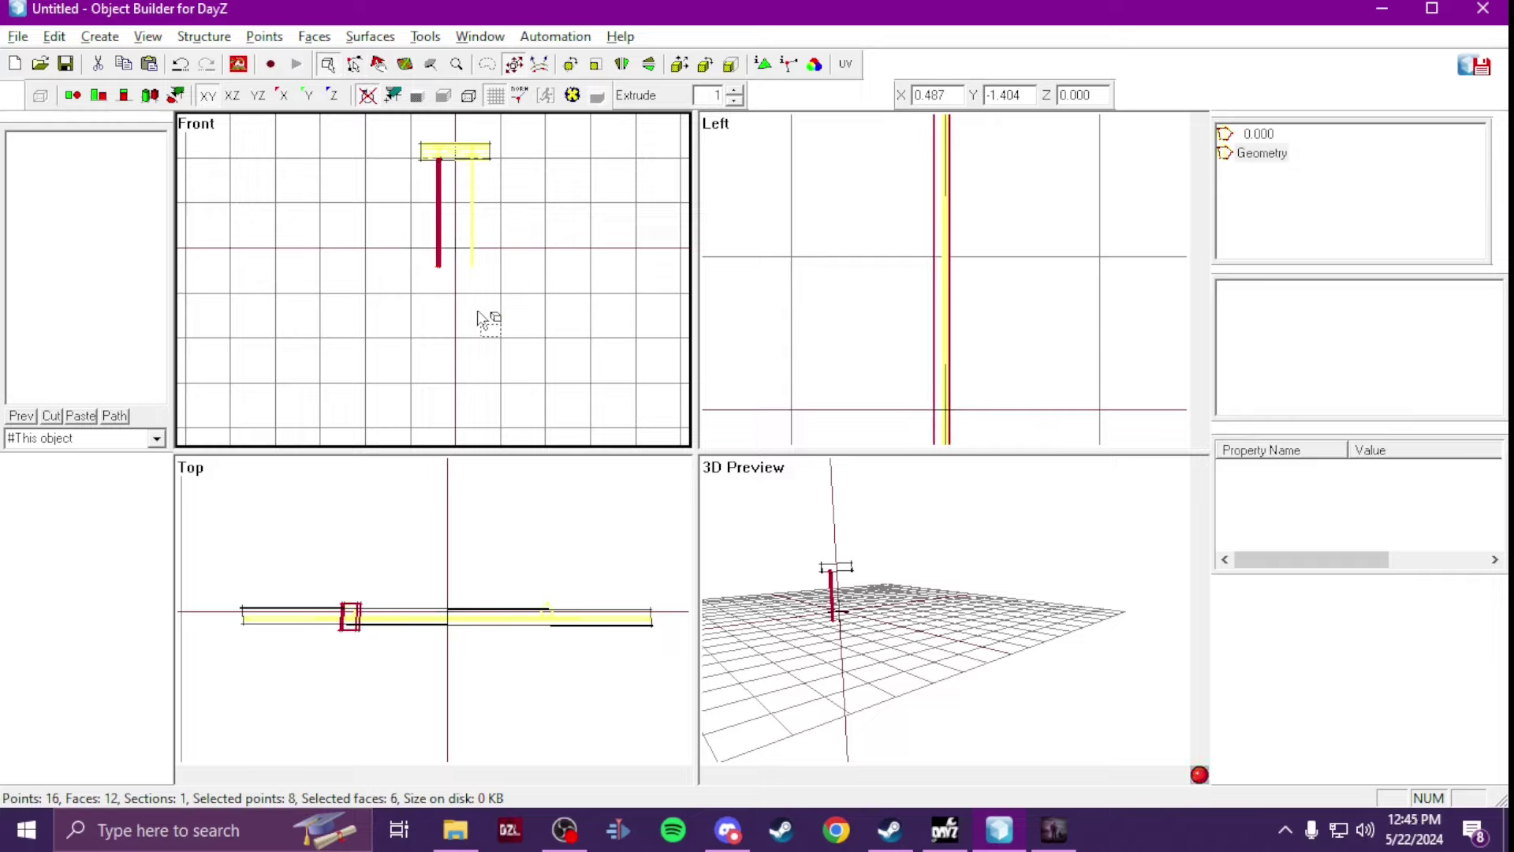
pyautogui.hotkey('ctrl', 'v')
pyautogui.moveTo(457, 272); pyautogui.dragTo(489, 272, button='right')
pyautogui.scroll(5, 561, 310)
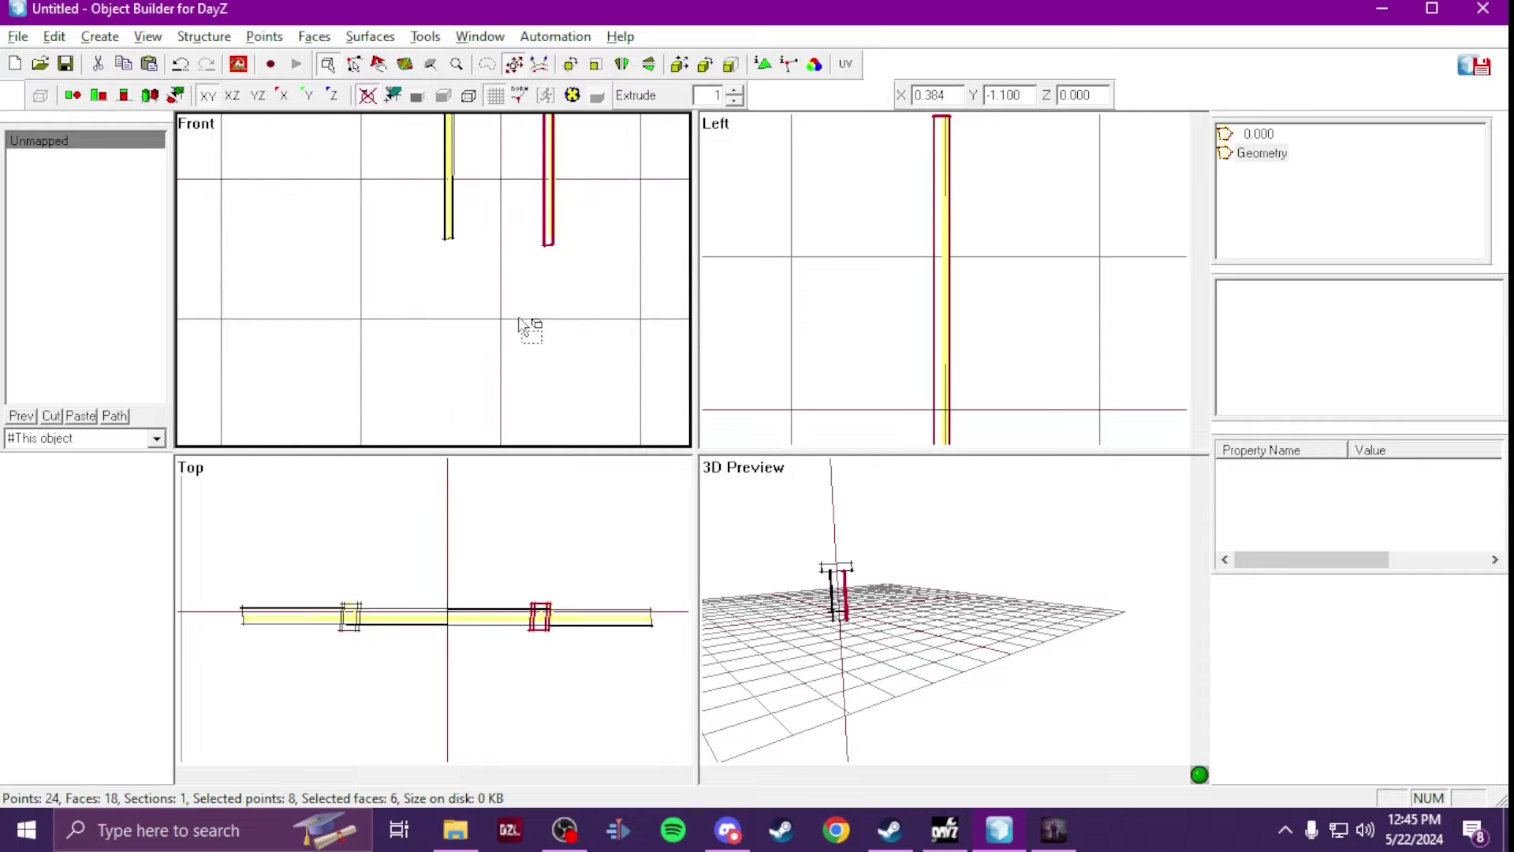
pyautogui.scroll(2, 552, 349)
pyautogui.keyDown('shift'); pyautogui.moveTo(547, 355); pyautogui.dragTo(544, 339); pyautogui.keyUp('shift')
# Step: Select all three boxes and generate a named component selection for each of them
pyautogui.scroll(-3, 575, 244)
pyautogui.scroll(-2, 575, 248)
pyautogui.scroll(-3, 1088, 284)
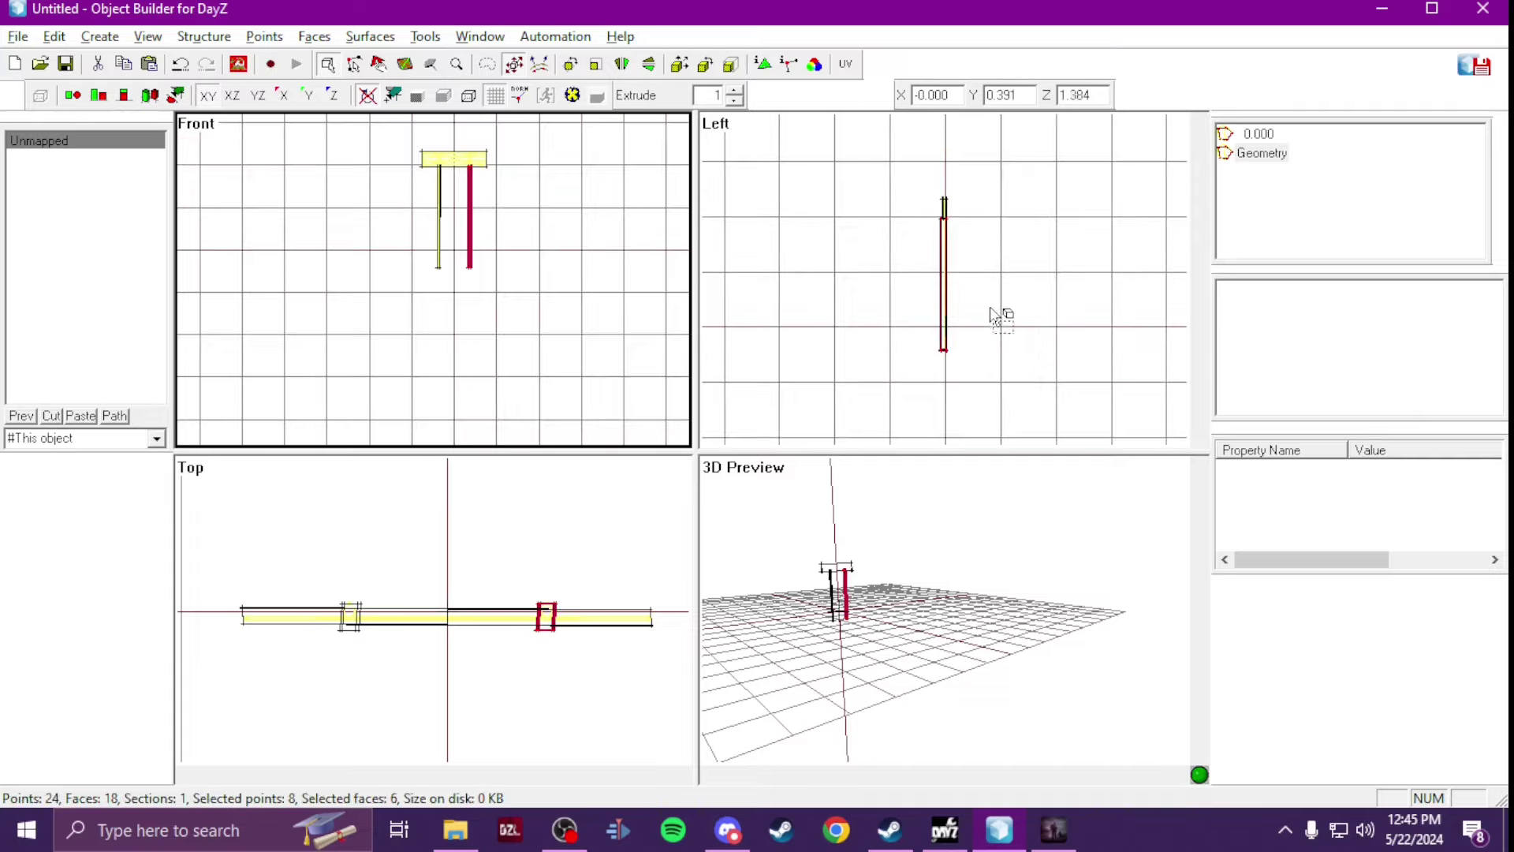
pyautogui.scroll(-1, 558, 363)
pyautogui.moveTo(520, 312); pyautogui.dragTo(363, 101)
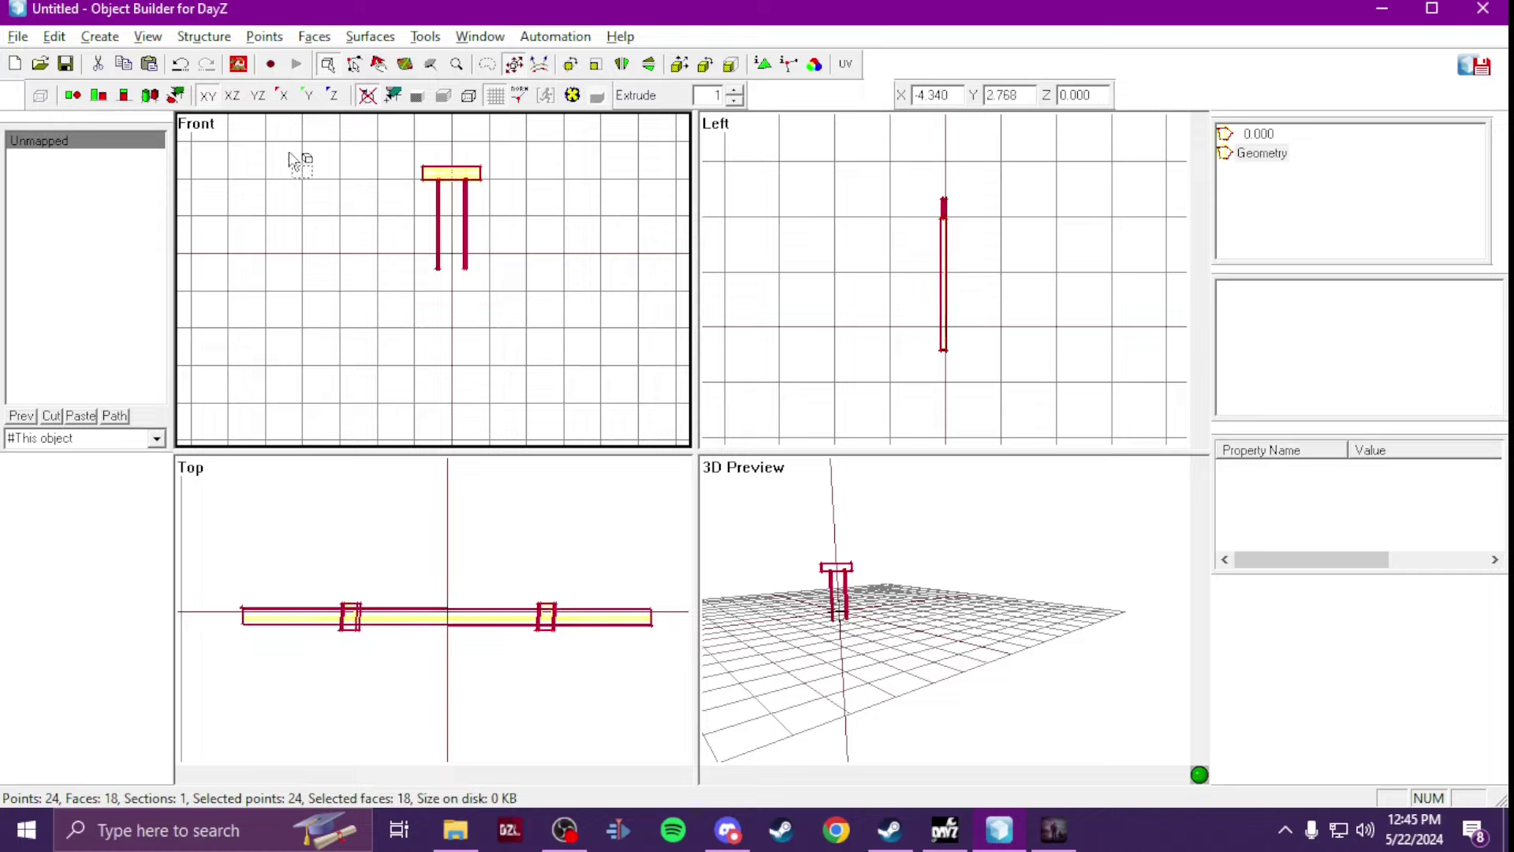
pyautogui.click(184, 39)
pyautogui.moveTo(276, 172)
pyautogui.click(509, 216)
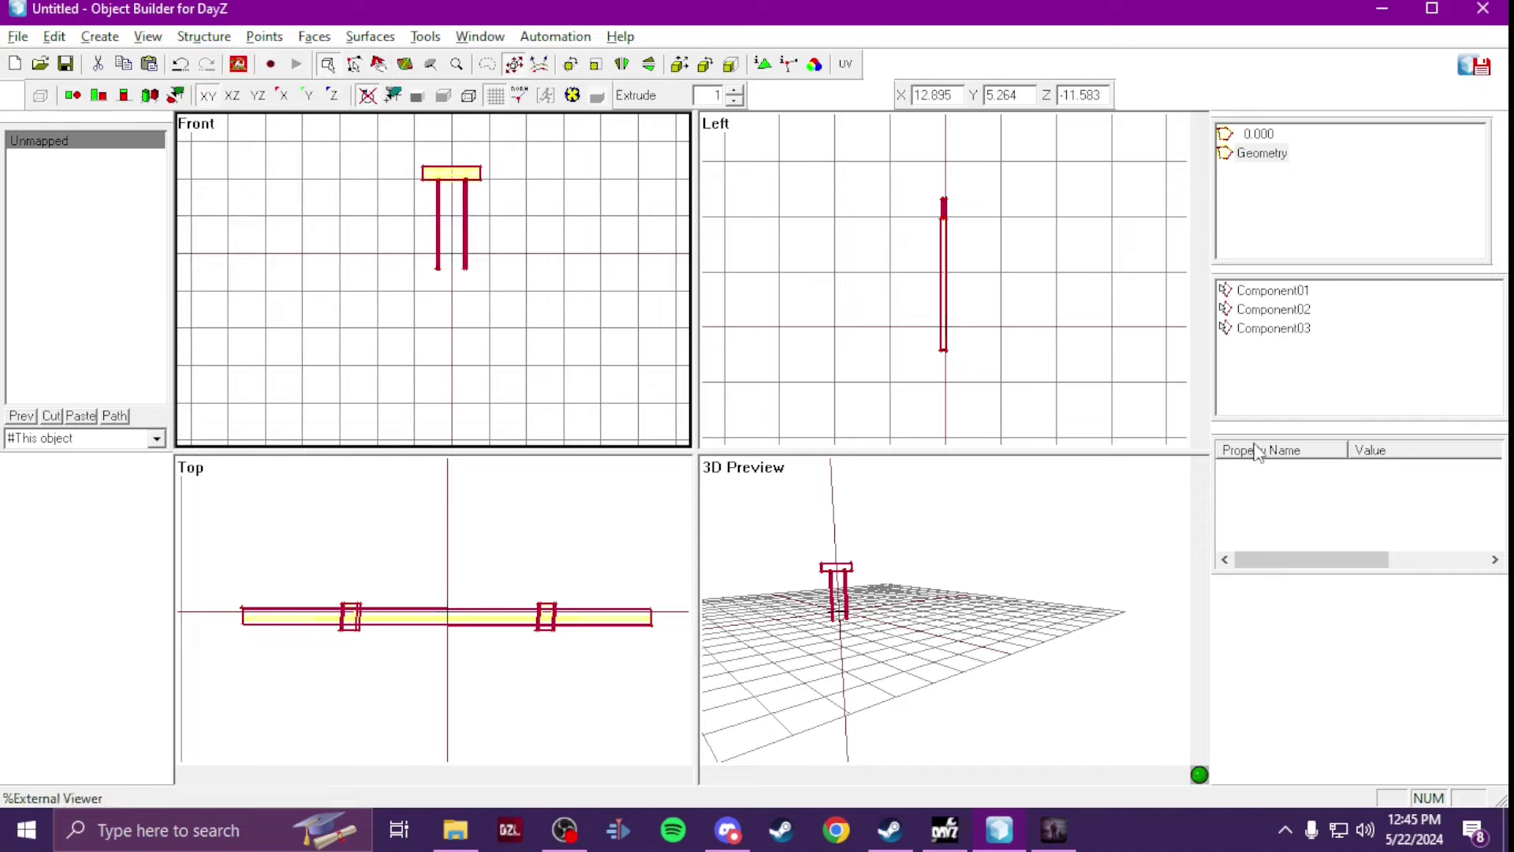
# Step: Add an autocenter property with value 0 to the Geometry LOD
pyautogui.rightClick(1275, 502)
pyautogui.click(1297, 503)
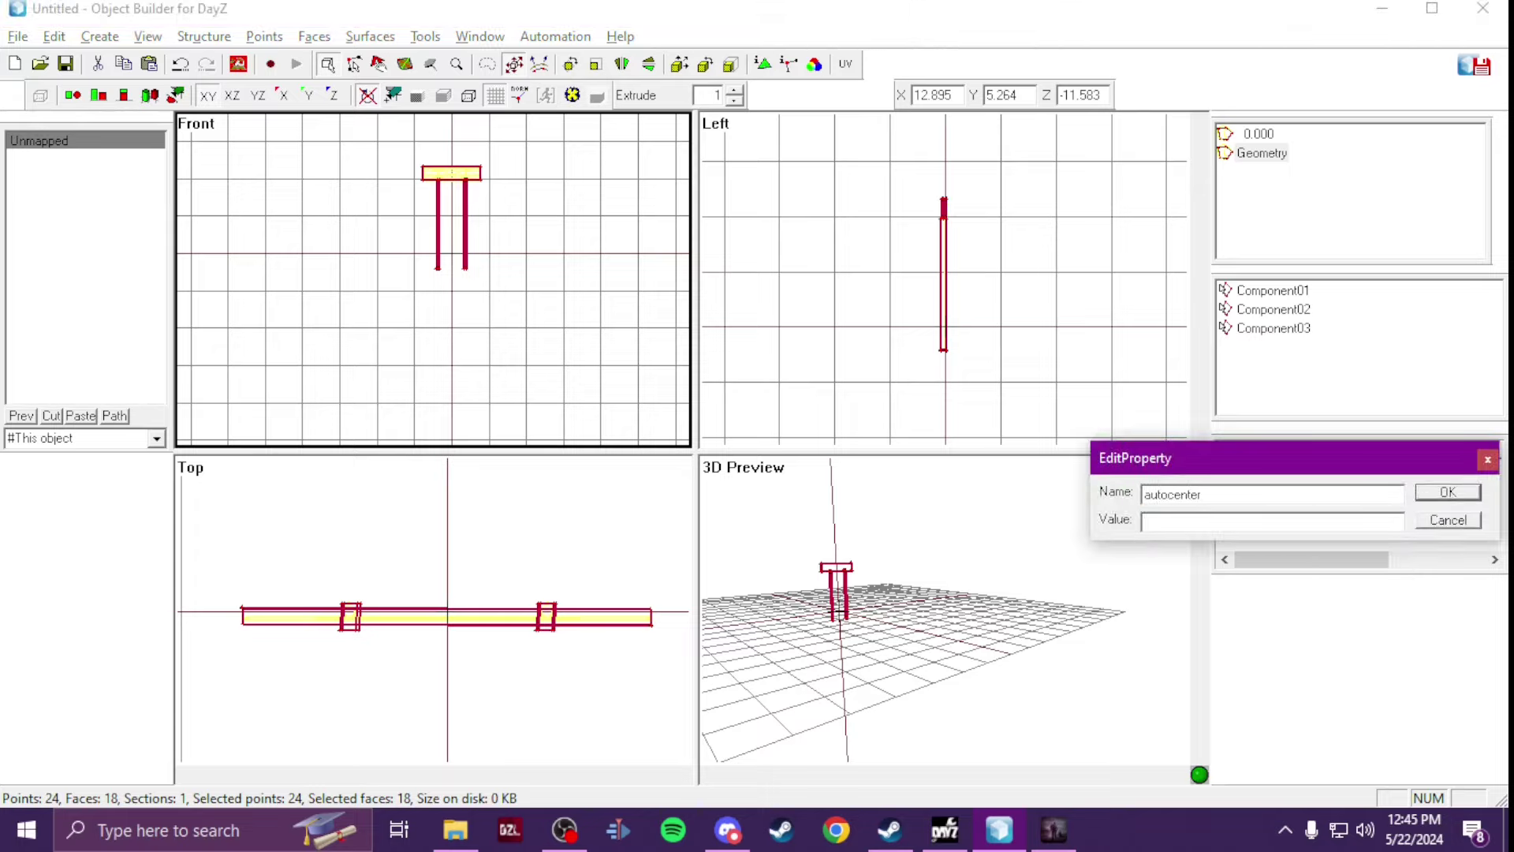
pyautogui.press('Return')
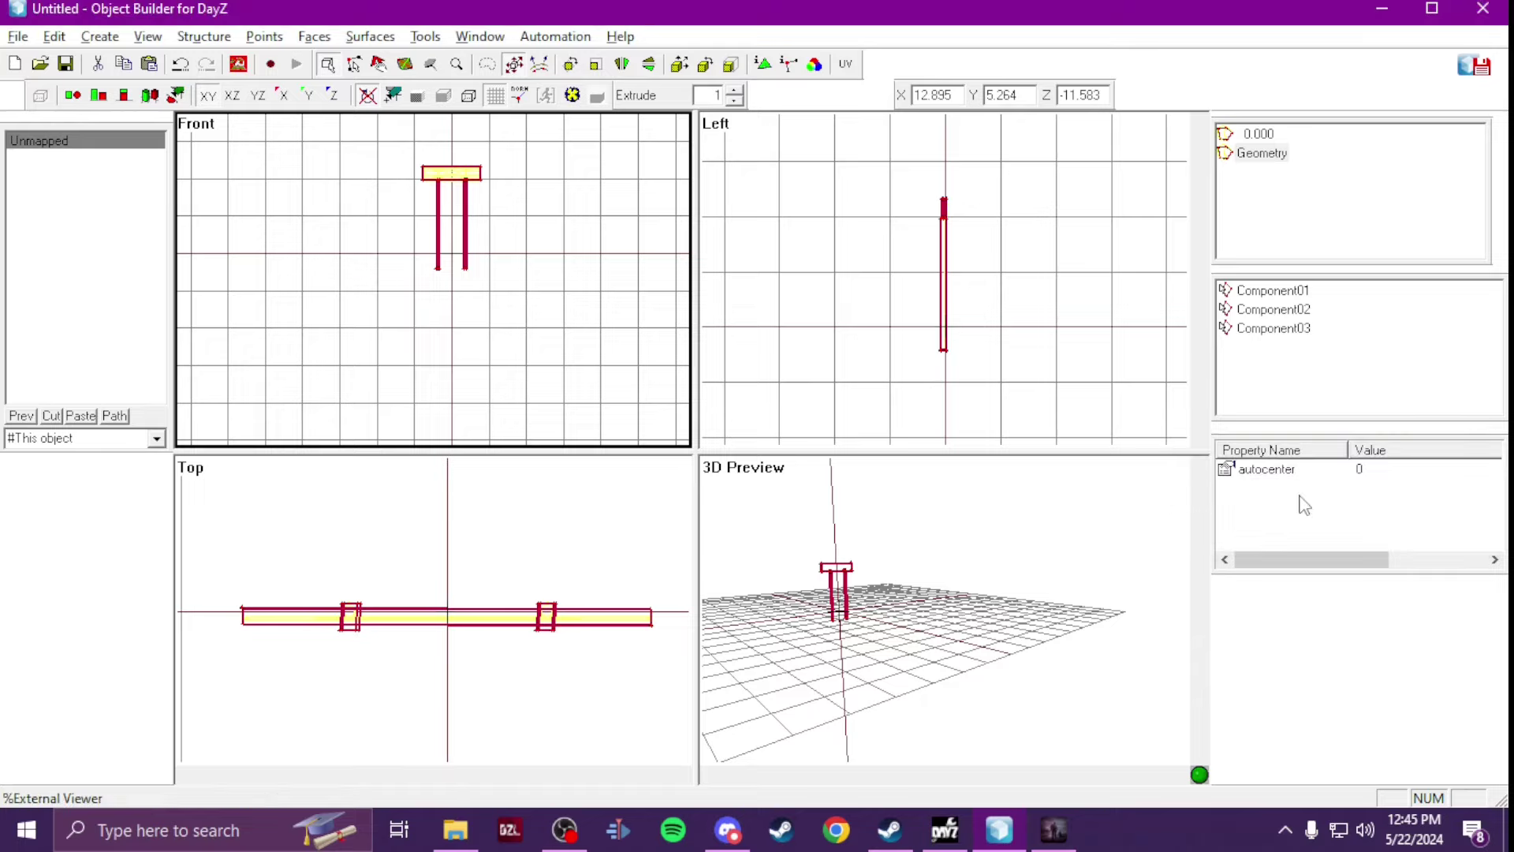
pyautogui.scroll(2, 507, 290)
pyautogui.scroll(-2, 501, 284)
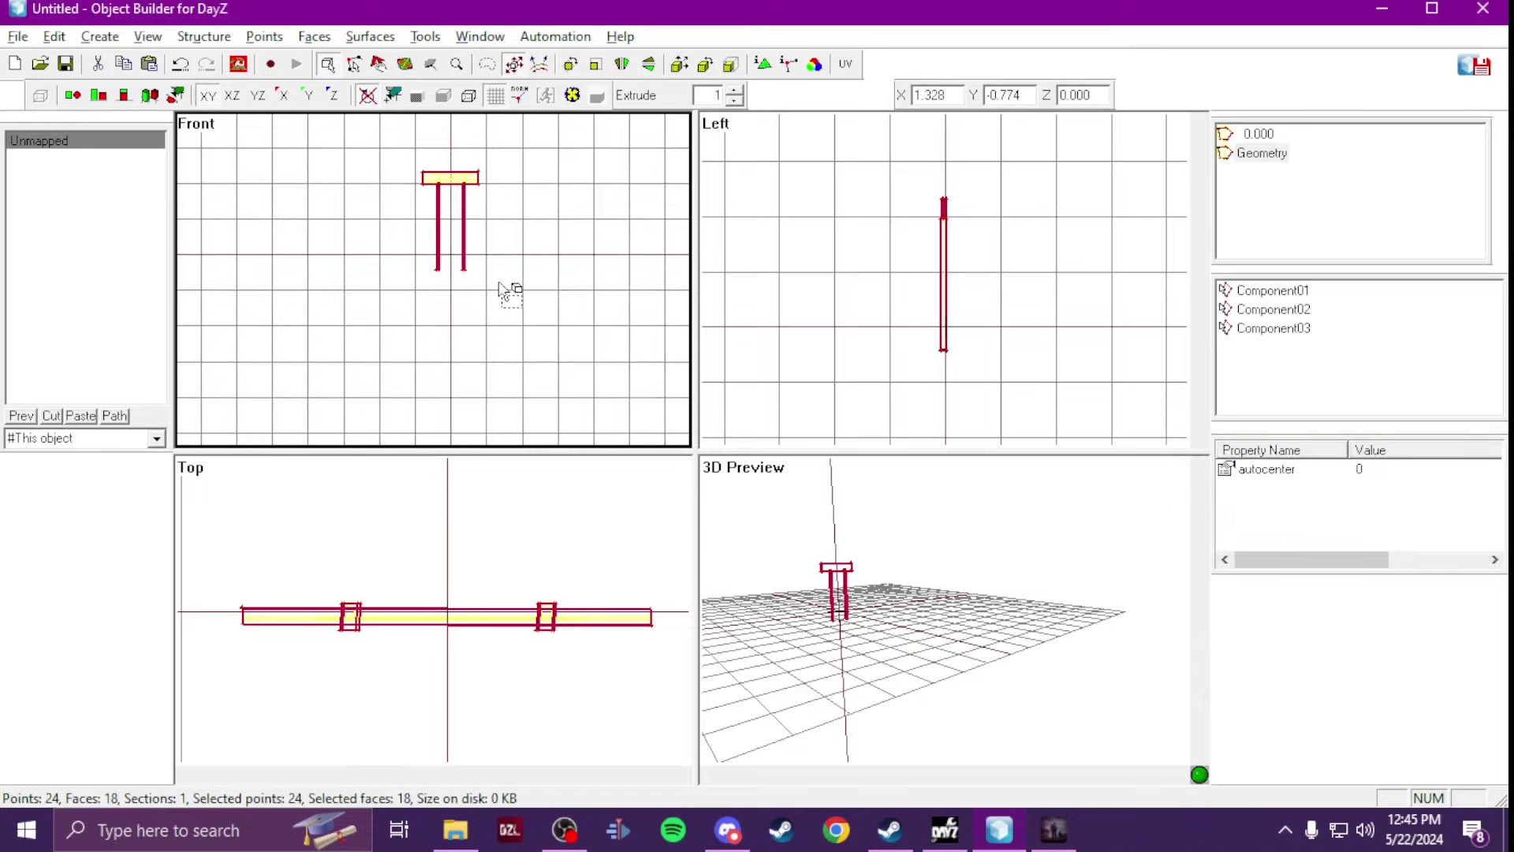
# Step: Add another LOD and set its type to View Geometry
pyautogui.rightClick(1254, 190)
pyautogui.click(1279, 197)
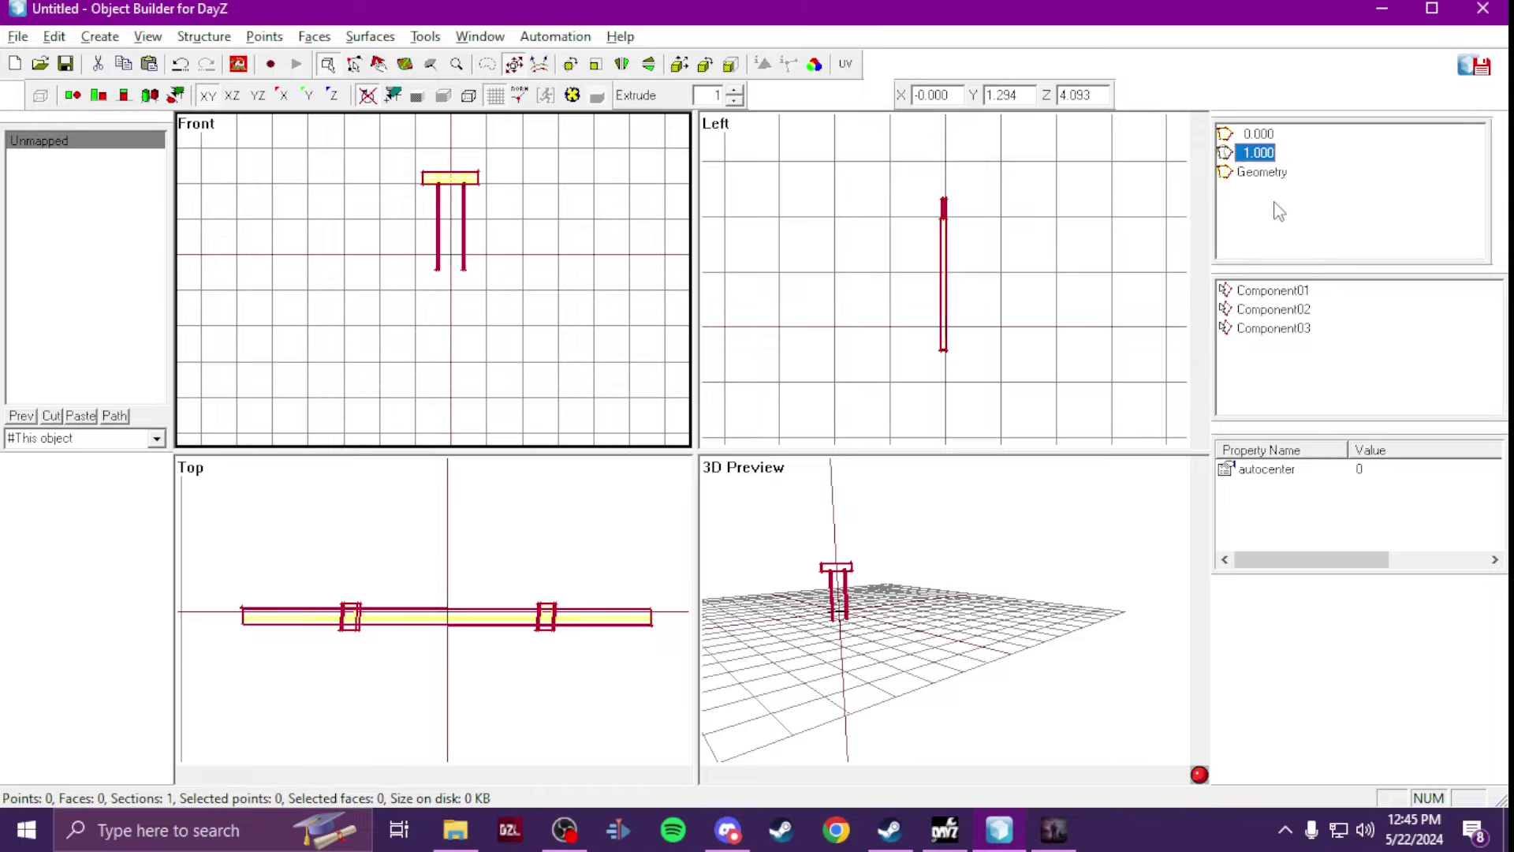
pyautogui.rightClick(1273, 159)
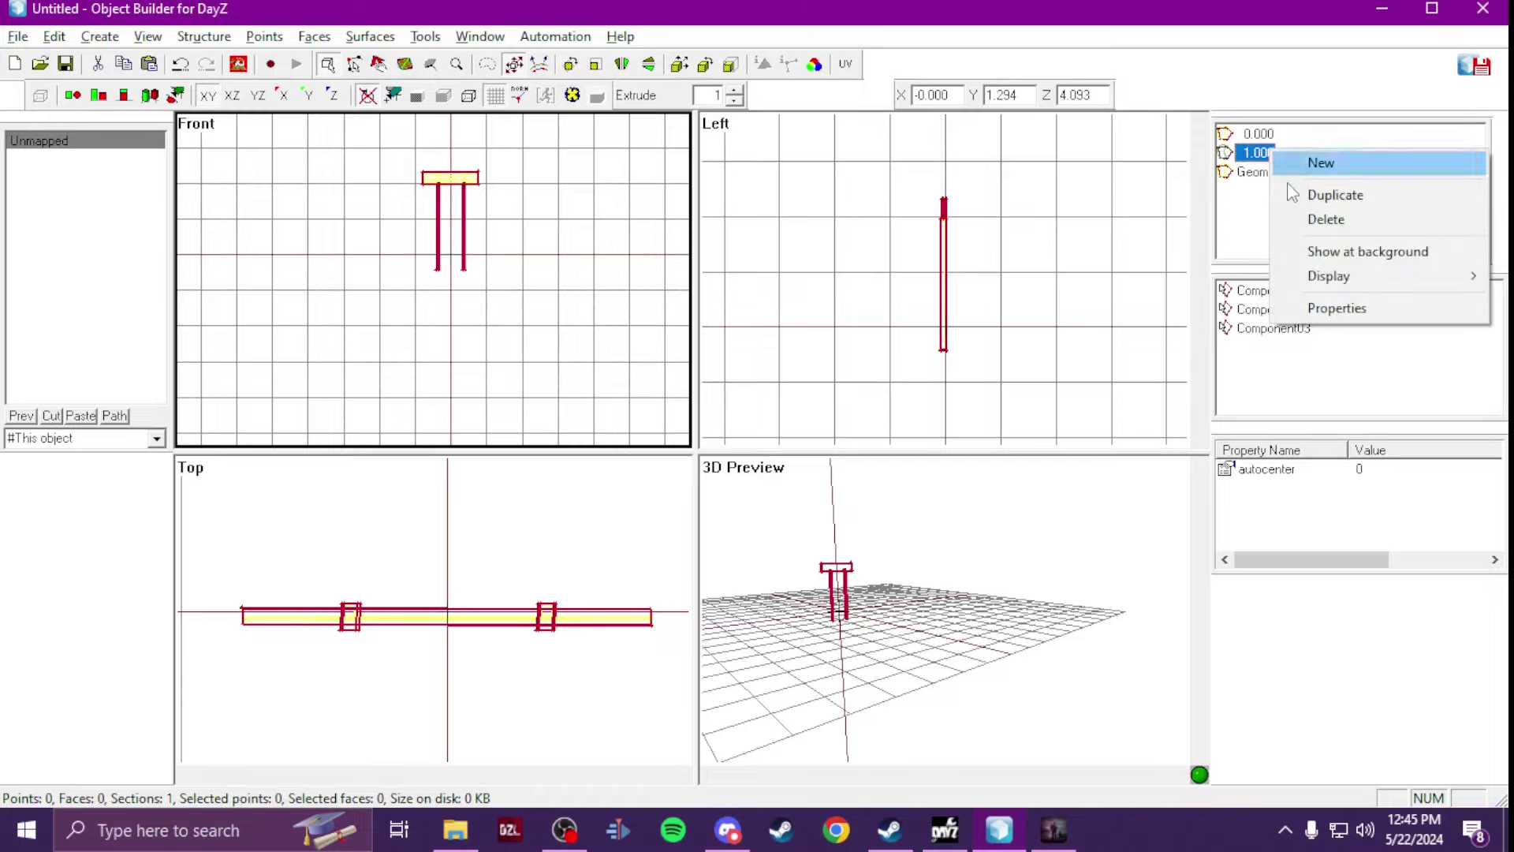
pyautogui.click(1348, 312)
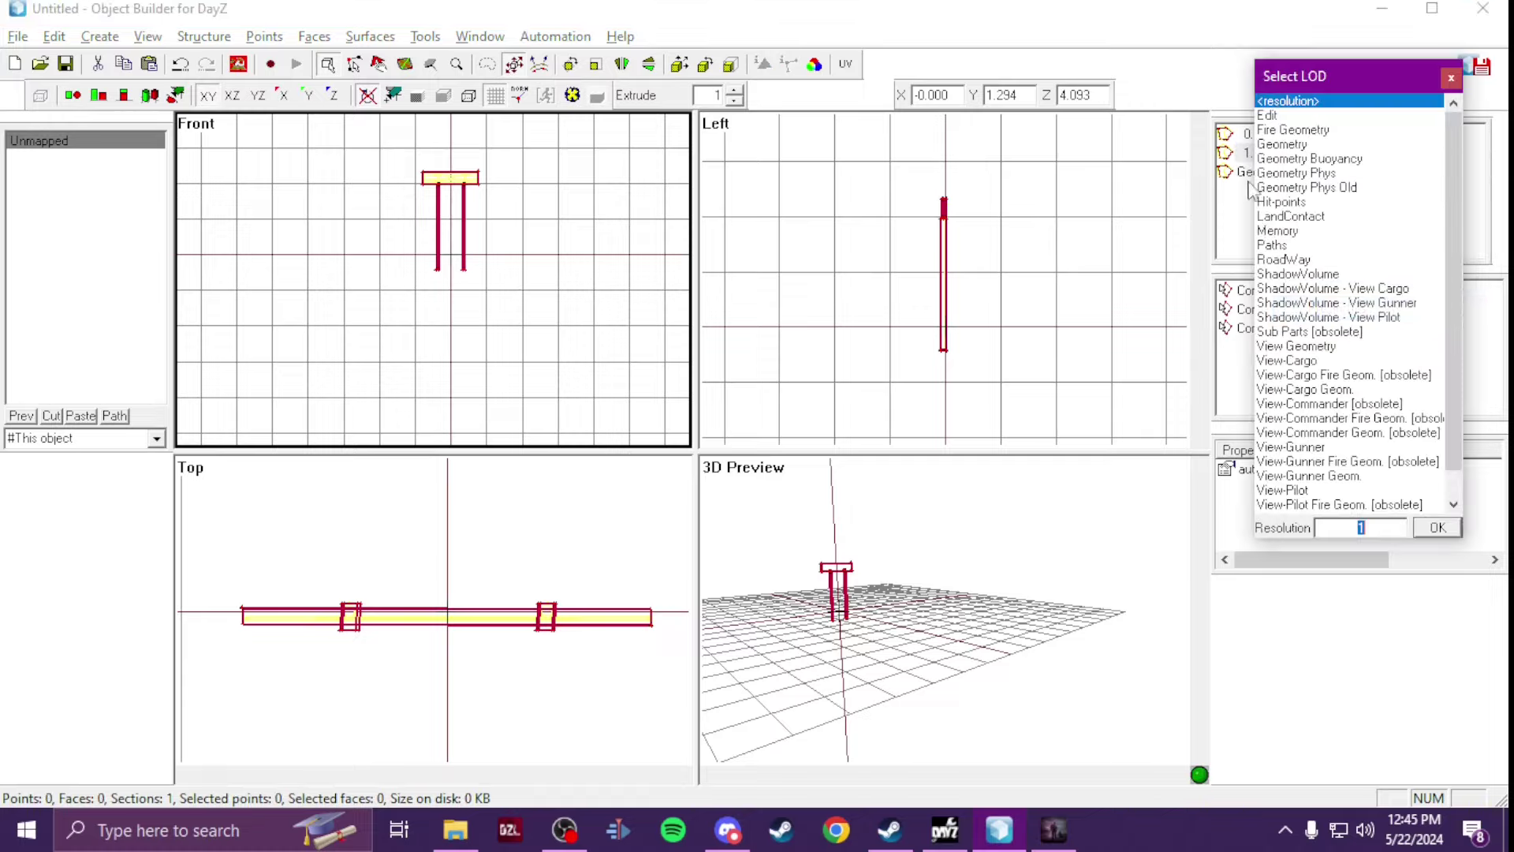
pyautogui.doubleClick(1316, 349)
# Step: Copy the three component boxes from the Geometry LOD into the View Geometry LOD
pyautogui.click(1270, 153)
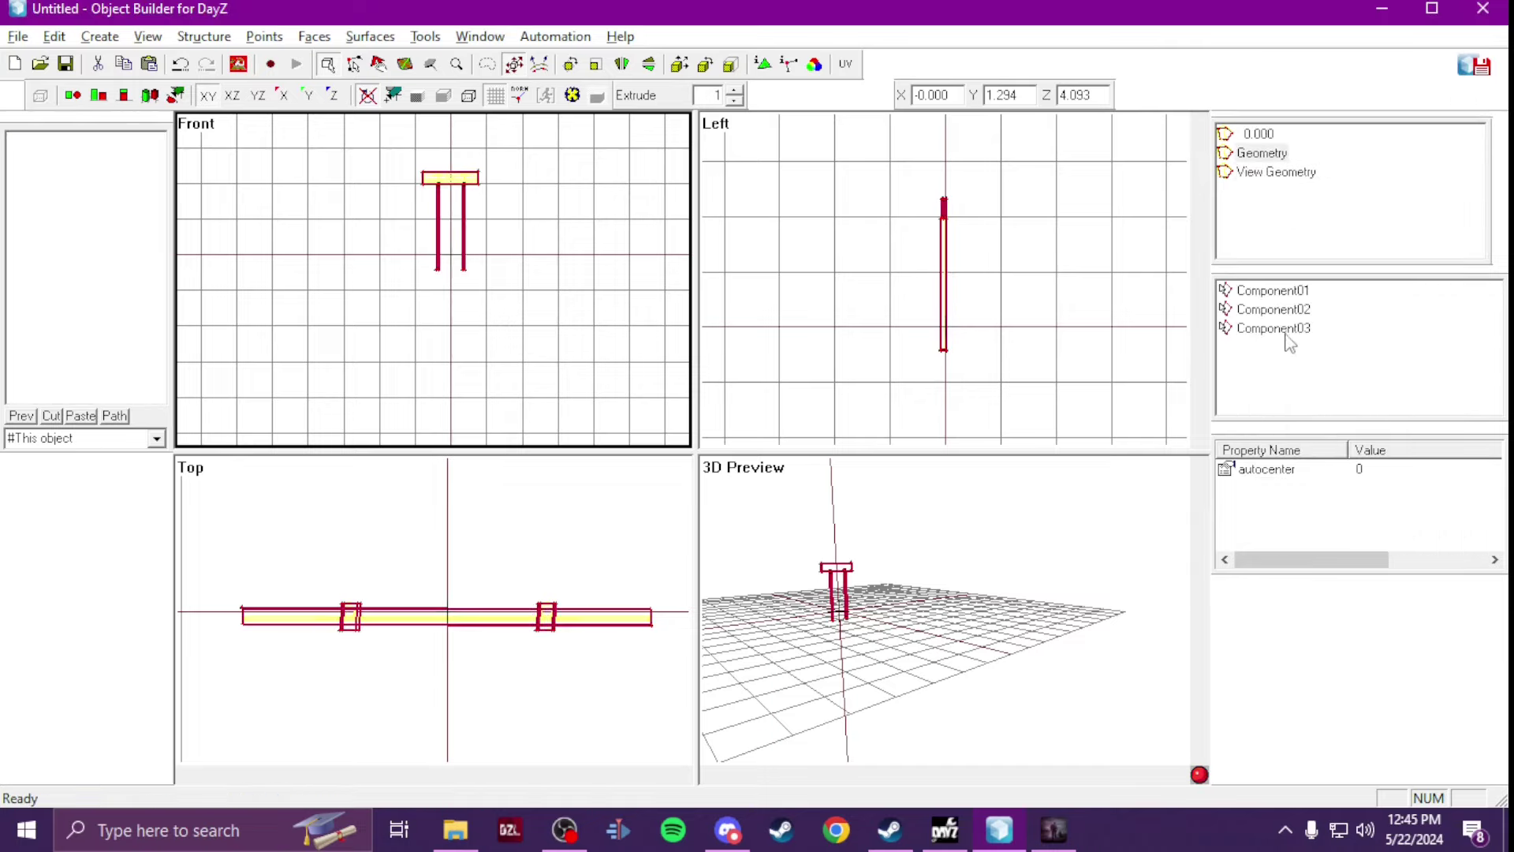
pyautogui.click(1302, 293)
pyautogui.keyDown('shift'); pyautogui.click(1290, 331); pyautogui.keyUp('shift')
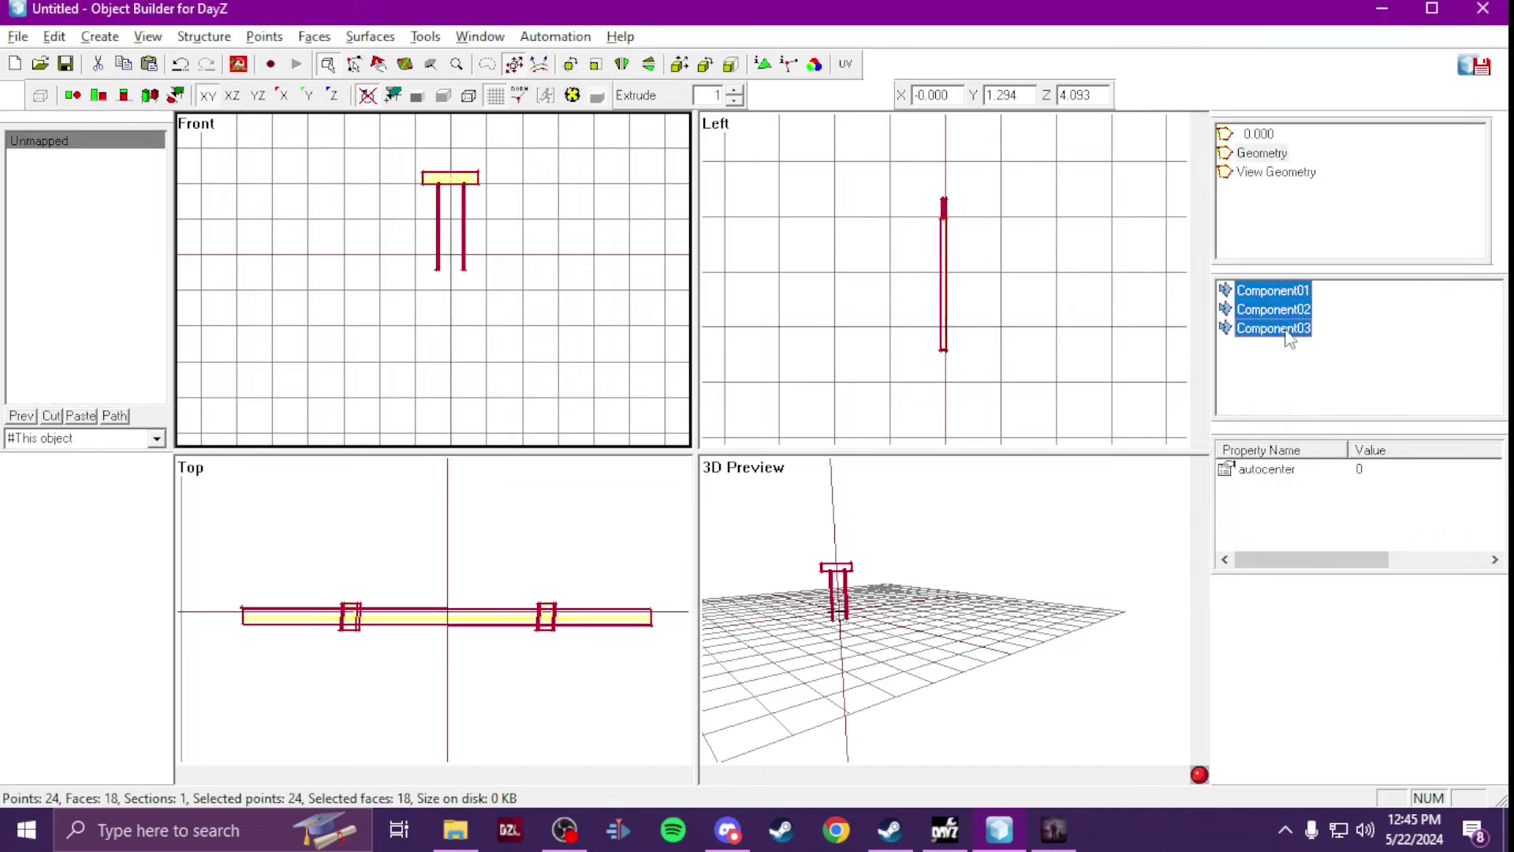
pyautogui.click(1268, 171)
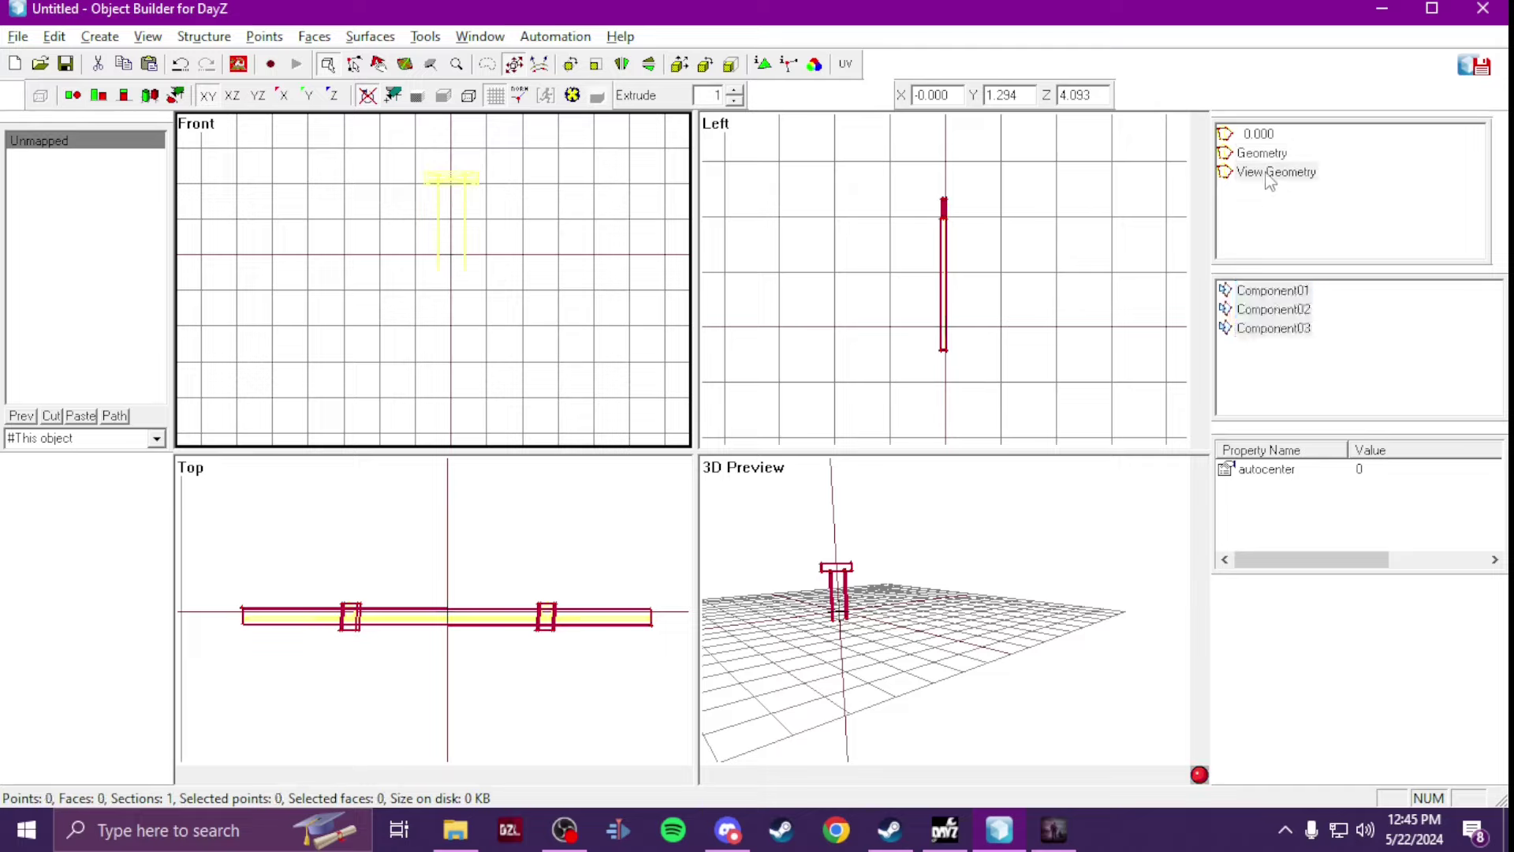
# Step: Add another LOD, set its type to Fire Geometry and paste the three component boxes into it
pyautogui.rightClick(1285, 229)
pyautogui.click(1310, 243)
pyautogui.rightClick(1258, 158)
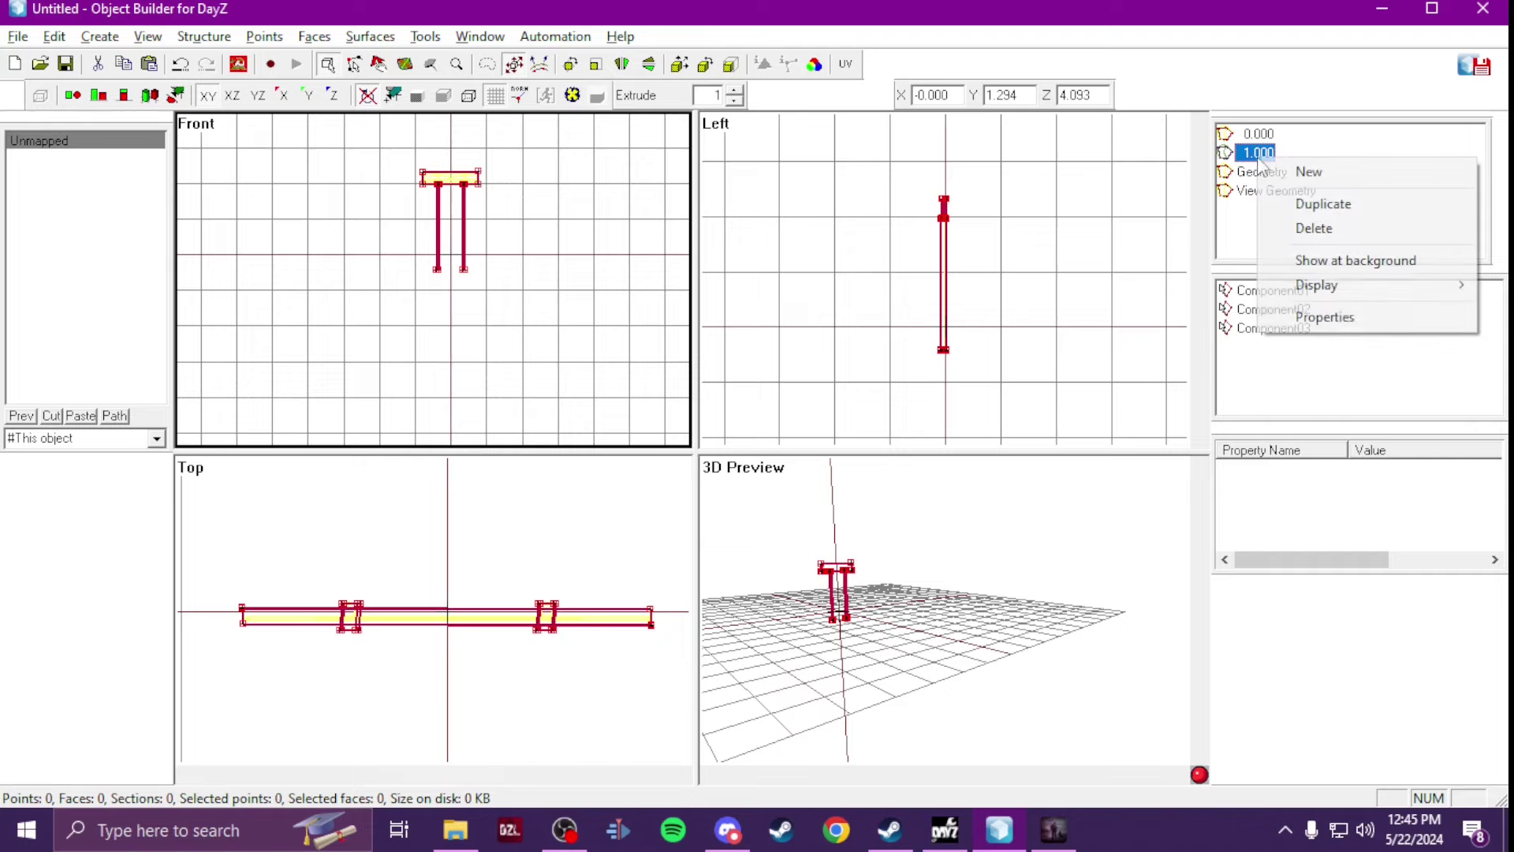
pyautogui.click(1347, 319)
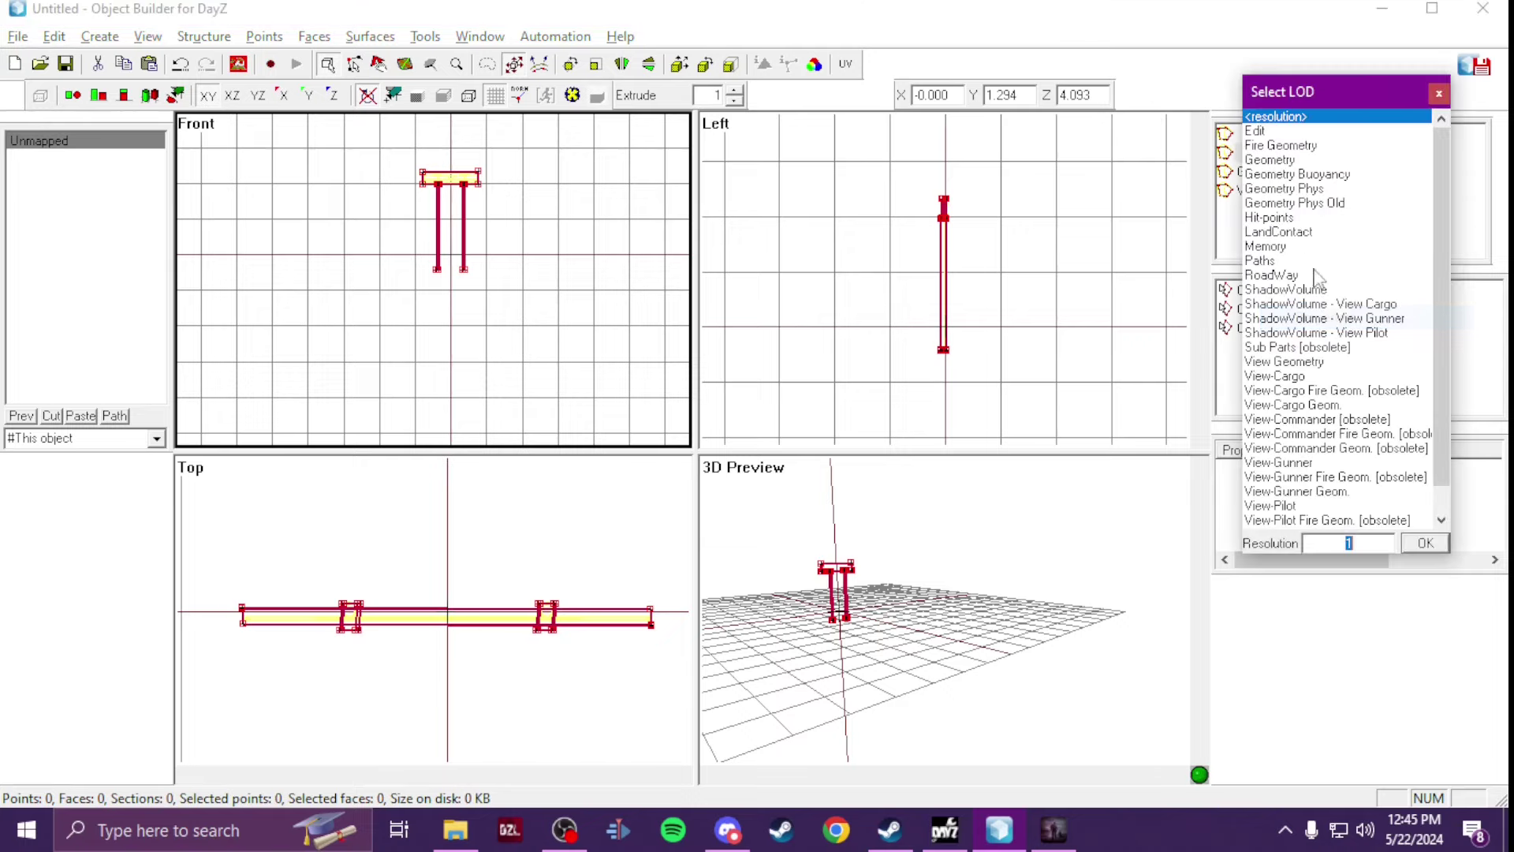
pyautogui.doubleClick(1281, 145)
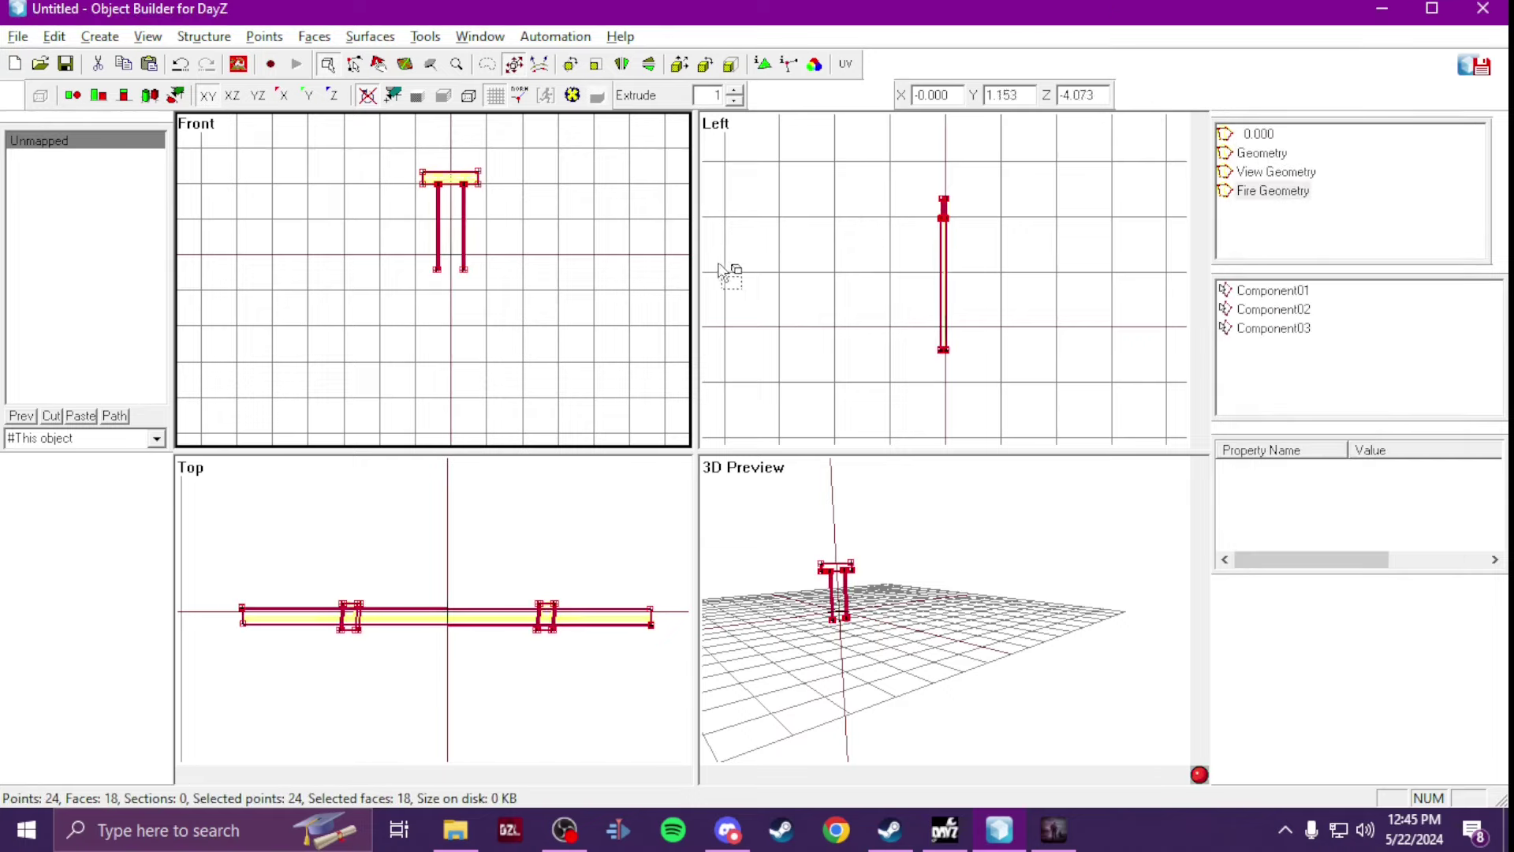
# Step: Open the face properties of all Fire Geometry boxes and browse for a material in P:\DZ\data\data\penetration
pyautogui.scroll(4, 541, 234)
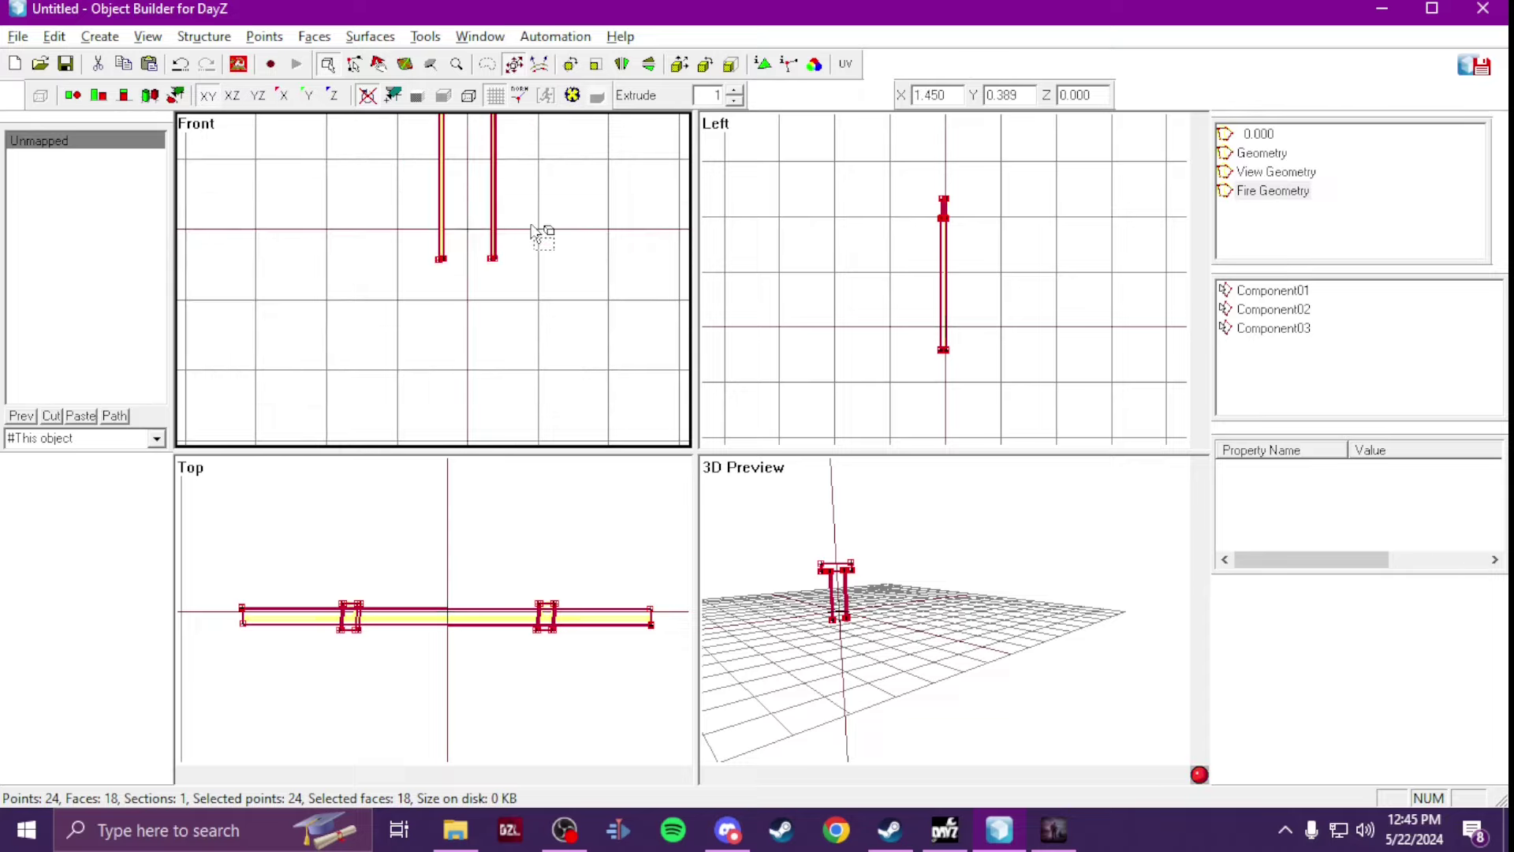
pyautogui.scroll(-2, 513, 253)
pyautogui.scroll(1, 513, 252)
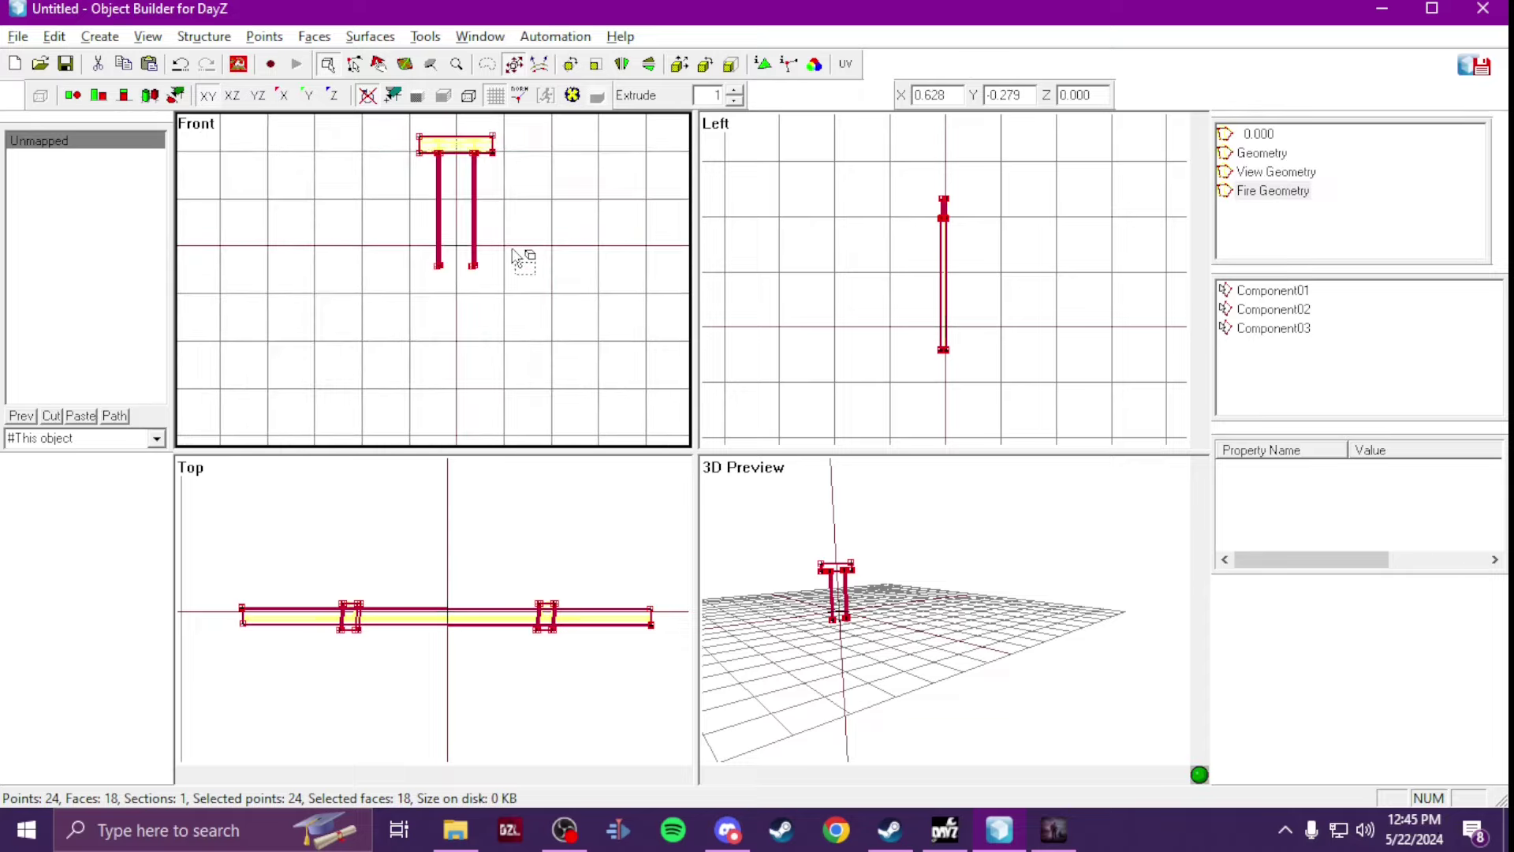
pyautogui.scroll(-1, 514, 252)
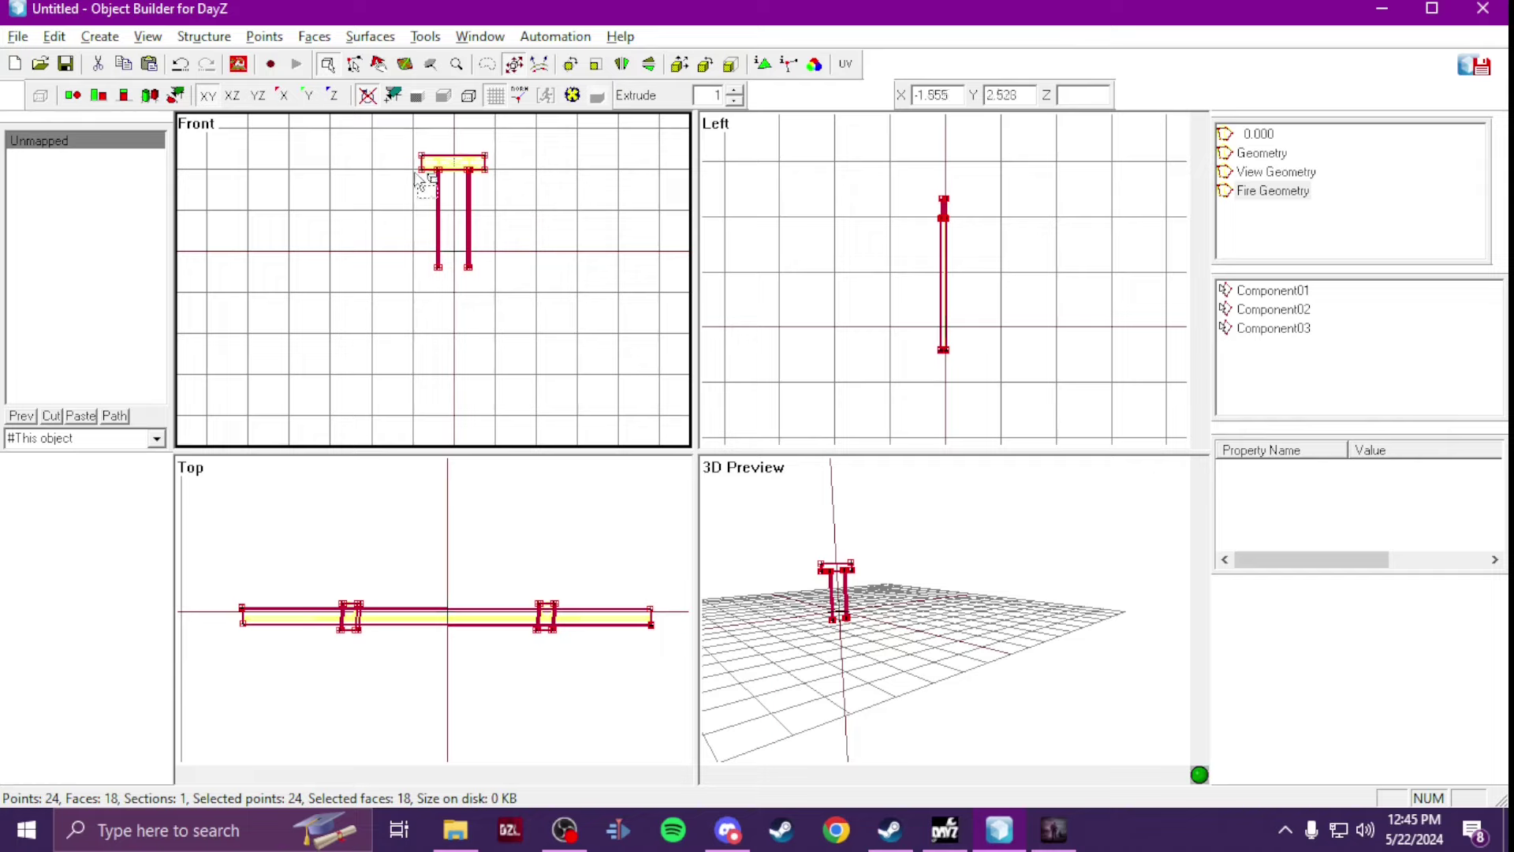
pyautogui.press('e')
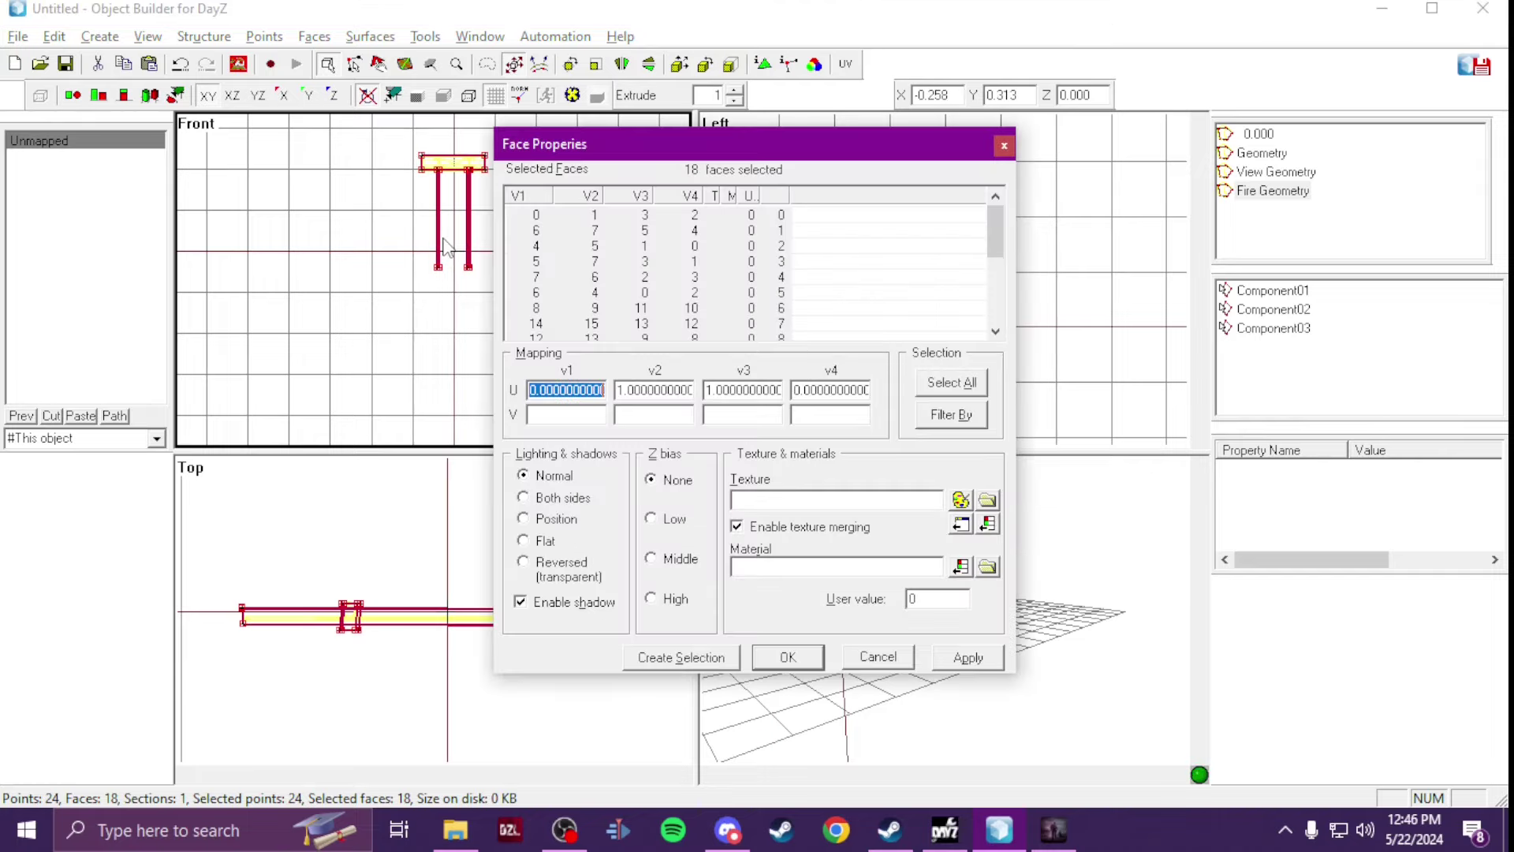
pyautogui.click(988, 567)
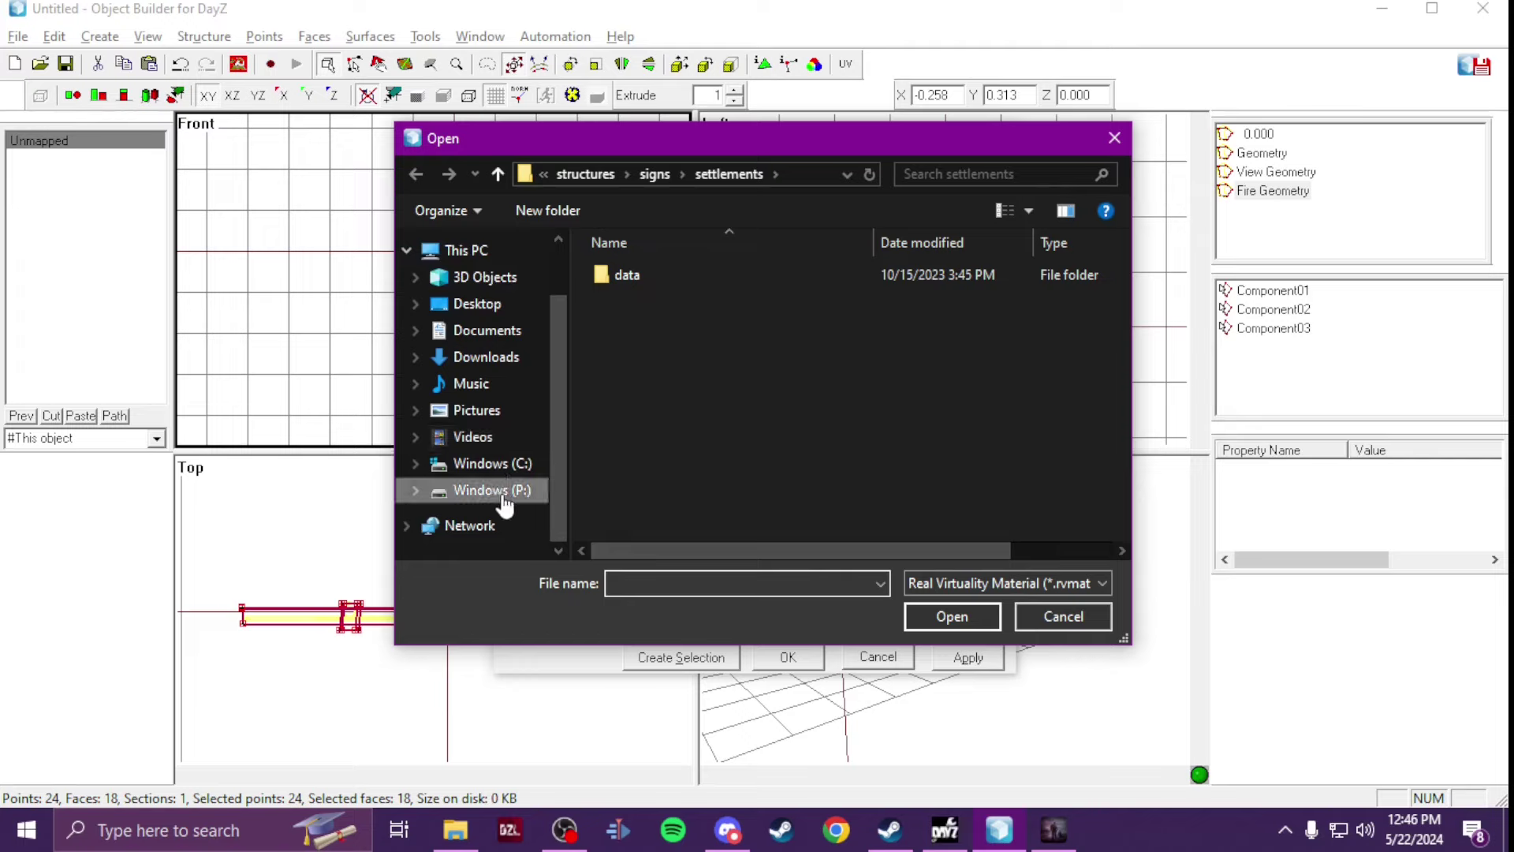
pyautogui.click(504, 495)
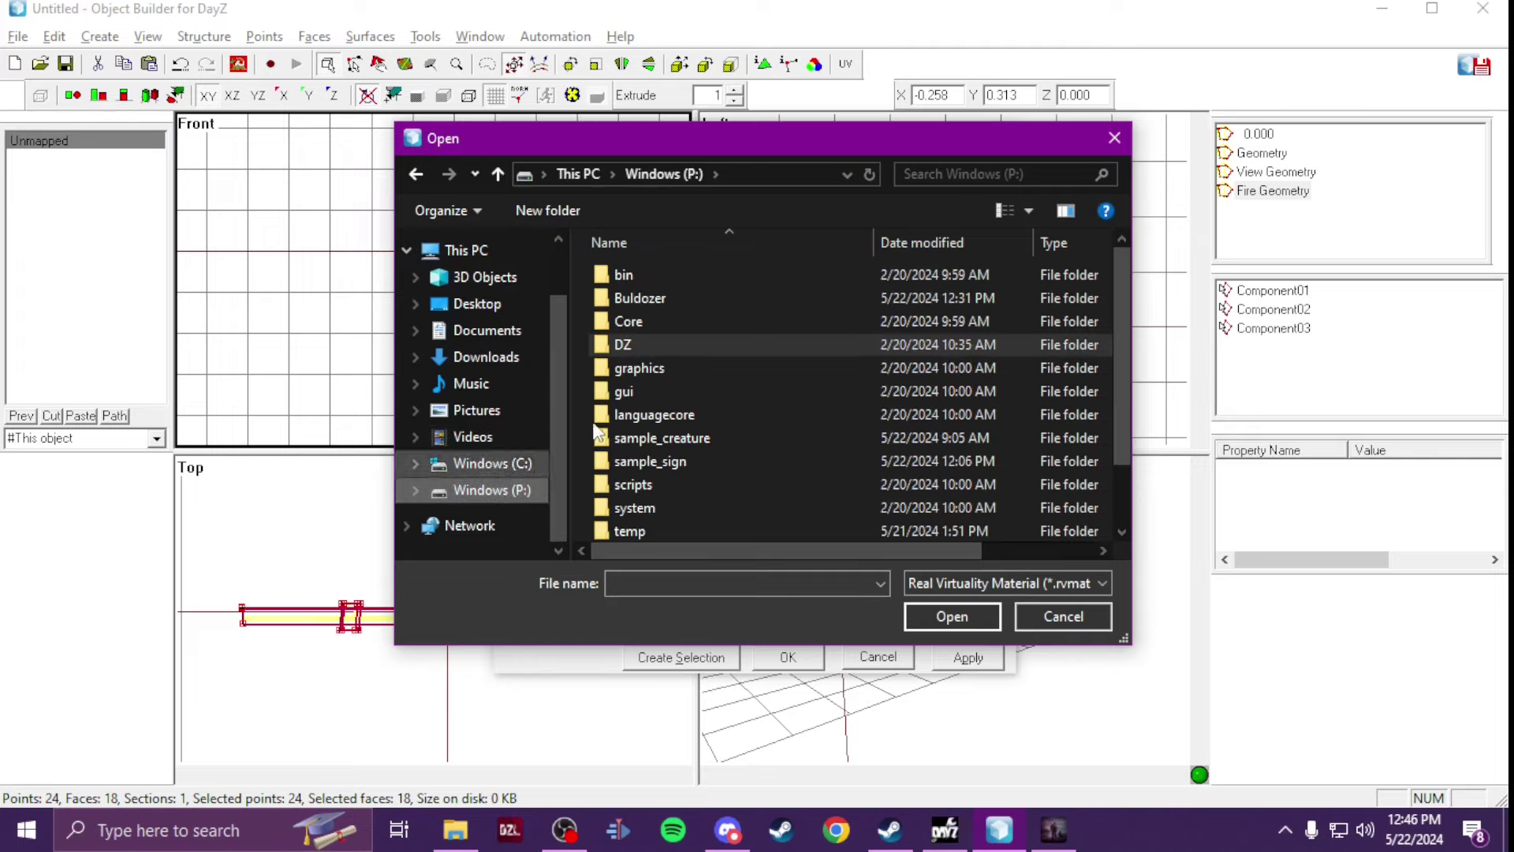
pyautogui.doubleClick(675, 347)
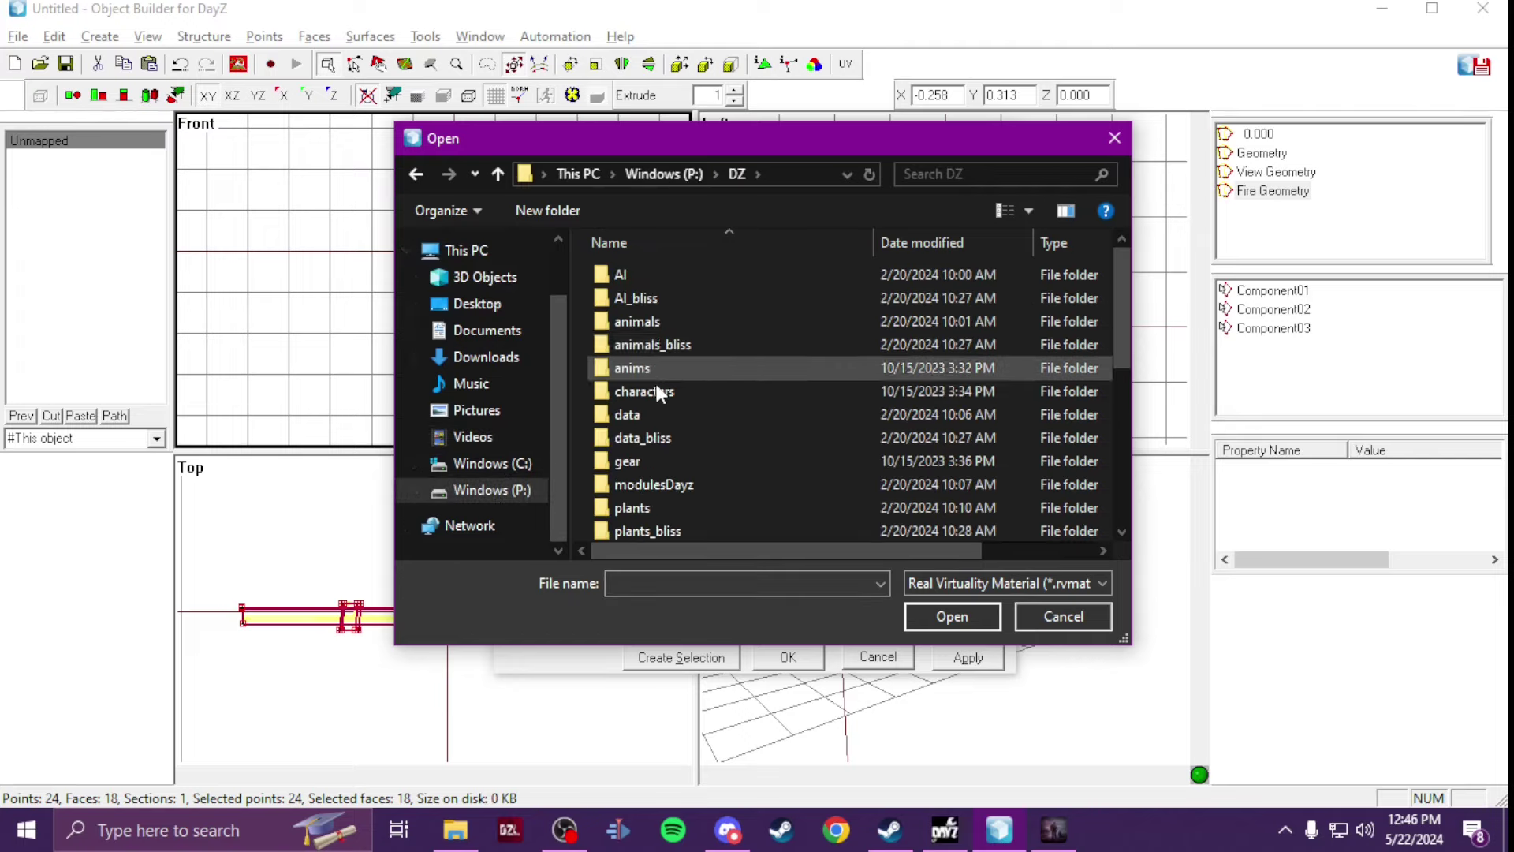
pyautogui.doubleClick(655, 416)
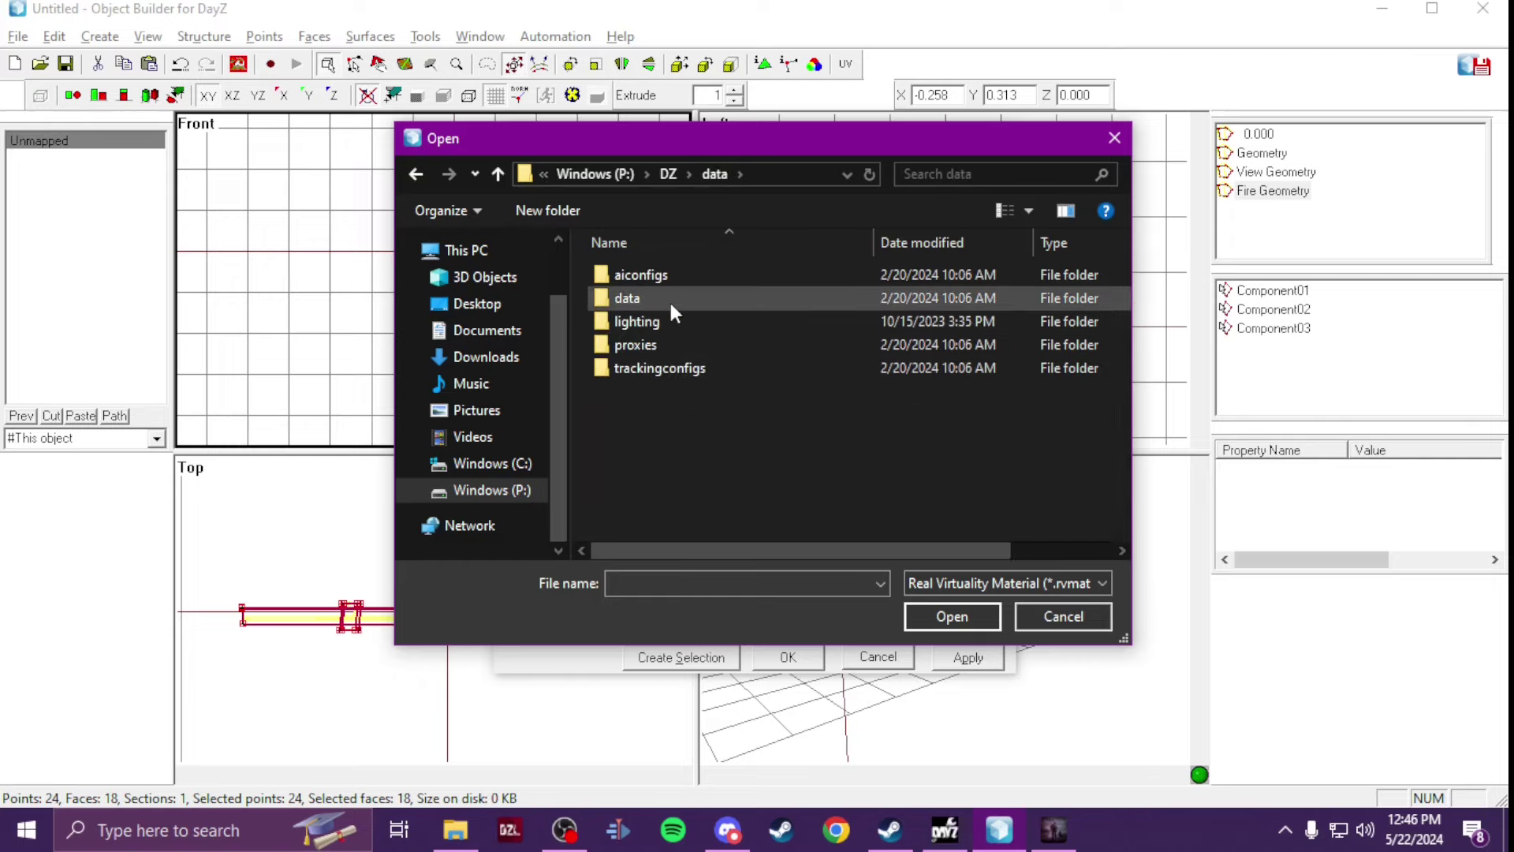
pyautogui.doubleClick(668, 300)
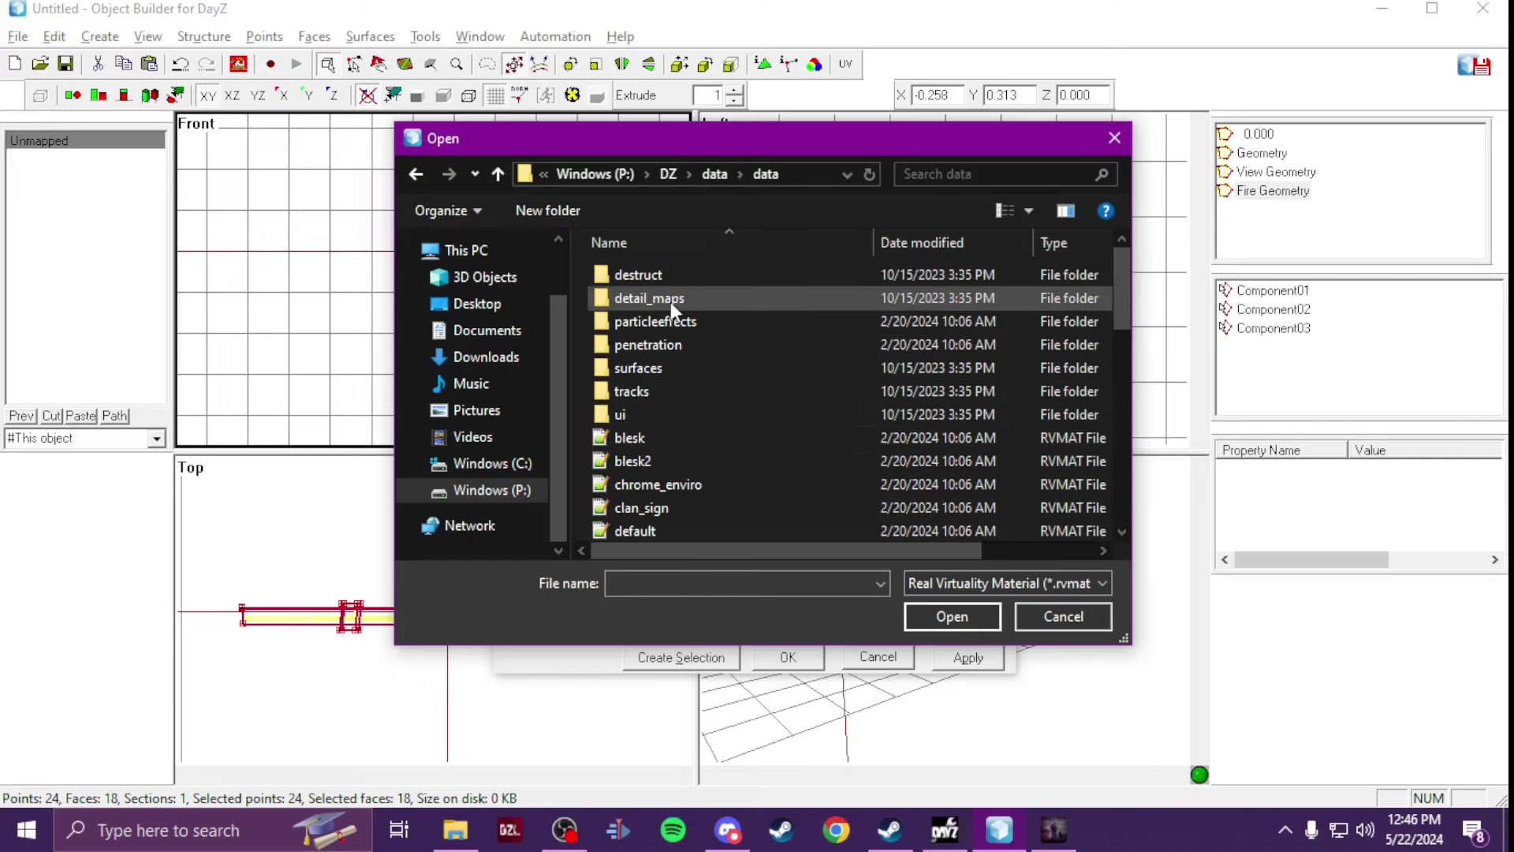
pyautogui.doubleClick(666, 342)
# Step: Assign the metalplate.rvmat penetration material to all selected Fire Geometry faces
pyautogui.scroll(-2, 825, 405)
pyautogui.scroll(-7, 825, 406)
pyautogui.scroll(-3, 825, 405)
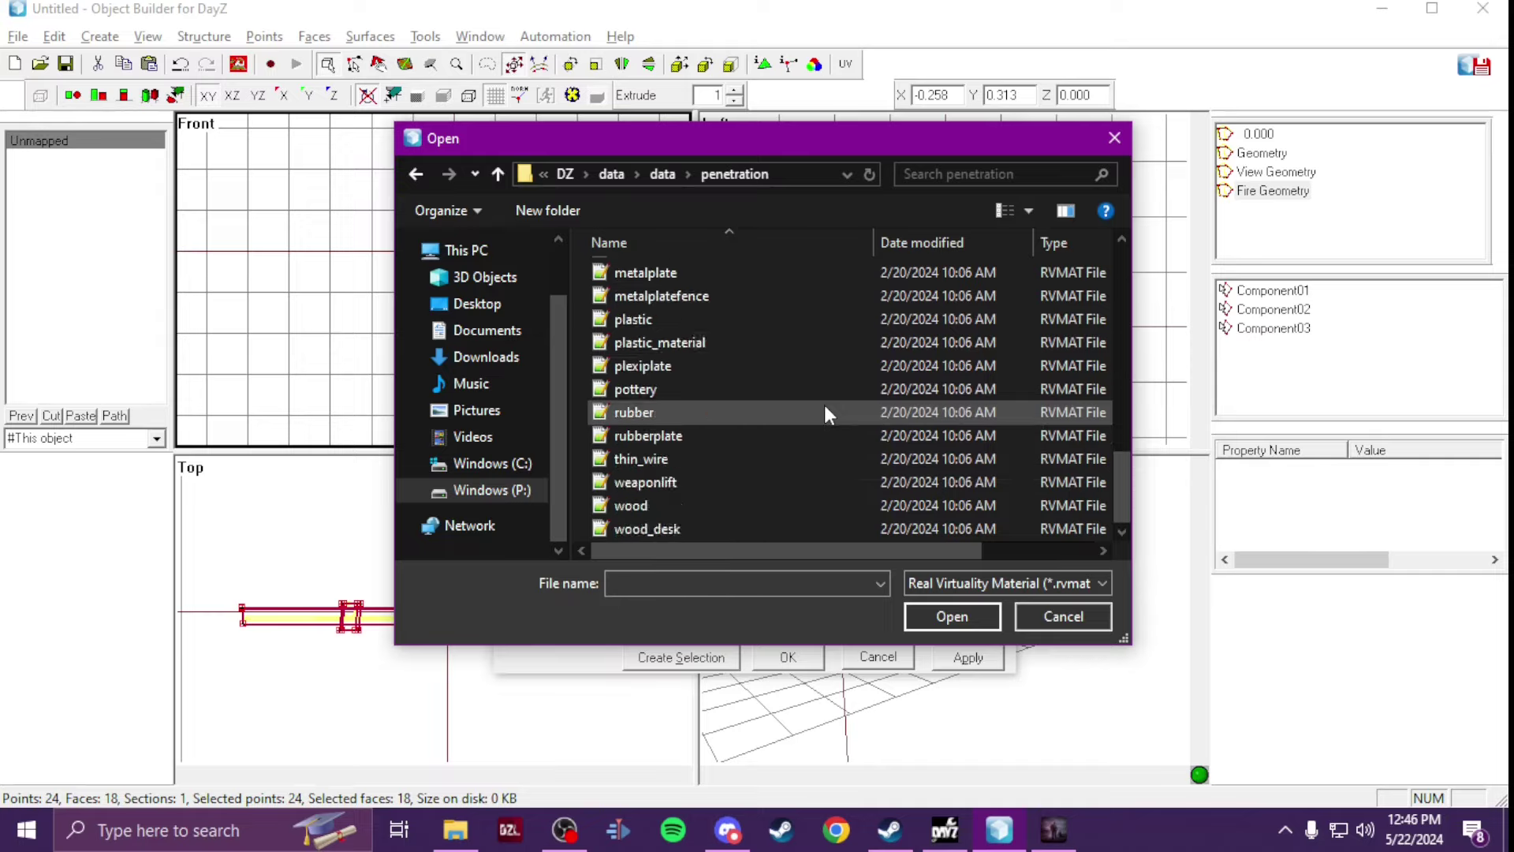
pyautogui.scroll(2, 679, 381)
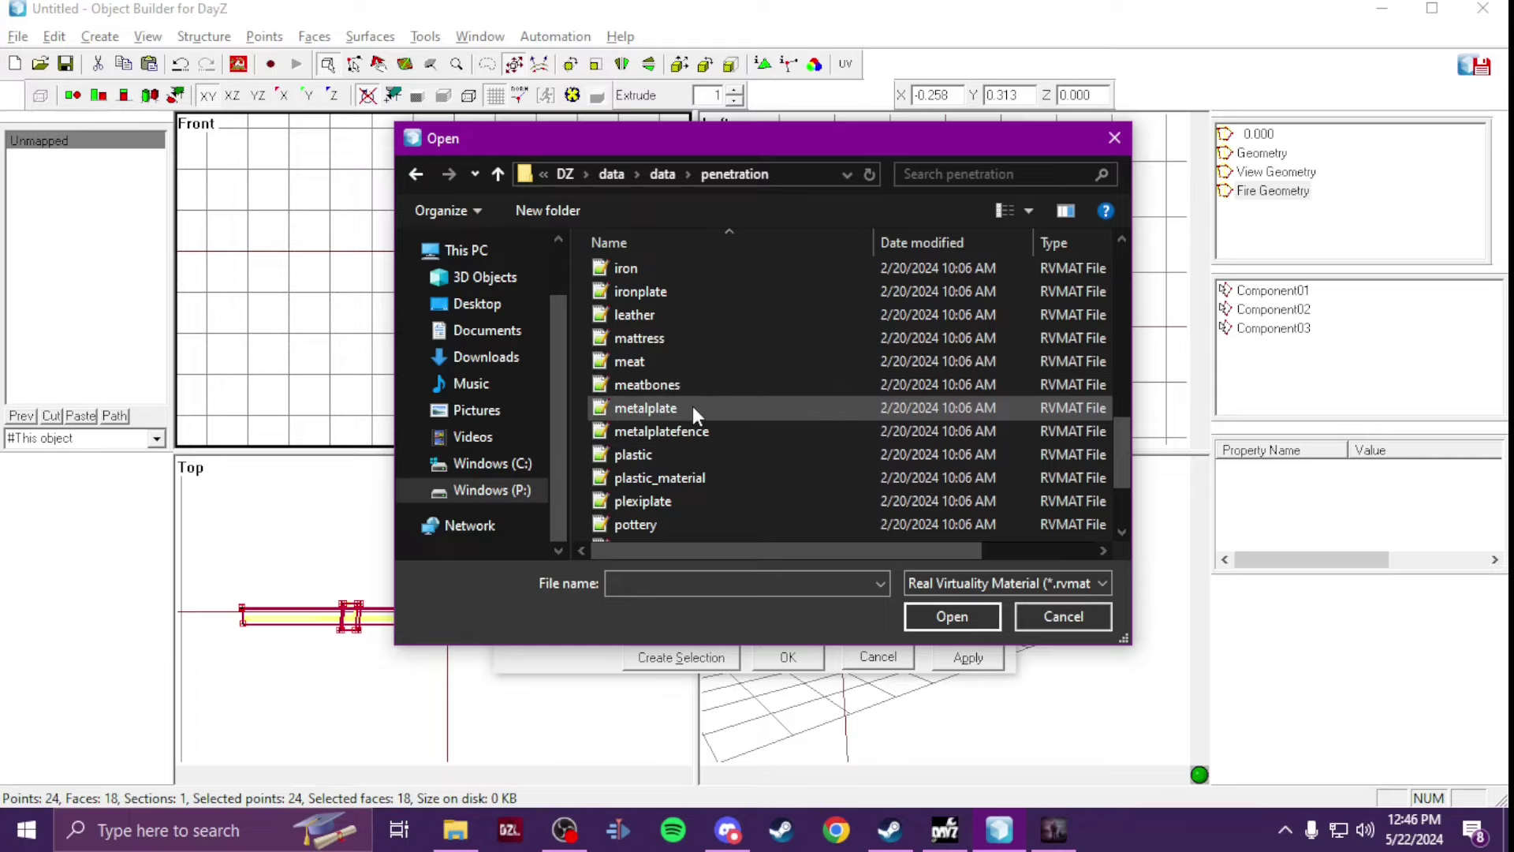
pyautogui.doubleClick(693, 406)
pyautogui.click(964, 657)
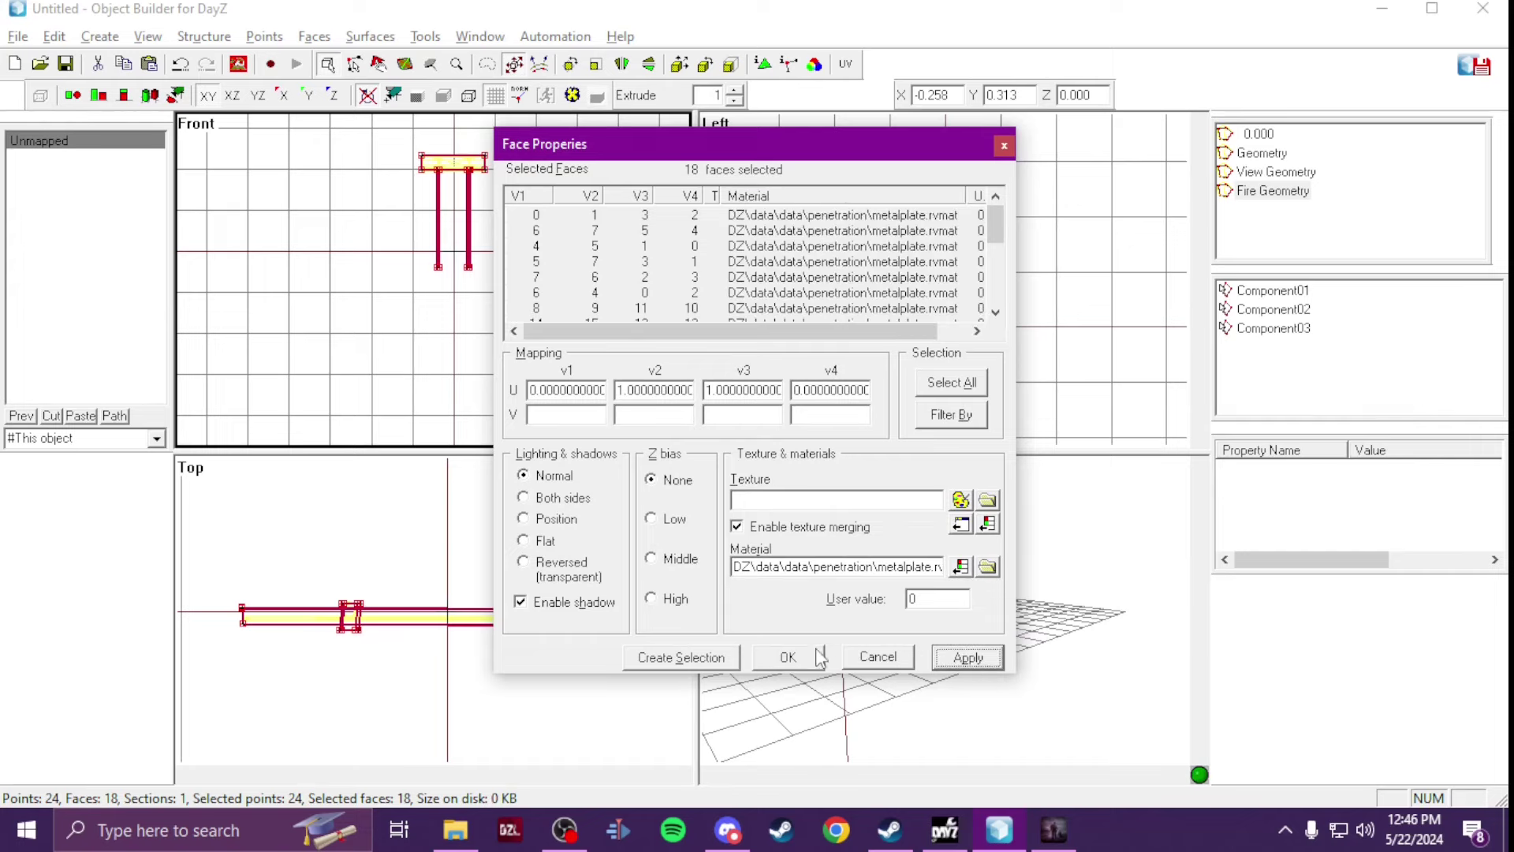
pyautogui.click(789, 657)
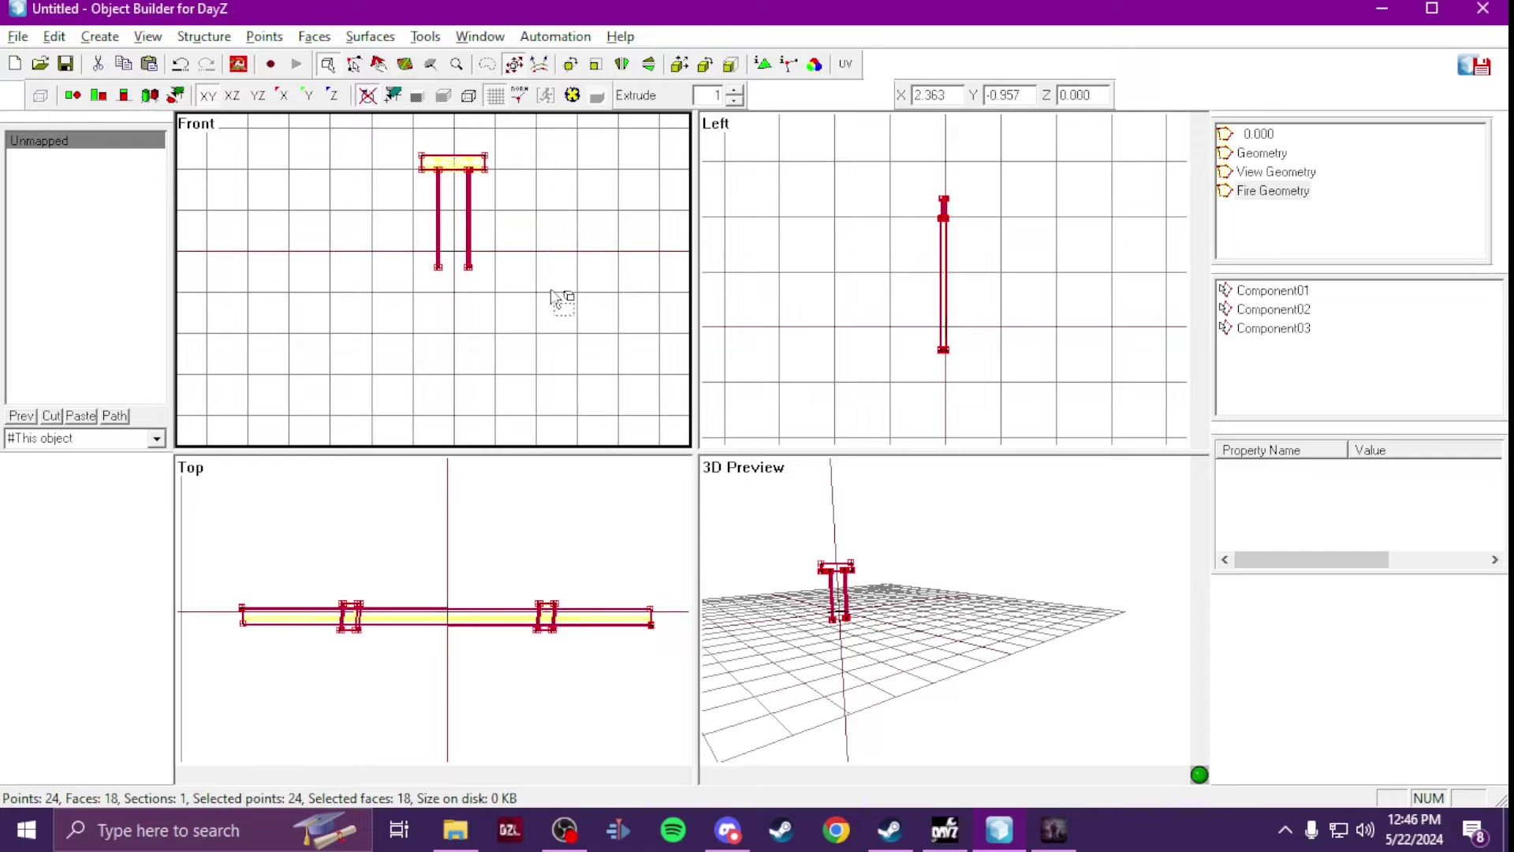
# Step: Add another LOD and set its type to Memory
pyautogui.scroll(3, 461, 260)
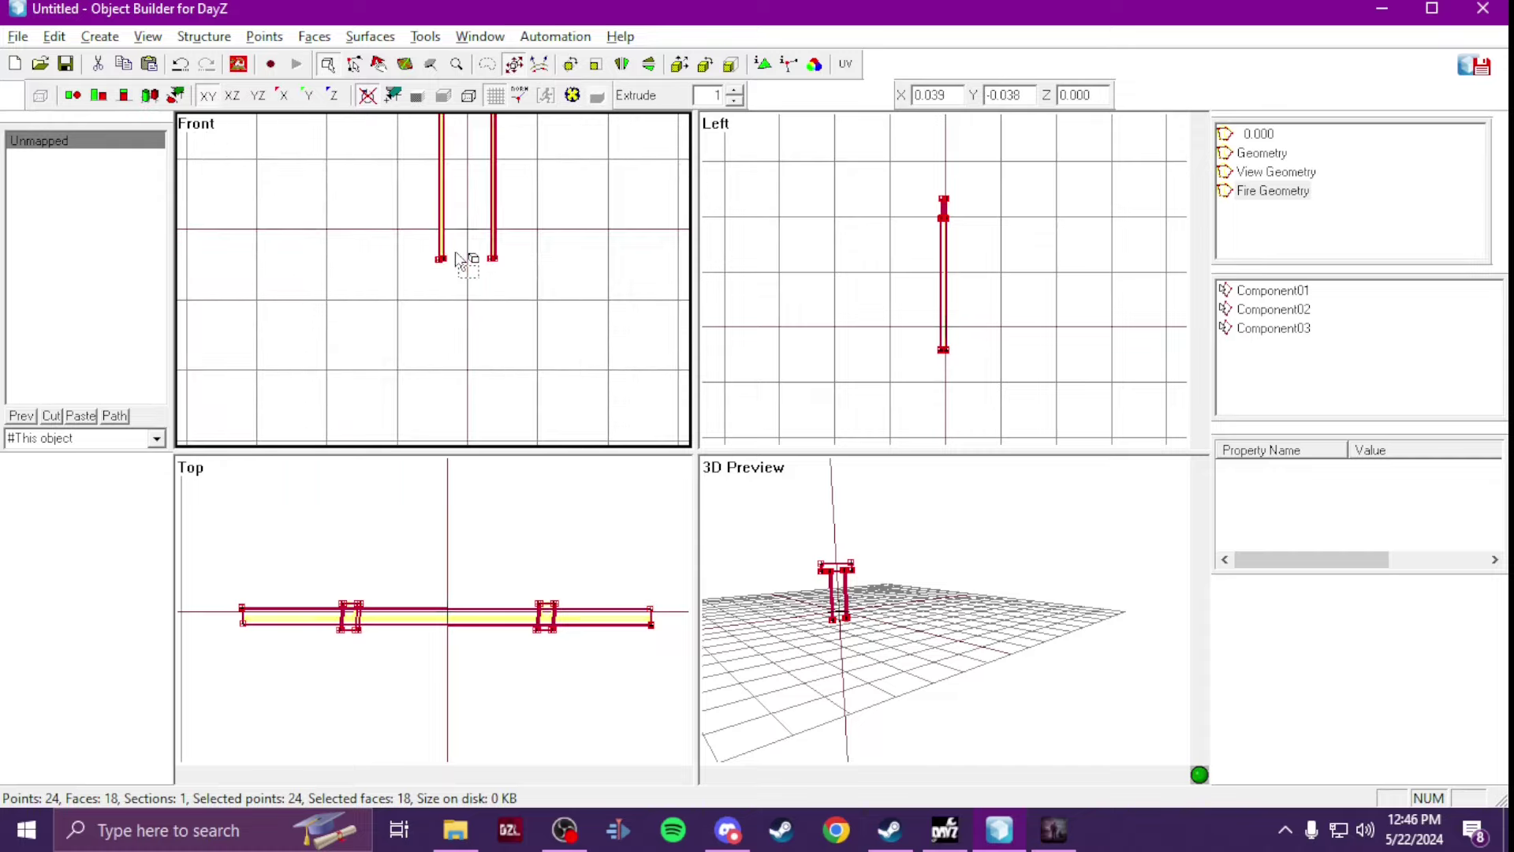
pyautogui.rightClick(1281, 248)
pyautogui.click(1328, 252)
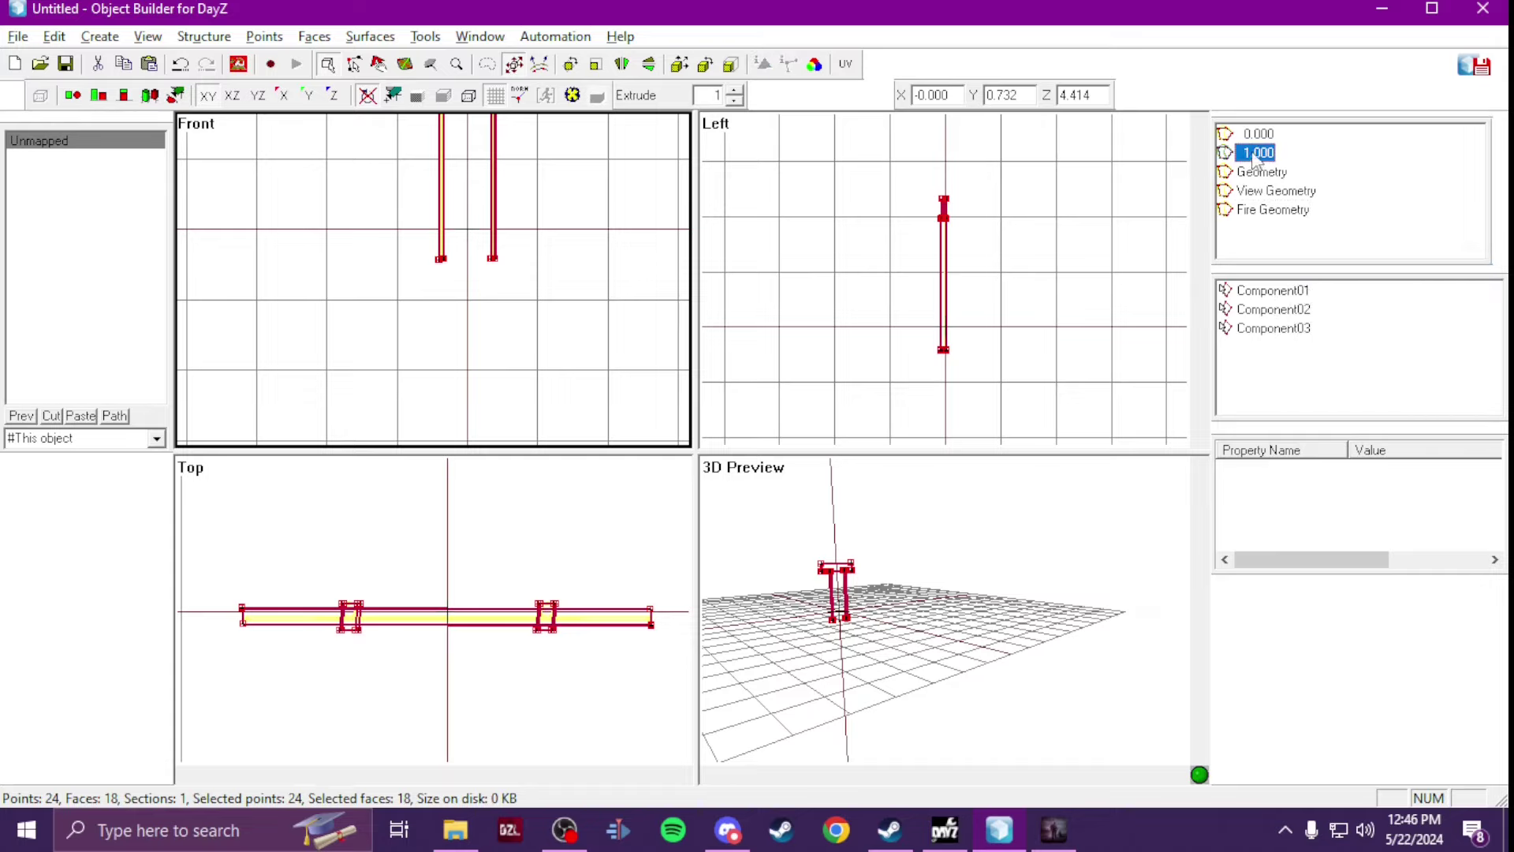
pyautogui.rightClick(1271, 148)
pyautogui.click(1333, 311)
pyautogui.doubleClick(1235, 242)
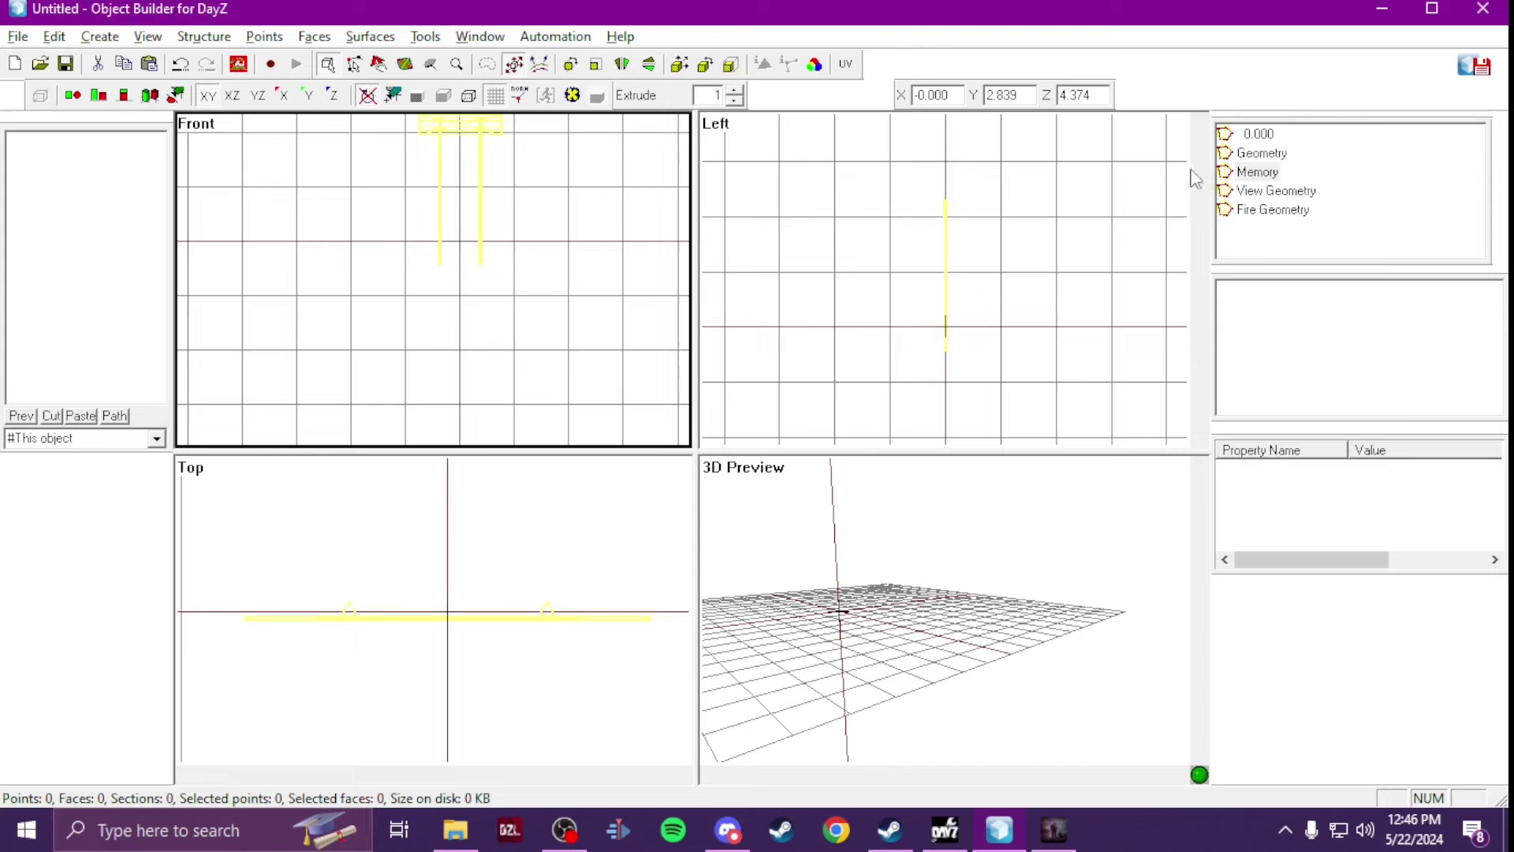
# Step: Copy the Geometry boxes into the Memory LOD and delete the three component selections there
pyautogui.click(1256, 154)
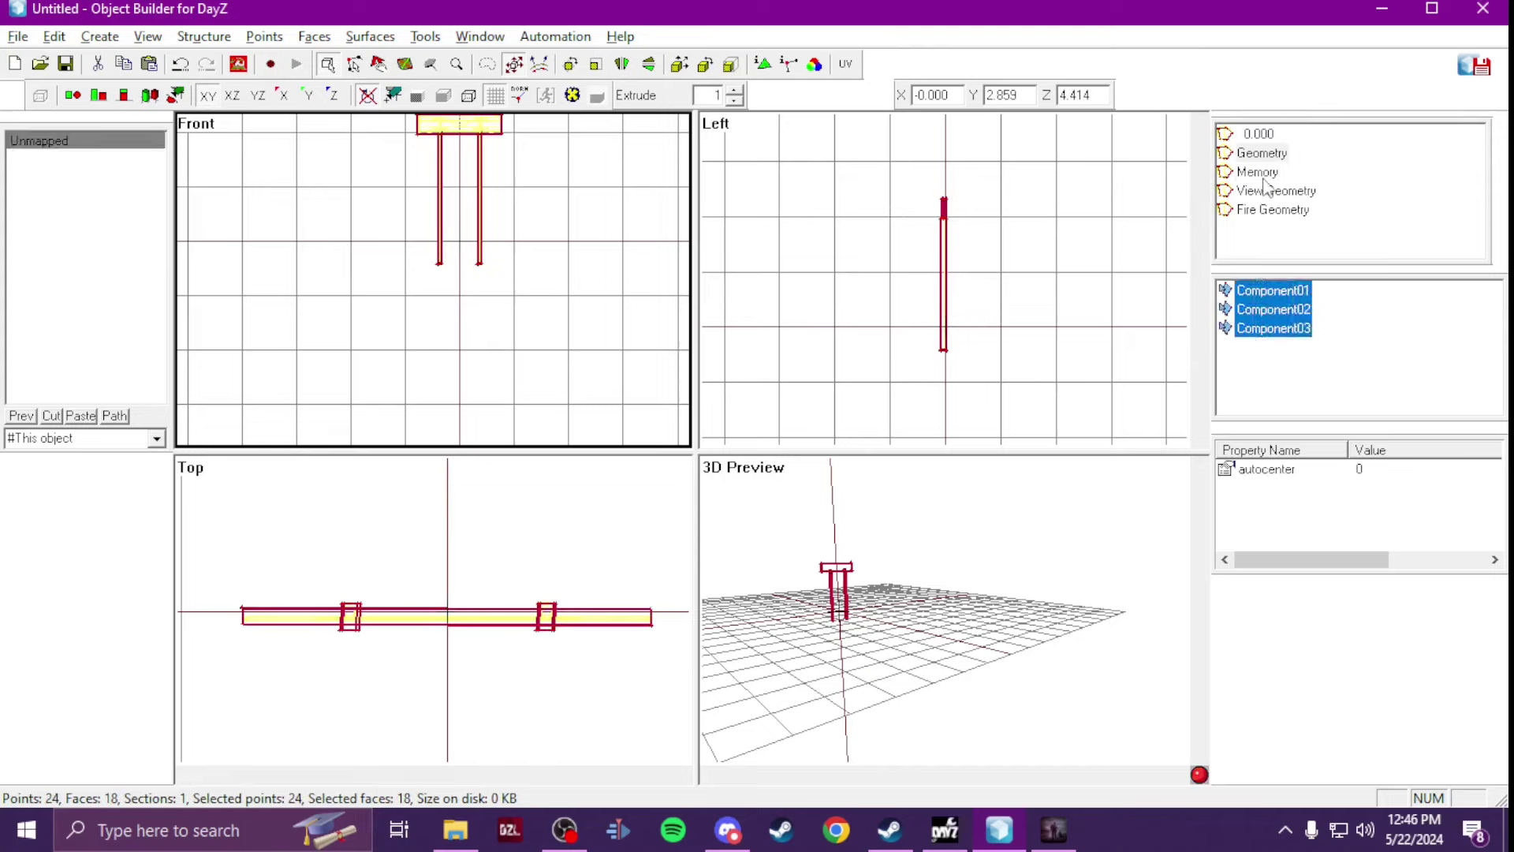
pyautogui.click(1267, 170)
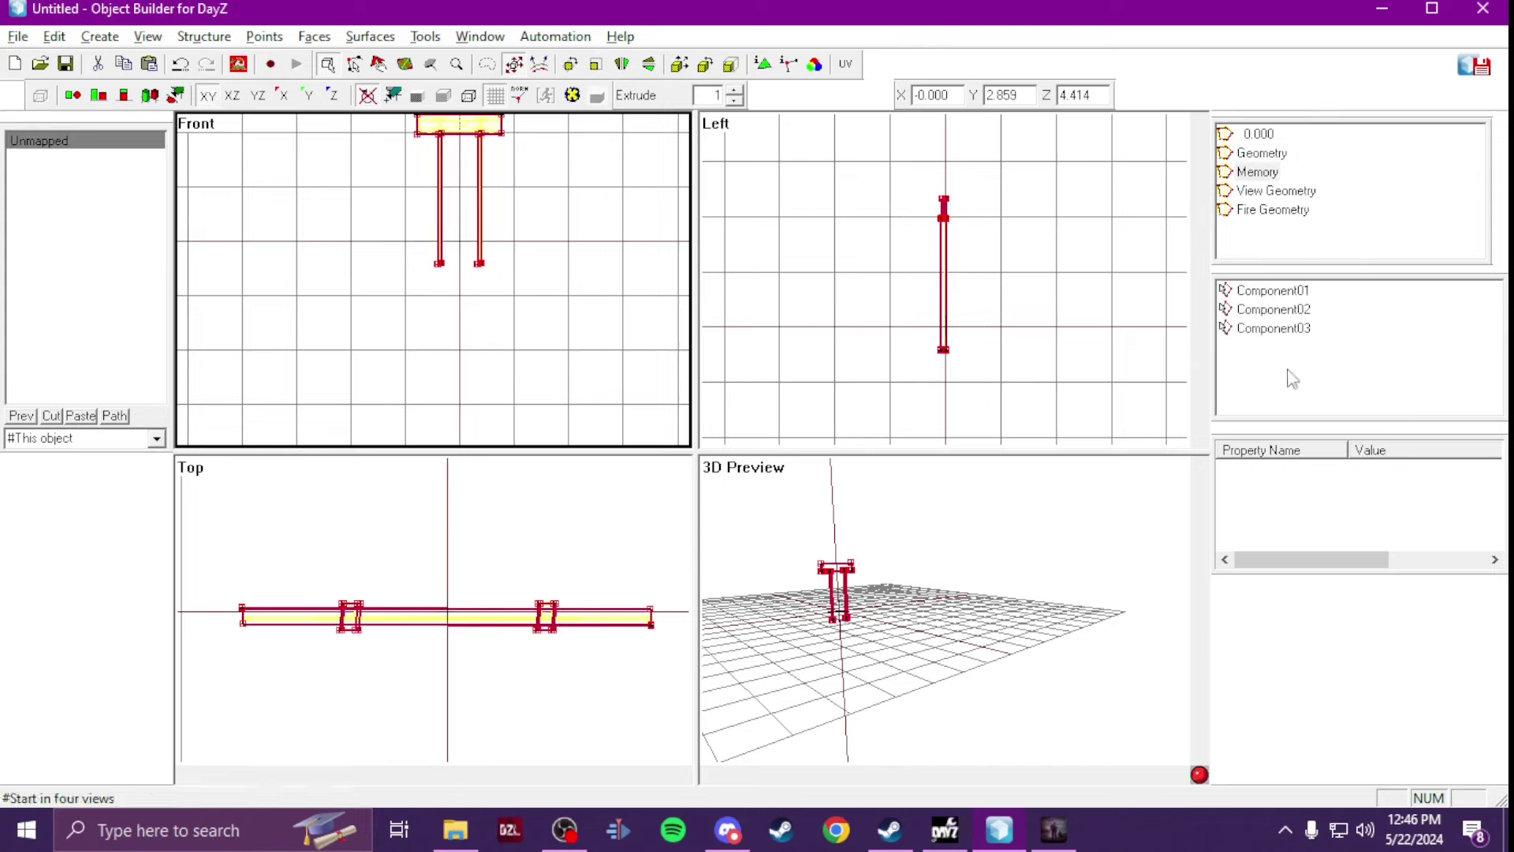
pyautogui.moveTo(1288, 368); pyautogui.dragTo(1261, 275)
pyautogui.rightClick(1254, 307)
pyautogui.click(1262, 352)
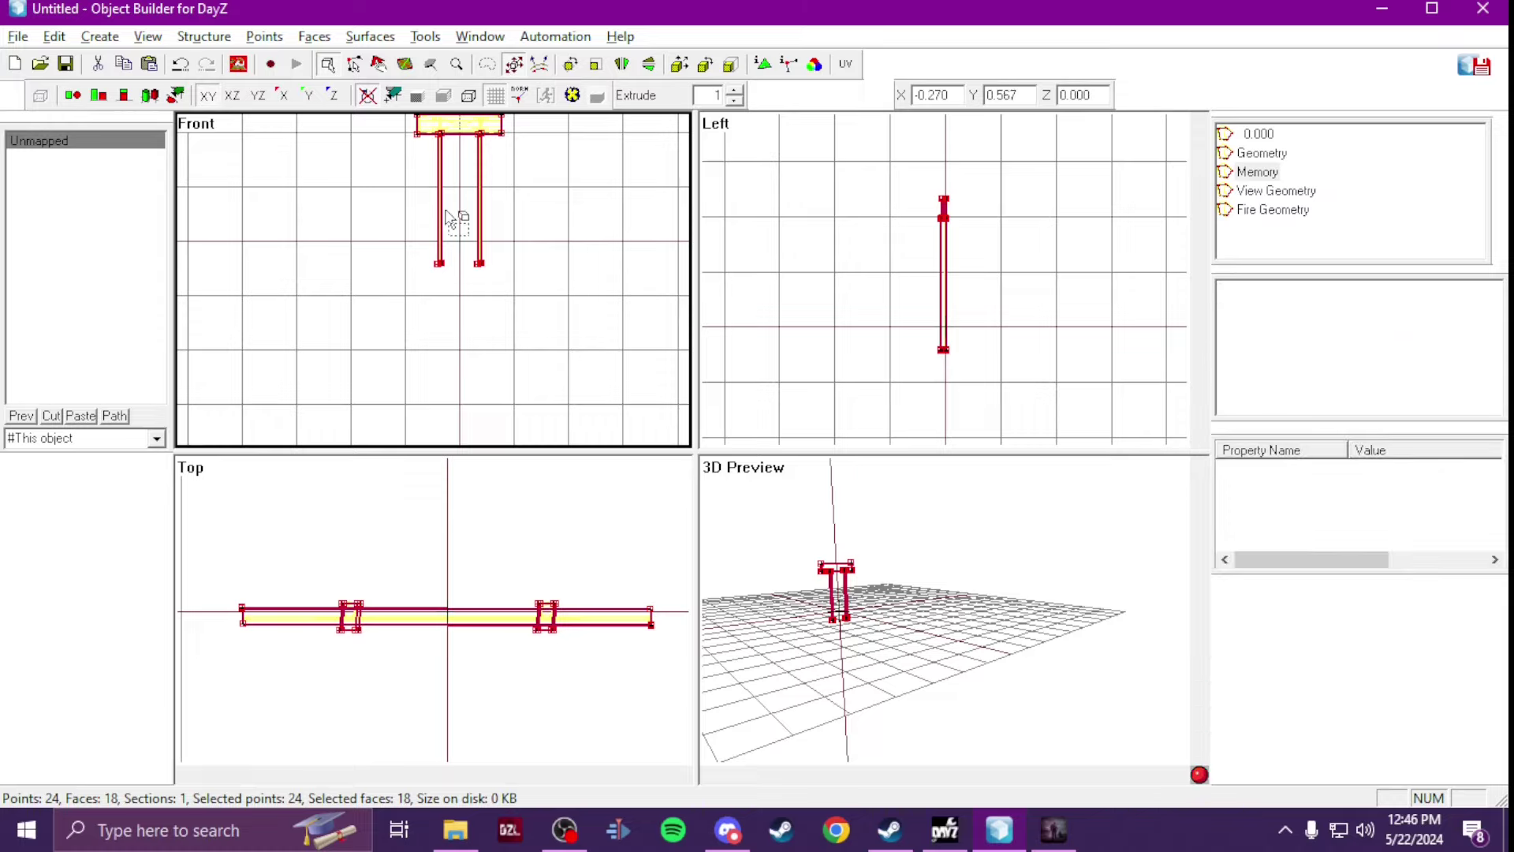
# Step: Insert a memory point at the sign board's upper-left corner and align it with the board's lower-left corner in the Top view
pyautogui.scroll(5, 446, 213)
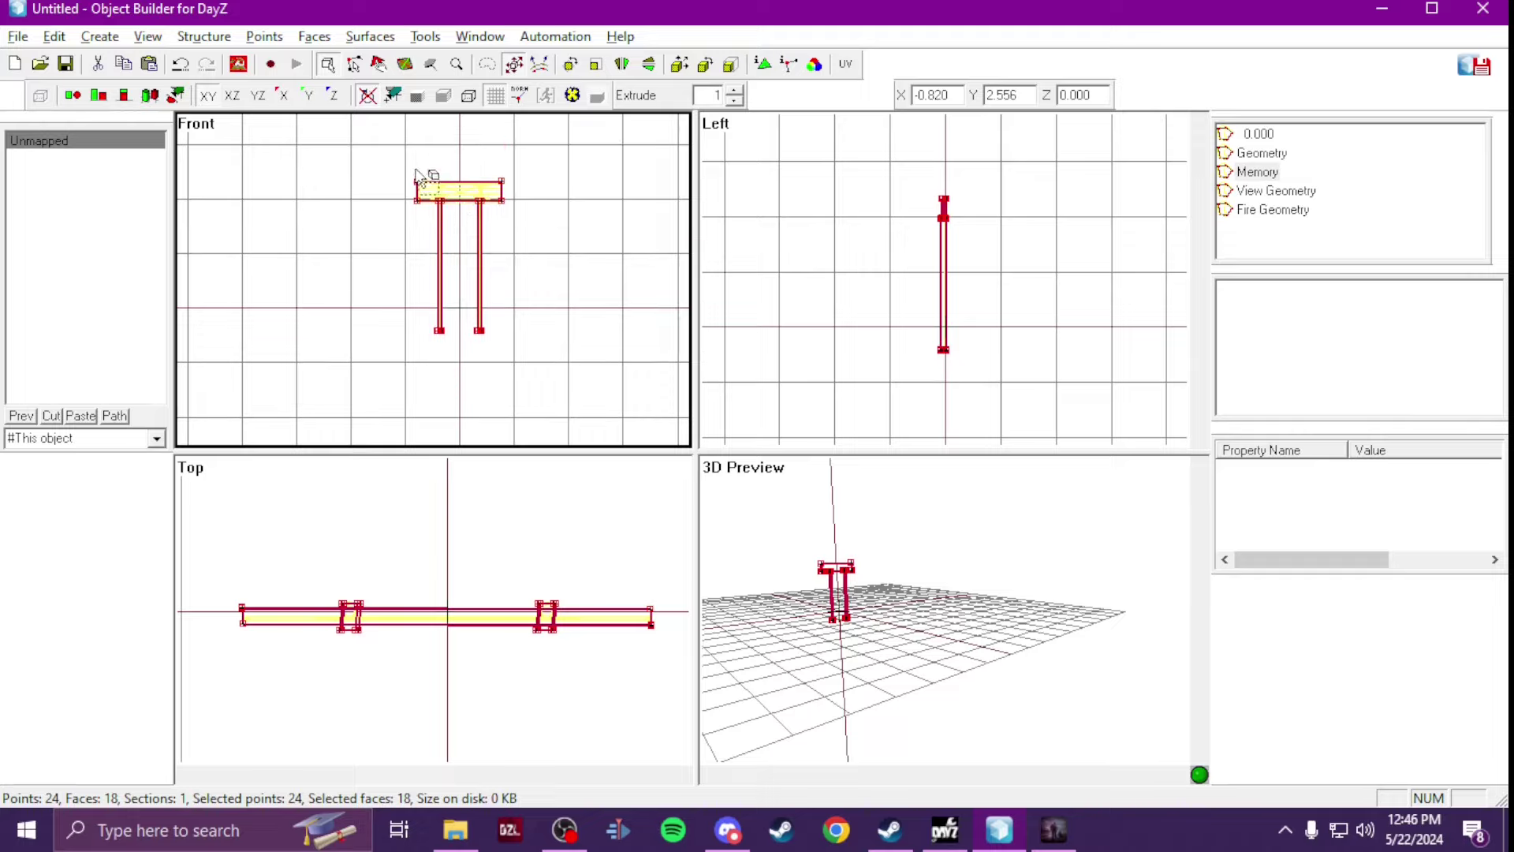
pyautogui.scroll(-2, 426, 176)
pyautogui.scroll(4, 427, 175)
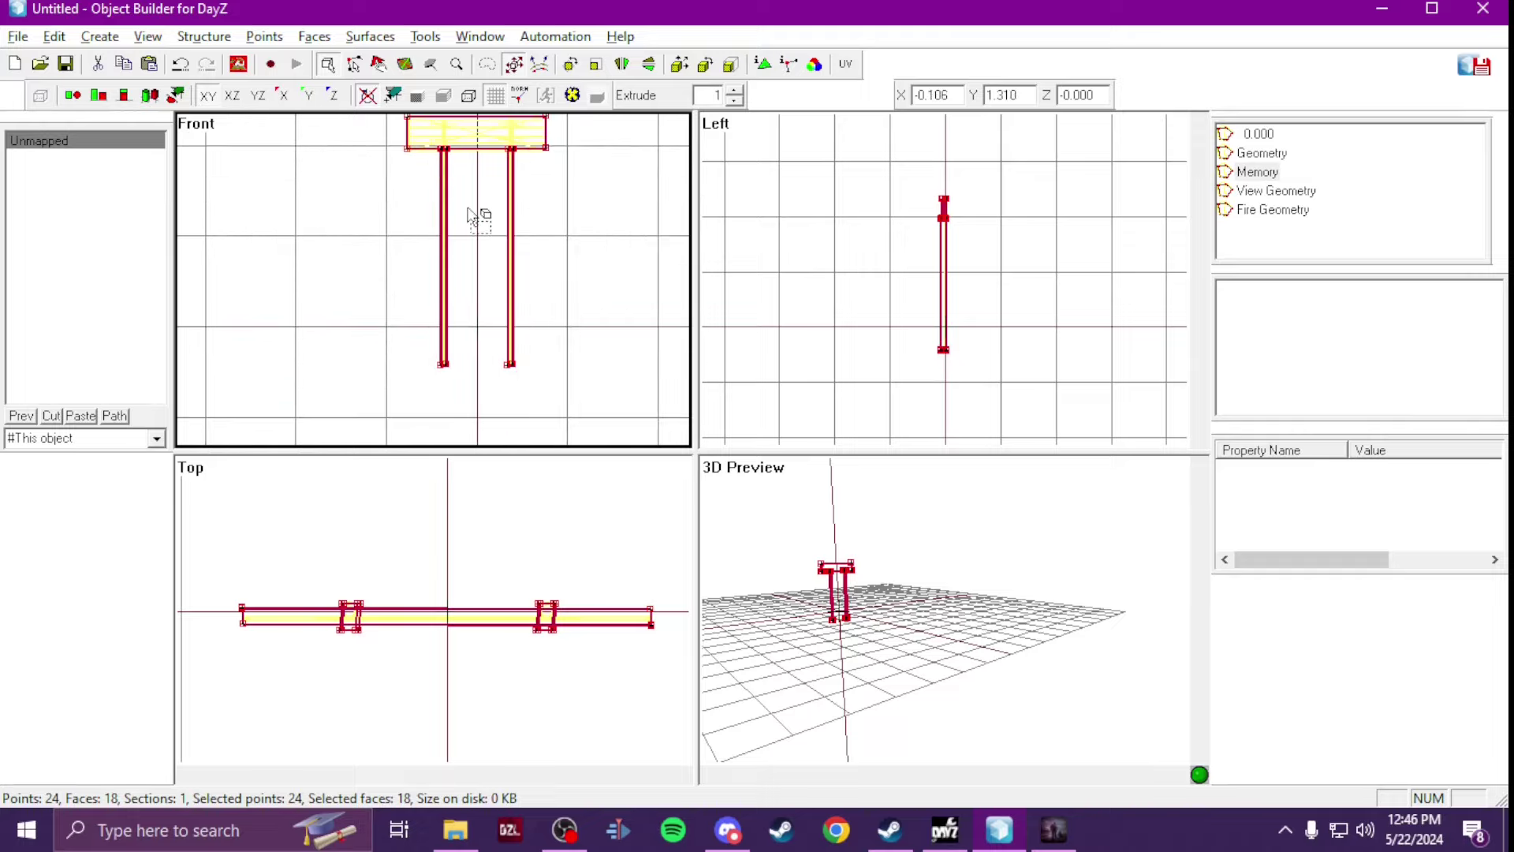
pyautogui.scroll(3, 473, 211)
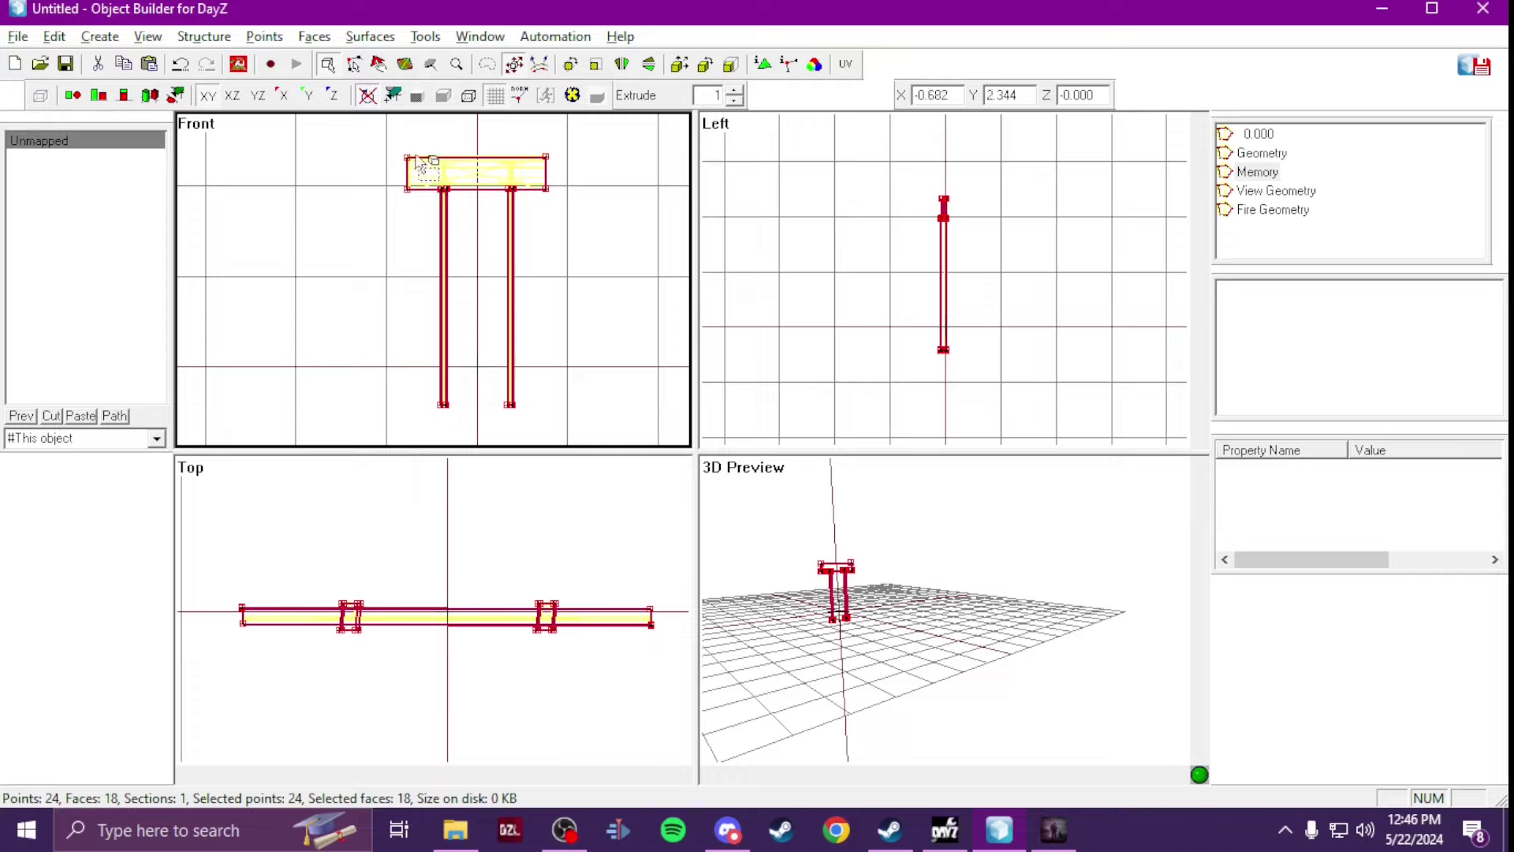
pyautogui.click(410, 158)
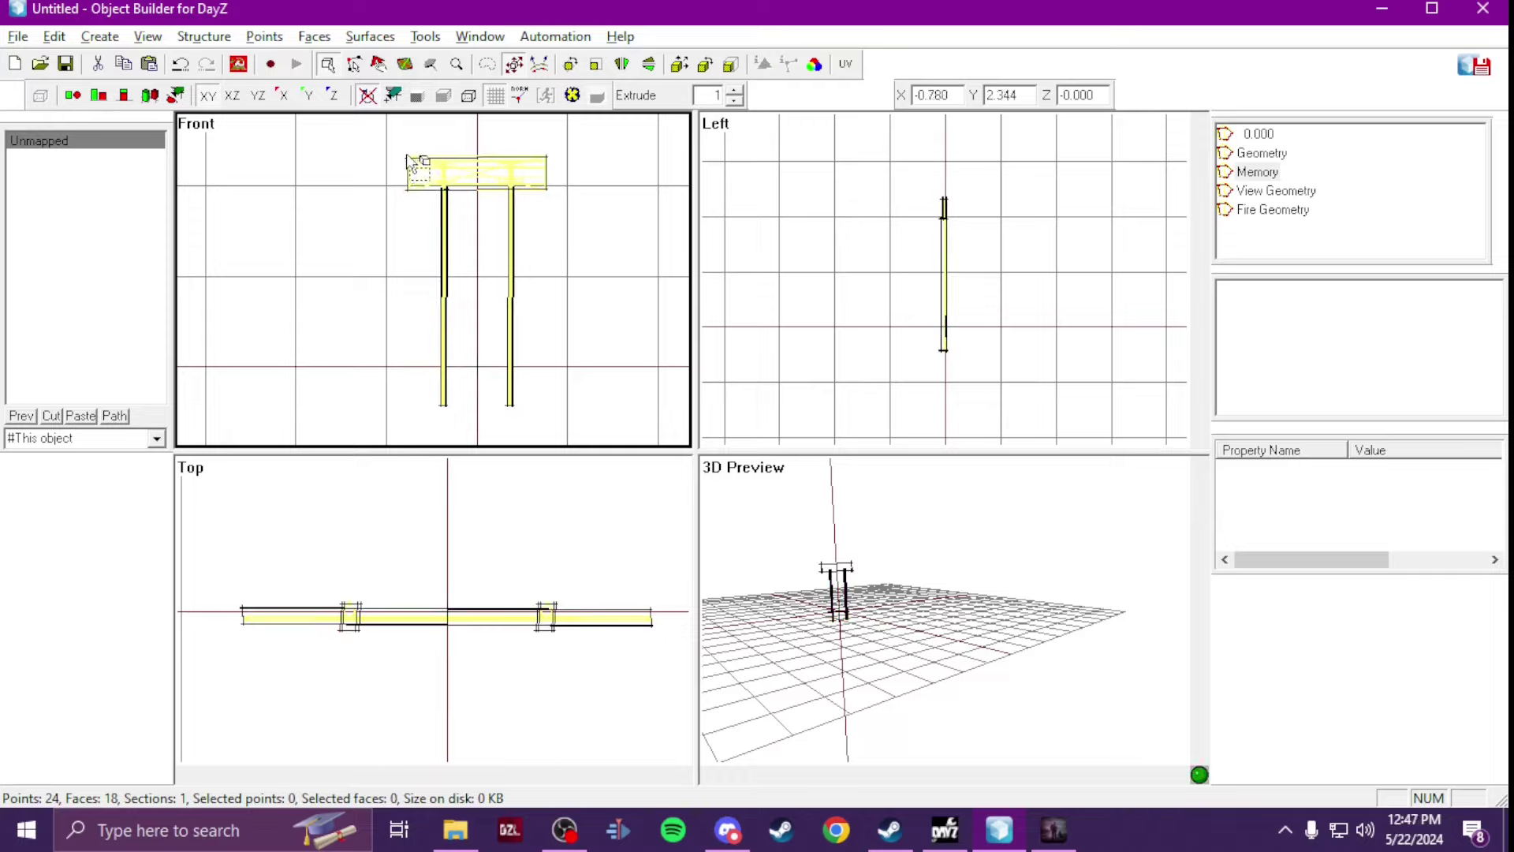
pyautogui.press('Insert')
pyautogui.moveTo(246, 643); pyautogui.dragTo(241, 655)
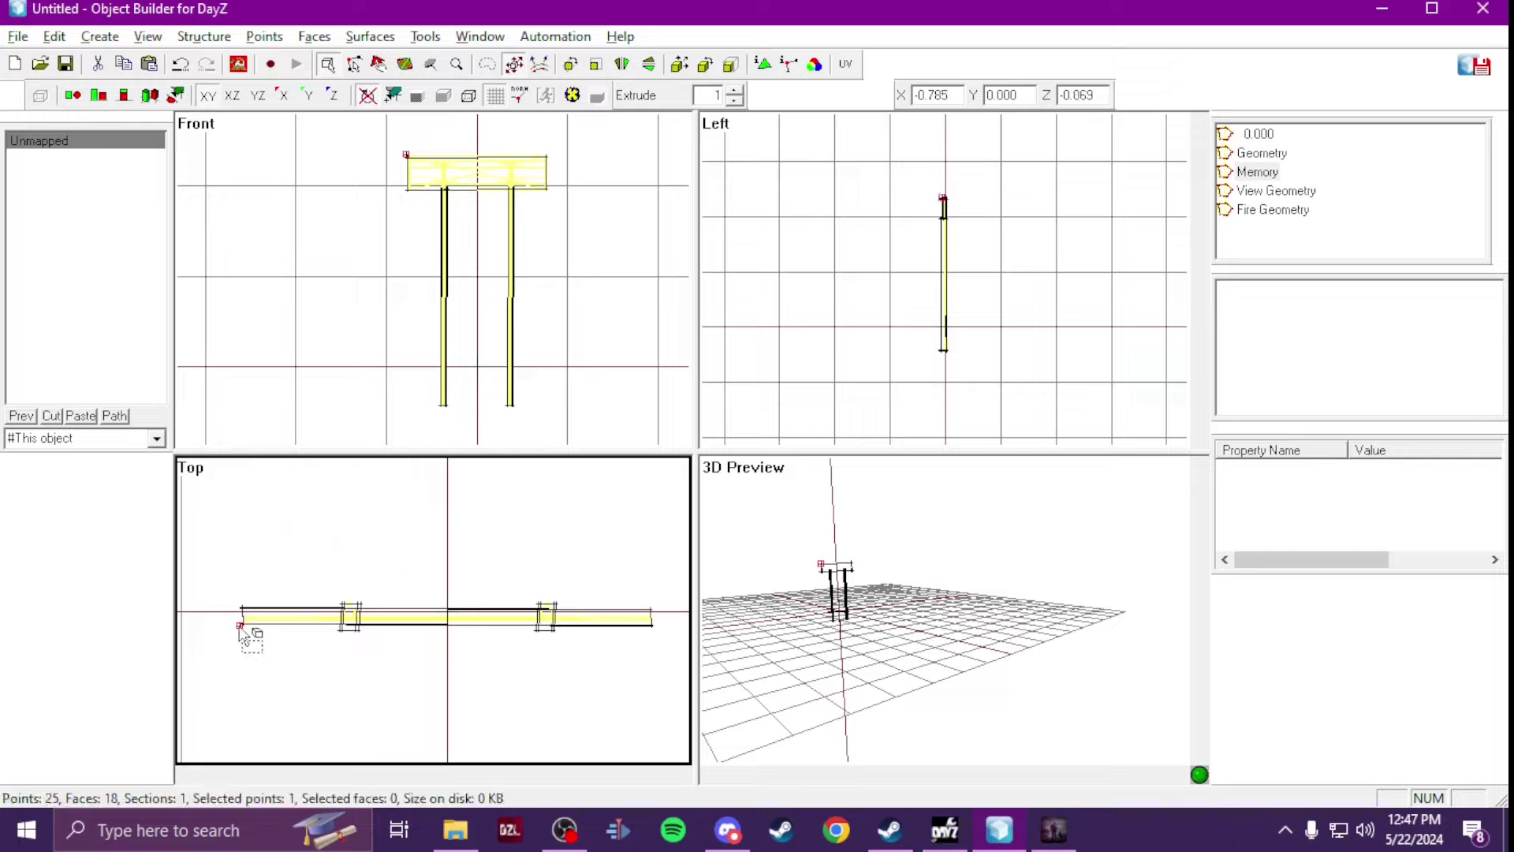
# Step: Create a named selection boundingbox_min for the new corner point
pyautogui.rightClick(1262, 359)
pyautogui.click(1262, 362)
pyautogui.write('boundingbox_min')
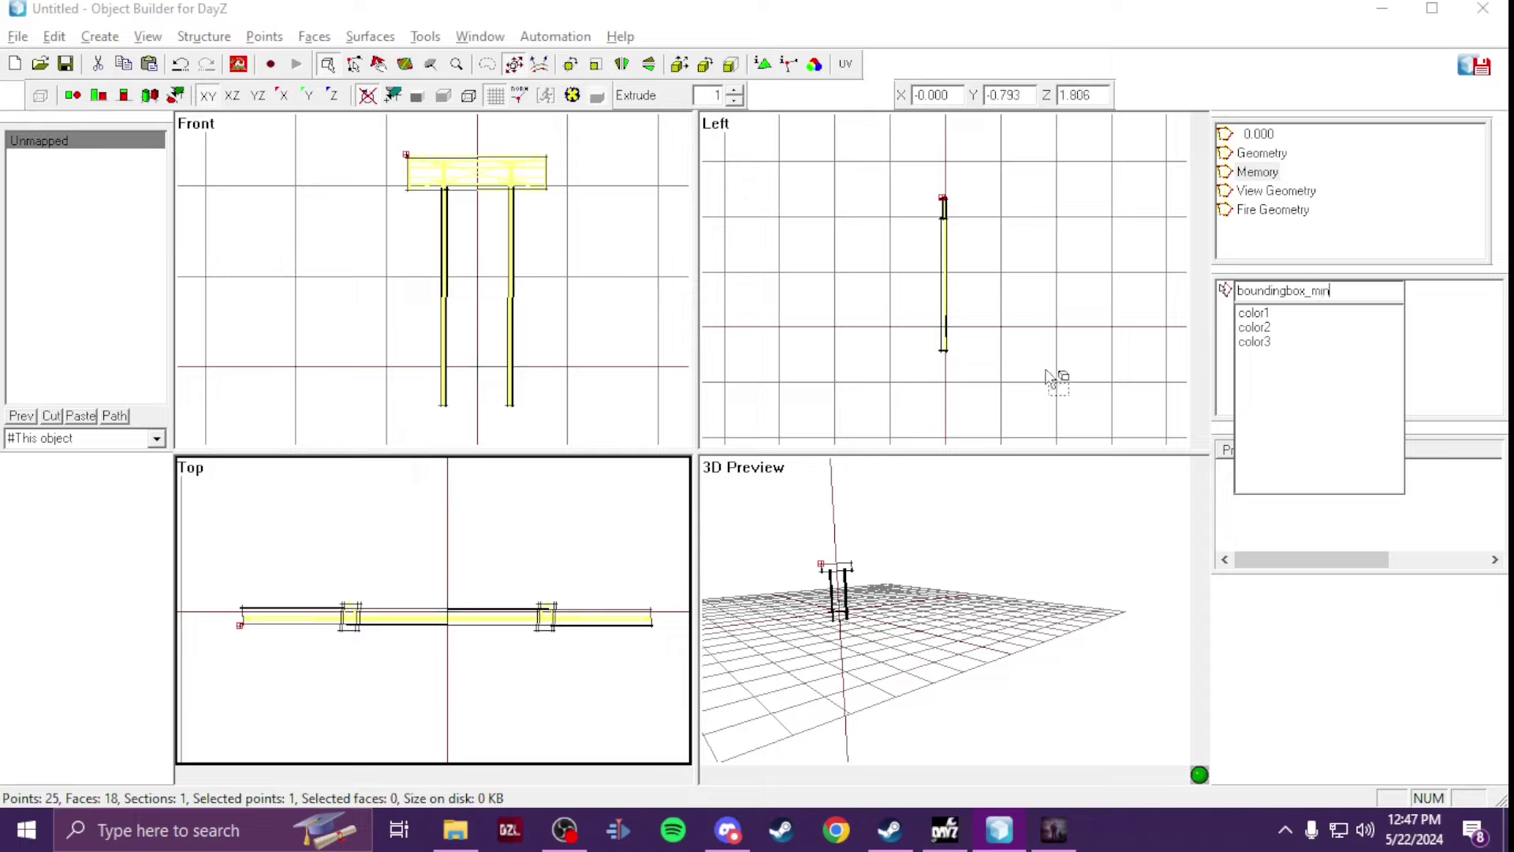
pyautogui.press('Return')
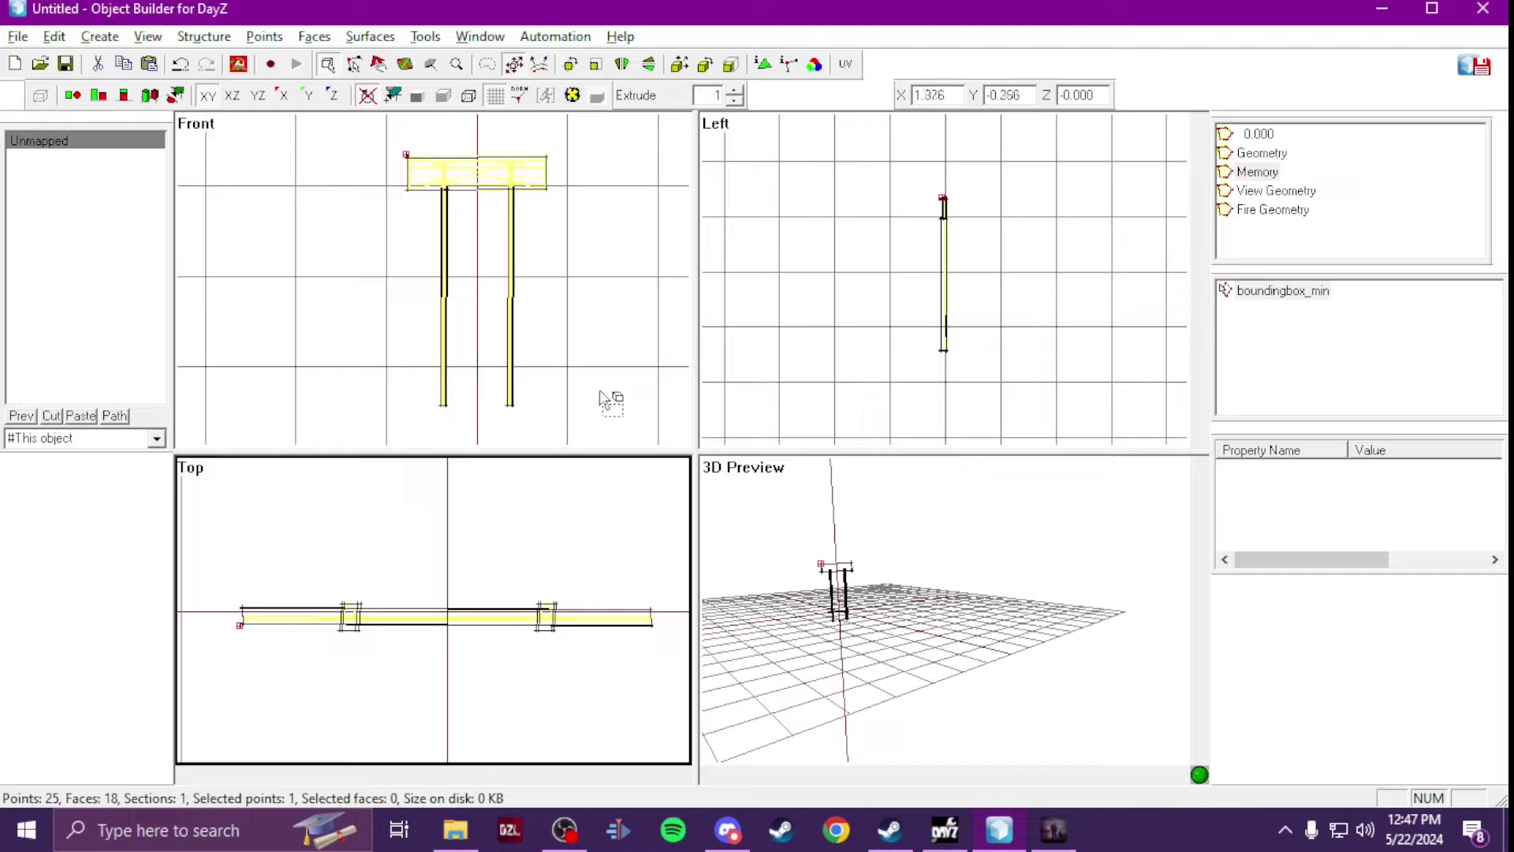
# Step: Insert a memory point near the sign's lower-right extent in the Front view and align it with the board's upper-right corner in the Top view
pyautogui.click(549, 415)
pyautogui.press('Insert')
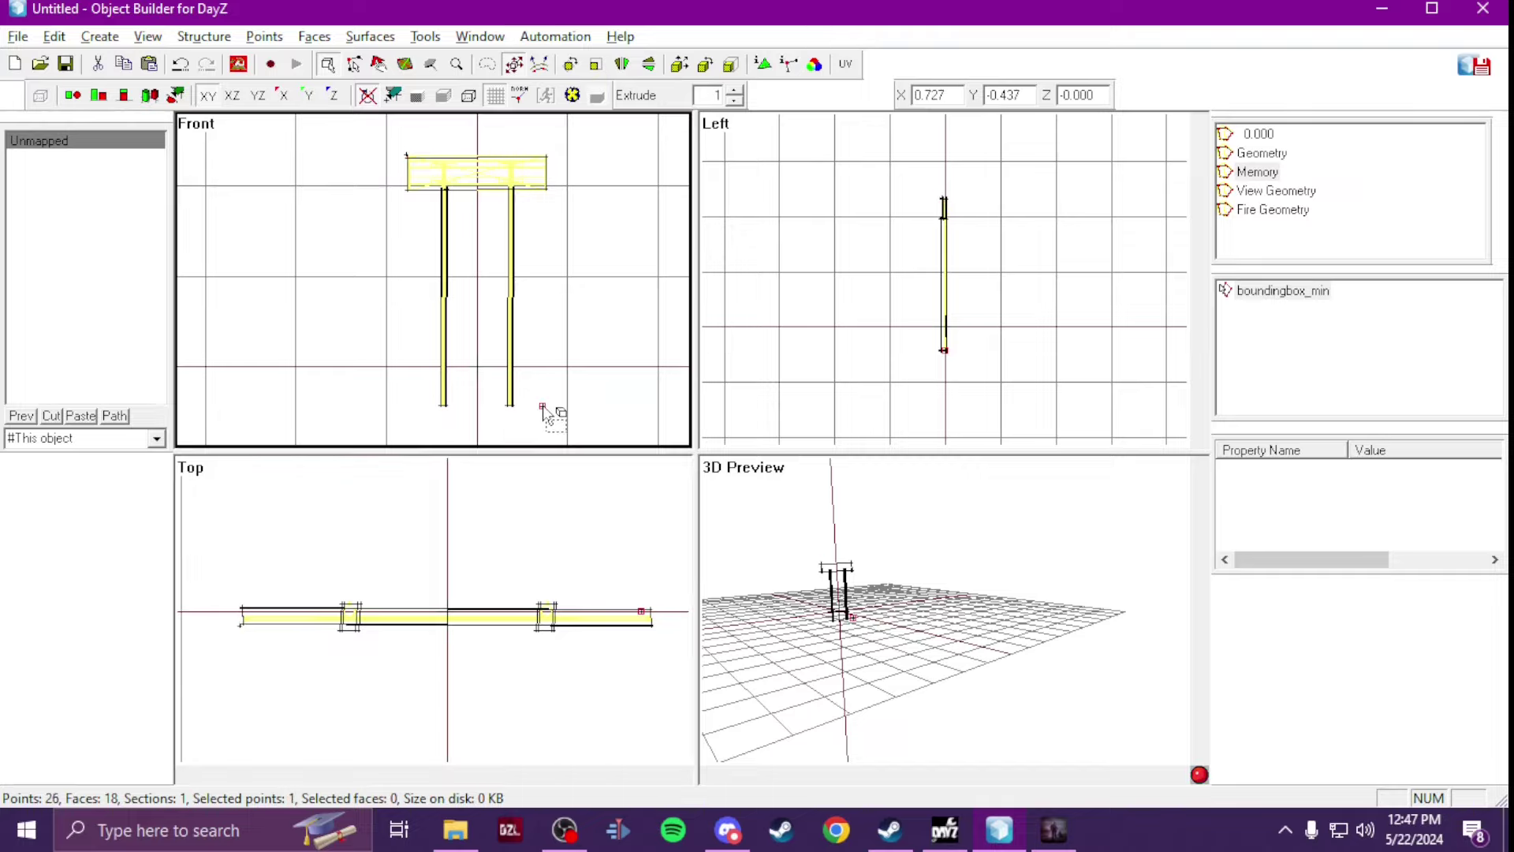
pyautogui.moveTo(657, 679); pyautogui.dragTo(665, 677)
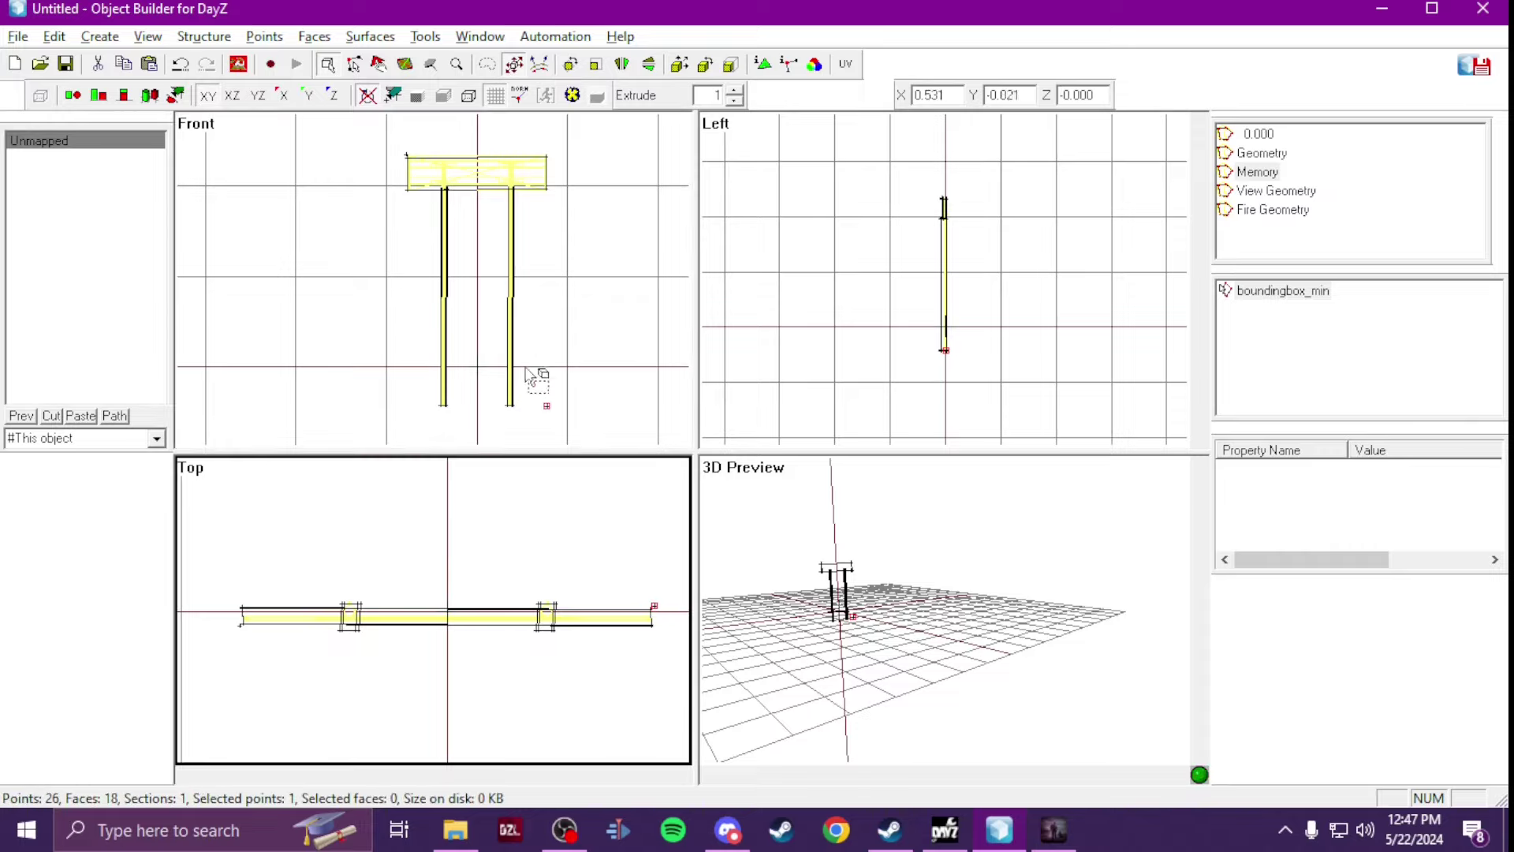
pyautogui.moveTo(575, 426); pyautogui.dragTo(584, 429)
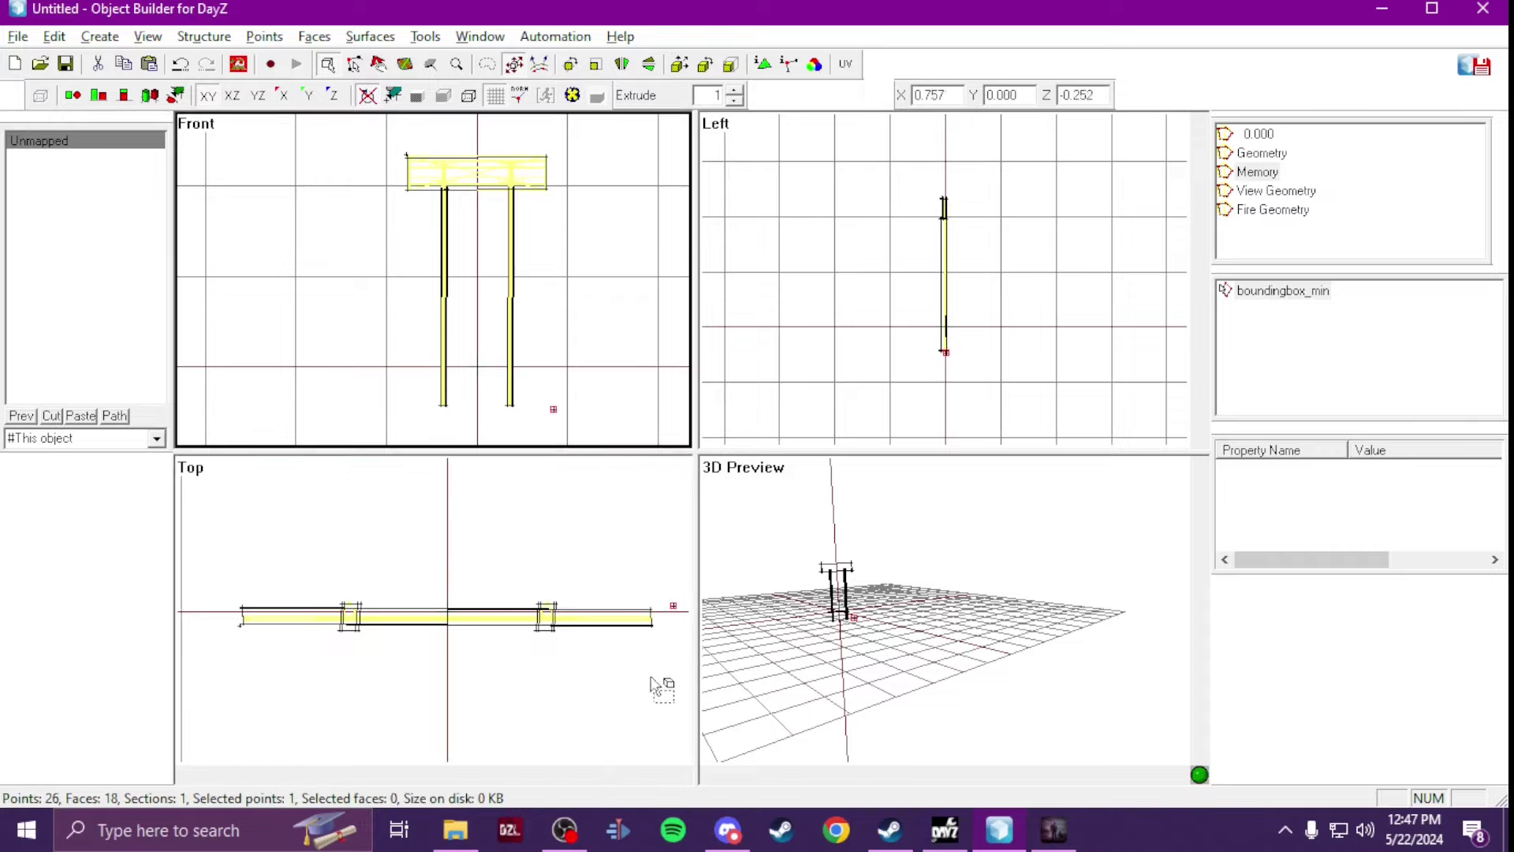
pyautogui.moveTo(663, 675)
pyautogui.mouseDown()
pyautogui.moveTo(642, 669)
pyautogui.moveTo(647, 683)
pyautogui.mouseUp()
# Step: Create a named selection boundingbox_max for the new lower-right point
pyautogui.rightClick(1297, 362)
pyautogui.click(1311, 382)
pyautogui.write('bo')
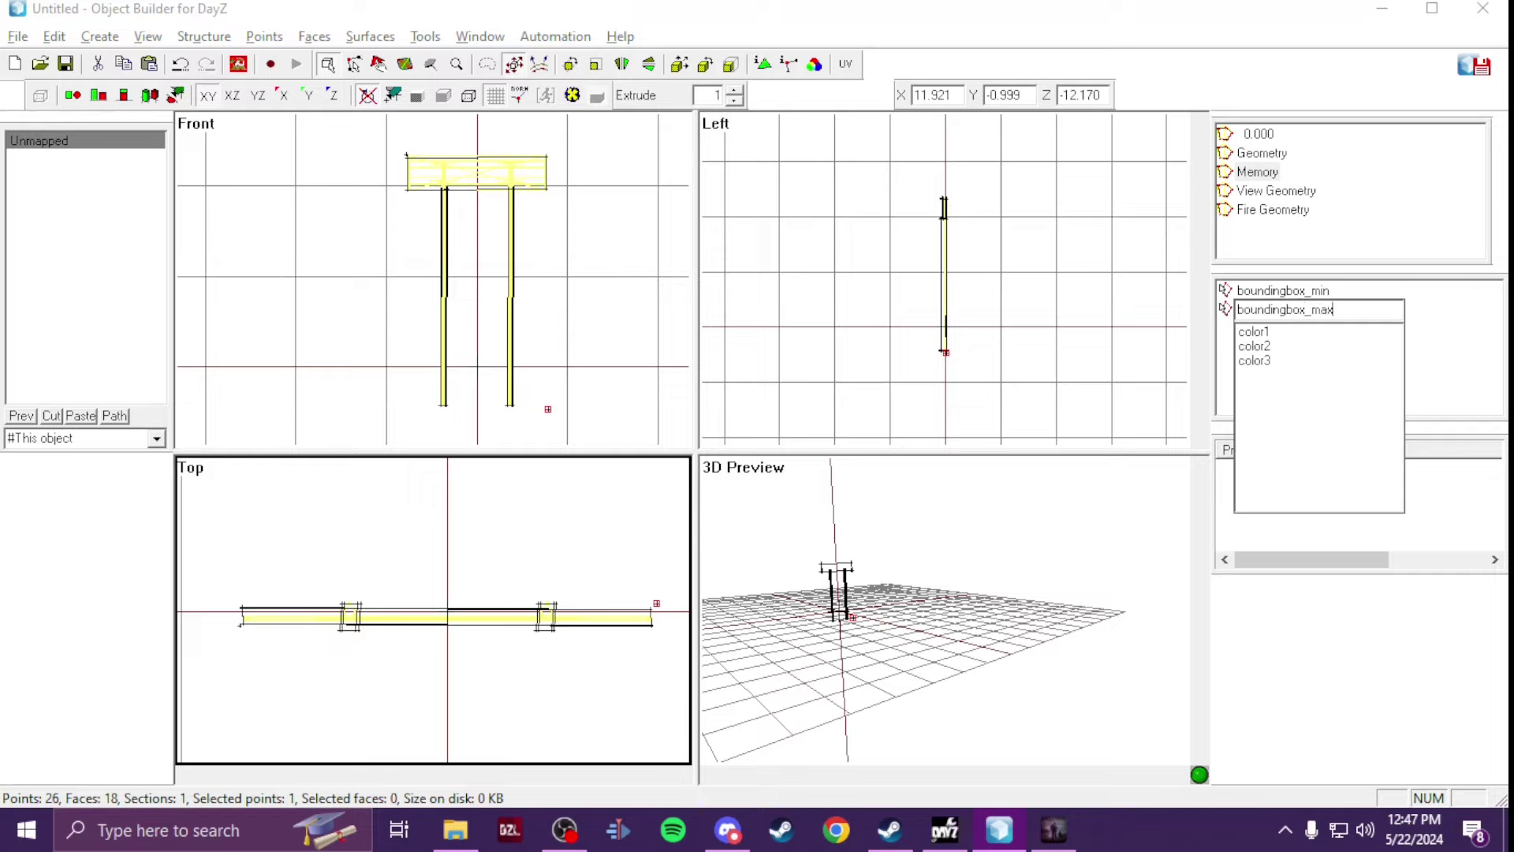
pyautogui.write('undingbox_max')
pyautogui.press('Return')
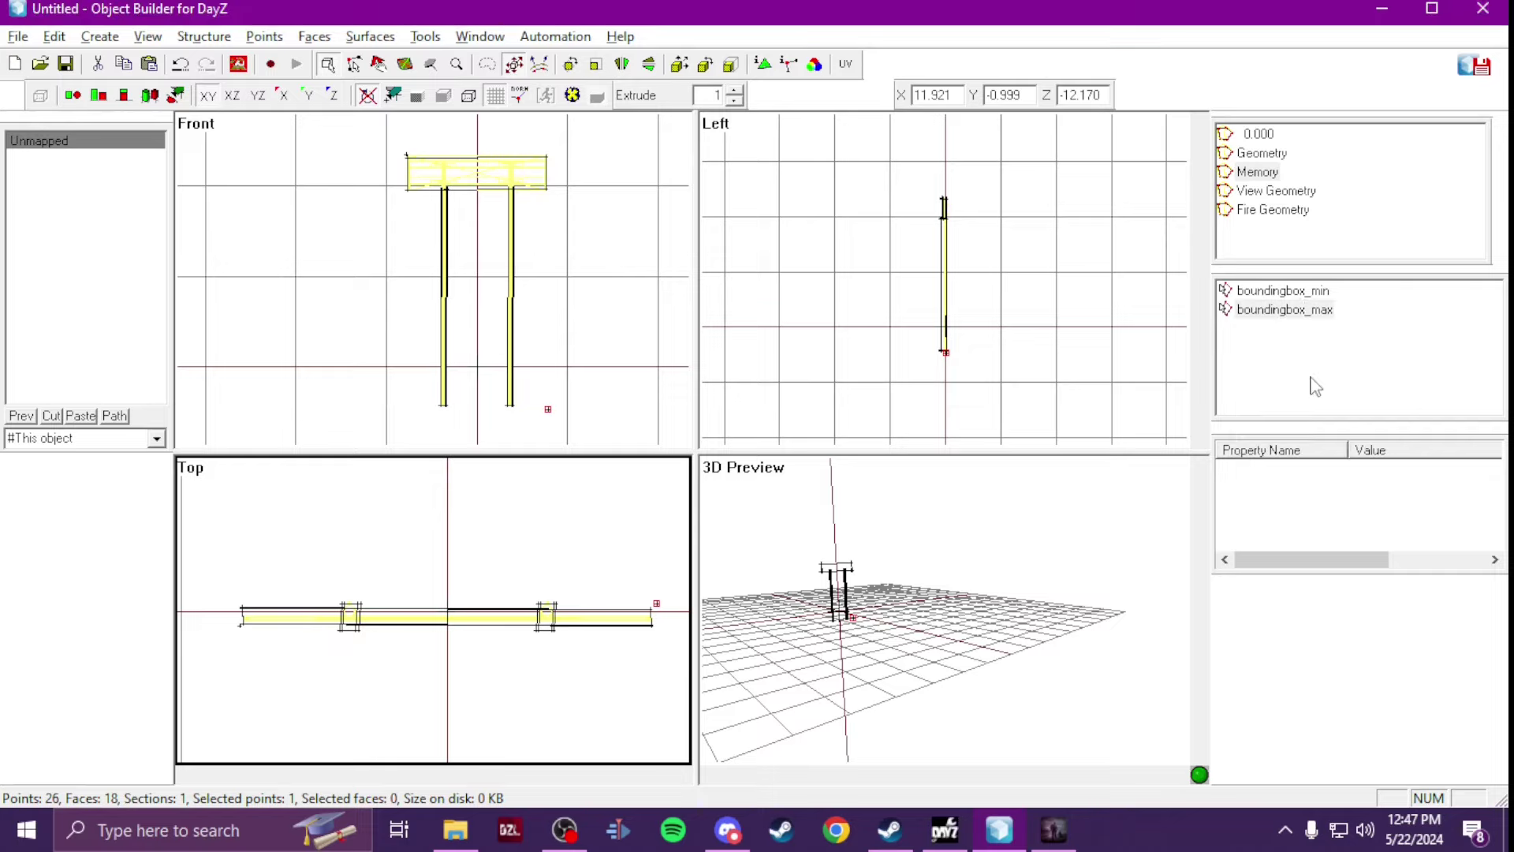
# Step: Insert a memory point midway between the two posts and centre it within the board's thickness in the Top view
pyautogui.click(479, 278)
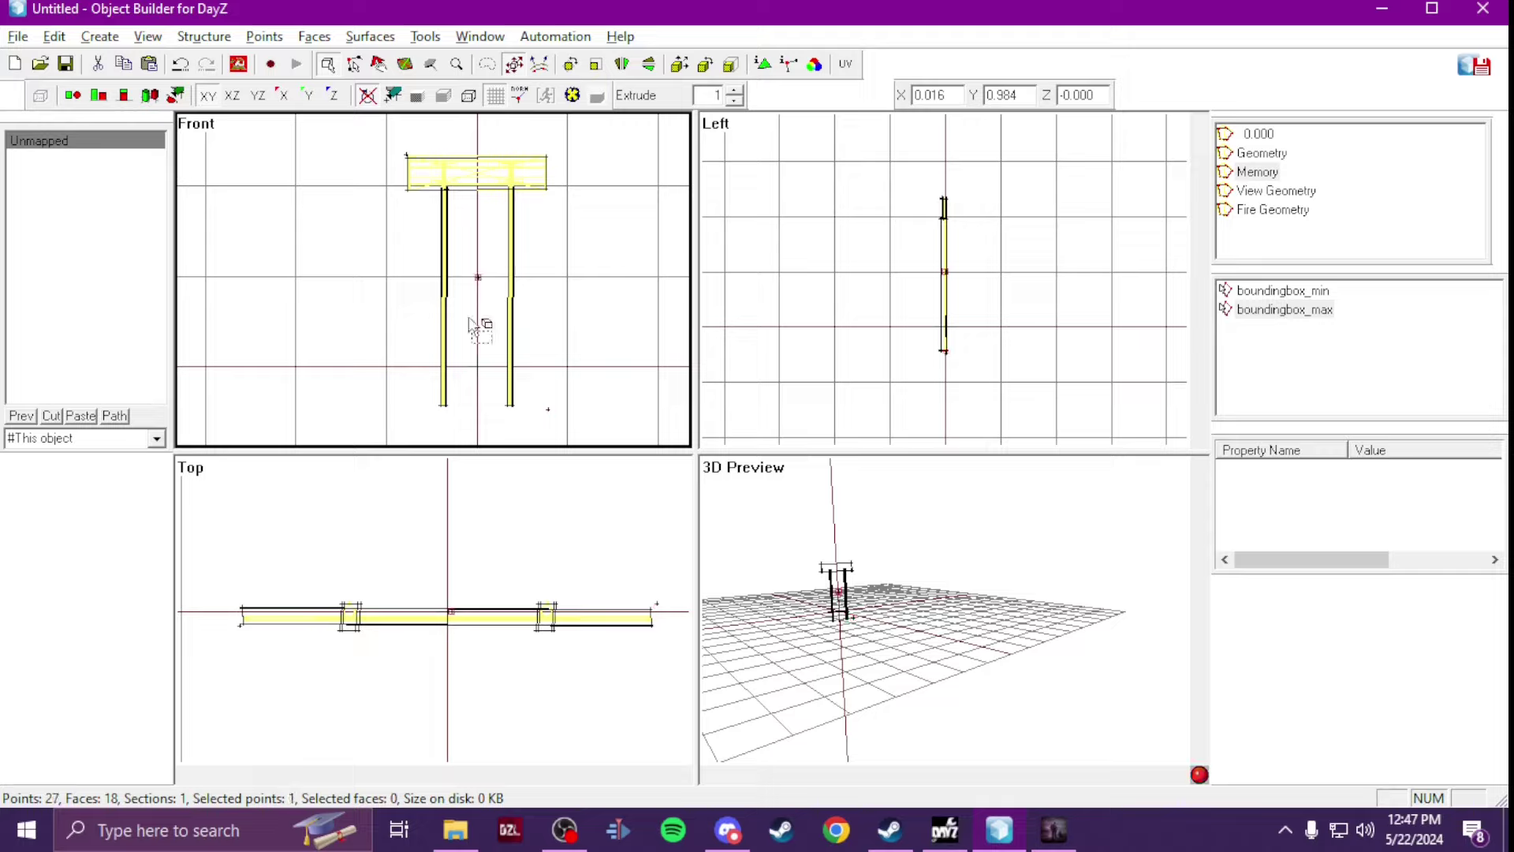
pyautogui.scroll(2, 478, 657)
pyautogui.moveTo(464, 641); pyautogui.dragTo(463, 649, button='right')
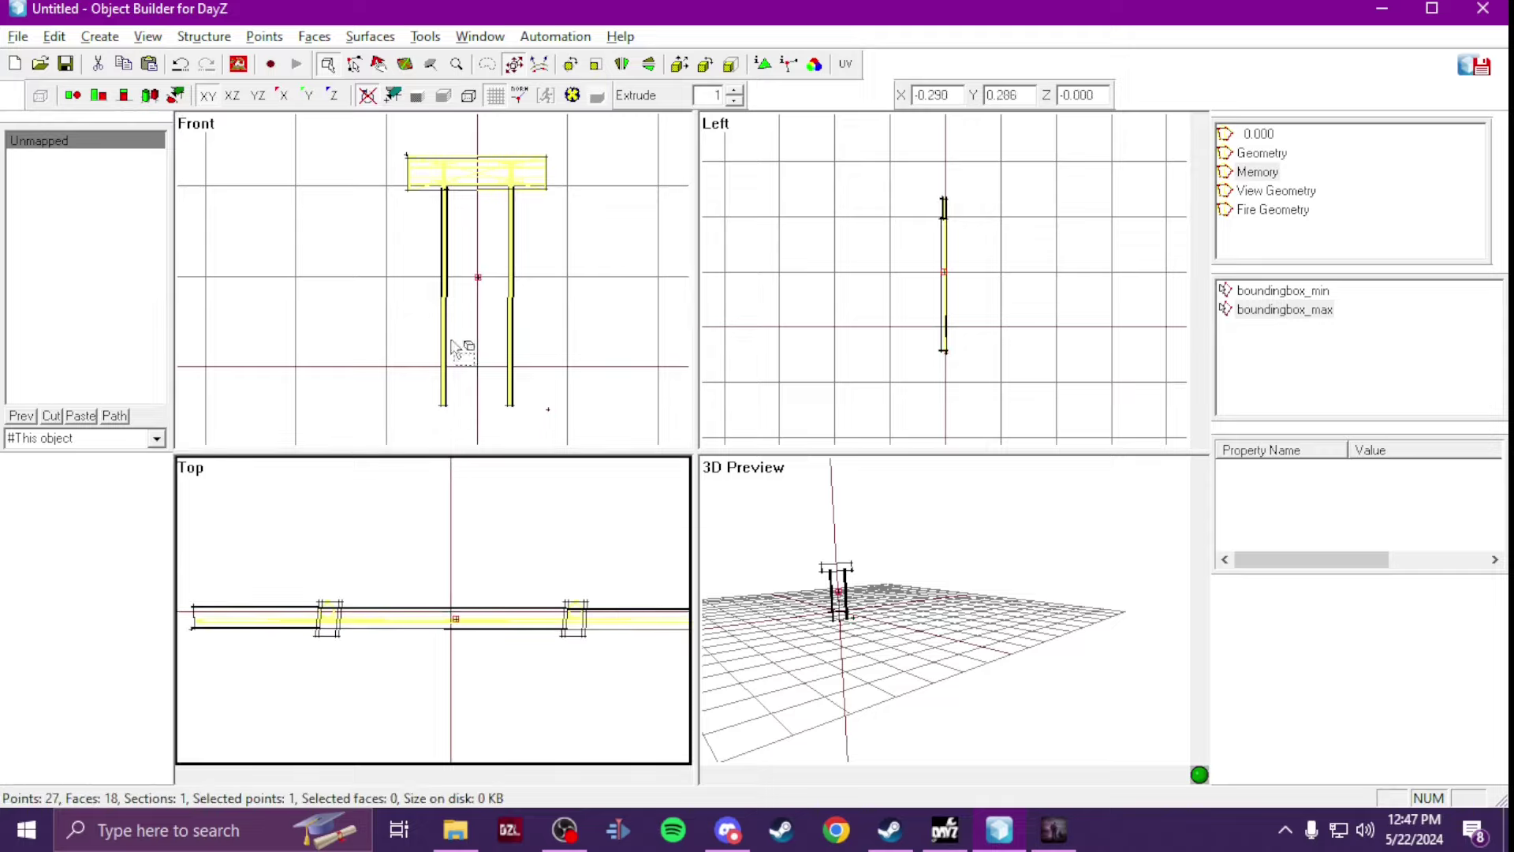
# Step: Create a named selection ce_center for the central point
pyautogui.rightClick(1278, 368)
pyautogui.click(1282, 387)
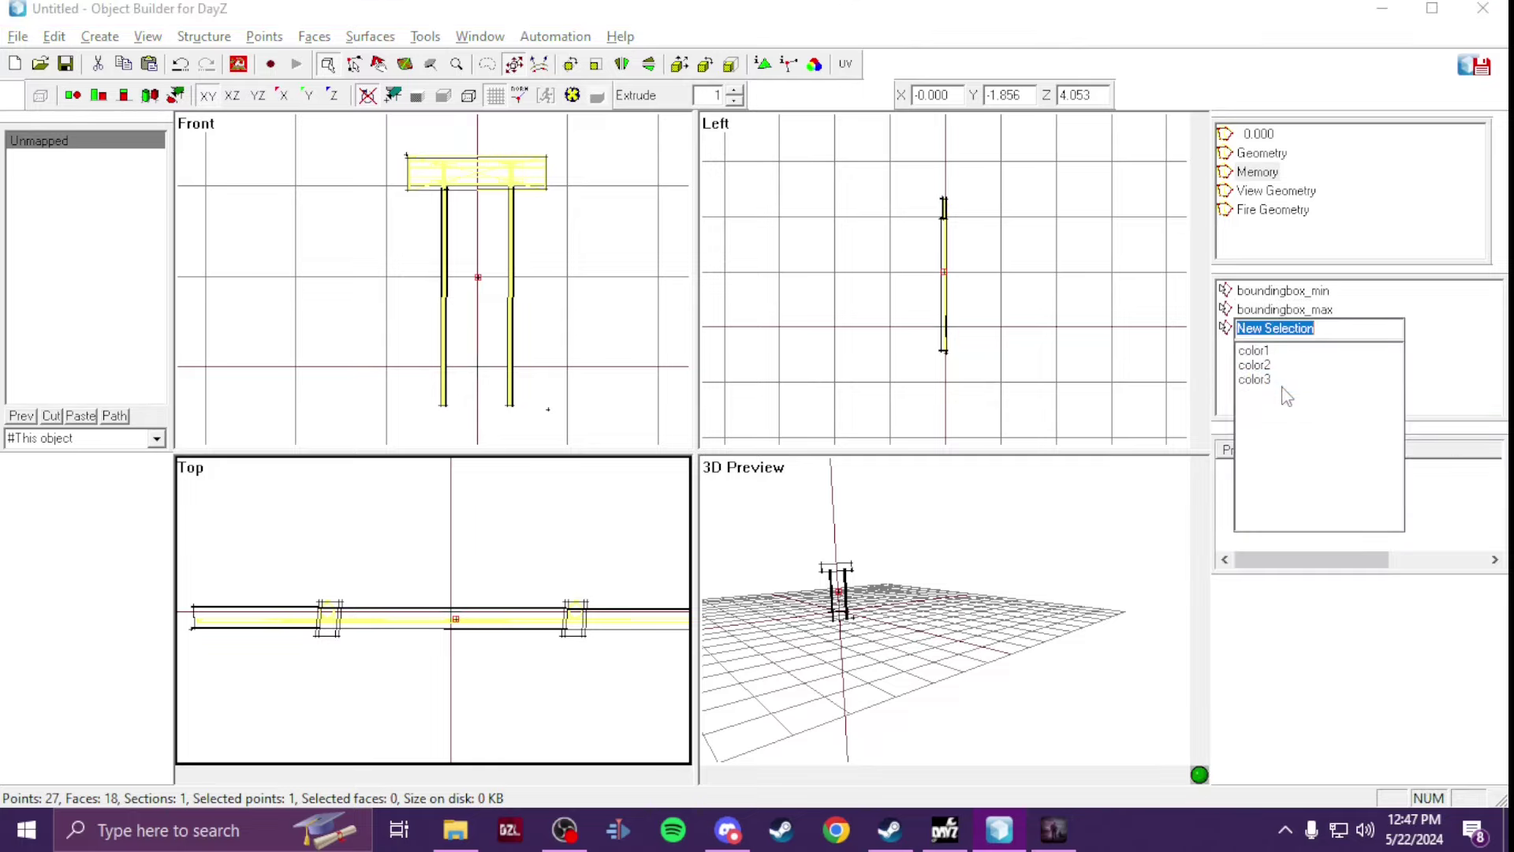
pyautogui.write('ce_ce')
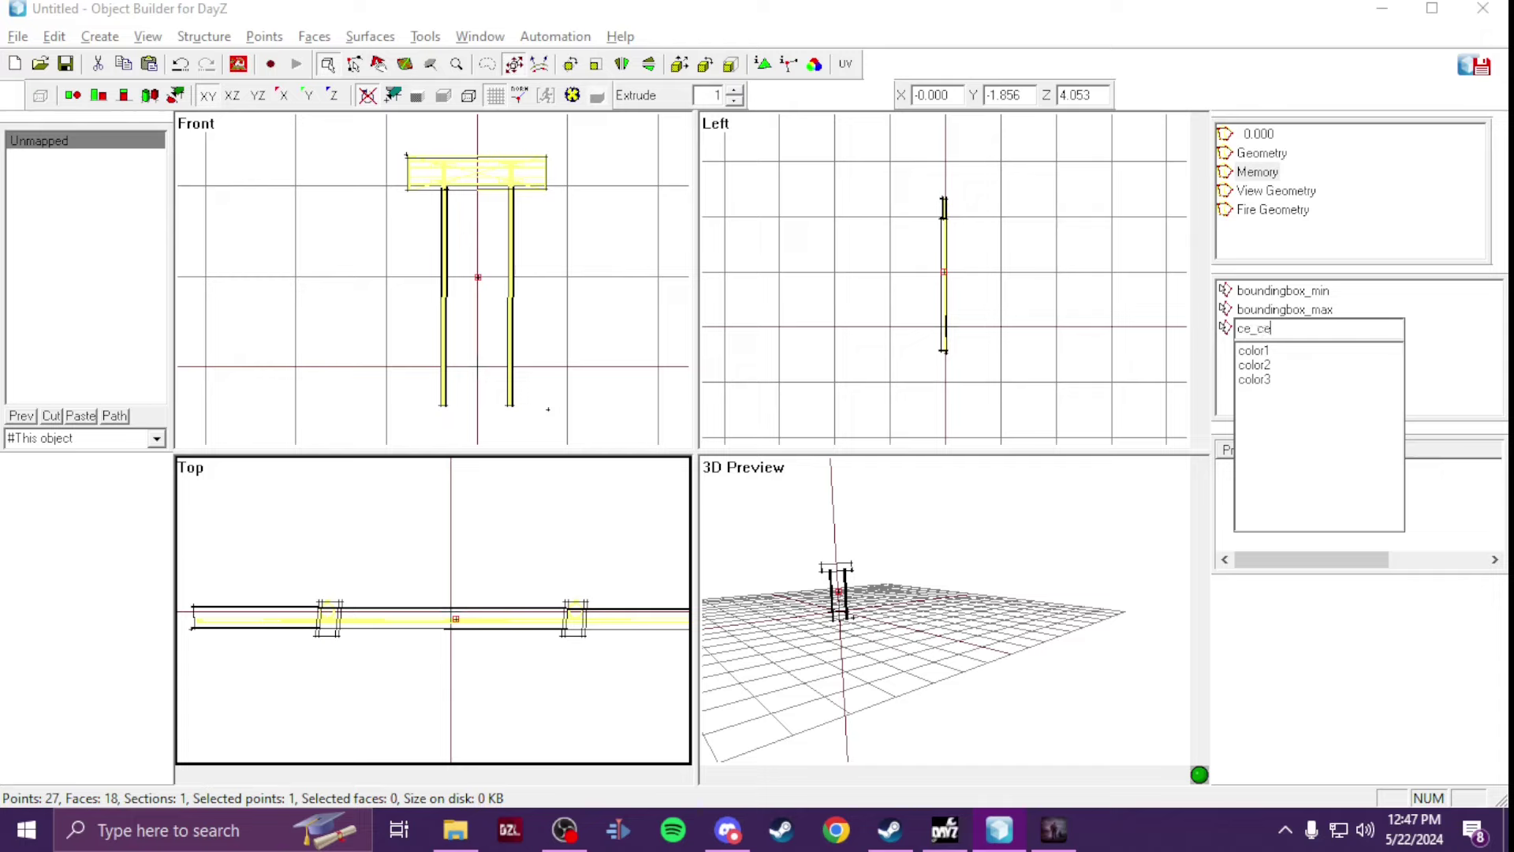
pyautogui.write('nter')
pyautogui.press('Return')
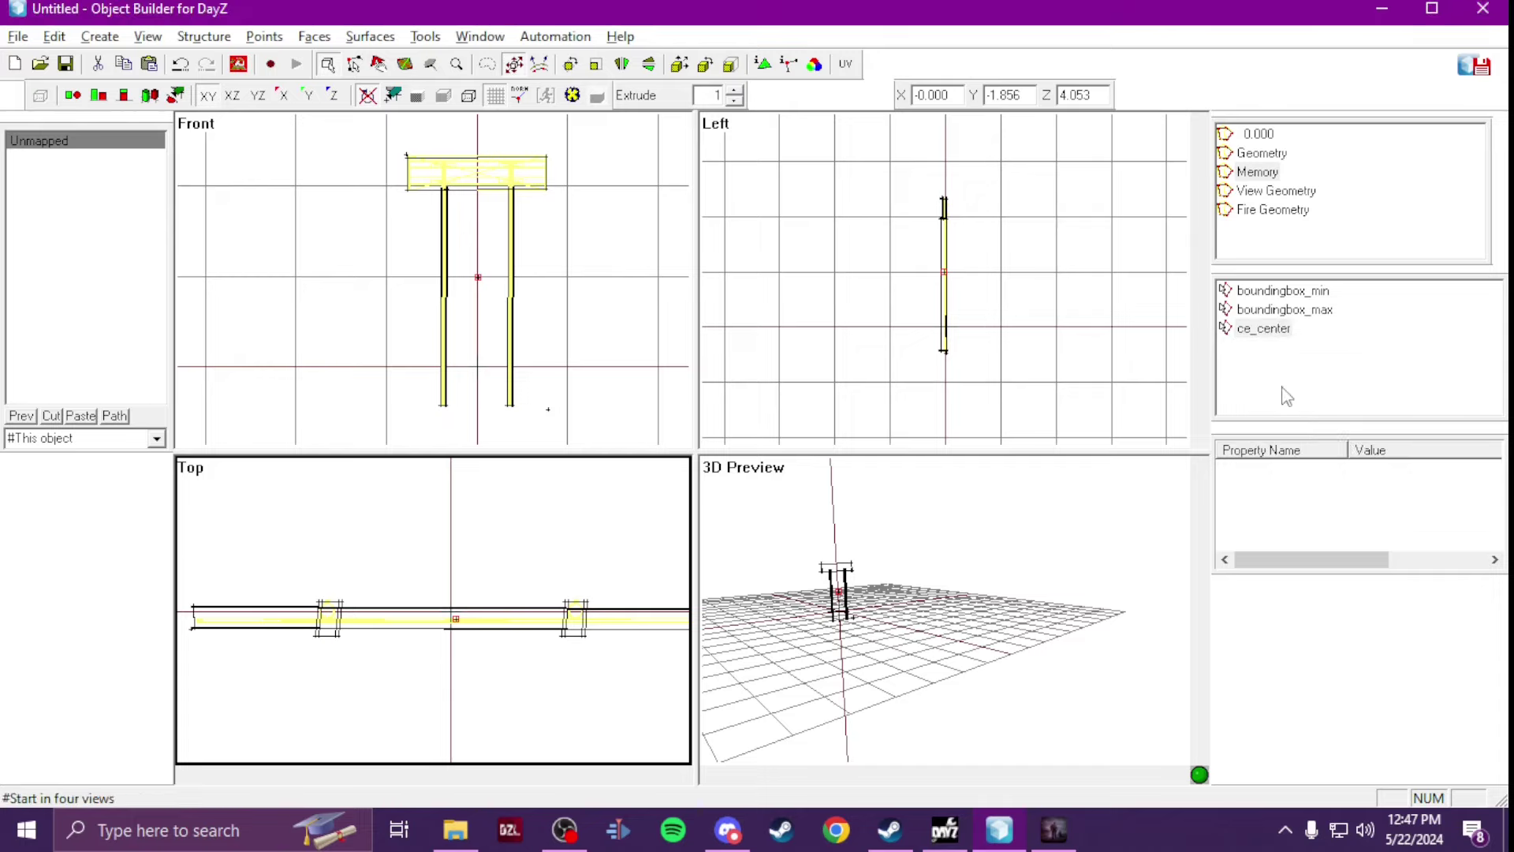
# Step: Insert another memory point at the sign's centre and move it straight out, well clear of the board, in the Top view
pyautogui.scroll(-5, 512, 582)
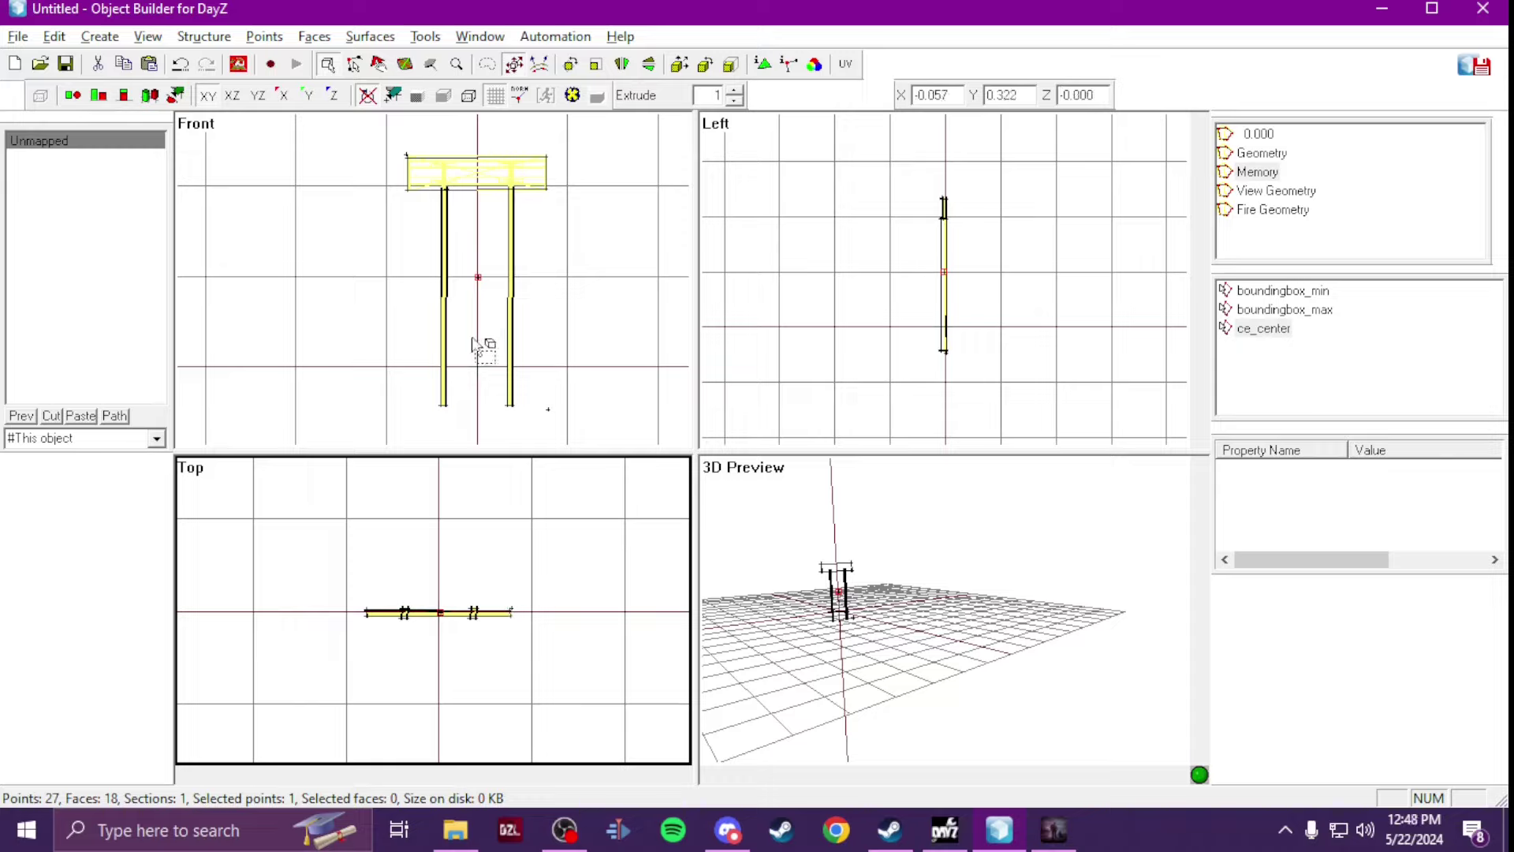
pyautogui.click(478, 277)
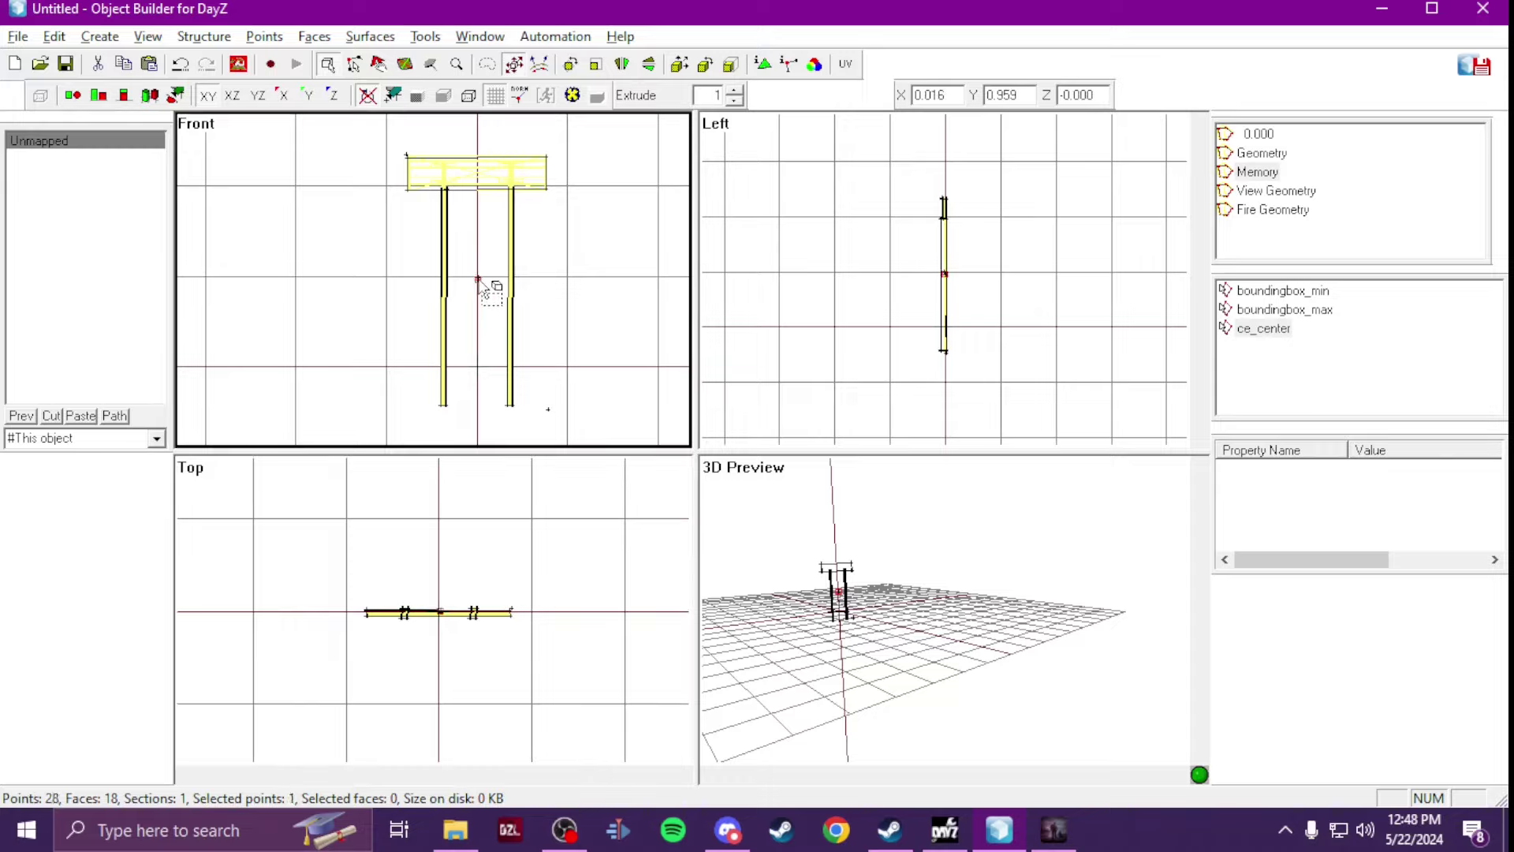
pyautogui.scroll(-1, 456, 662)
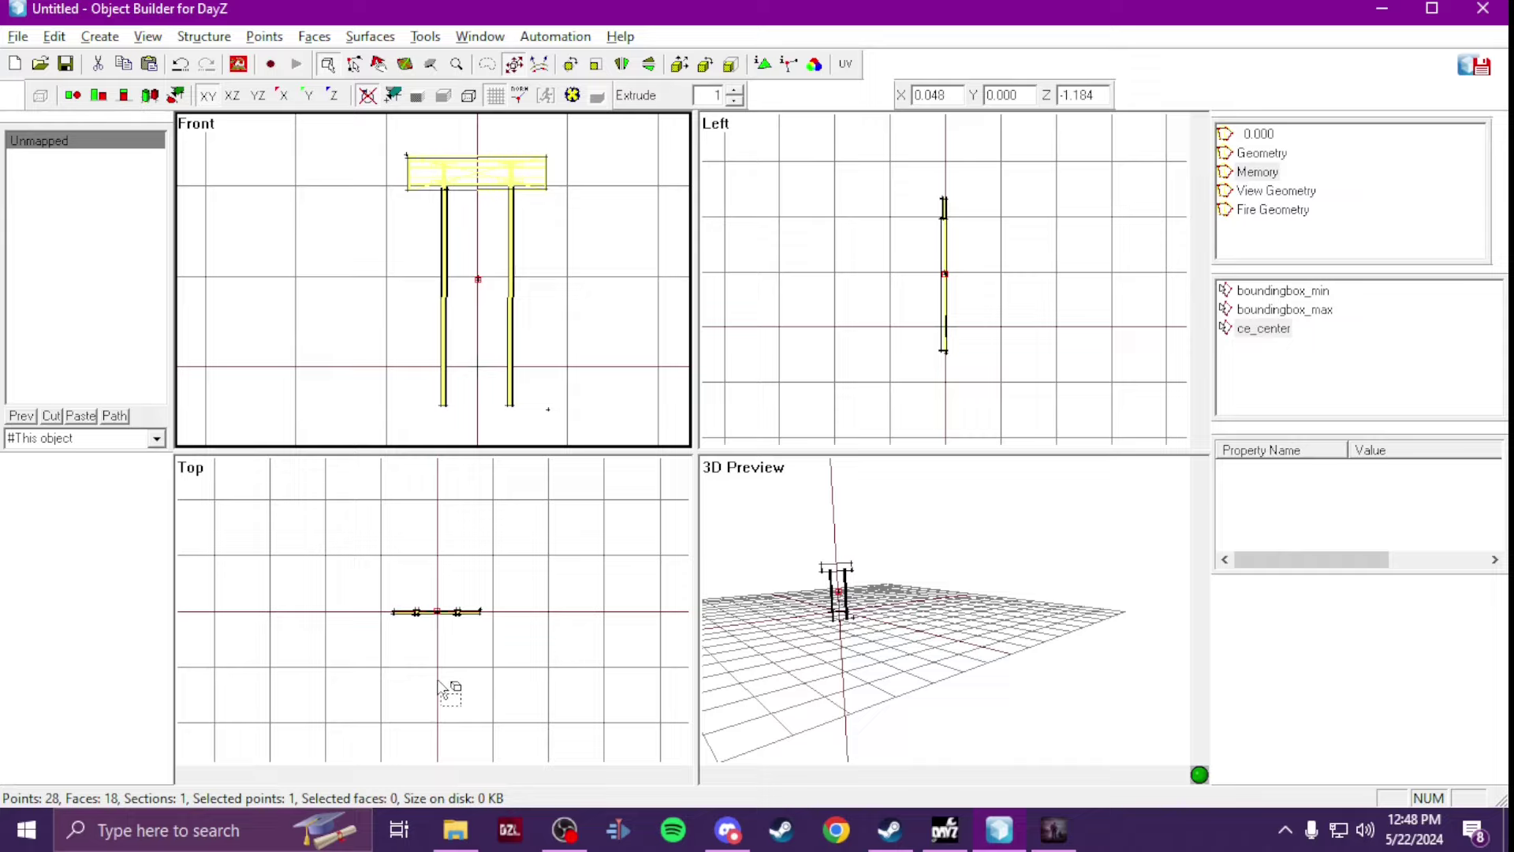
pyautogui.keyDown('shift'); pyautogui.moveTo(440, 683); pyautogui.dragTo(436, 552); pyautogui.keyUp('shift')
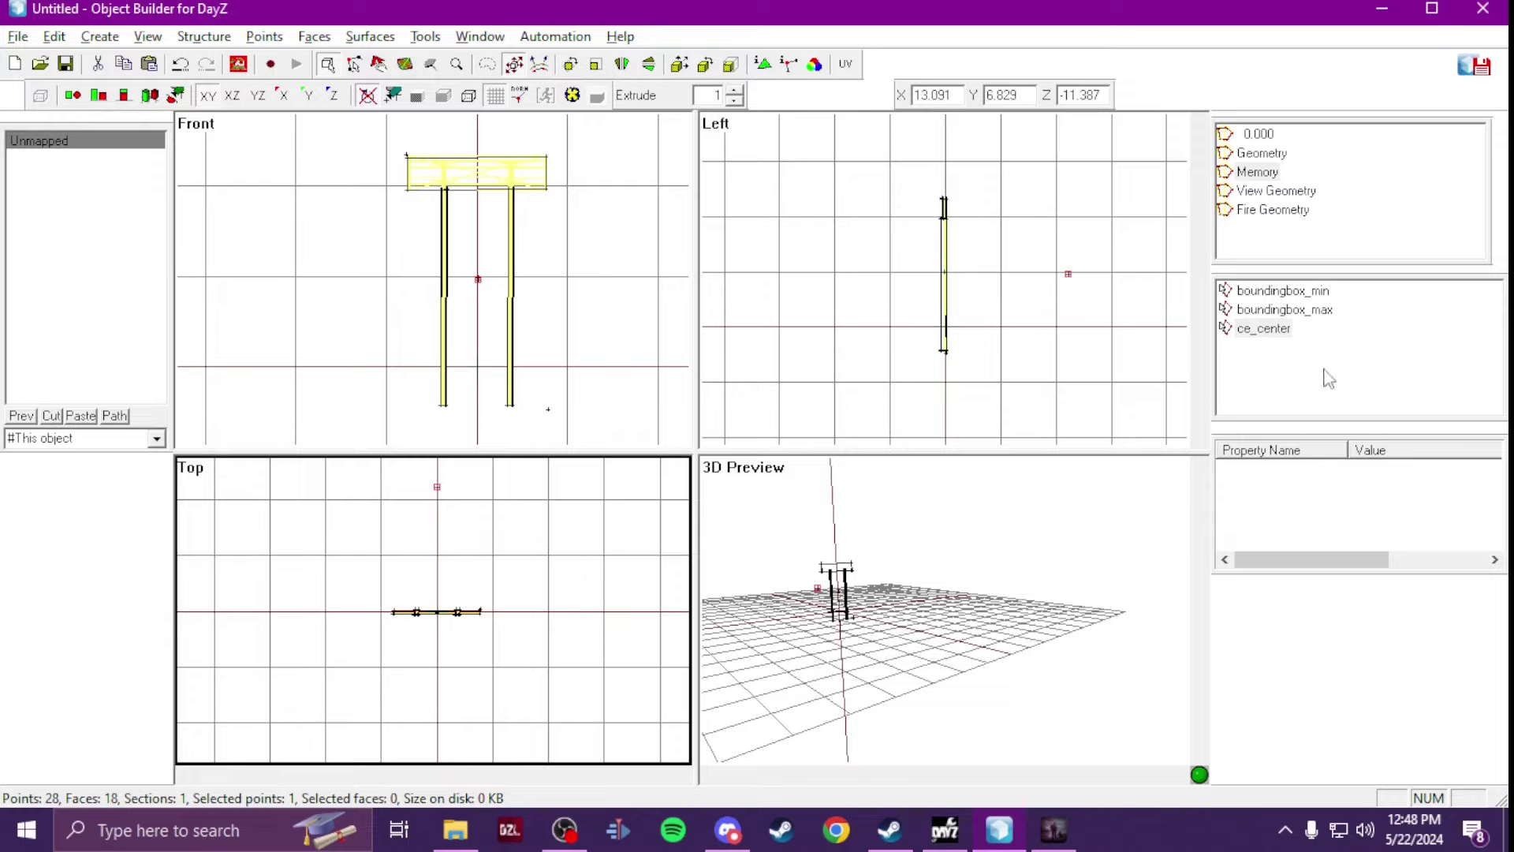
# Step: Create a named selection invview for the point in front of the sign
pyautogui.rightClick(1270, 365)
pyautogui.click(1278, 383)
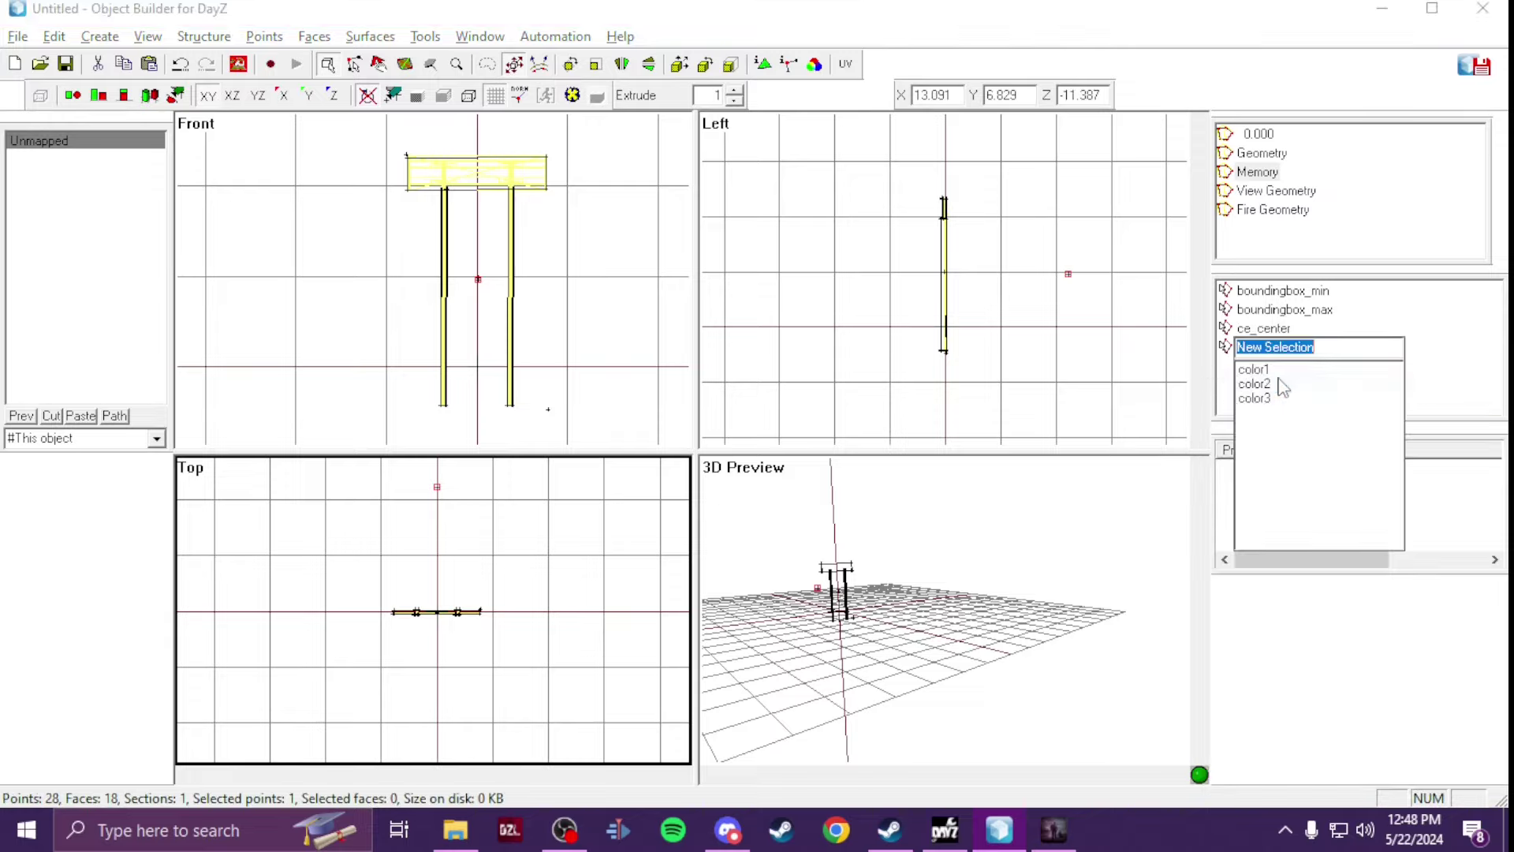
pyautogui.write('invv')
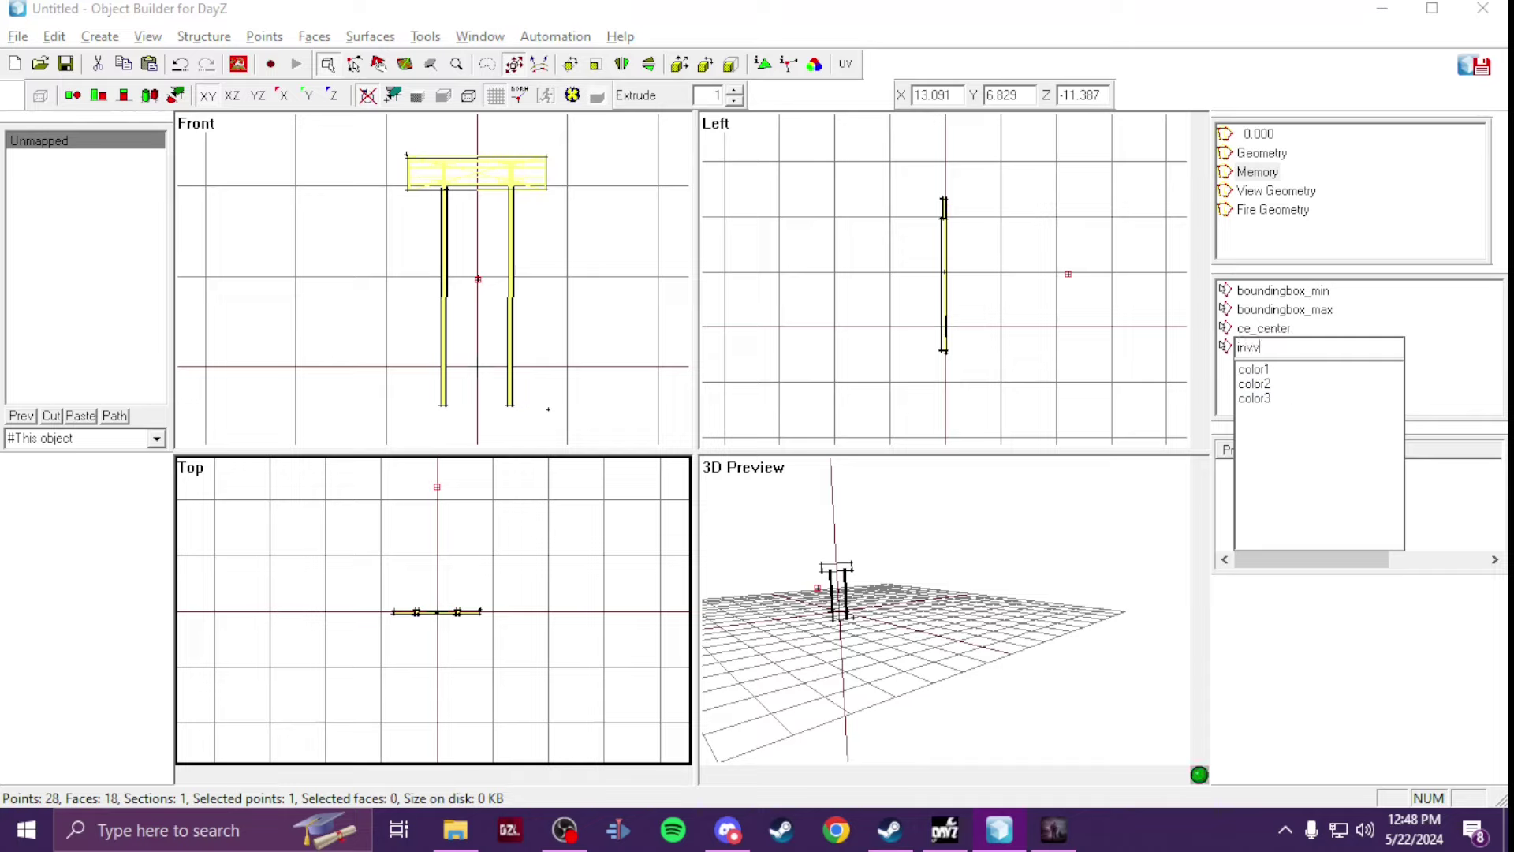
pyautogui.write('iew')
pyautogui.press('Return')
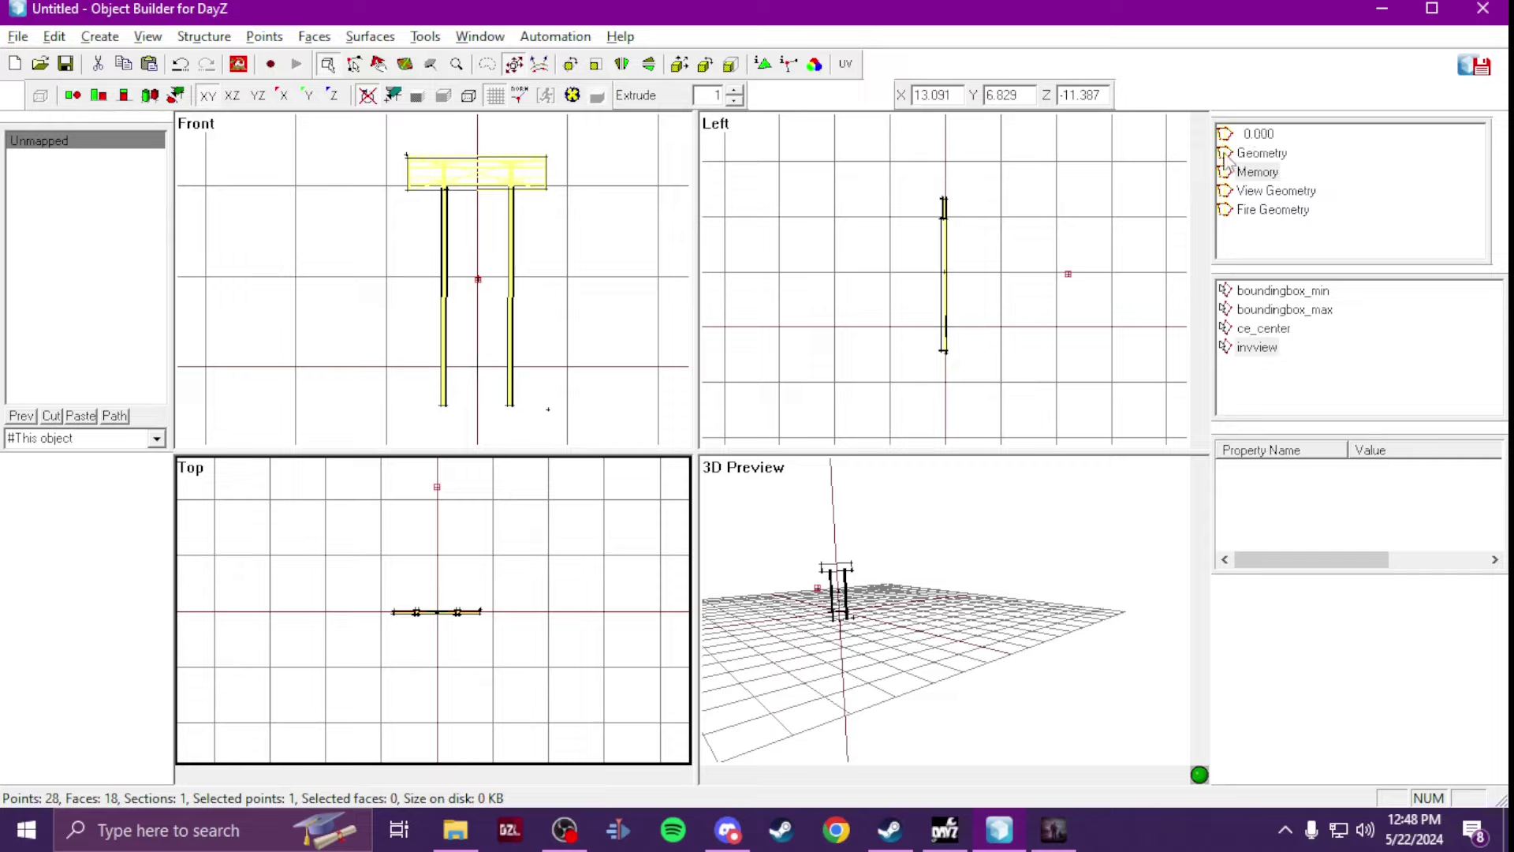
# Step: Move the invview point slightly closer to the sign in the Top view and select its named selection
pyautogui.scroll(1, 520, 631)
pyautogui.keyDown('shift'); pyautogui.moveTo(455, 565); pyautogui.dragTo(469, 595); pyautogui.keyUp('shift')
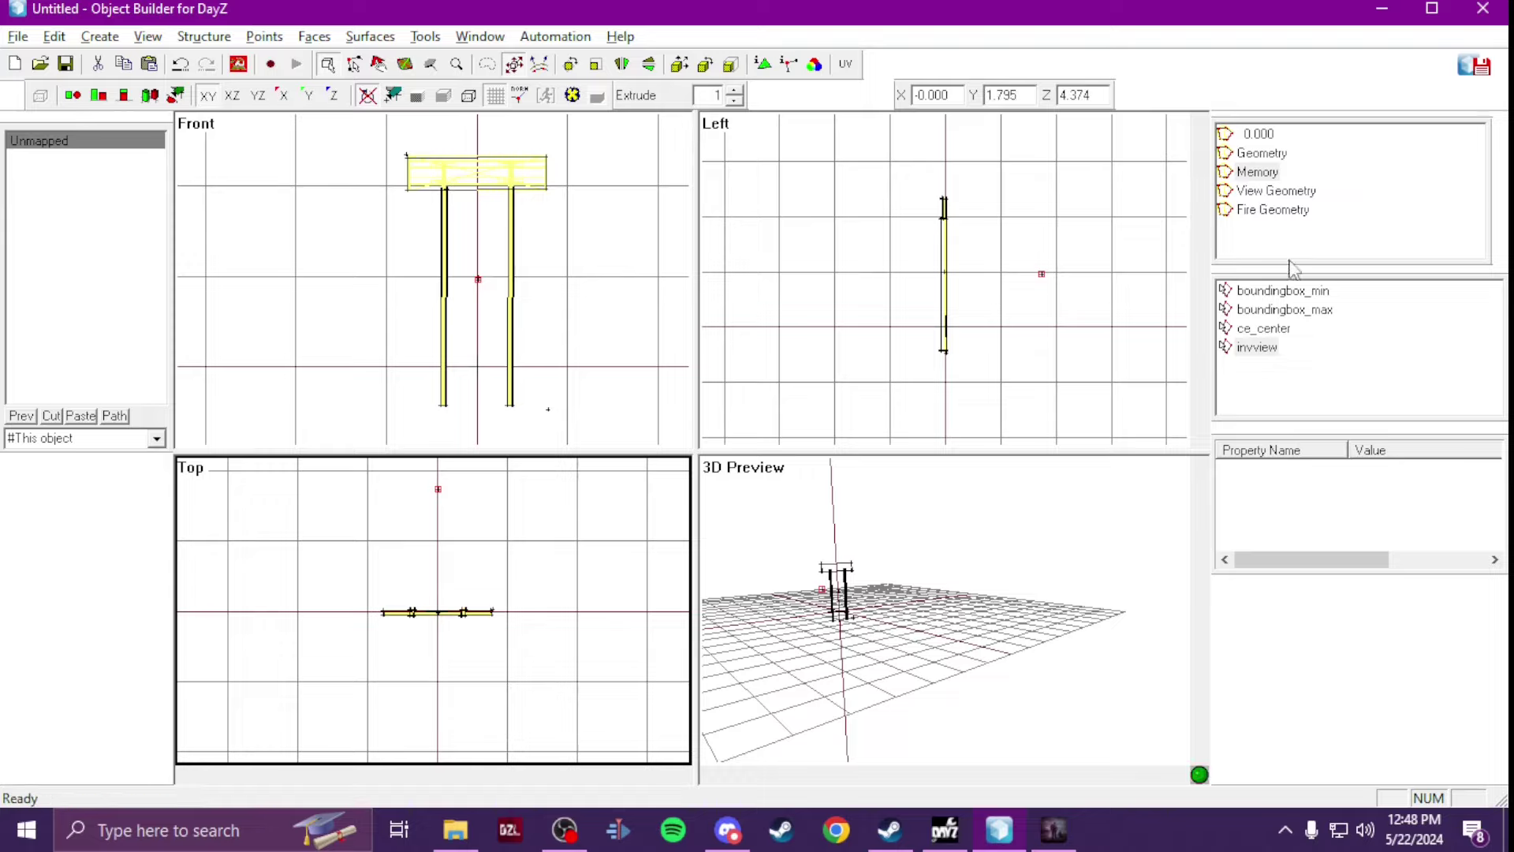
pyautogui.click(1262, 347)
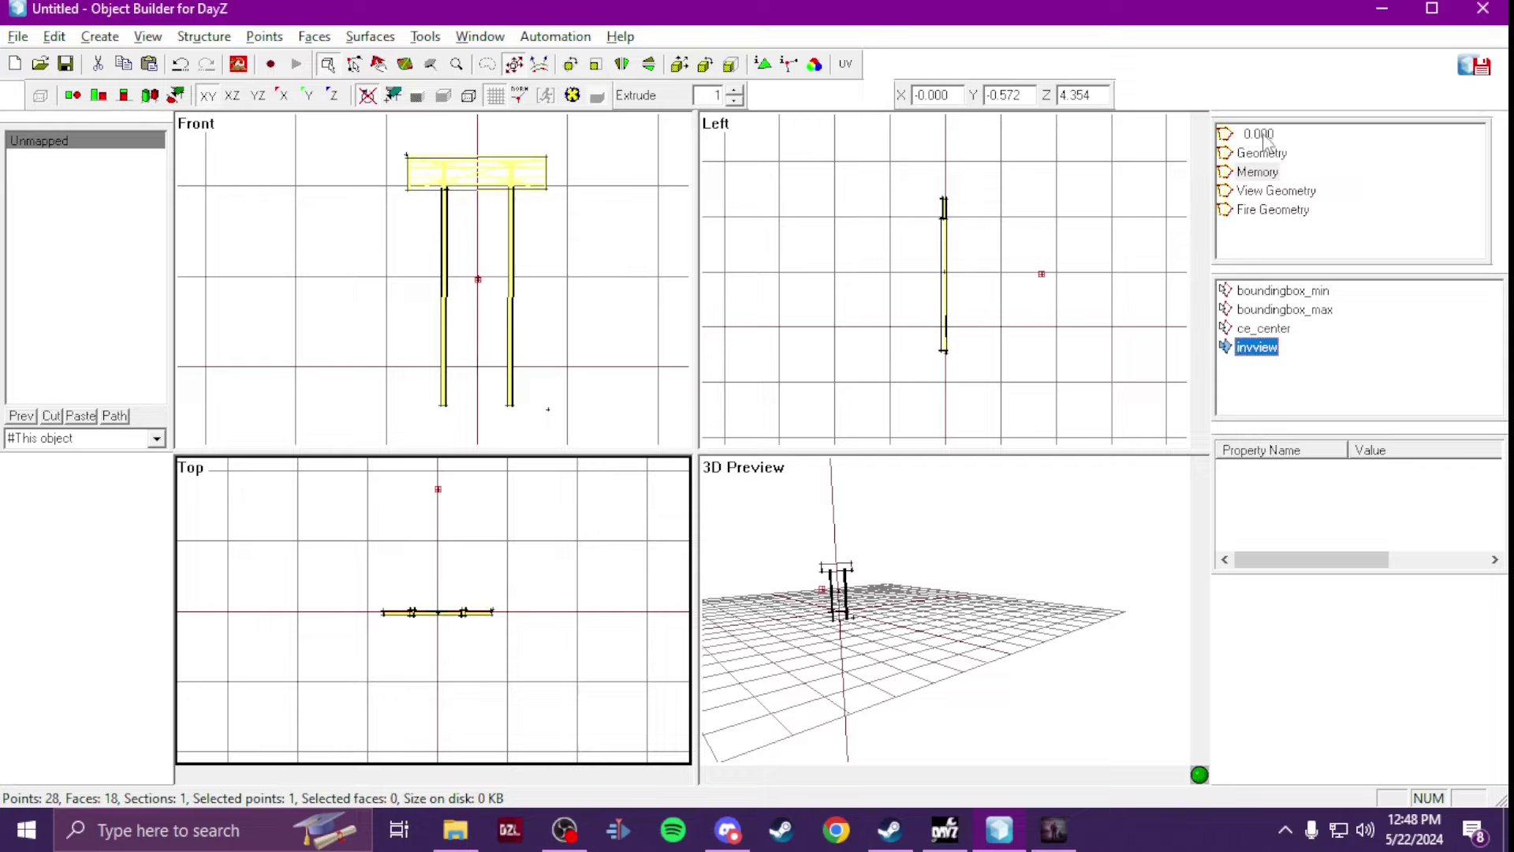
# Step: Switch to the 0.000 resolution LOD and examine the full sign model
pyautogui.moveTo(1262, 135); pyautogui.dragTo(489, 269)
pyautogui.scroll(-3, 486, 261)
pyautogui.scroll(3, 487, 261)
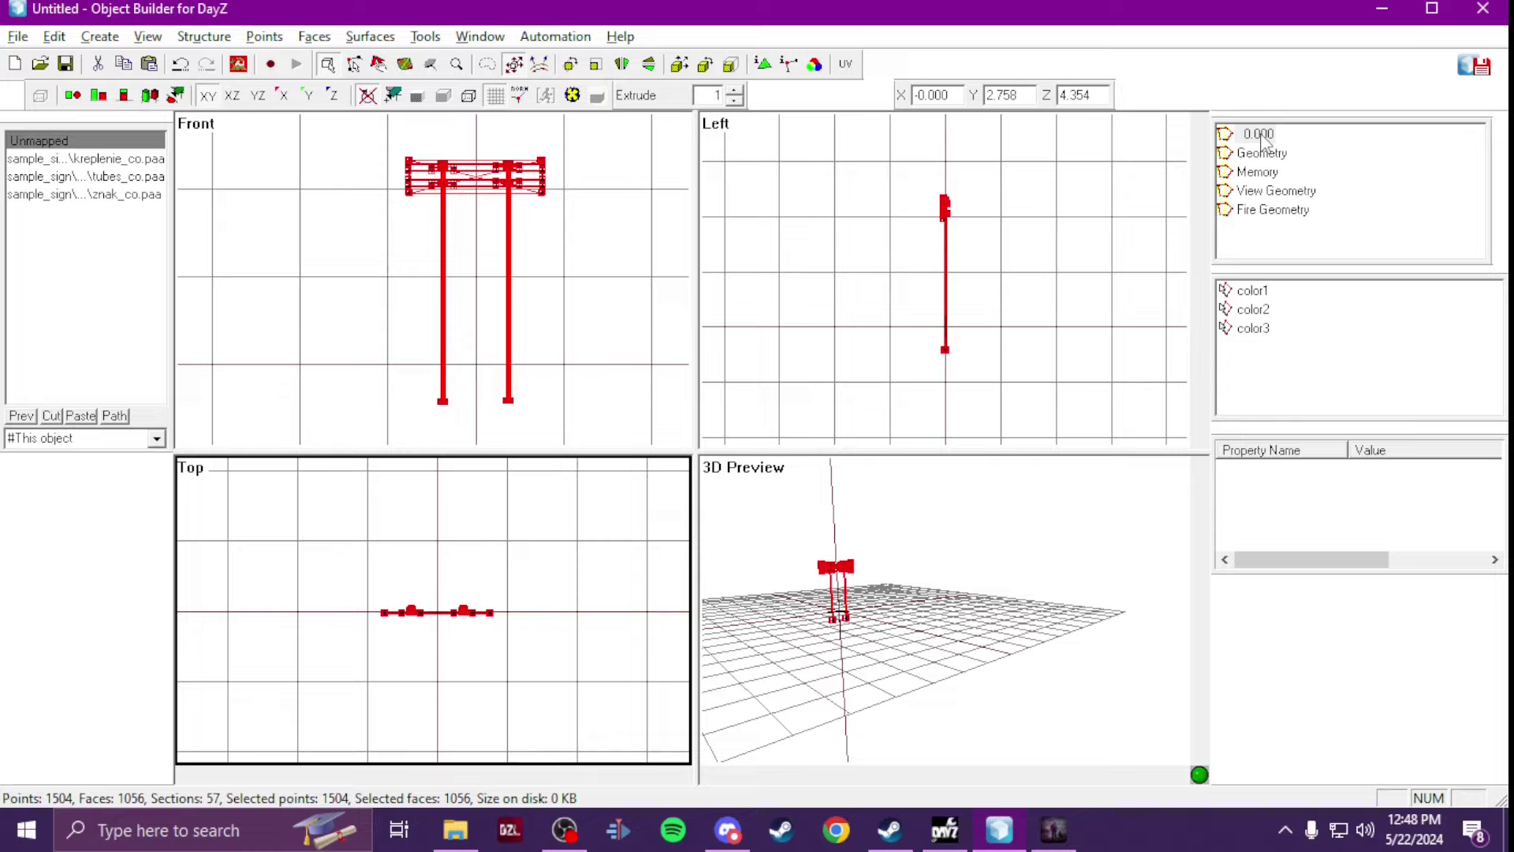
# Step: Duplicate the 0.000 resolution LOD in succession to add LODs 1.000, 2.000 and 3.000
pyautogui.moveTo(1260, 136); pyautogui.dragTo(1231, 144)
pyautogui.click(1259, 135)
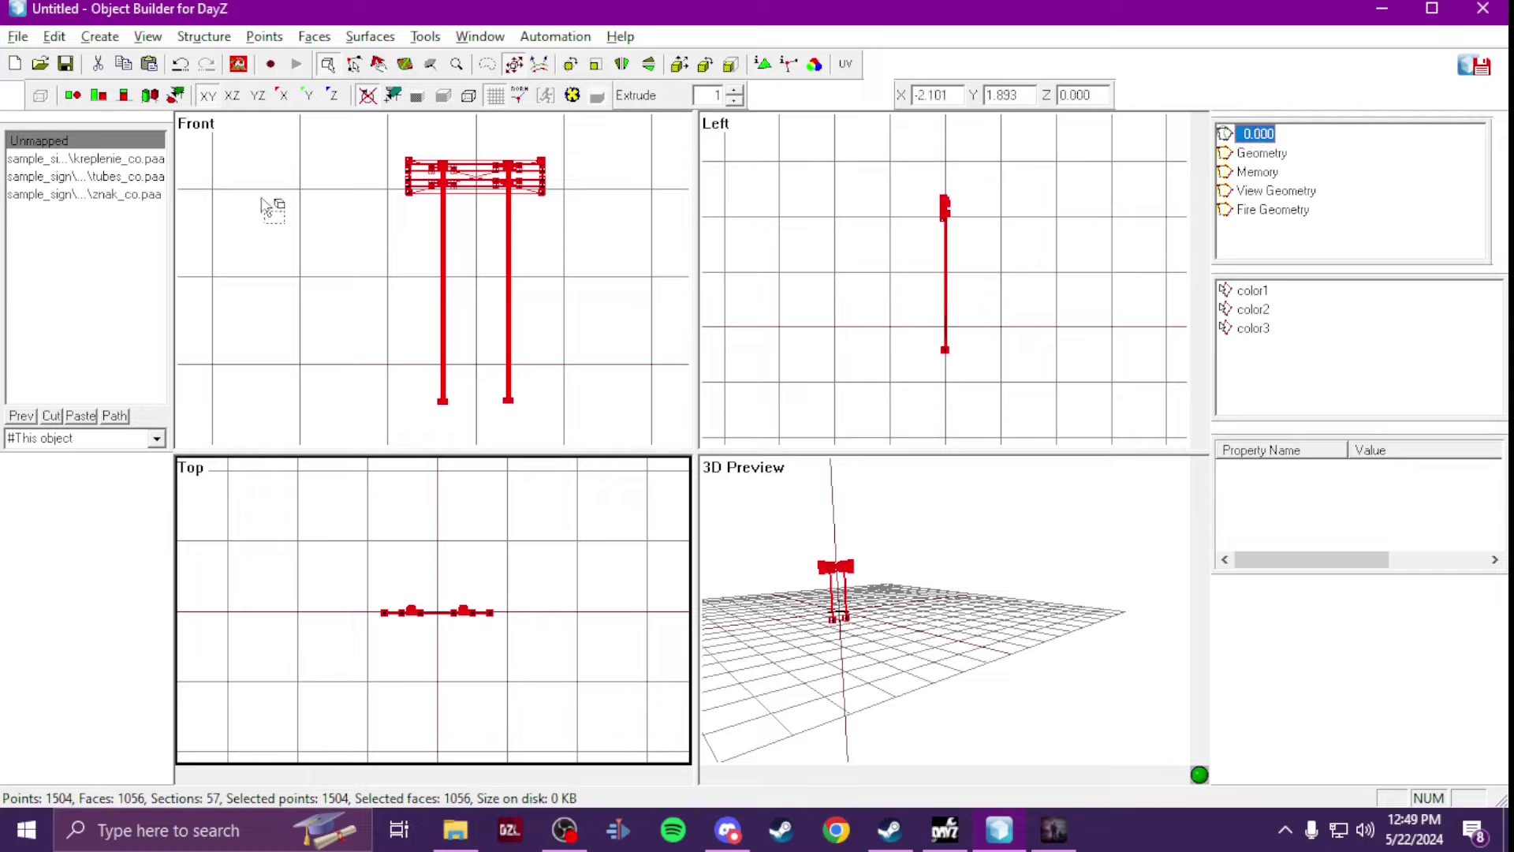
pyautogui.moveTo(272, 209); pyautogui.dragTo(1235, 198)
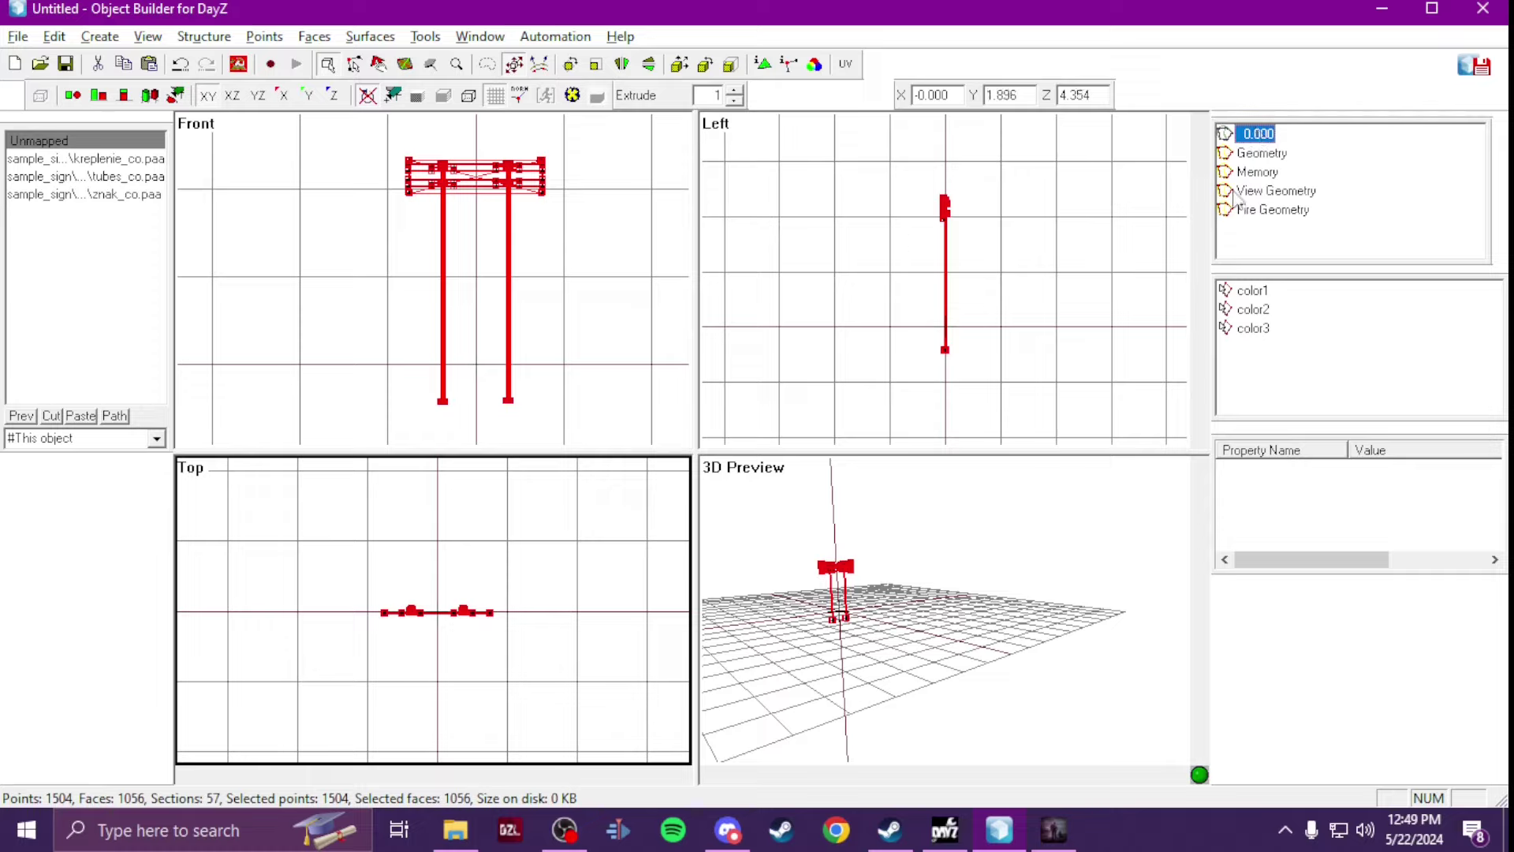
pyautogui.rightClick(1255, 140)
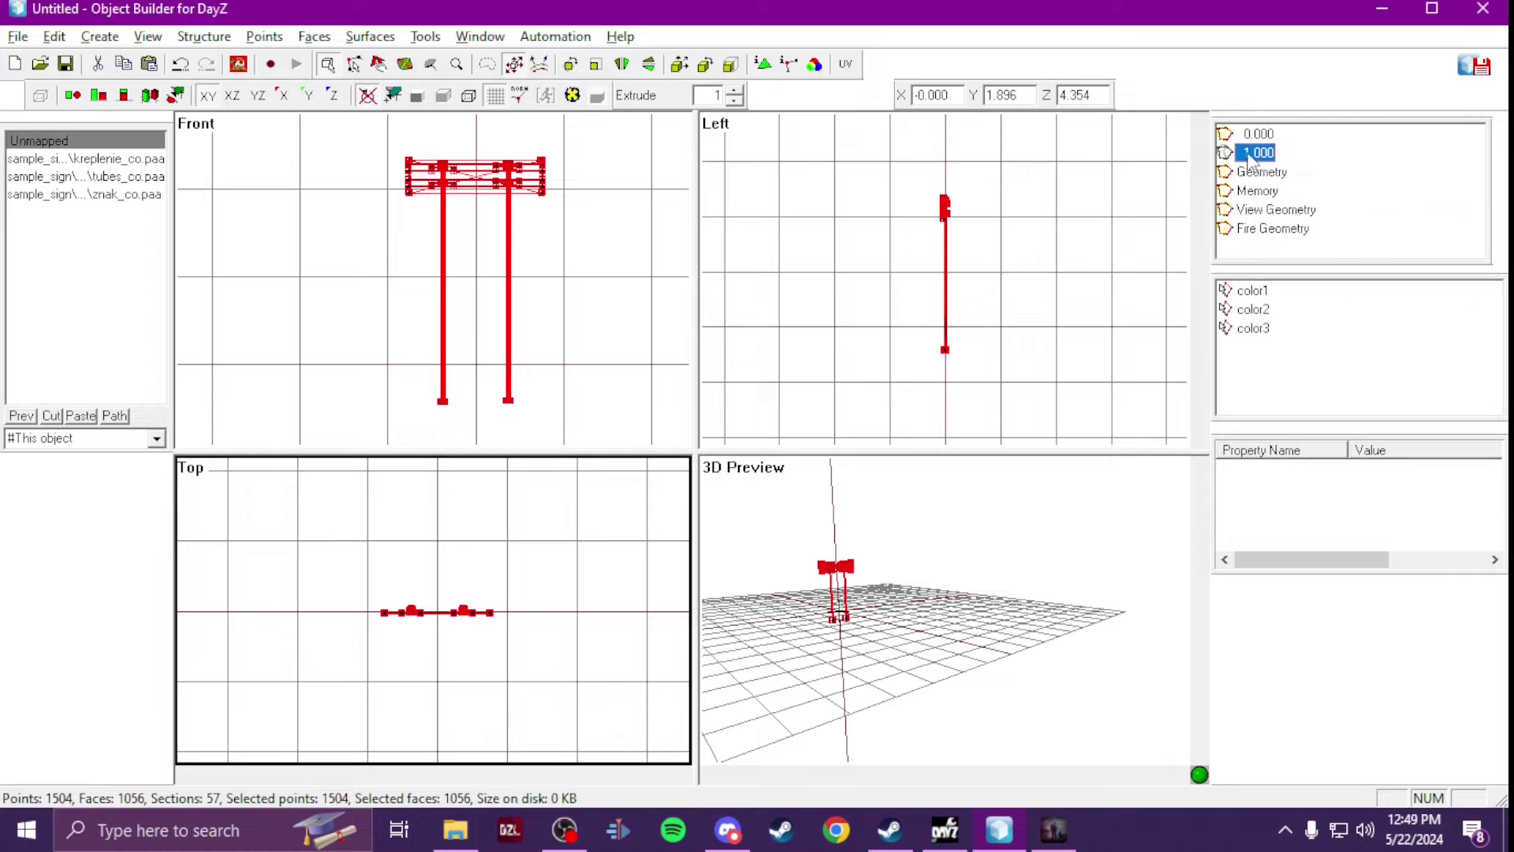
pyautogui.rightClick(1266, 153)
pyautogui.click(1301, 197)
pyautogui.rightClick(1261, 172)
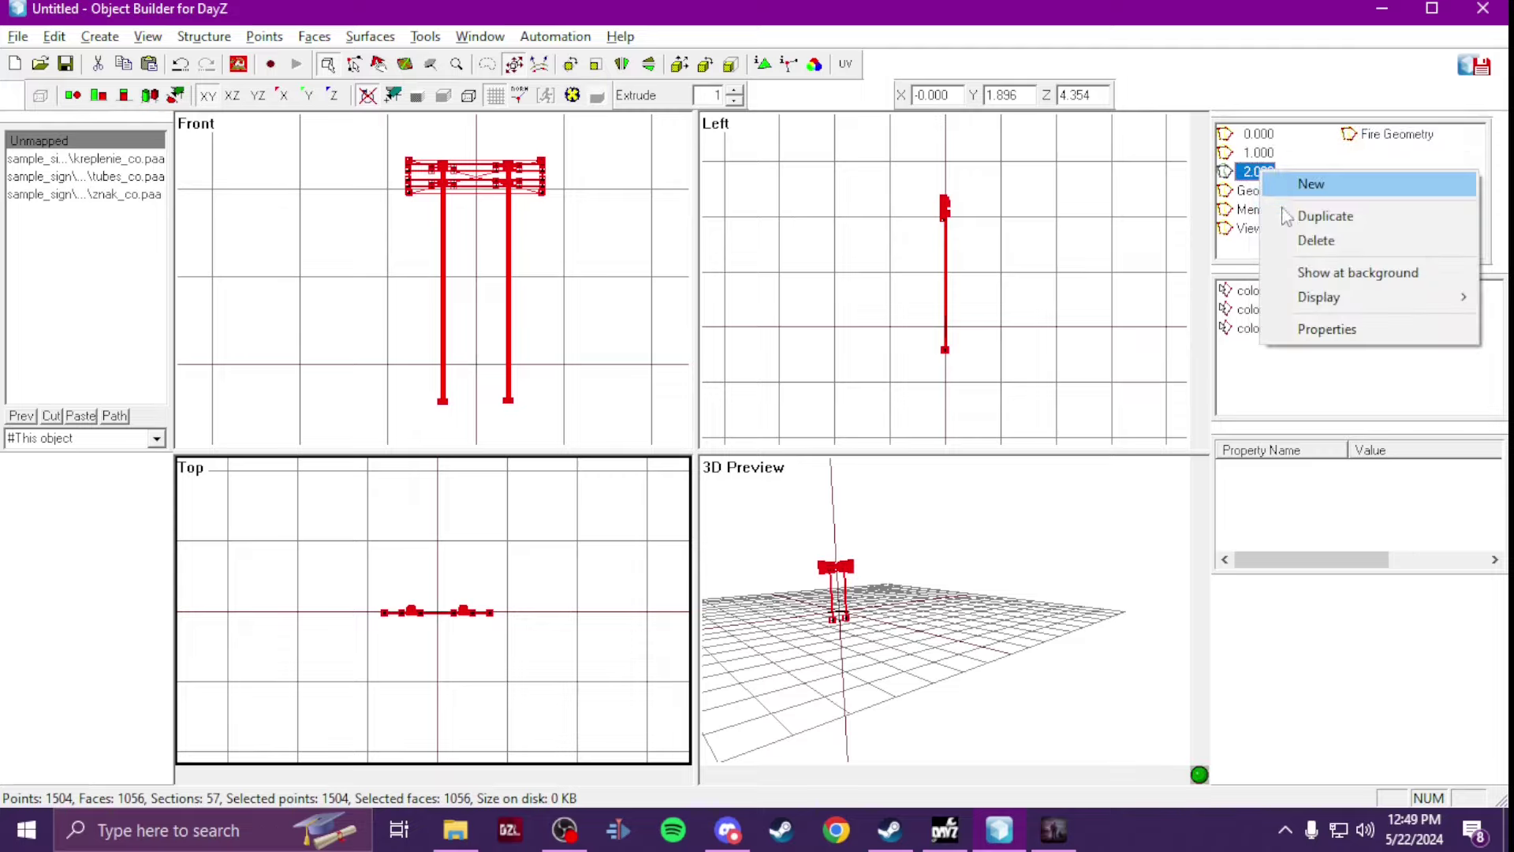
pyautogui.click(1310, 216)
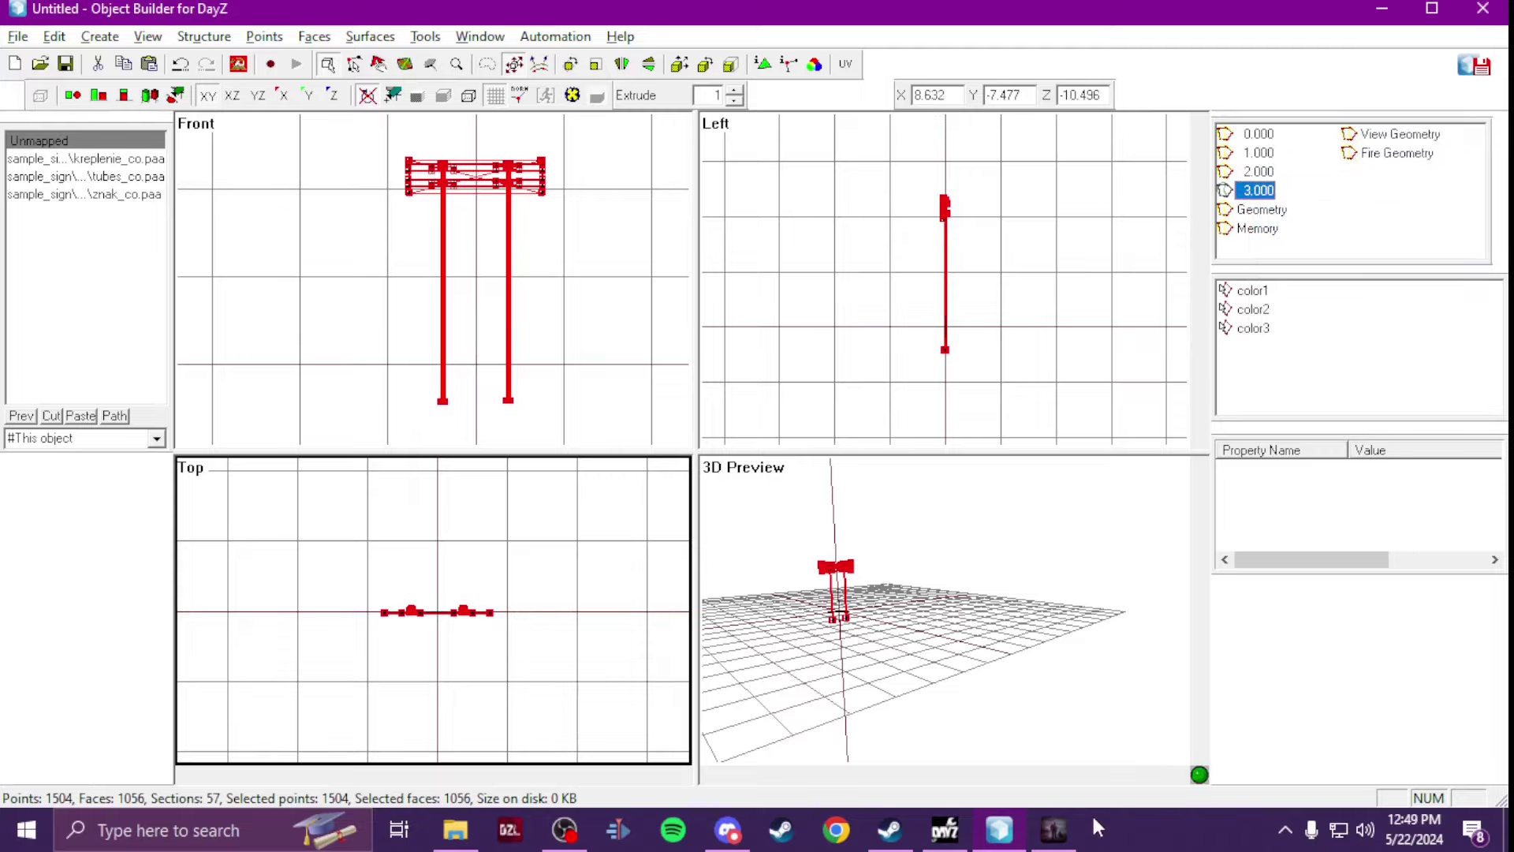
# Step: Preview the sign in Buldozer and look through the duplicated 1.000, 2.000 and 3.000 LODs
pyautogui.click(1054, 830)
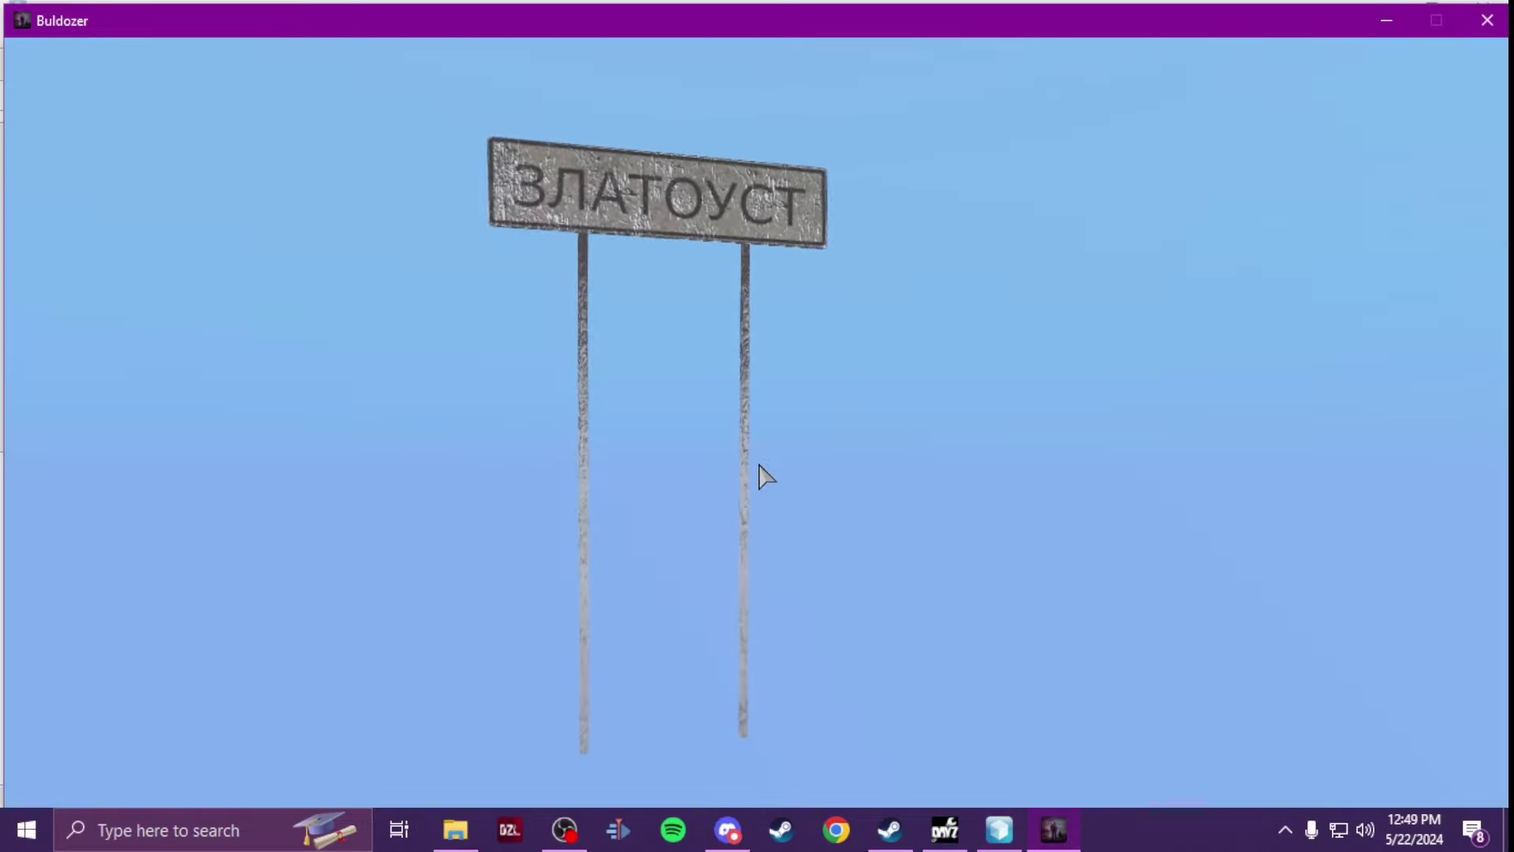
pyautogui.hotkey('alt', 'Tab')
pyautogui.rightClick(1254, 191)
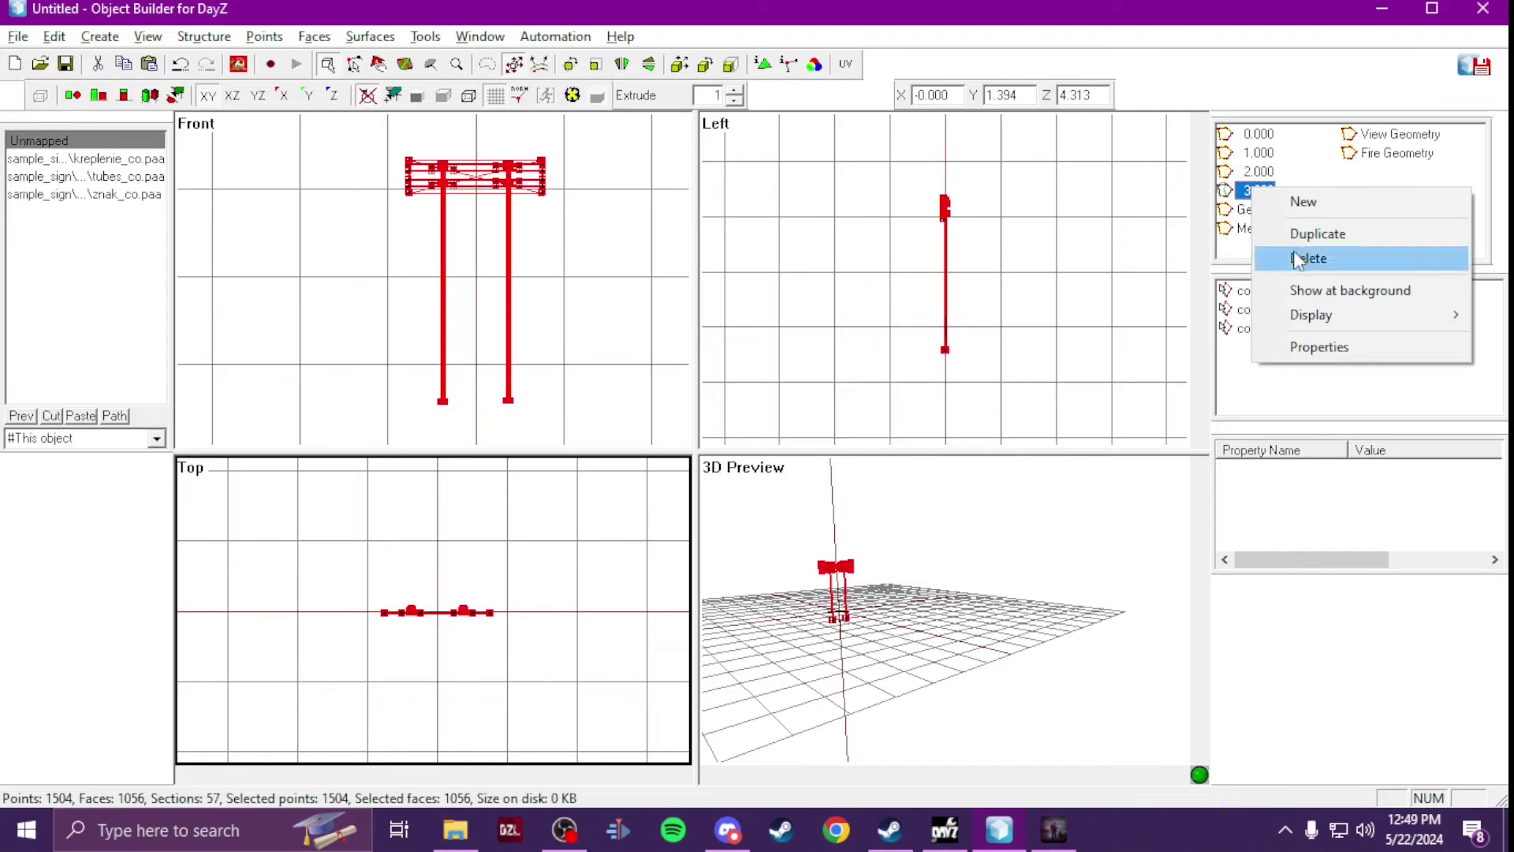
pyautogui.click(1262, 154)
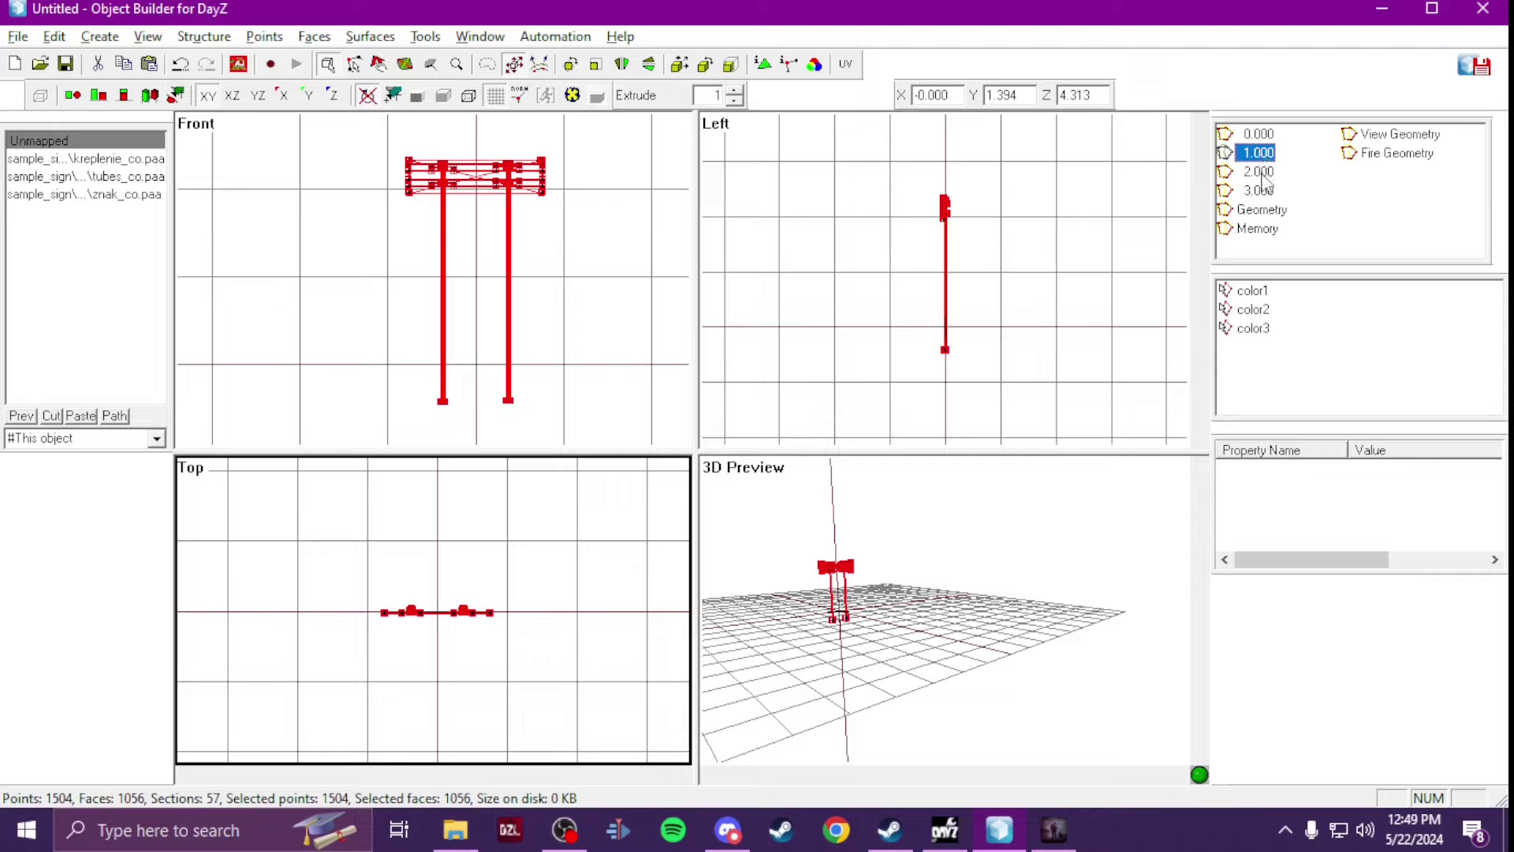
pyautogui.click(1261, 174)
pyautogui.click(1262, 191)
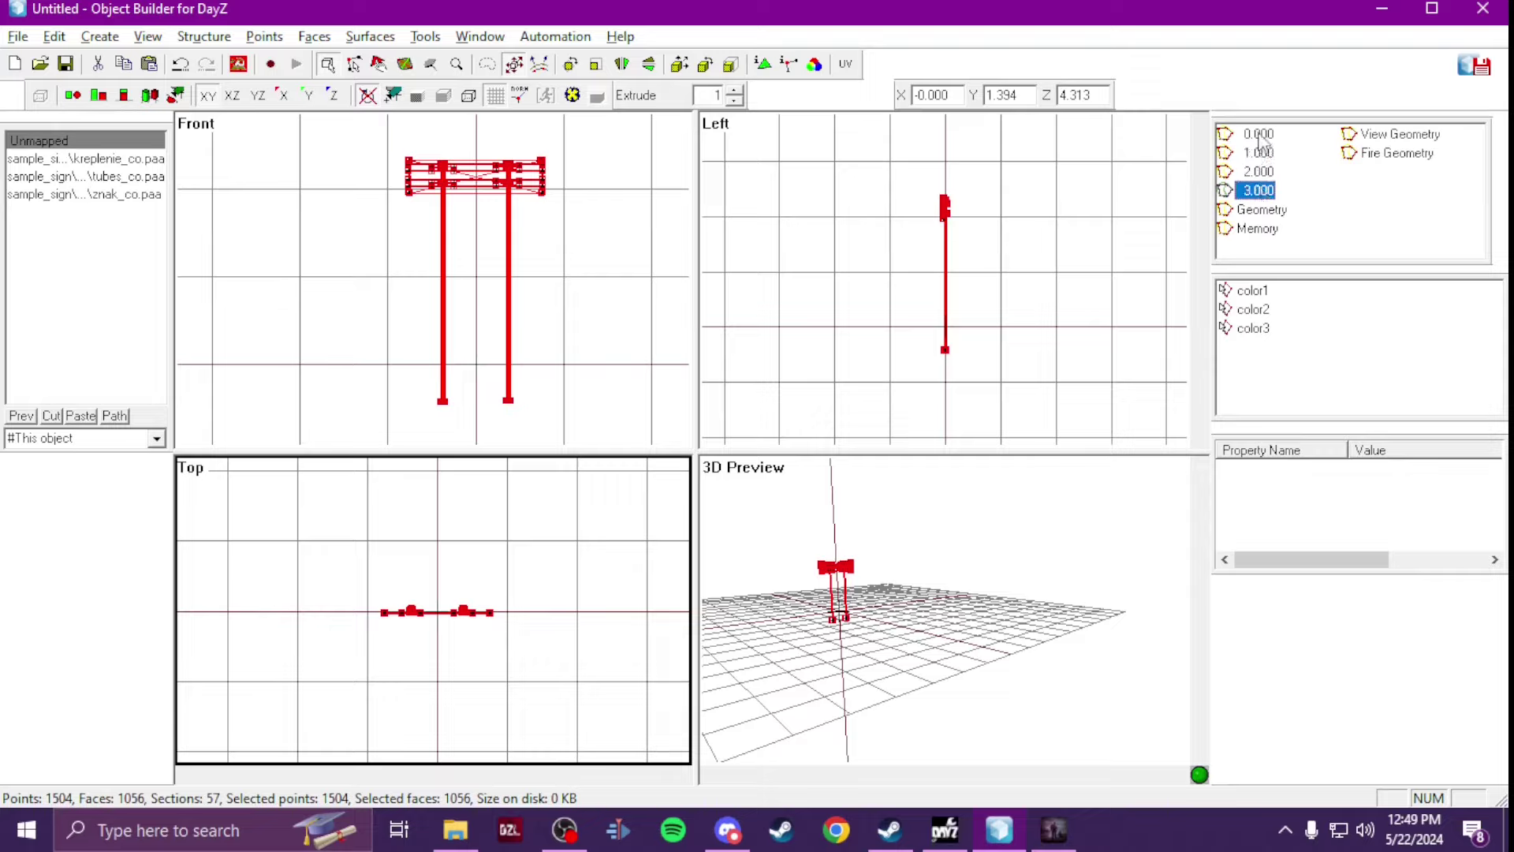
# Step: Delete the duplicated 3.000, 2.000 and 1.000 LODs
pyautogui.rightClick(1259, 190)
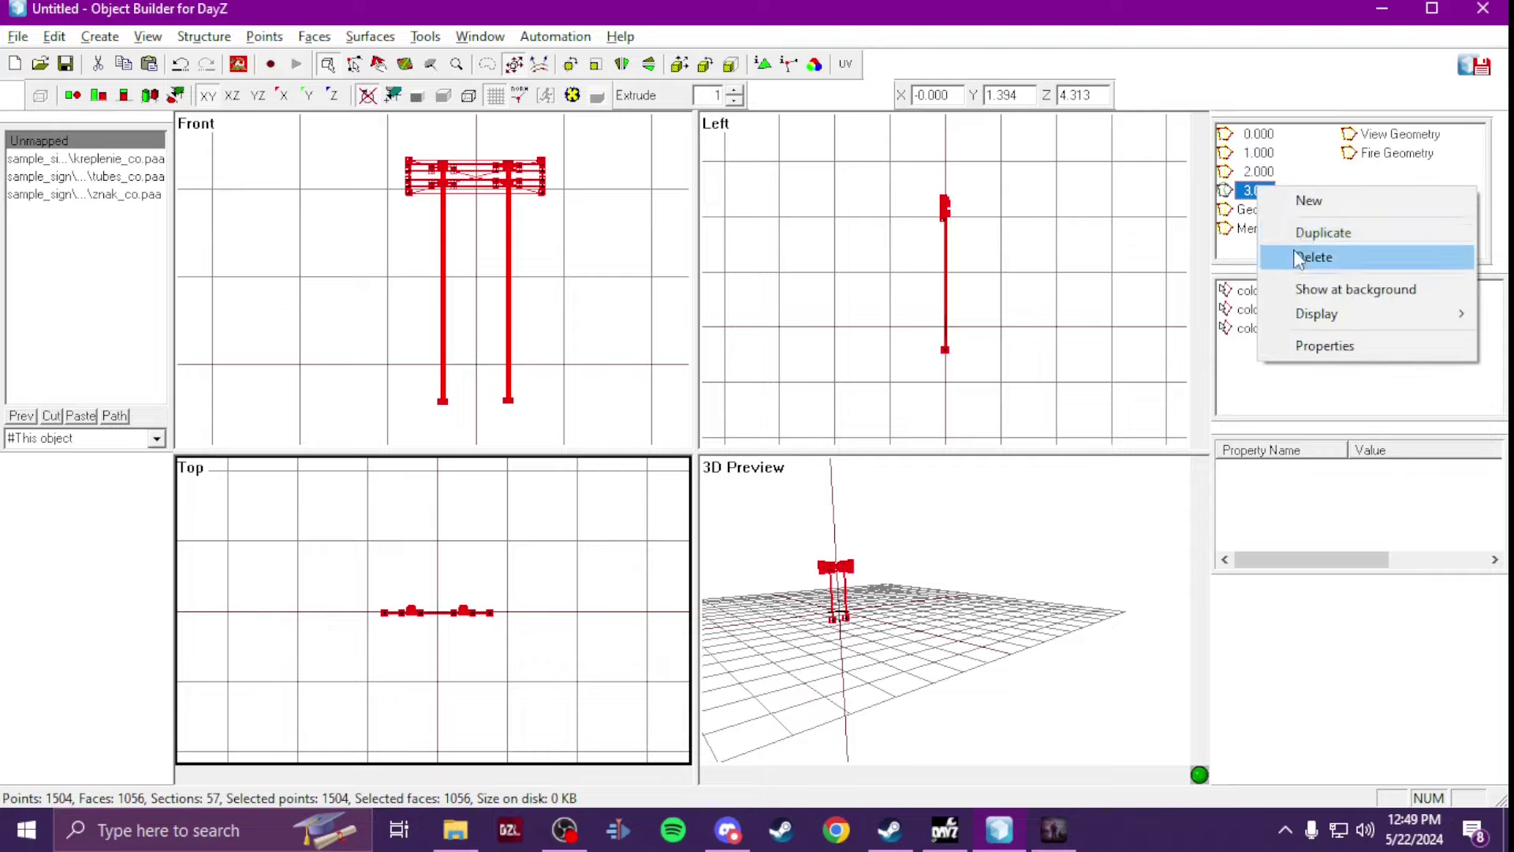
pyautogui.click(1299, 257)
pyautogui.rightClick(1262, 171)
pyautogui.click(1309, 243)
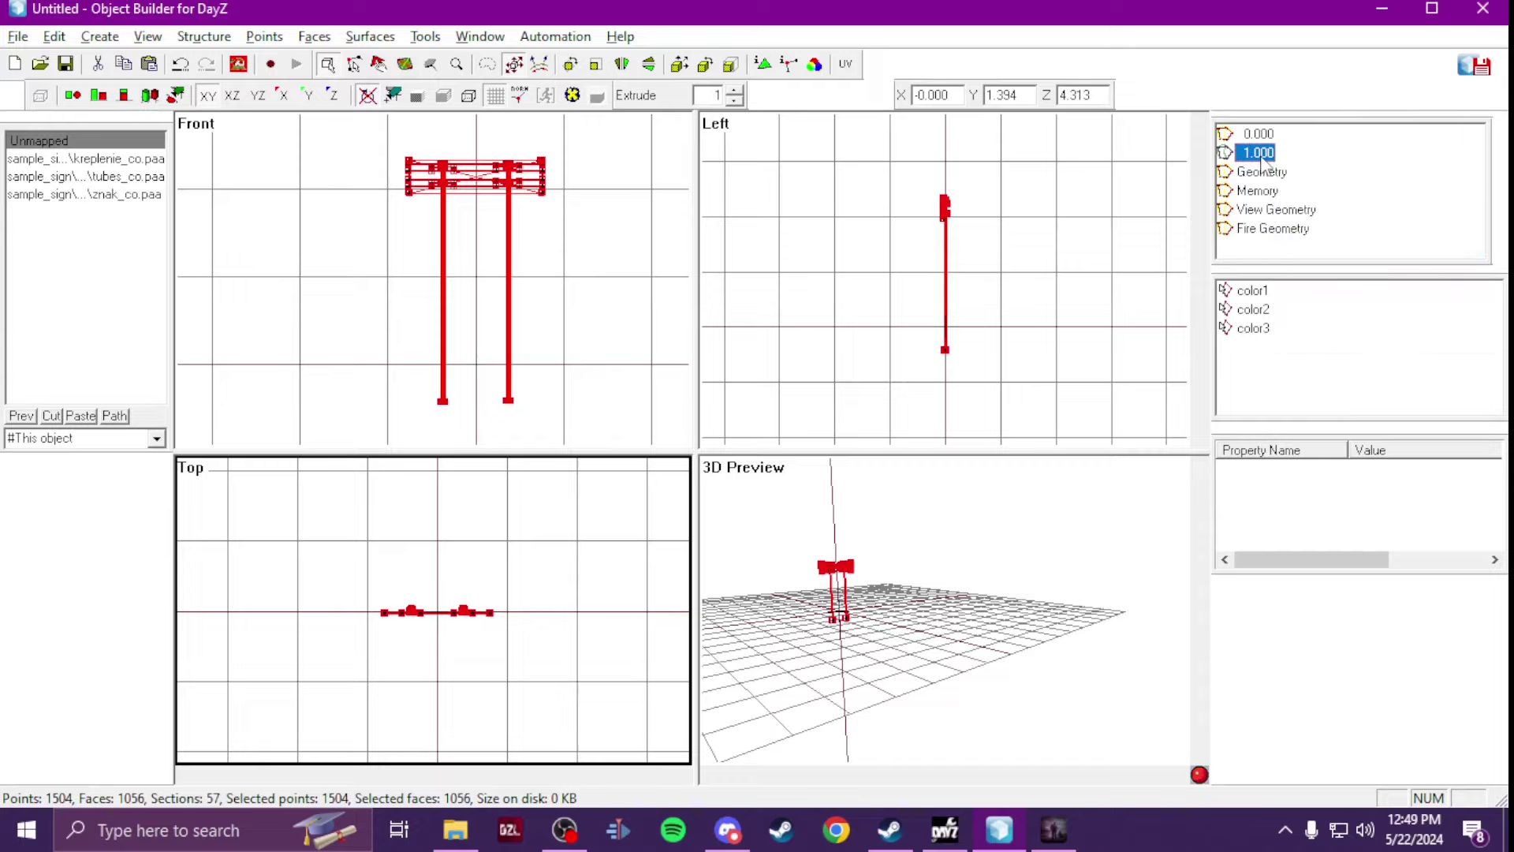
pyautogui.rightClick(1262, 157)
pyautogui.click(1330, 229)
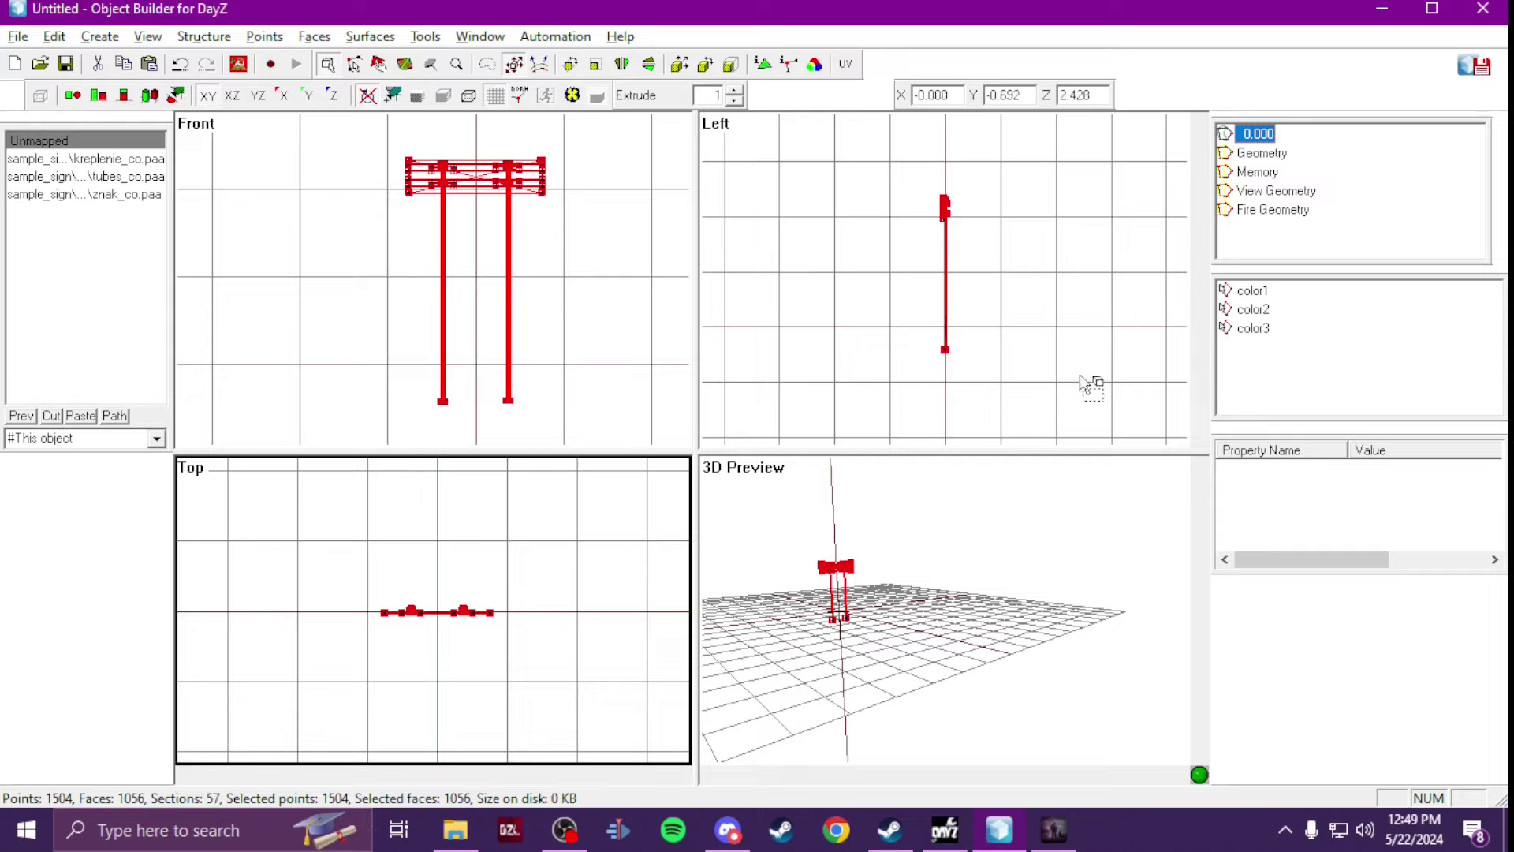
# Step: Save the model as sample_sign in P3D format in the P:\sample_sign\data folder
pyautogui.click(17, 37)
pyautogui.click(92, 150)
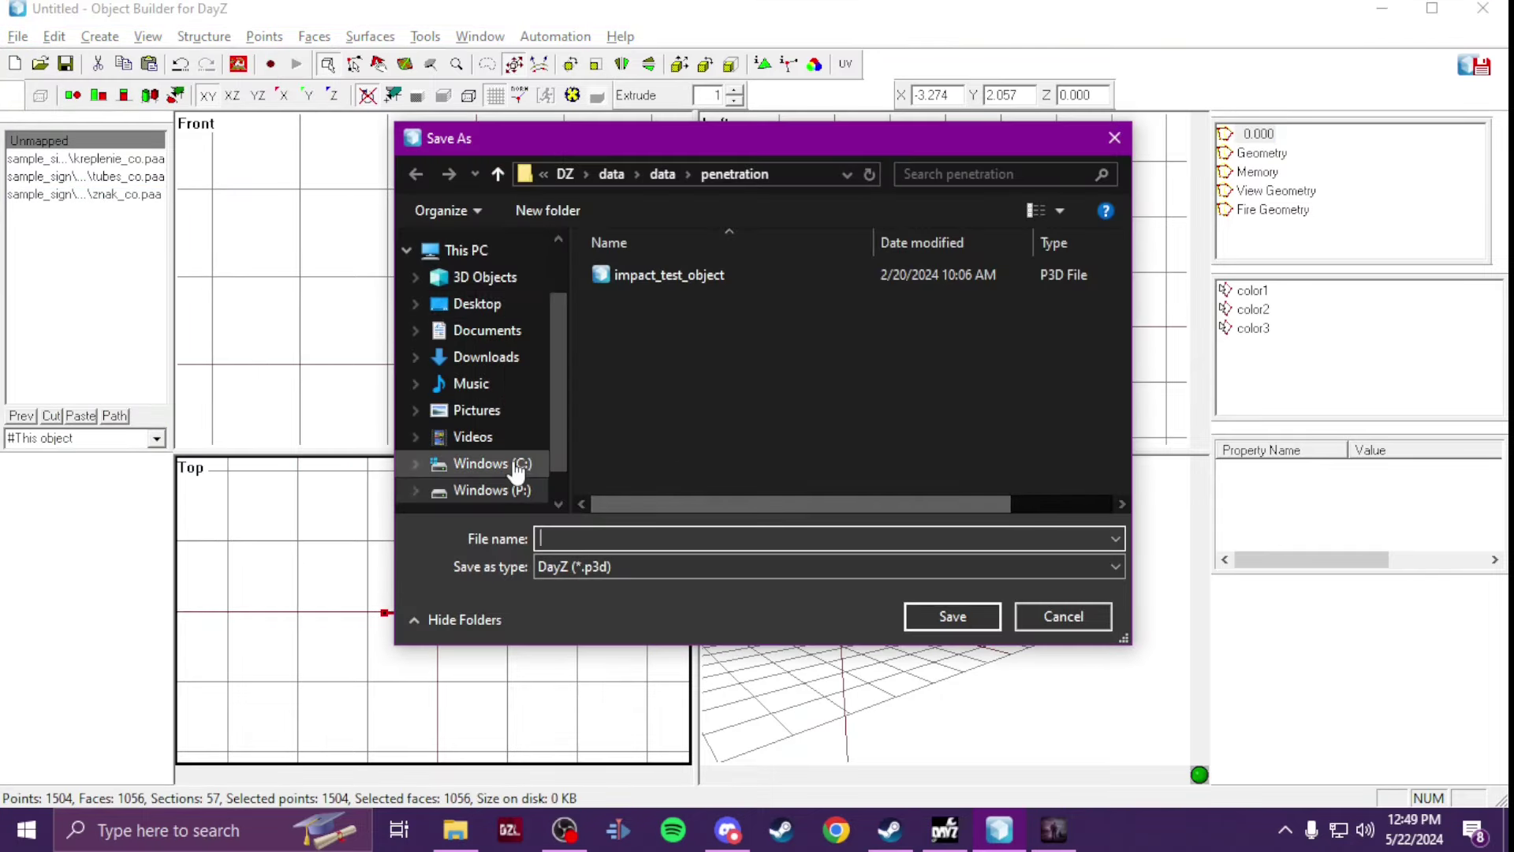
pyautogui.click(509, 490)
pyautogui.scroll(-1, 670, 446)
pyautogui.doubleClick(675, 414)
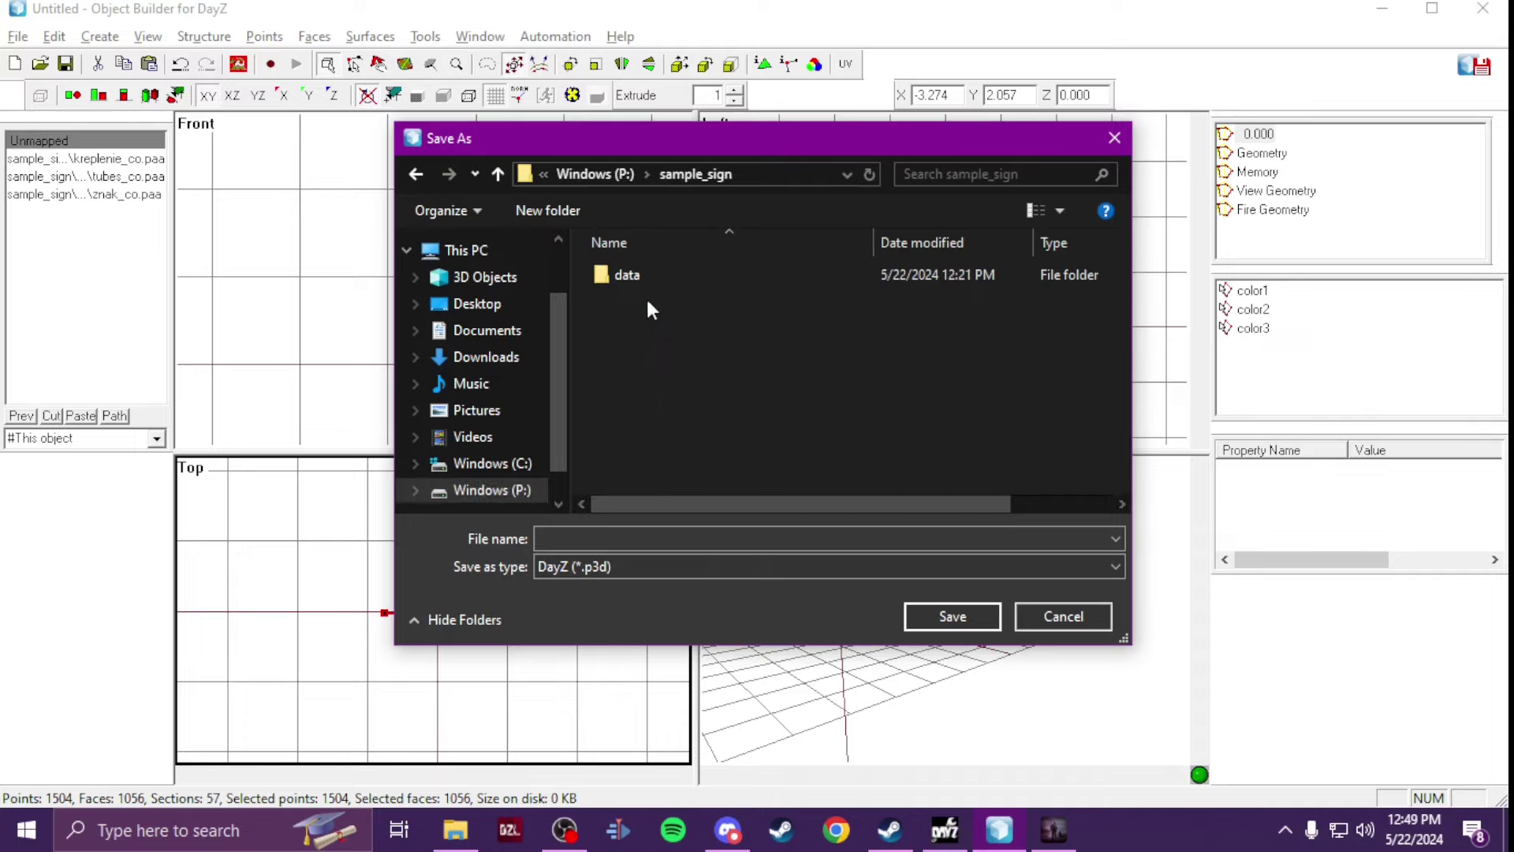
pyautogui.doubleClick(652, 274)
pyautogui.click(646, 536)
pyautogui.write('sample_sign')
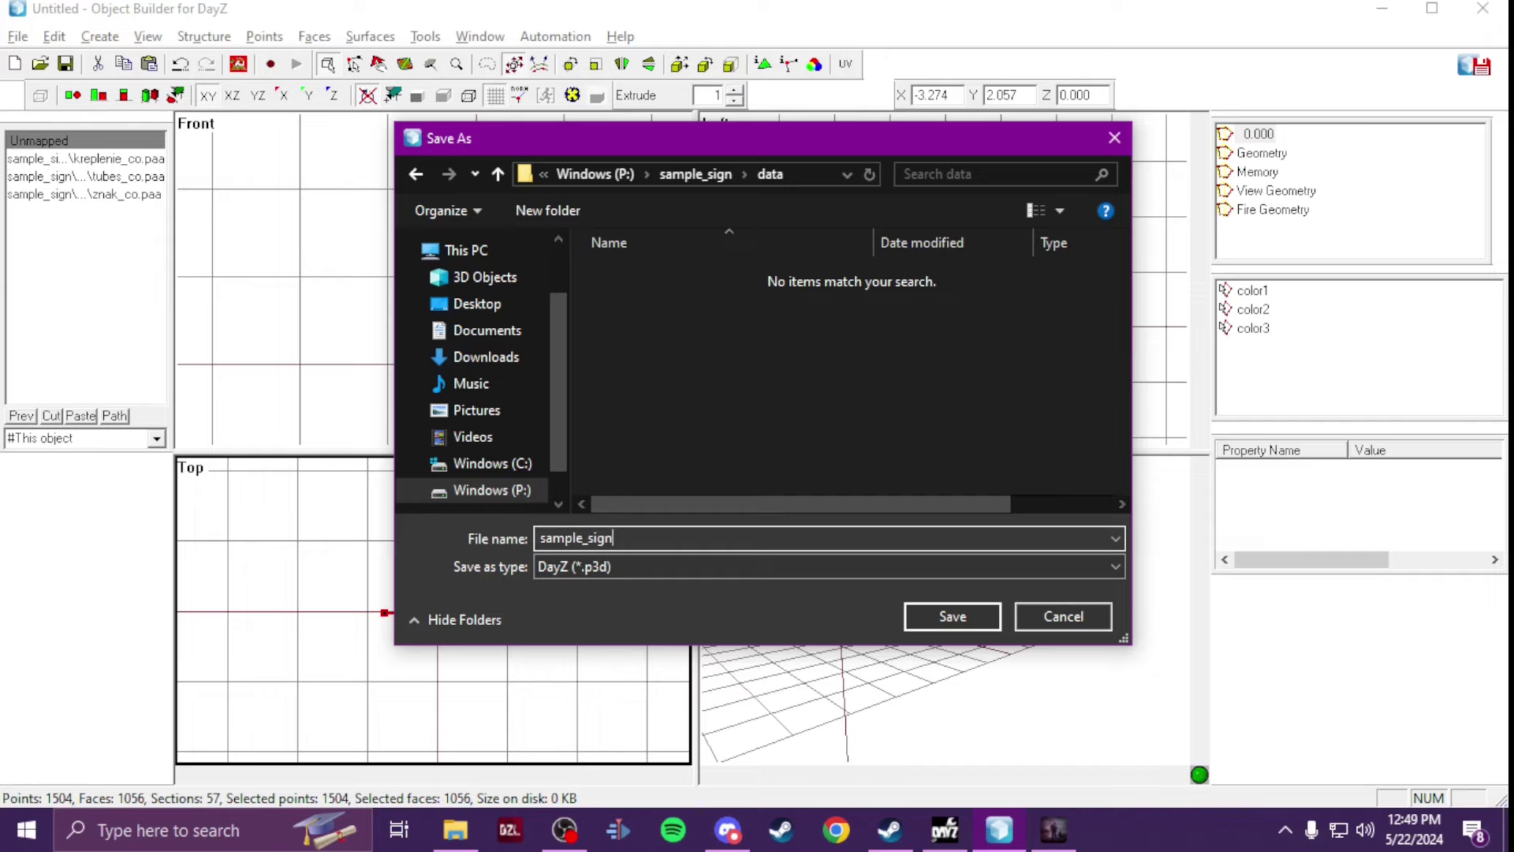
pyautogui.press('Return')
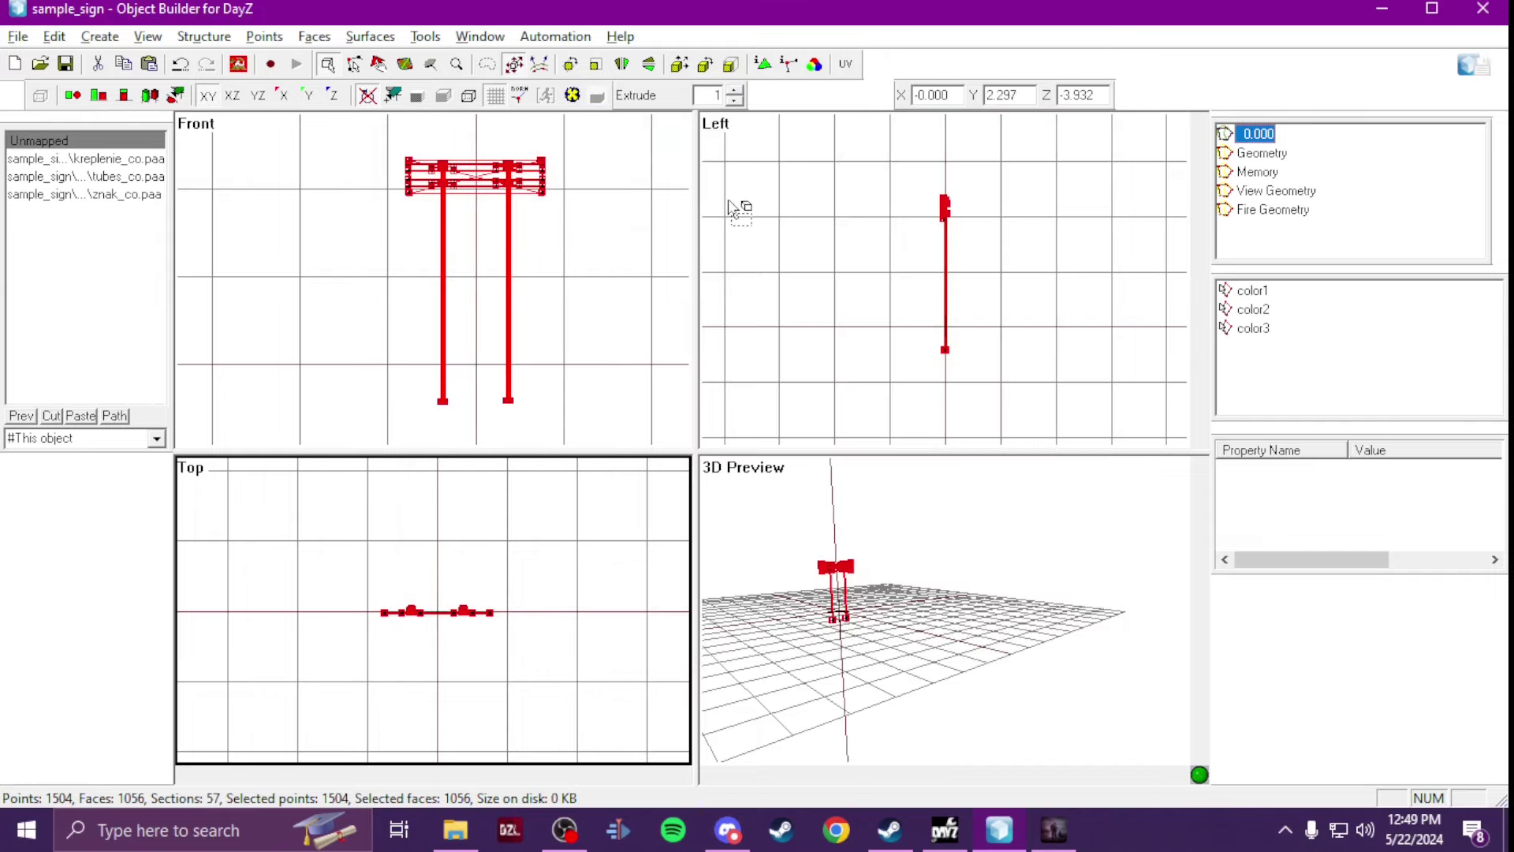
# Step: Close Object Builder and DayZ Tools, and launch Eliteness from the Mikero tools
pyautogui.click(1501, 10)
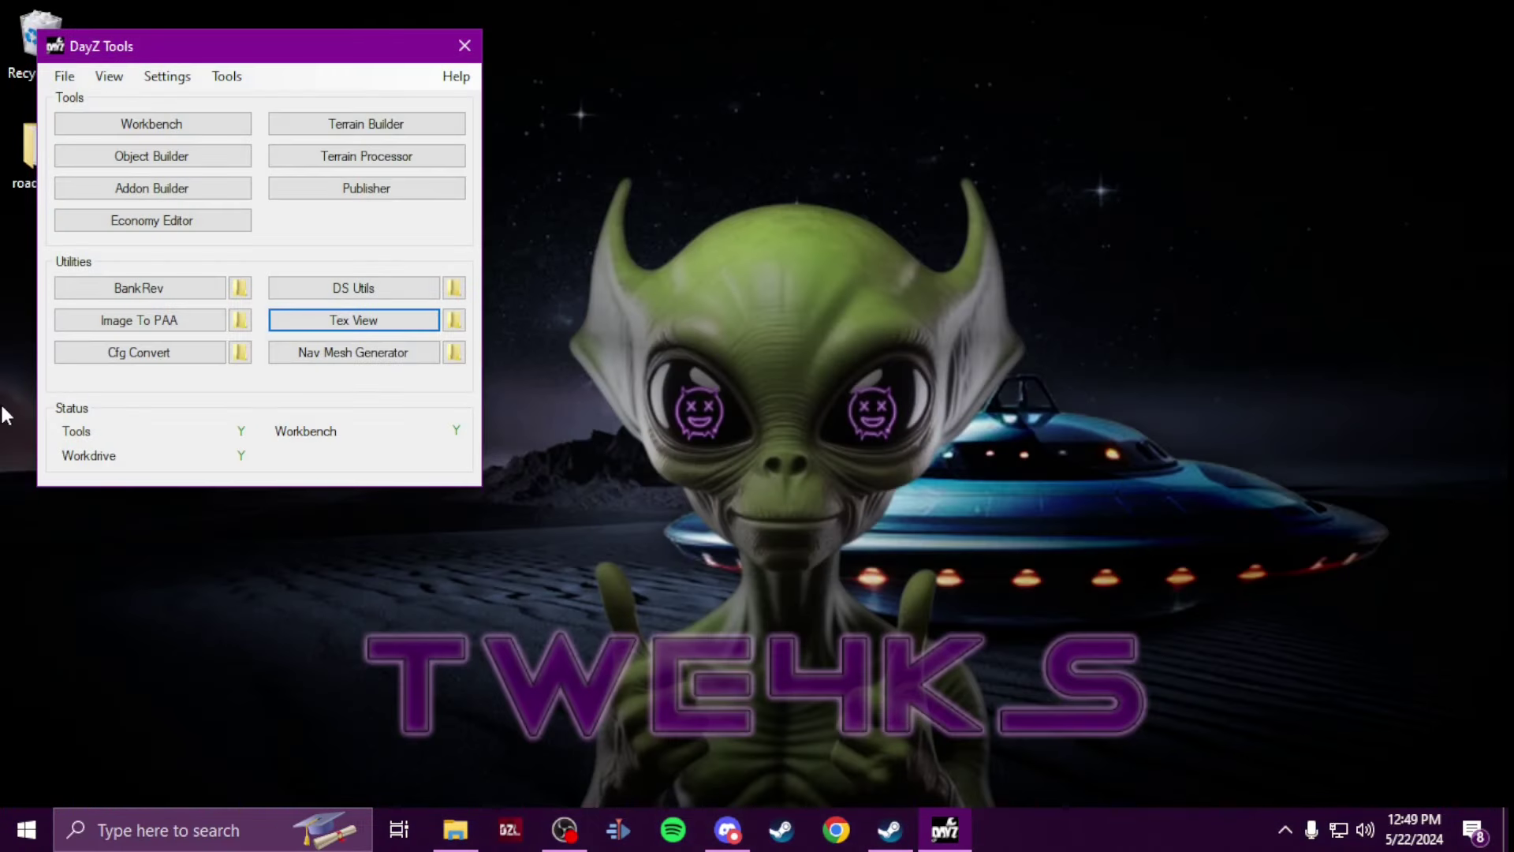
pyautogui.click(459, 47)
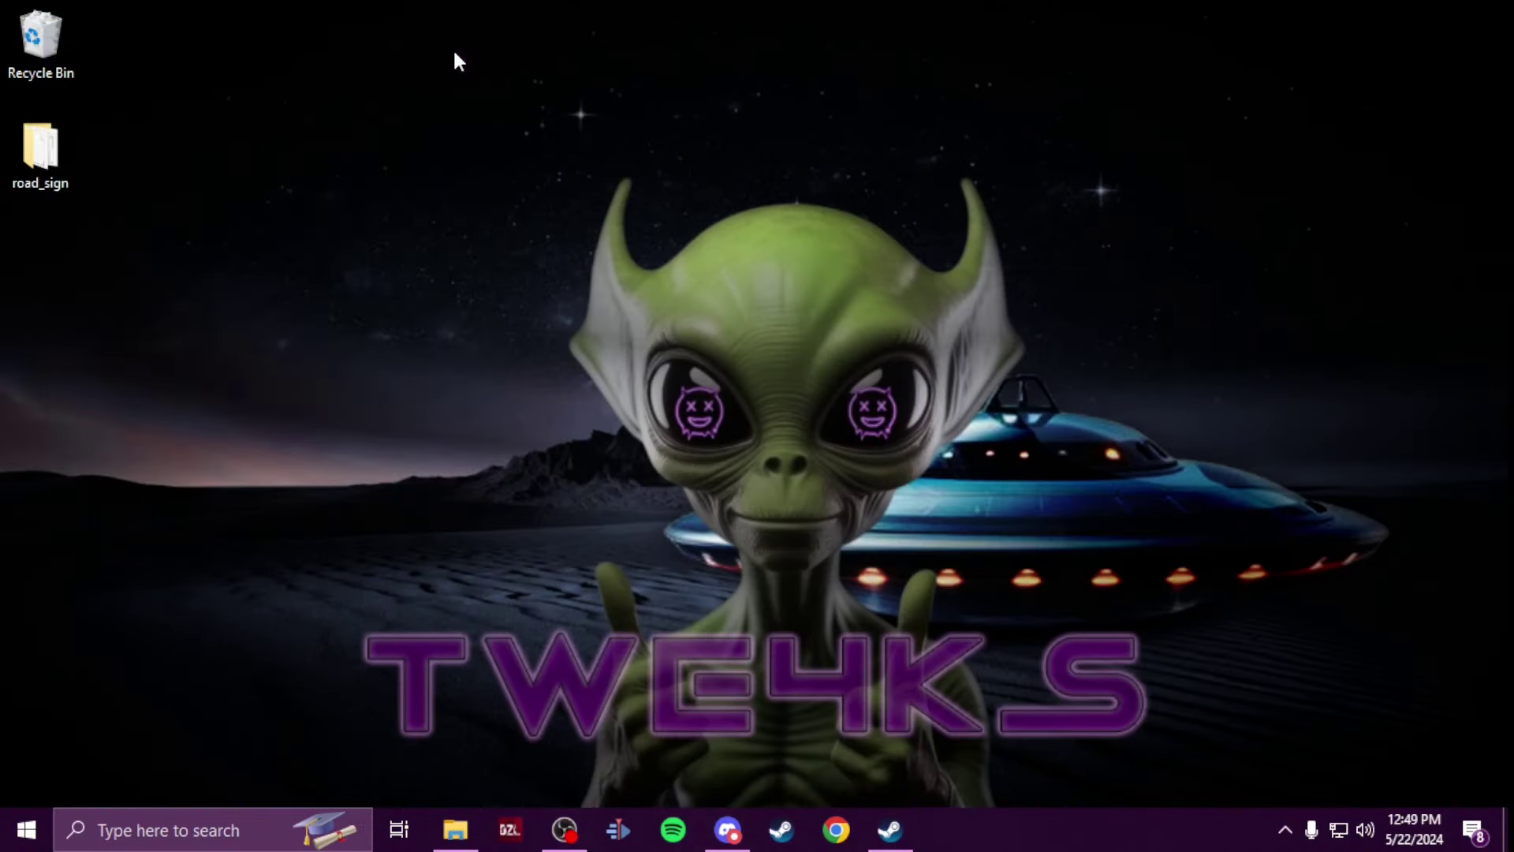
pyautogui.click(26, 830)
pyautogui.scroll(-15, 150, 519)
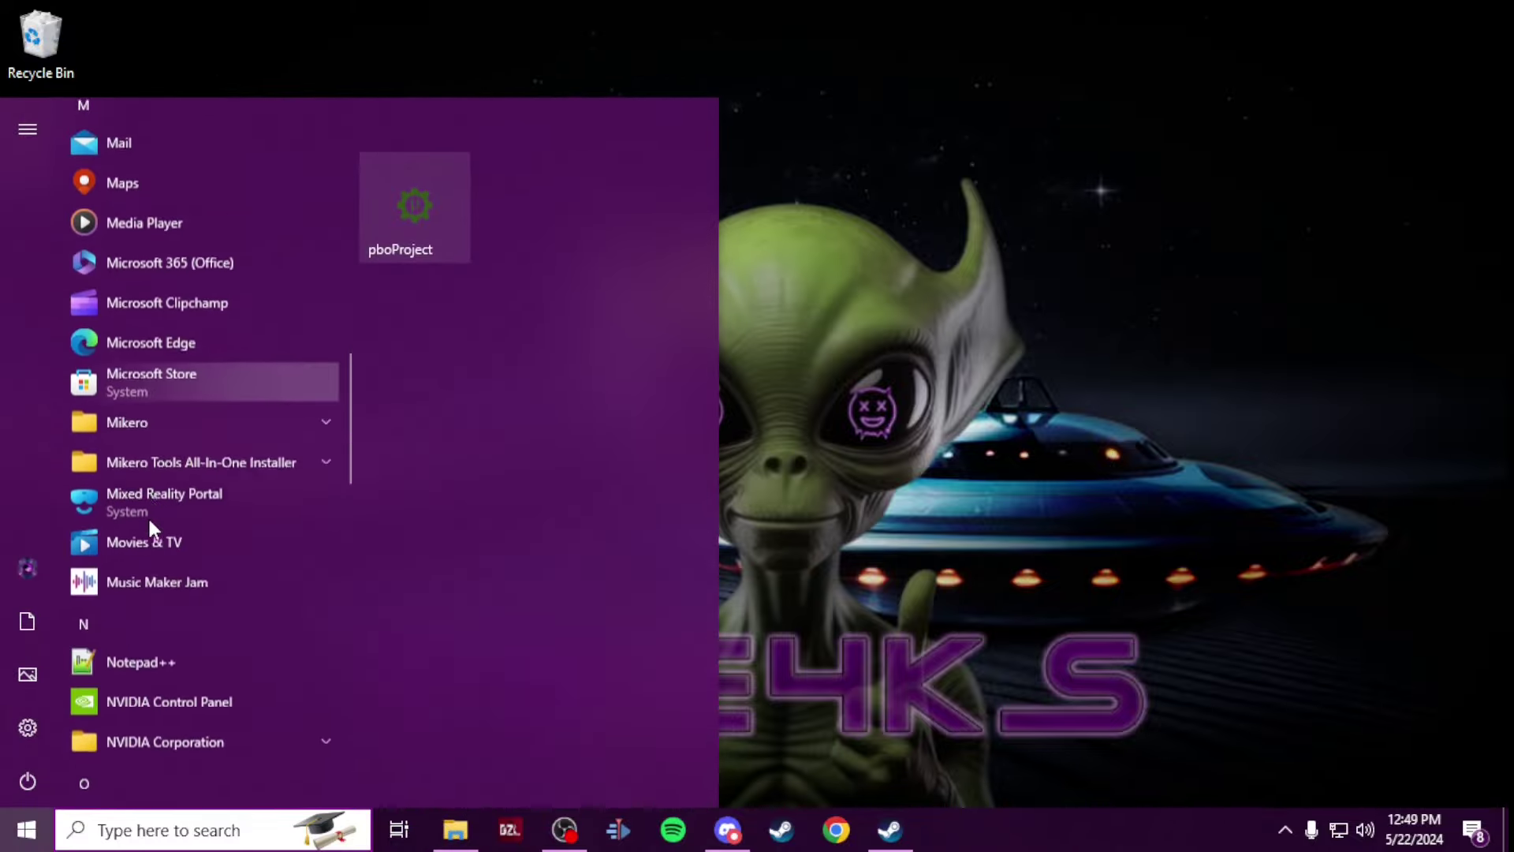
pyautogui.click(179, 418)
pyautogui.scroll(-8, 207, 452)
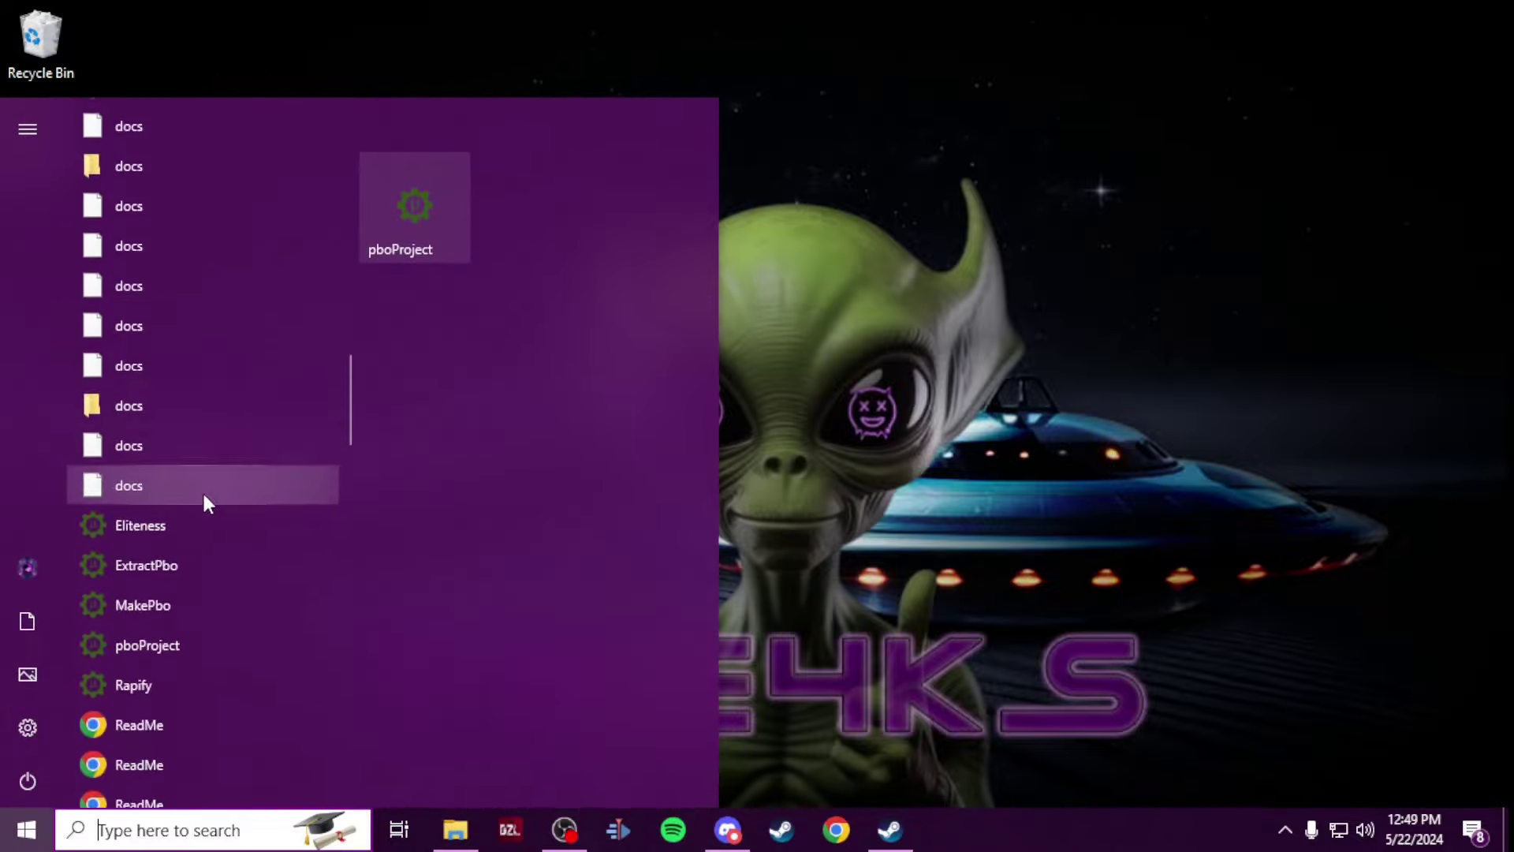
pyautogui.click(187, 536)
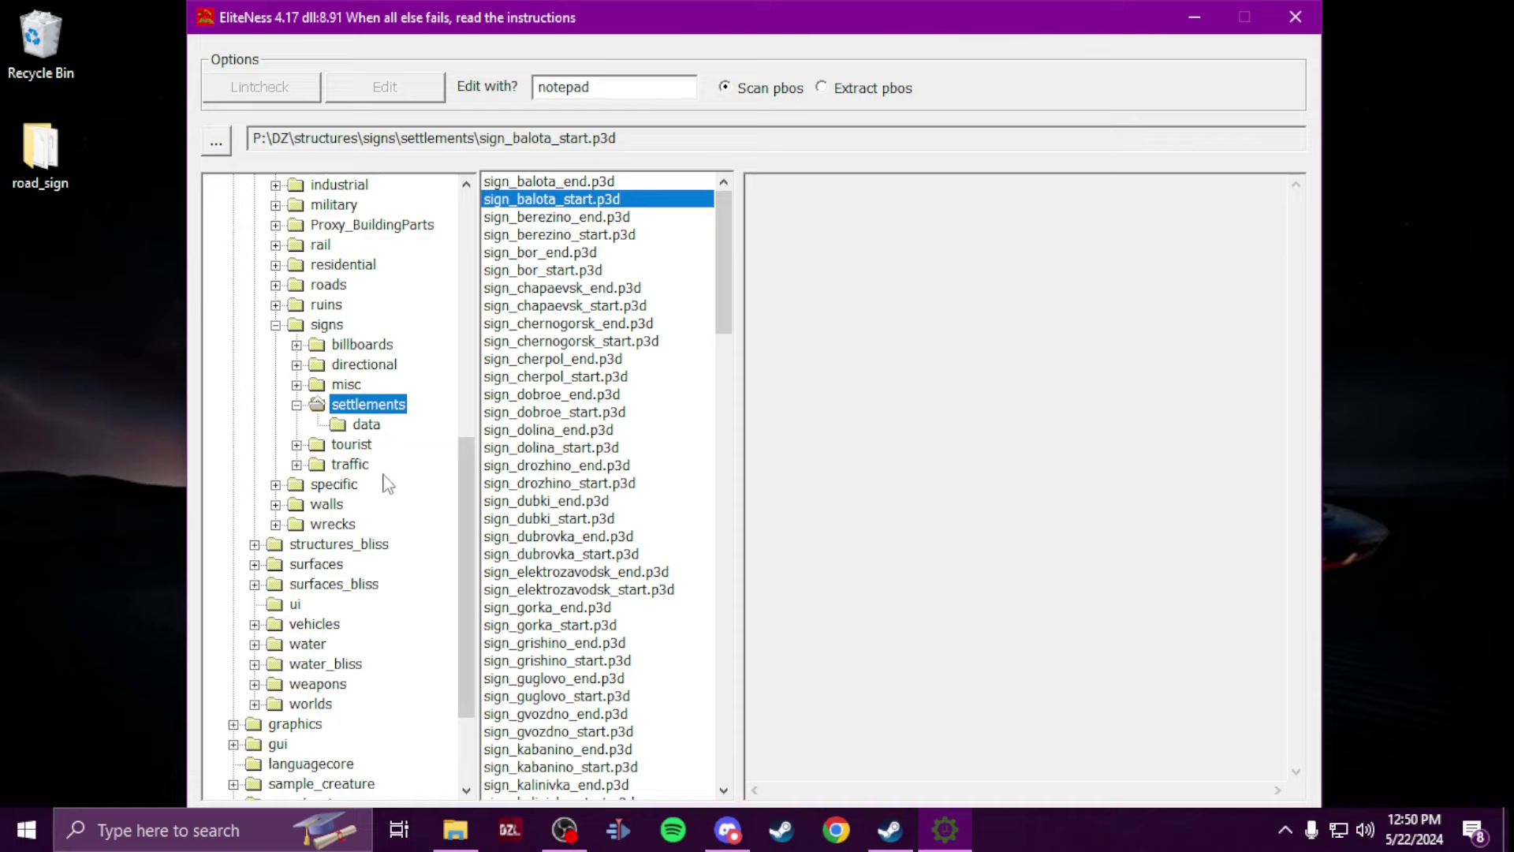
# Step: Expand the gear folder under P:\DZ in the folder tree
pyautogui.scroll(5, 387, 484)
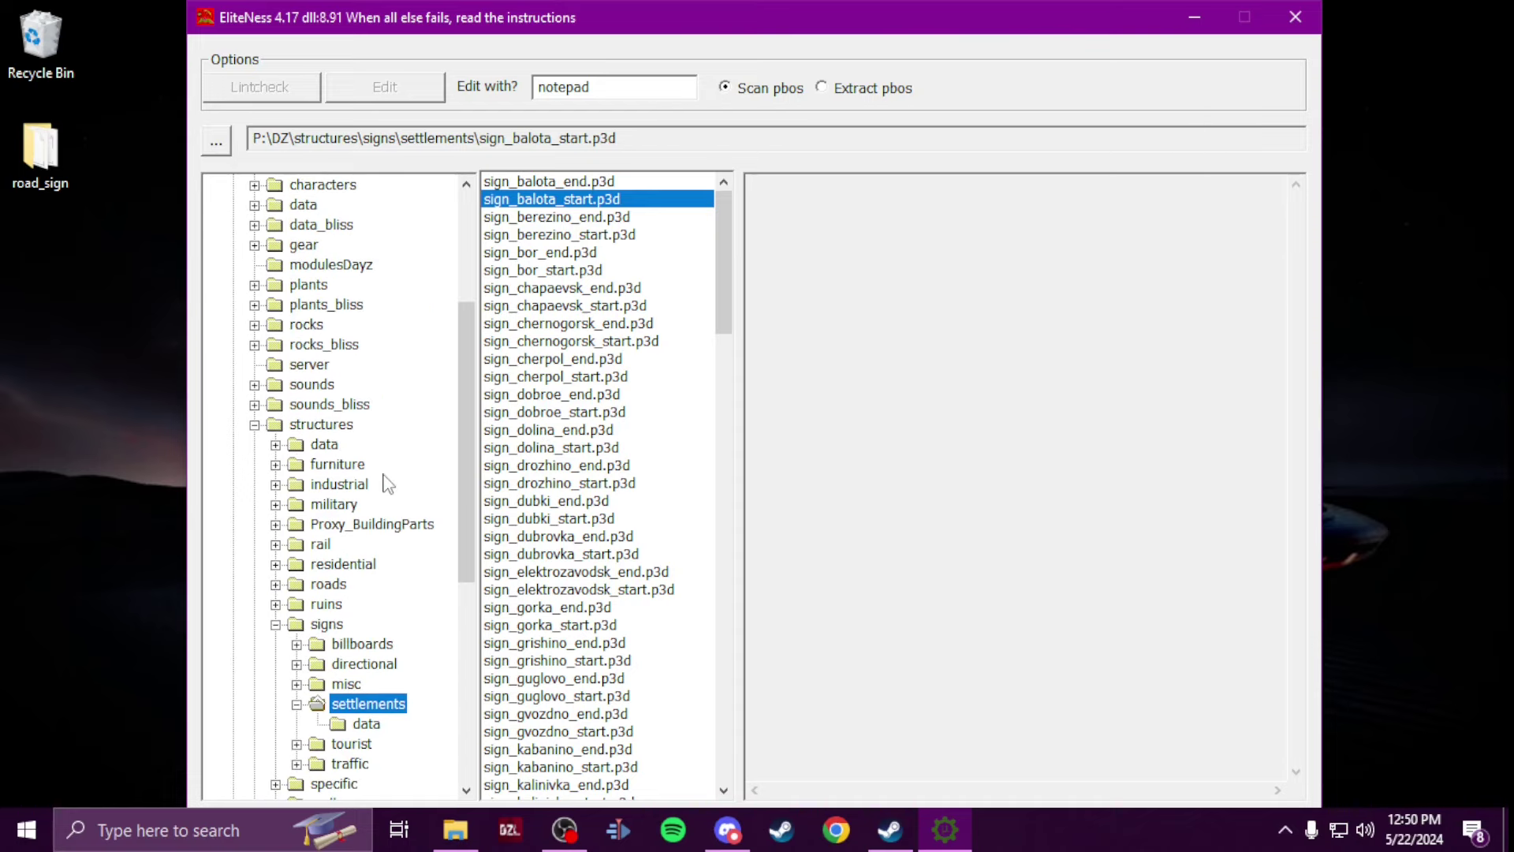
pyautogui.scroll(1, 351, 355)
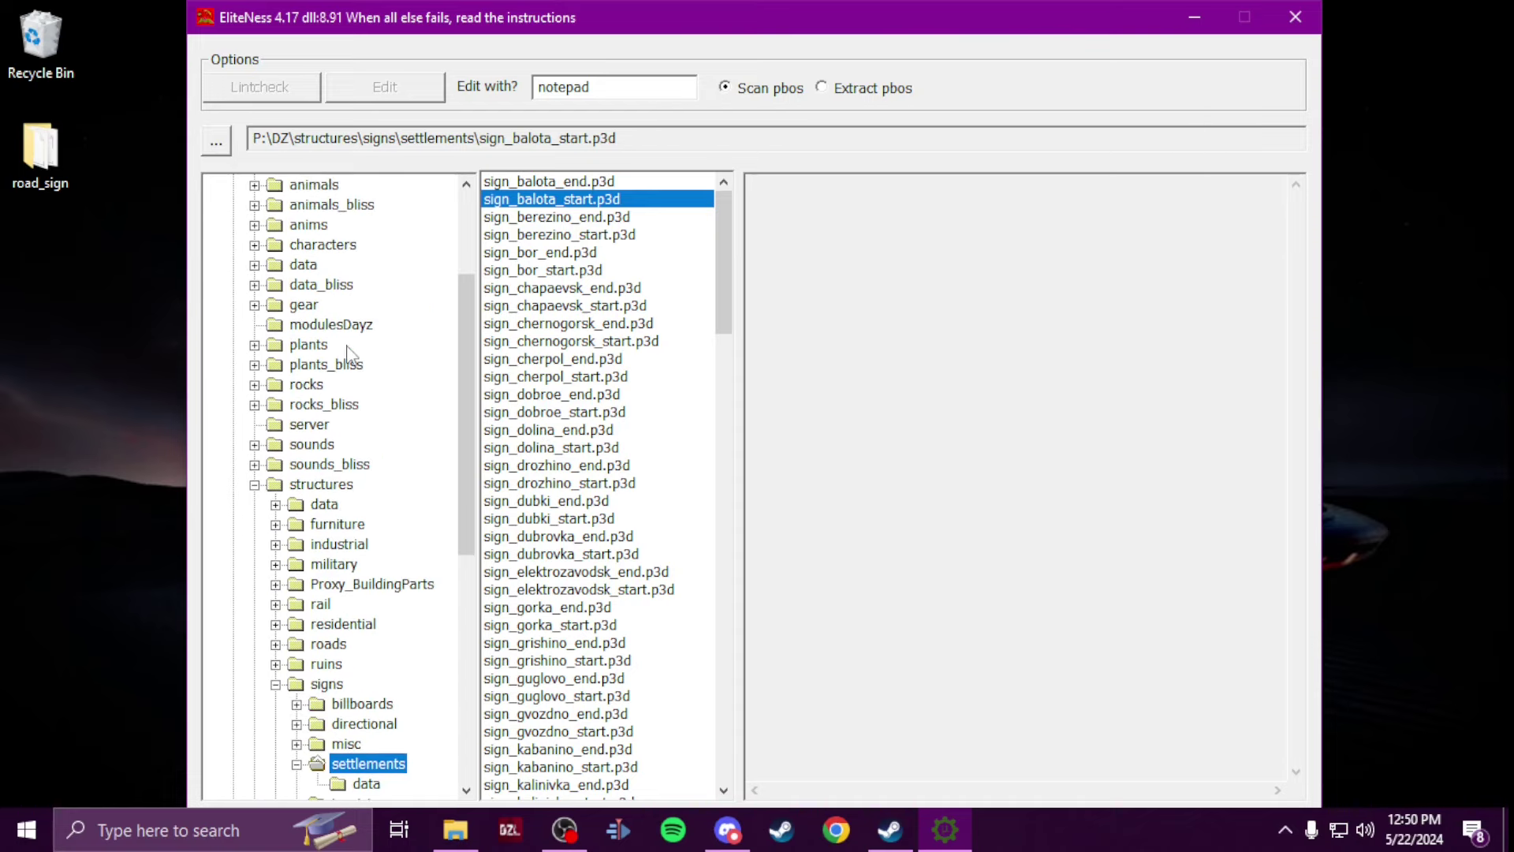
pyautogui.click(254, 305)
pyautogui.scroll(-2, 351, 441)
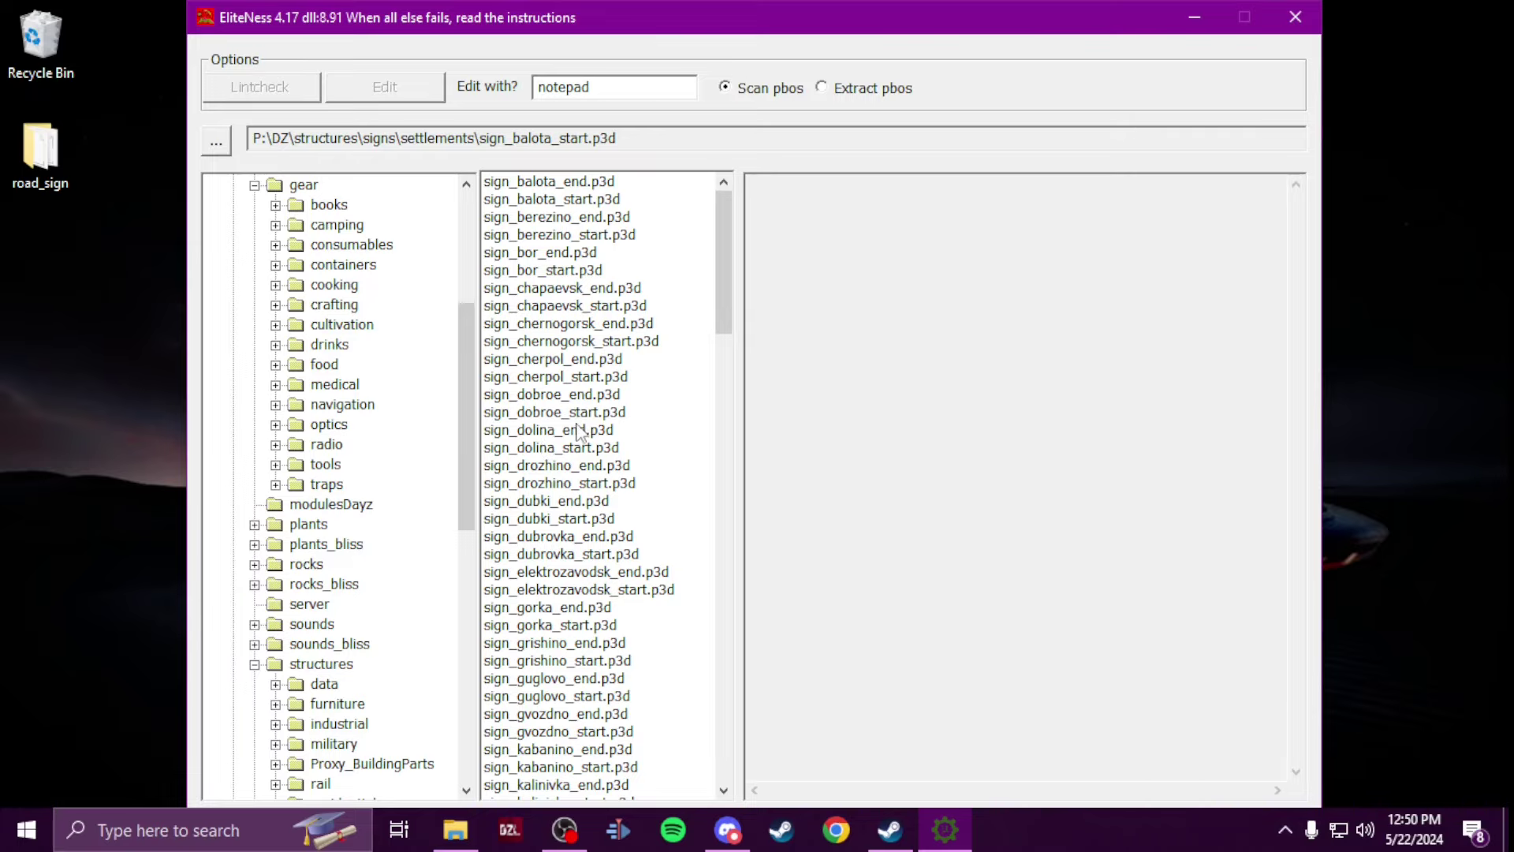
# Step: Open sign_cherpol_start.p3d from the settlements signs, read through its extracted material code and close it
pyautogui.doubleClick(585, 377)
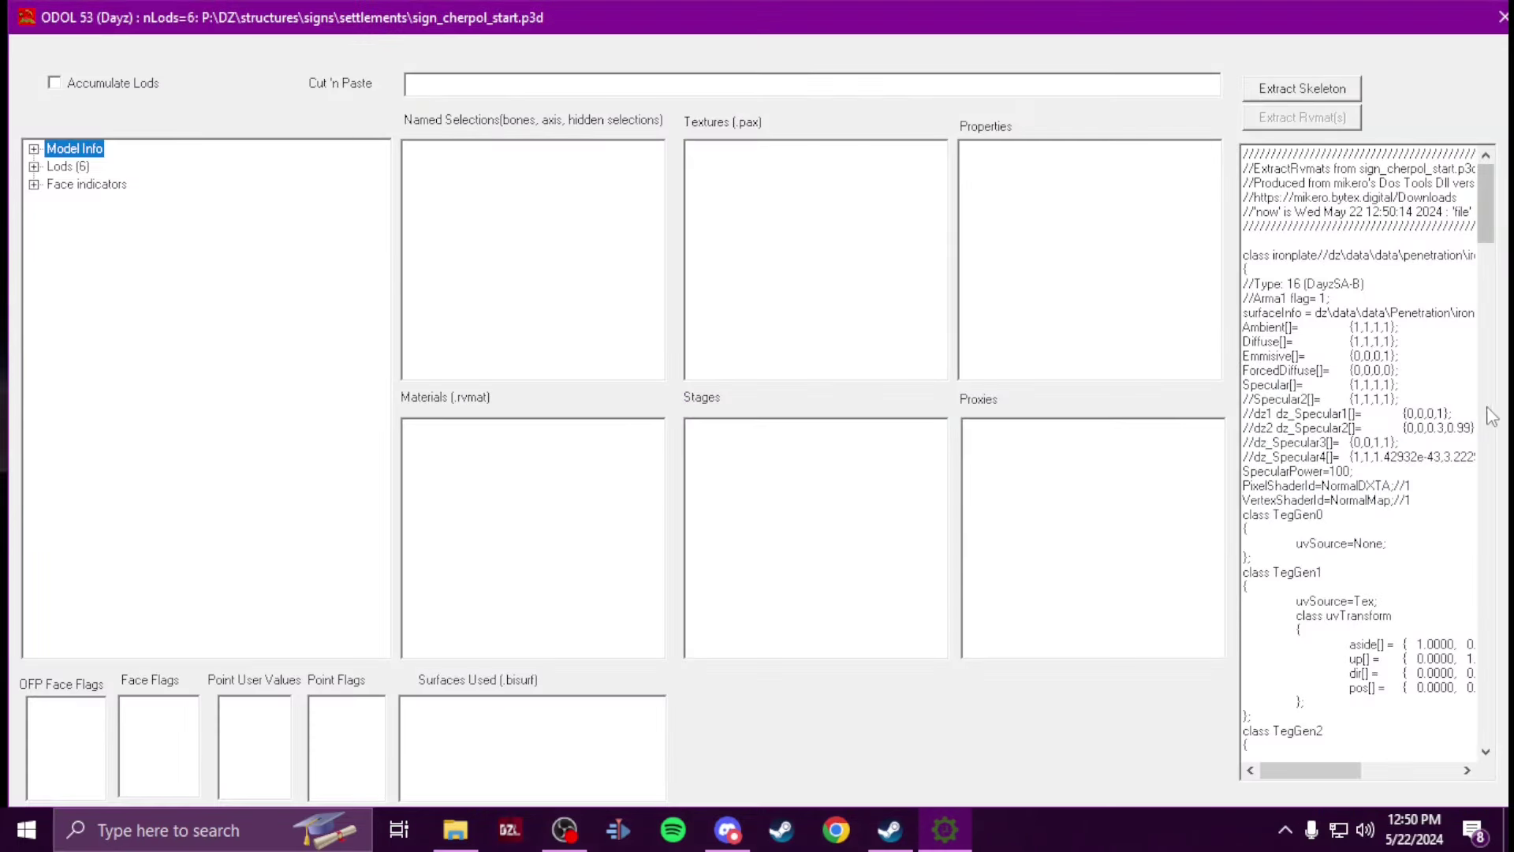
pyautogui.scroll(-20, 1466, 413)
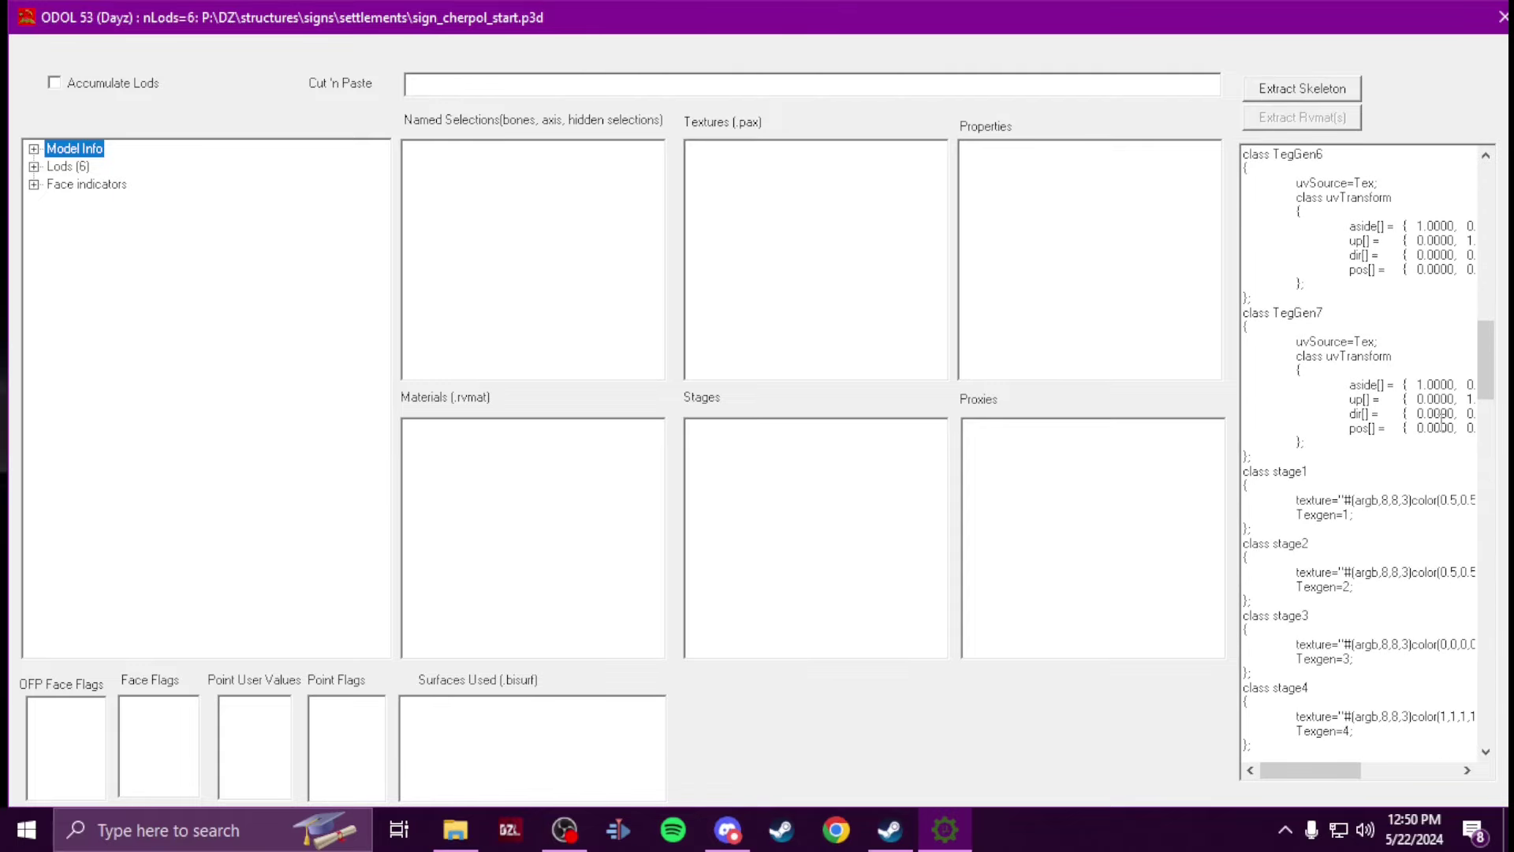
pyautogui.scroll(-5, 1442, 420)
pyautogui.click(1503, 17)
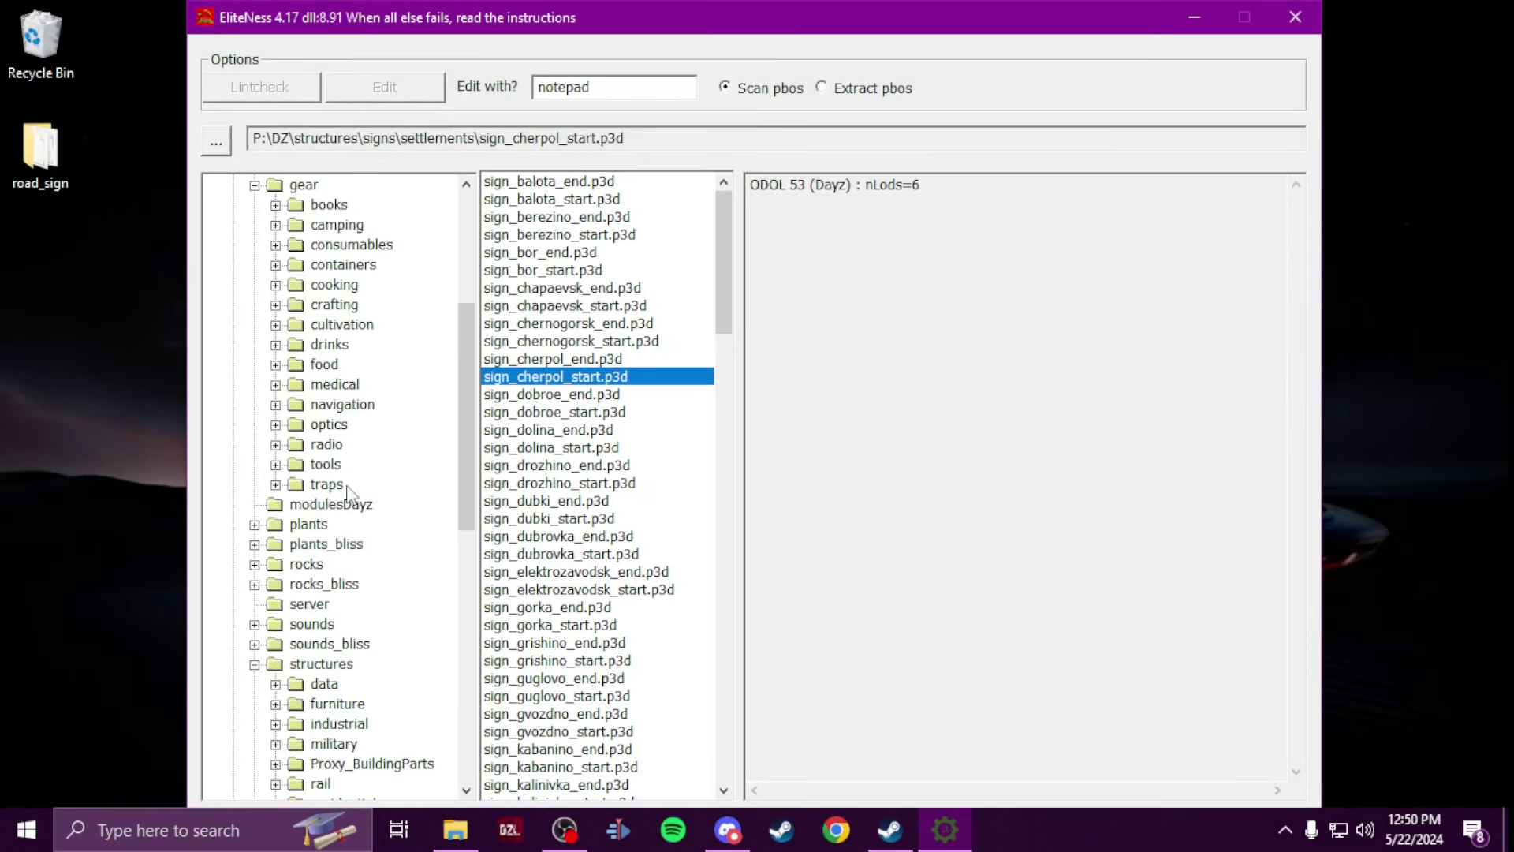
# Step: Open canopener.p3d from gear\tools, extract its skeleton and copy the whole CfgModels class
pyautogui.click(275, 465)
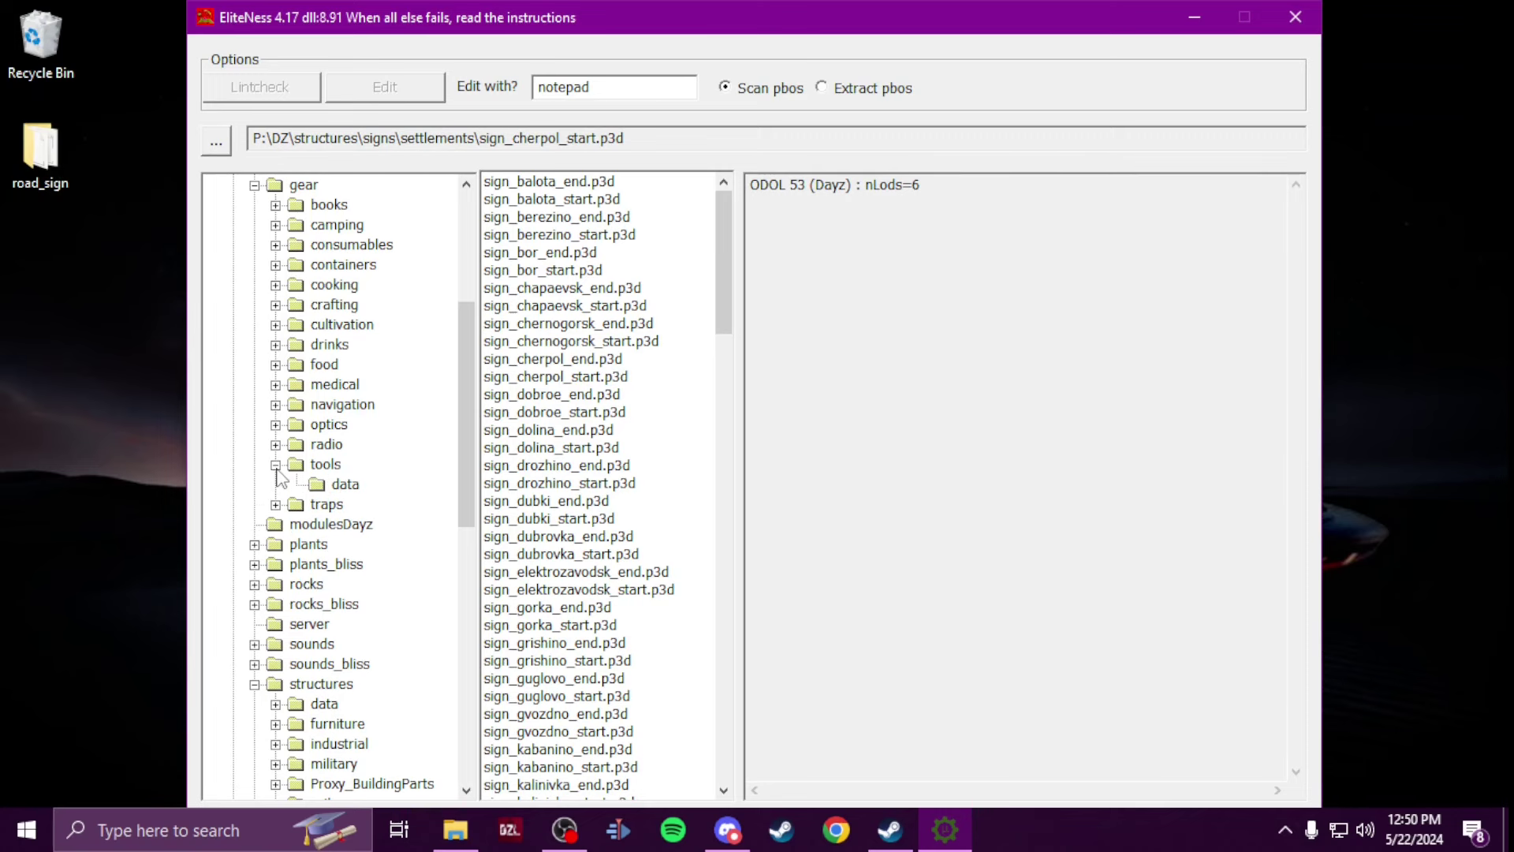
pyautogui.click(334, 467)
pyautogui.click(549, 325)
pyautogui.doubleClick(550, 336)
pyautogui.moveTo(1334, 480); pyautogui.dragTo(1183, 258)
pyautogui.hotkey('ctrl', 'c')
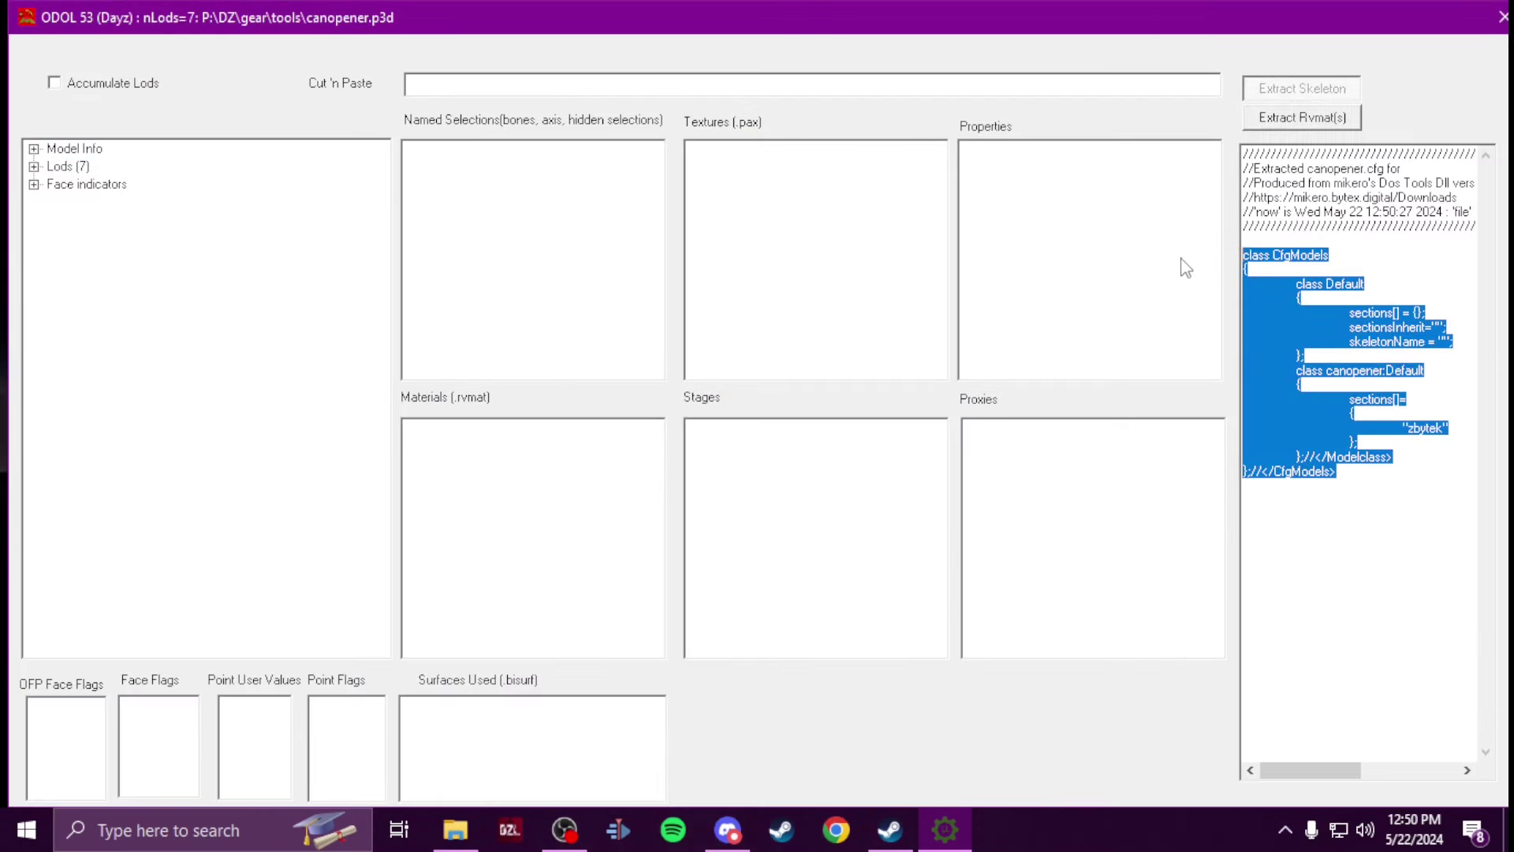
# Step: Switch to Notepad++ and paste the copied CfgModels code into a new file
pyautogui.click(174, 830)
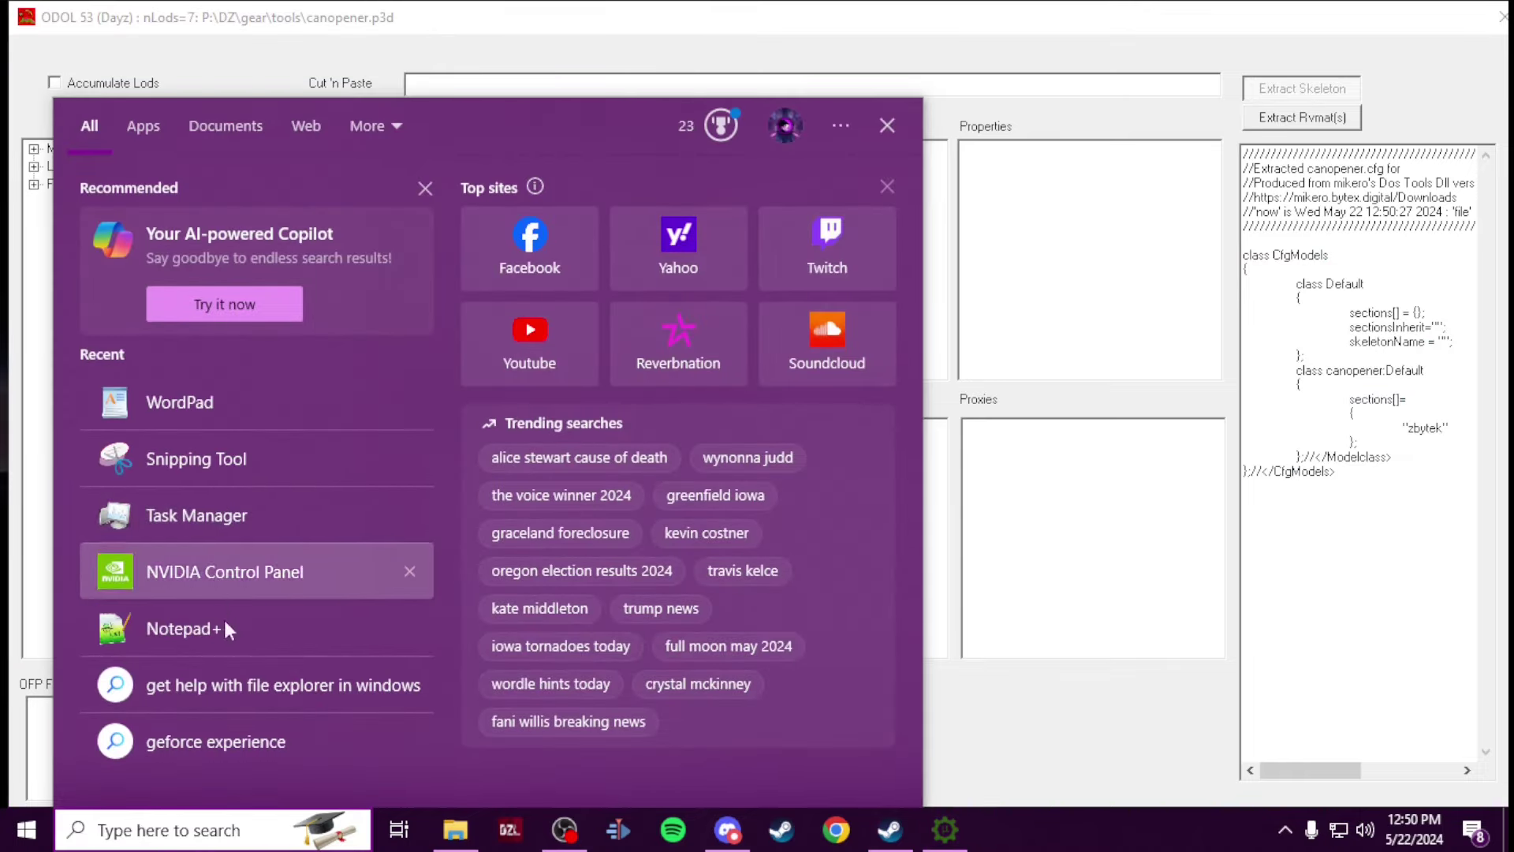
pyautogui.click(227, 627)
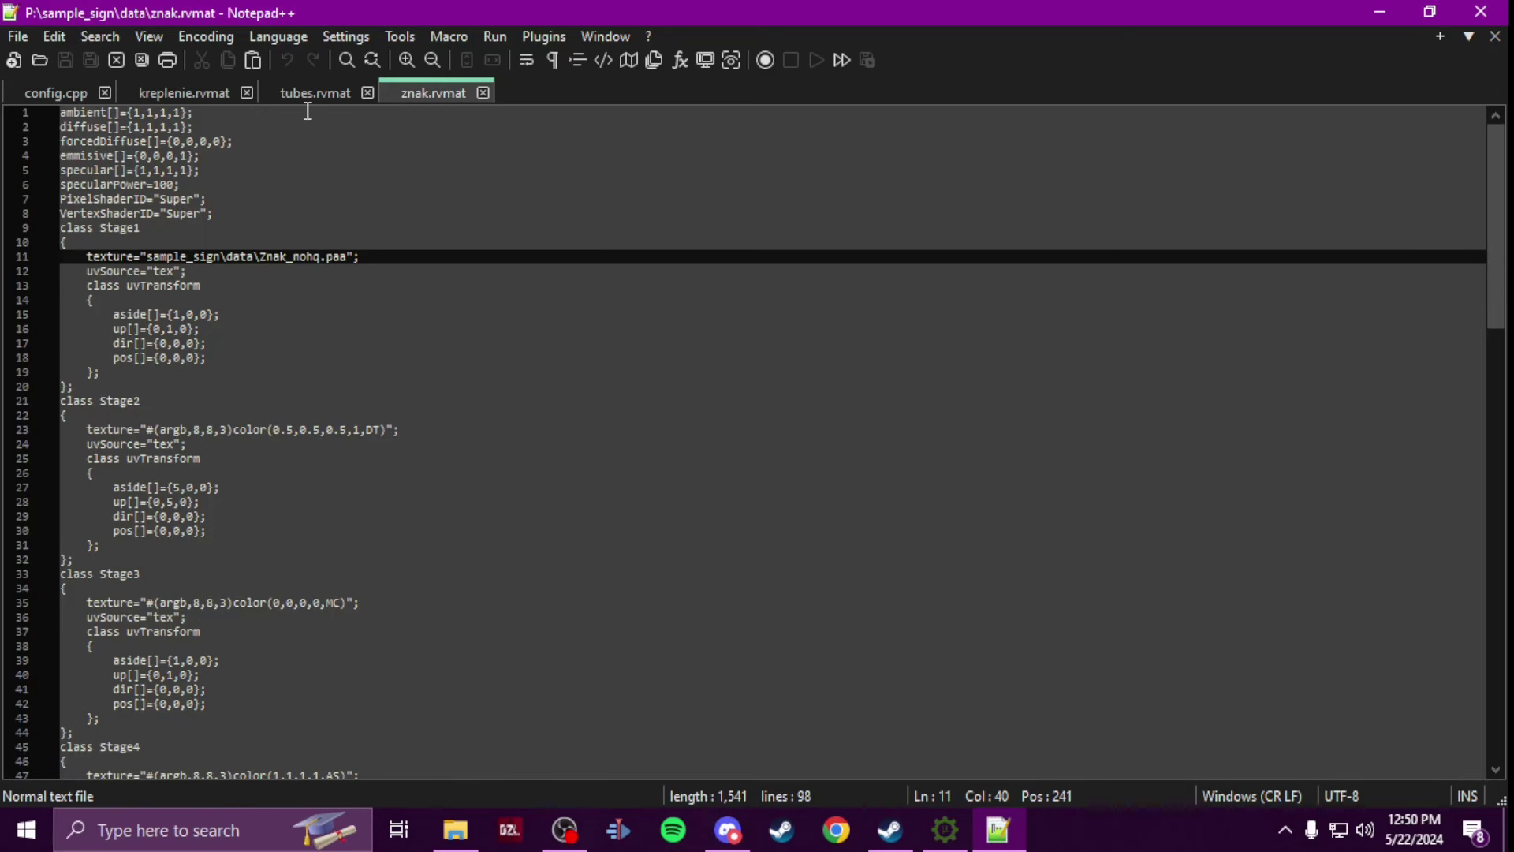
pyautogui.click(17, 36)
pyautogui.click(47, 32)
pyautogui.hotkey('ctrl', 'v')
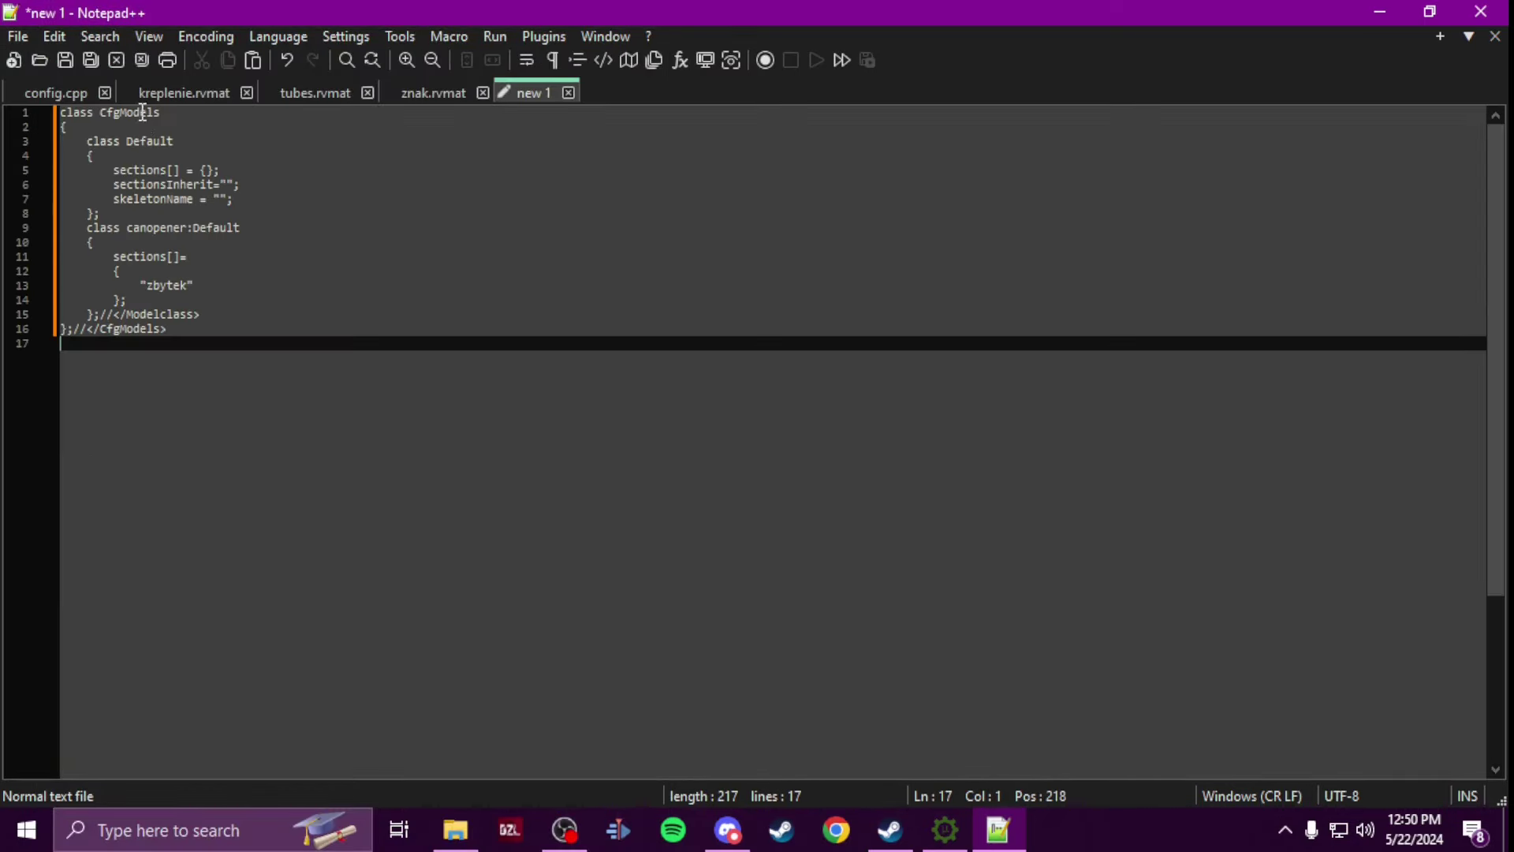
# Step: Delete the CfgModels and Modelclass comments after the closing braces at the end of the code
pyautogui.moveTo(205, 325); pyautogui.dragTo(71, 329)
pyautogui.press('Delete')
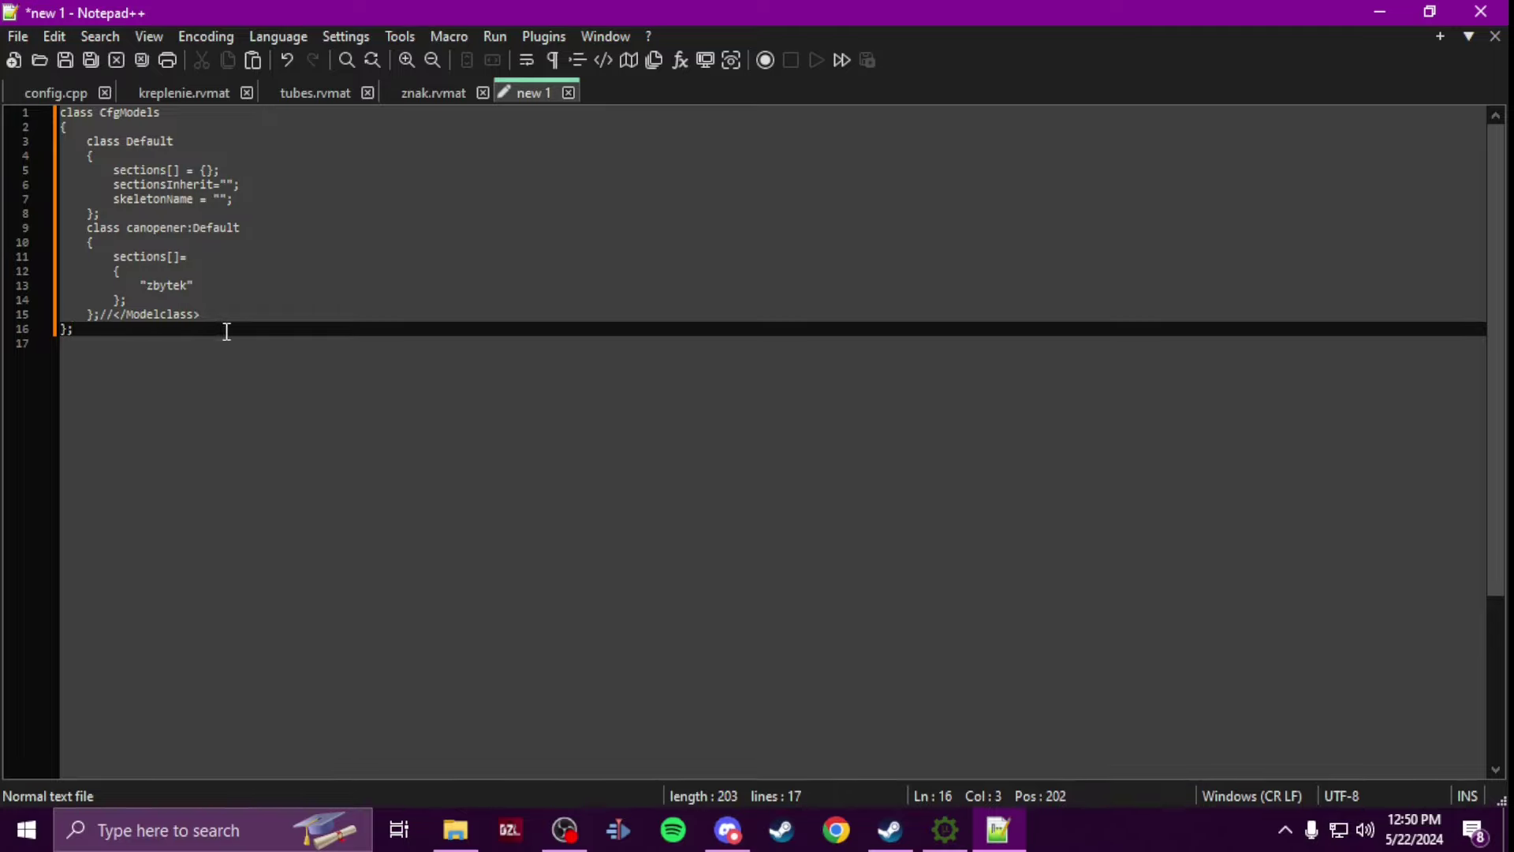
pyautogui.moveTo(202, 314); pyautogui.dragTo(102, 317)
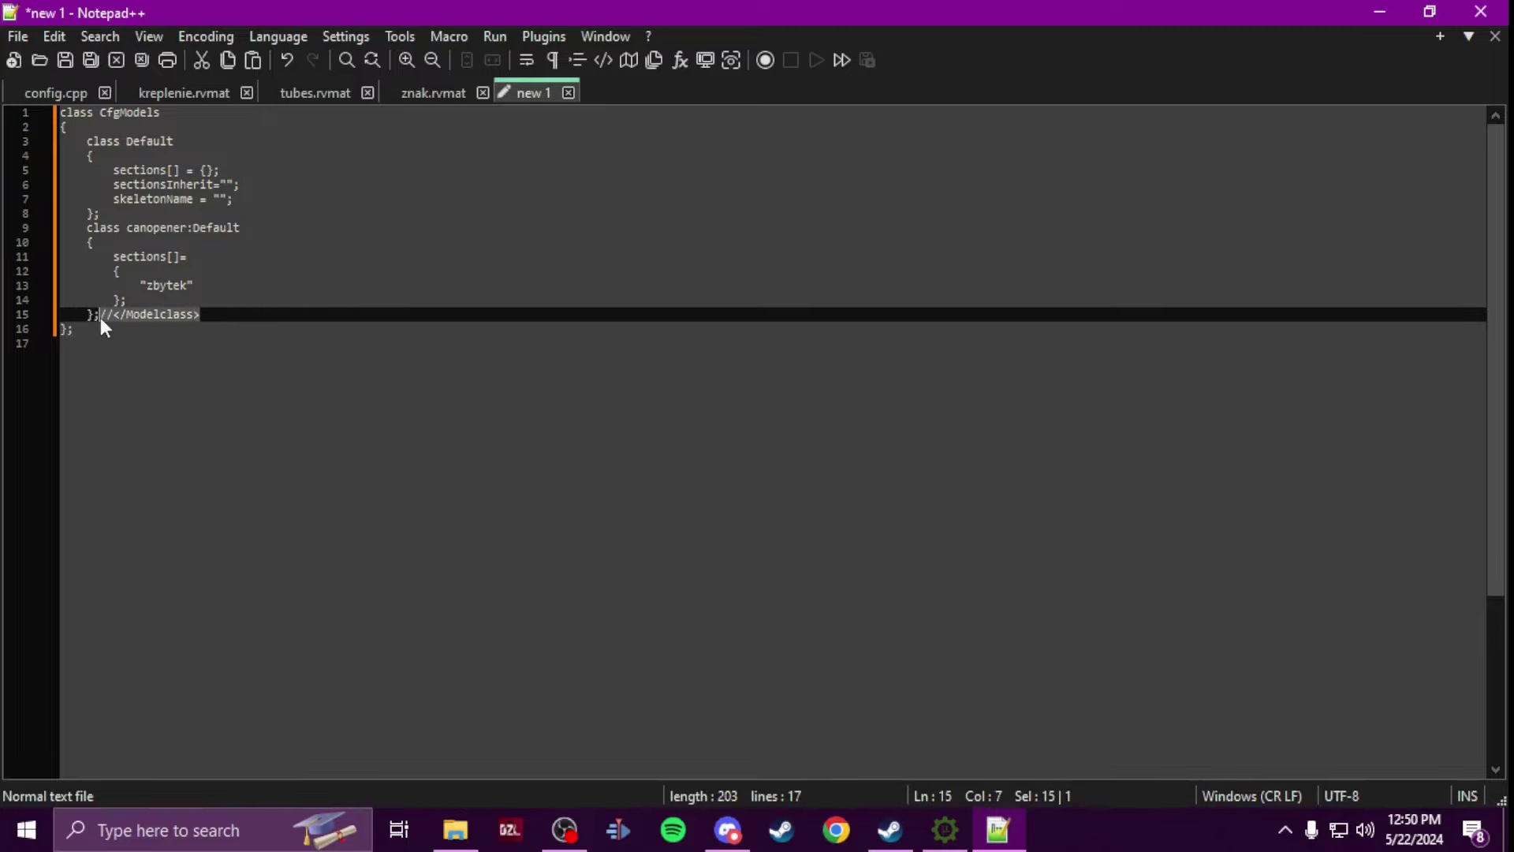
pyautogui.press('Delete')
# Step: Replace the "zbytek" entry in the sections list with "color1", "color2" and "color3" on separate lines
pyautogui.doubleClick(164, 288)
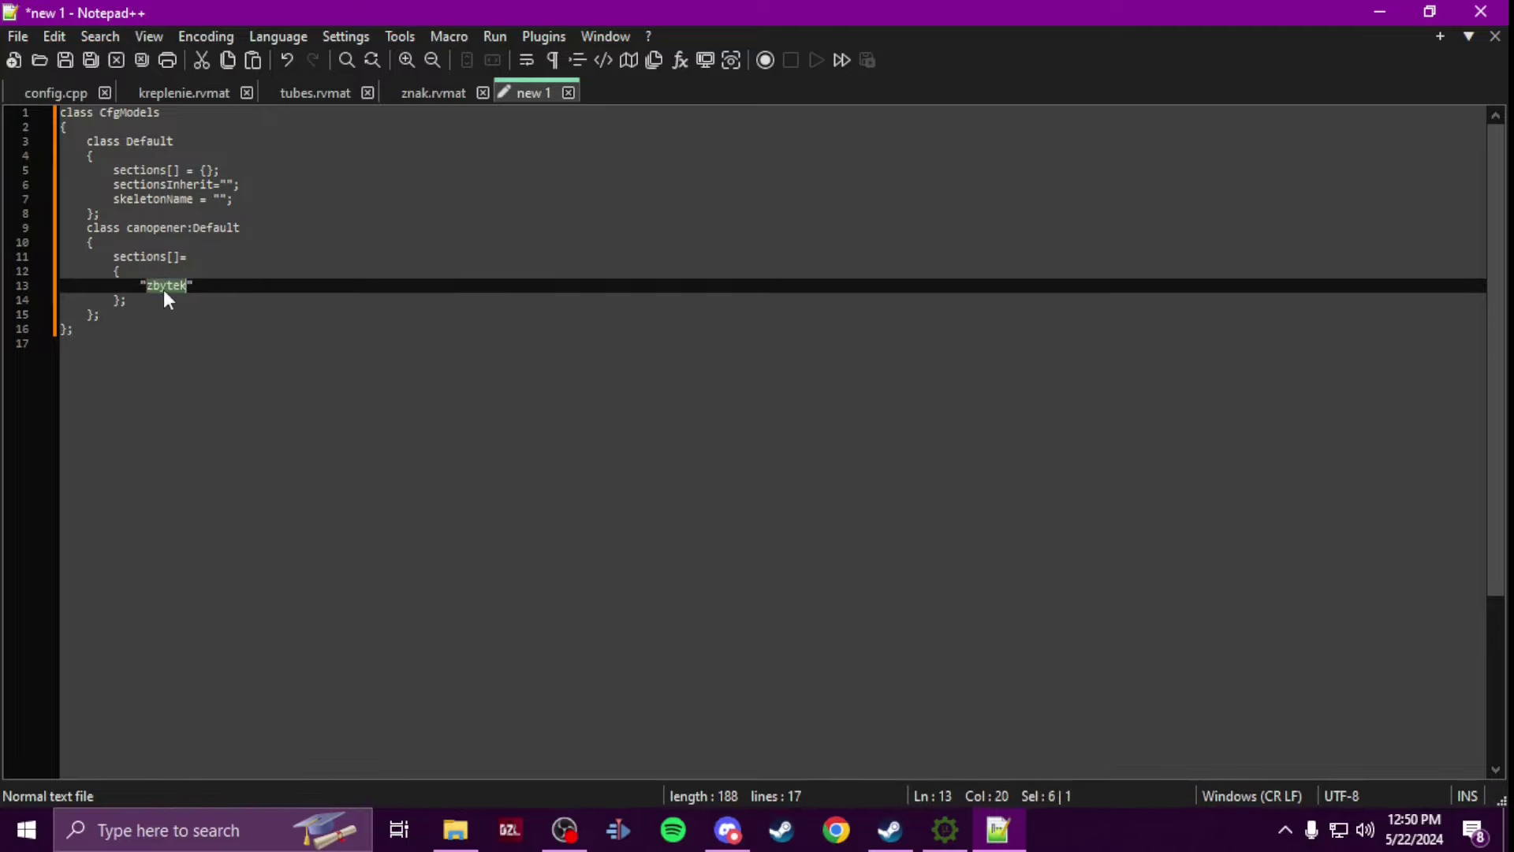
pyautogui.write('cold')
pyautogui.write('r')
pyautogui.write('1",')
pyautogui.press('Return')
pyautogui.write('"color')
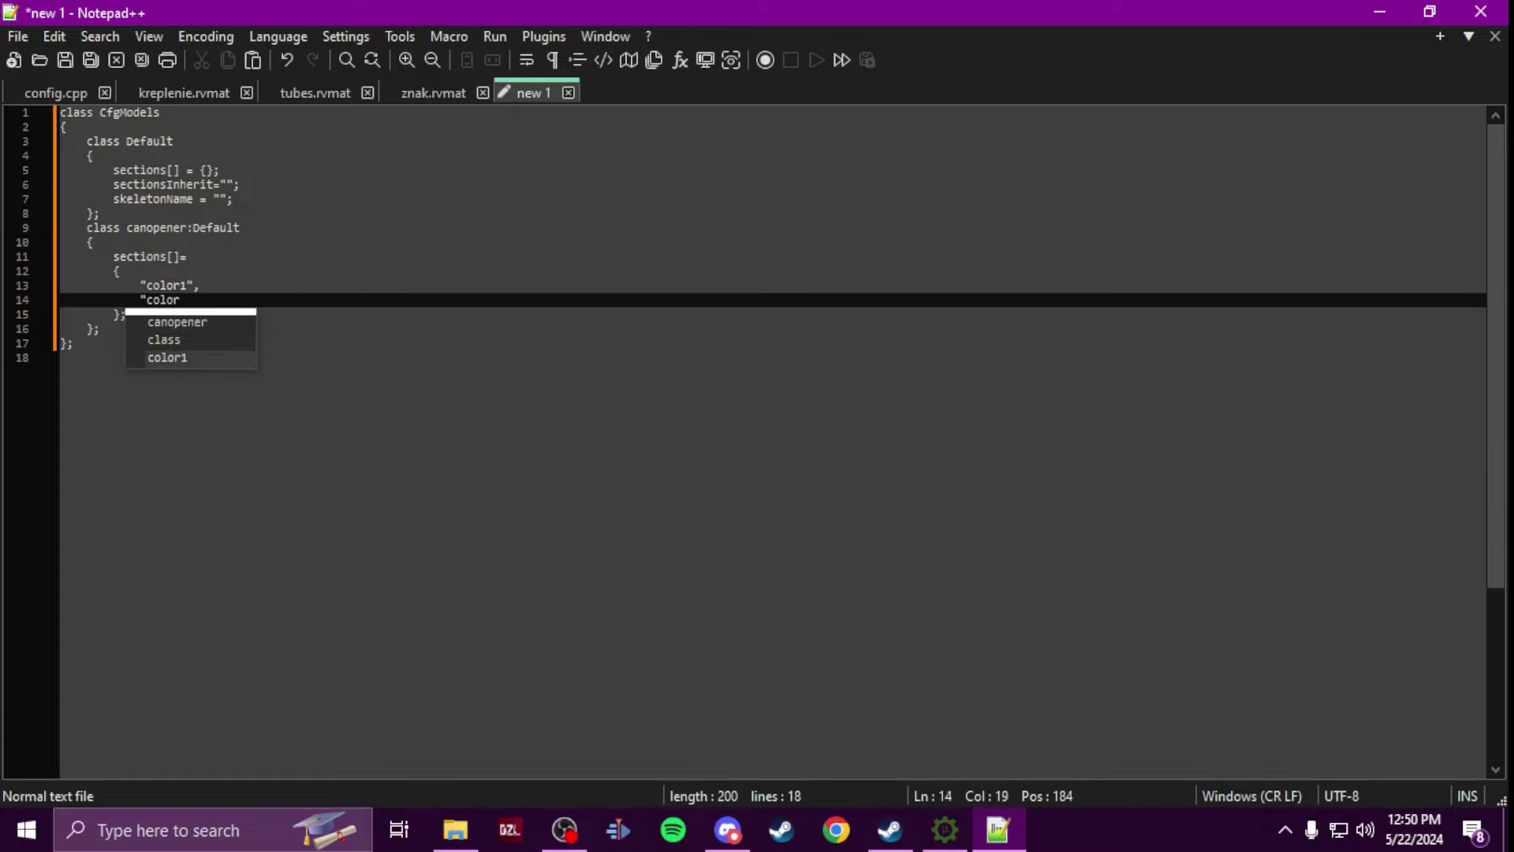
pyautogui.write('2')
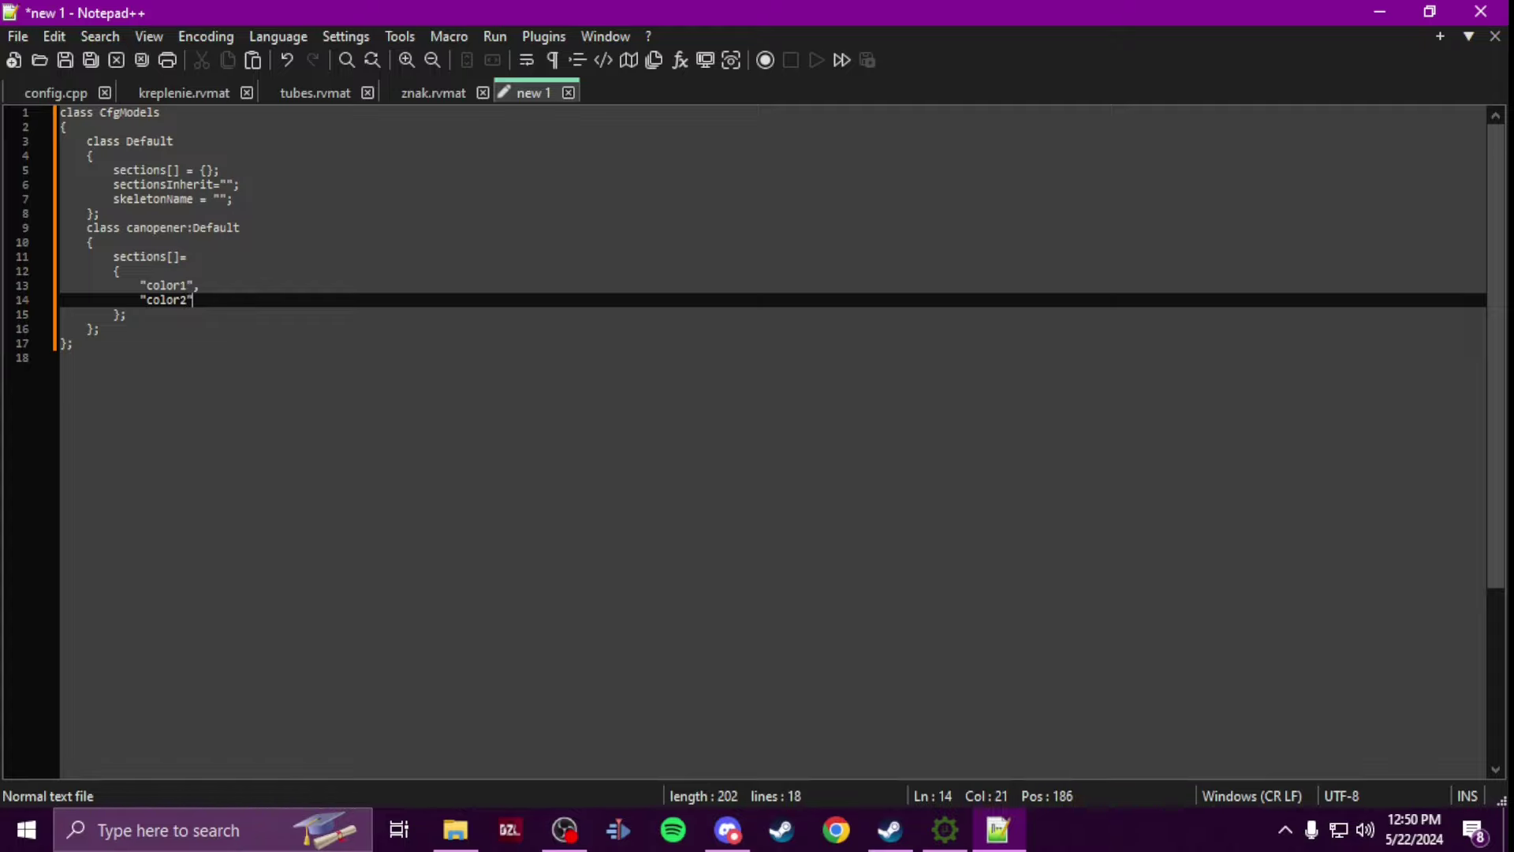
pyautogui.write('",')
pyautogui.press('Return')
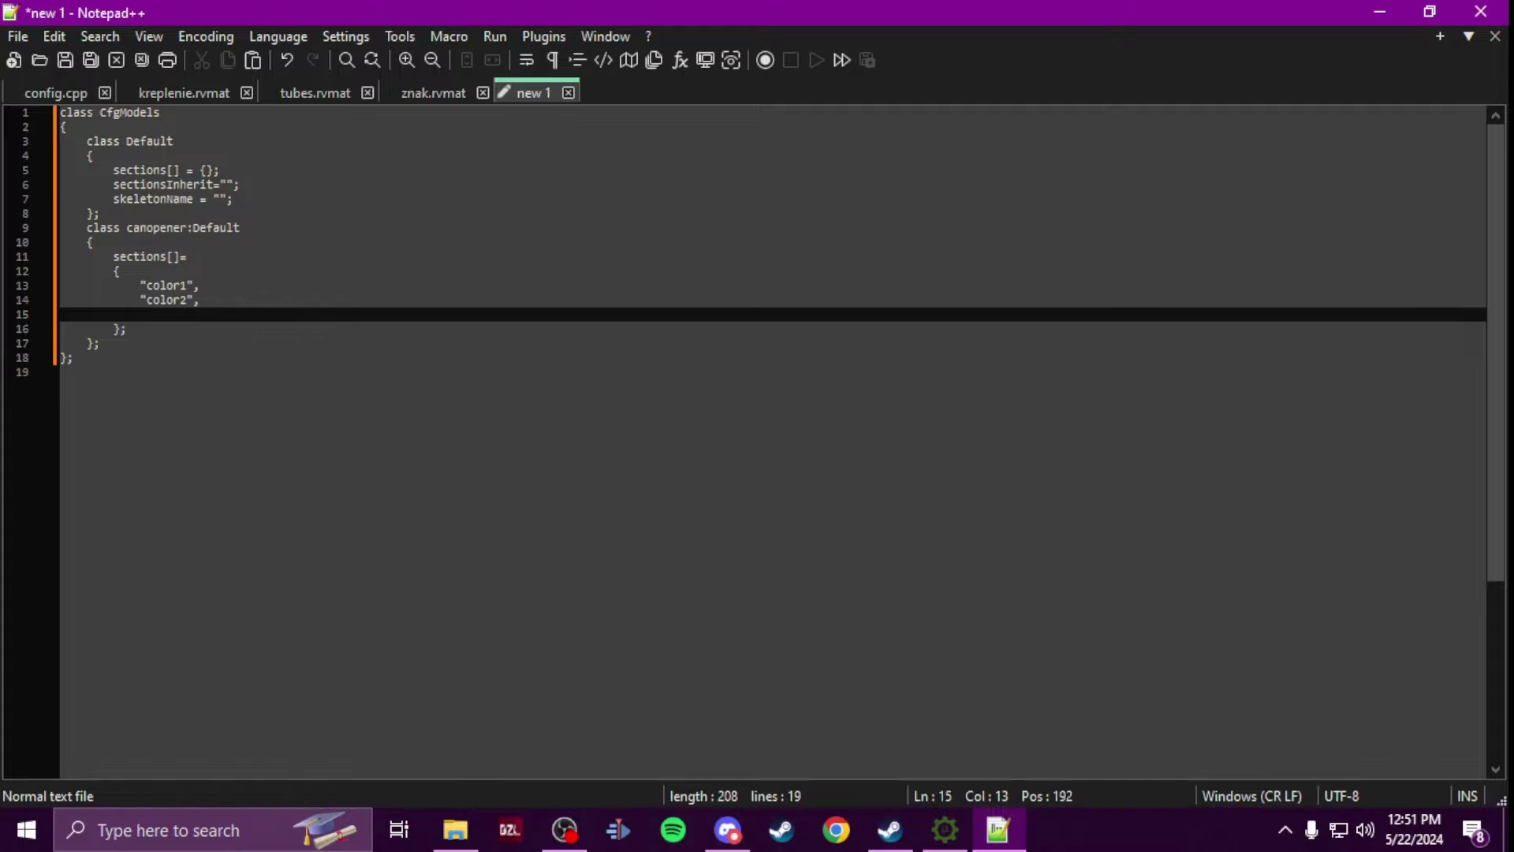
pyautogui.write('"color')
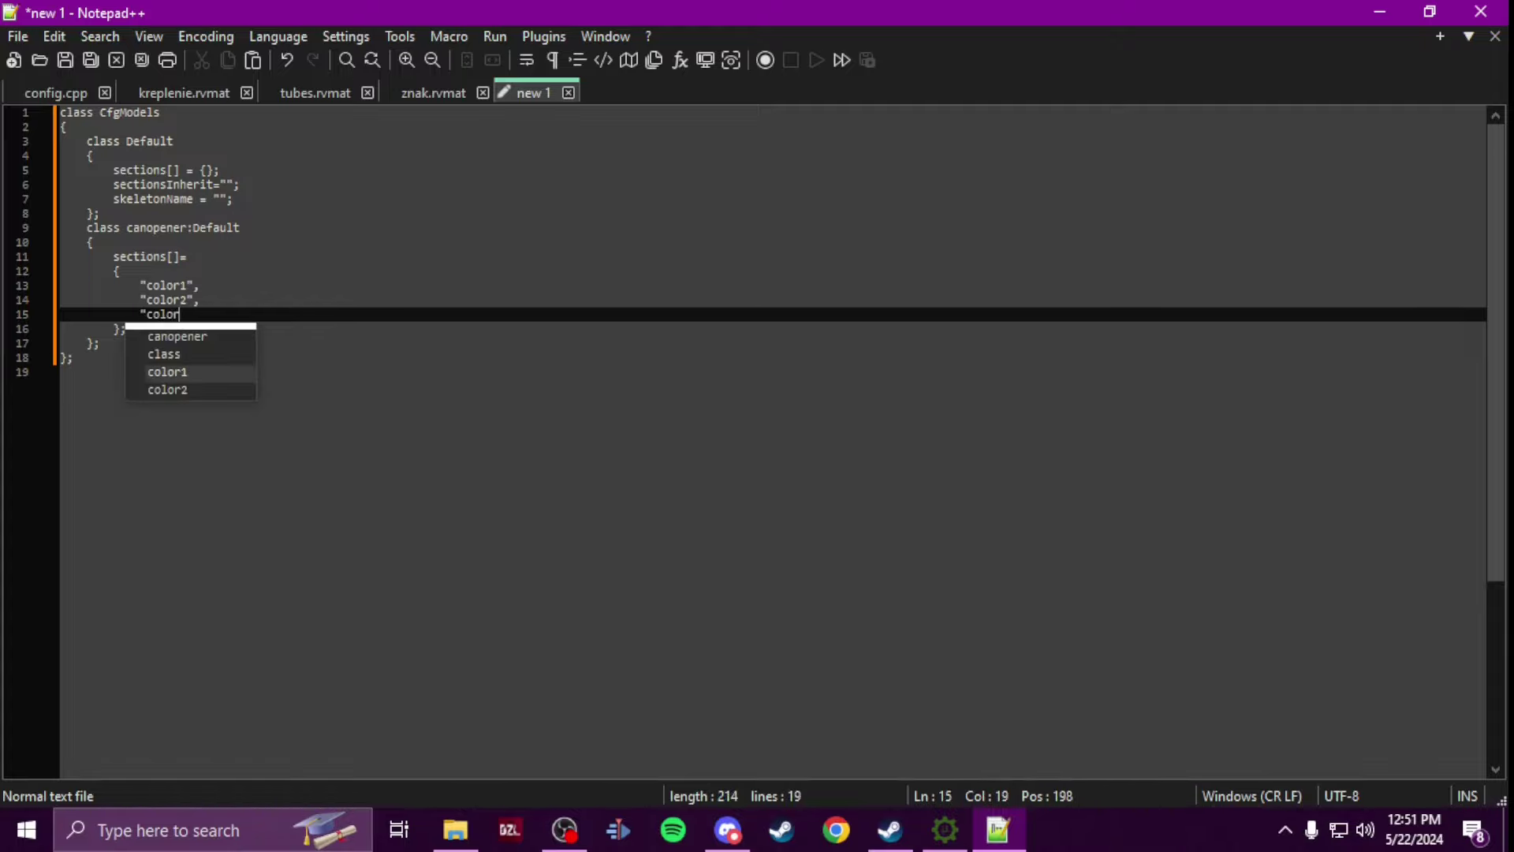
pyautogui.write('3"')
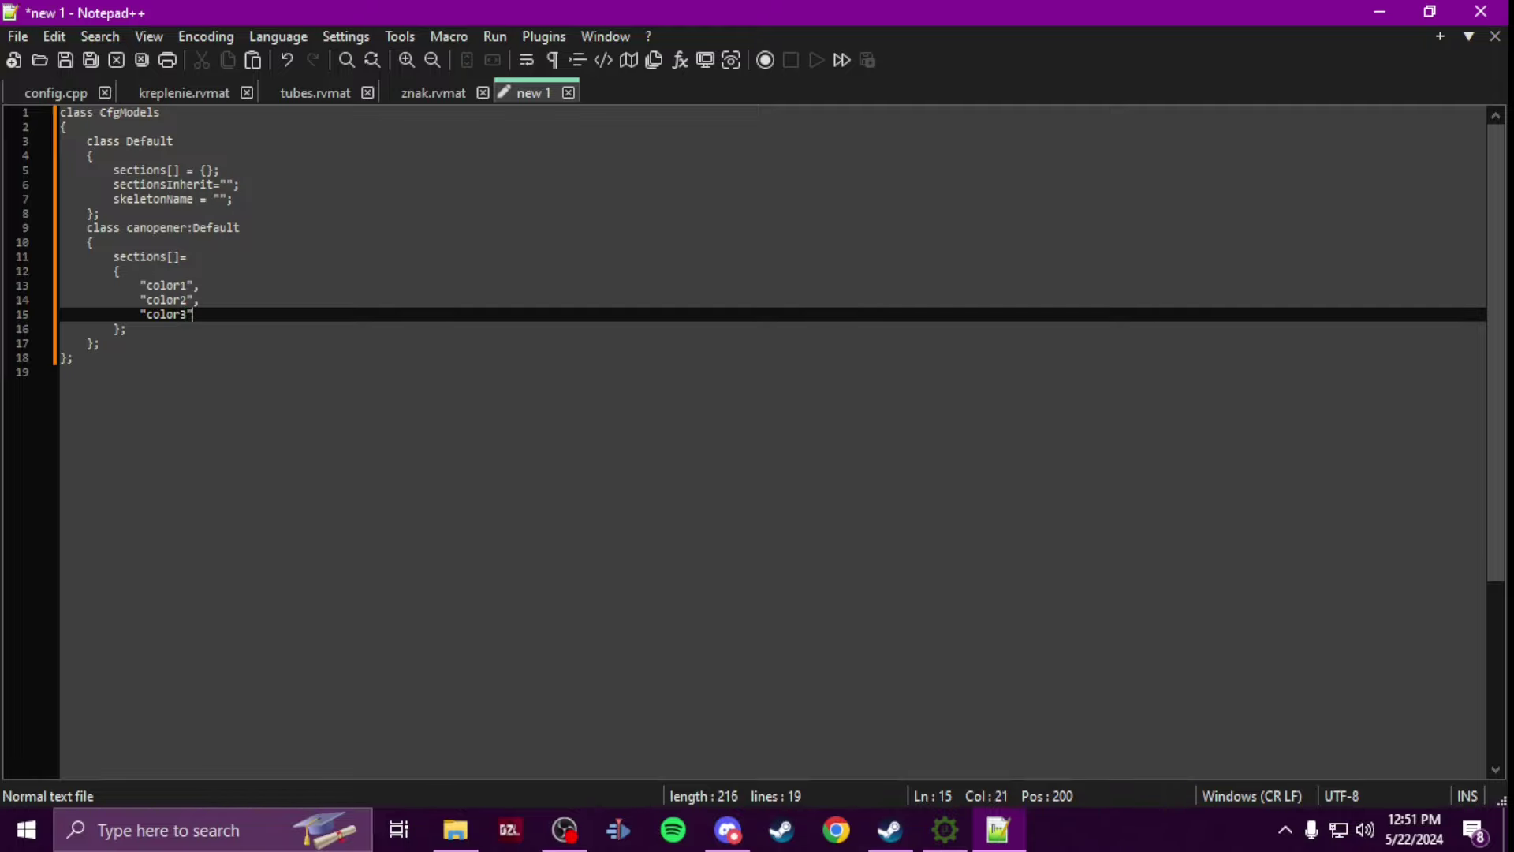
# Step: Copy the sample_sign model's file name from the data folder and replace the canopener class name with it
pyautogui.click(455, 829)
pyautogui.click(624, 350)
pyautogui.rightClick(623, 352)
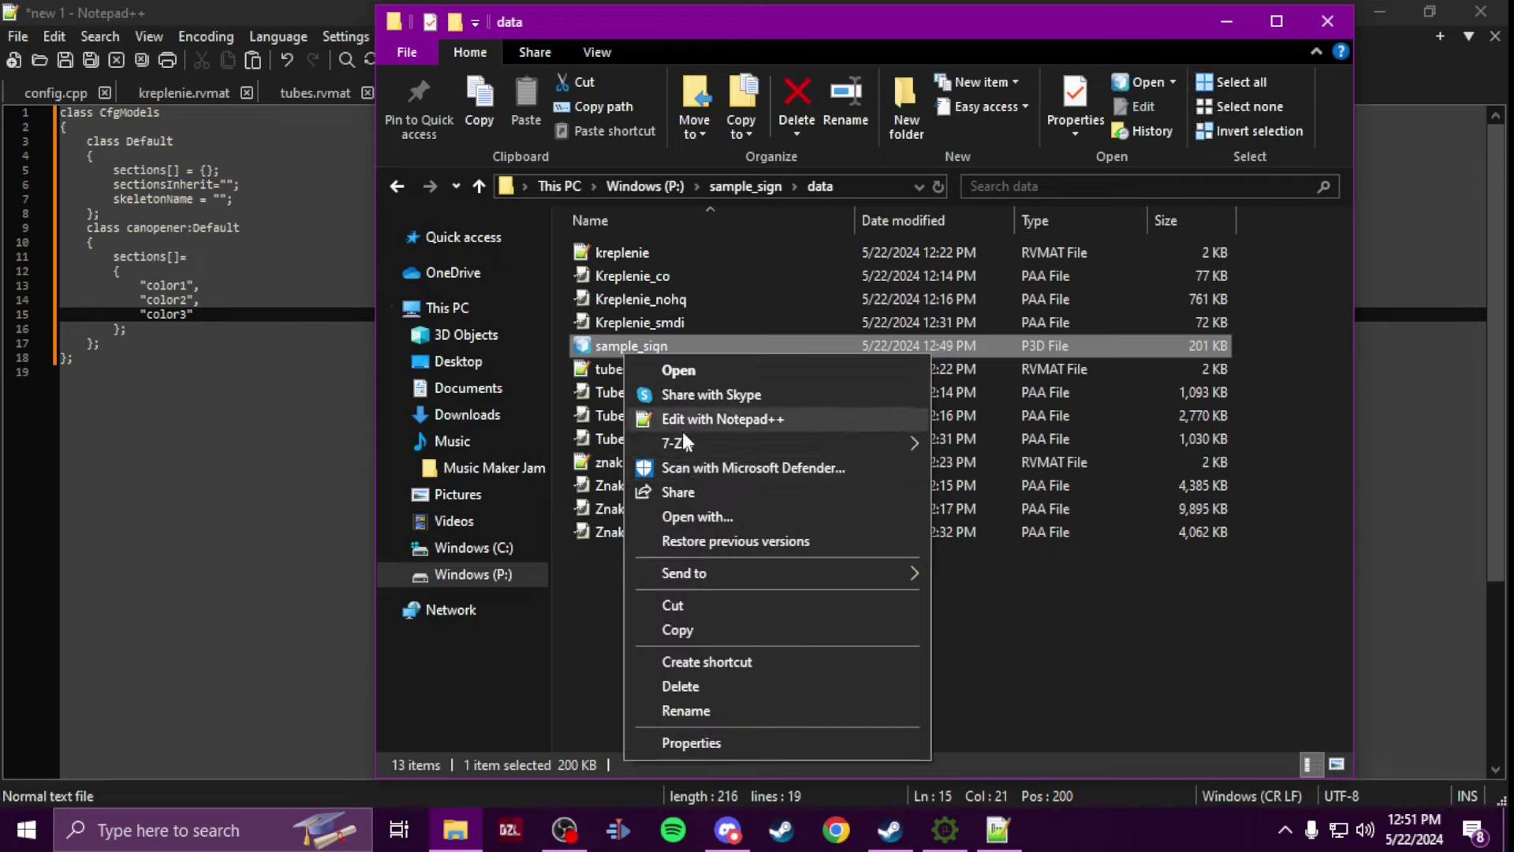
pyautogui.click(746, 708)
pyautogui.hotkey('ctrl', 'c')
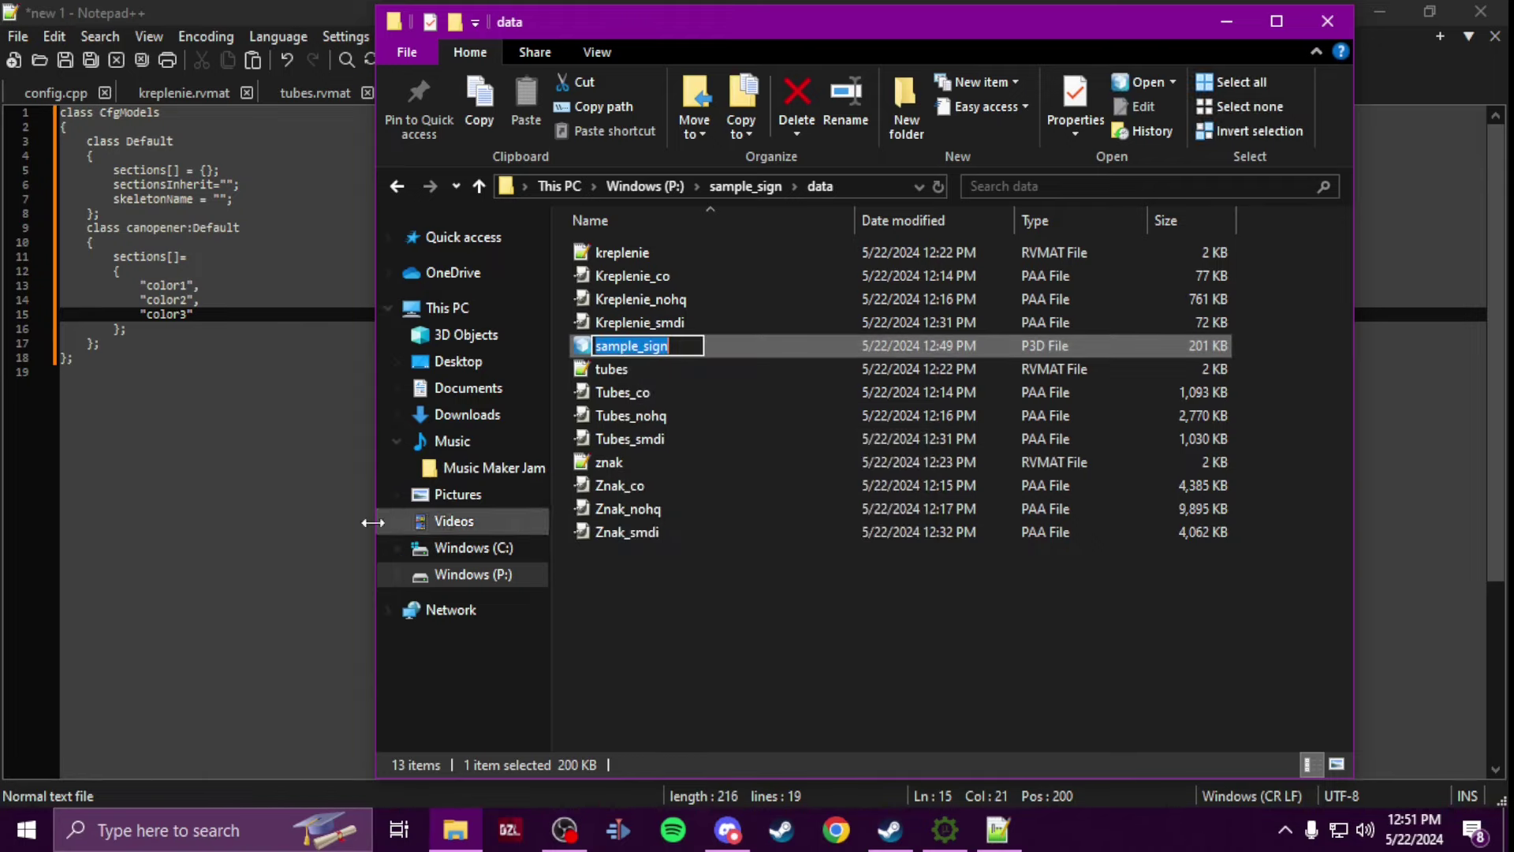
pyautogui.doubleClick(143, 234)
pyautogui.hotkey('ctrl', 'v')
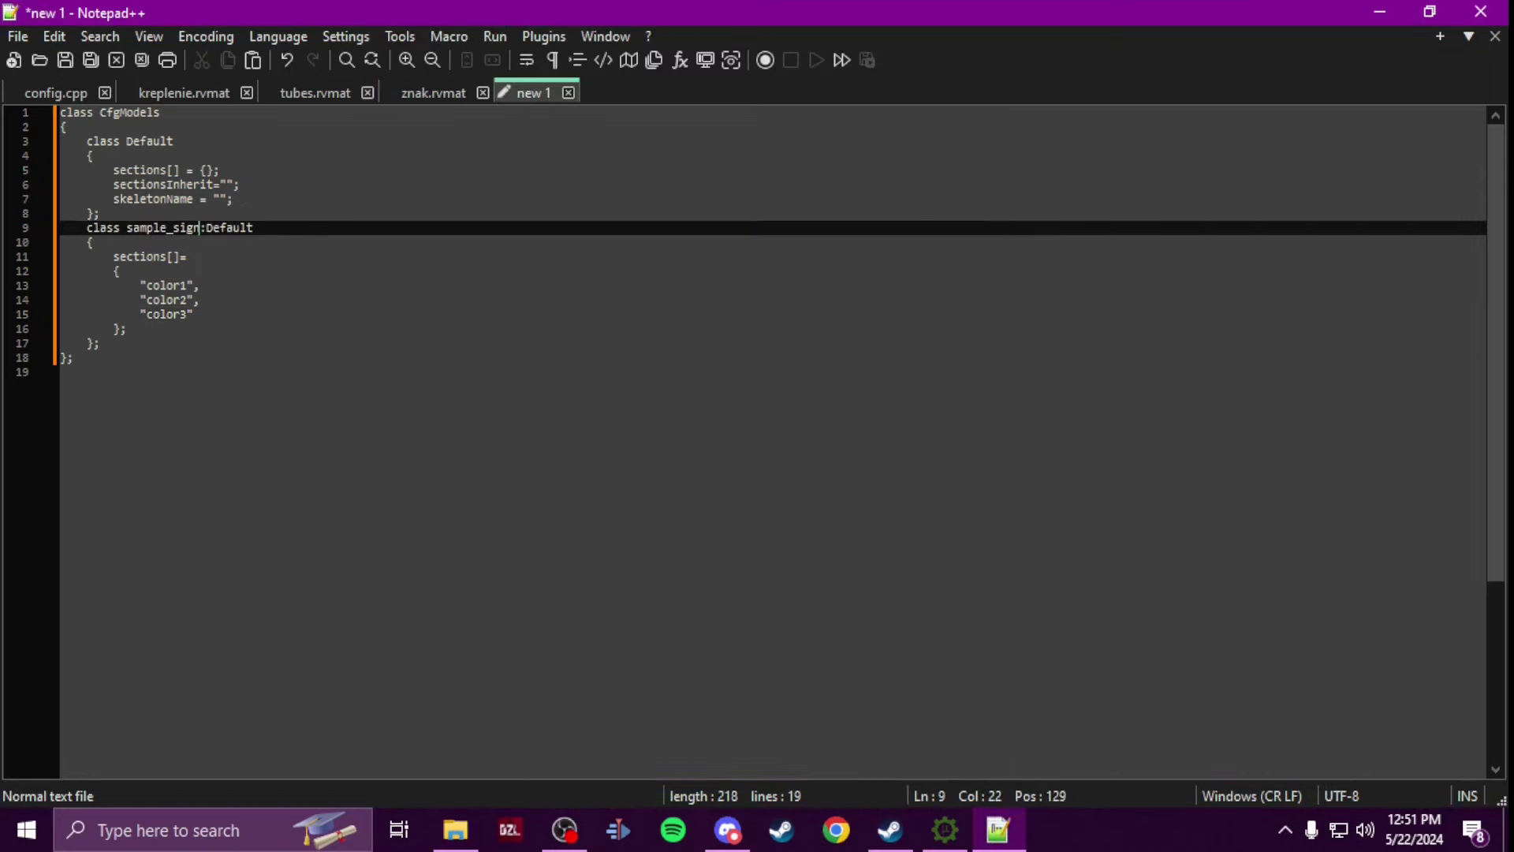
# Step: Save the code as model.cfg in P:\sample_sign\data, with the file type set to All types
pyautogui.click(26, 40)
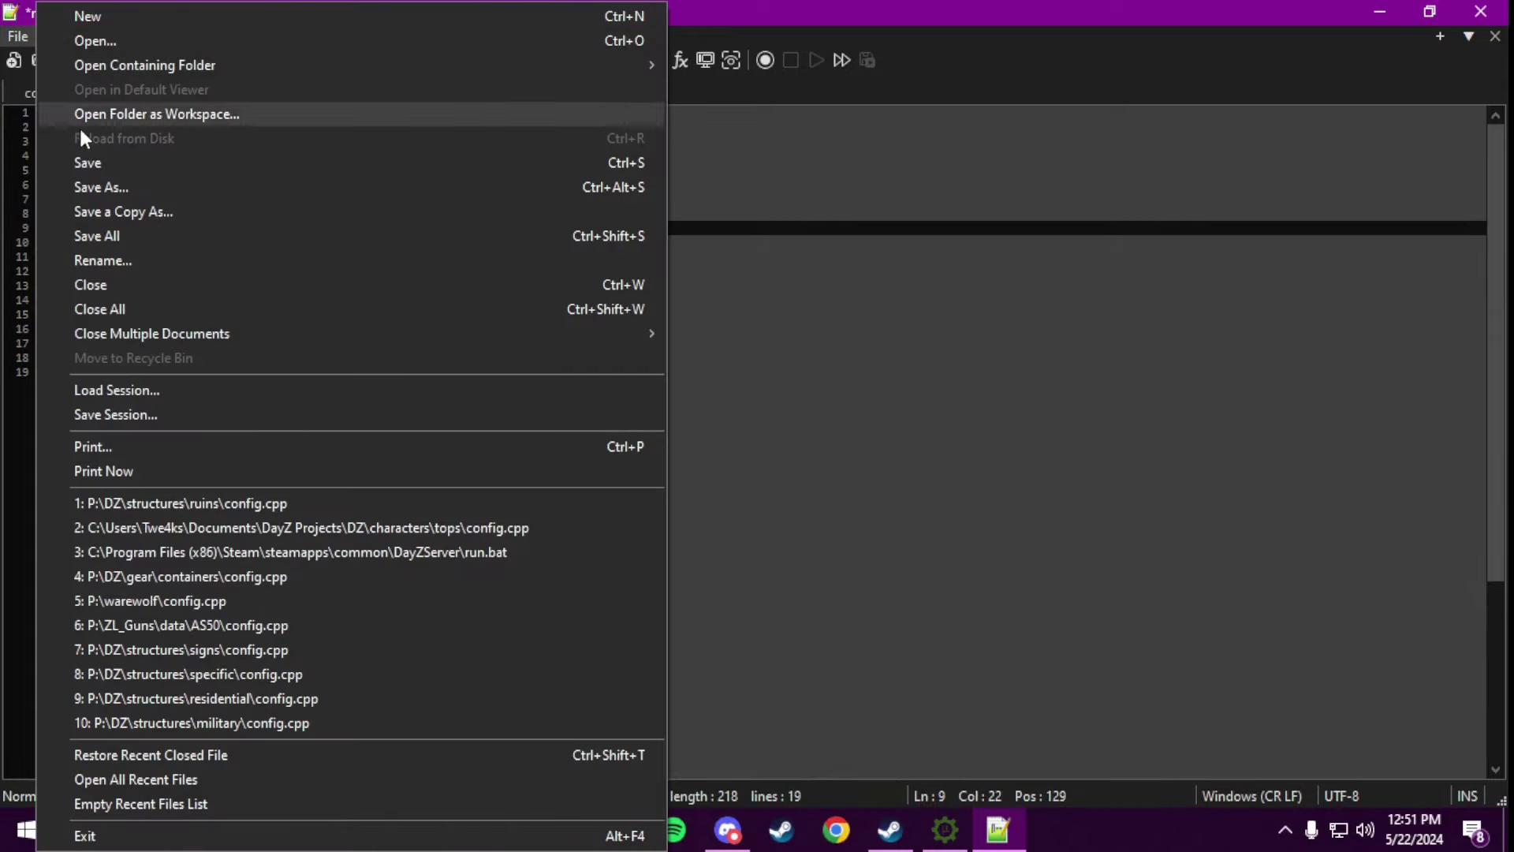
pyautogui.click(121, 194)
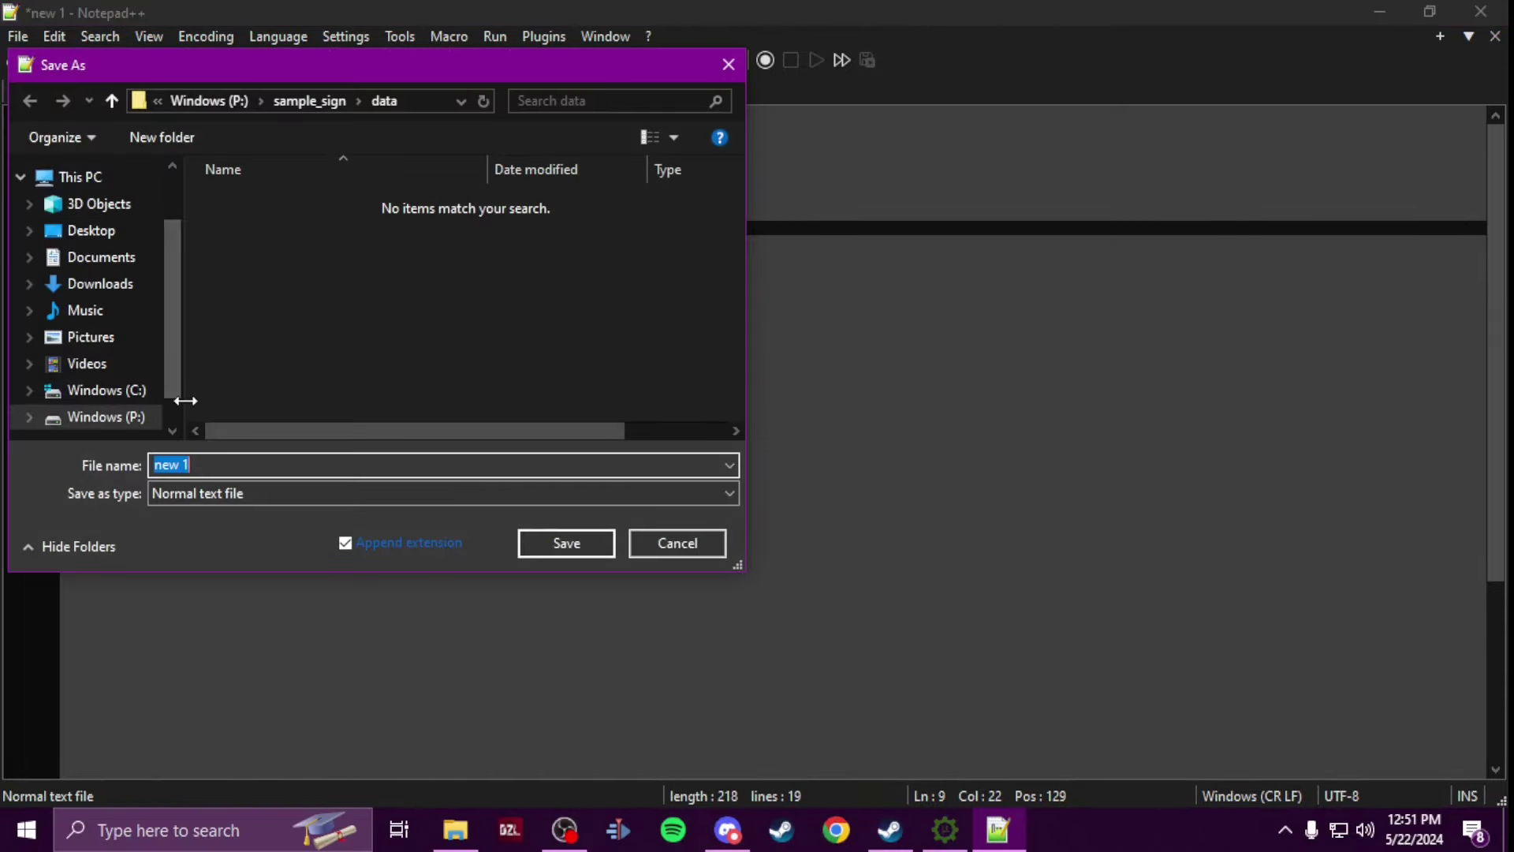
pyautogui.click(325, 494)
pyautogui.scroll(1, 295, 442)
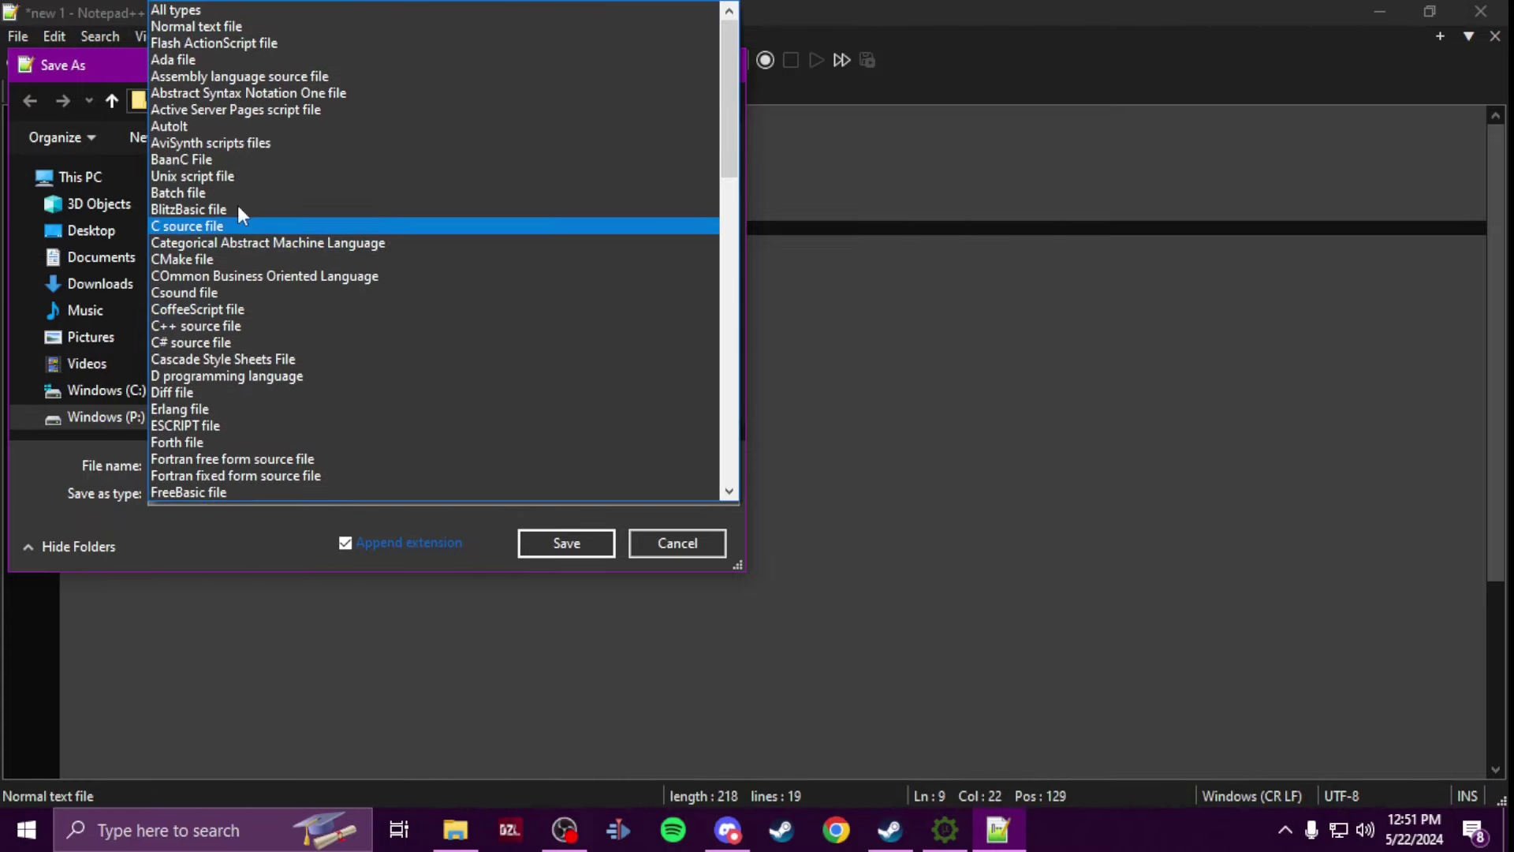
pyautogui.click(211, 11)
pyautogui.click(253, 466)
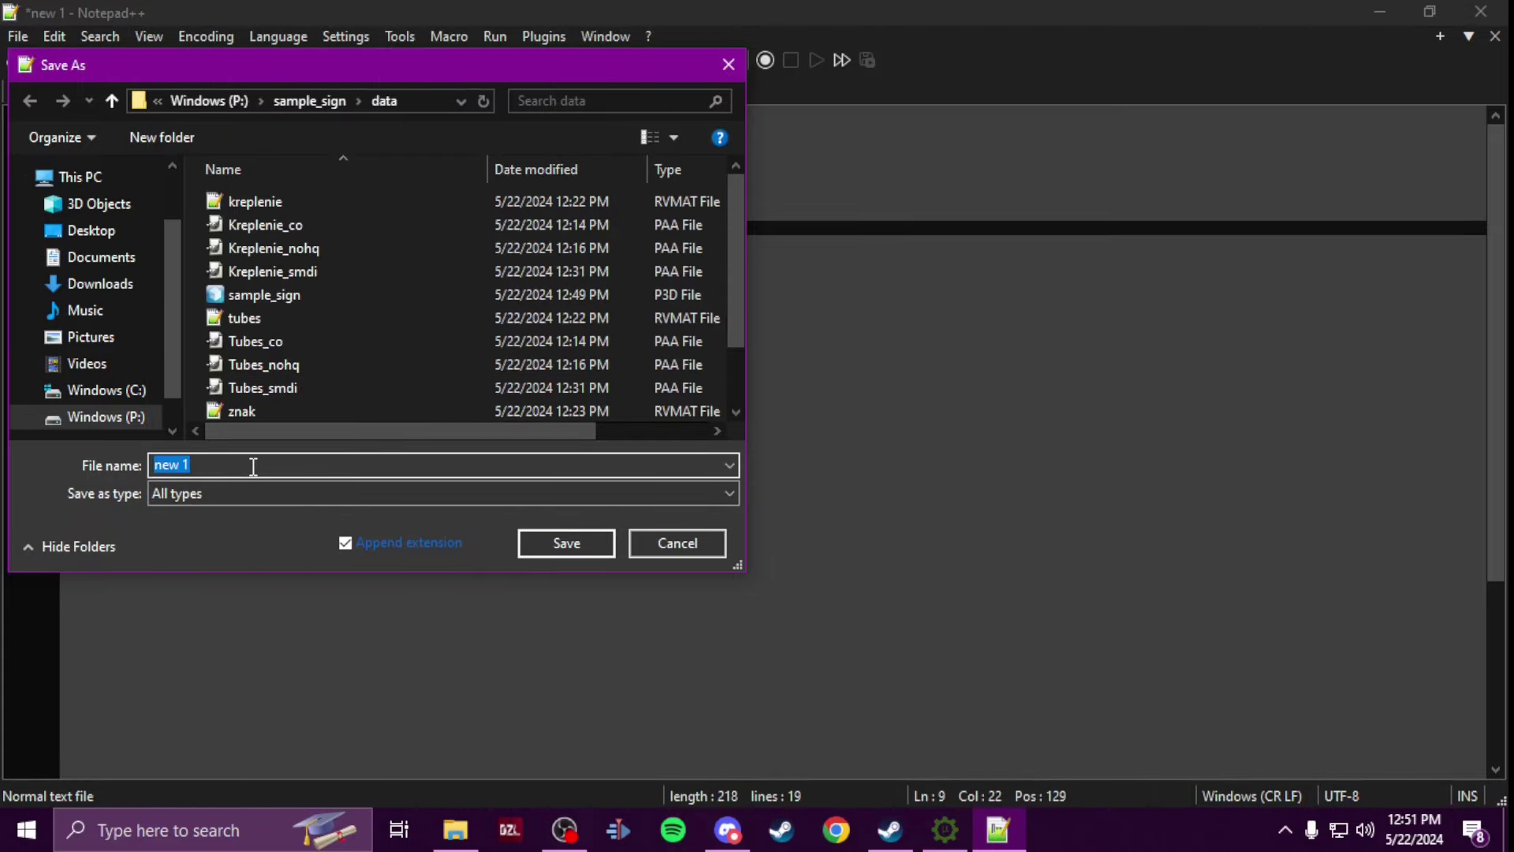
pyautogui.write('model.cfg')
pyautogui.press('Return')
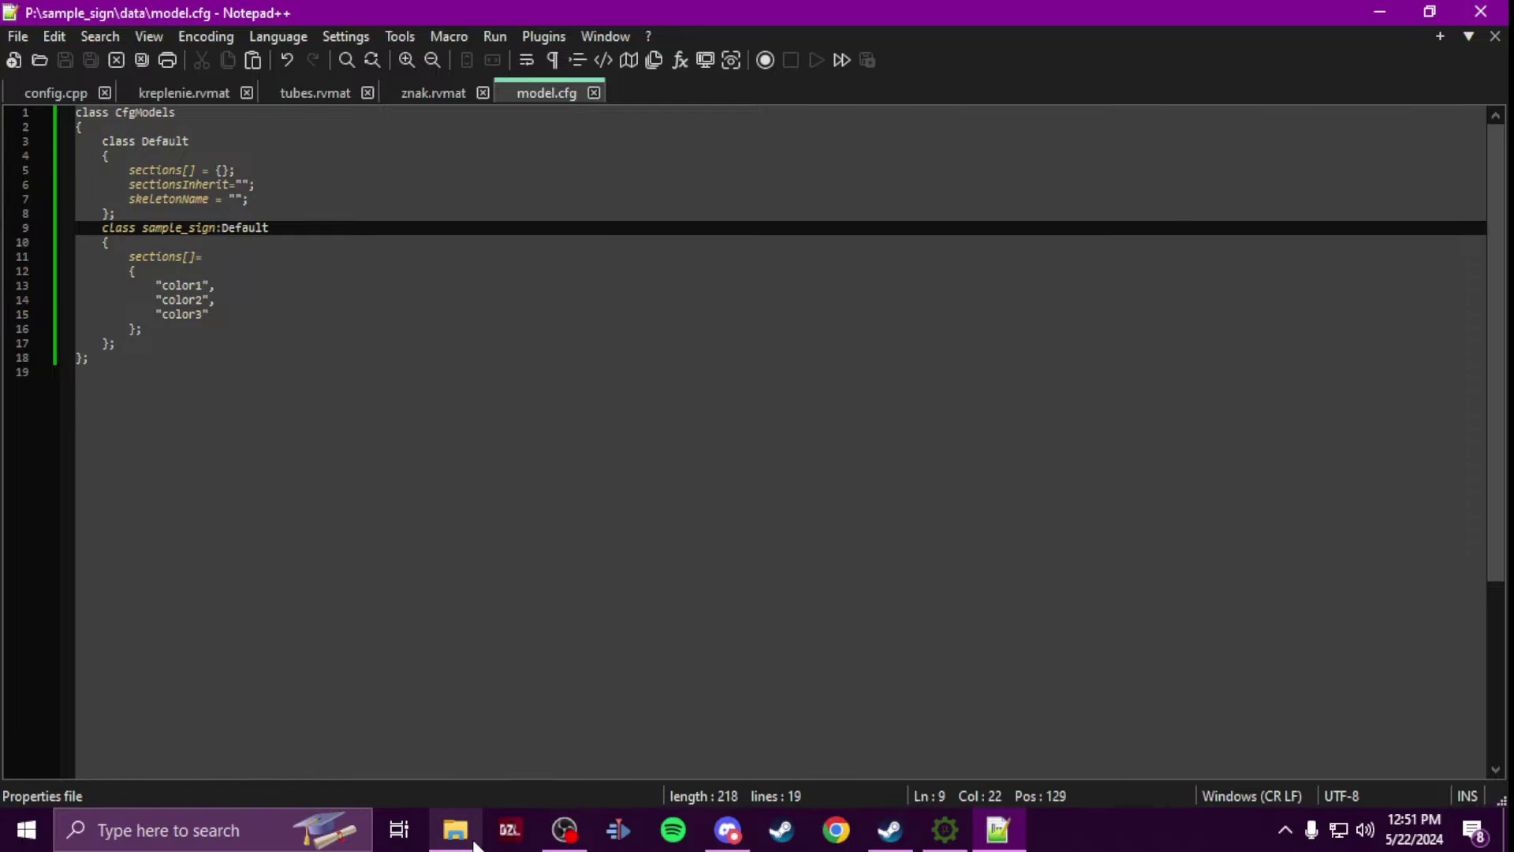
# Step: Close the text editor, the canopener.p3d model window and EliteNess
pyautogui.click(1480, 11)
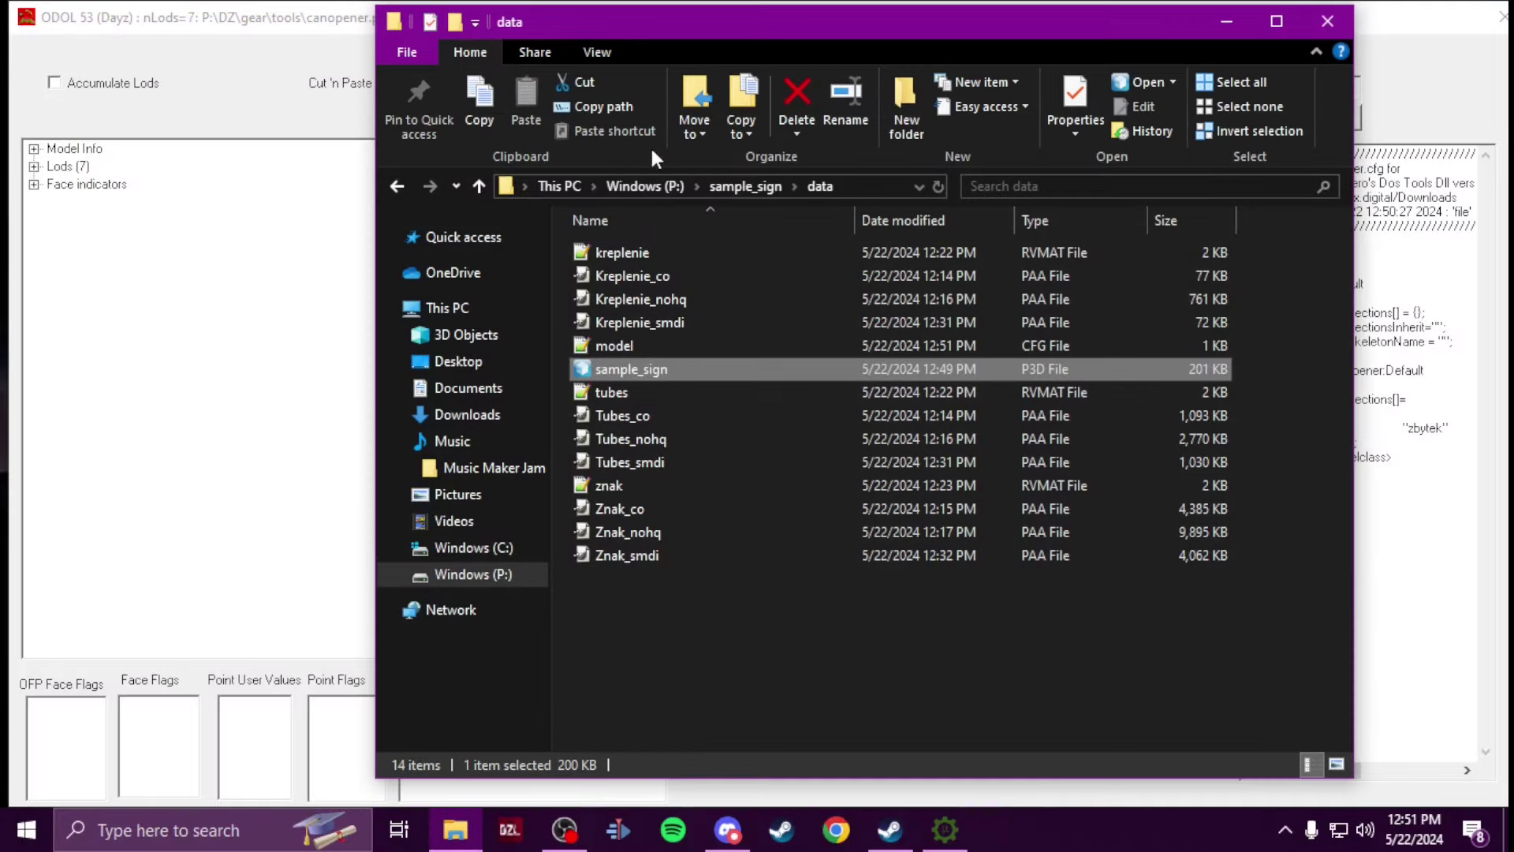
pyautogui.click(1495, 18)
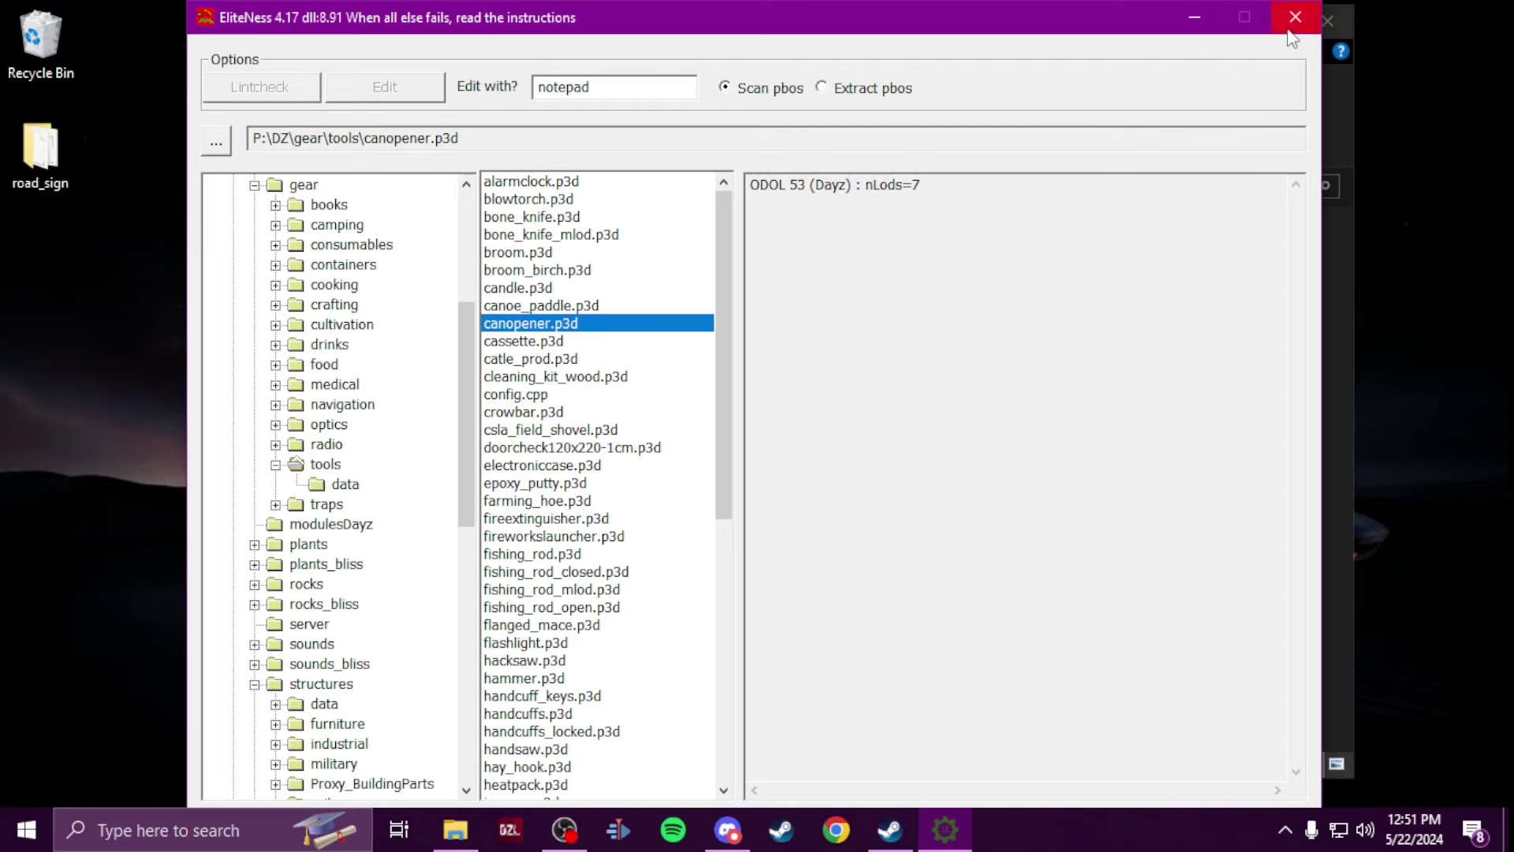
pyautogui.click(1289, 31)
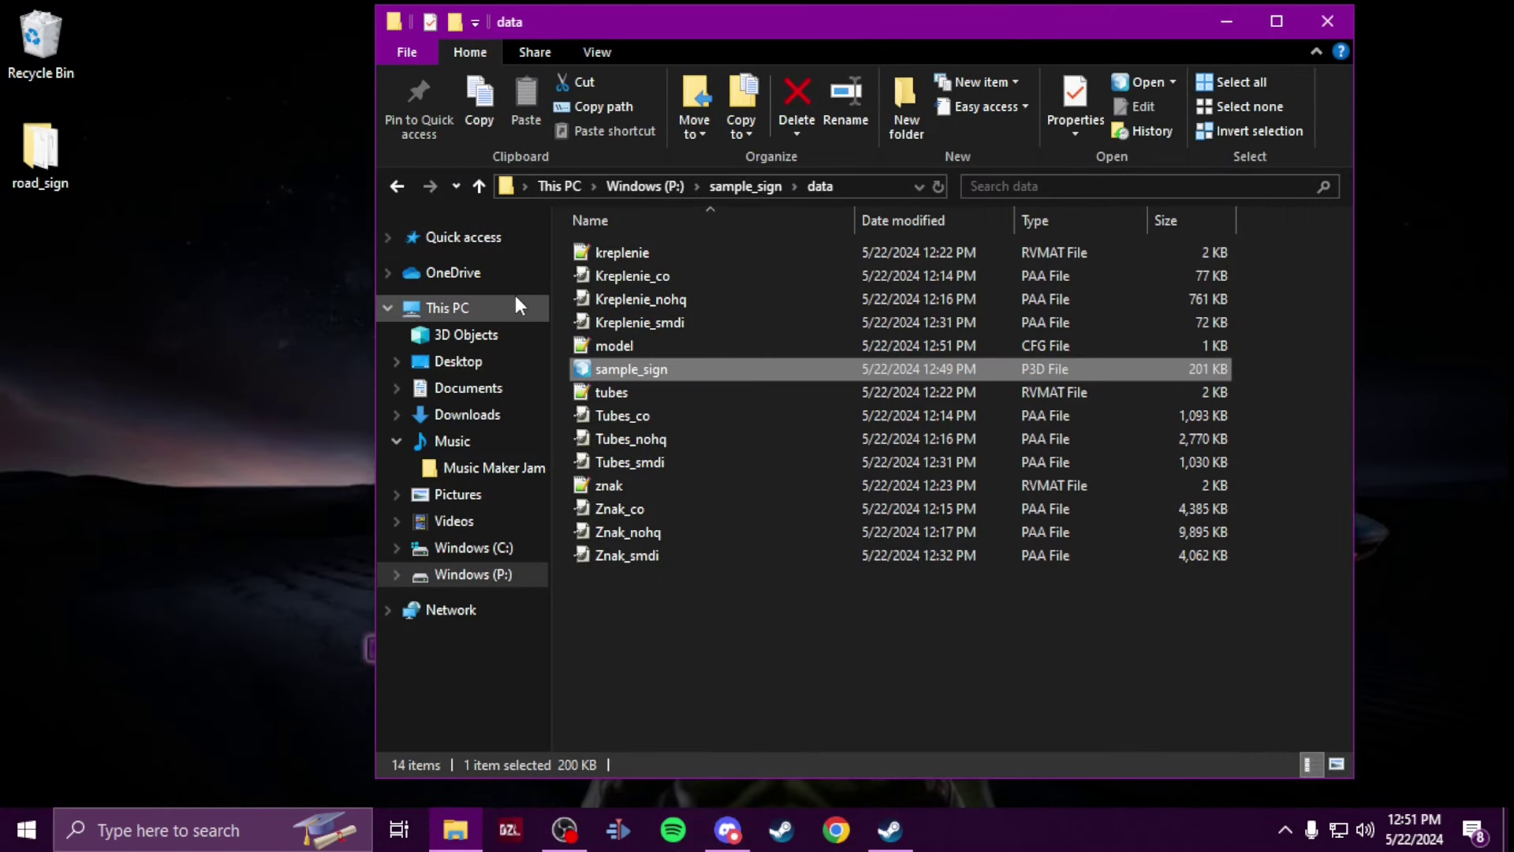
# Step: Browse to P:\DZ\structures\signs and open its config.cpp in Notepad++
pyautogui.click(471, 580)
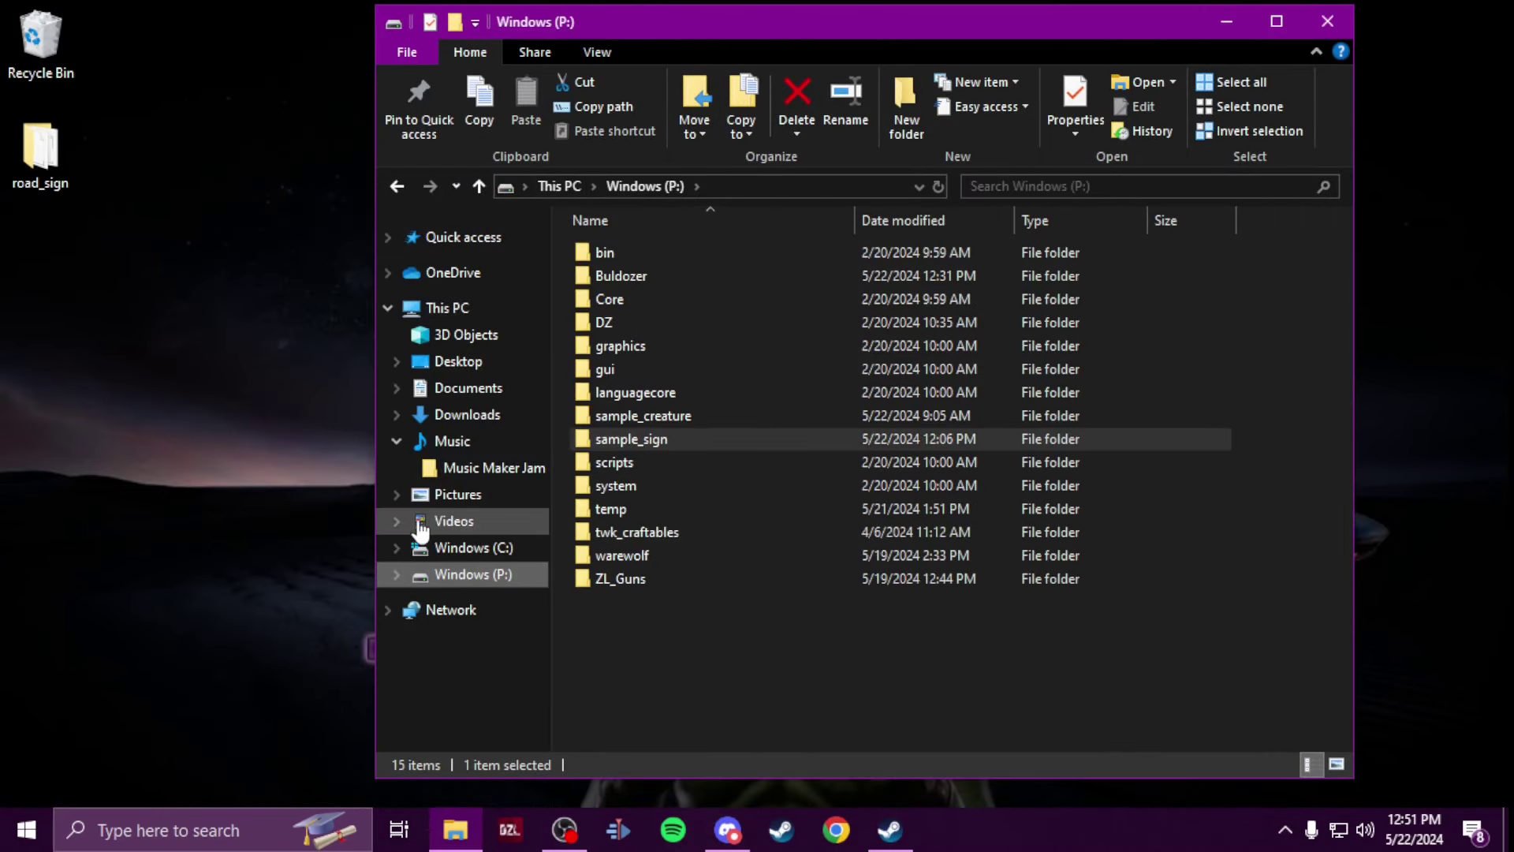
pyautogui.doubleClick(636, 329)
pyautogui.scroll(-2, 613, 571)
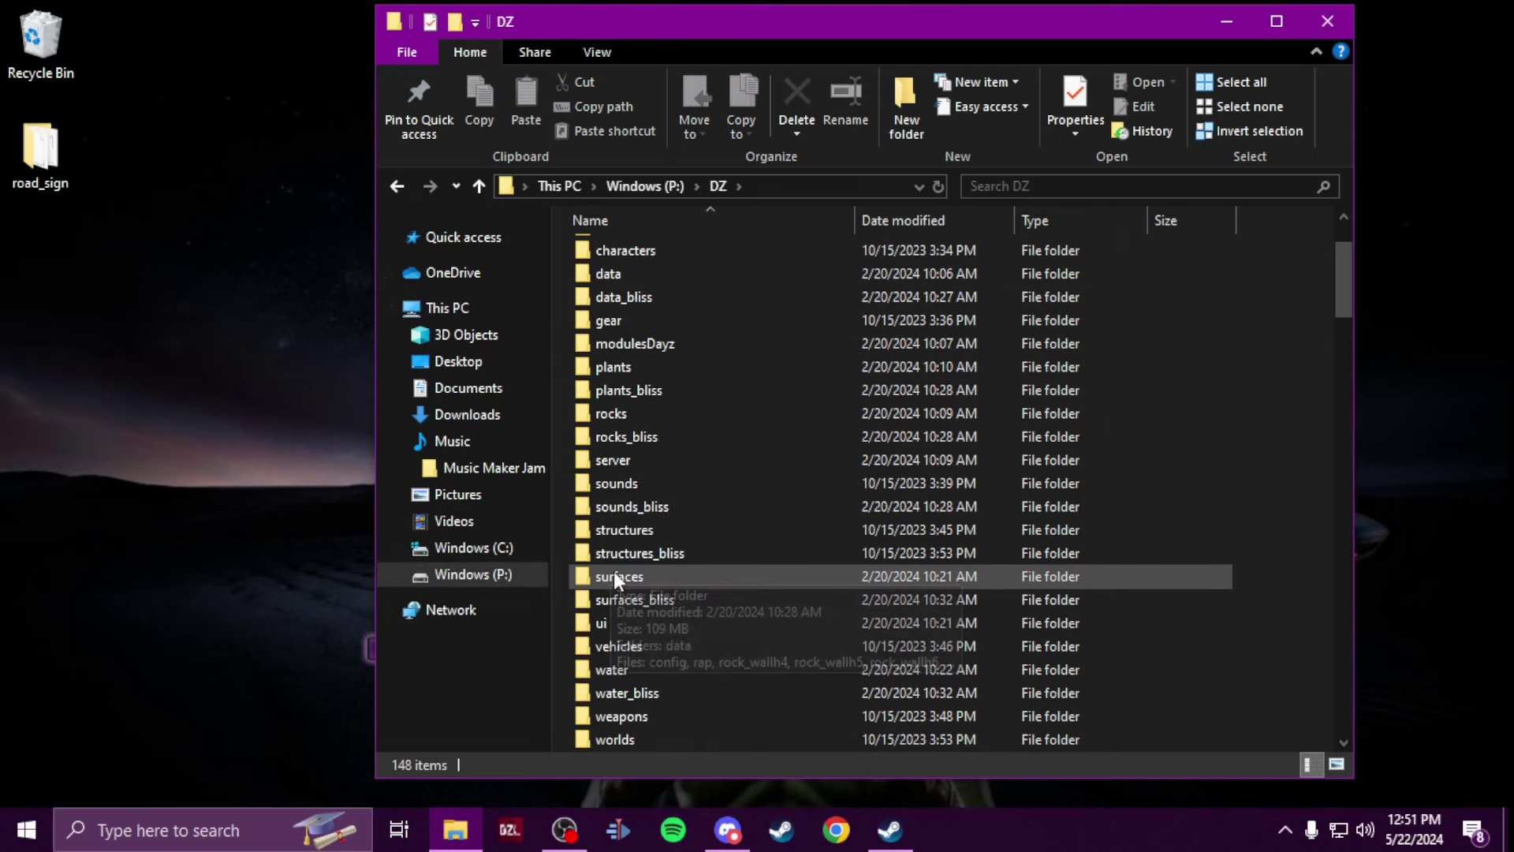
pyautogui.click(629, 532)
pyautogui.doubleClick(630, 531)
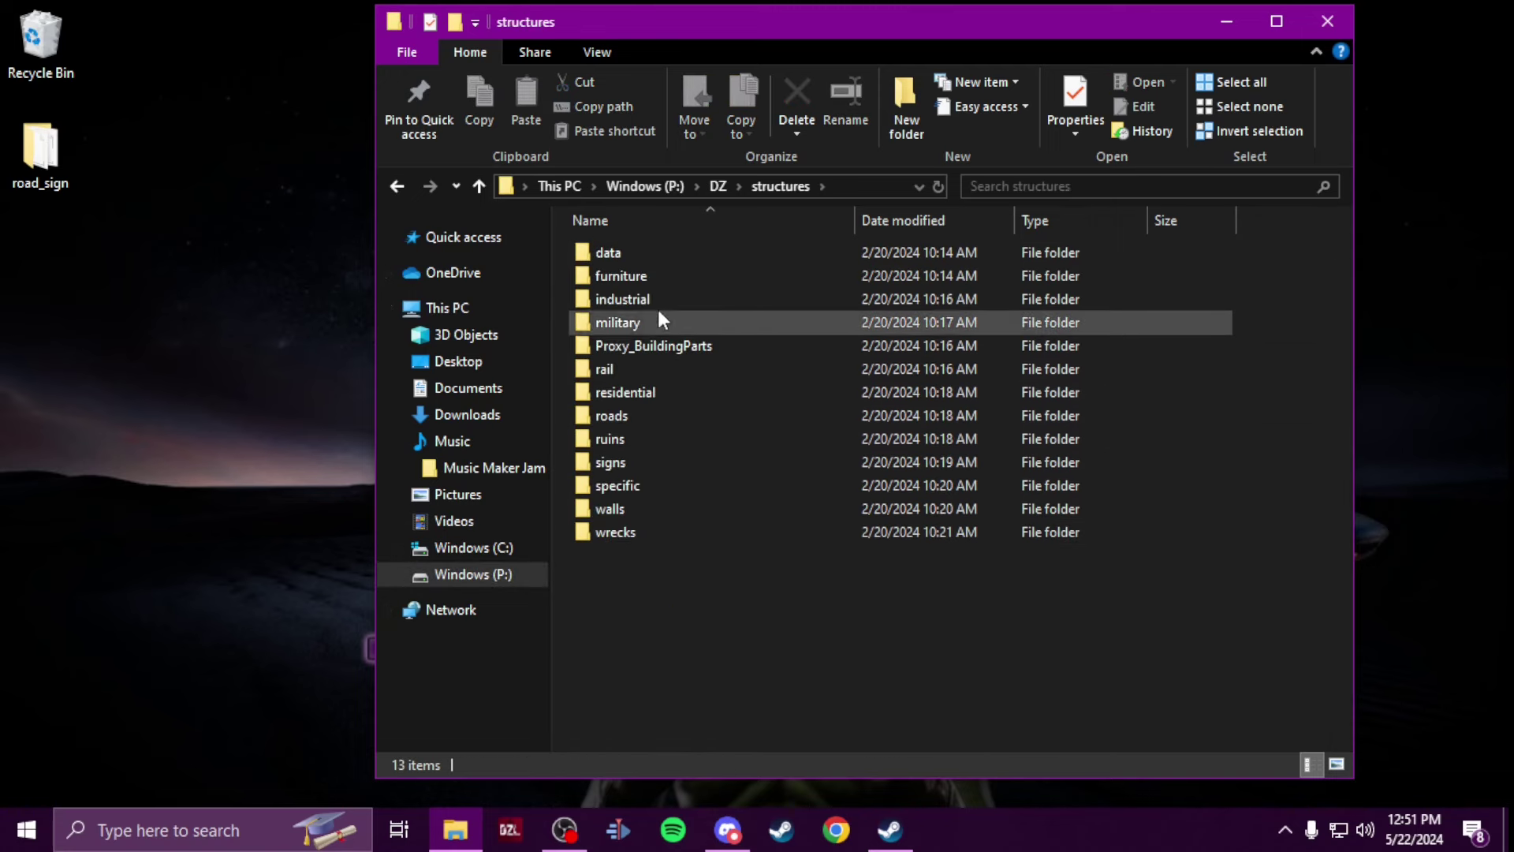
pyautogui.click(639, 463)
pyautogui.doubleClick(639, 464)
pyautogui.doubleClick(638, 387)
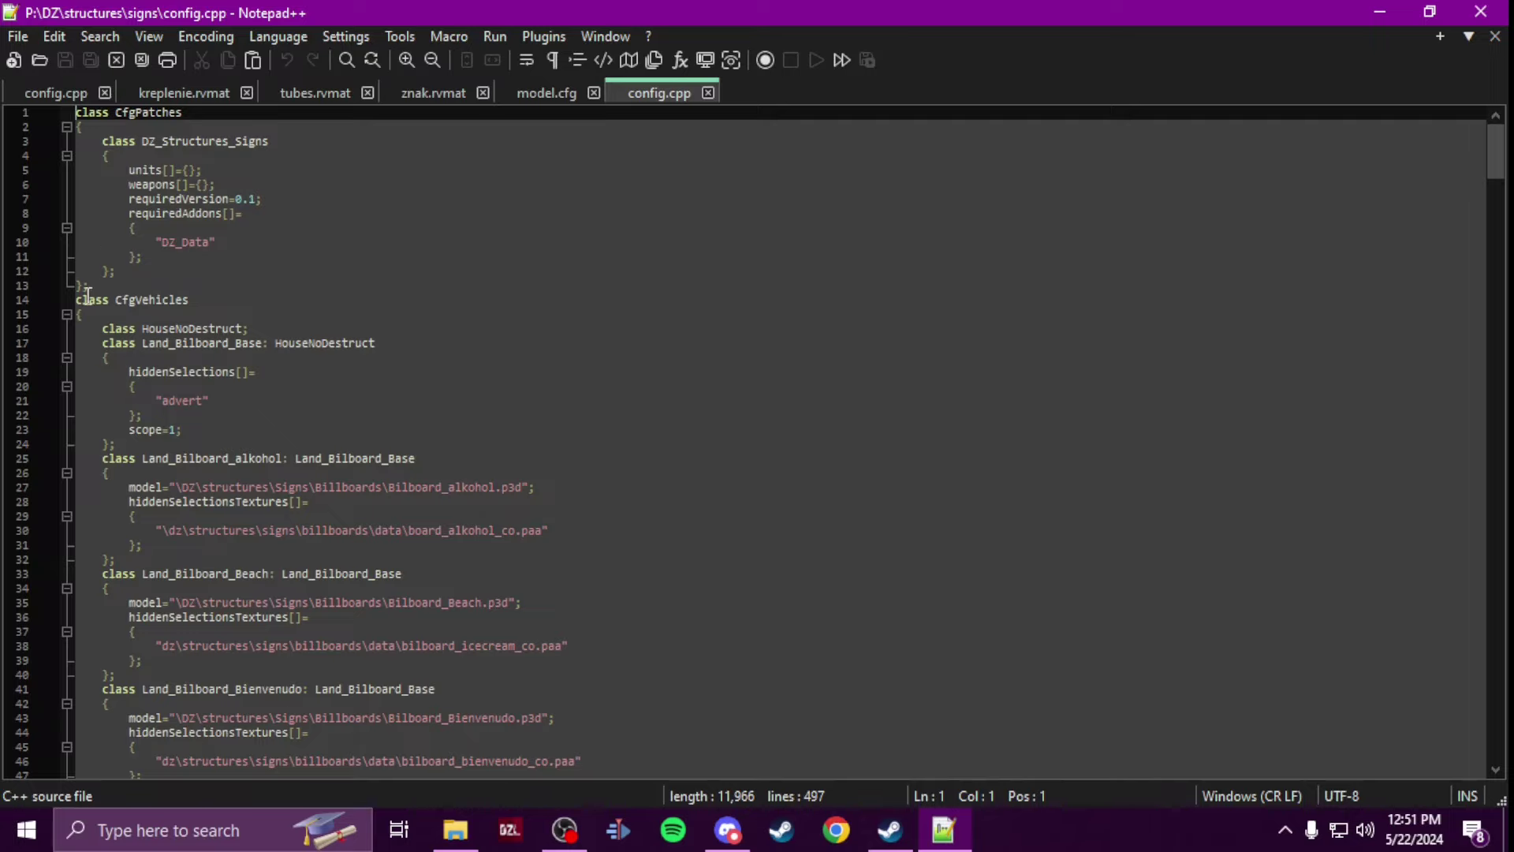
# Step: Copy the code from class CfgPatches through the opening brace of CfgVehicles and paste it into a new file
pyautogui.click(91, 314)
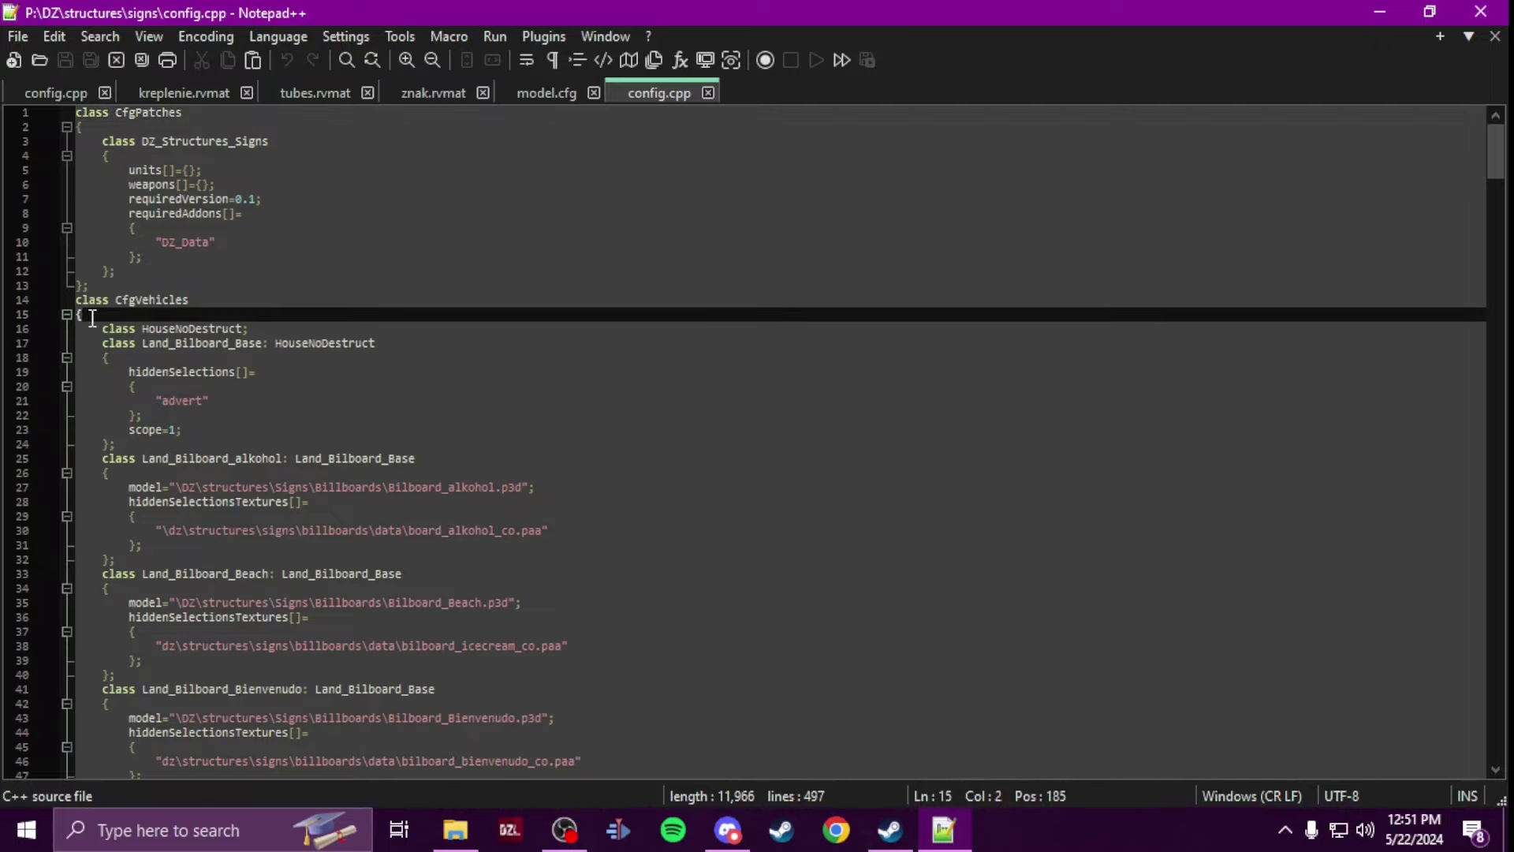
pyautogui.moveTo(92, 317); pyautogui.dragTo(72, 112)
pyautogui.hotkey('ctrl', 'c')
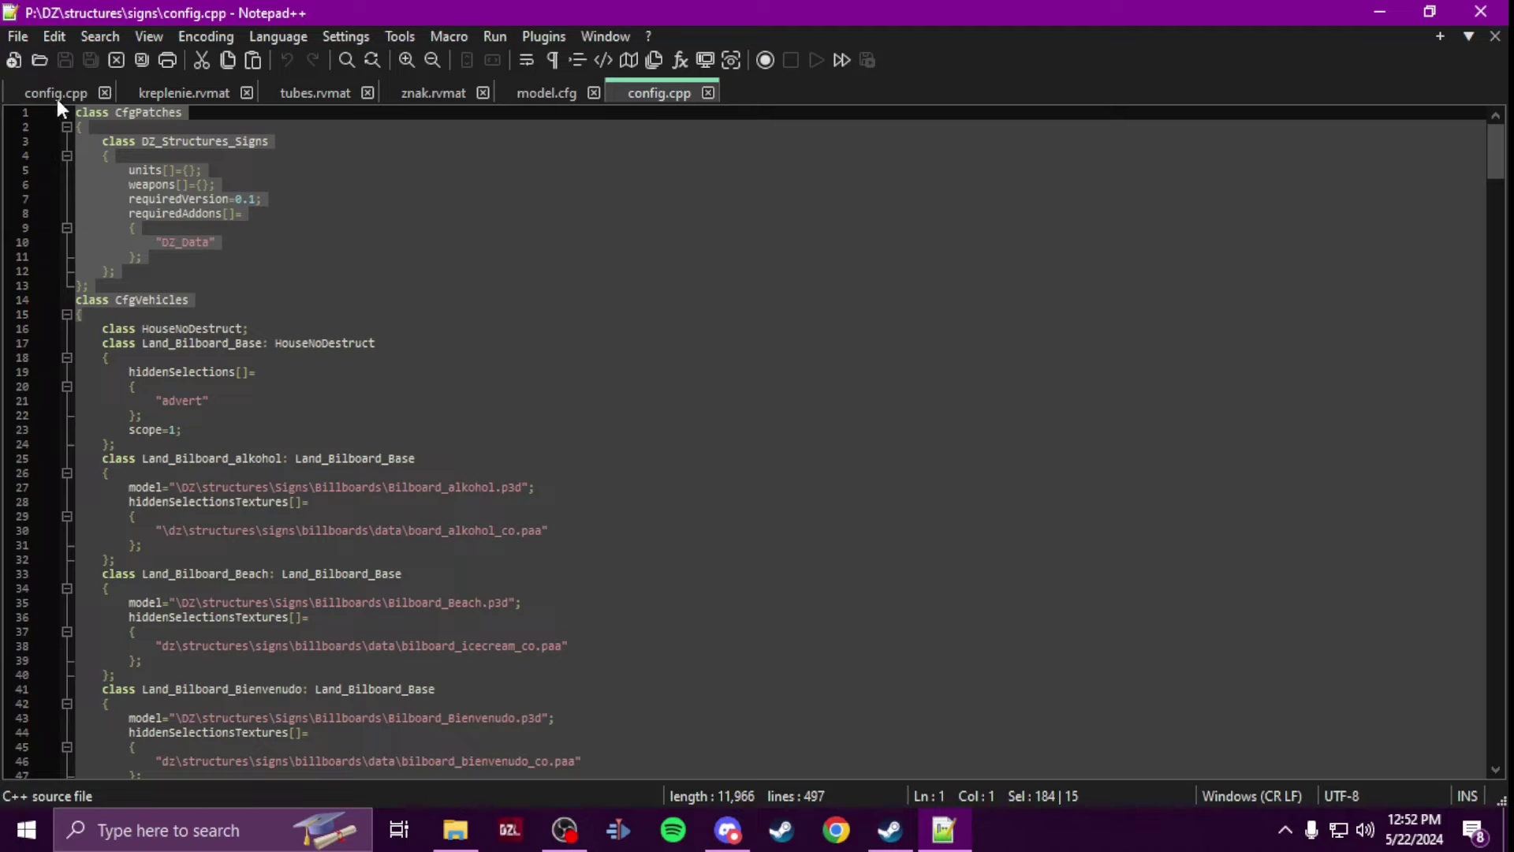
pyautogui.click(17, 37)
pyautogui.click(46, 38)
pyautogui.write('sample_sign')
pyautogui.hotkey('ctrl', 'z')
pyautogui.hotkey('ctrl', 'Tab')
pyautogui.click(752, 95)
pyautogui.hotkey('ctrl', 'v')
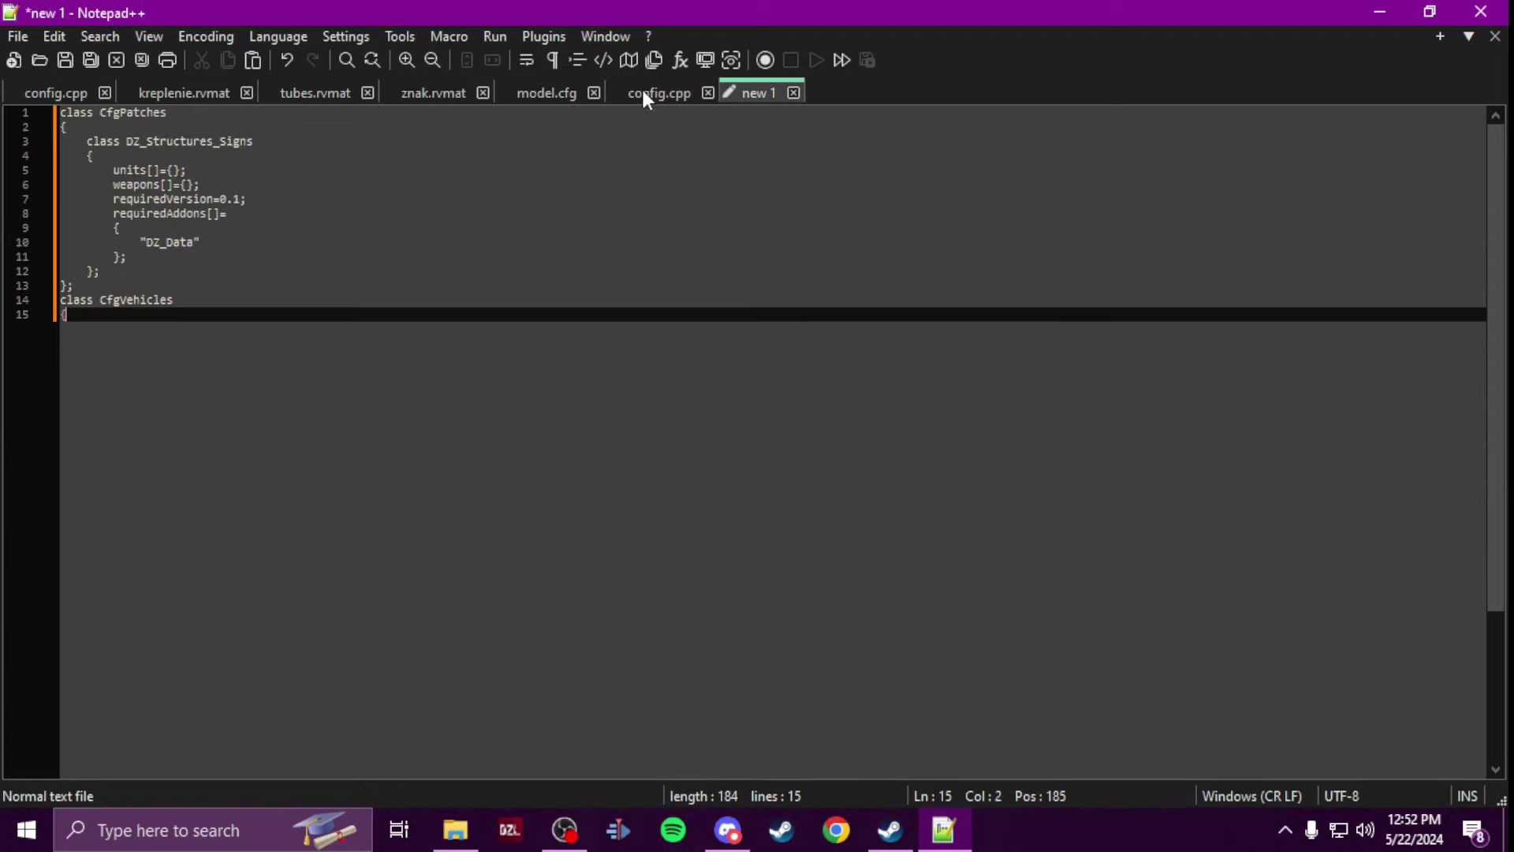
# Step: Copy the Land_Bilboard_alkohol class from the signs config and paste it under the CfgVehicles opening brace in the new file
pyautogui.click(646, 92)
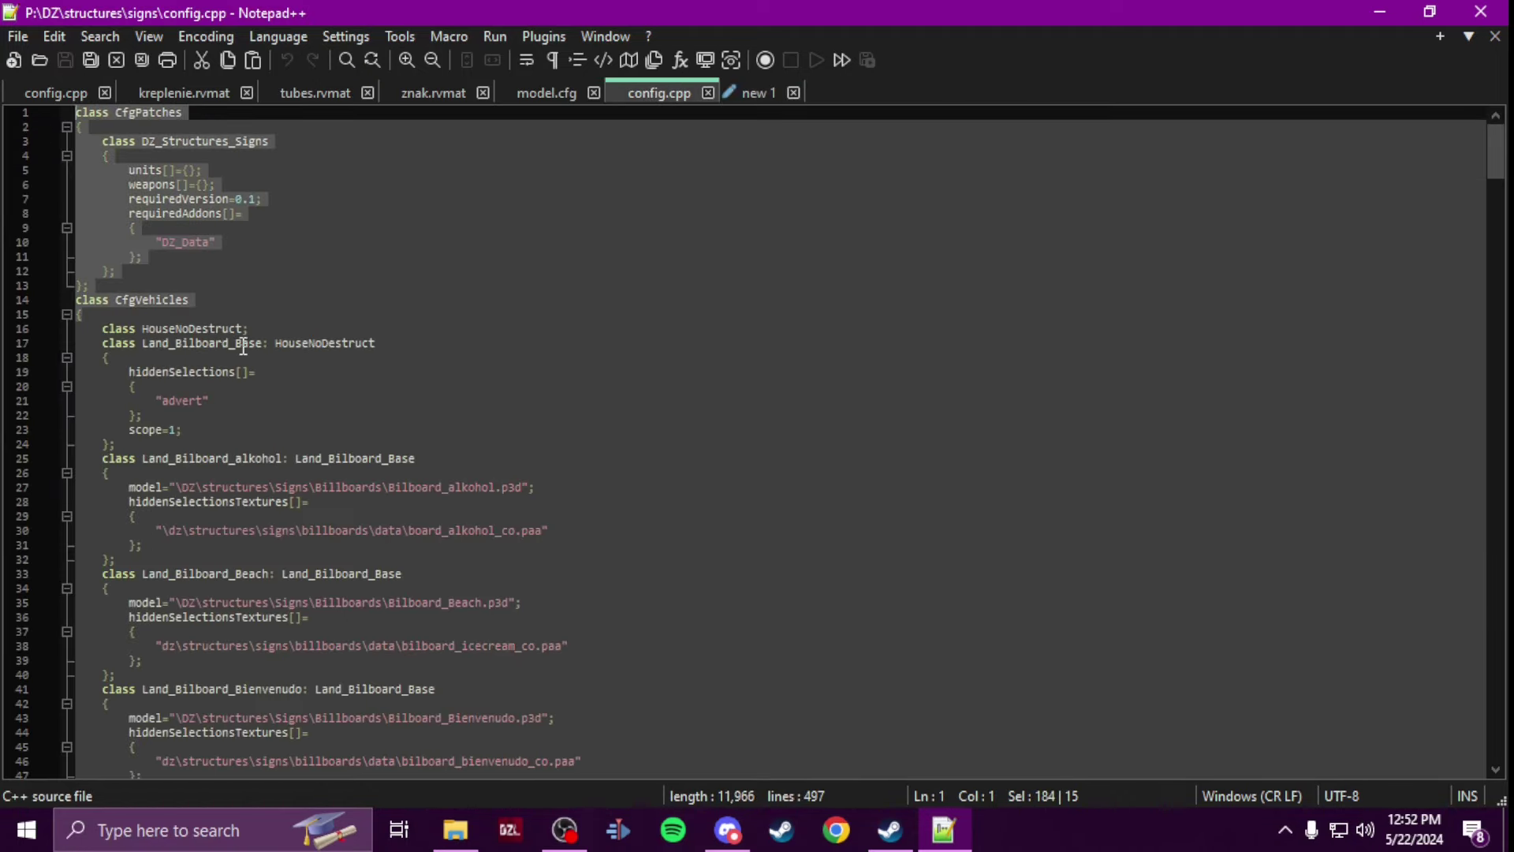
pyautogui.scroll(-1, 243, 347)
pyautogui.scroll(-1, 215, 393)
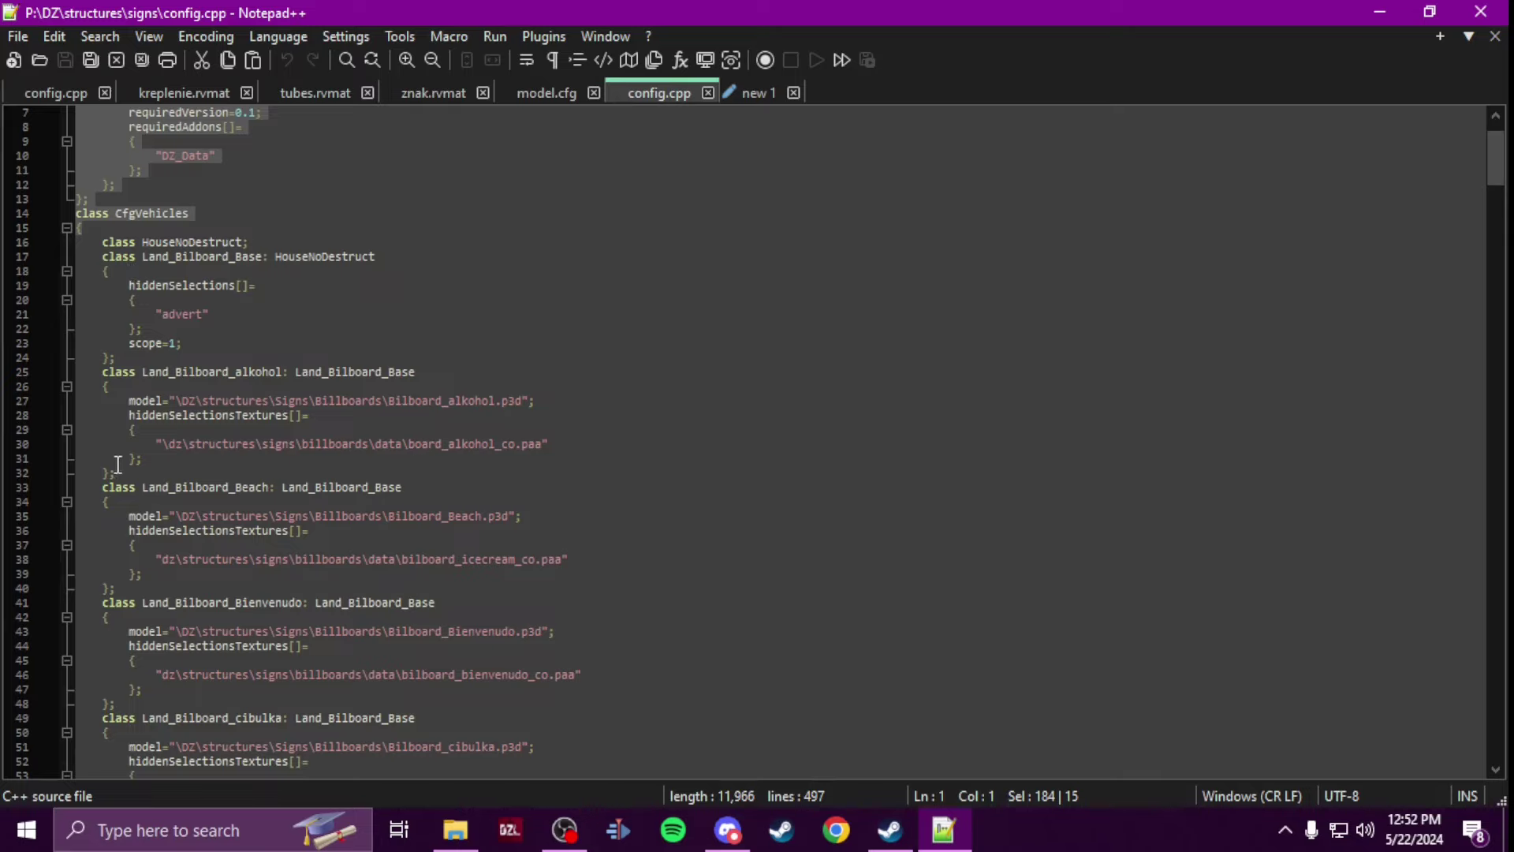
pyautogui.moveTo(128, 473); pyautogui.dragTo(53, 377)
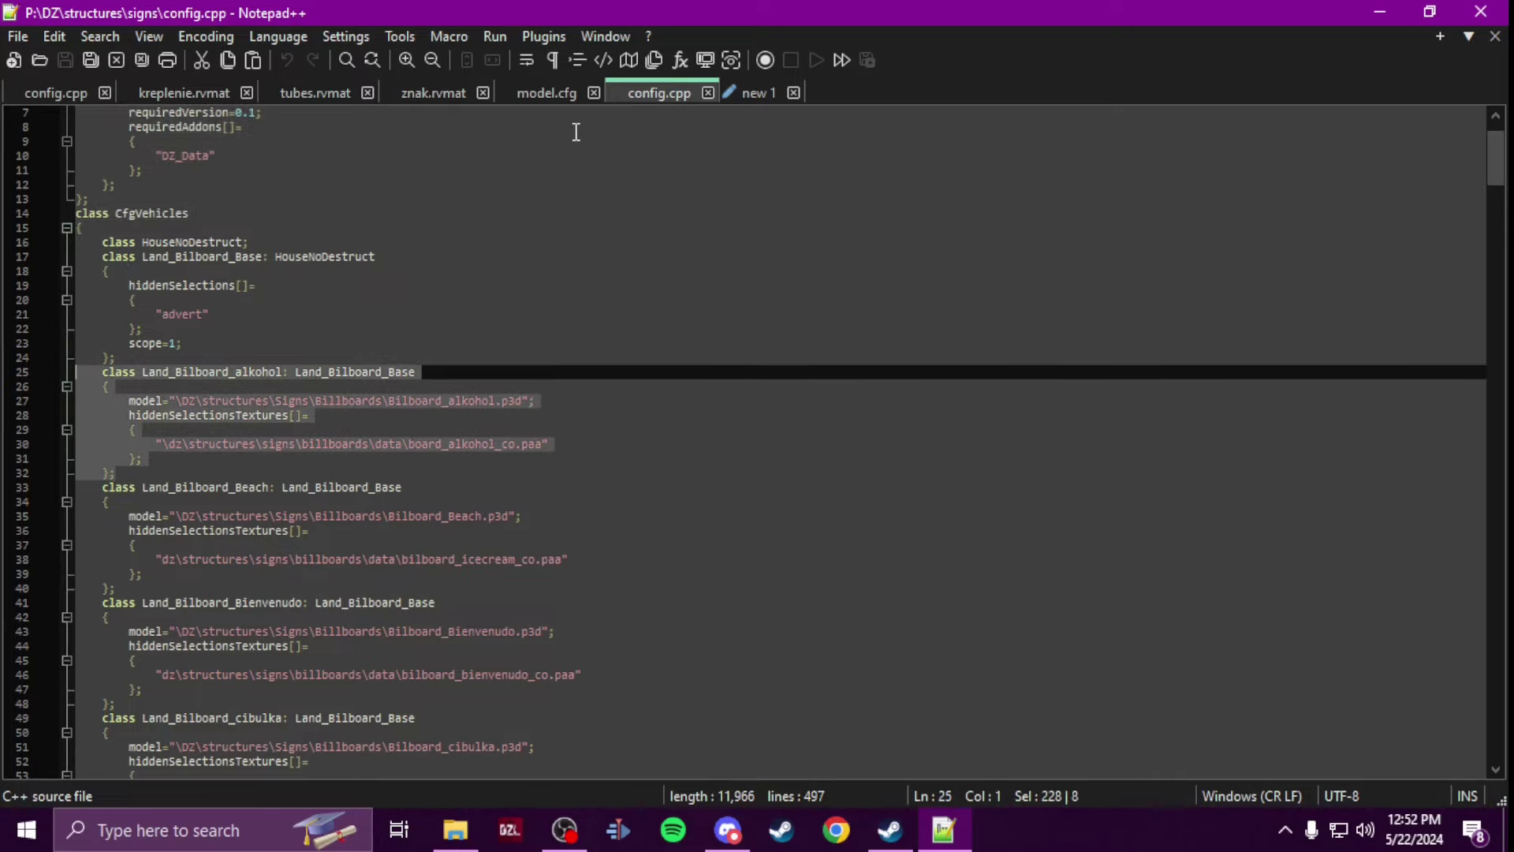
pyautogui.click(763, 97)
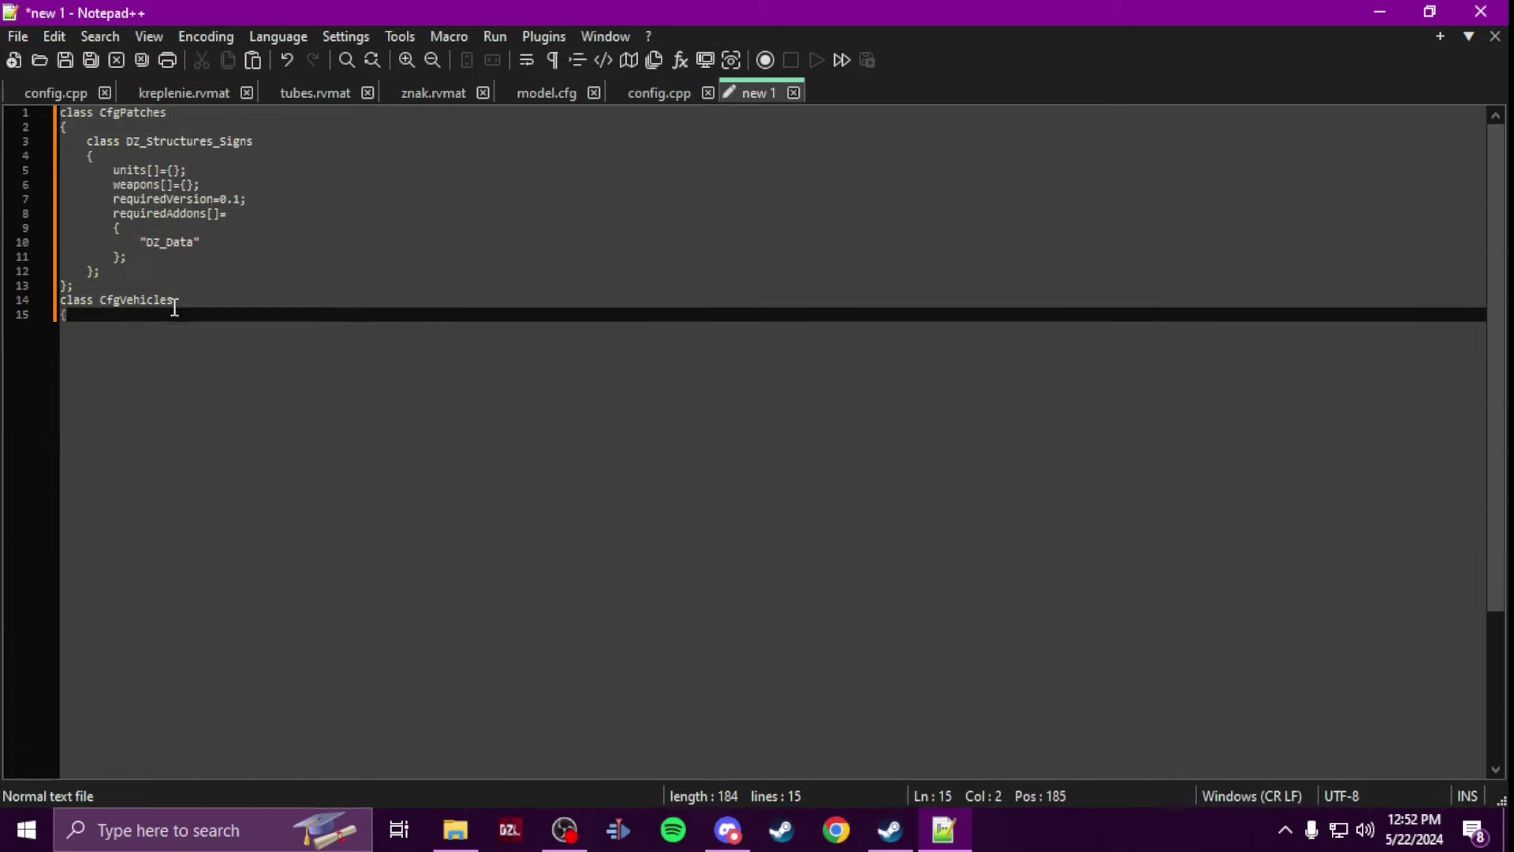
pyautogui.press('Return')
pyautogui.write('class Land_Bilboard_alkohol: Land_Bilboard_Base \t{ \t\tmodel="\\DZ\\structures\\Signs\\Billboards\\Bilboard_alkohol.p3d"; \t\thiddenSelectionsTextures[]= \t\t{ \t\t\t"\\dz\\structures\\signs\\billboards\\data\\board_alkohol_co.paa" \t\t}; \t};')
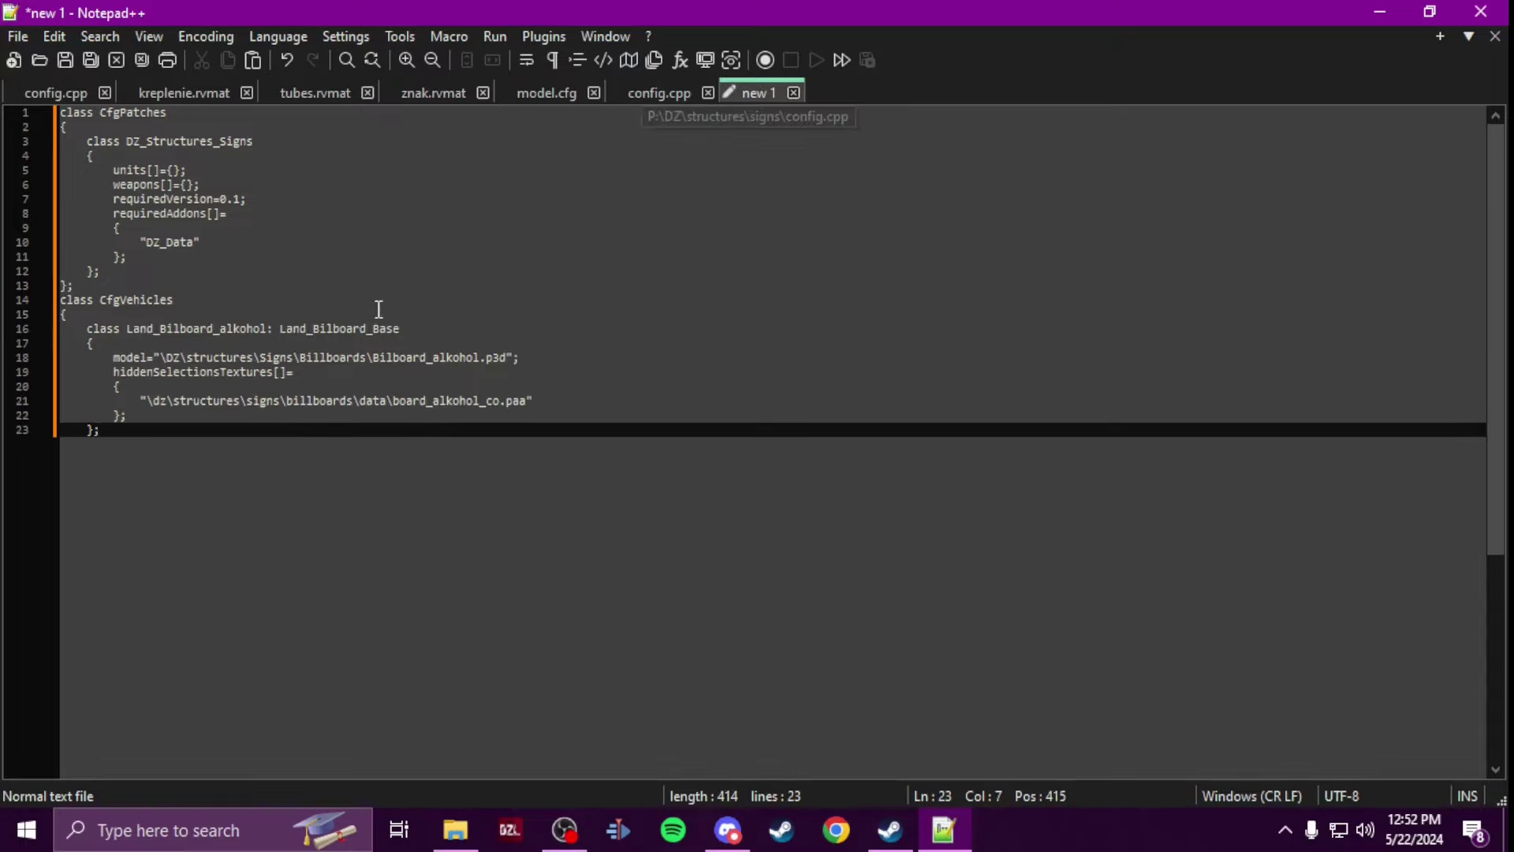
# Step: Replace the Land_Bilboard_Base parent of the pasted class with HouseNoDestruct, copied from the signs config
pyautogui.doubleClick(326, 329)
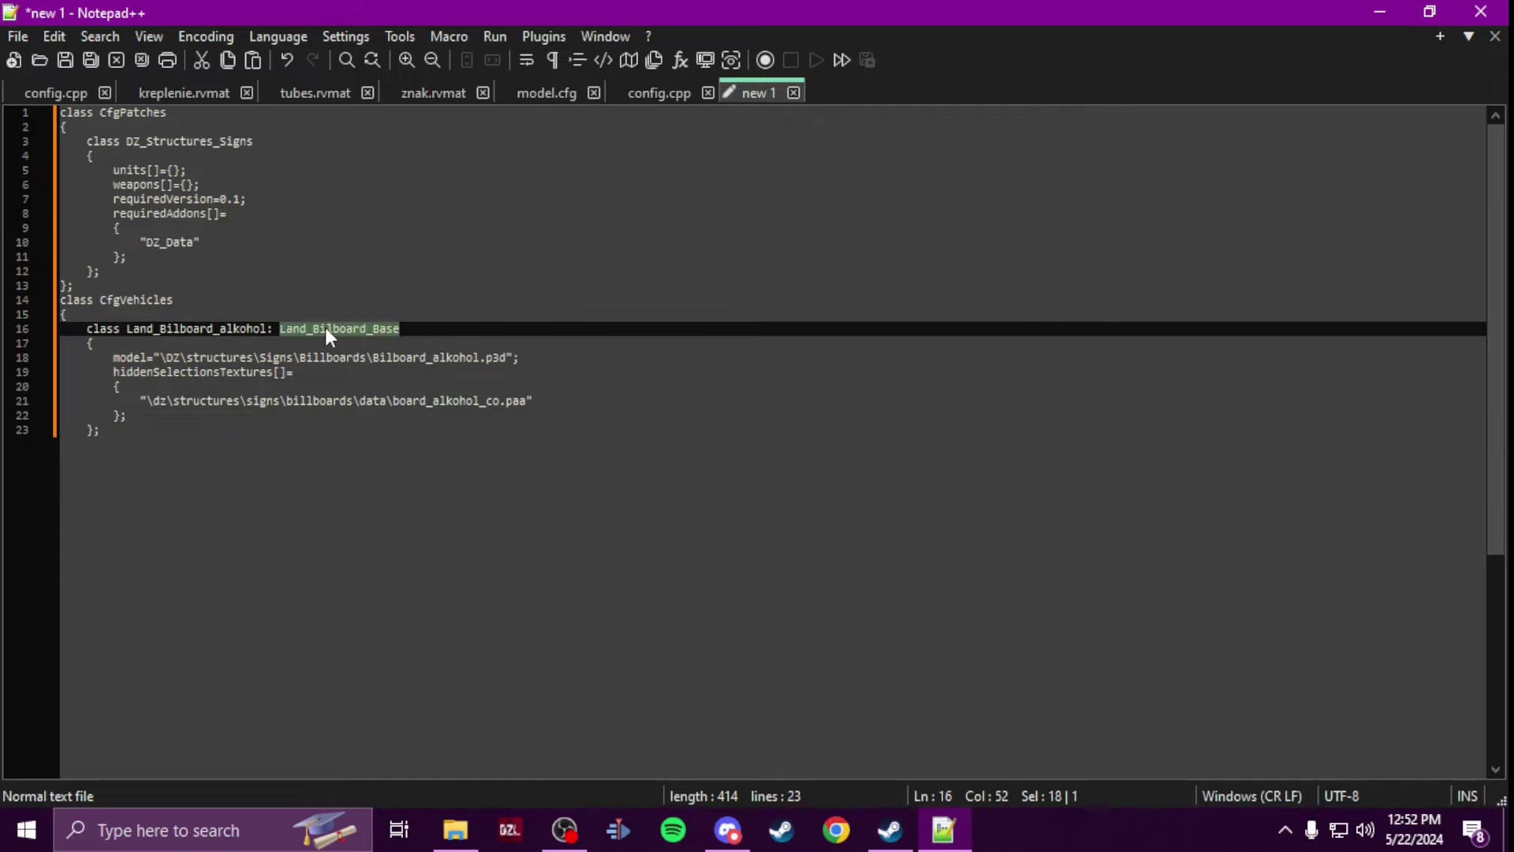
pyautogui.click(661, 99)
pyautogui.doubleClick(333, 256)
pyautogui.hotkey('ctrl', 'c')
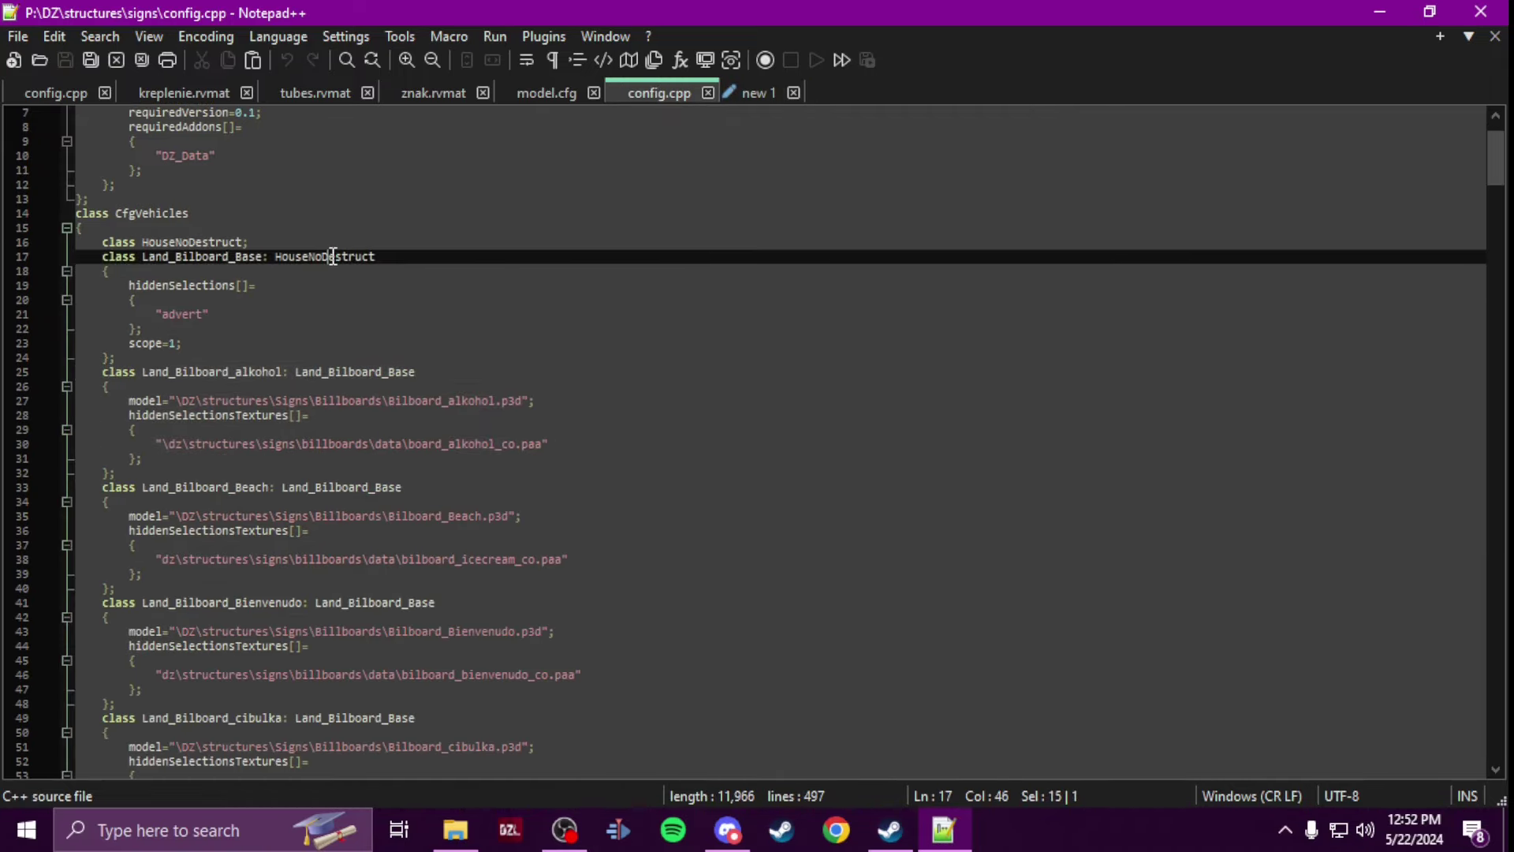
pyautogui.click(759, 93)
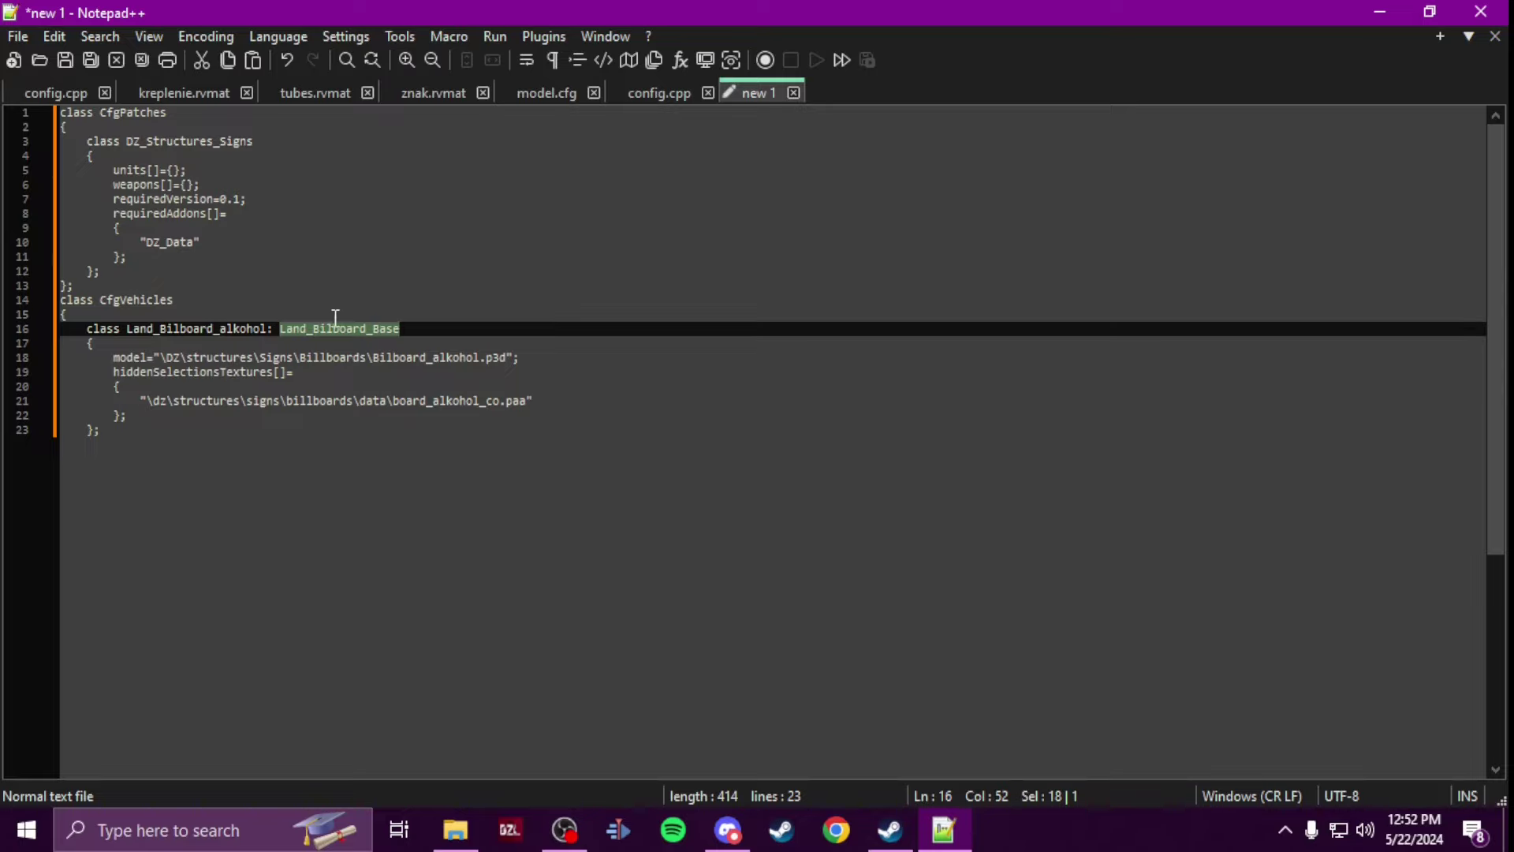
pyautogui.hotkey('ctrl', 'v')
# Step: Add the declaration "class HouseNoDestruct;" on a new line directly below the CfgVehicles opening brace
pyautogui.click(158, 314)
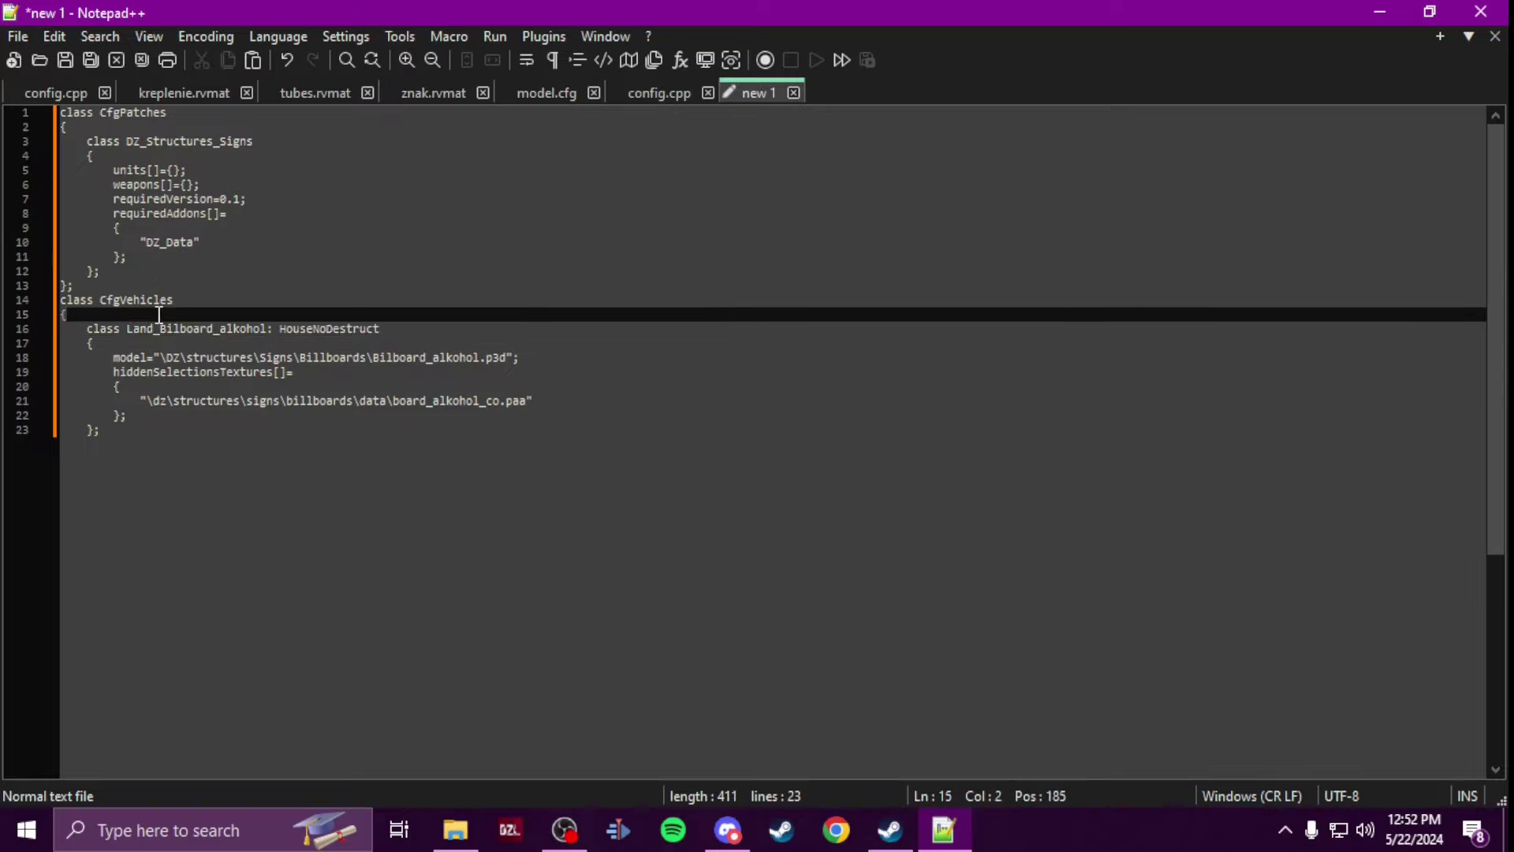
pyautogui.press('Return')
pyautogui.write('class')
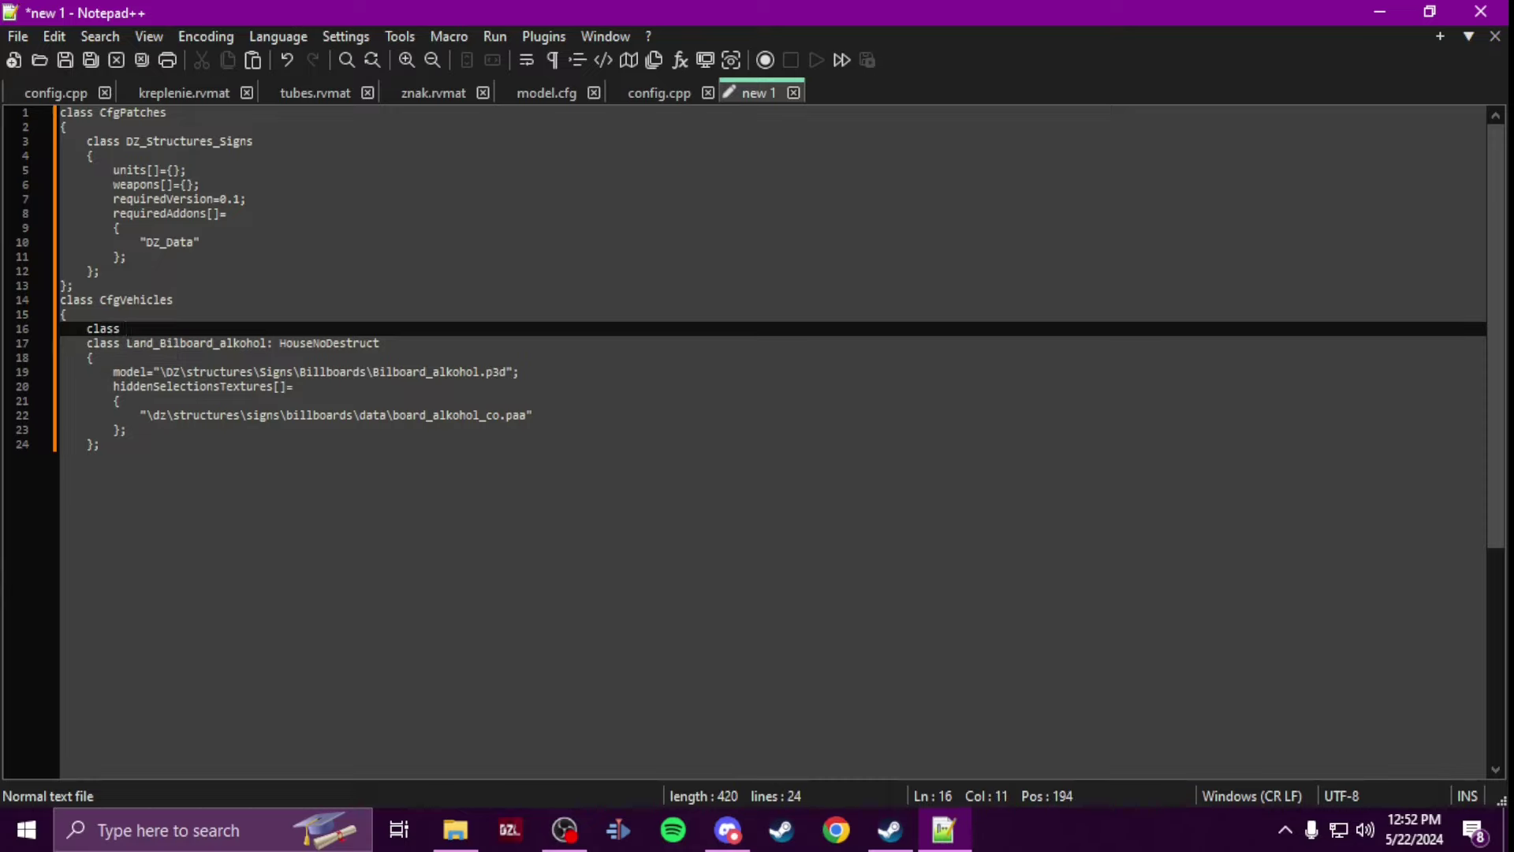
pyautogui.hotkey('ctrl', 'v')
pyautogui.write(';')
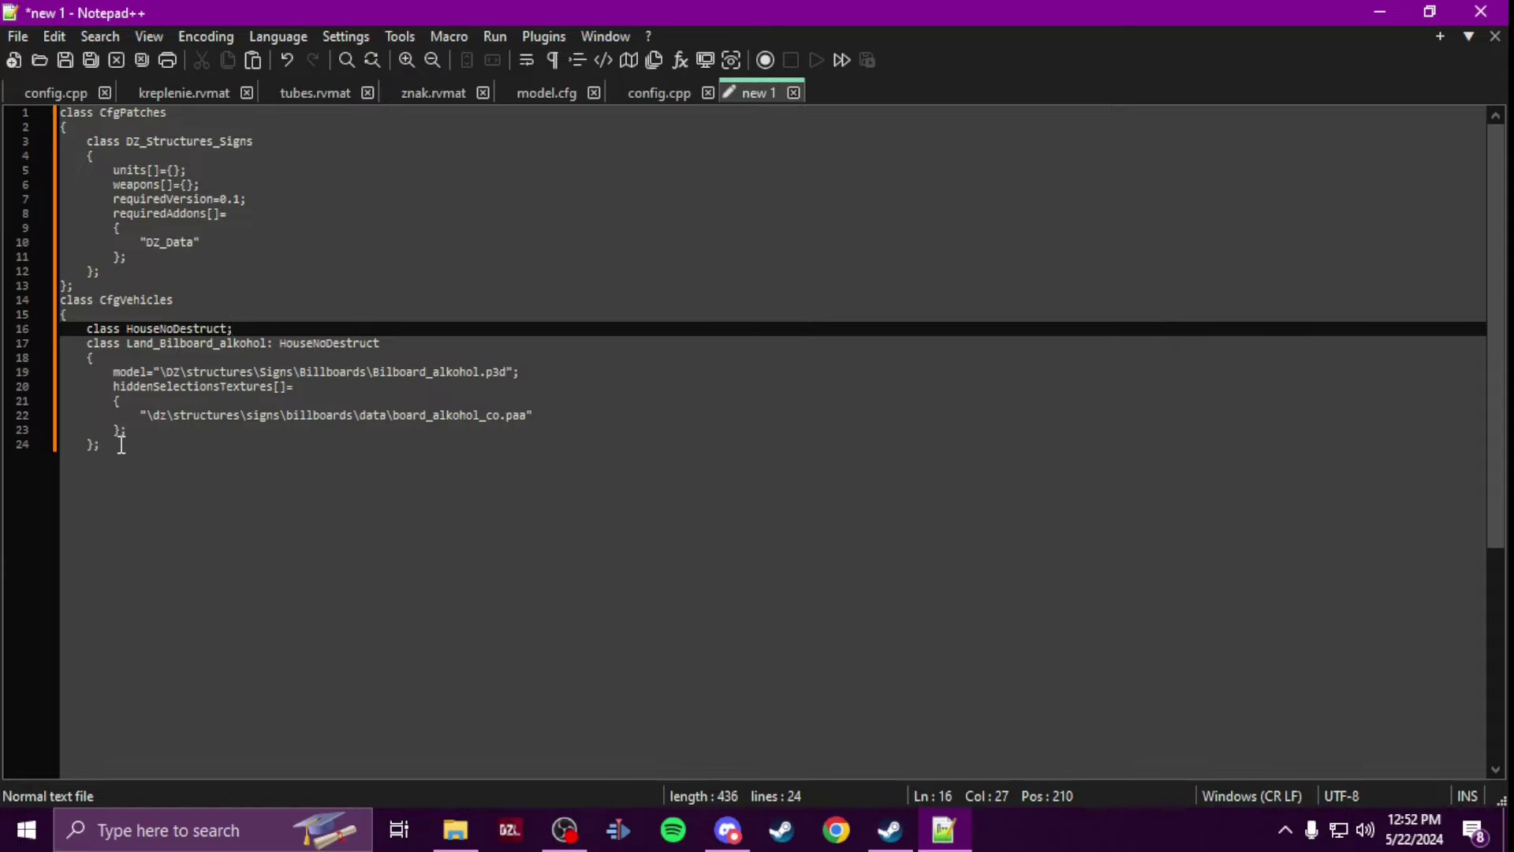
# Step: Duplicate the Land_Bilboard_alkohol class directly below itself and delete the duplicate again
pyautogui.moveTo(114, 446); pyautogui.dragTo(36, 344)
pyautogui.hotkey('ctrl', 'c')
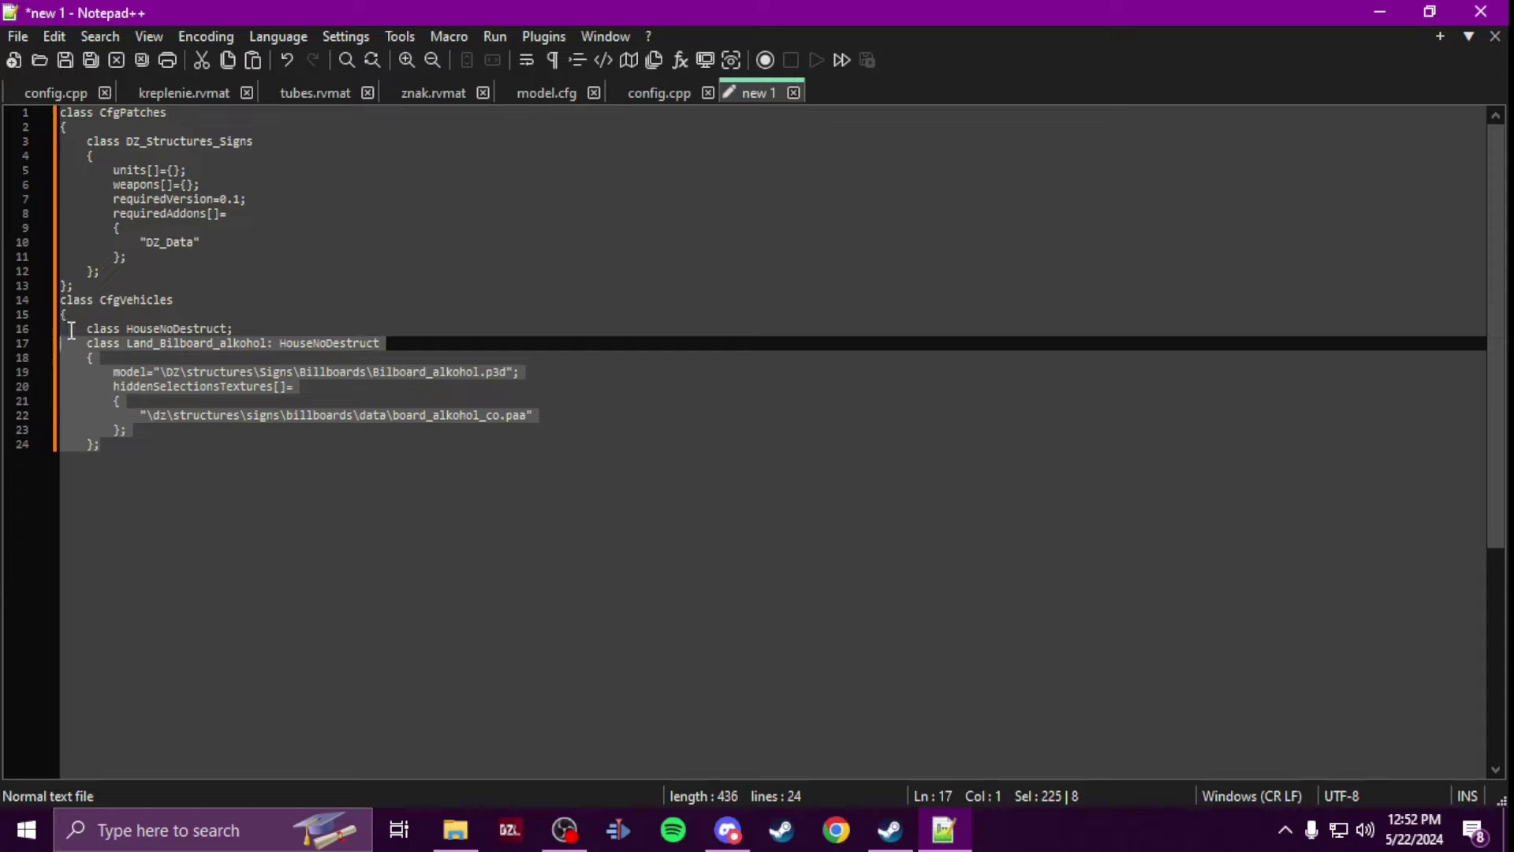
pyautogui.click(145, 444)
pyautogui.press('Return')
pyautogui.hotkey('ctrl', 'v')
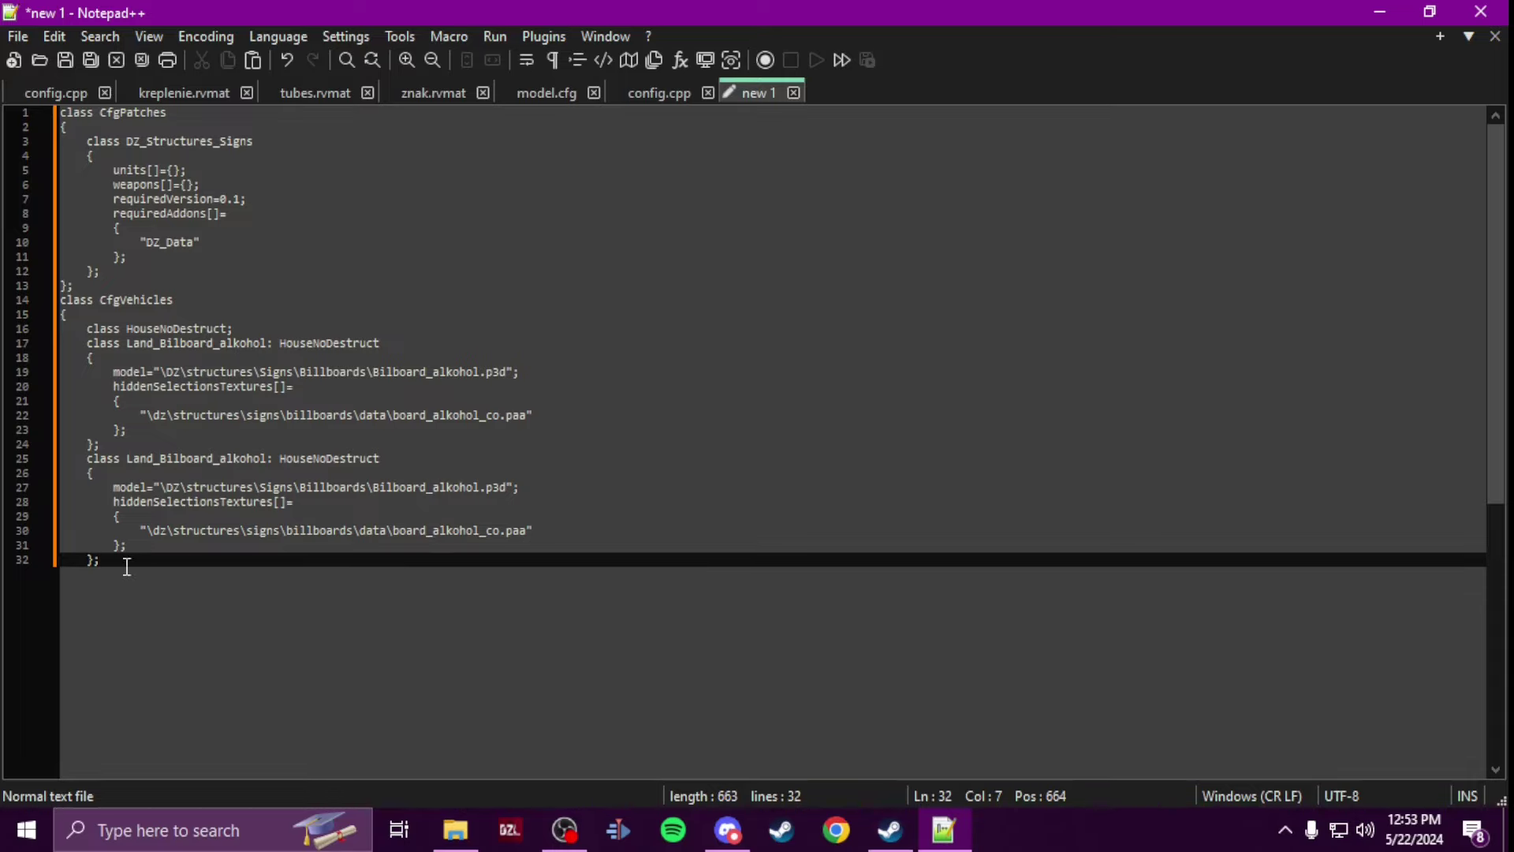
pyautogui.moveTo(126, 560); pyautogui.dragTo(22, 459)
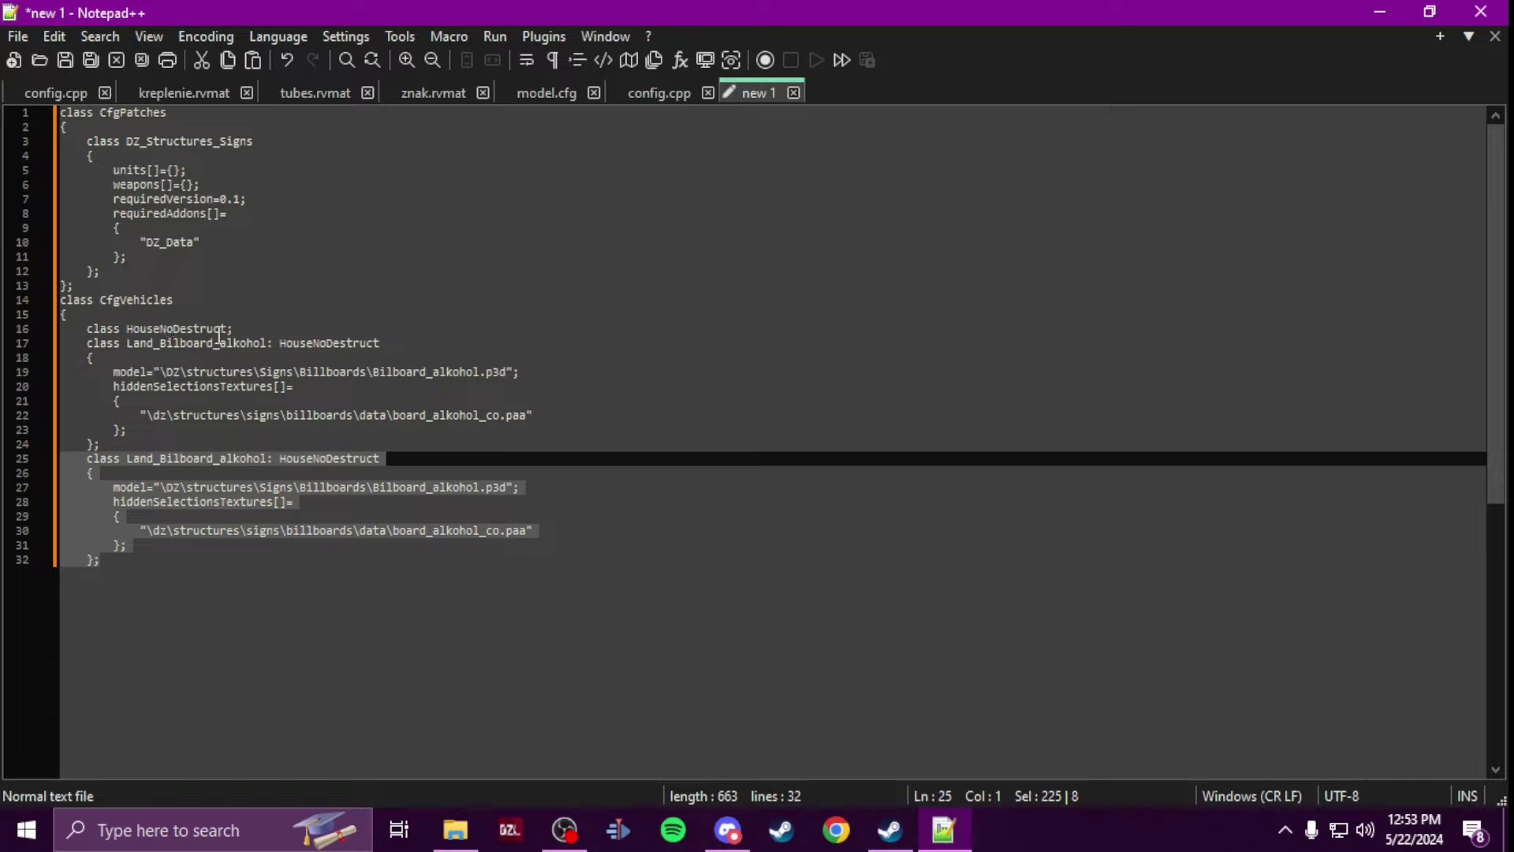
pyautogui.press('Delete')
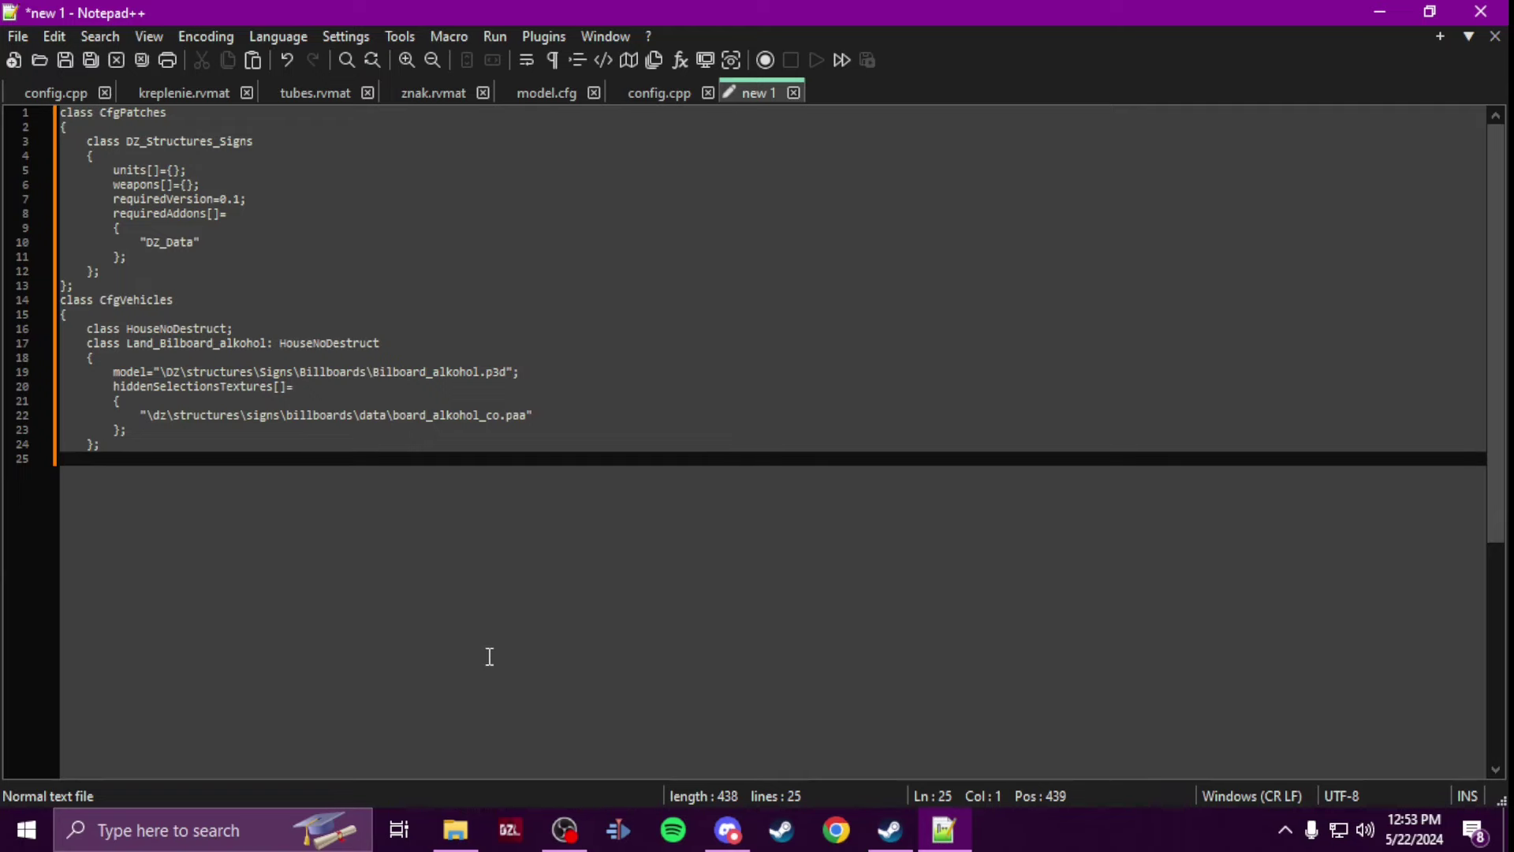
# Step: Add the line "scope=1;" from the signs config directly below the opening brace of the Land_Bilboard_alkohol class in the new file
pyautogui.click(650, 93)
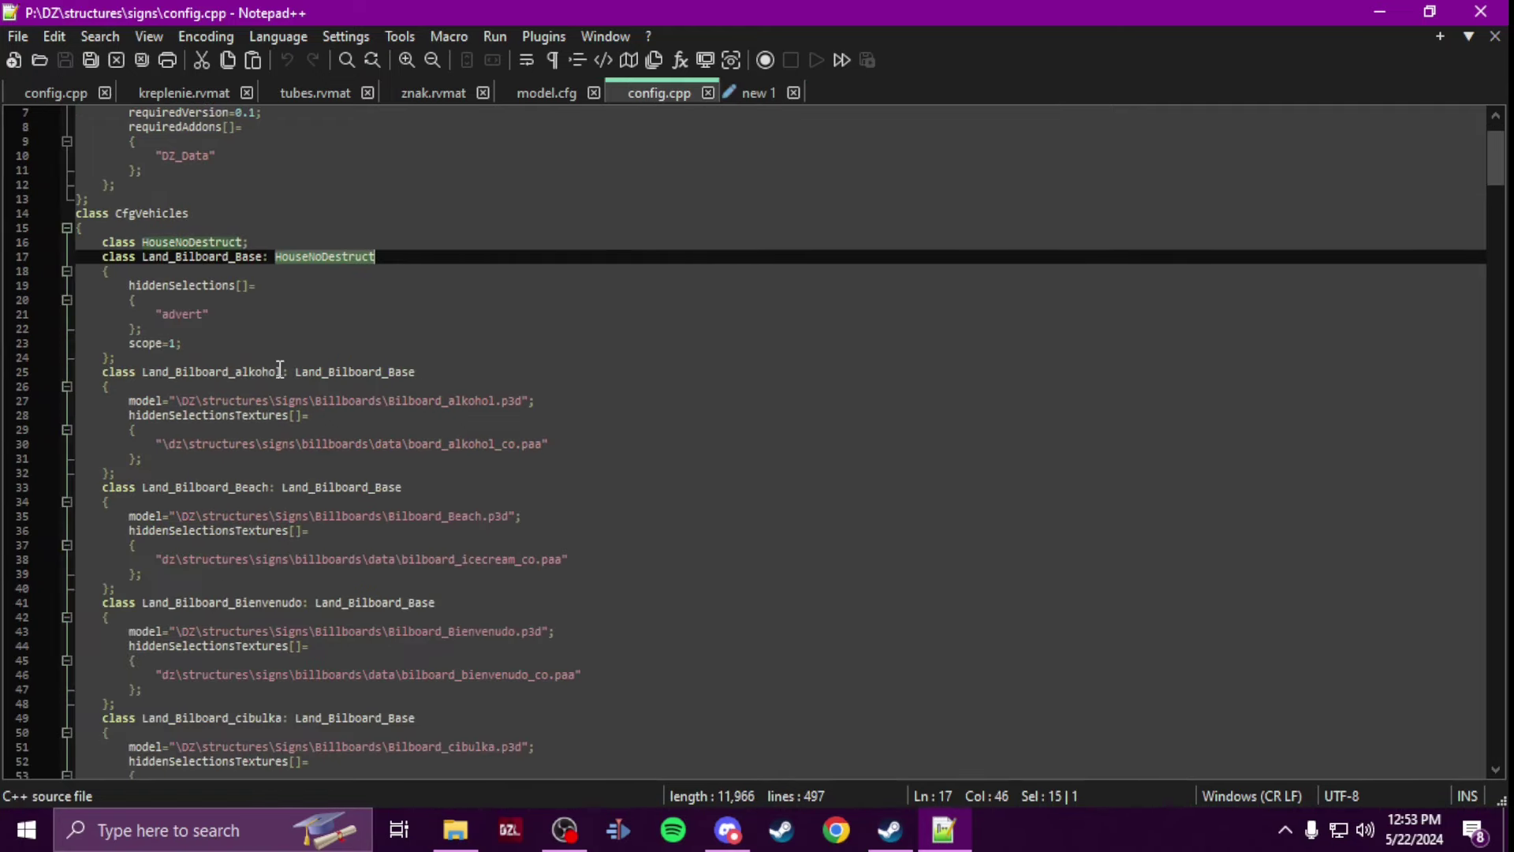
pyautogui.moveTo(191, 345); pyautogui.dragTo(129, 346)
pyautogui.click(757, 92)
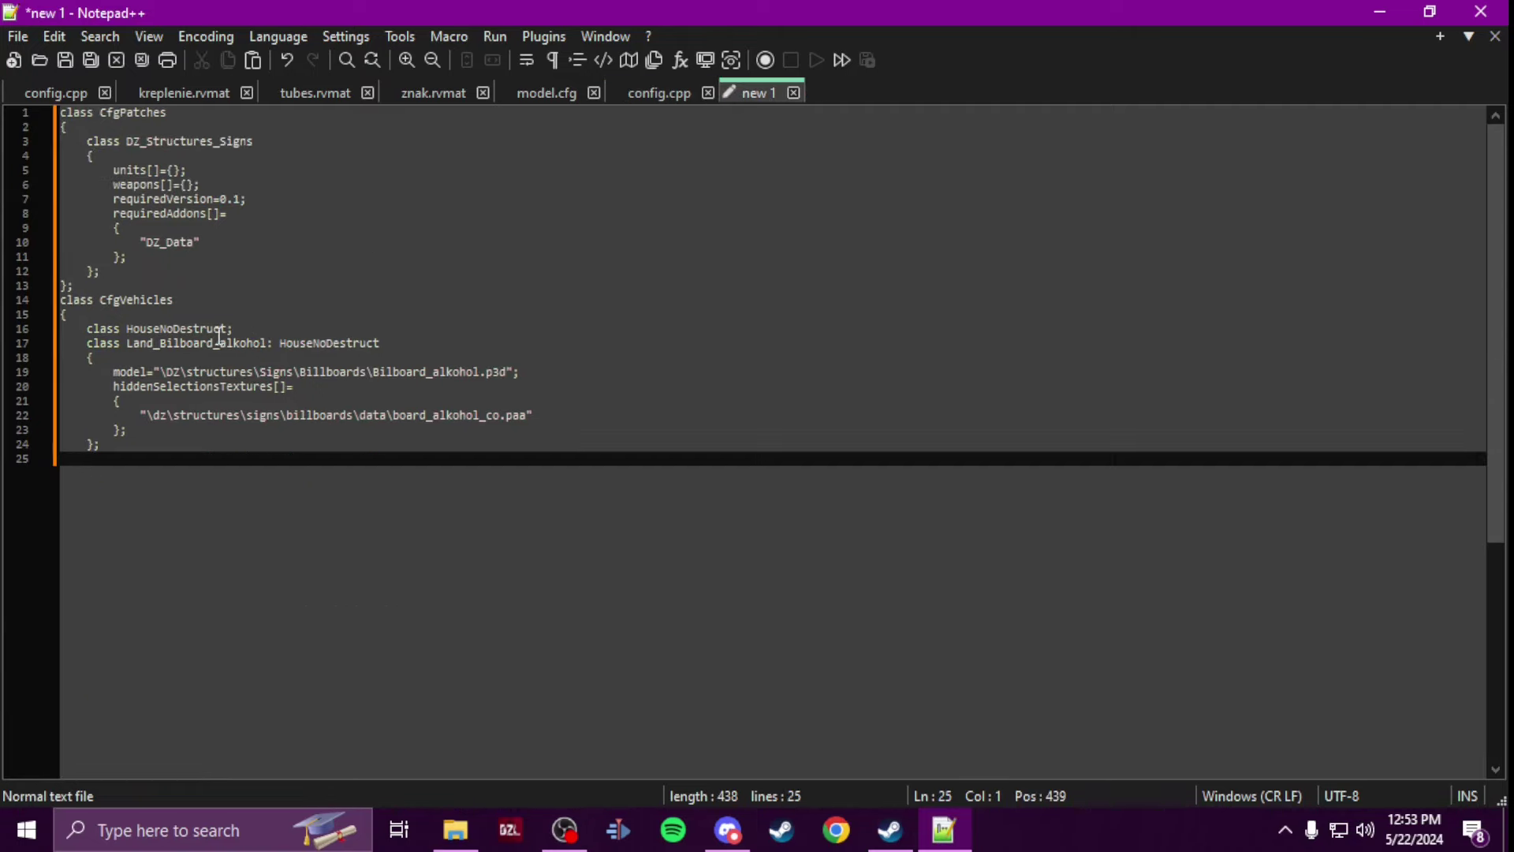
pyautogui.click(130, 358)
pyautogui.press('Return')
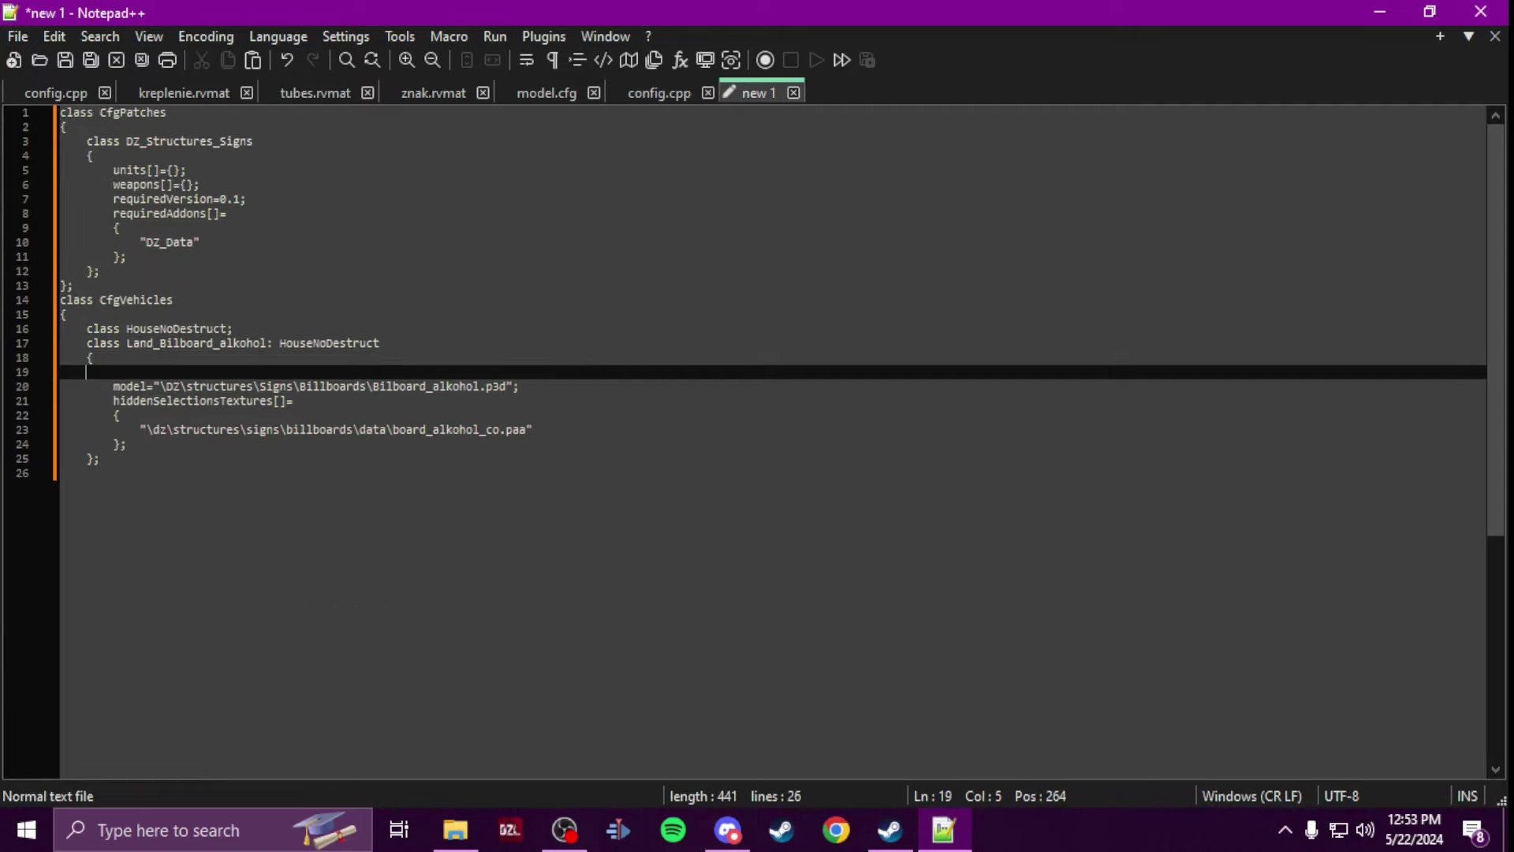
pyautogui.write('scope=1;')
pyautogui.moveTo(160, 372); pyautogui.dragTo(157, 372)
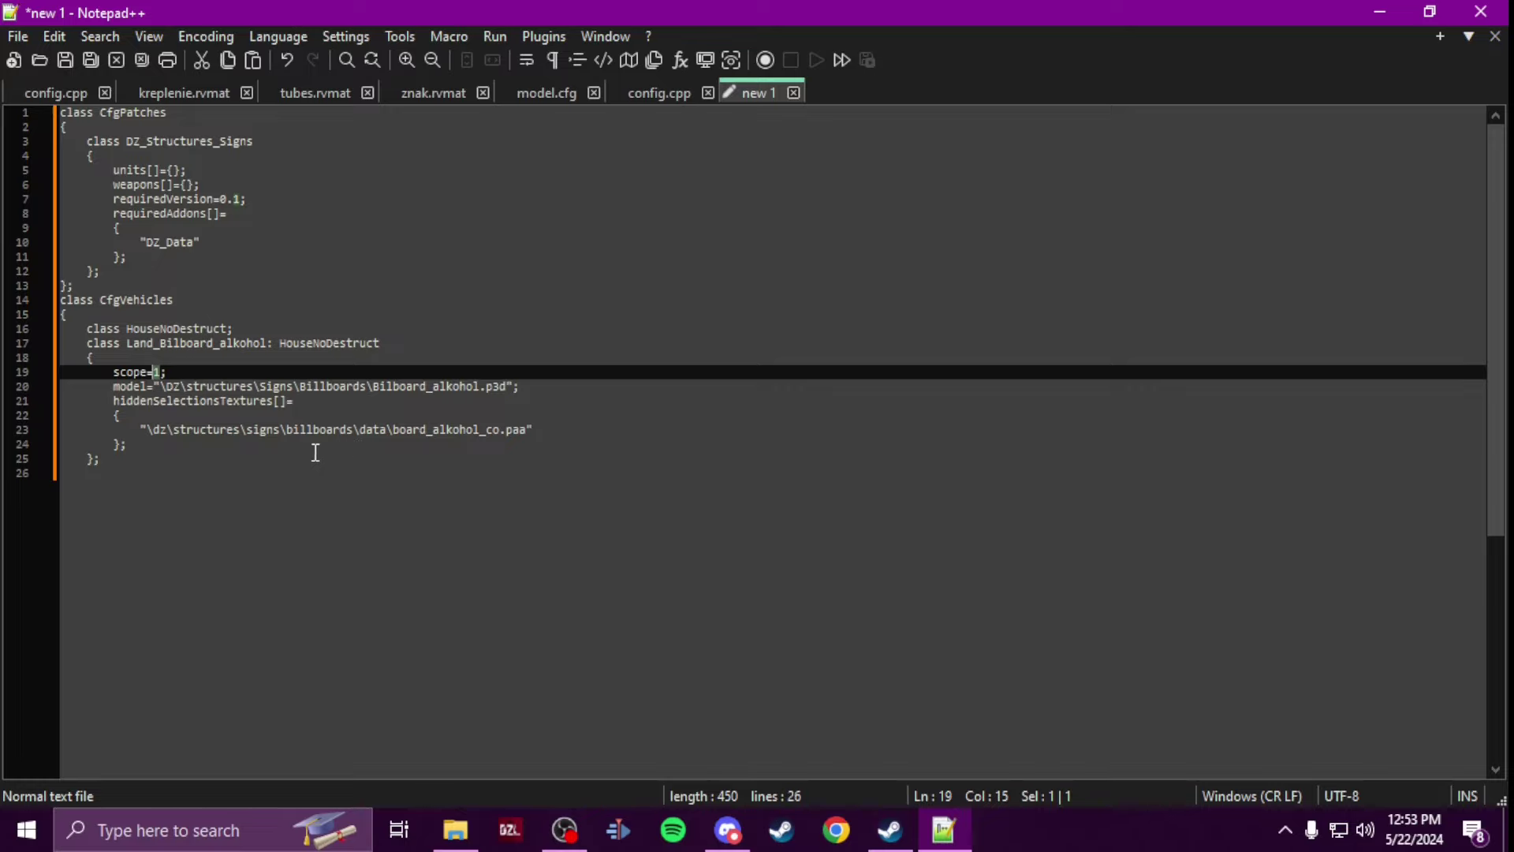
pyautogui.click(154, 463)
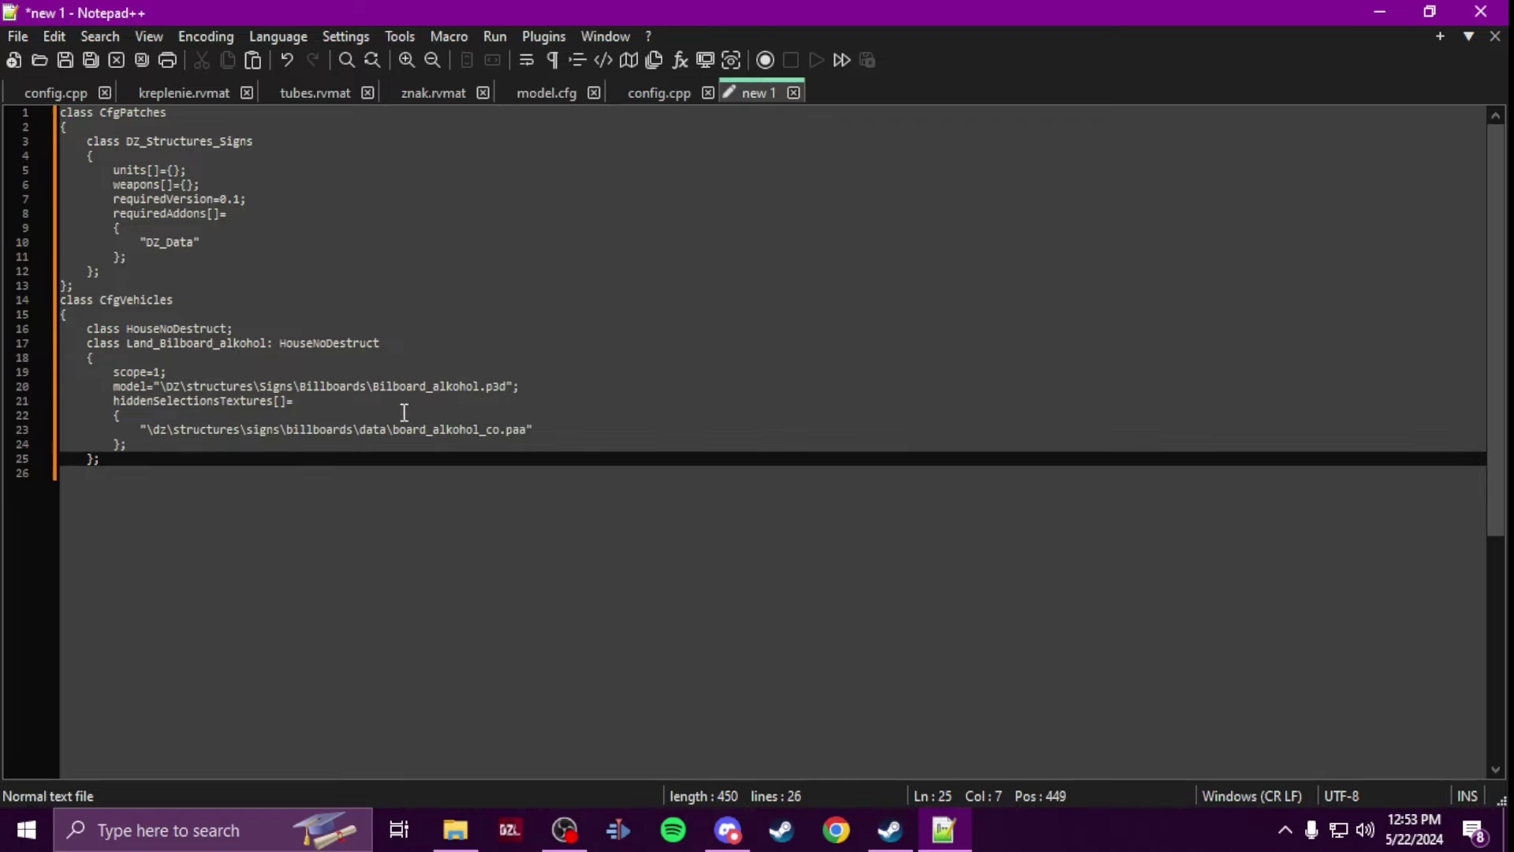
# Step: Replace the folder part of the model path and the texture path with sample_sign\data, copied from the P: drive's data folder path
pyautogui.click(459, 826)
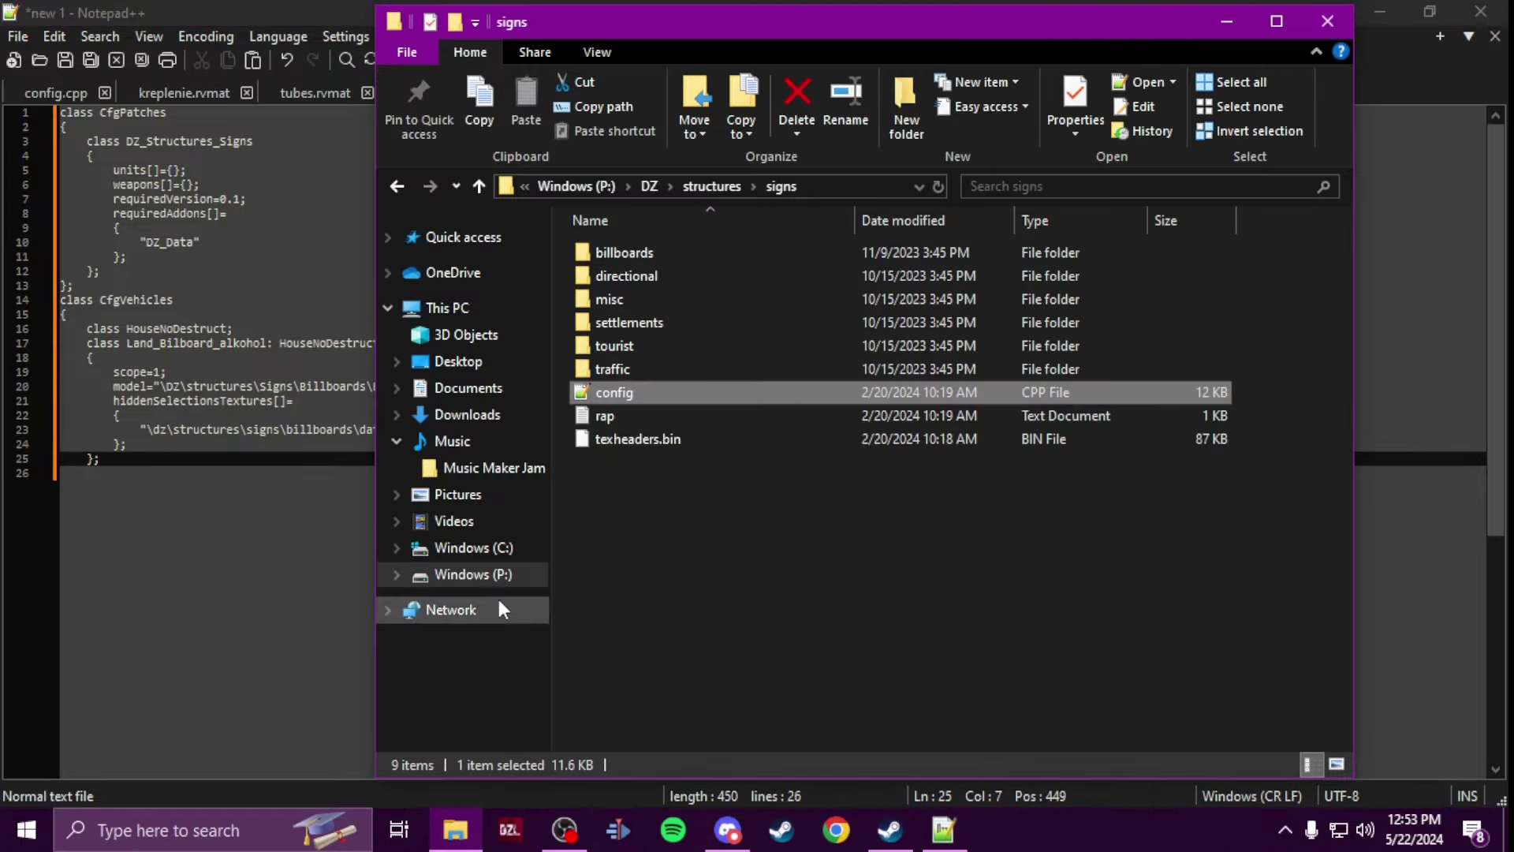
pyautogui.click(477, 574)
pyautogui.click(675, 439)
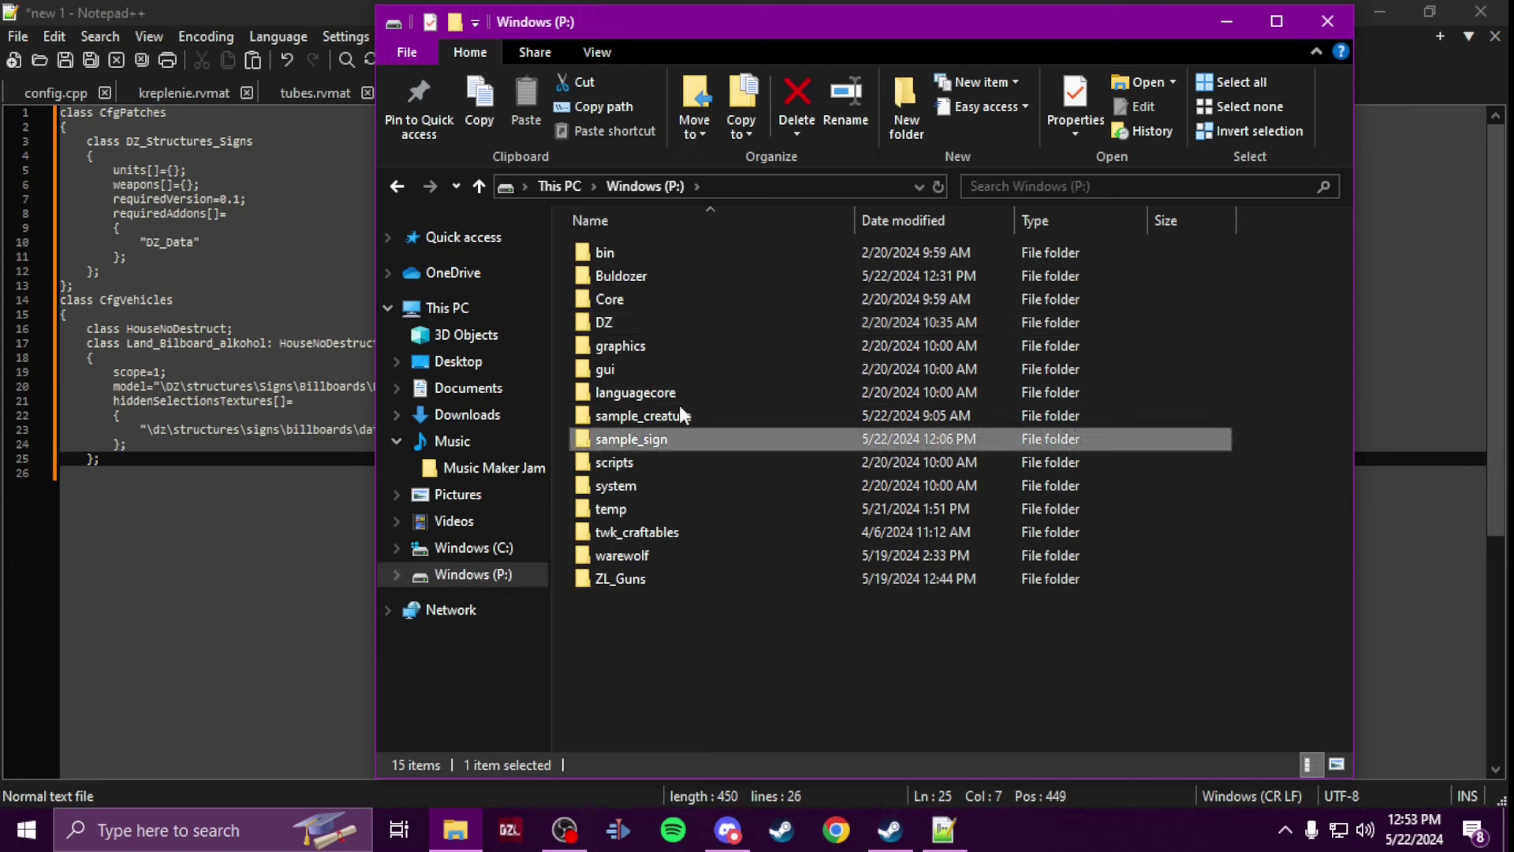
pyautogui.doubleClick(655, 250)
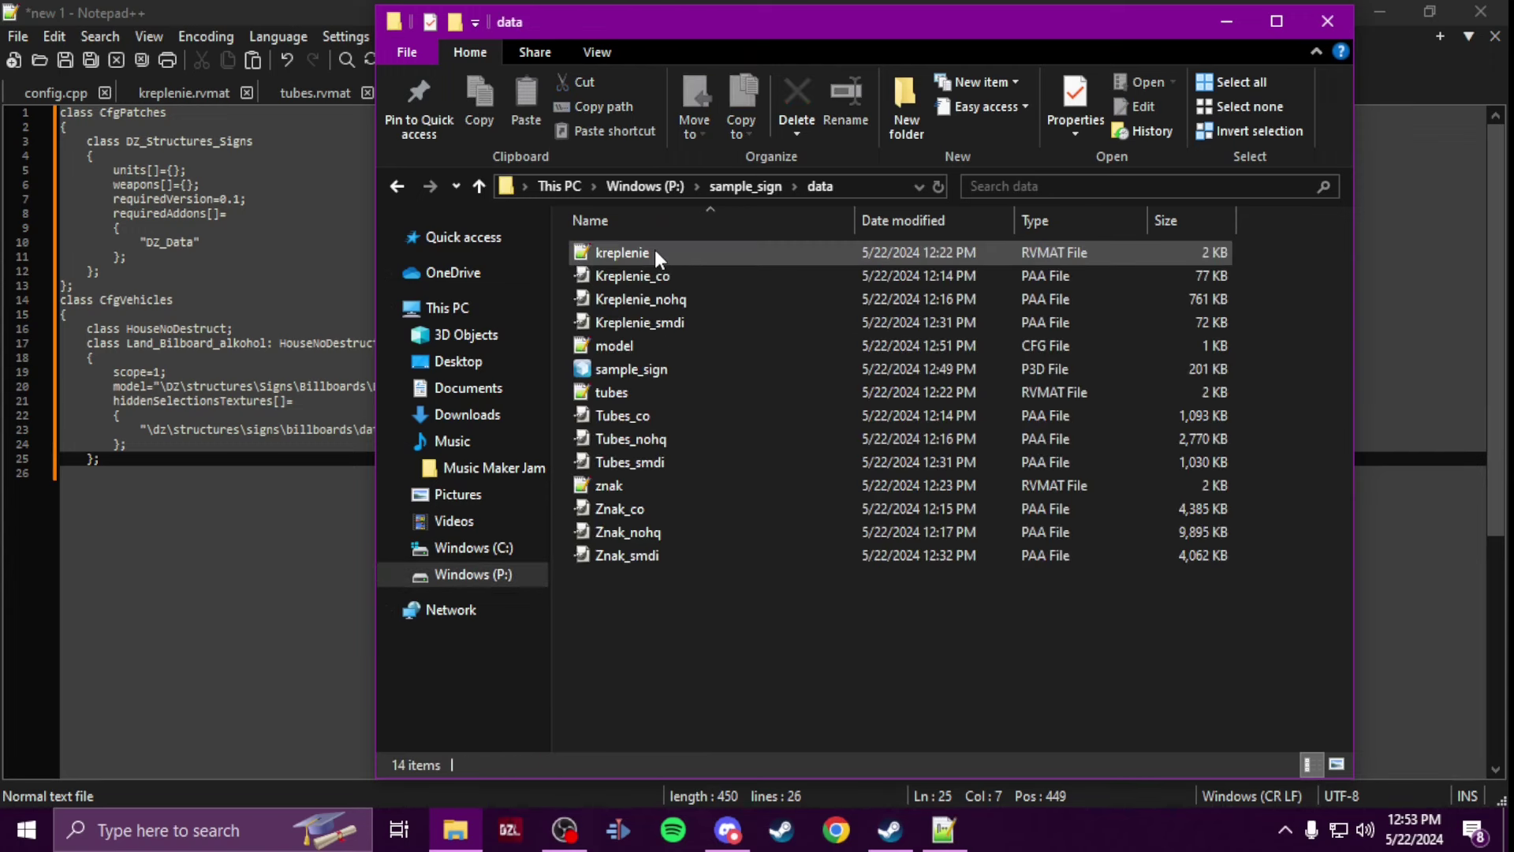
pyautogui.click(878, 189)
pyautogui.moveTo(644, 187); pyautogui.dragTo(541, 170)
pyautogui.hotkey('ctrl', 'c')
pyautogui.click(246, 15)
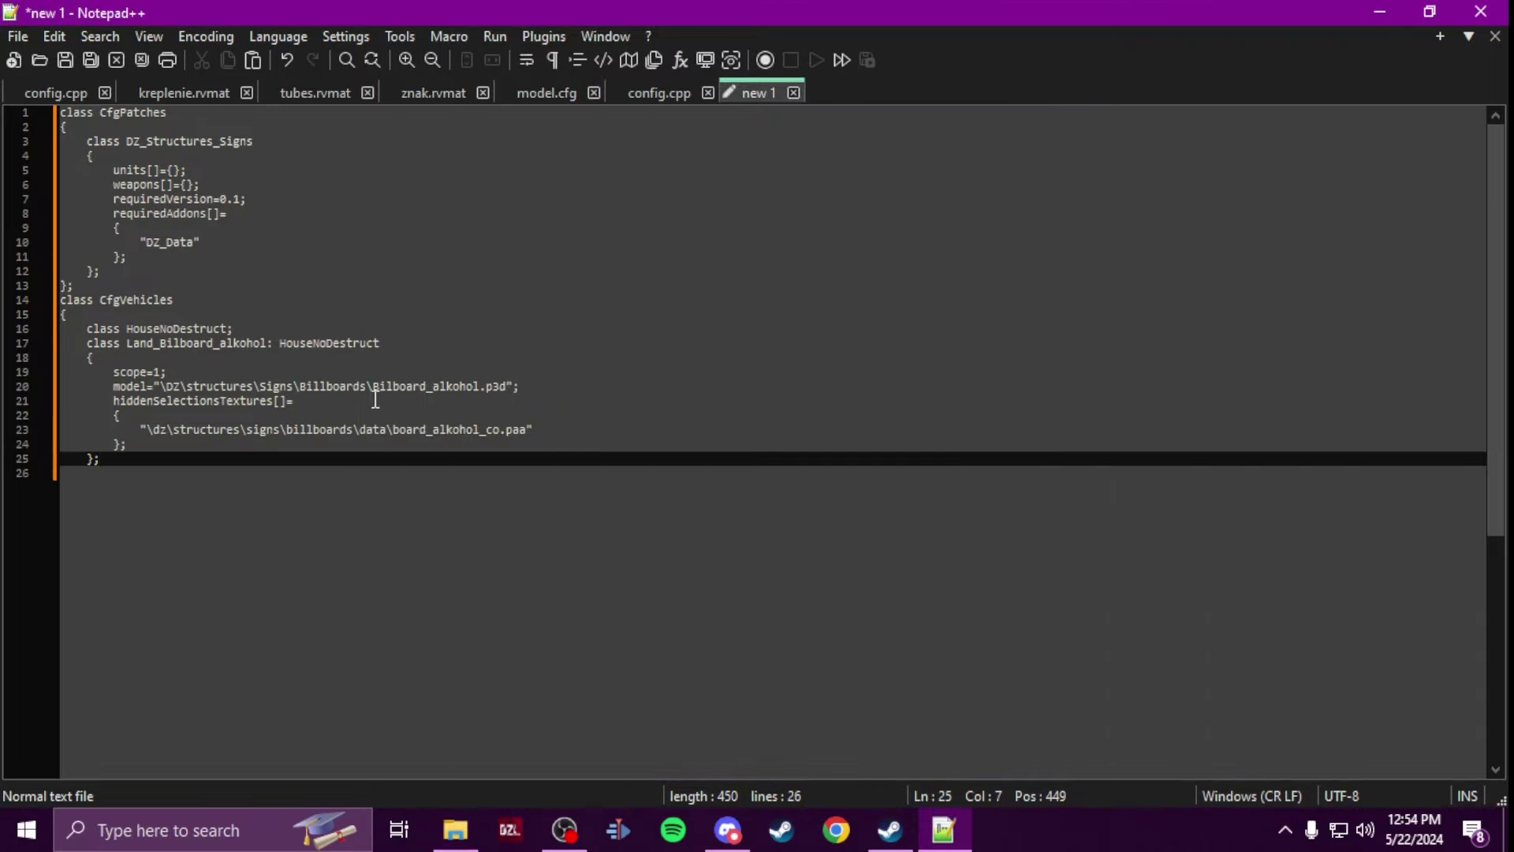
pyautogui.moveTo(367, 386); pyautogui.dragTo(160, 385)
pyautogui.hotkey('ctrl', 'v')
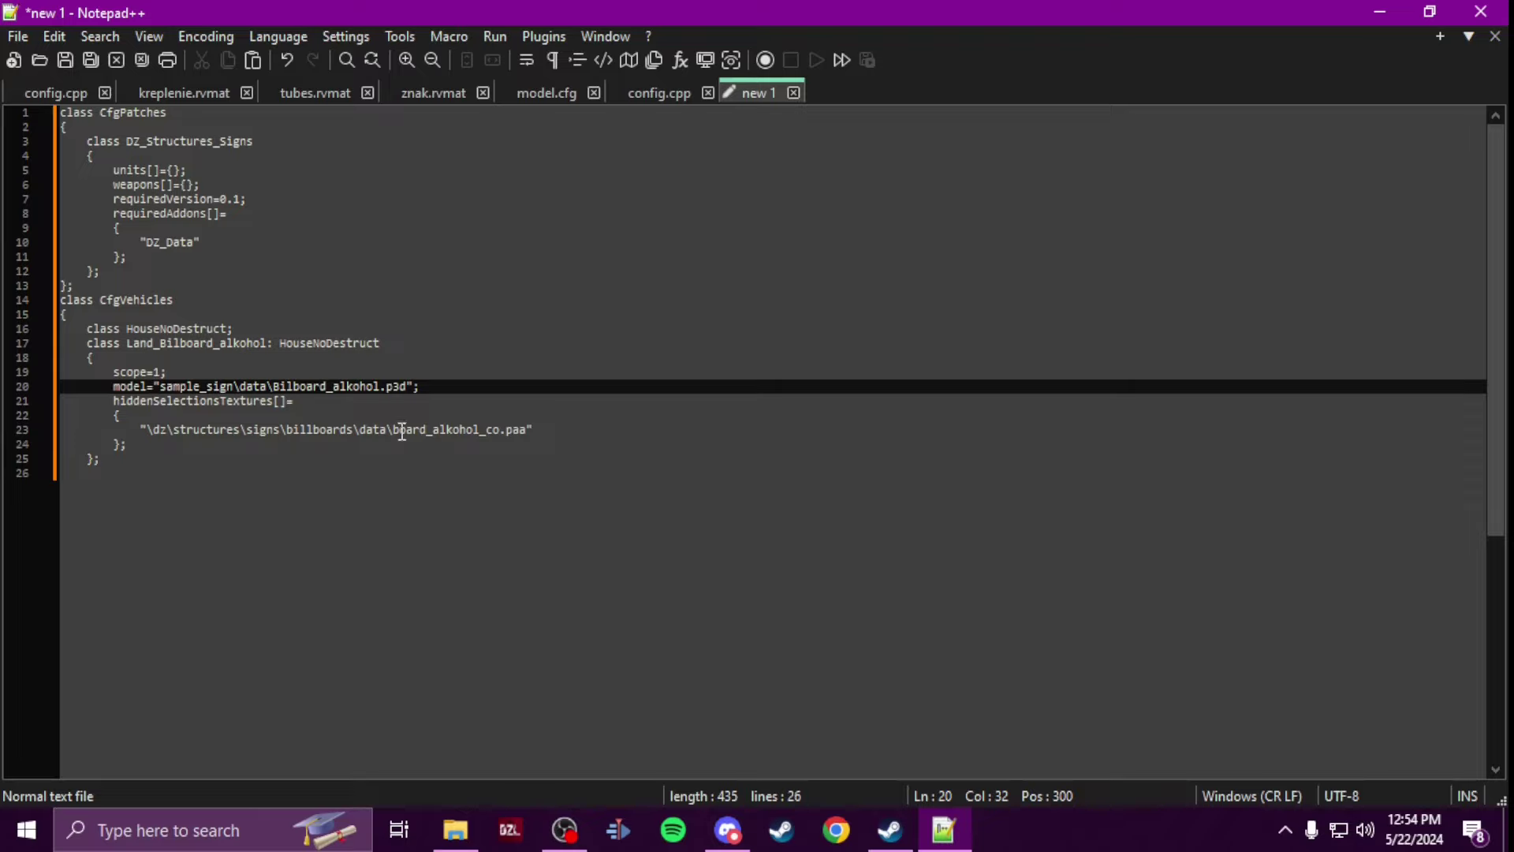
pyautogui.moveTo(389, 430); pyautogui.dragTo(141, 429)
pyautogui.write('"sample_sign\\data')
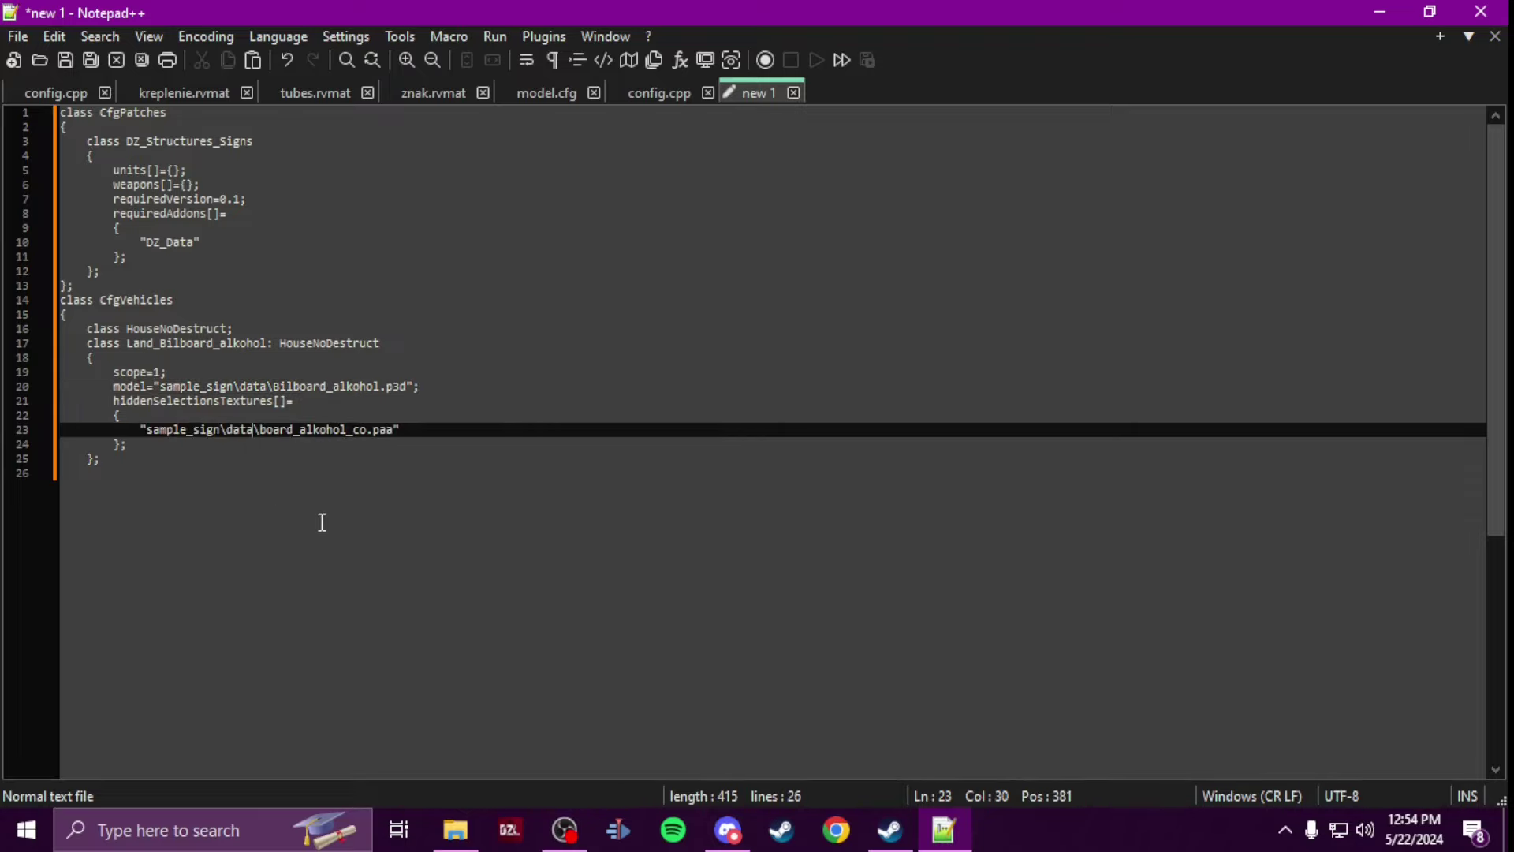
# Step: Copy the sample_sign P3D file's name from the data folder and use it to replace Bilboard_alkohol in the model path
pyautogui.click(471, 835)
pyautogui.click(643, 370)
pyautogui.rightClick(646, 370)
pyautogui.click(710, 728)
pyautogui.hotkey('ctrl', 'c')
pyautogui.click(670, 608)
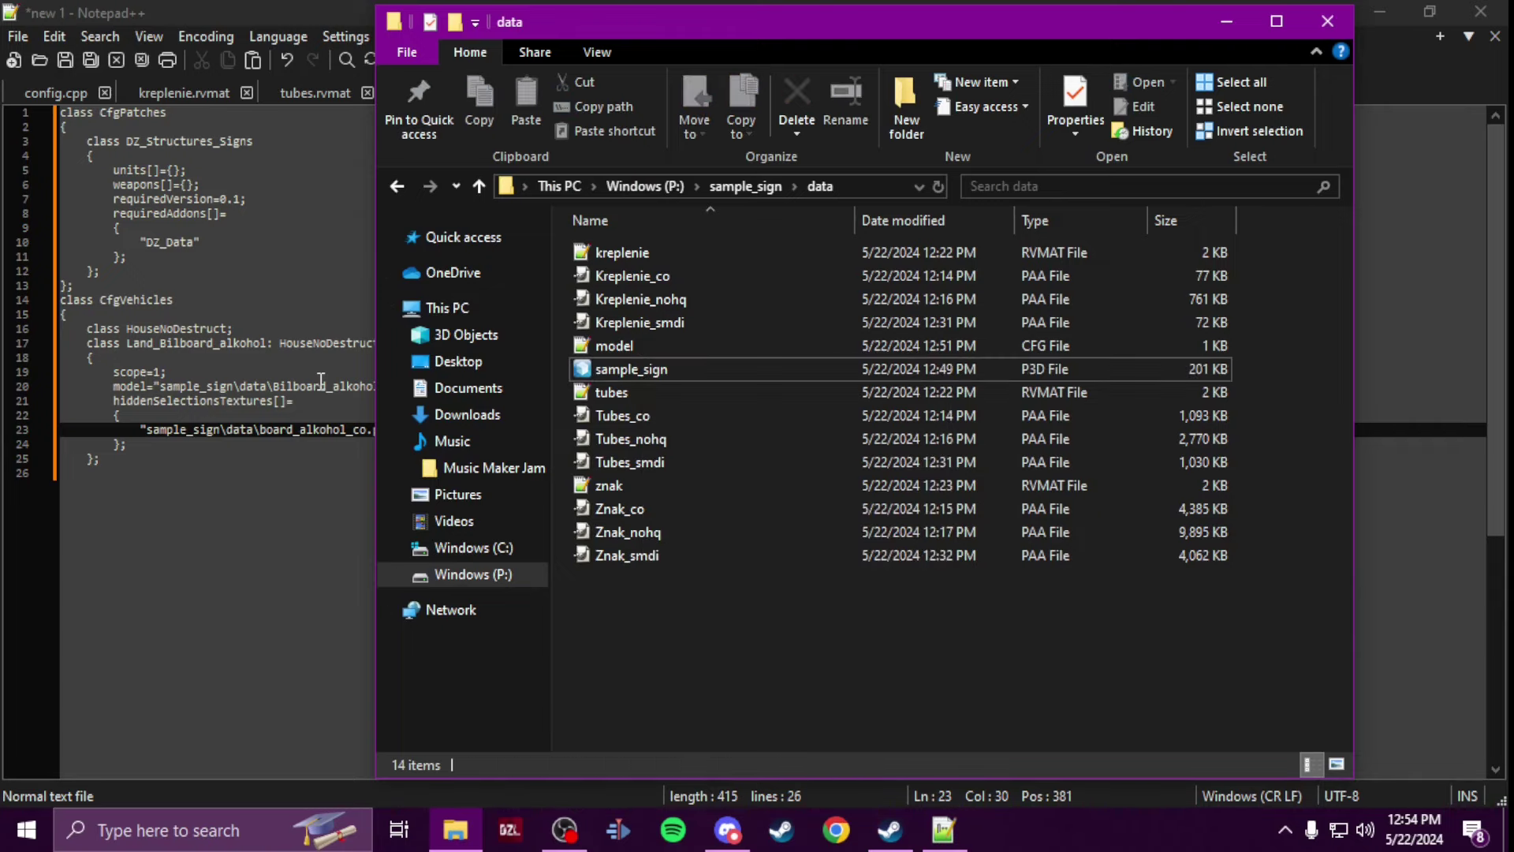
pyautogui.click(325, 388)
pyautogui.doubleClick(345, 387)
pyautogui.hotkey('ctrl', 'v')
# Step: Copy the Znak_co texture's name from the data folder and use it to replace board_alkohol_co in hiddenSelectionsTextures
pyautogui.click(455, 830)
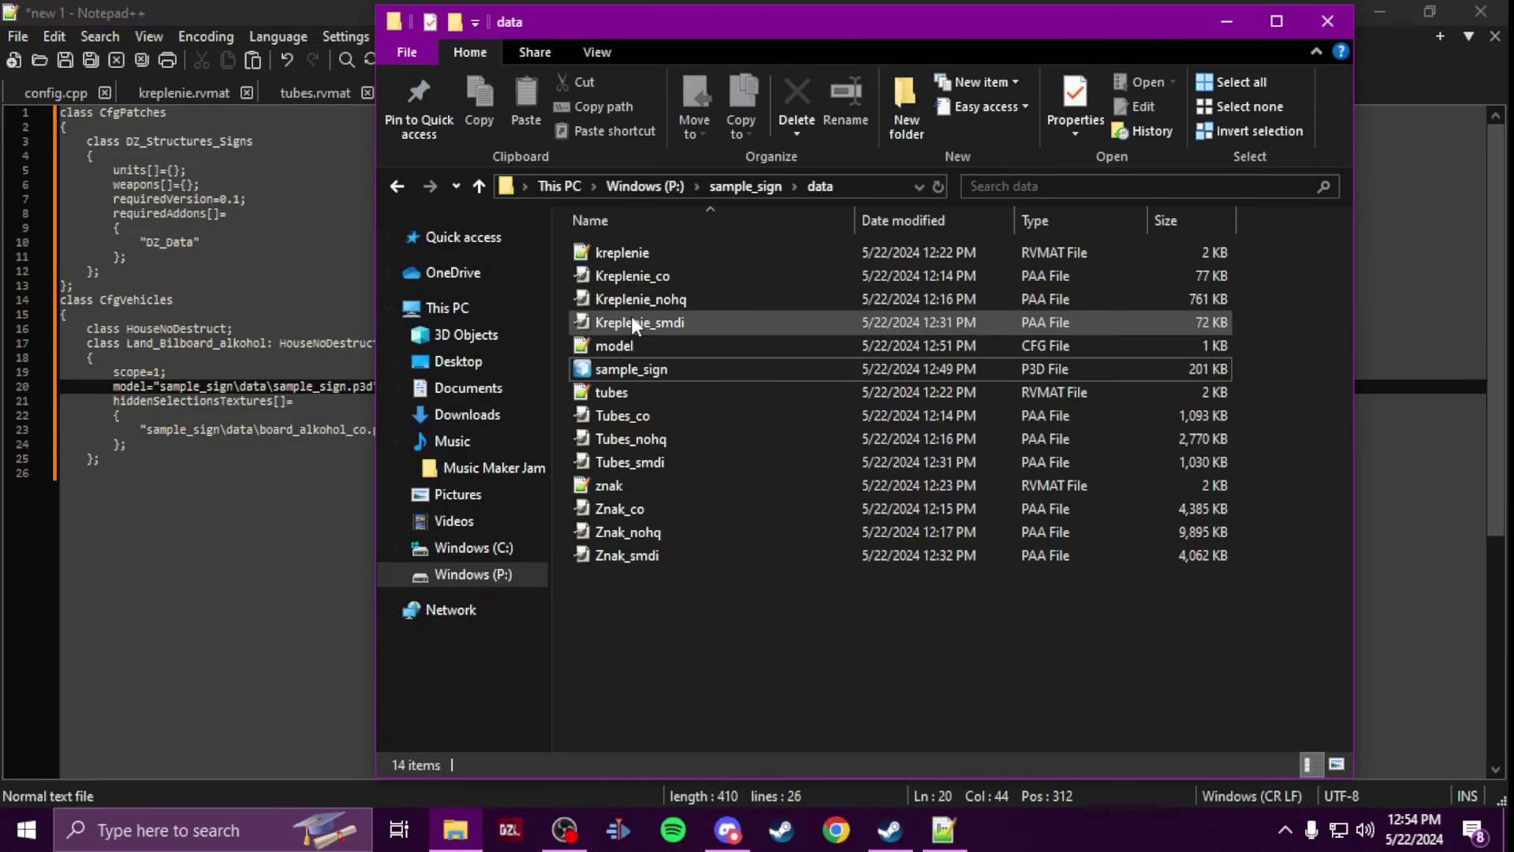
pyautogui.click(636, 276)
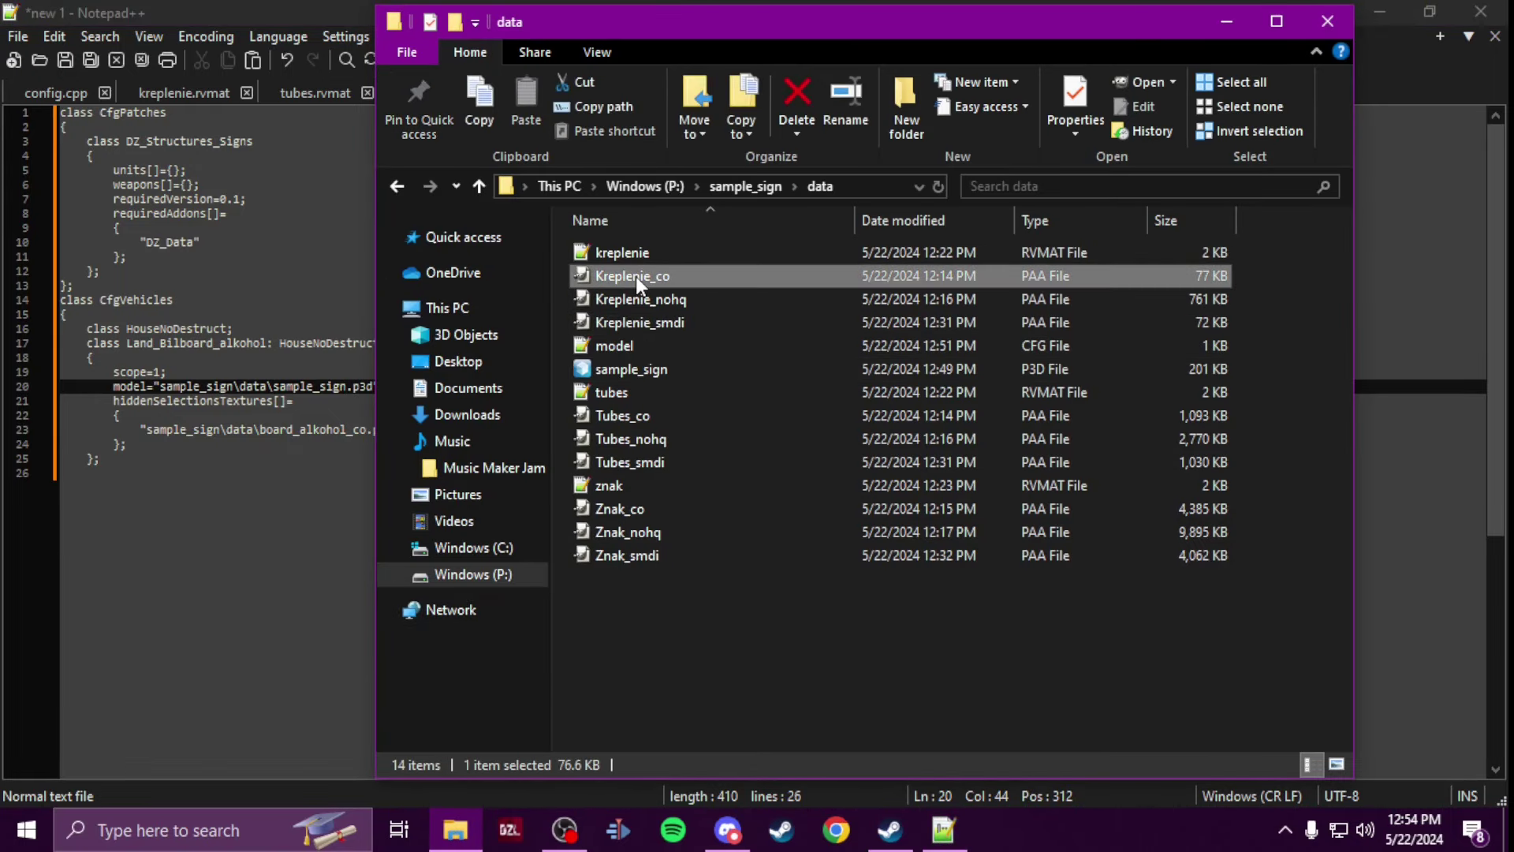
pyautogui.rightClick(636, 276)
pyautogui.click(575, 650)
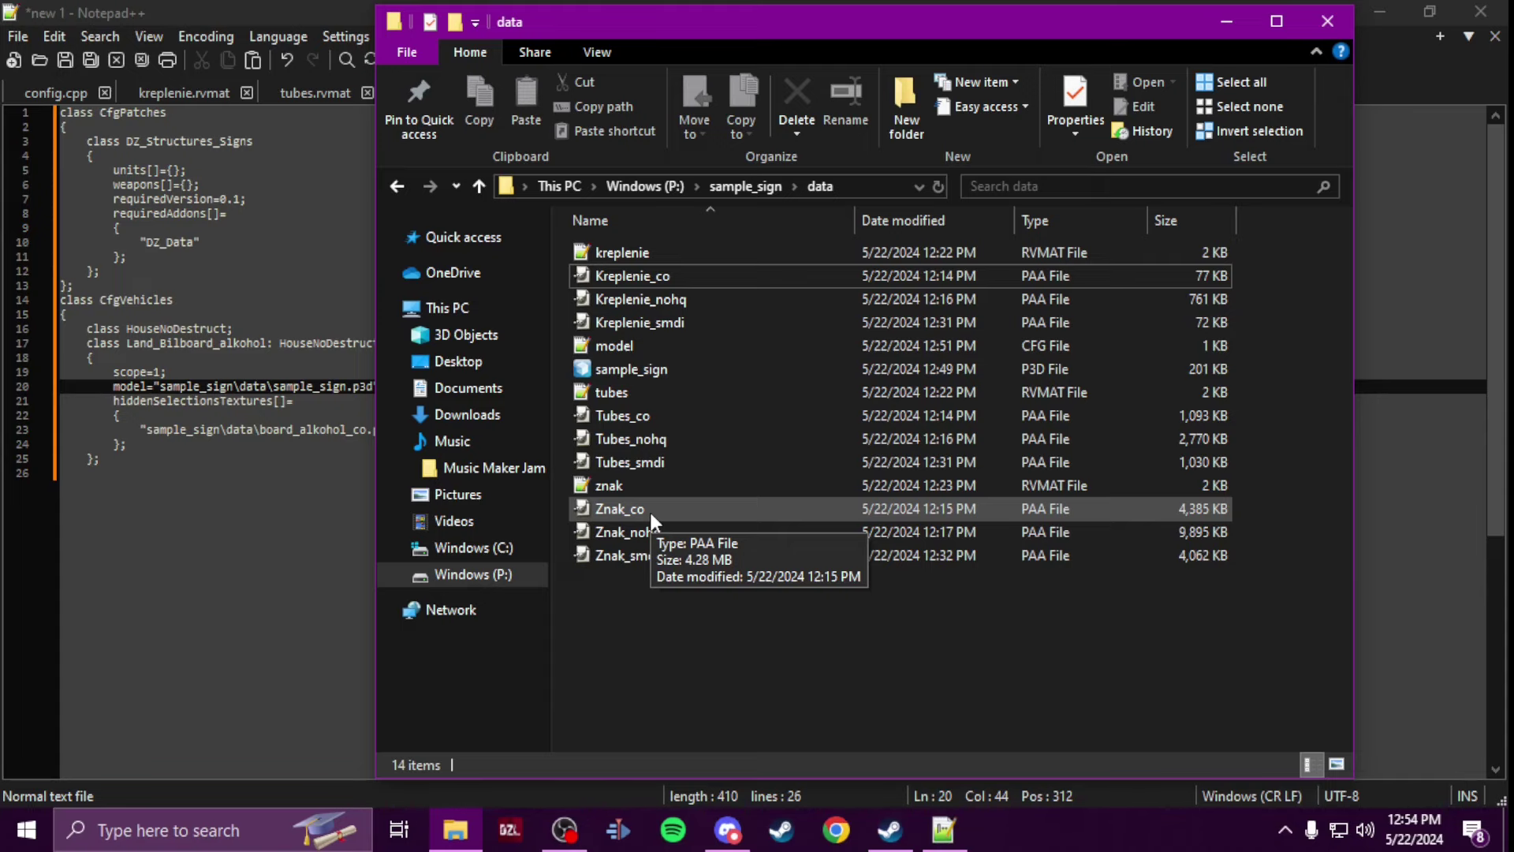
pyautogui.click(650, 513)
pyautogui.rightClick(650, 513)
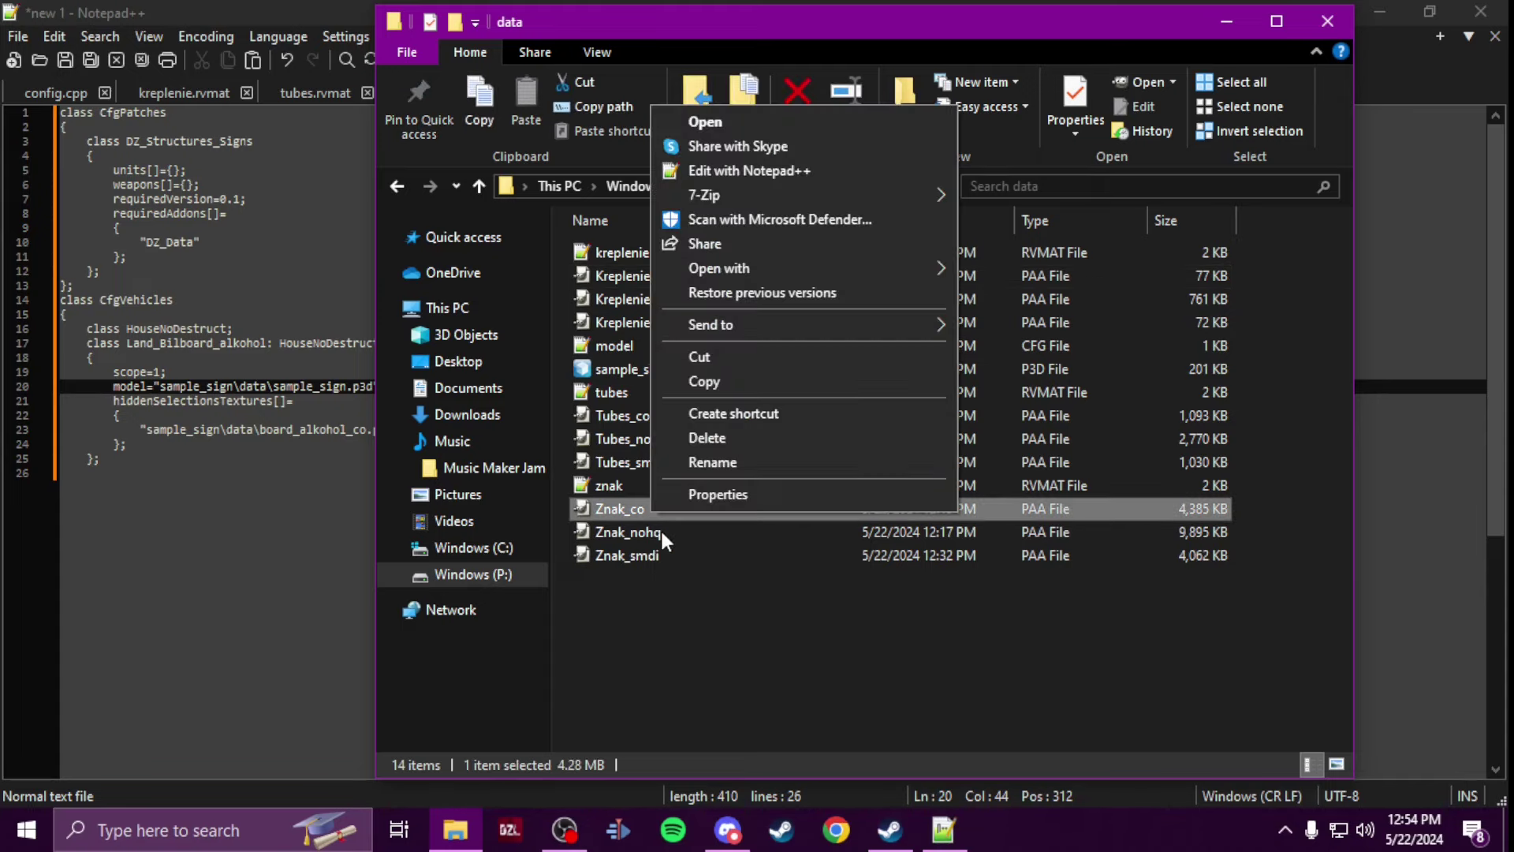
pyautogui.click(721, 462)
pyautogui.hotkey('ctrl', 'c')
pyautogui.click(715, 656)
pyautogui.click(317, 488)
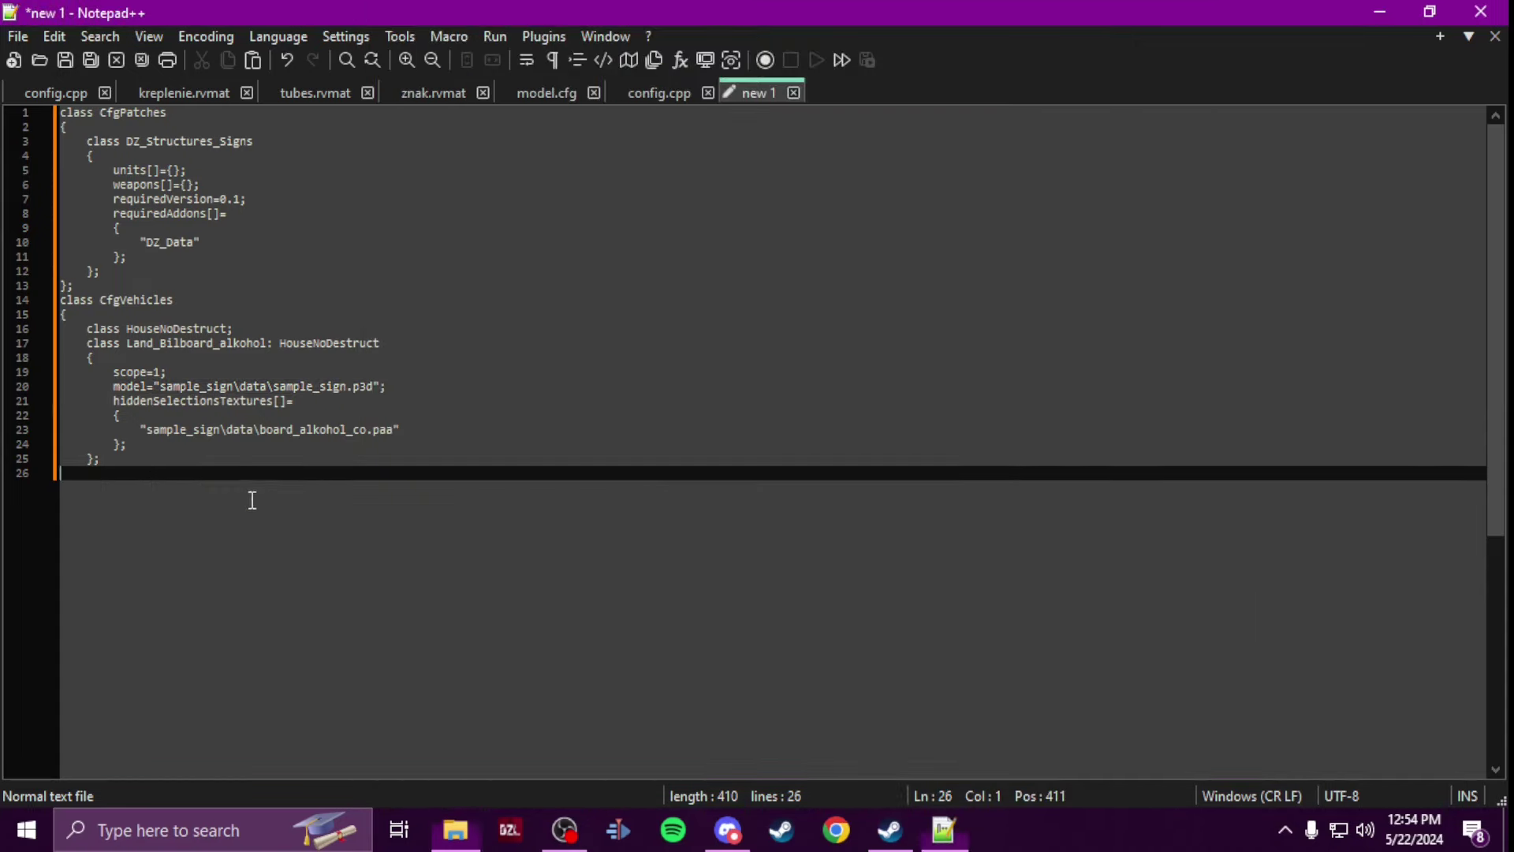
pyautogui.doubleClick(327, 435)
pyautogui.hotkey('ctrl', 'v')
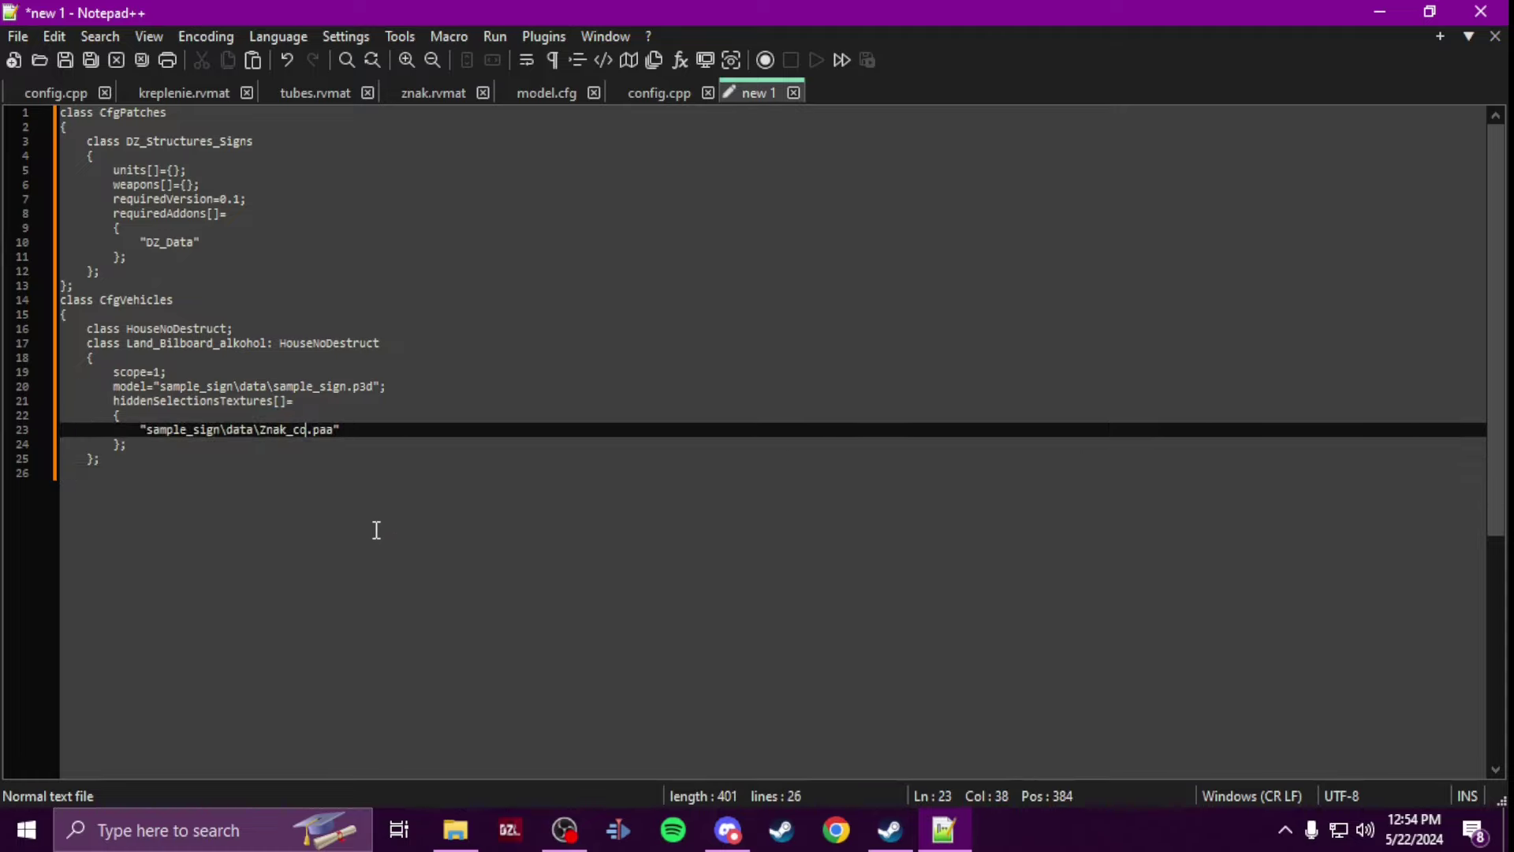
# Step: Duplicate the Znak_co.paa path twice inside hiddenSelectionsTextures, giving three entries separated by commas
pyautogui.moveTo(363, 428); pyautogui.dragTo(5, 435)
pyautogui.hotkey('ctrl', 'c')
pyautogui.click(355, 421)
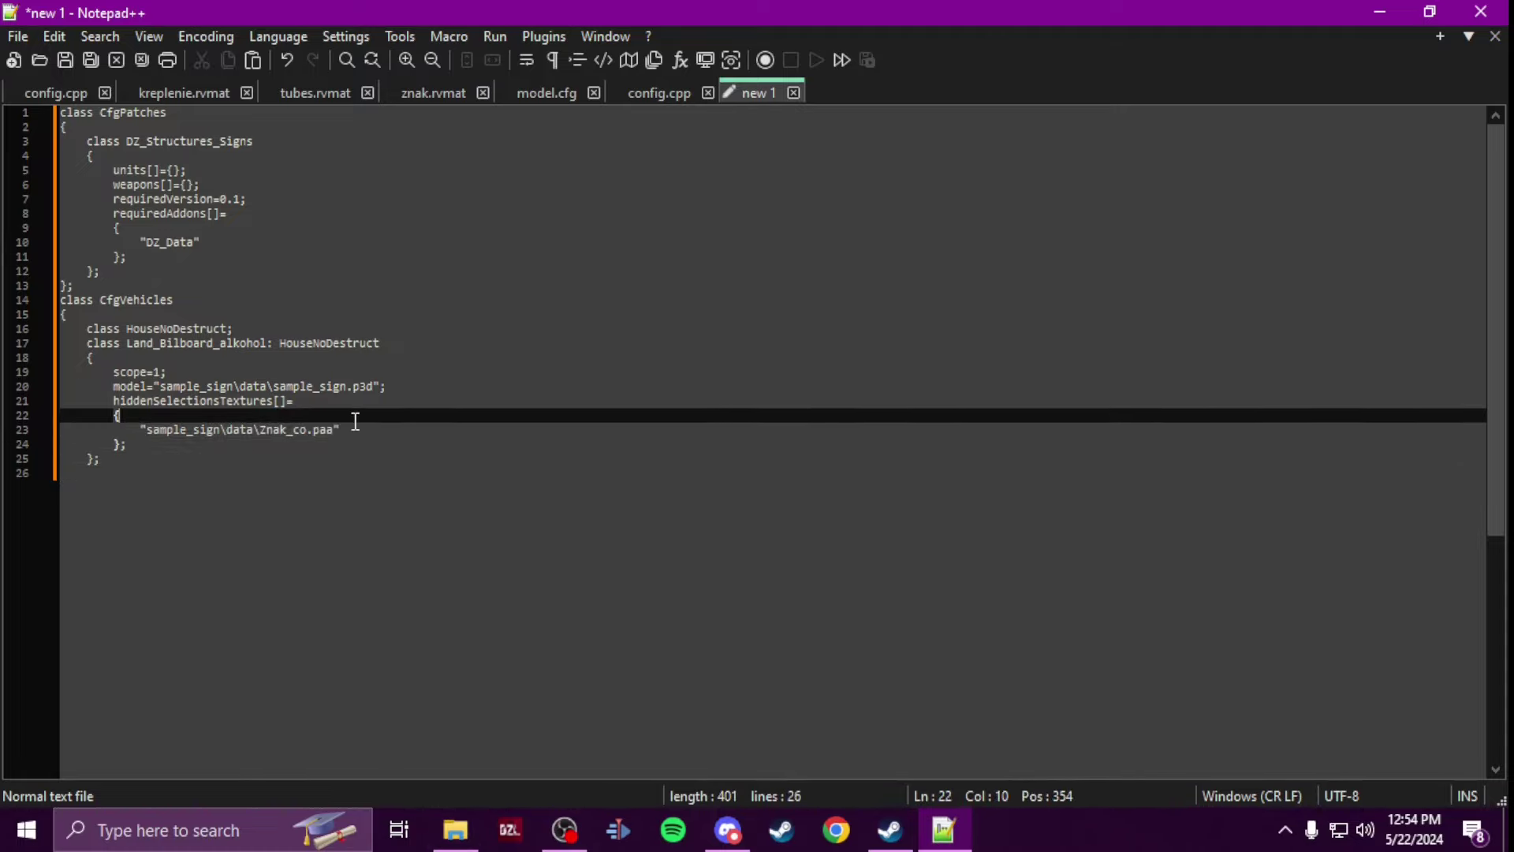
pyautogui.click(347, 440)
pyautogui.click(364, 433)
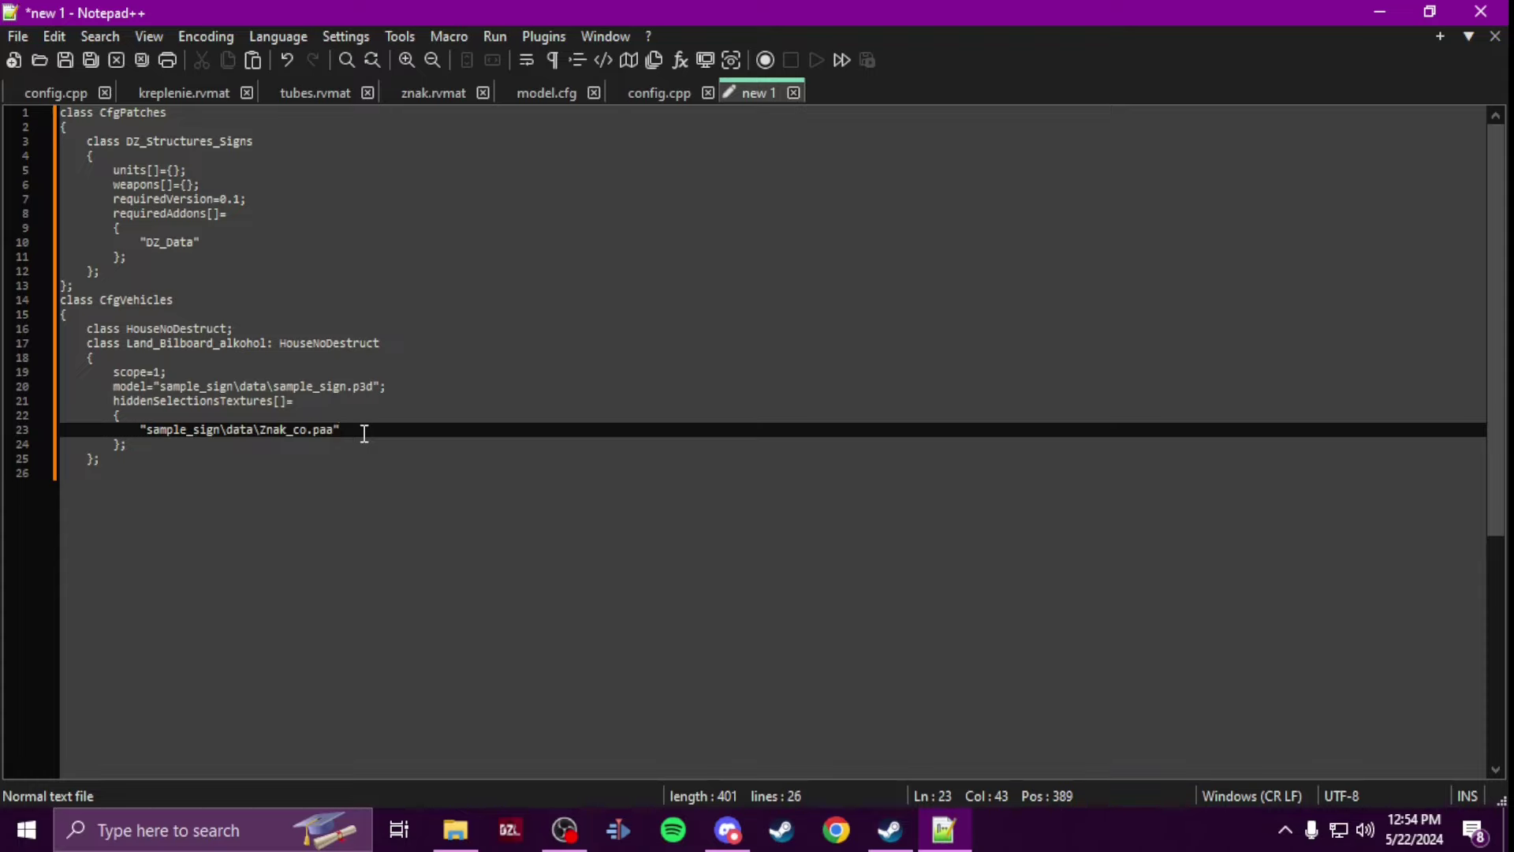
pyautogui.write(',')
pyautogui.press('Return')
pyautogui.hotkey('ctrl', 'v')
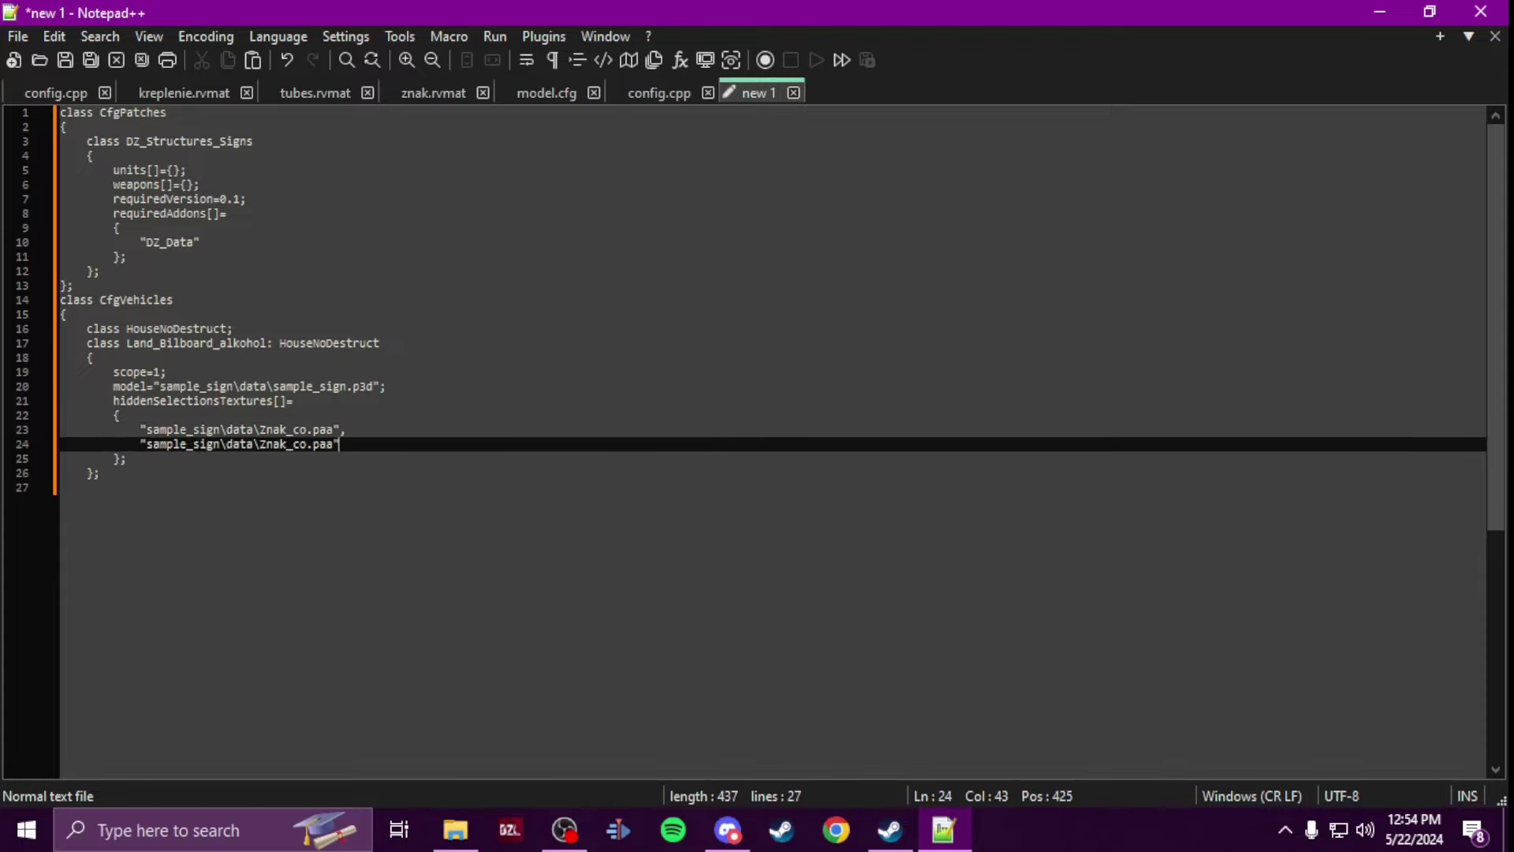
pyautogui.write(',')
pyautogui.press('Return')
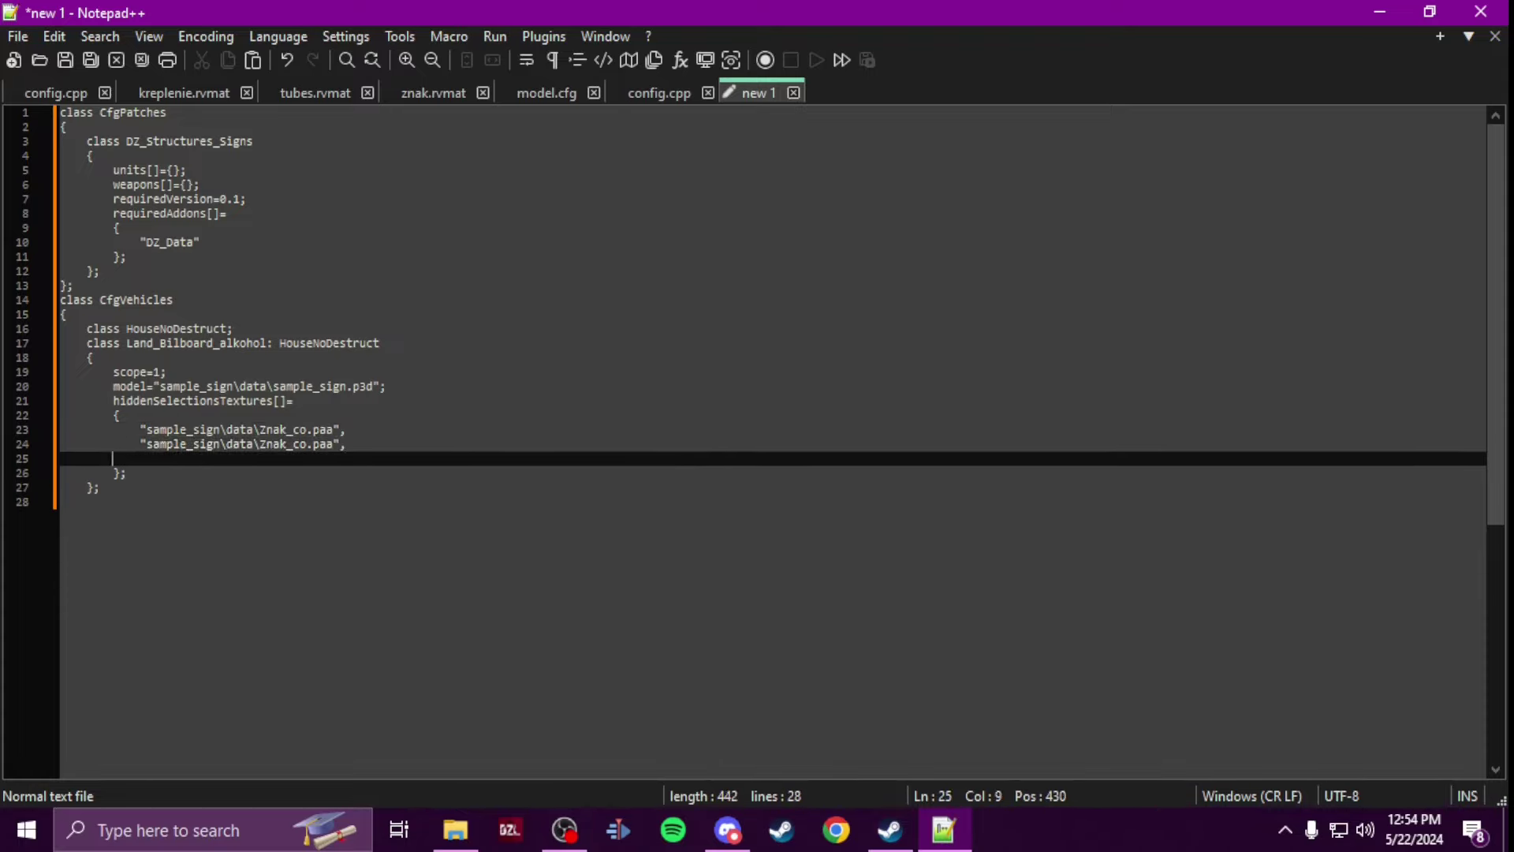
pyautogui.hotkey('ctrl', 'v')
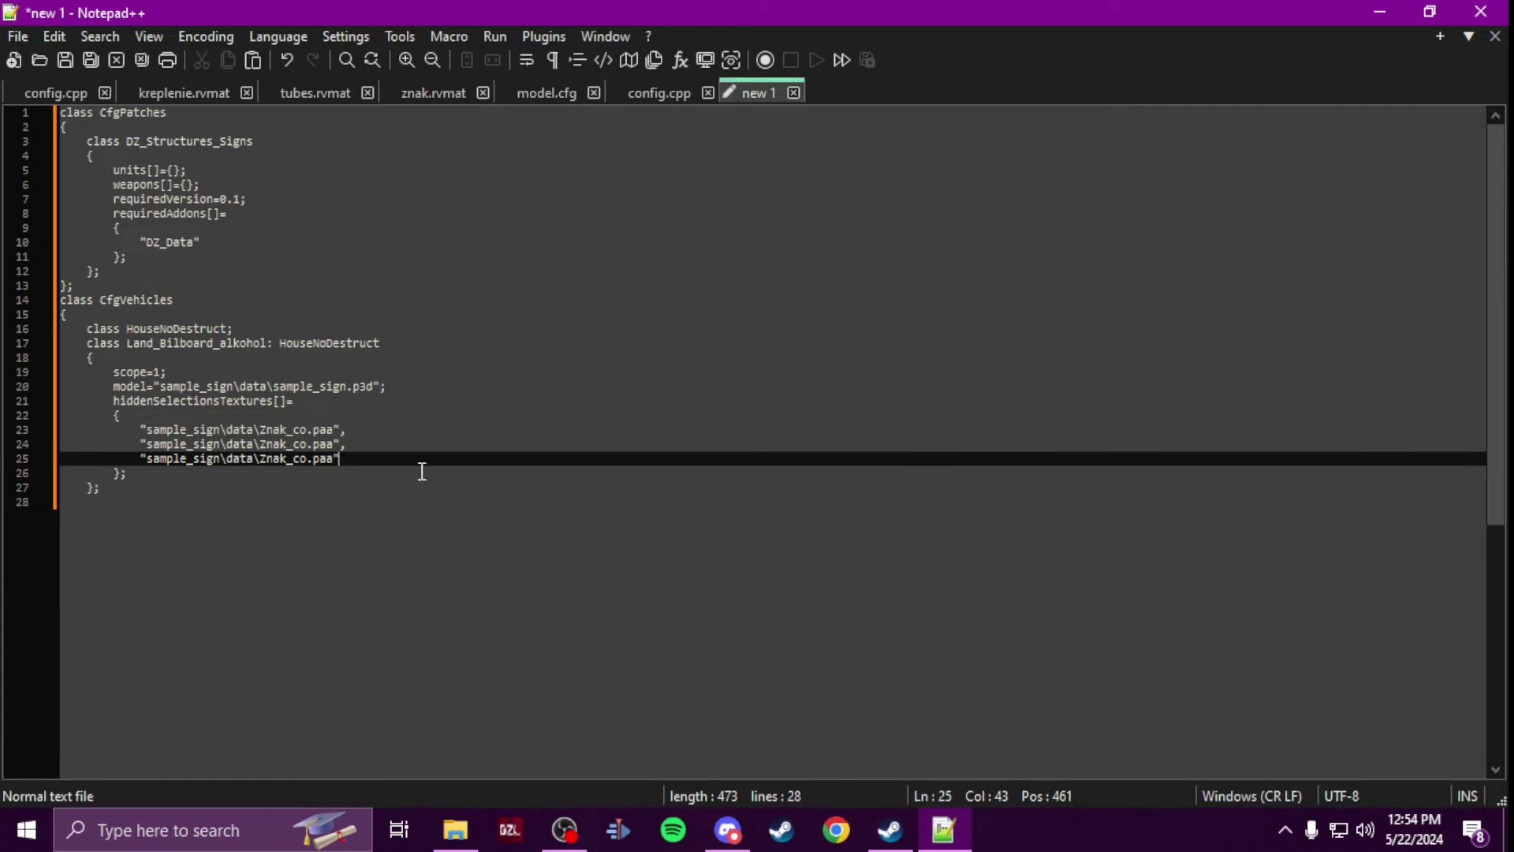
# Step: Change the file name in the second hiddenSelectionsTextures entry to Kreplenie_co, copied from the data folder
pyautogui.click(455, 829)
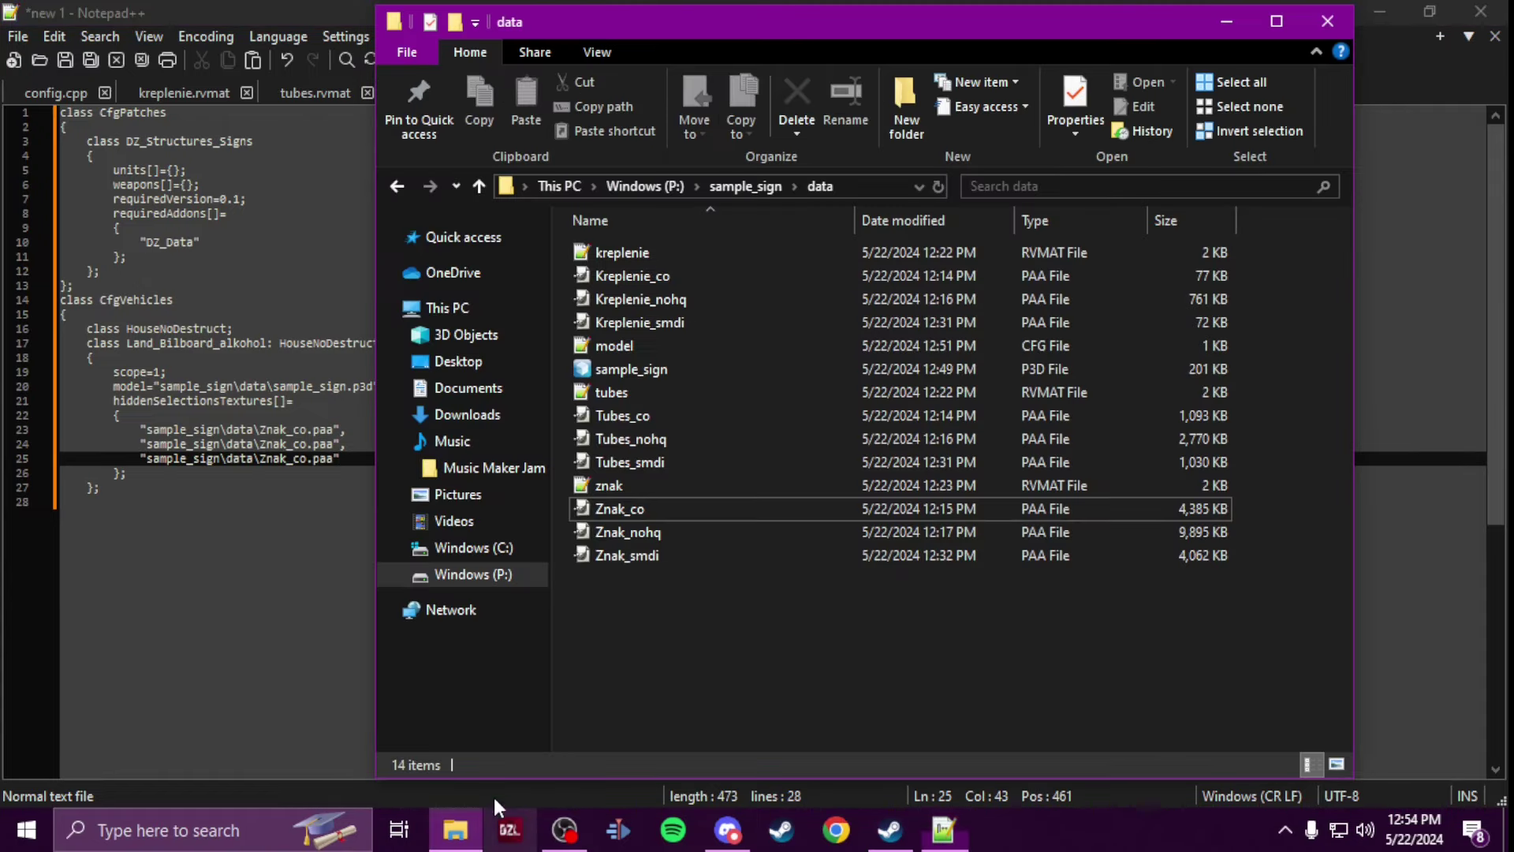
pyautogui.click(709, 273)
pyautogui.rightClick(710, 277)
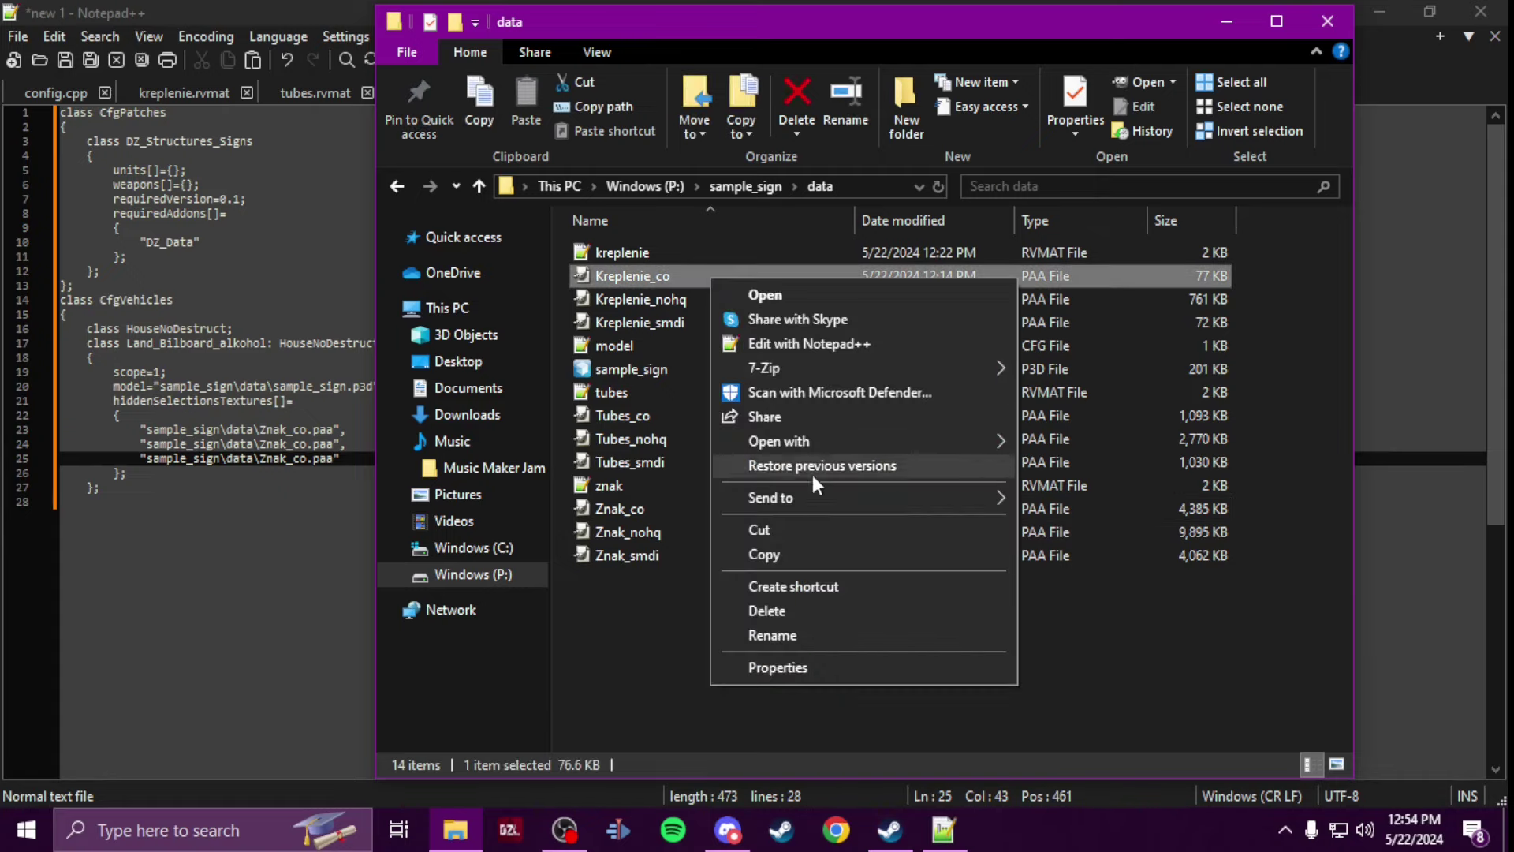
pyautogui.click(855, 635)
pyautogui.hotkey('ctrl', 'c')
pyautogui.doubleClick(291, 446)
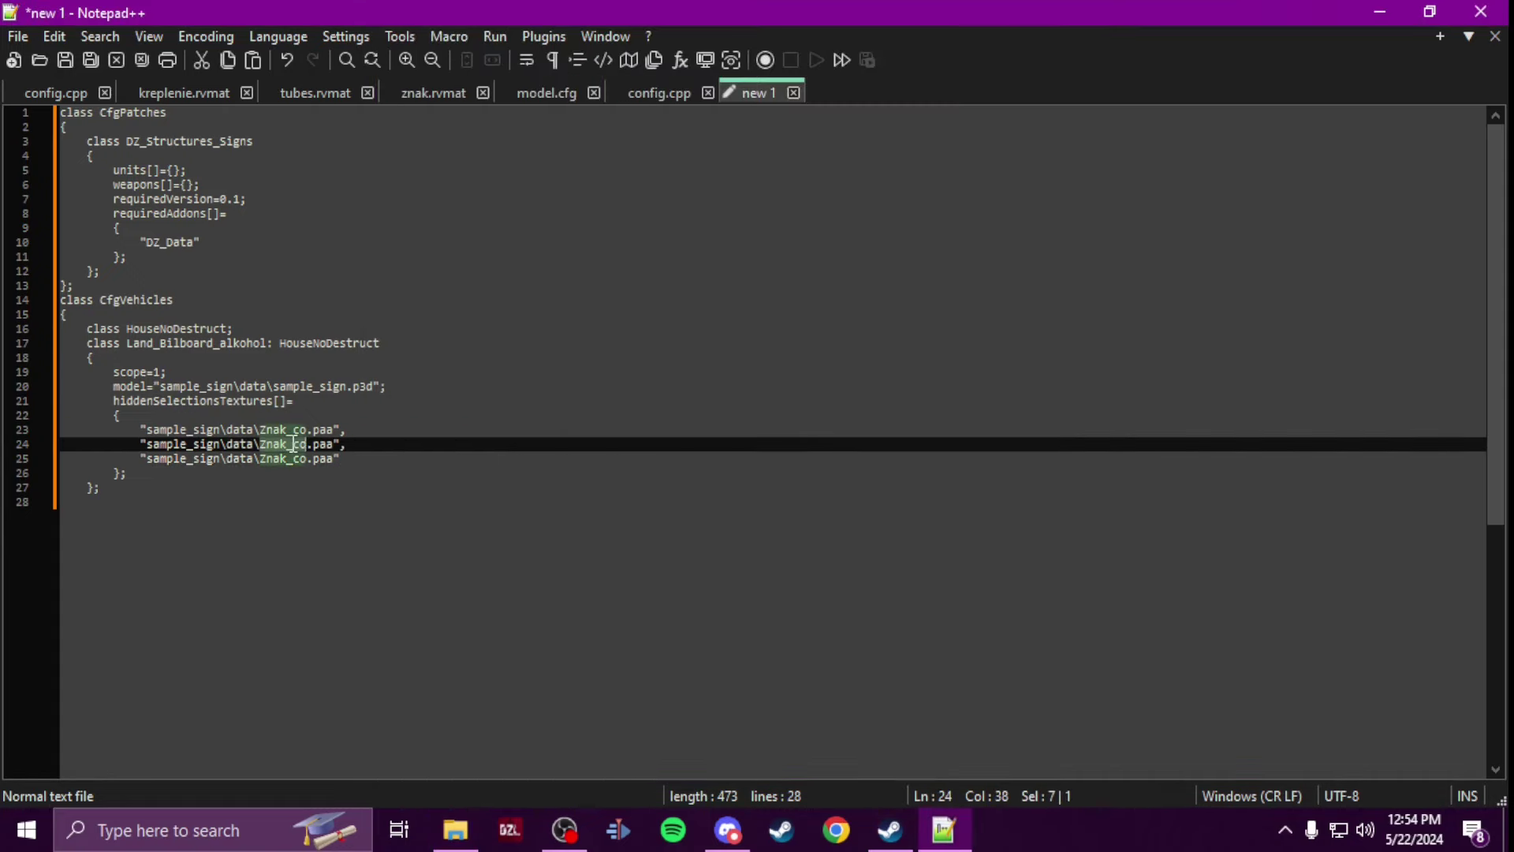
pyautogui.hotkey('ctrl', 'v')
# Step: Change the file name in the third hiddenSelectionsTextures entry to Tubes_co, copied from the data folder
pyautogui.click(455, 830)
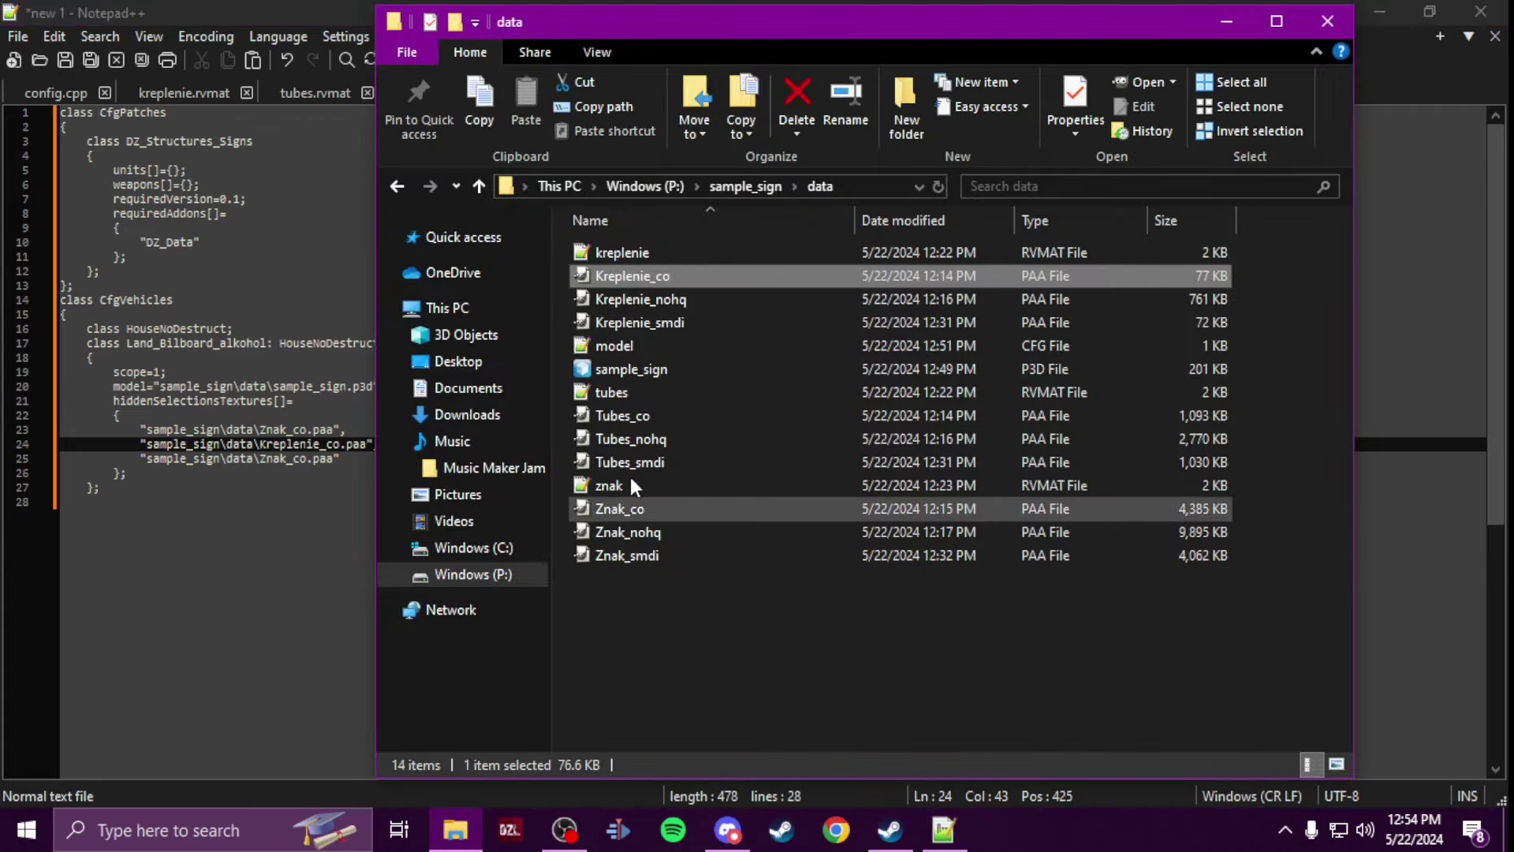
pyautogui.rightClick(641, 423)
pyautogui.click(710, 375)
pyautogui.hotkey('ctrl', 'c')
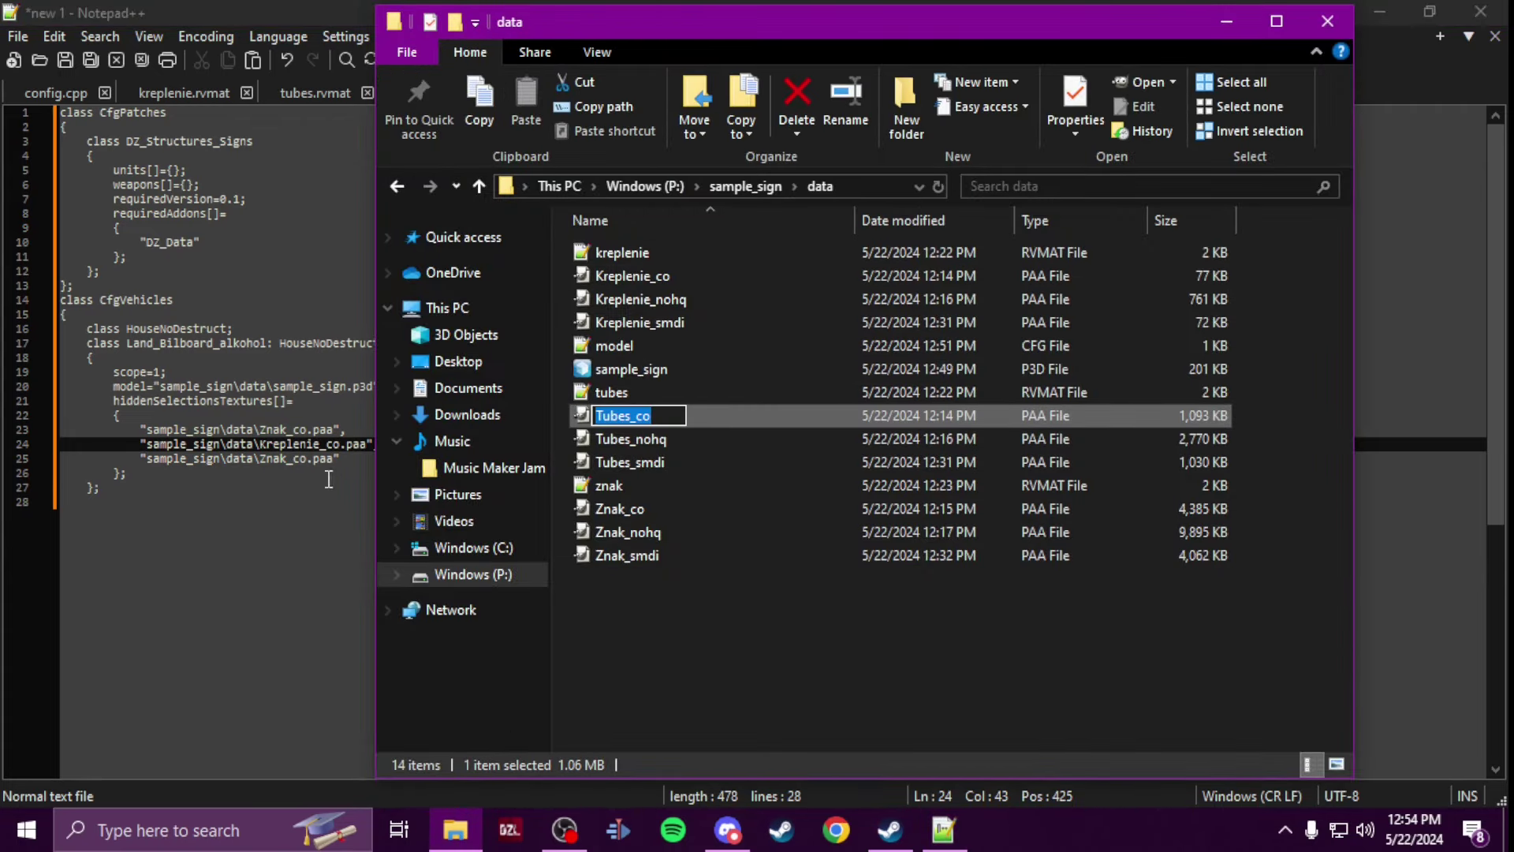
pyautogui.click(280, 458)
pyautogui.doubleClick(281, 458)
pyautogui.hotkey('ctrl', 'v')
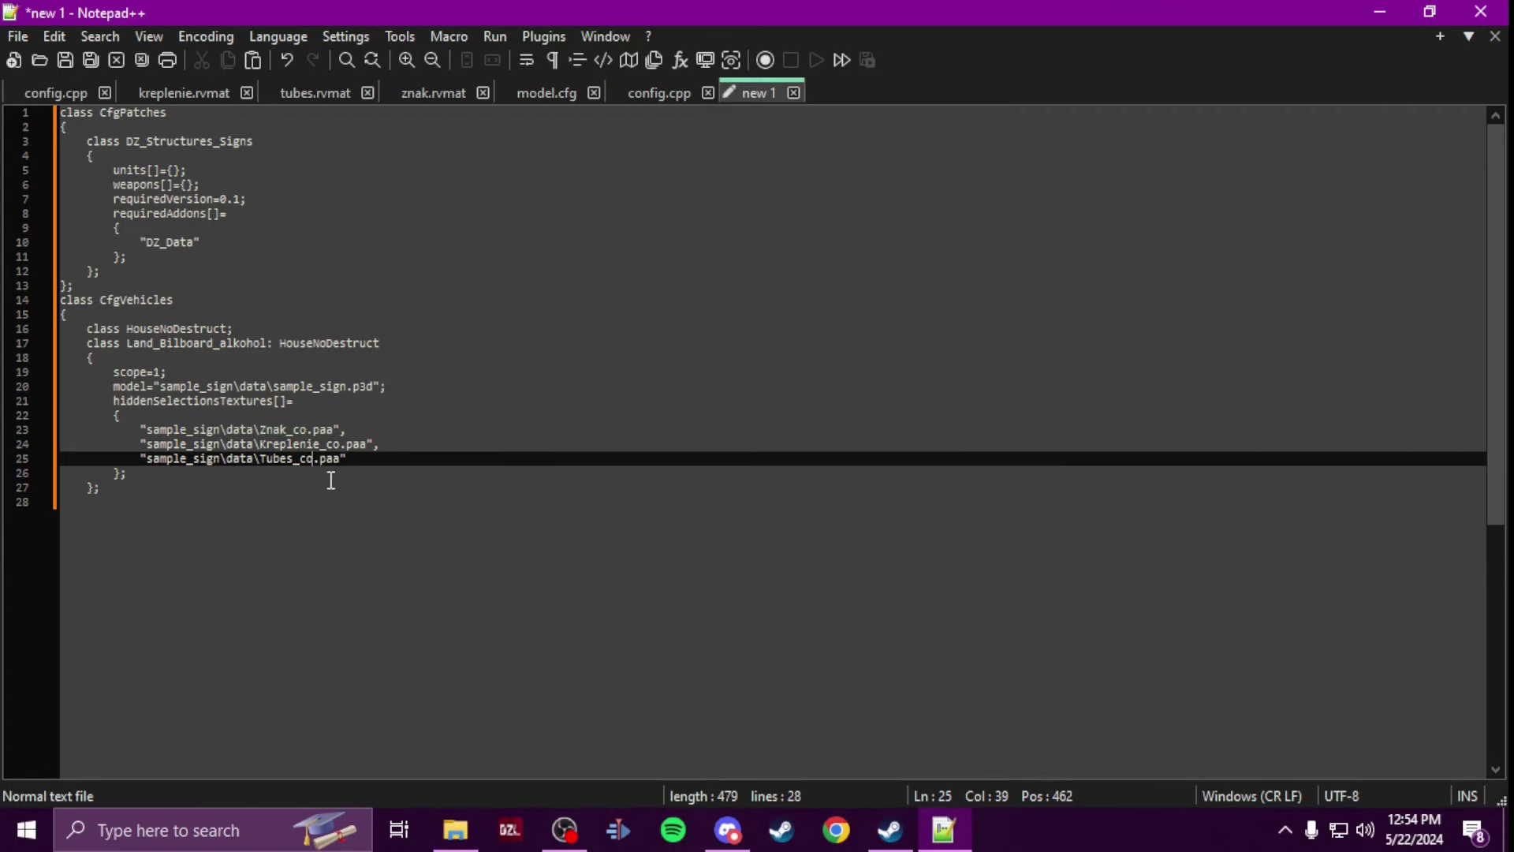
# Step: Copy the hiddenSelections block from the vanilla signs config into the new config, directly below the model line
pyautogui.click(414, 384)
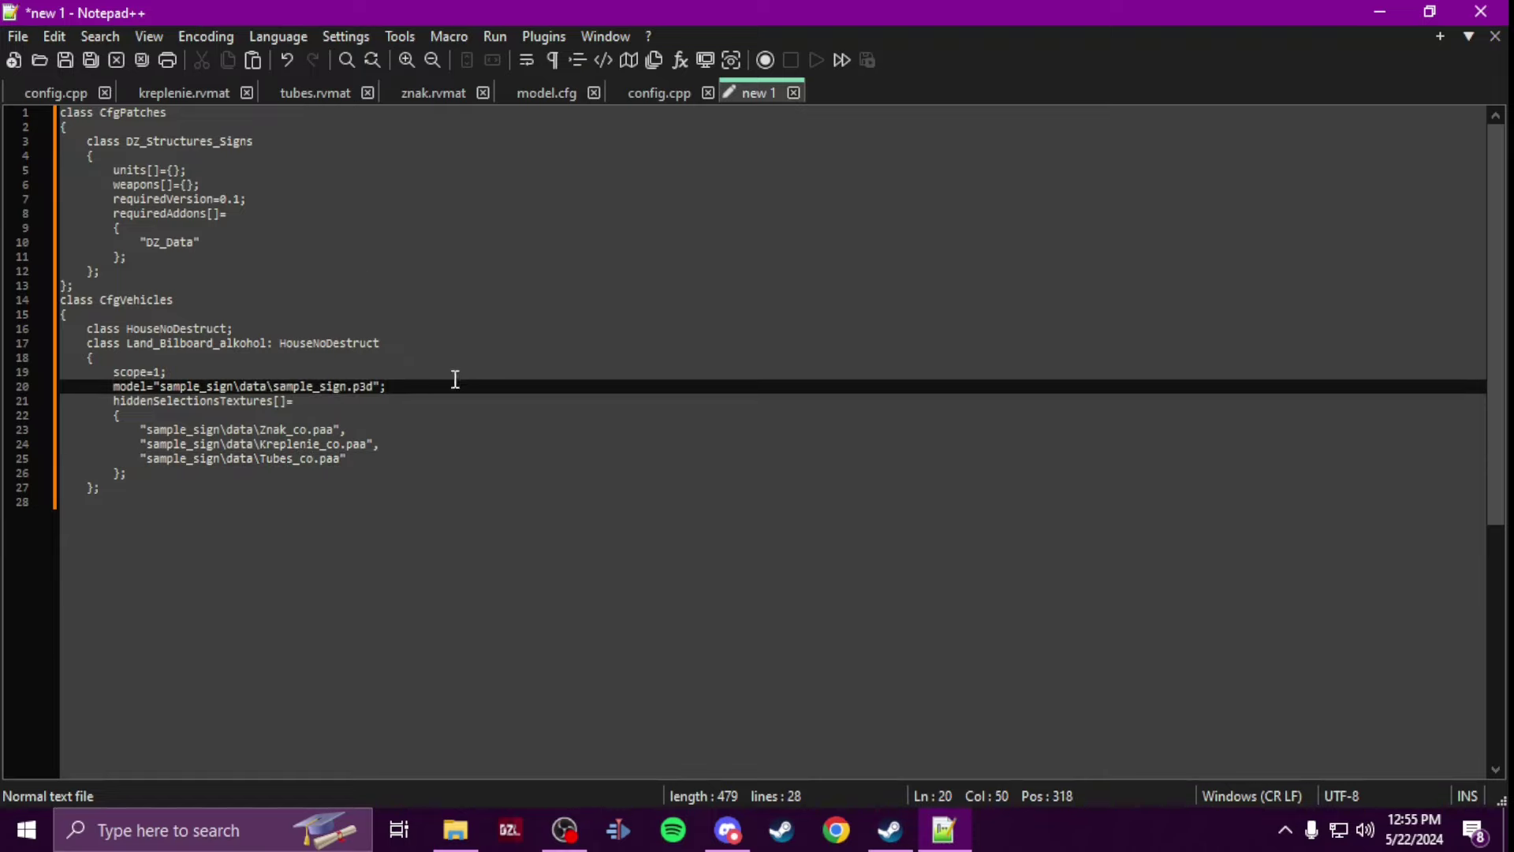
pyautogui.click(642, 92)
pyautogui.scroll(-1, 330, 333)
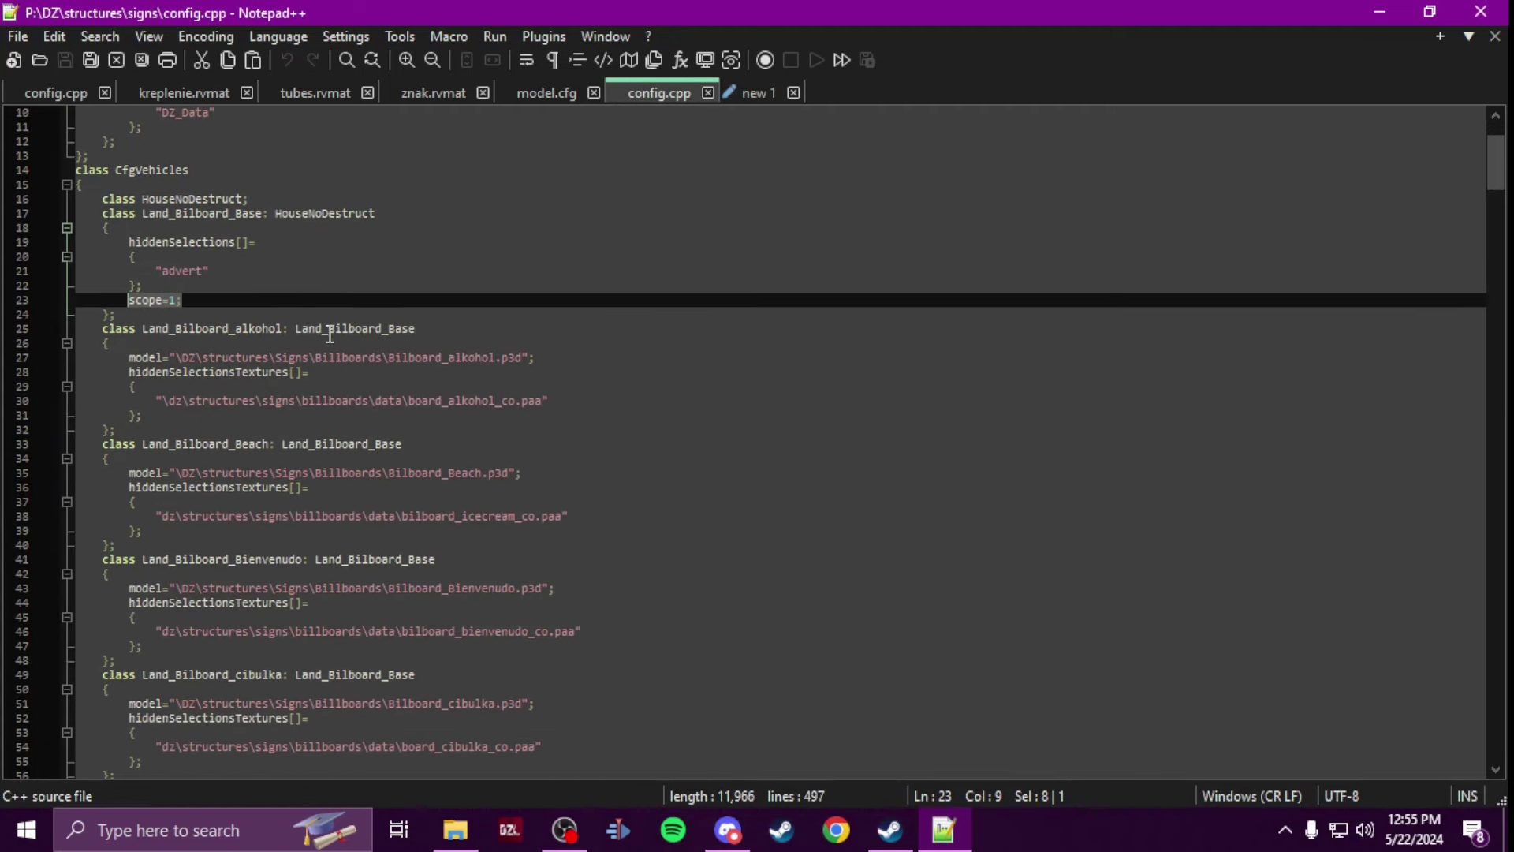
pyautogui.moveTo(146, 286); pyautogui.dragTo(58, 245)
pyautogui.hotkey('ctrl', 'c')
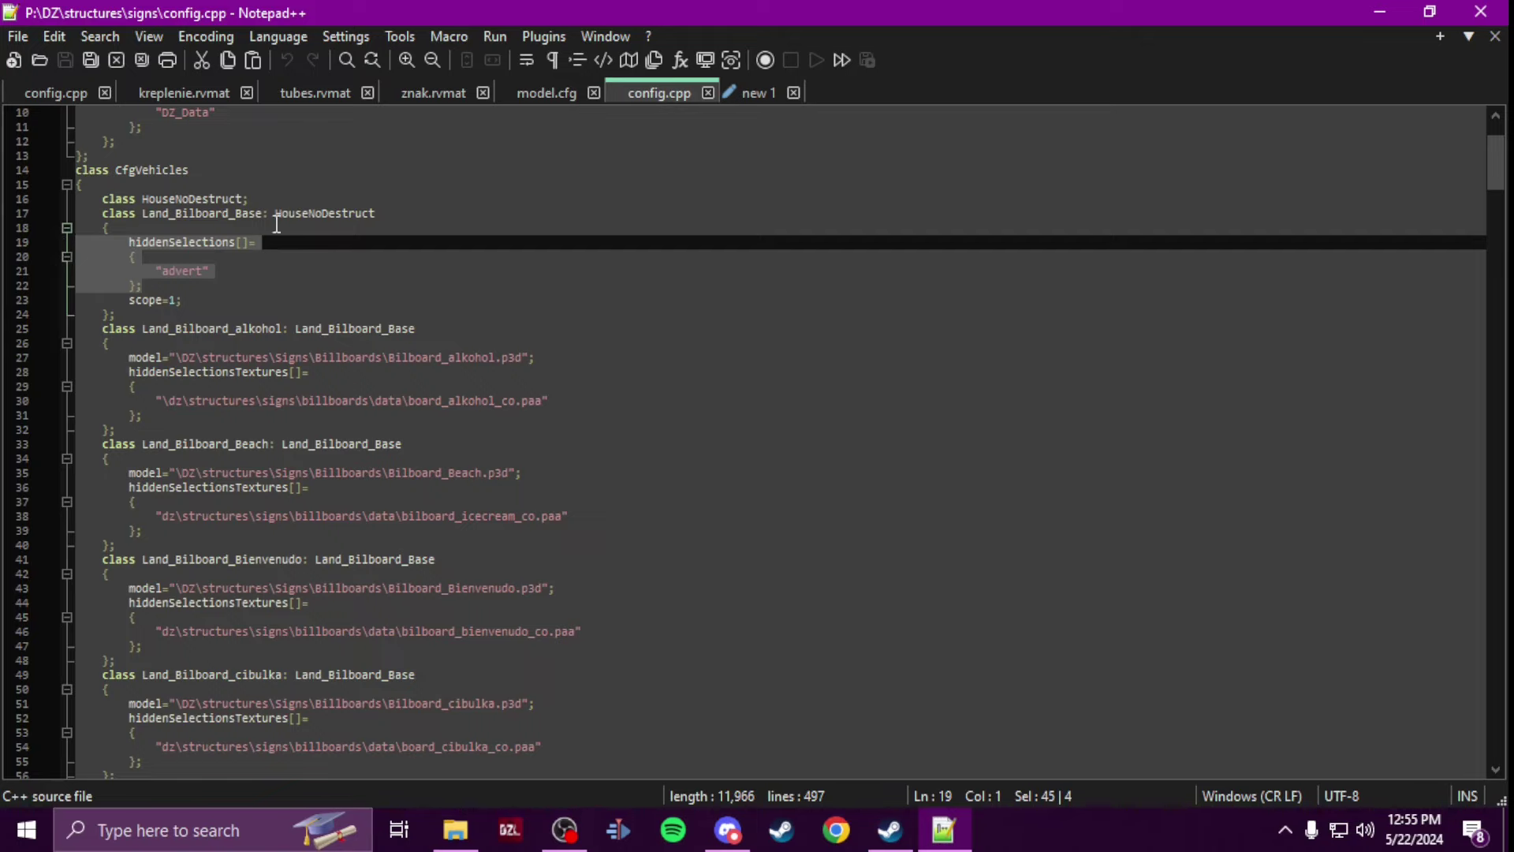
pyautogui.click(737, 94)
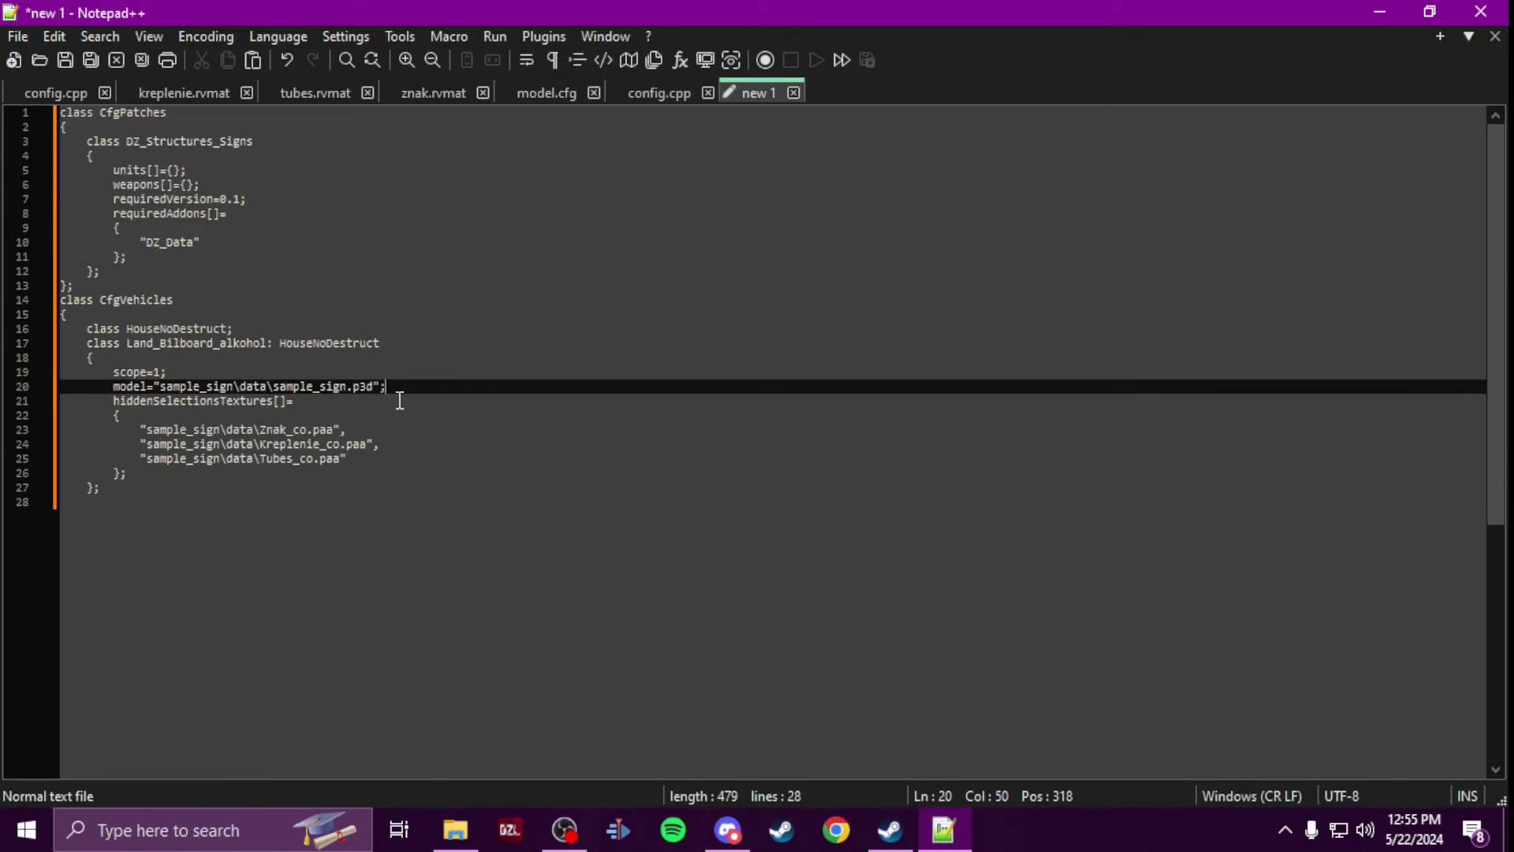
pyautogui.press('Return')
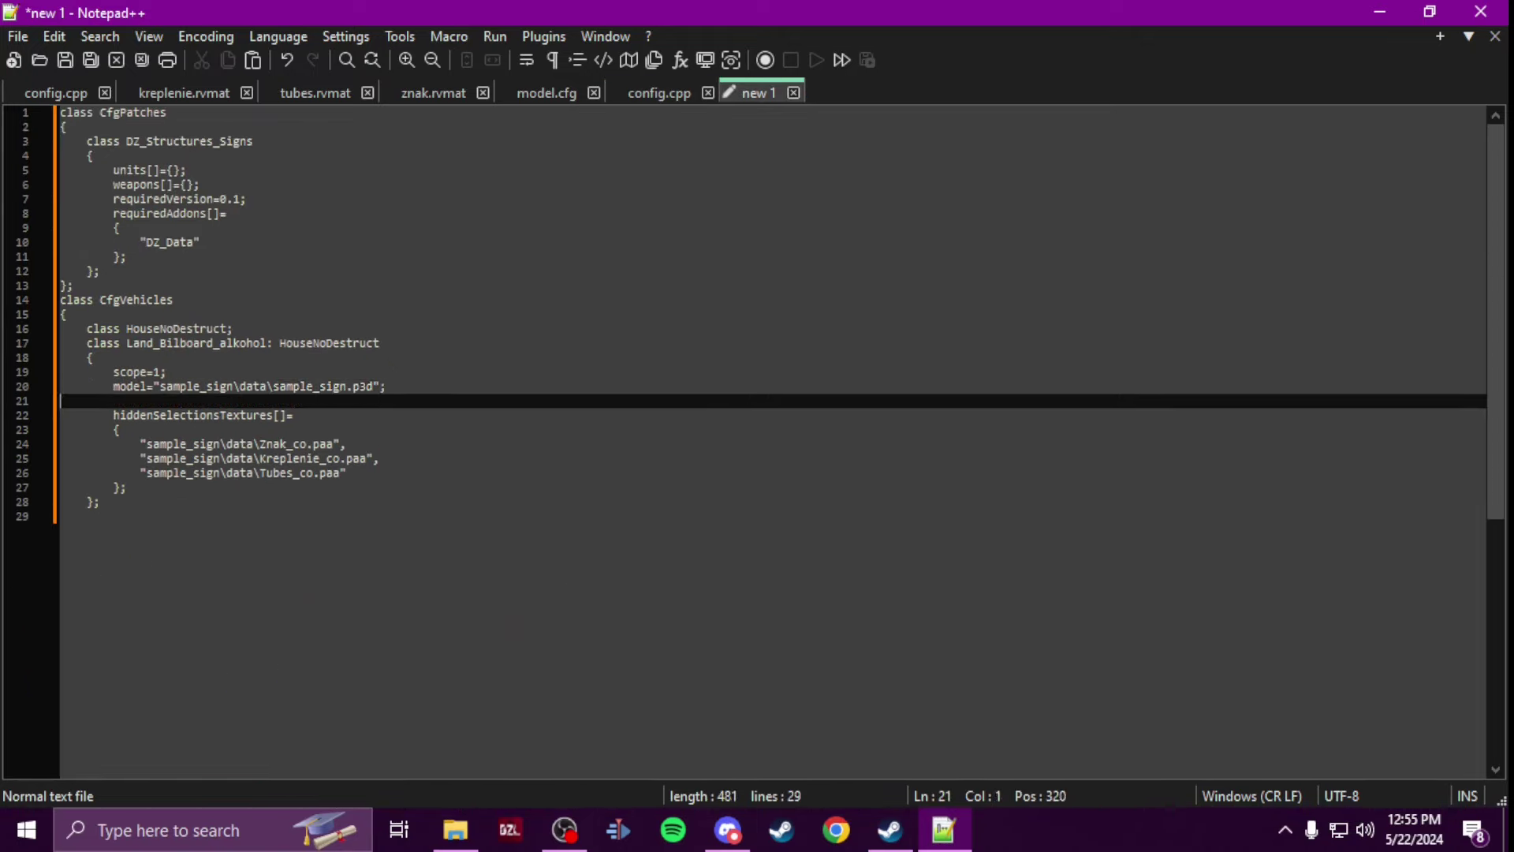
pyautogui.hotkey('ctrl', 'v')
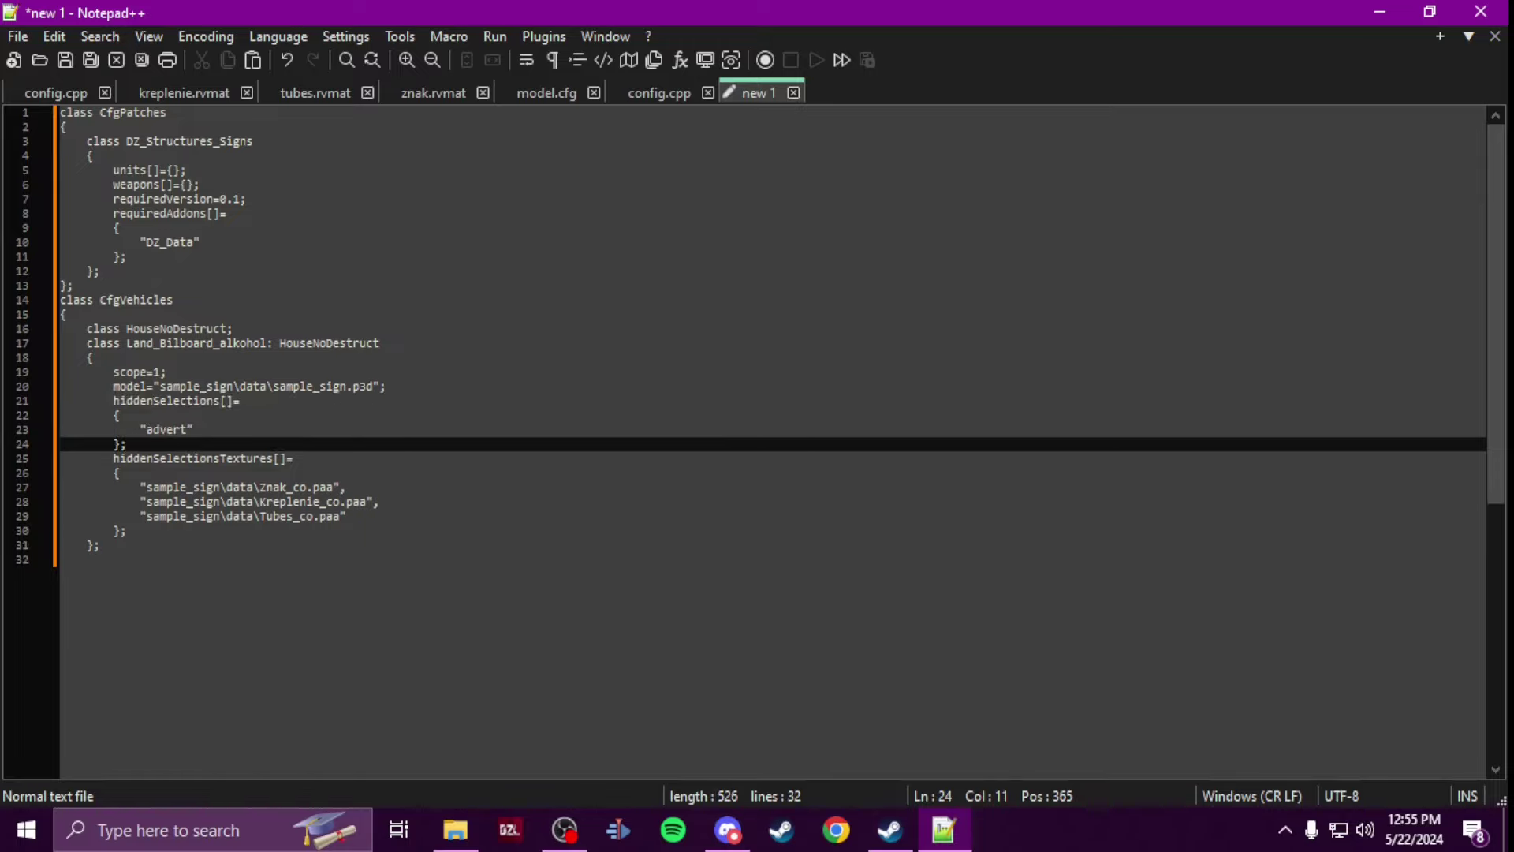
# Step: Replace the advert entry in hiddenSelections with color1
pyautogui.doubleClick(157, 430)
pyautogui.write('cold')
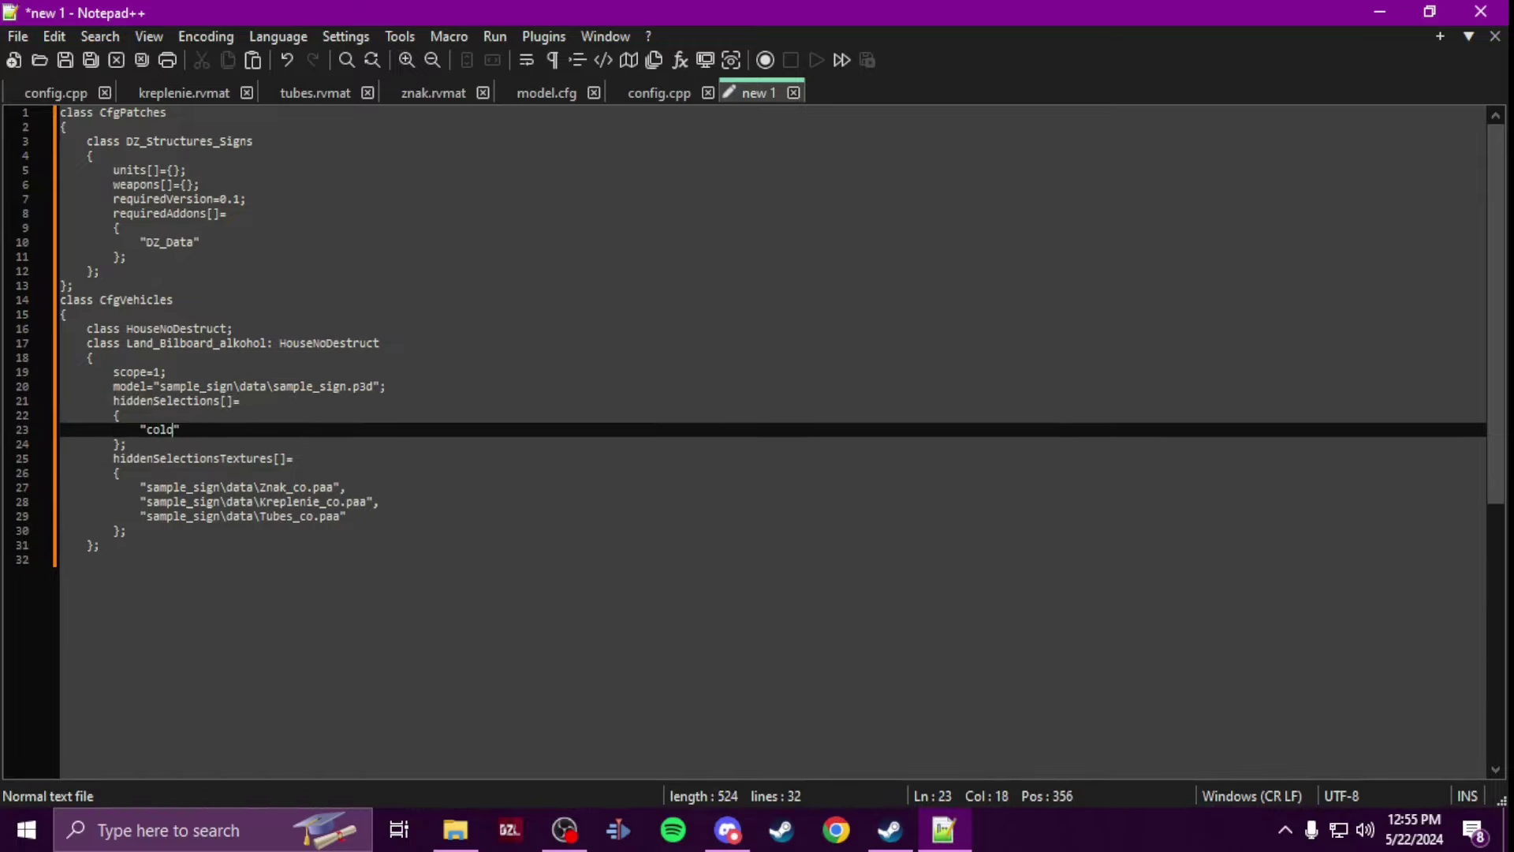
pyautogui.press('BackSpace')
pyautogui.write('or1')
# Step: Add color2 and color3 as quoted, comma-separated entries on their own lines after color1 in hiddenSelections
pyautogui.click(213, 439)
pyautogui.click(212, 429)
pyautogui.write(',')
pyautogui.press('Return')
pyautogui.write('"co')
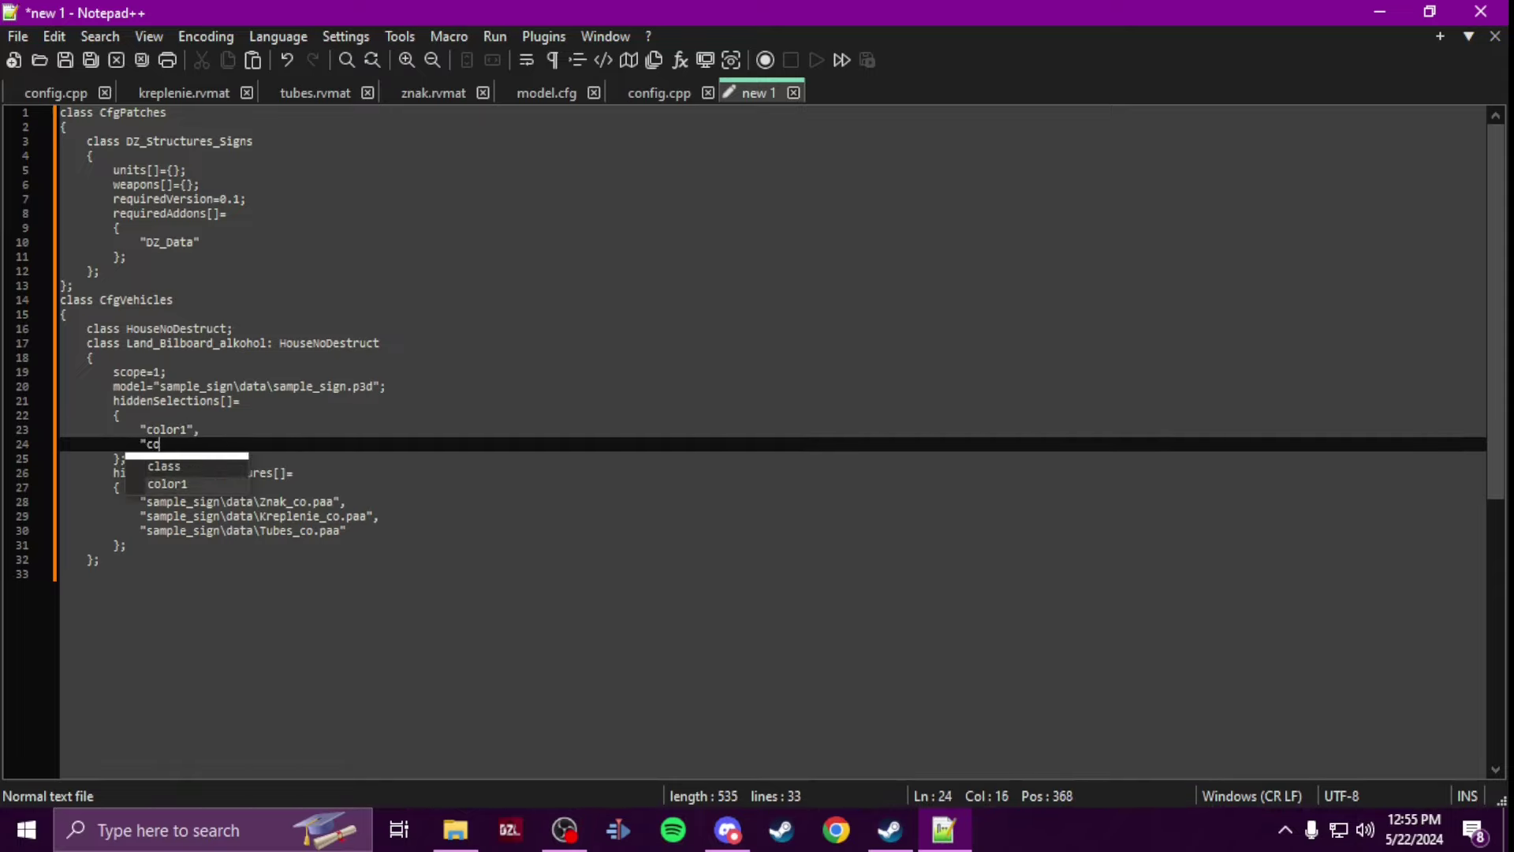
pyautogui.write('lor2')
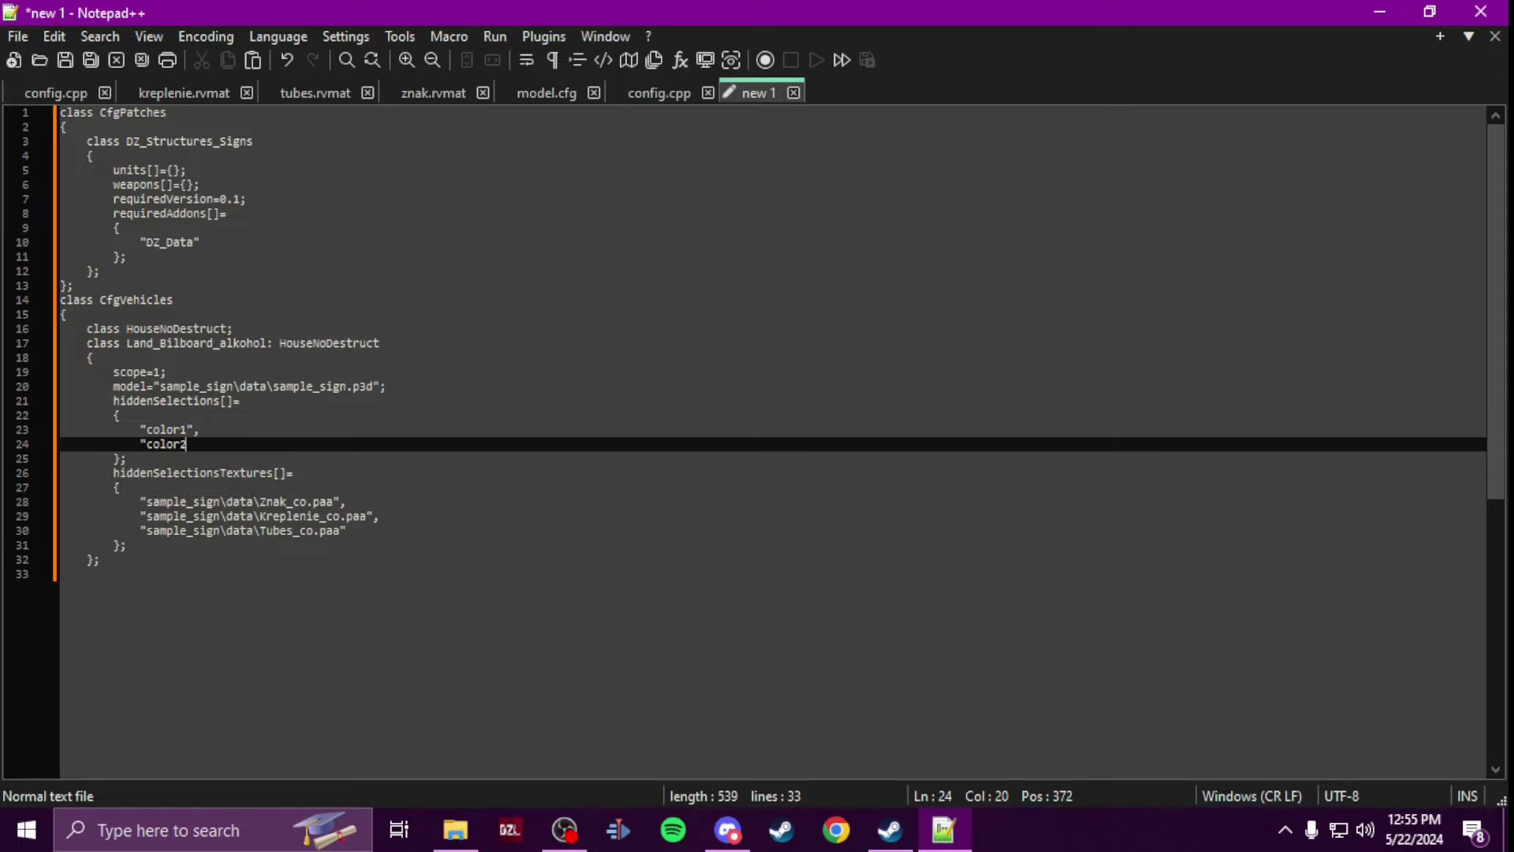
pyautogui.write('",')
pyautogui.press('Return')
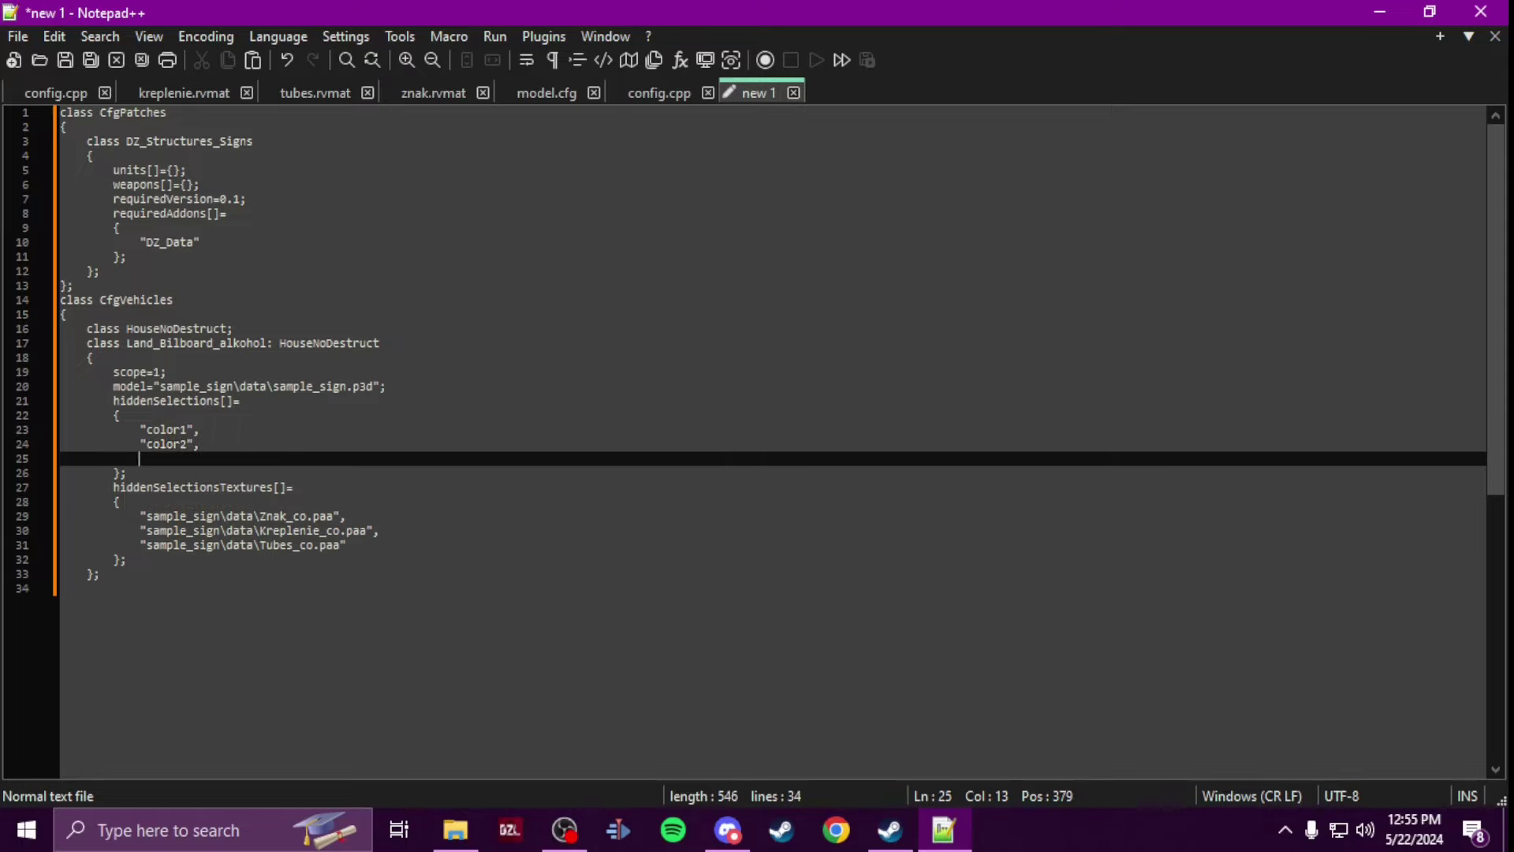
pyautogui.write('"color')
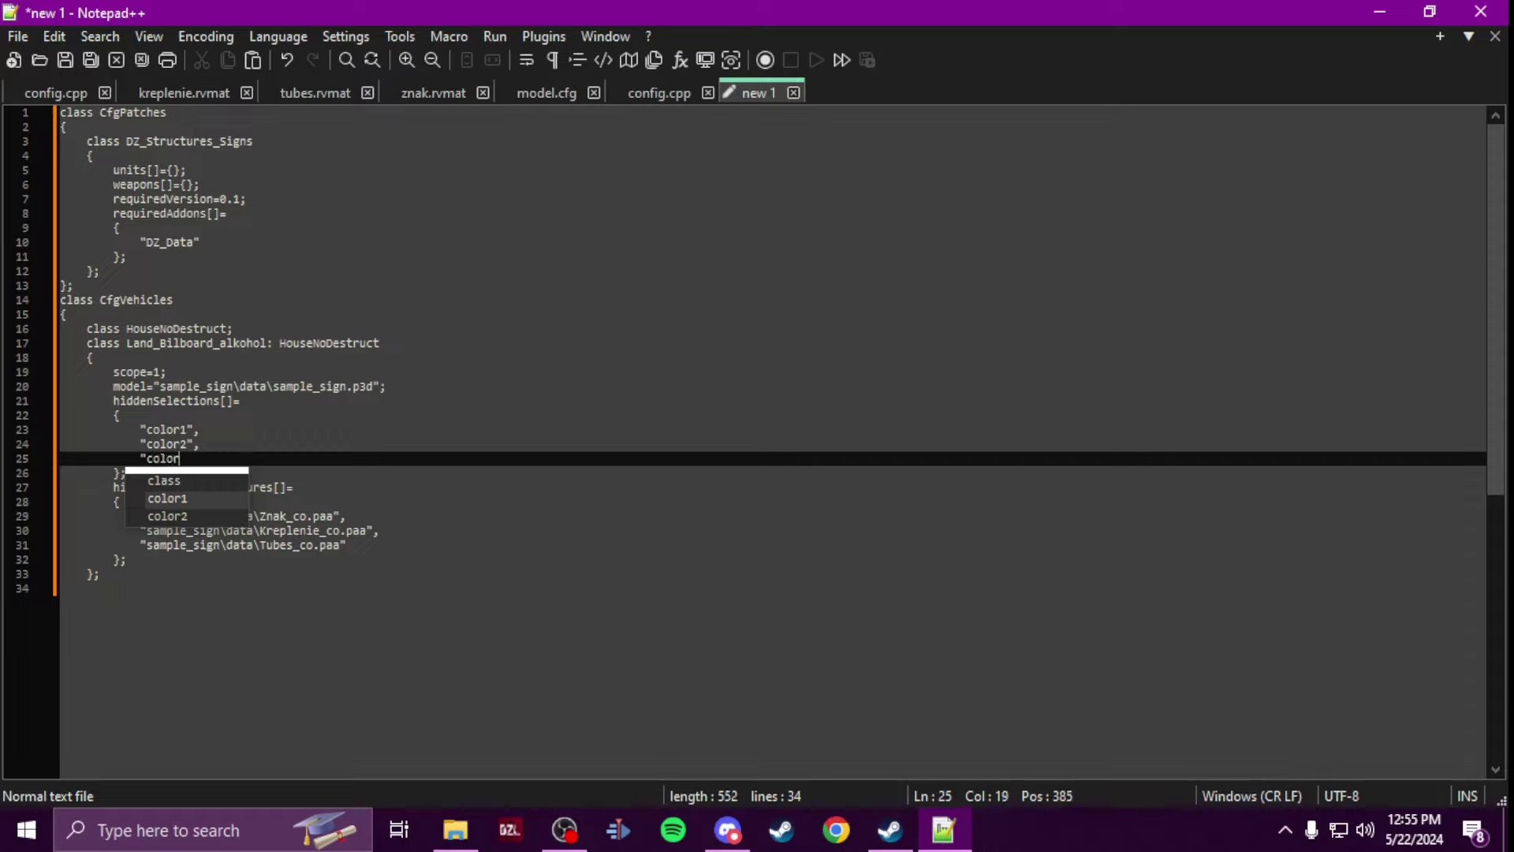
pyautogui.write('3"')
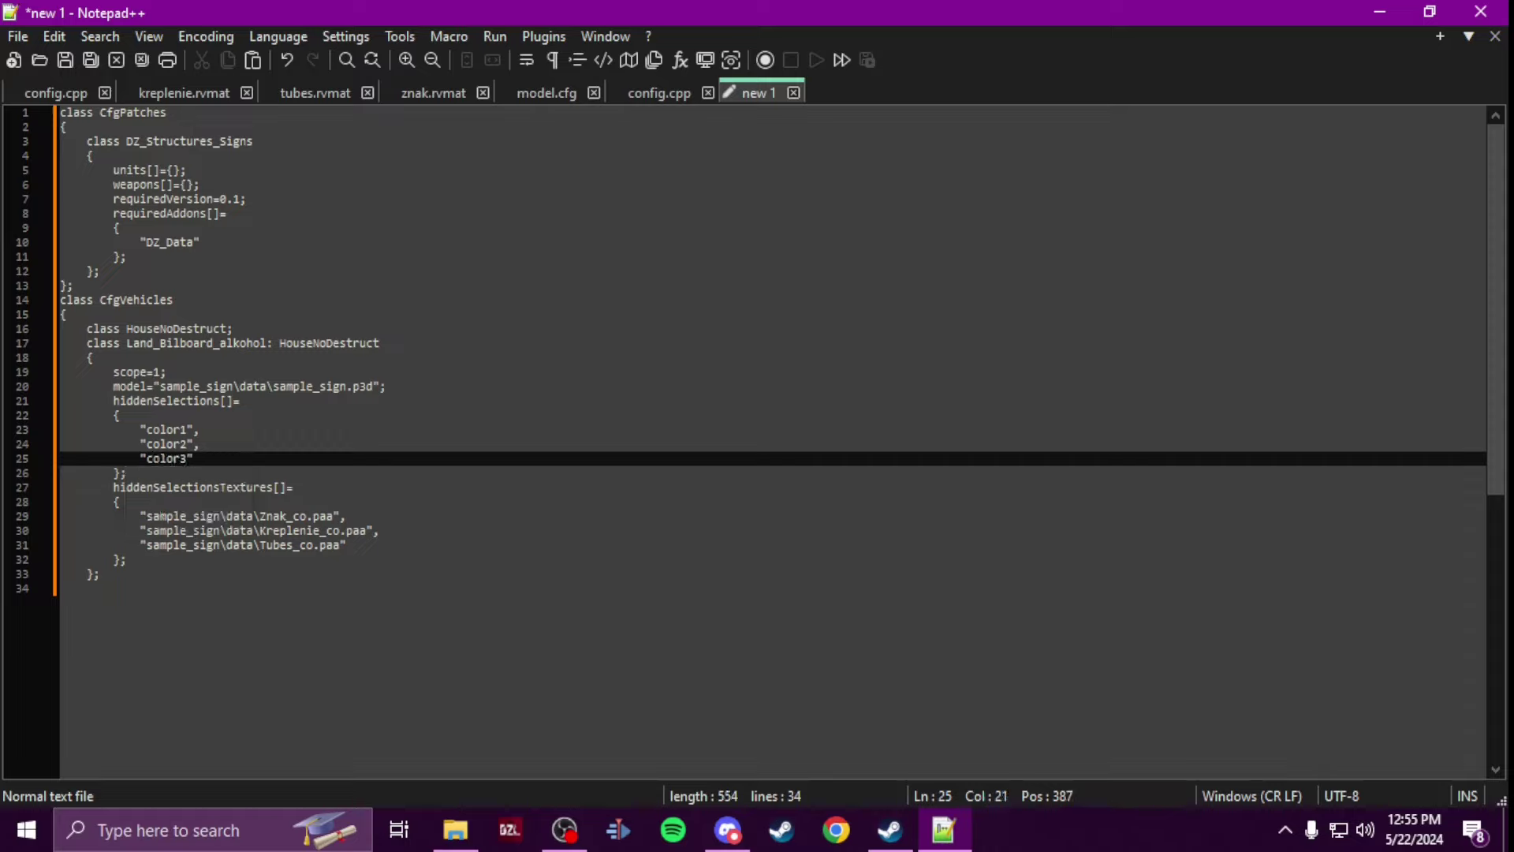
# Step: Duplicate the whole Land_Bilboard_alkohol class block directly below the original inside CfgVehicles
pyautogui.scroll(-3, 344, 490)
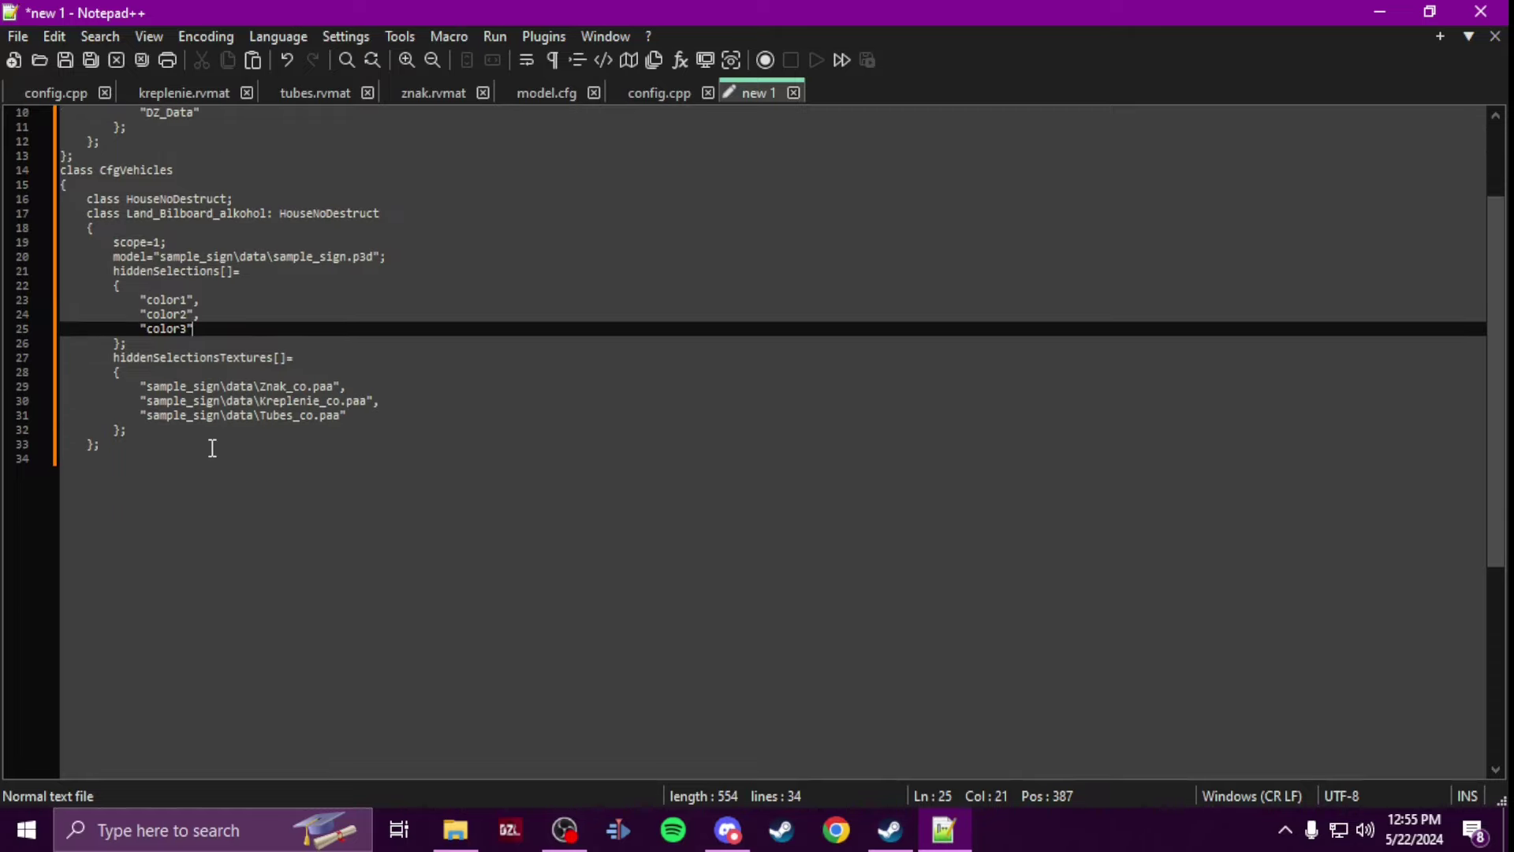
pyautogui.scroll(2, 212, 448)
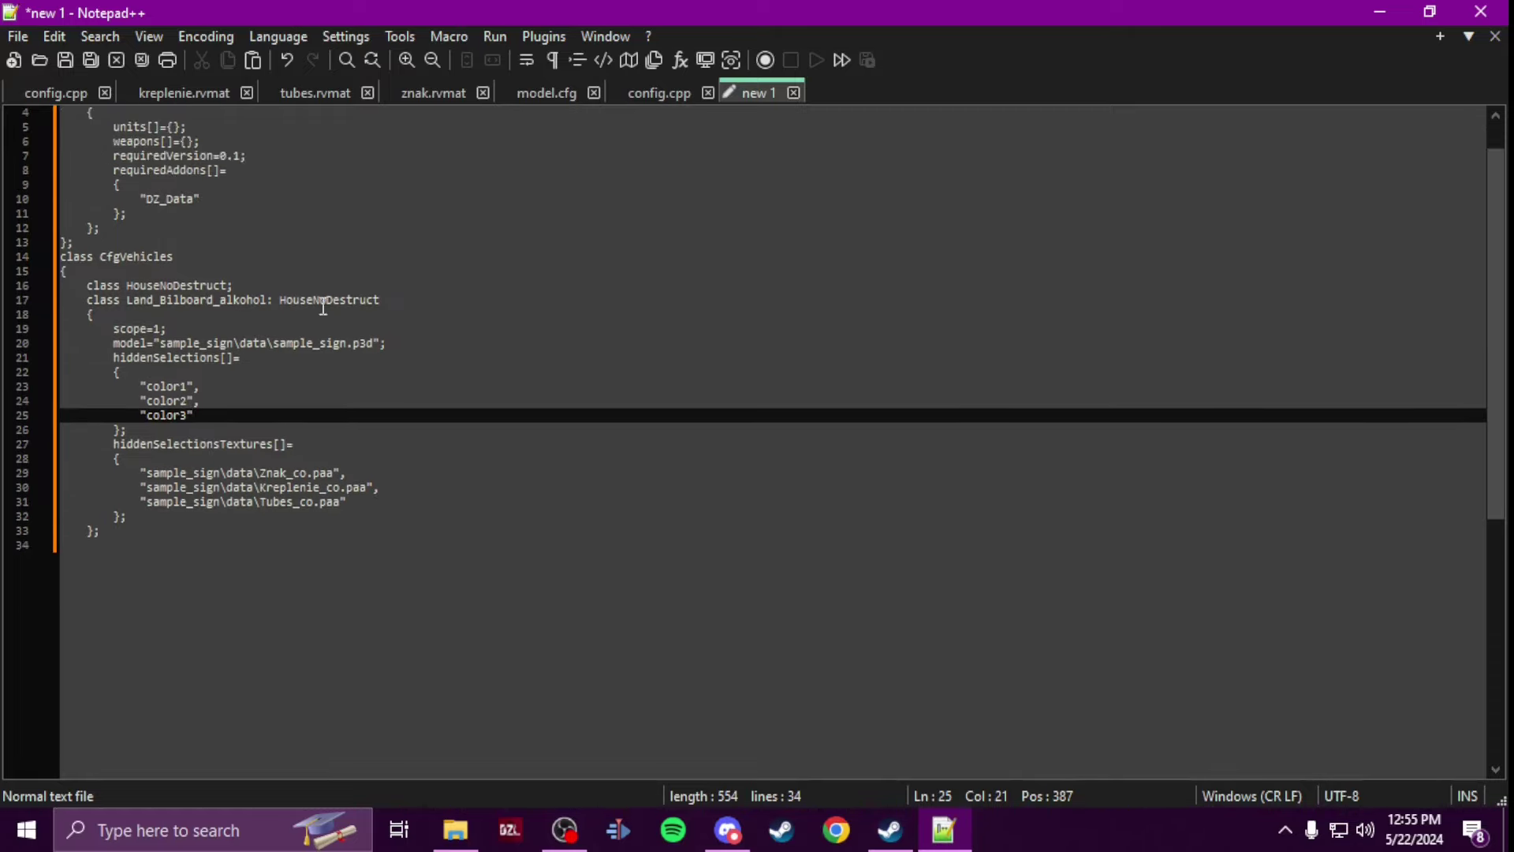
pyautogui.click(130, 541)
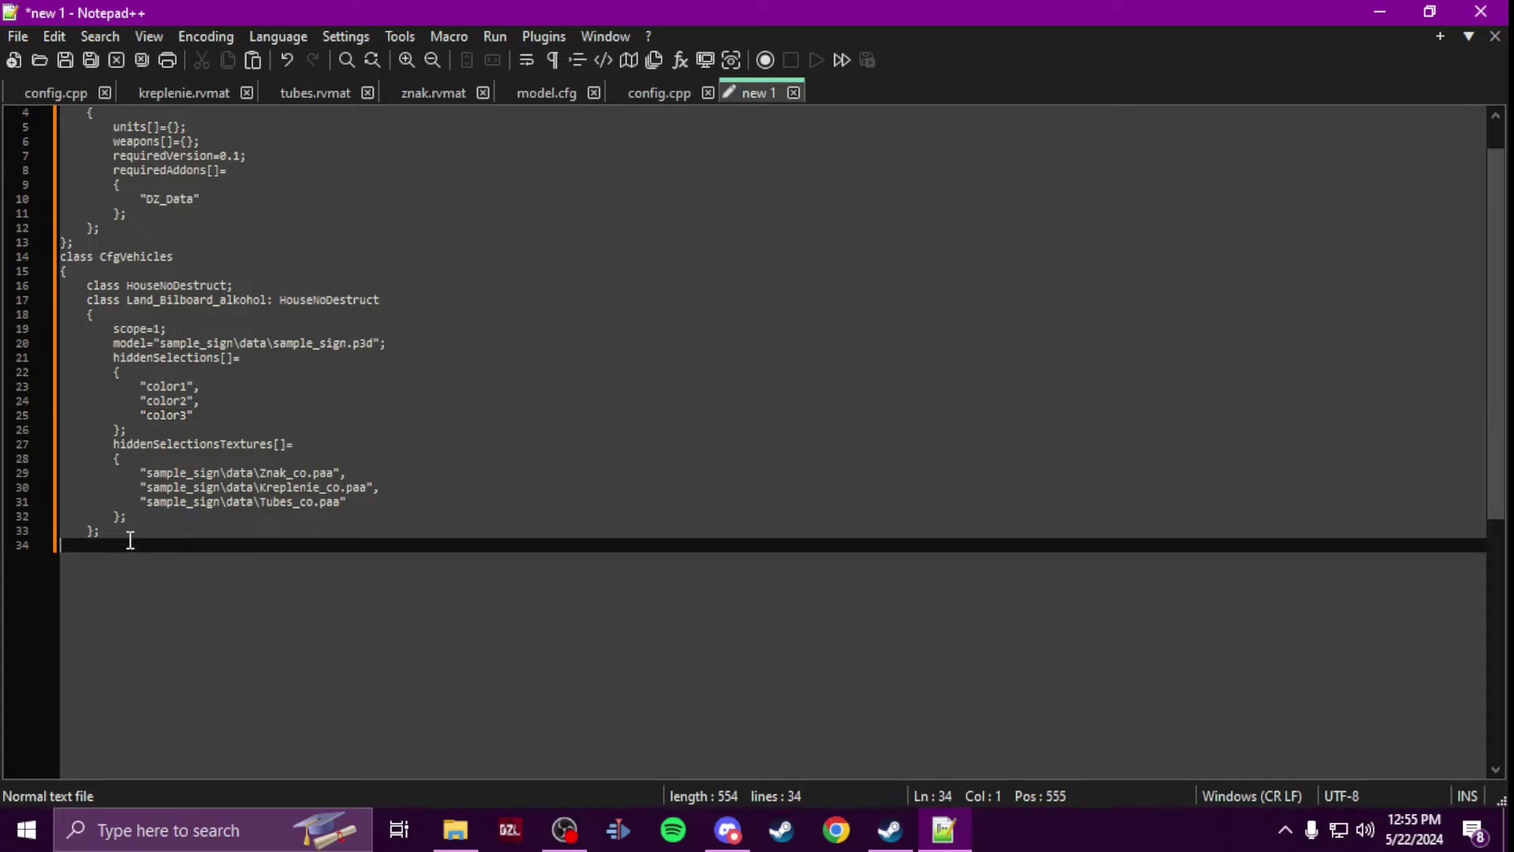
pyautogui.moveTo(118, 531); pyautogui.dragTo(3, 308)
pyautogui.hotkey('ctrl', 'c')
pyautogui.click(130, 536)
pyautogui.hotkey('ctrl', 'v')
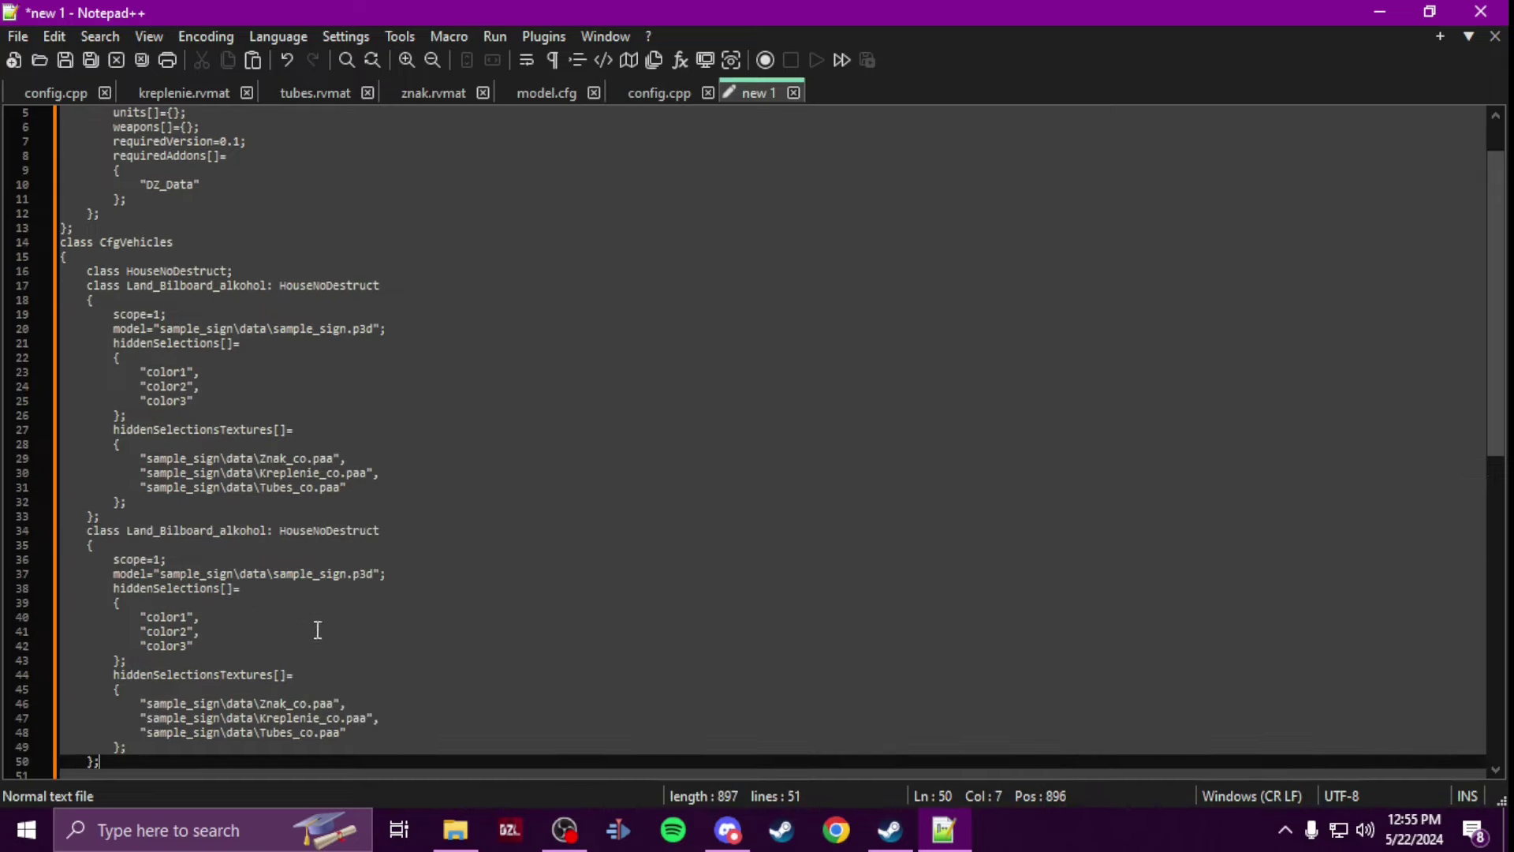
pyautogui.scroll(-2, 264, 537)
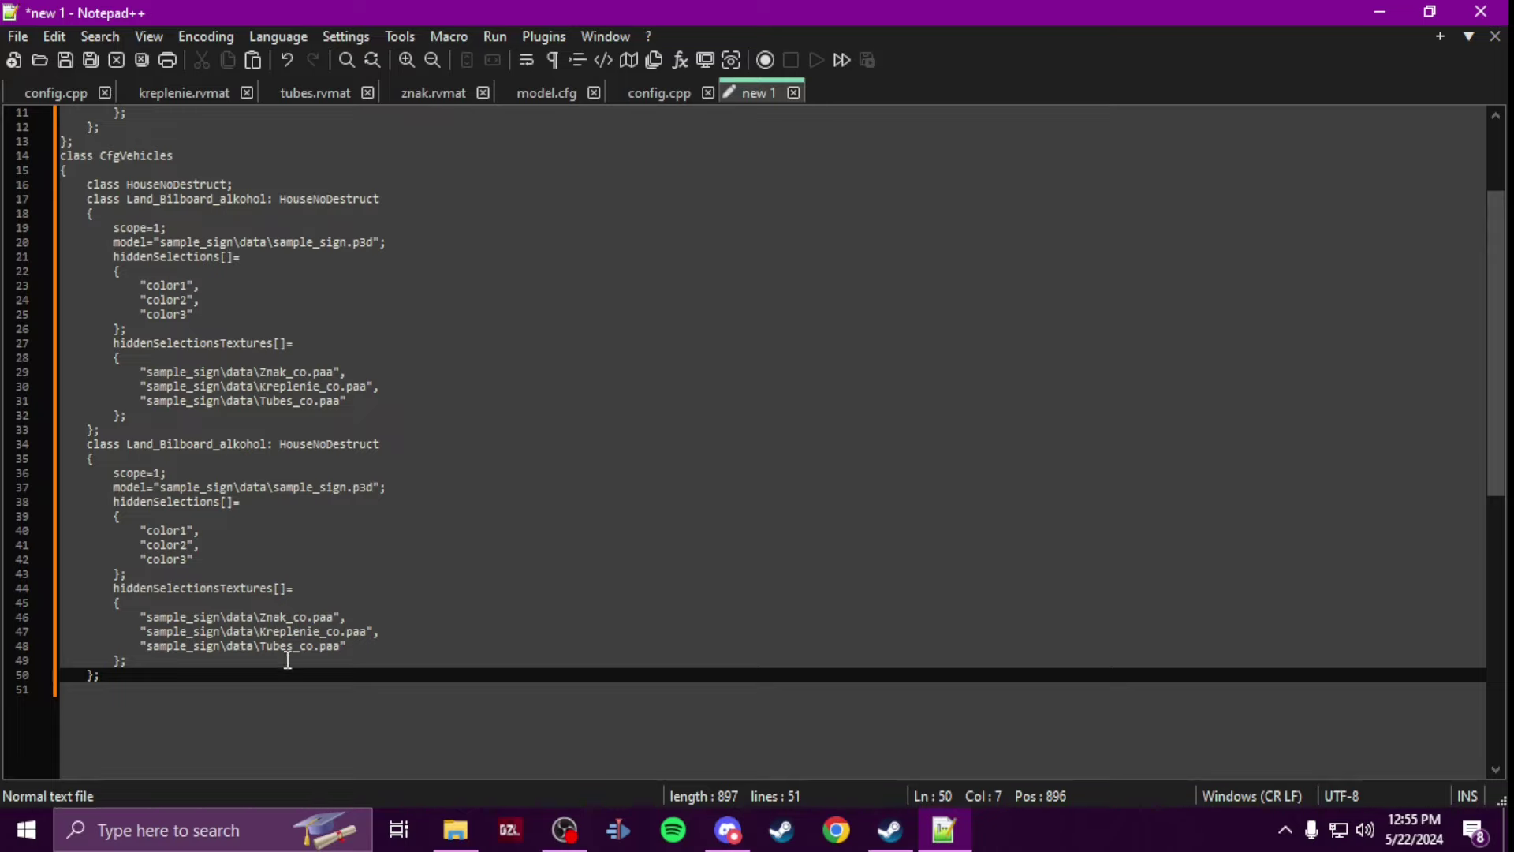
# Step: Remove the duplicated Land_Bilboard_alkohol class block and close CfgVehicles with a final brace and semicolon
pyautogui.moveTo(109, 670); pyautogui.dragTo(4, 453)
pyautogui.hotkey('ctrl', 'c')
pyautogui.press('Delete')
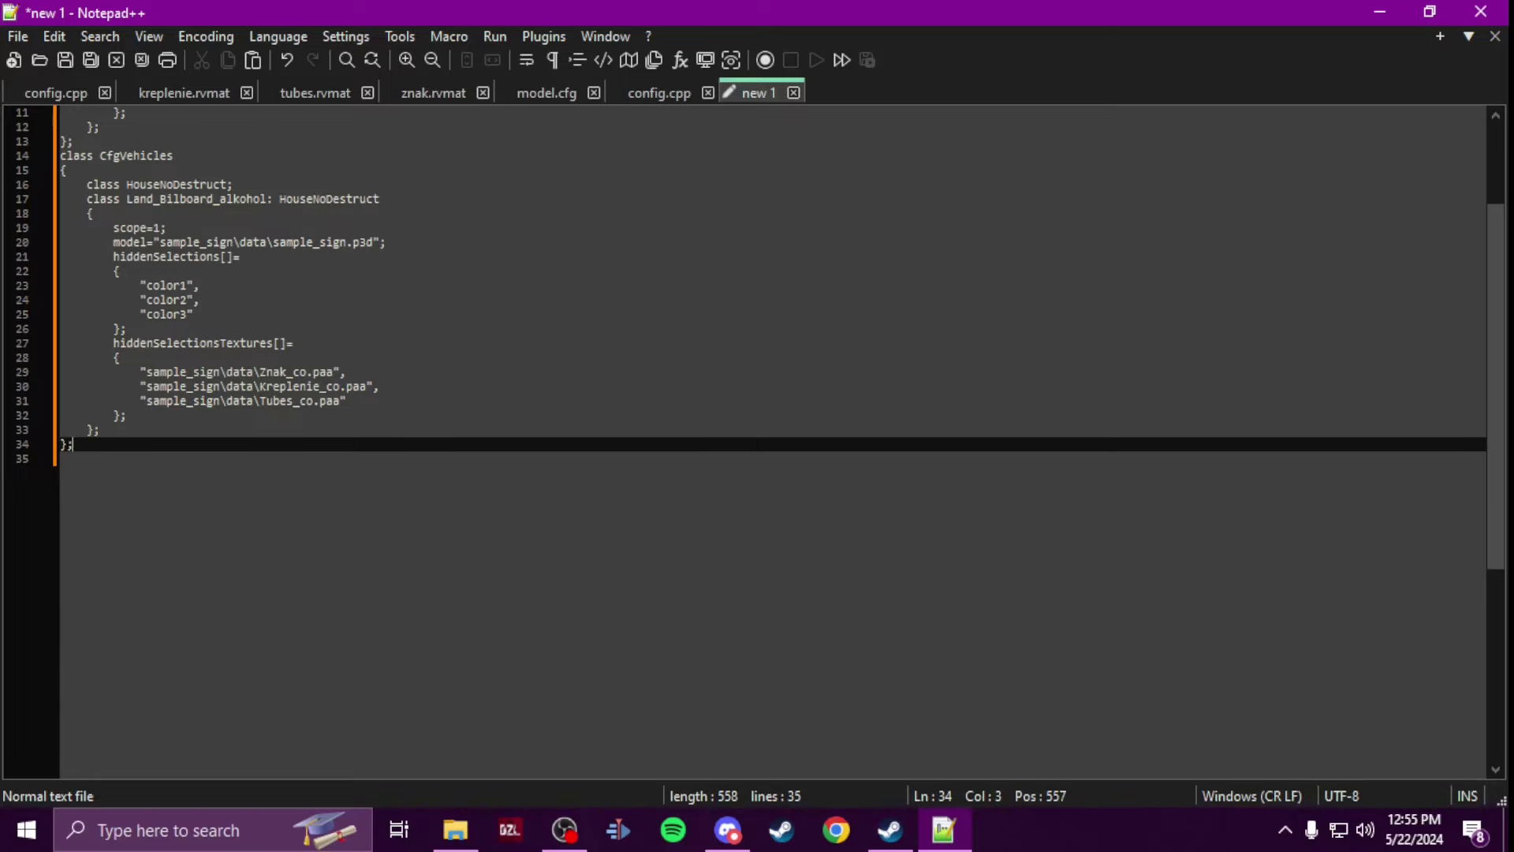
# Step: Rename the Land_Bilboard_alkohol class in CfgVehicles to sample_sign
pyautogui.scroll(3, 171, 422)
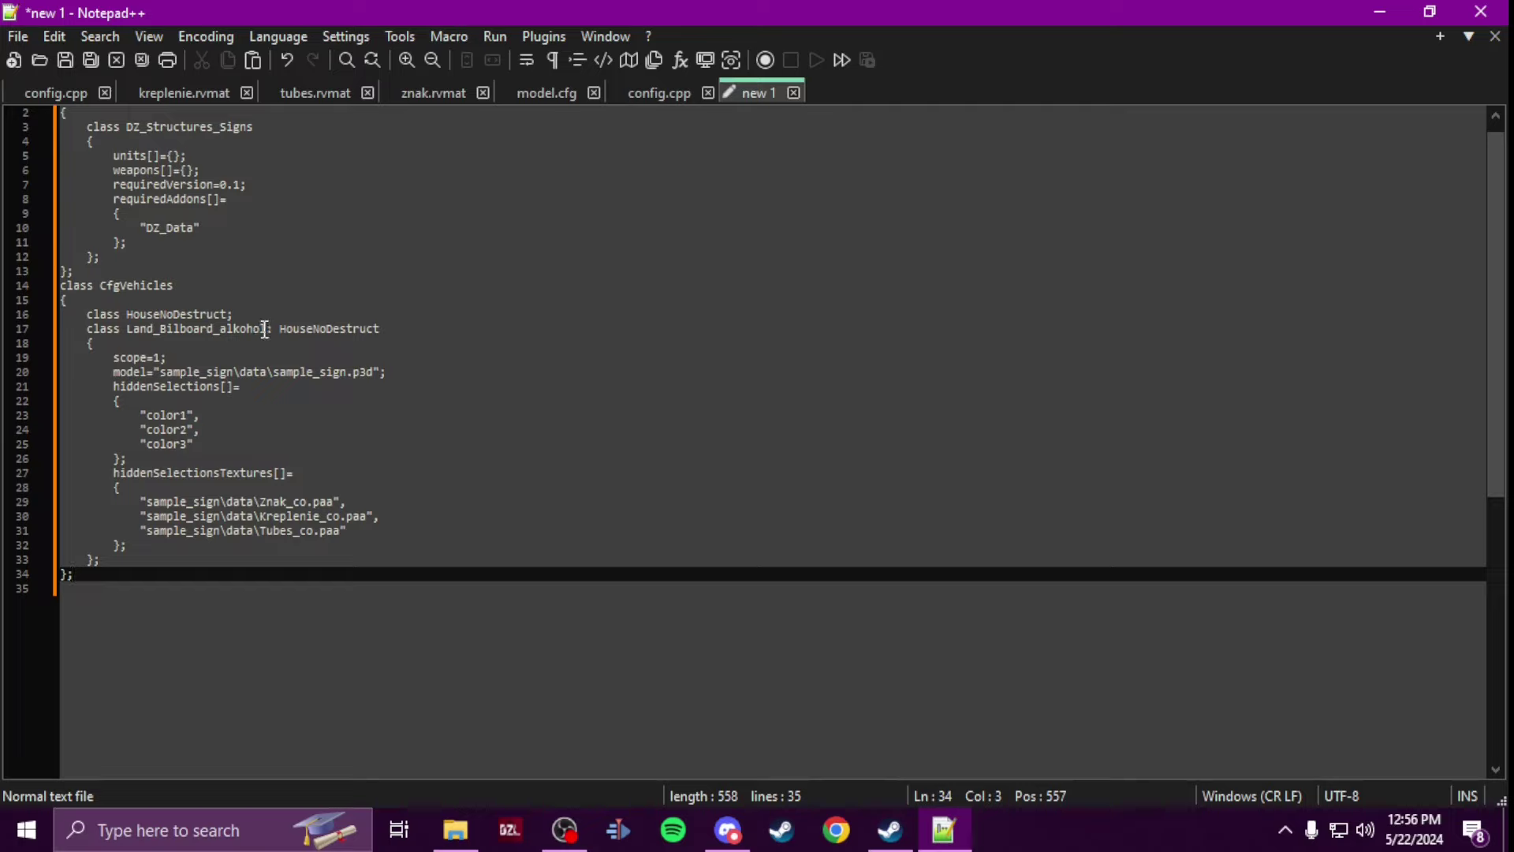
pyautogui.doubleClick(203, 330)
pyautogui.write('sample')
pyautogui.write('_sig')
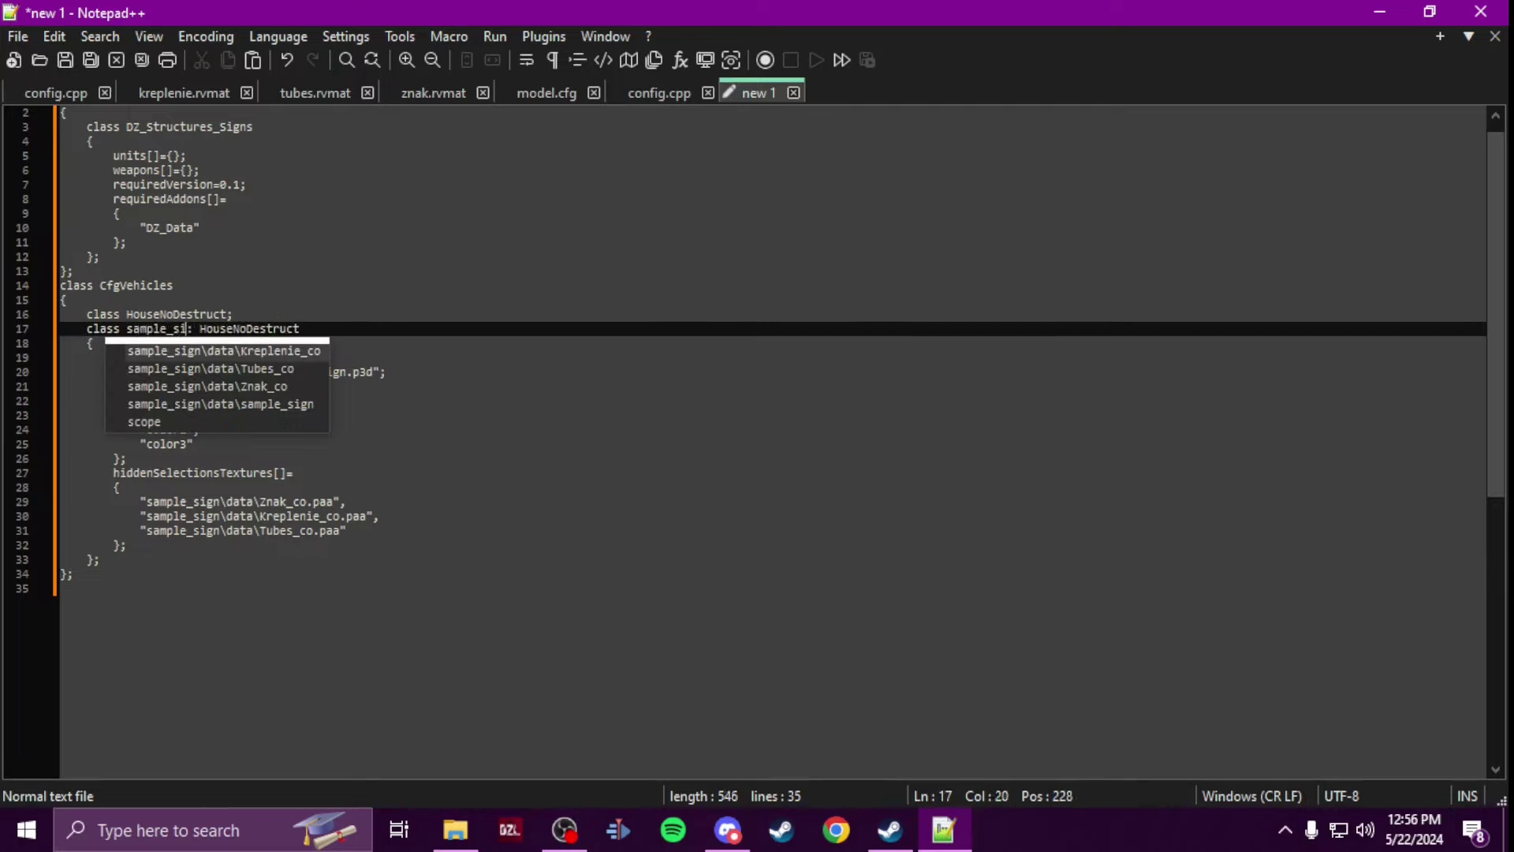
pyautogui.write('n')
pyautogui.doubleClick(200, 328)
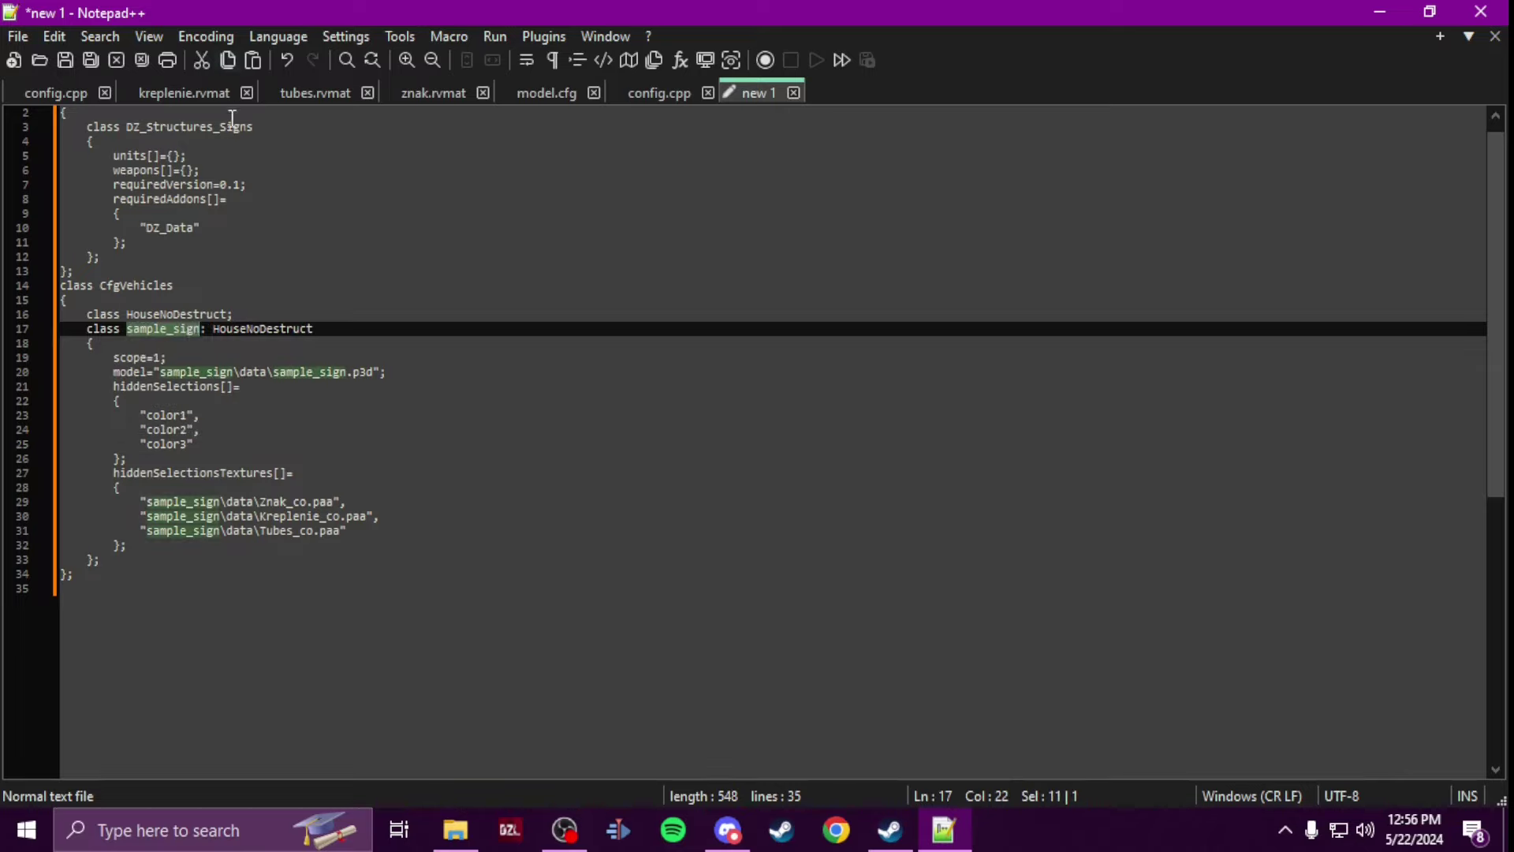
# Step: Add DZ_Structures_Signs to requiredAddons as a second quoted entry after DZ_Data, copying the name from the CfgPatches class
pyautogui.doubleClick(199, 127)
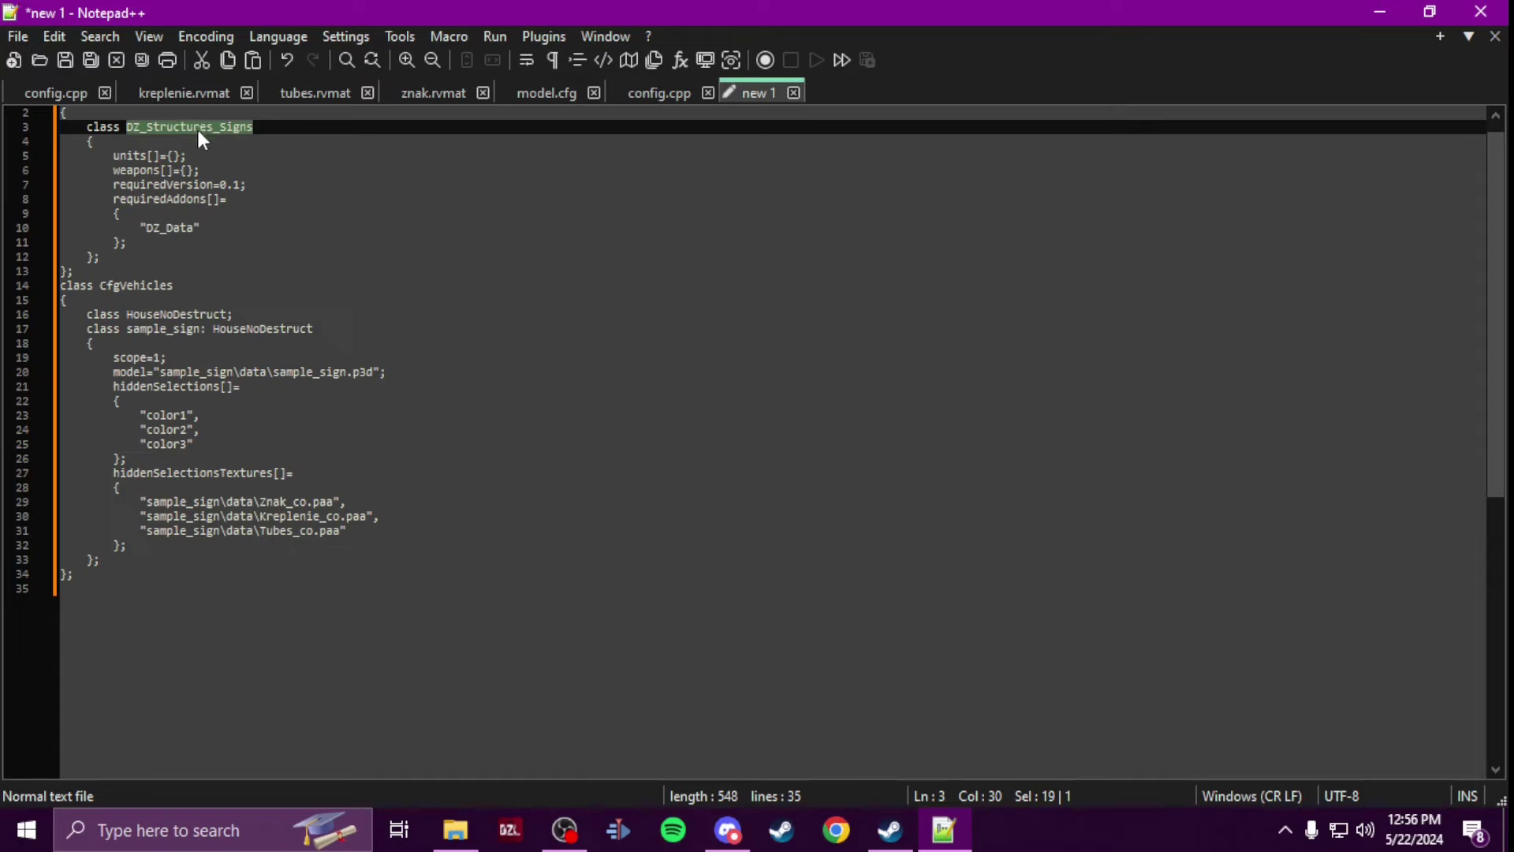
pyautogui.scroll(1, 197, 128)
pyautogui.click(623, 94)
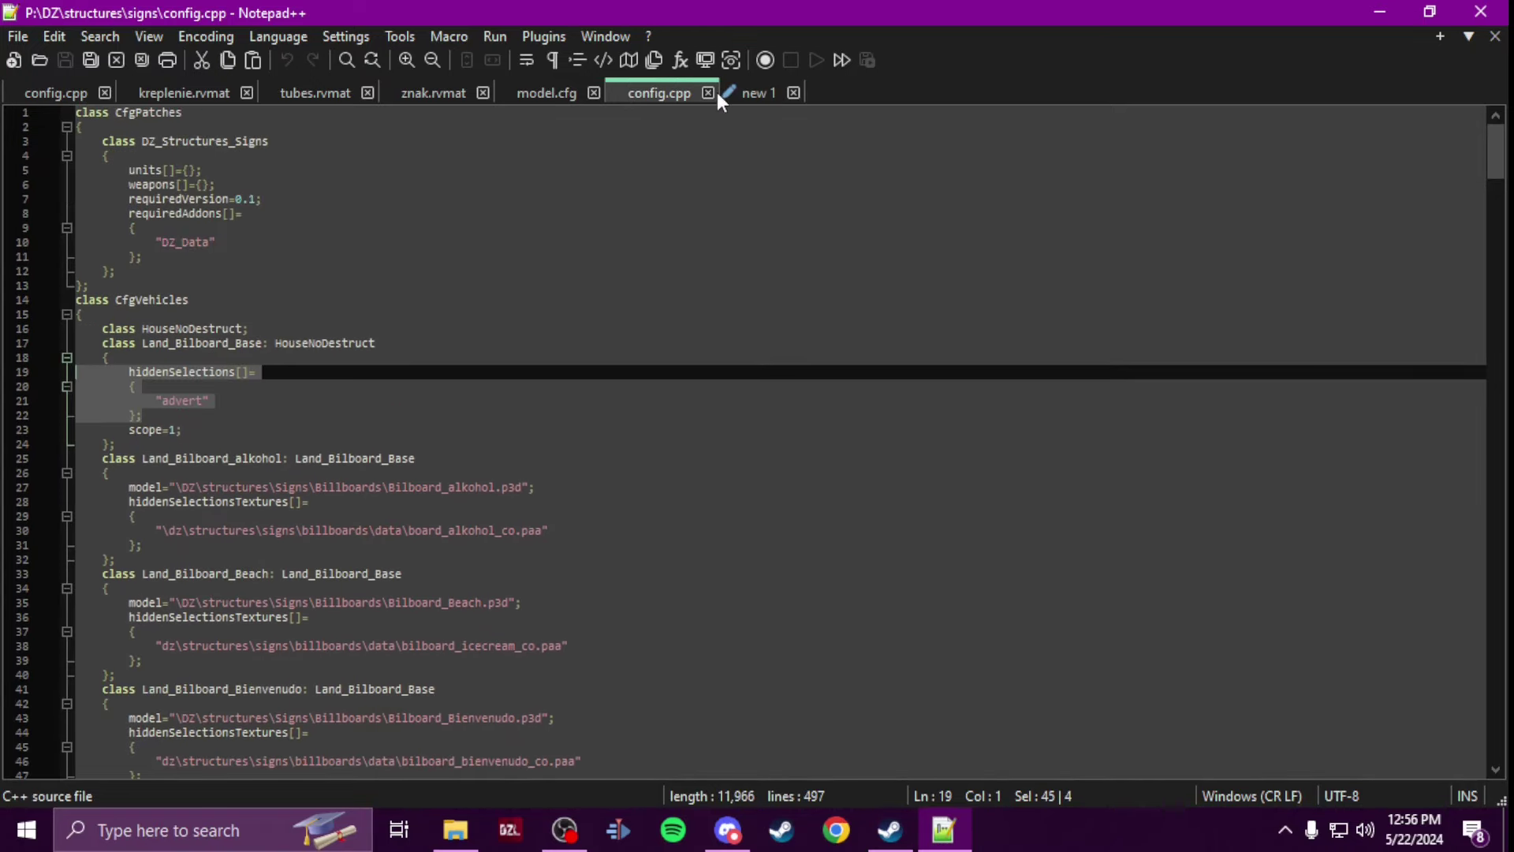
pyautogui.click(731, 88)
pyautogui.click(224, 240)
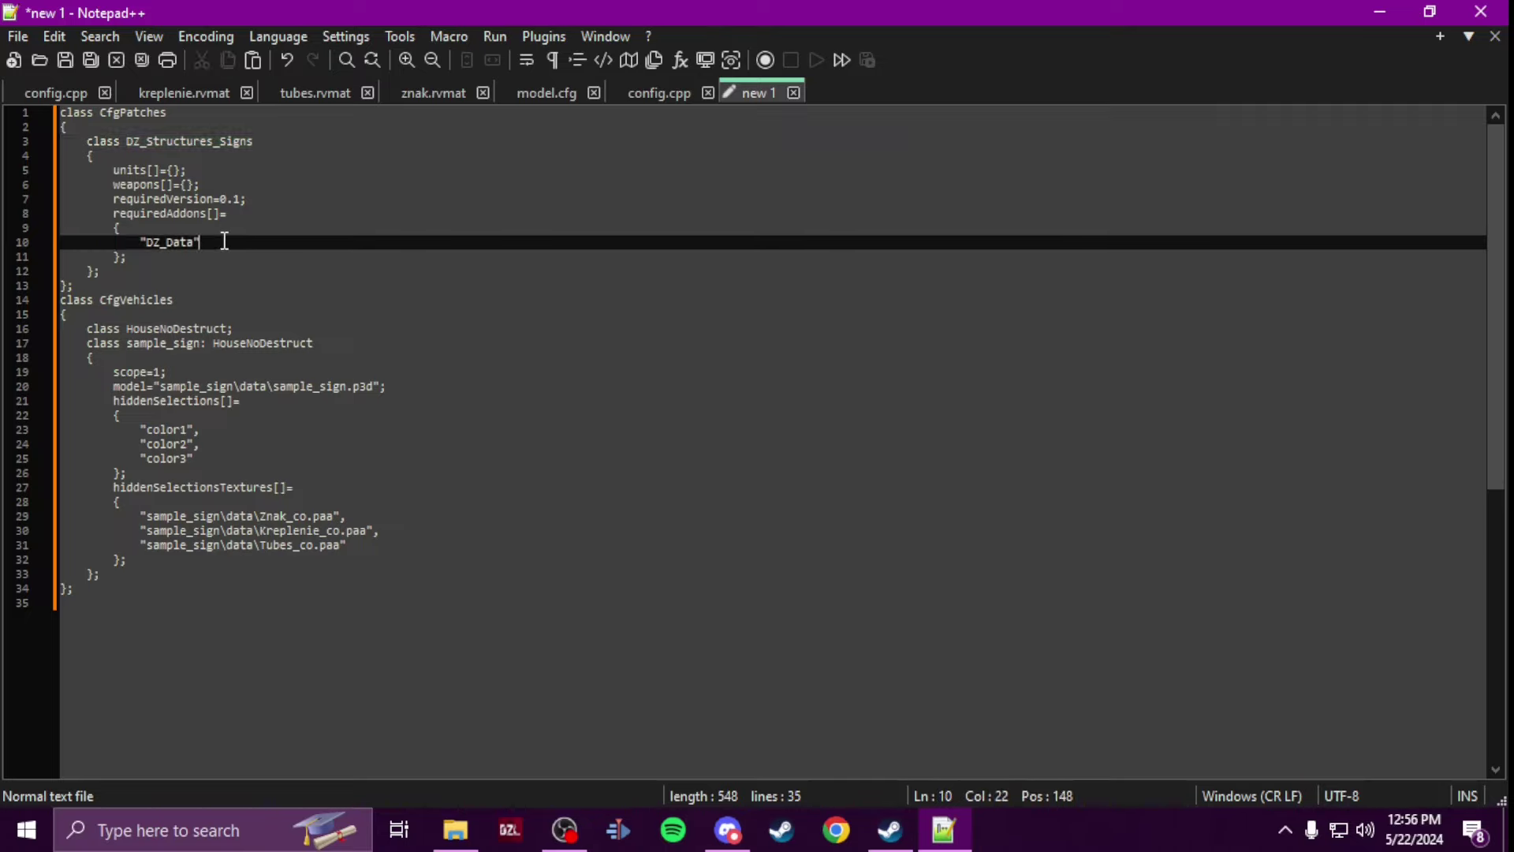
pyautogui.press('Return')
pyautogui.hotkey('ctrl', 'v')
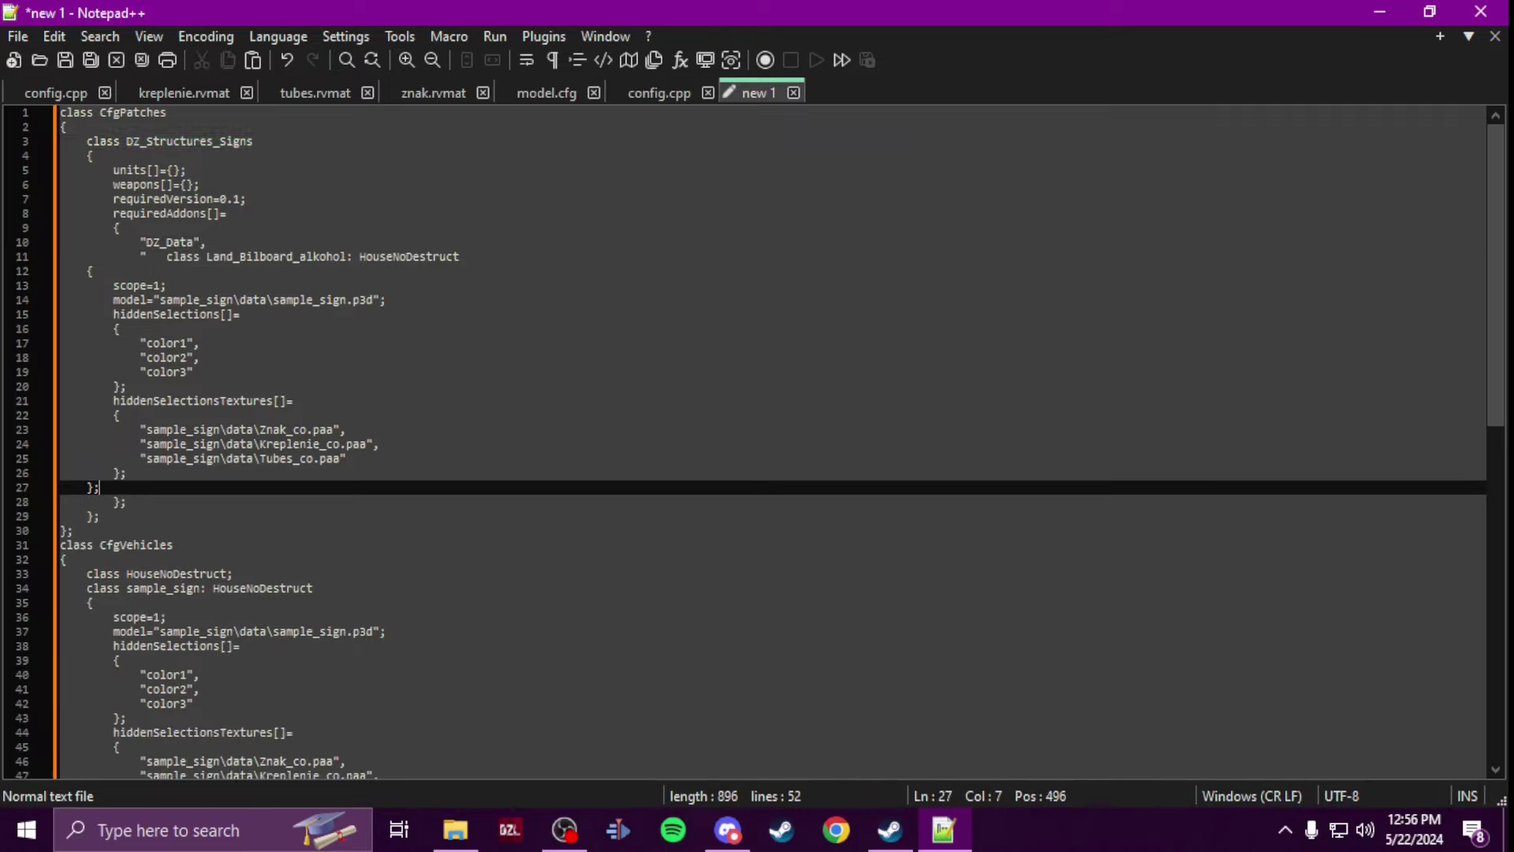
pyautogui.hotkey('ctrl', 'z')
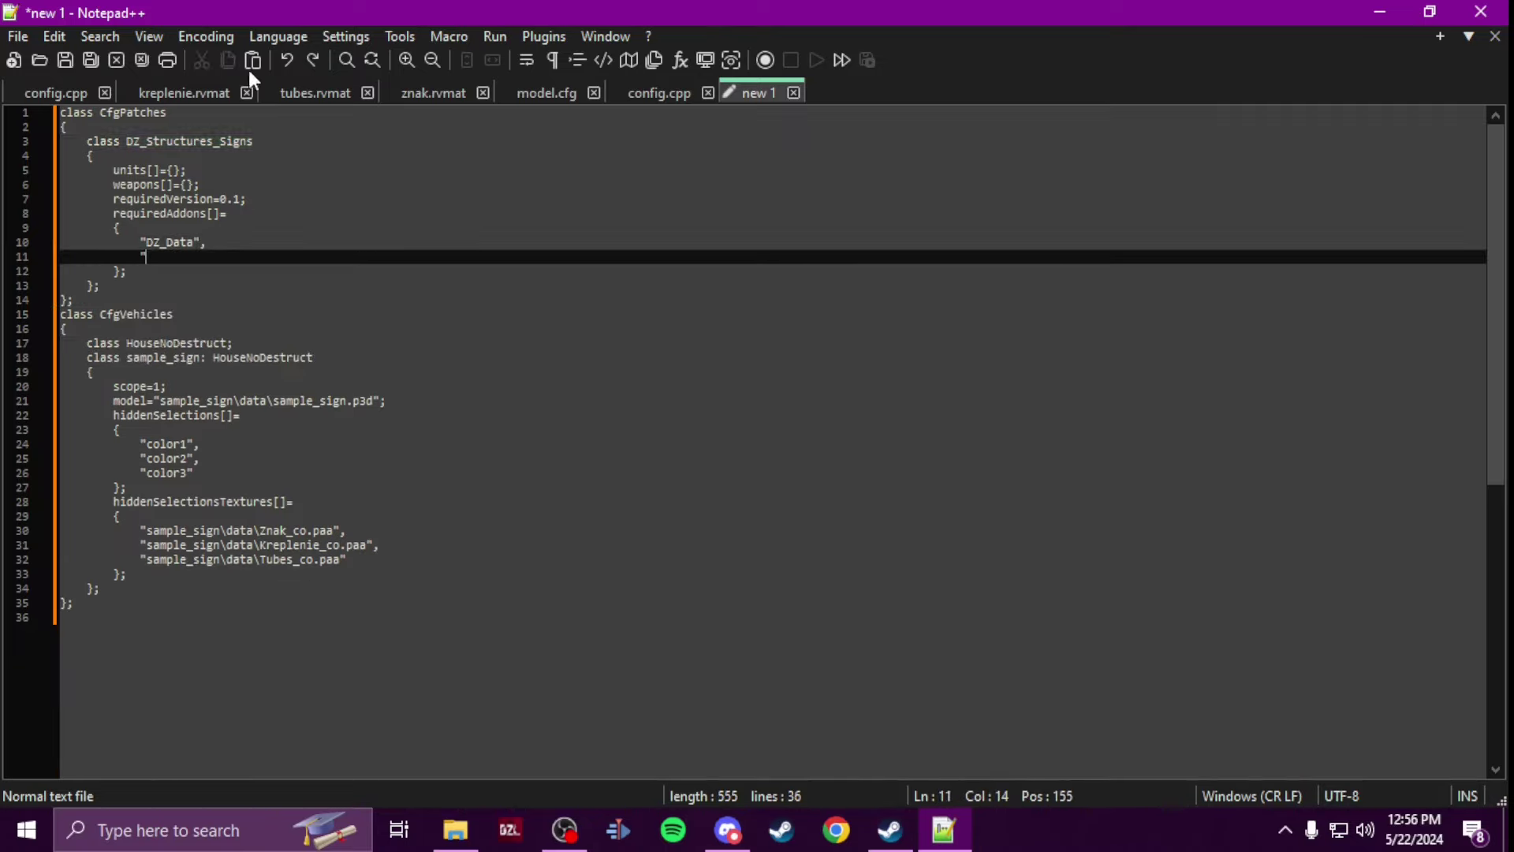
pyautogui.doubleClick(201, 144)
pyautogui.hotkey('ctrl', 'c')
pyautogui.click(175, 253)
pyautogui.hotkey('ctrl', 'v')
pyautogui.write('"')
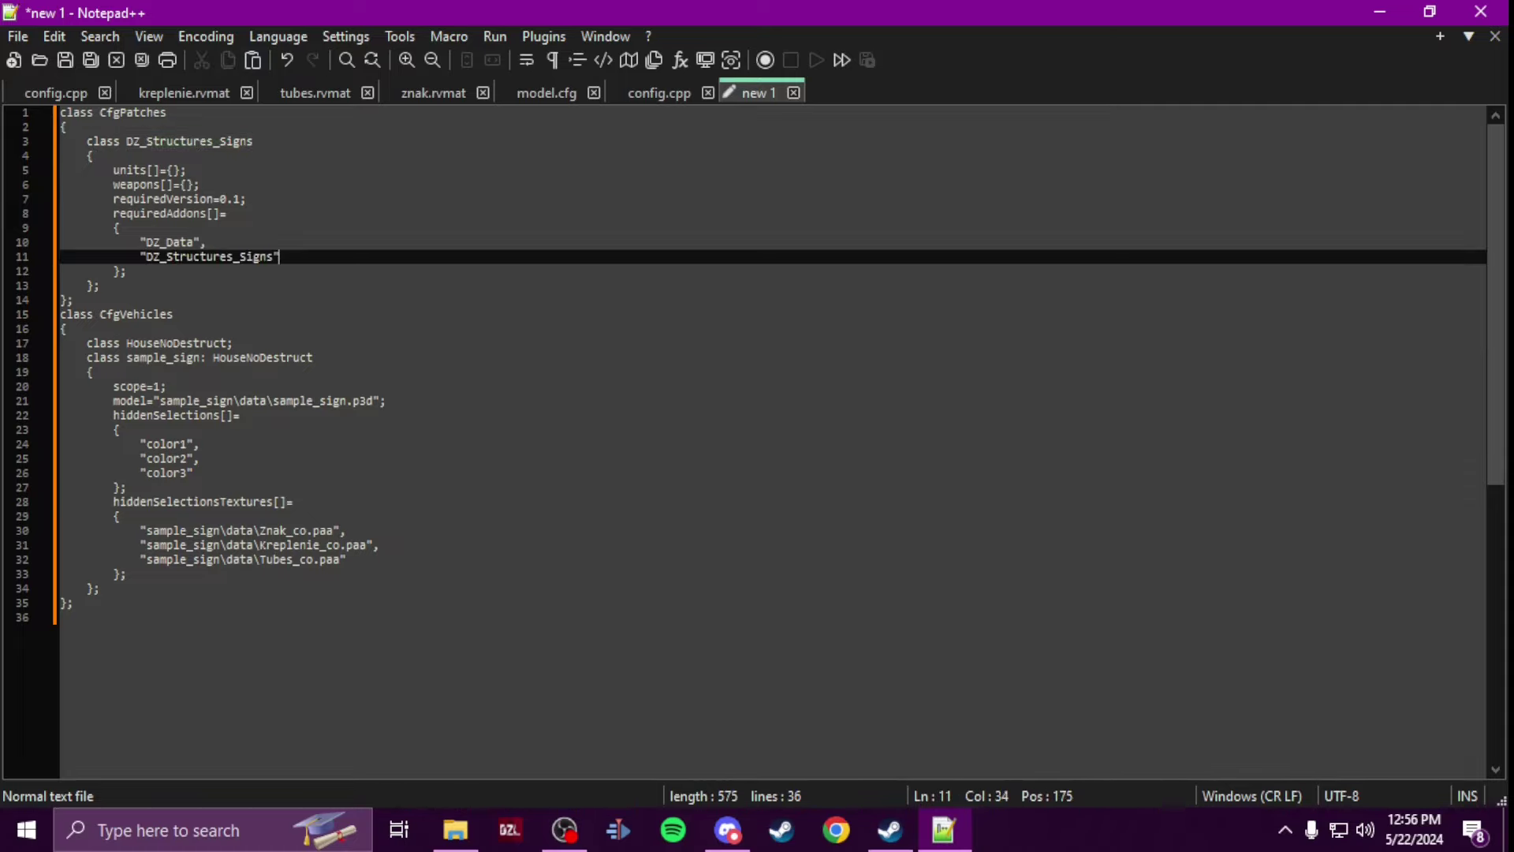
# Step: Replace the class name inside CfgPatches with sample_sign, copied from the CfgVehicles class, and compare it with the vanilla signs config
pyautogui.doubleClick(177, 358)
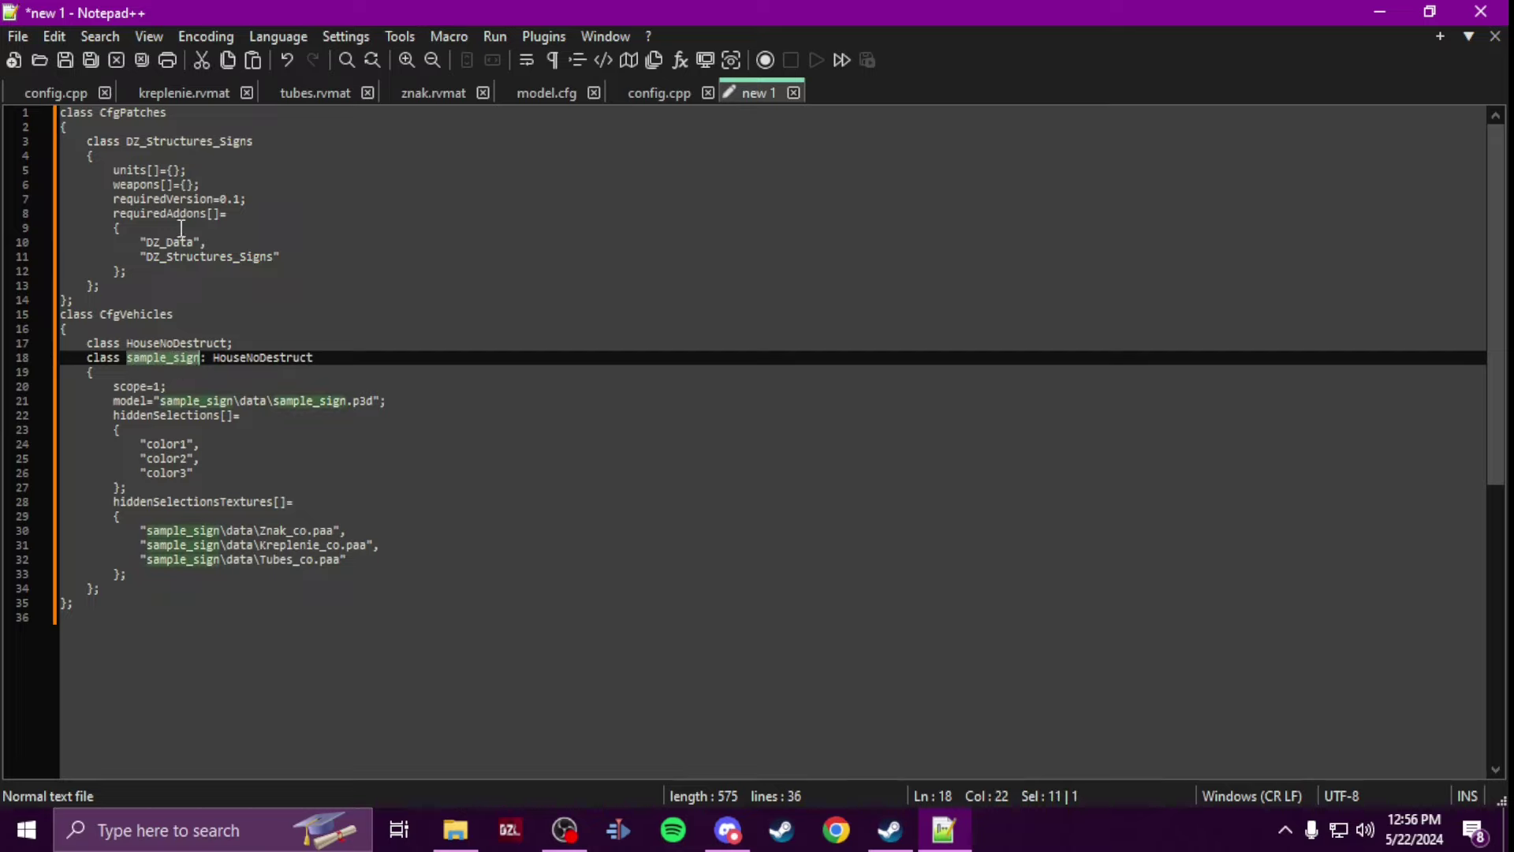
pyautogui.hotkey('ctrl', 'c')
pyautogui.click(194, 144)
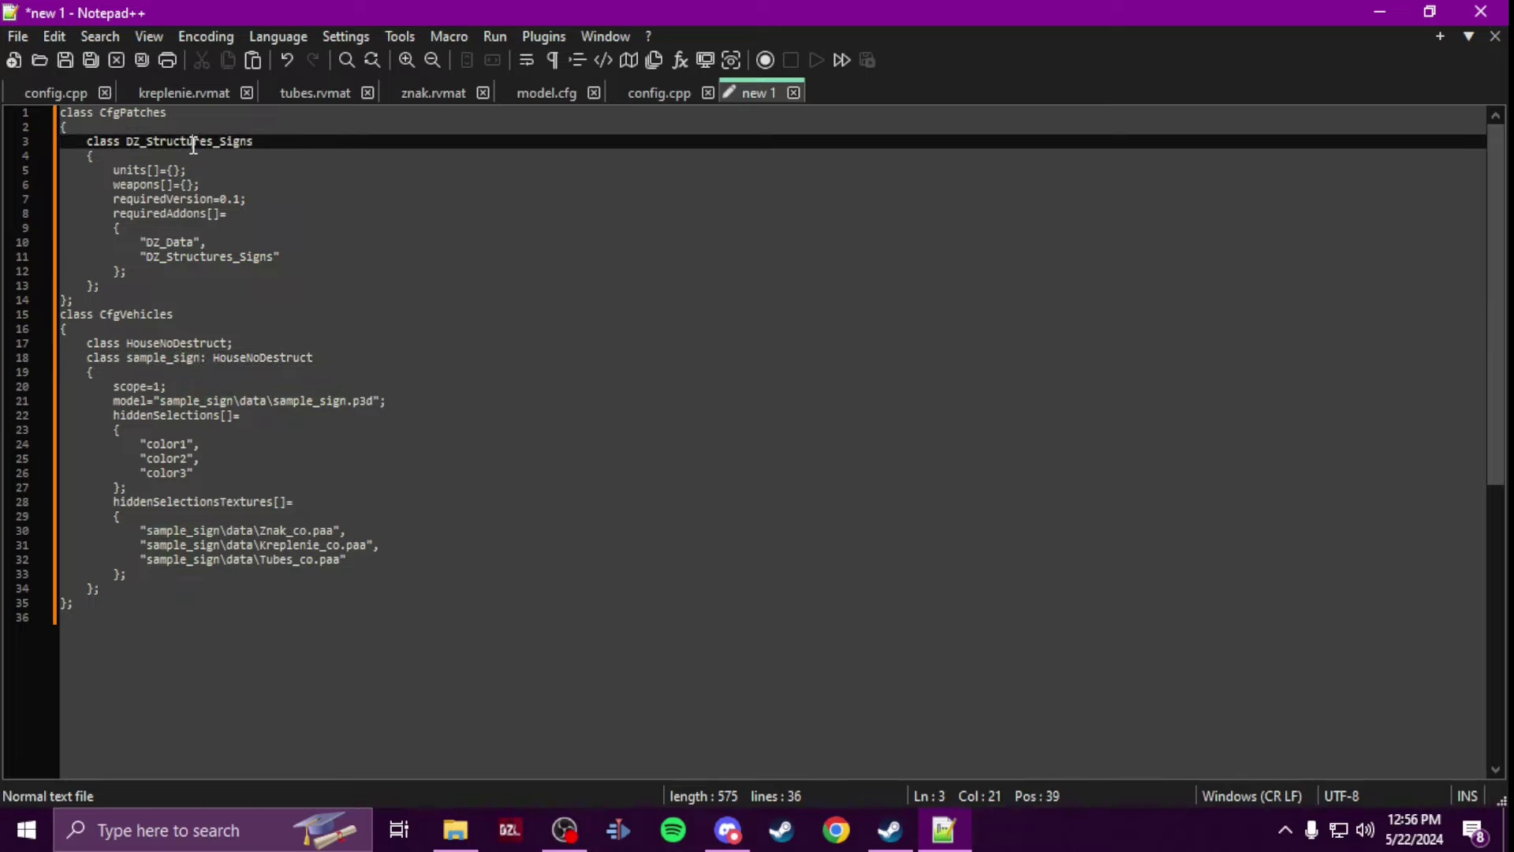
pyautogui.doubleClick(191, 144)
pyautogui.hotkey('ctrl', 'v')
pyautogui.click(614, 89)
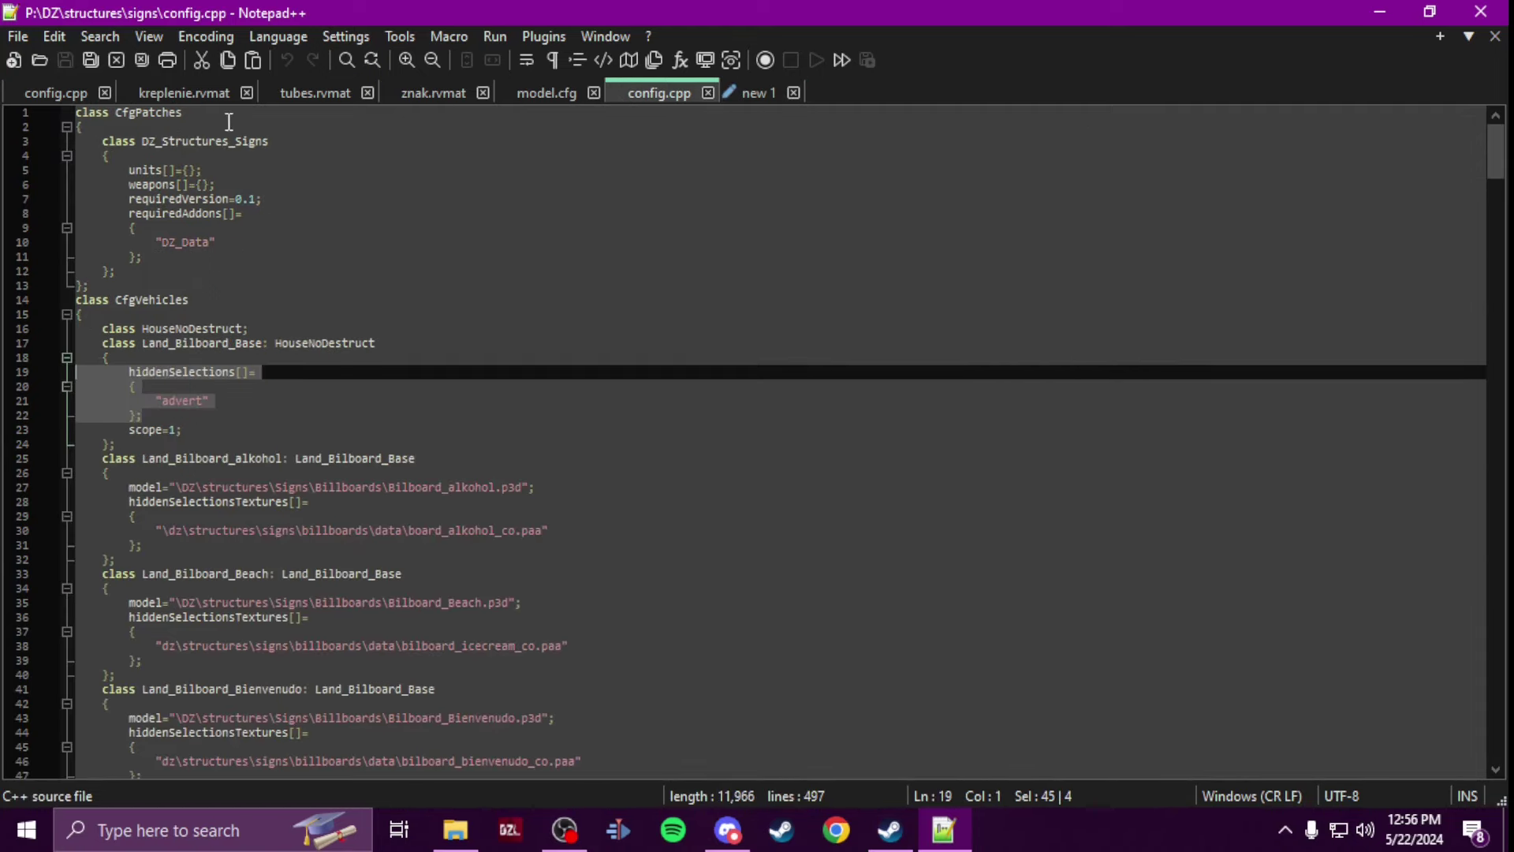
pyautogui.click(727, 94)
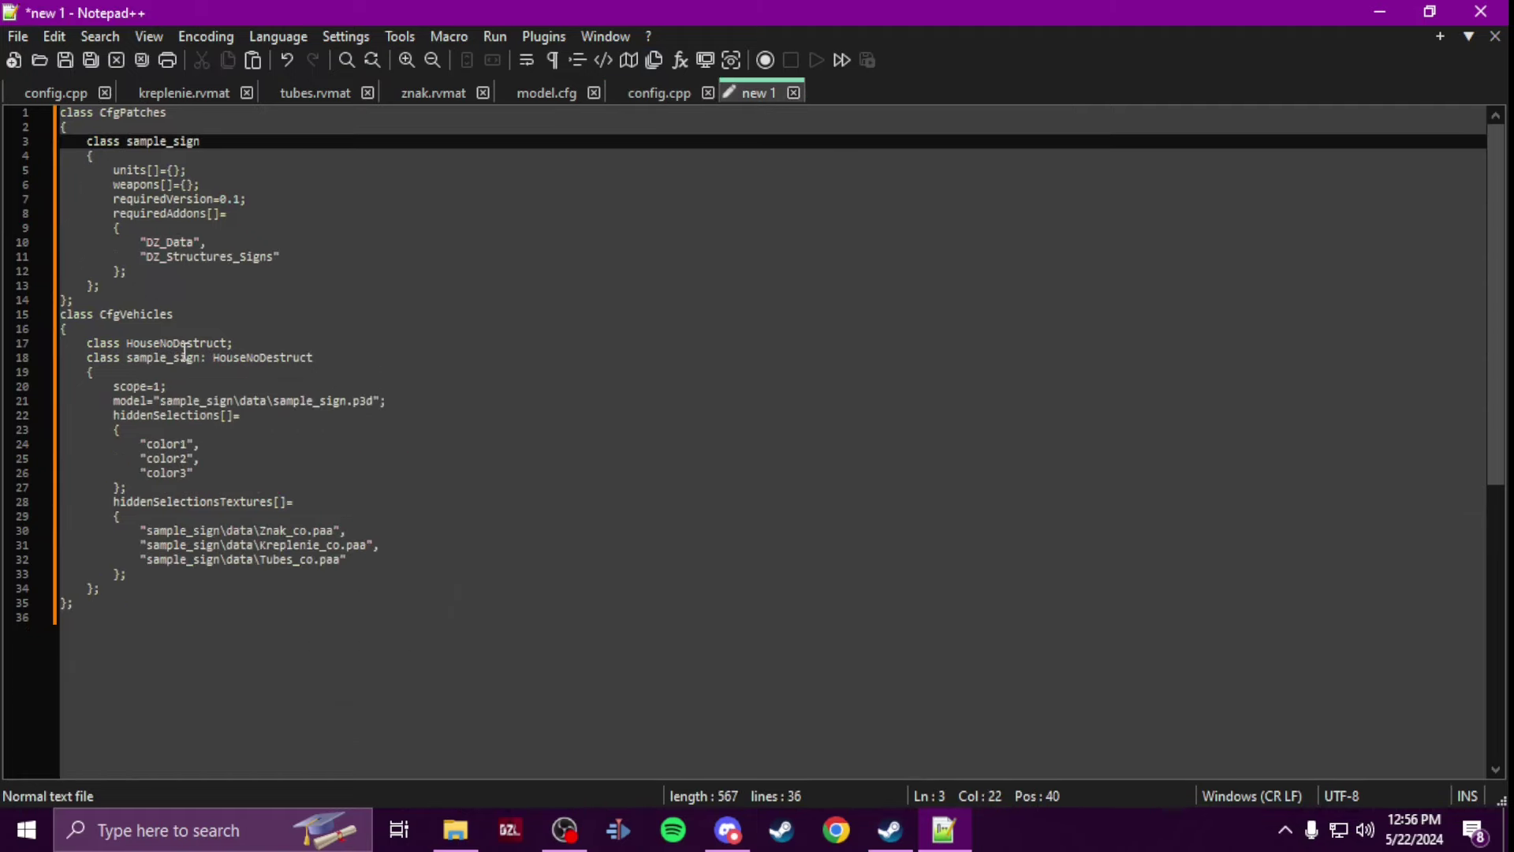
# Step: Review the finished script and save it as config with the C++ source file type in the P:\sample_sign folder
pyautogui.scroll(-5, 187, 444)
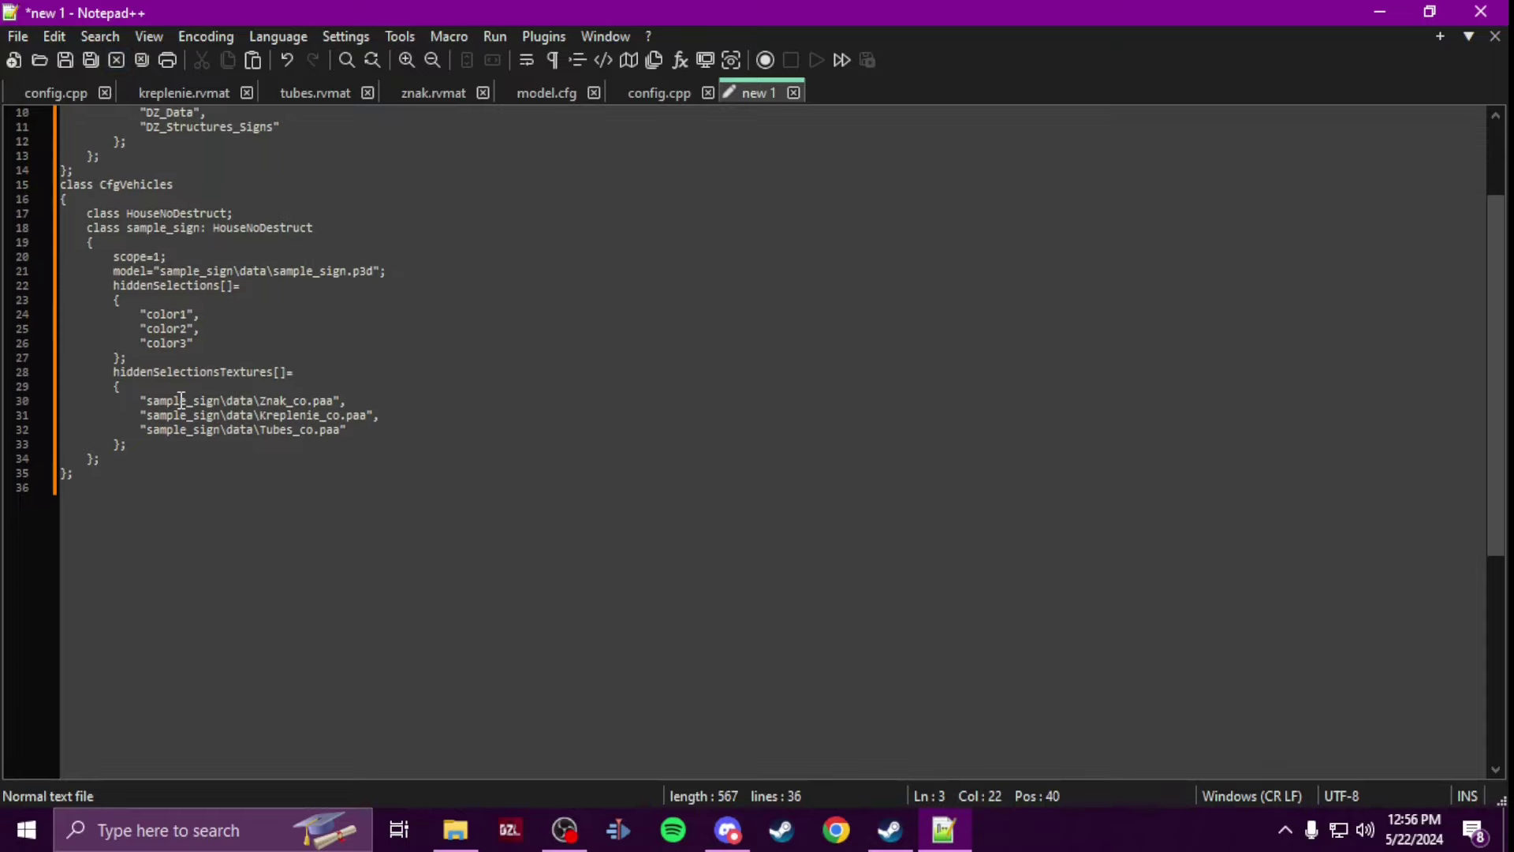
pyautogui.scroll(5, 189, 416)
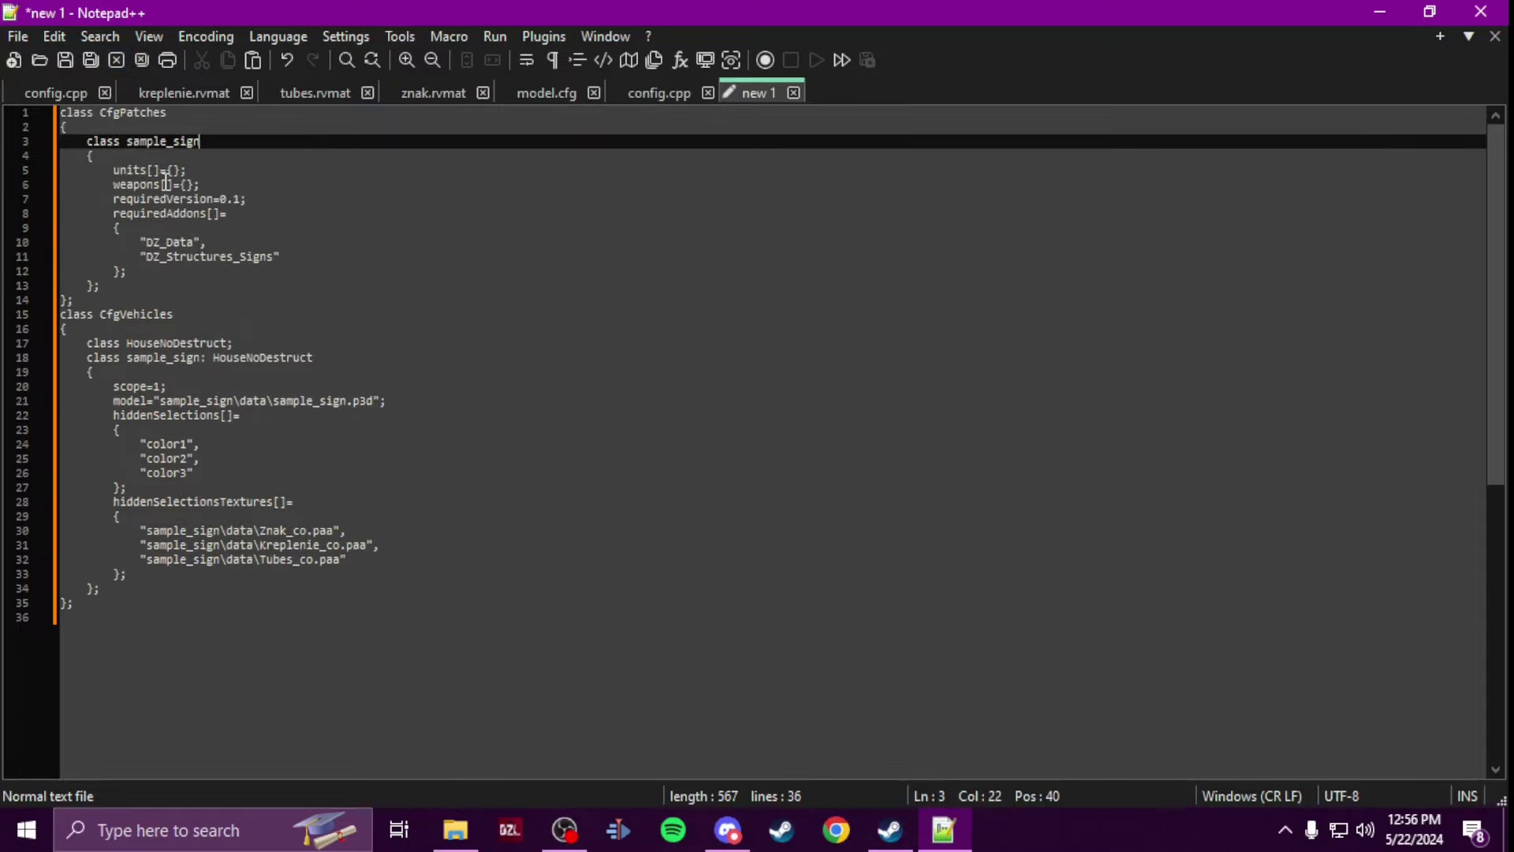
pyautogui.click(19, 36)
pyautogui.click(134, 216)
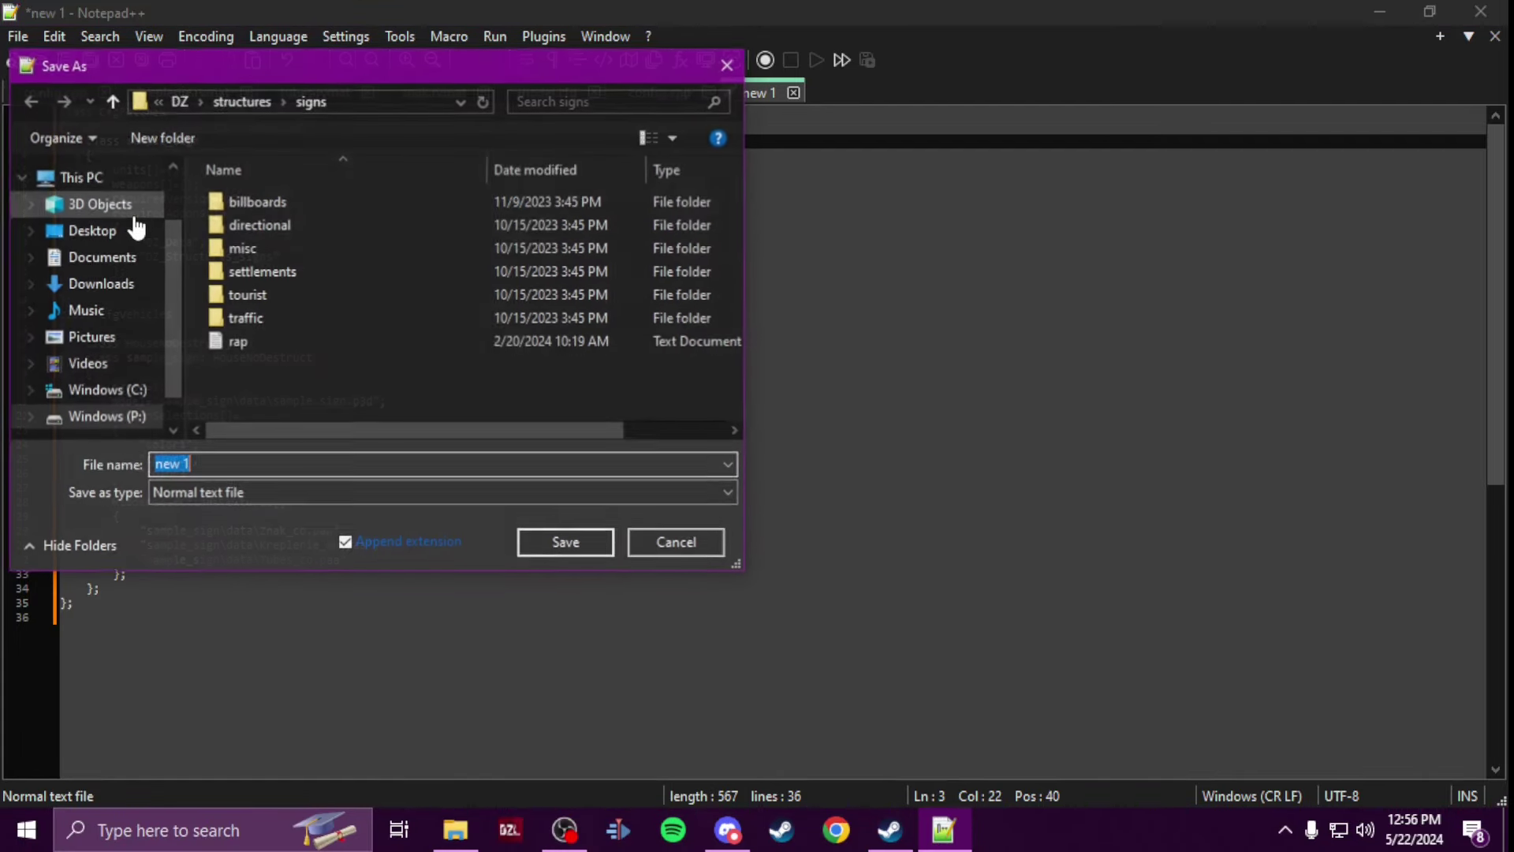
pyautogui.click(93, 416)
pyautogui.scroll(-2, 308, 350)
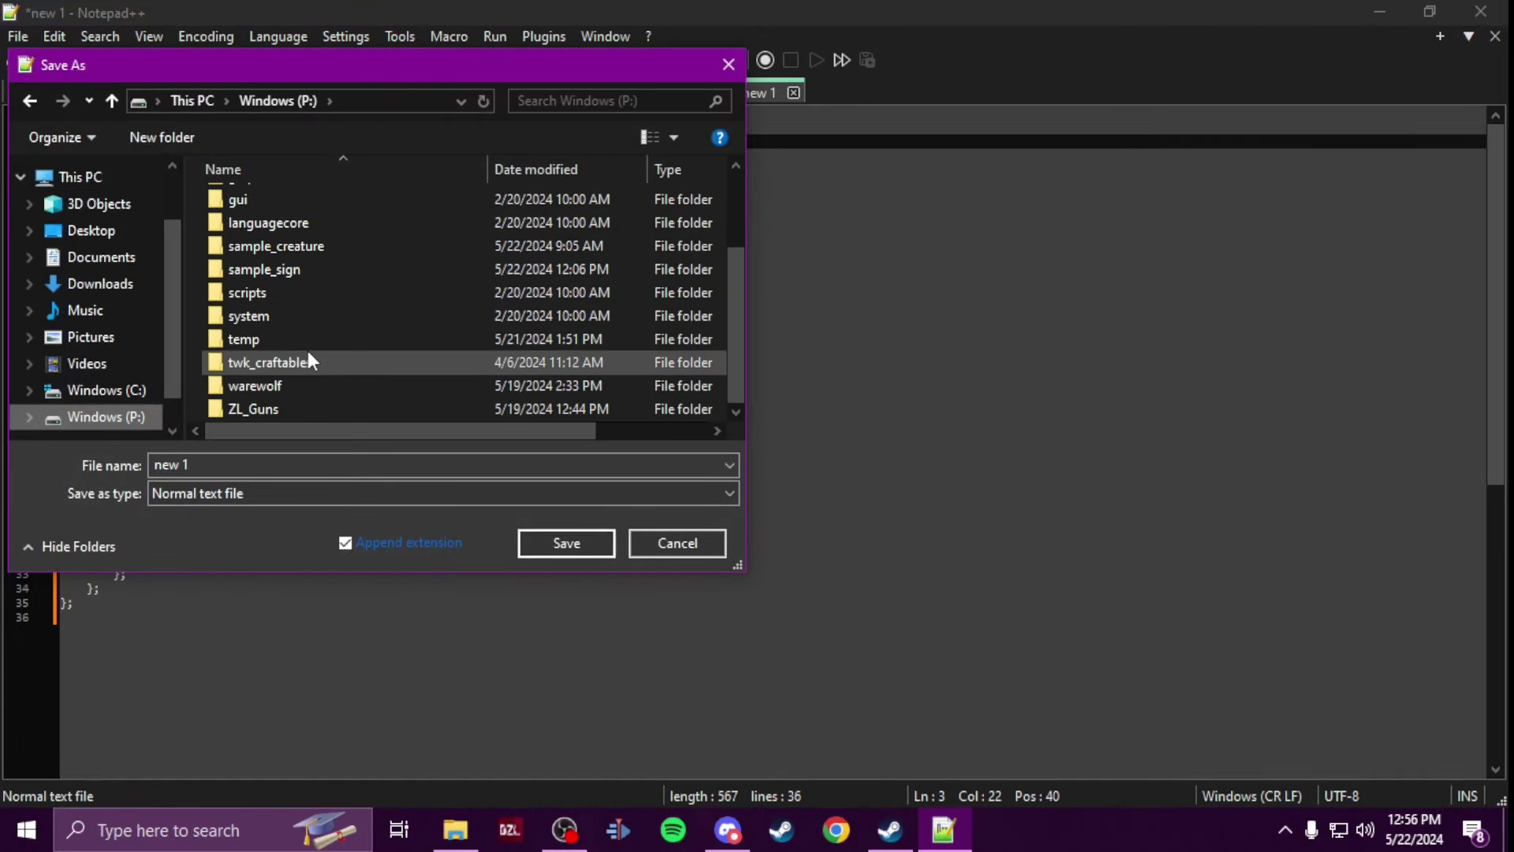
pyautogui.doubleClick(297, 269)
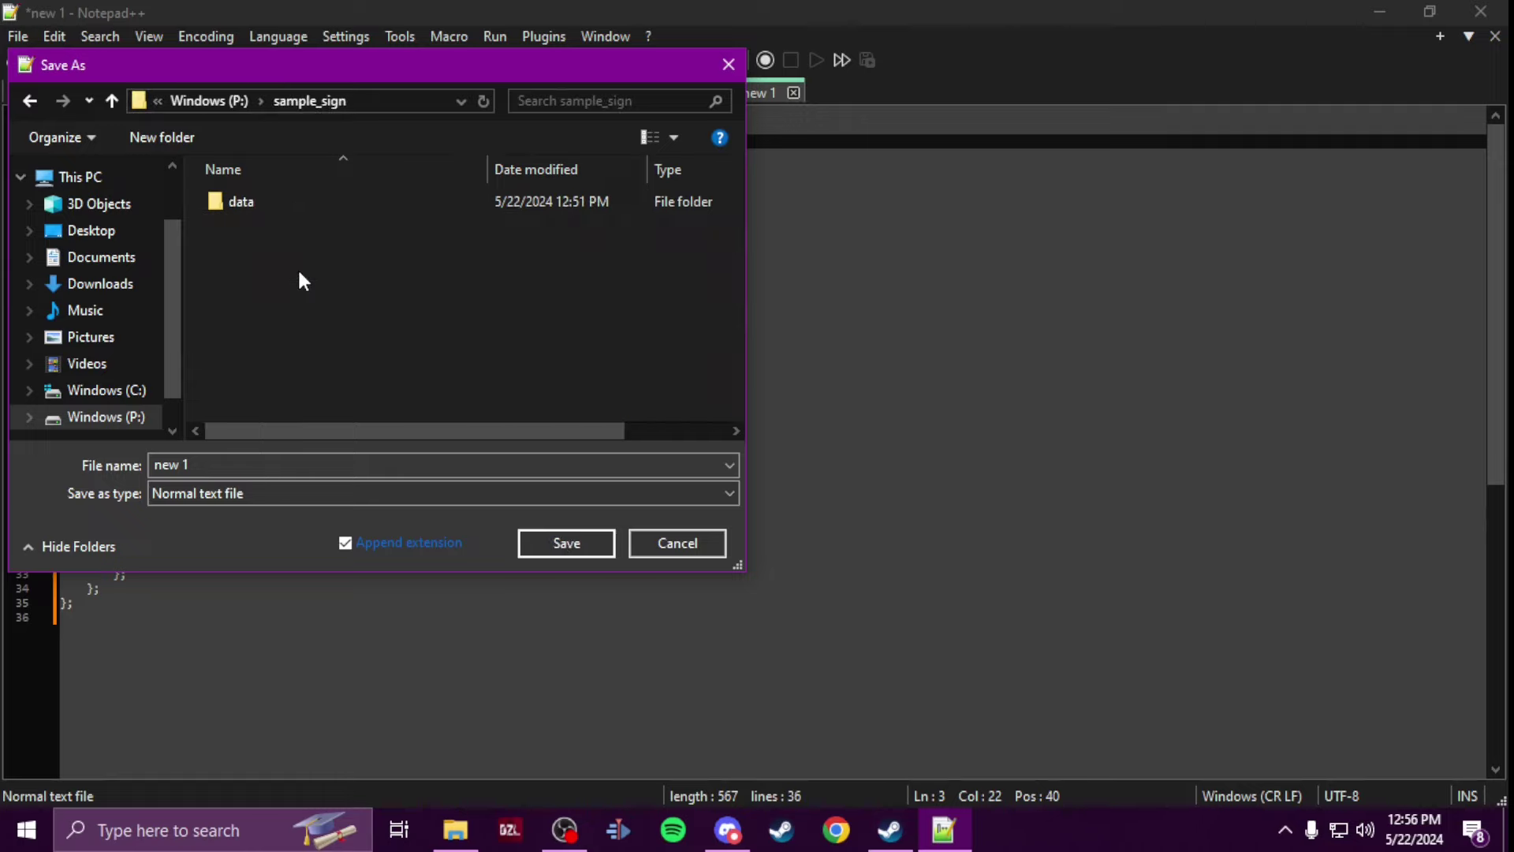
pyautogui.click(260, 497)
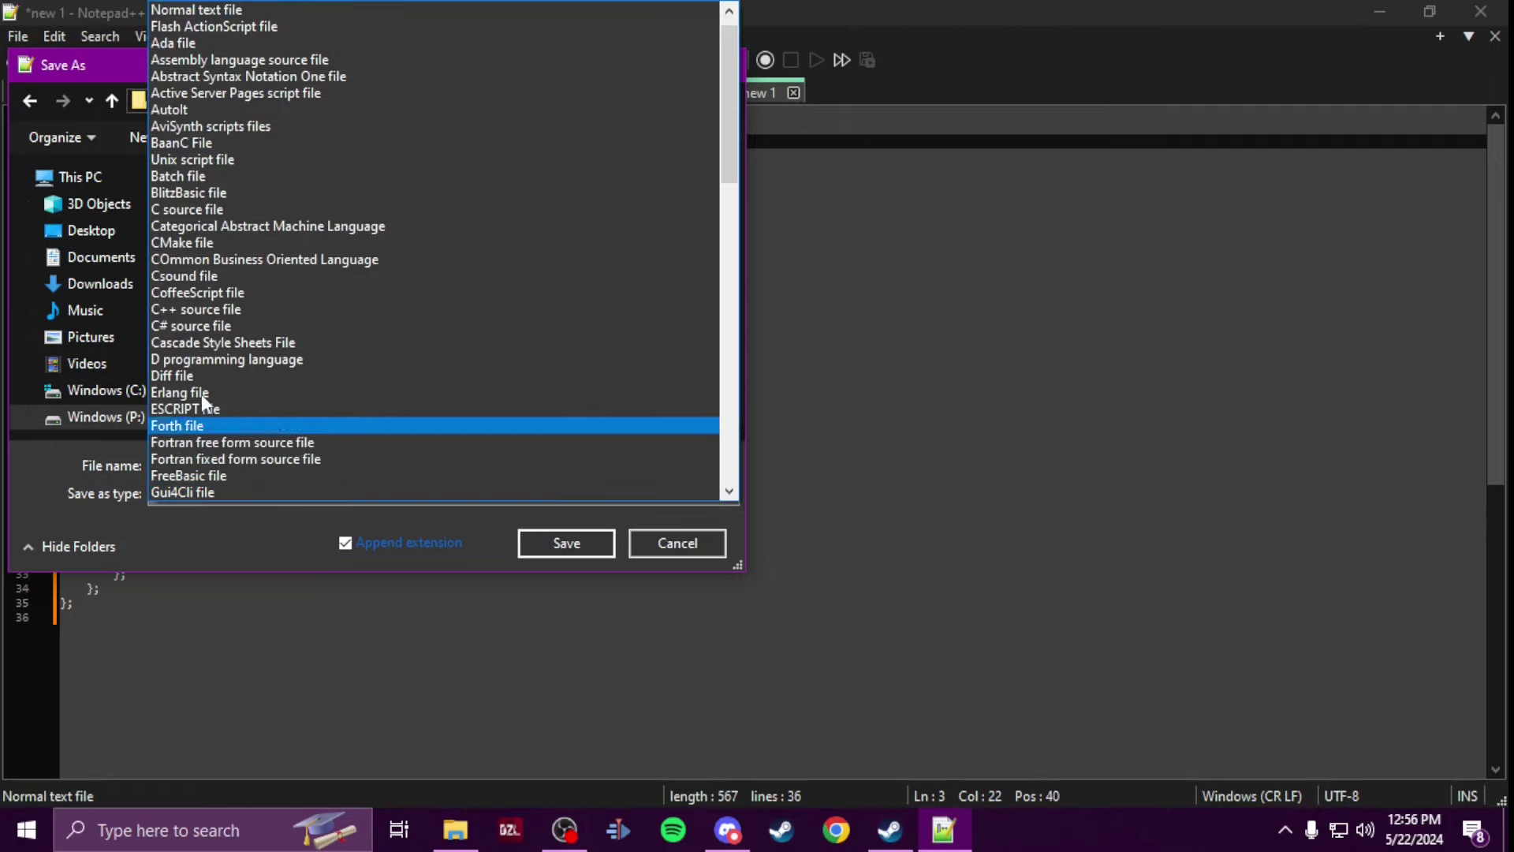
pyautogui.click(235, 310)
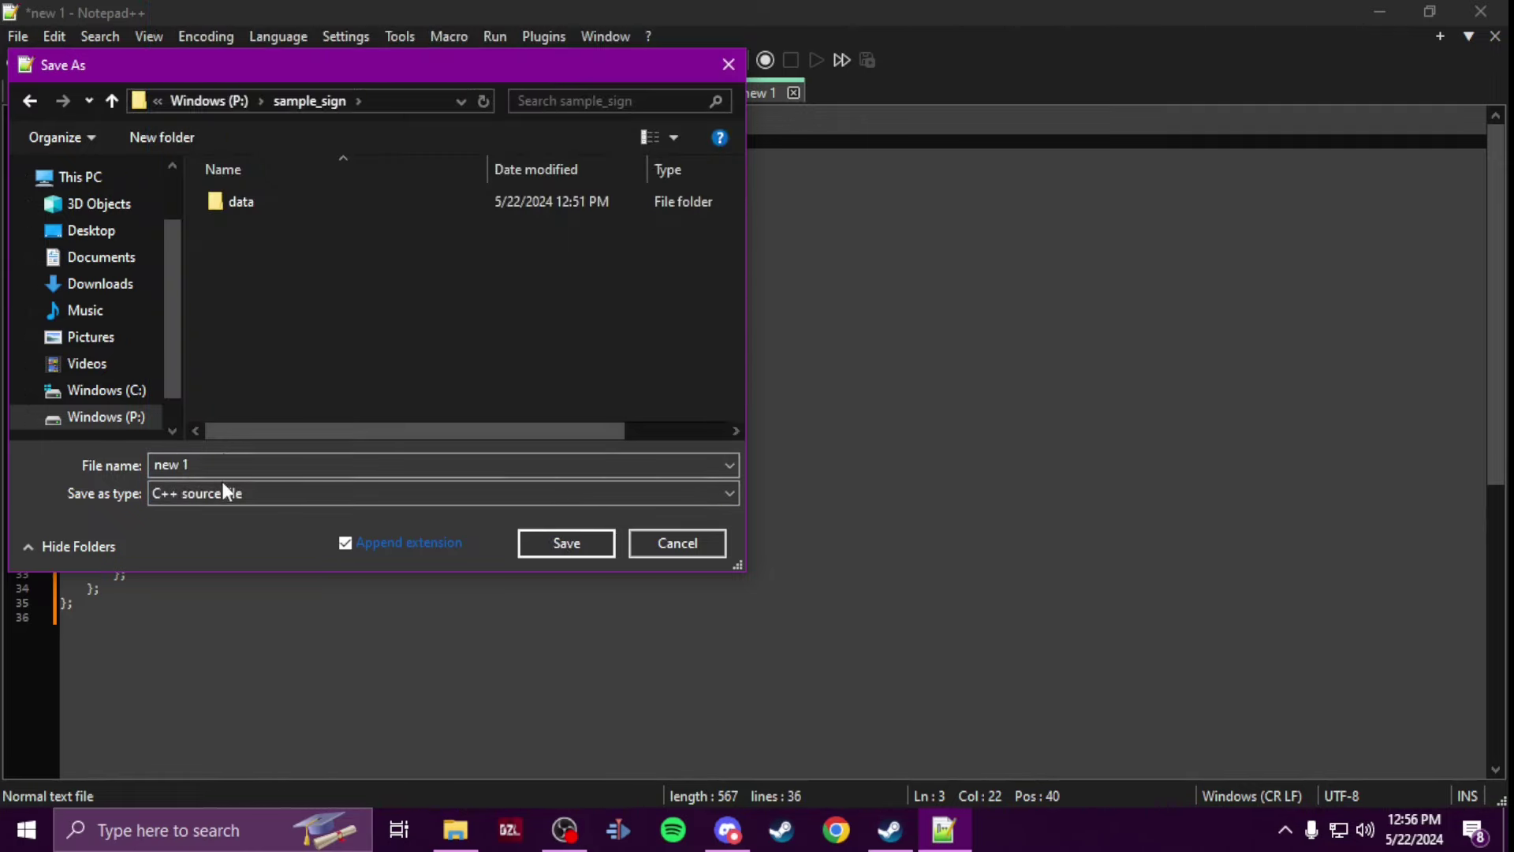
pyautogui.click(223, 465)
pyautogui.write('config')
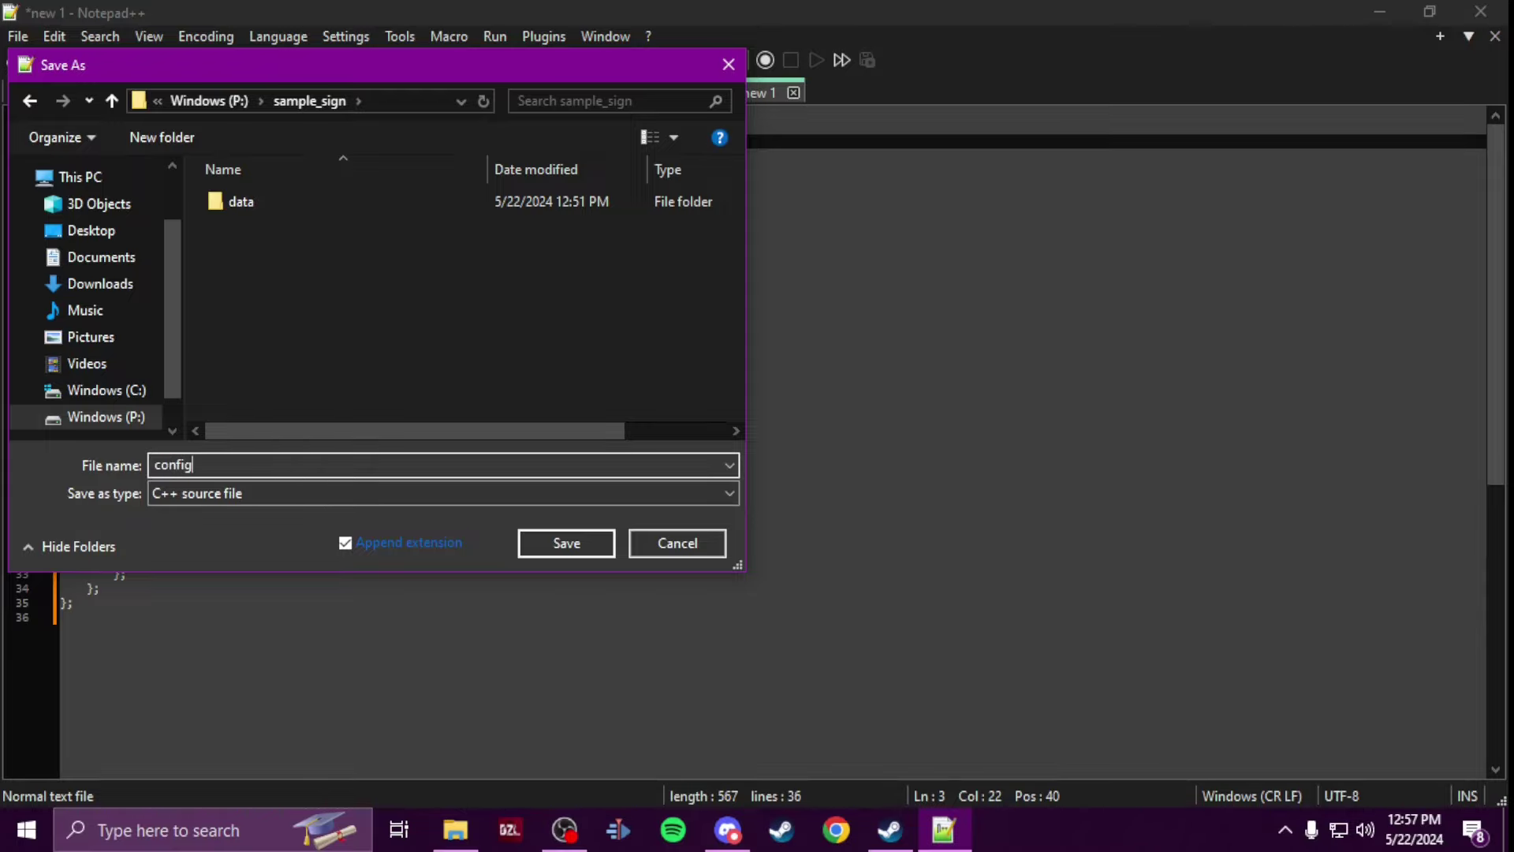
pyautogui.press('Return')
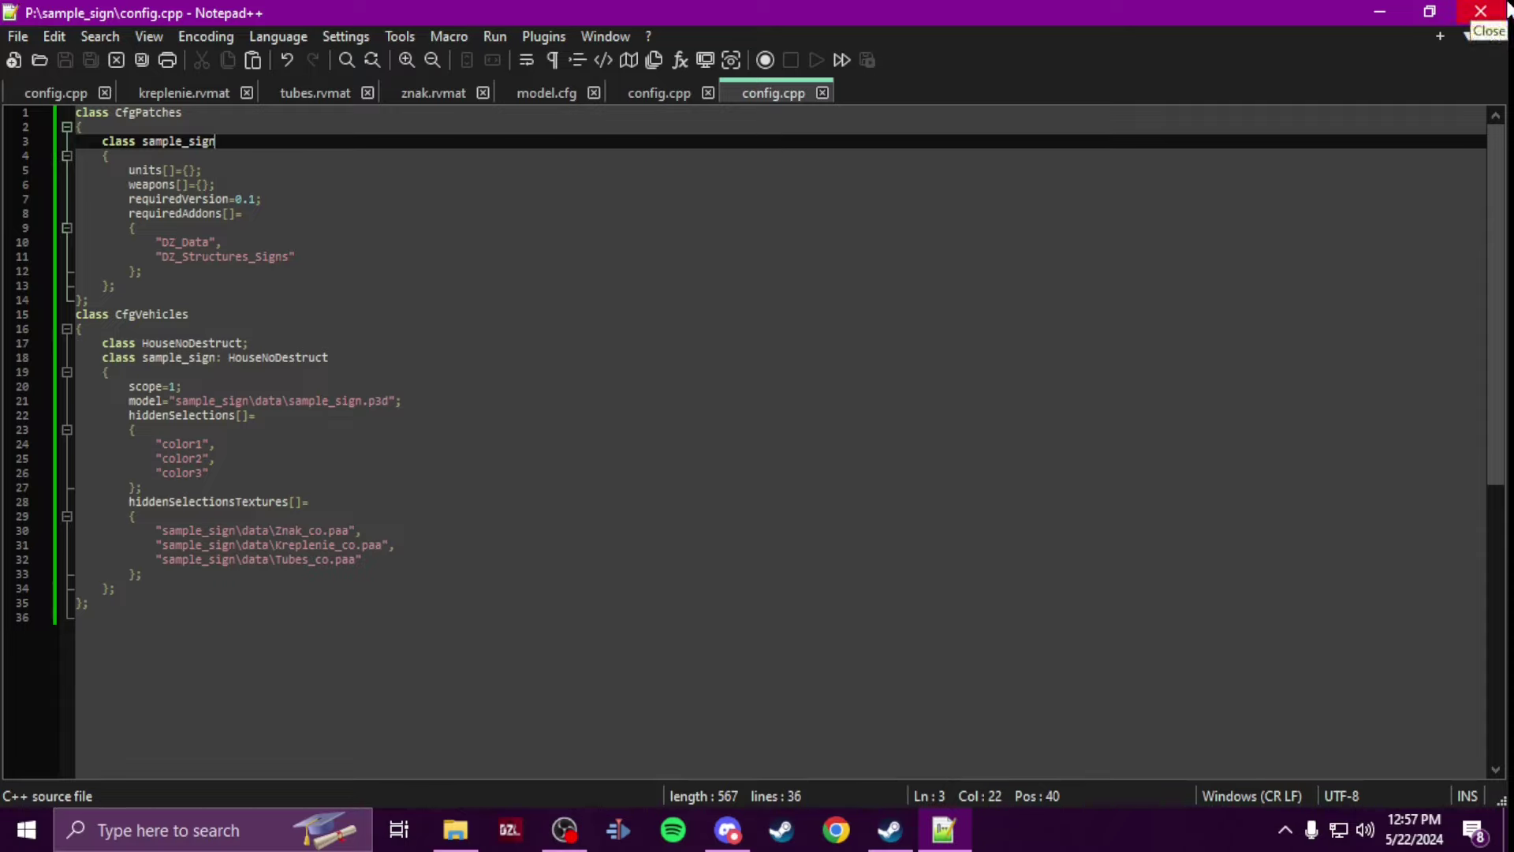
# Step: Open pboProject and set its source folder to P:\sample_sign
pyautogui.click(23, 829)
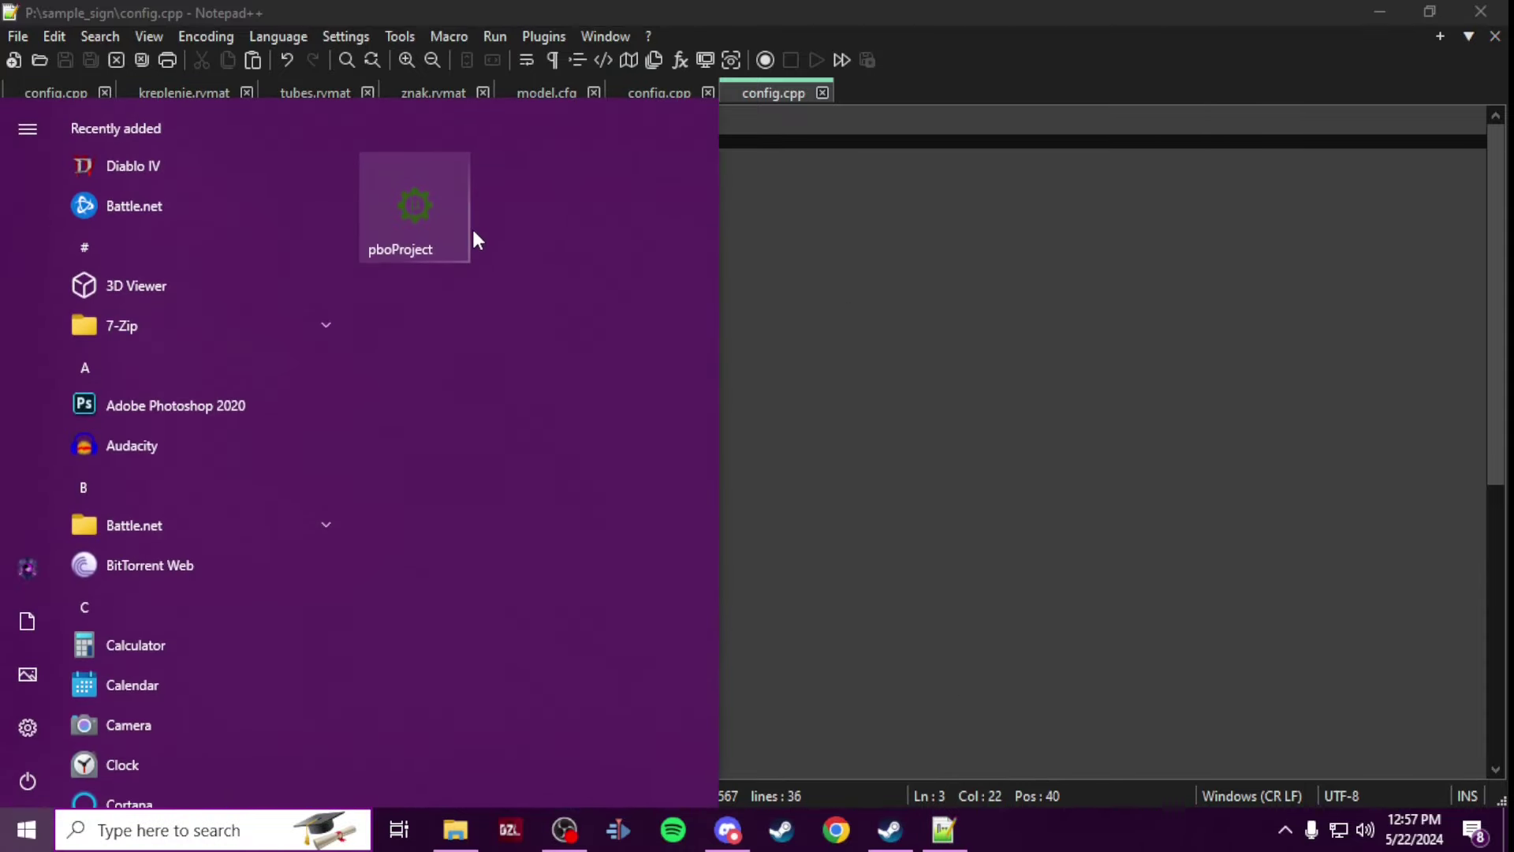
pyautogui.click(447, 228)
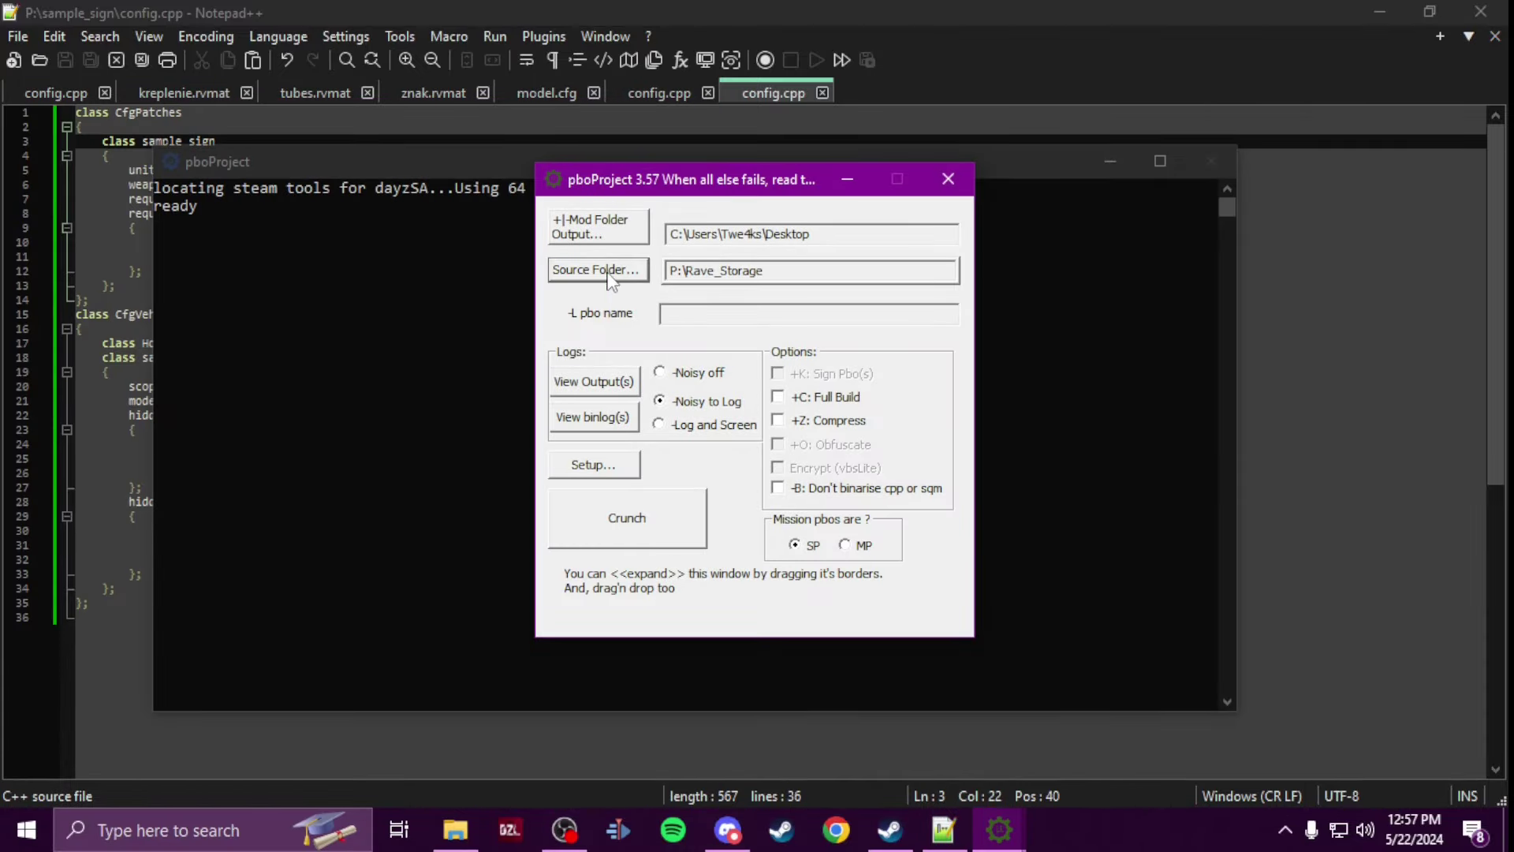
pyautogui.click(610, 275)
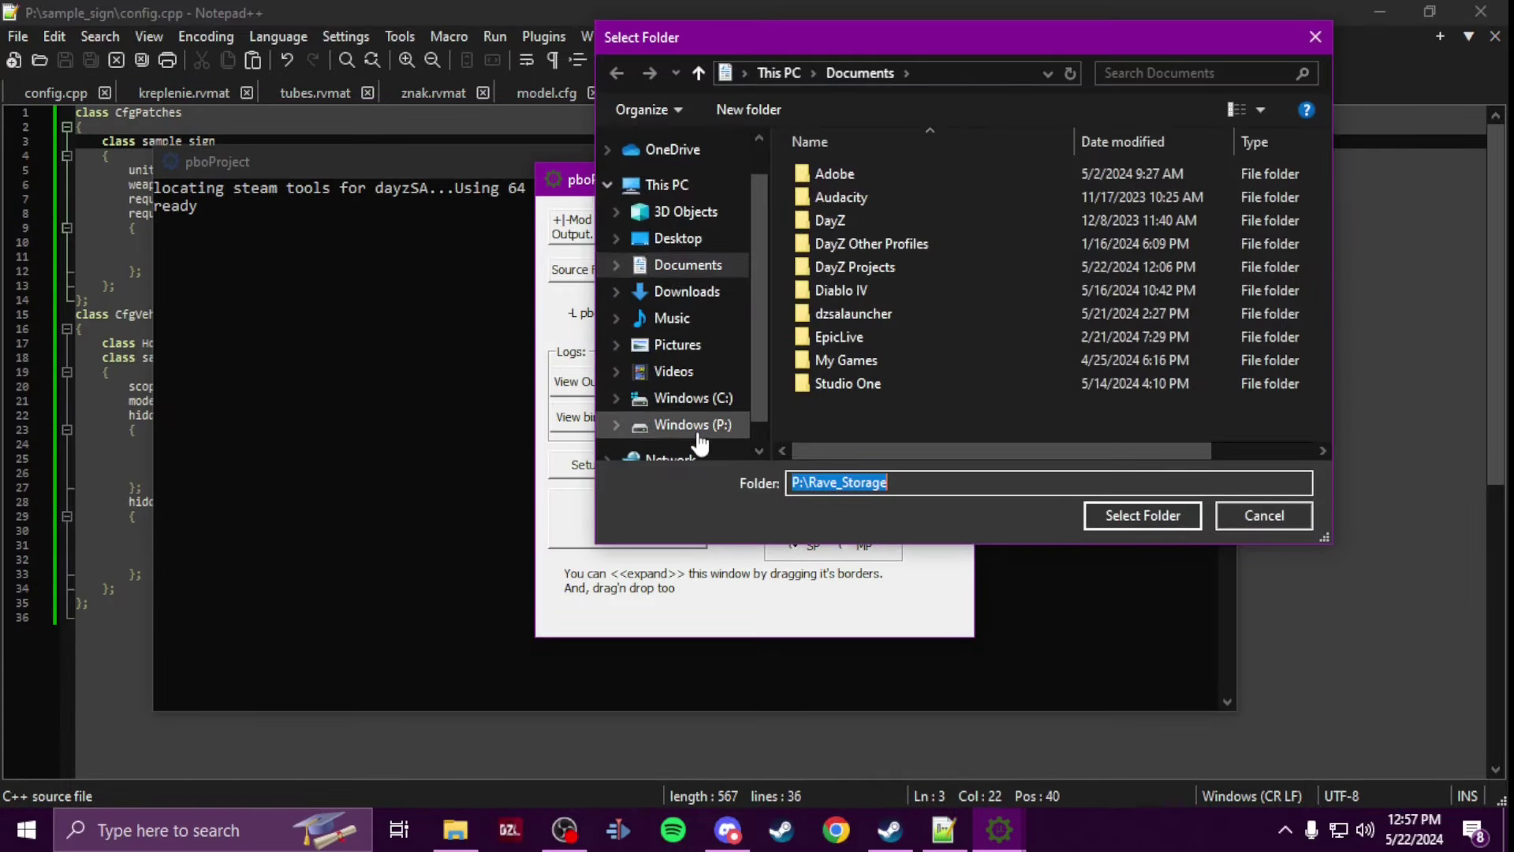
pyautogui.click(694, 426)
pyautogui.click(909, 356)
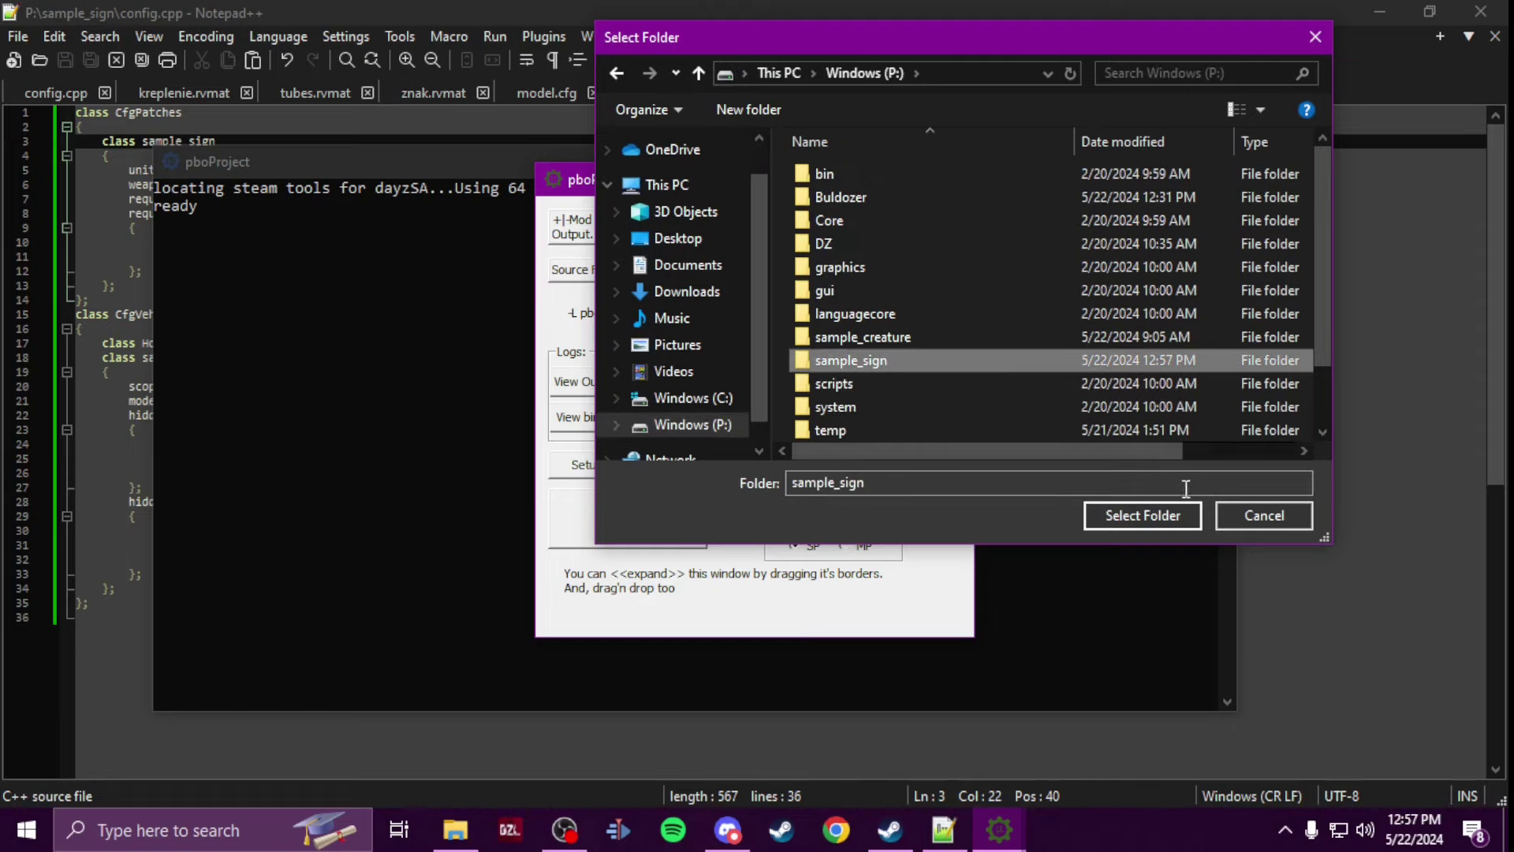
pyautogui.click(1143, 516)
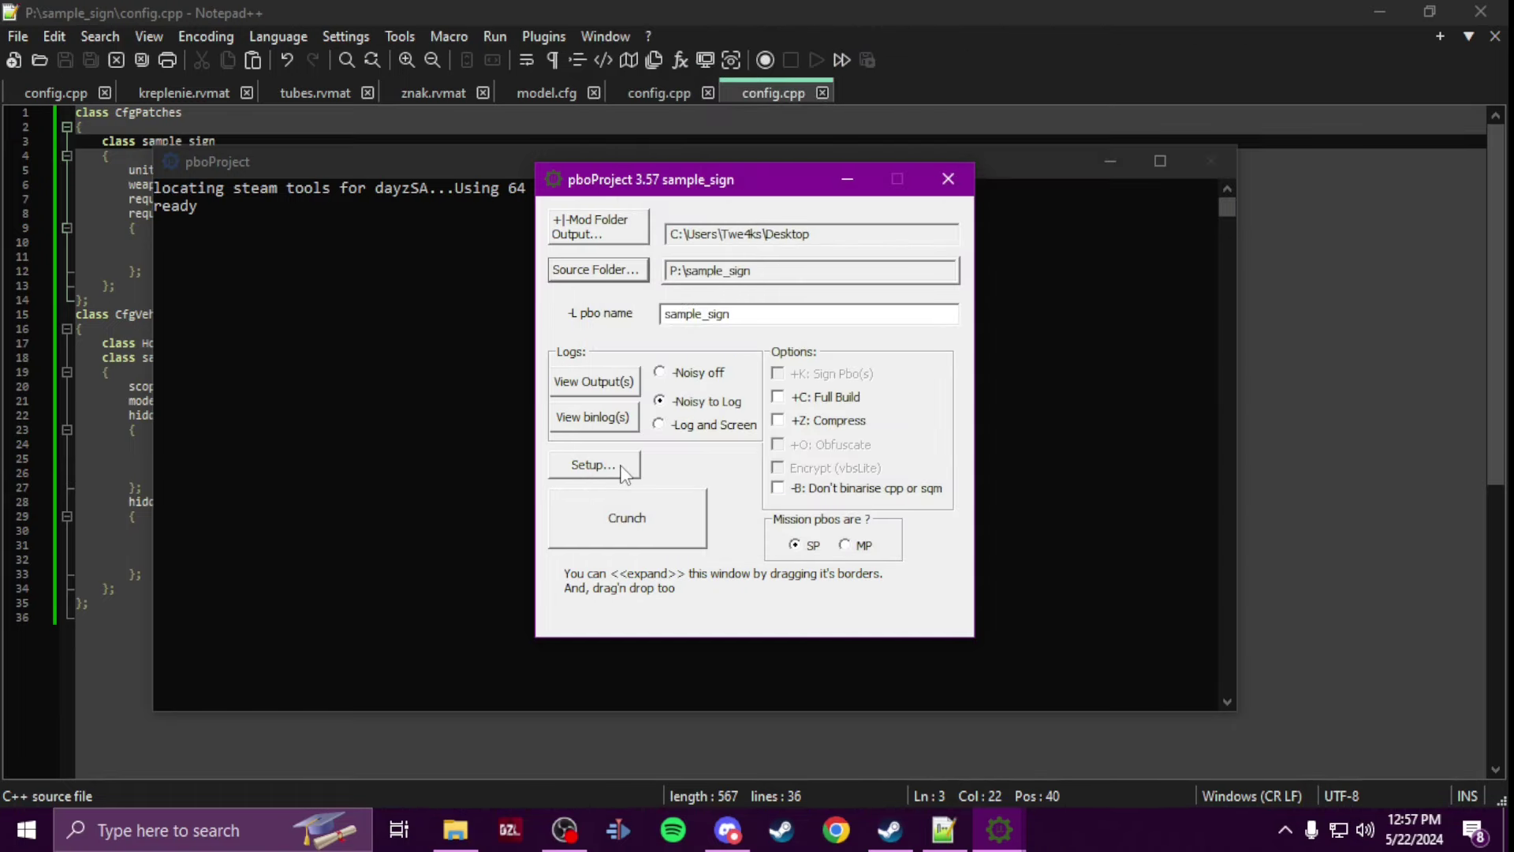
# Step: In File Explorer, permanently delete the temp folder from the P: drive
pyautogui.click(455, 828)
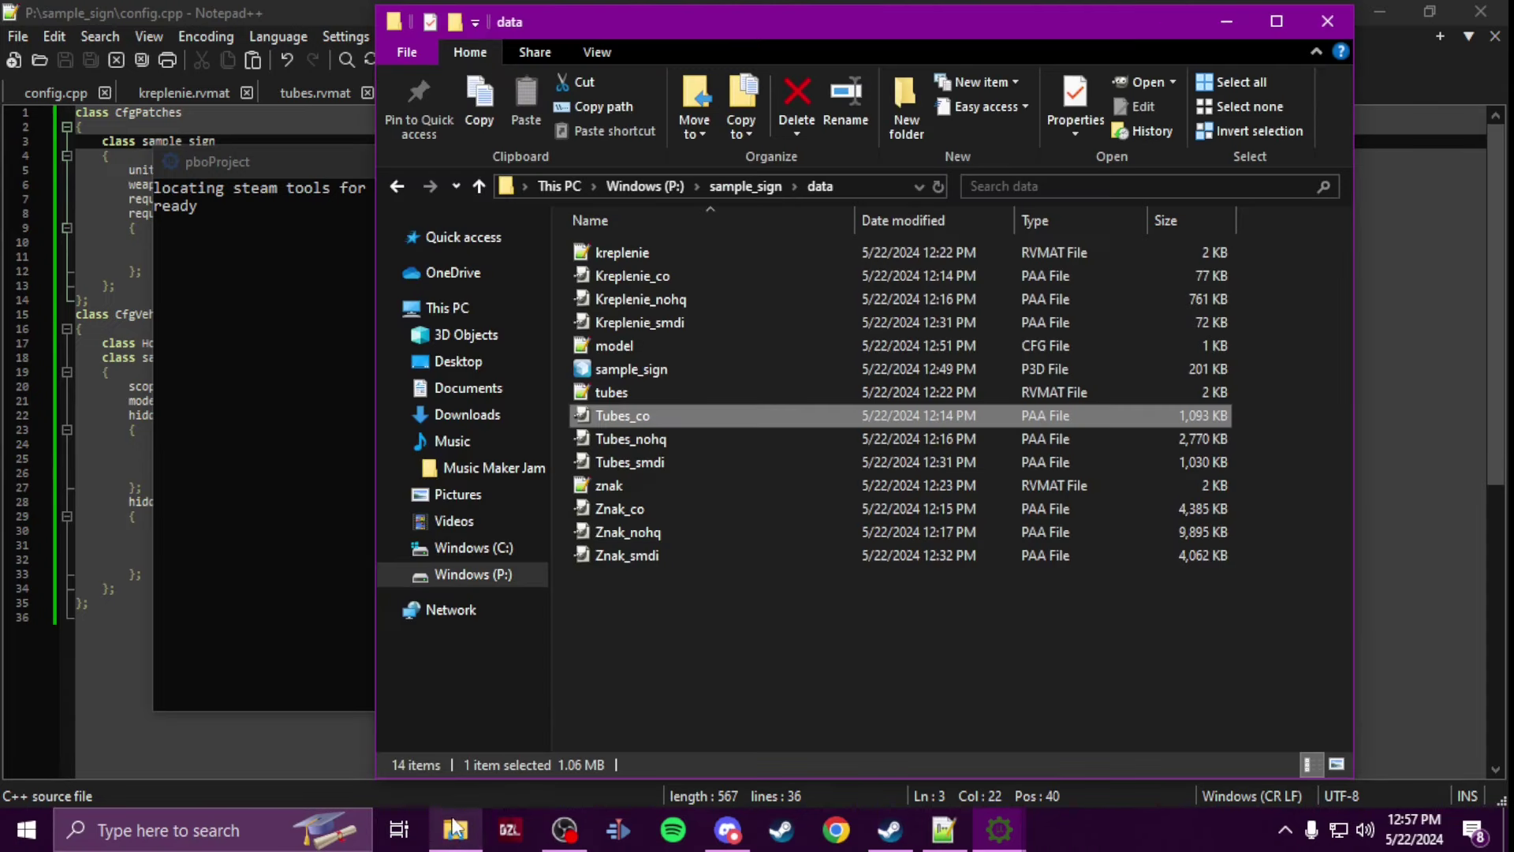
pyautogui.click(515, 572)
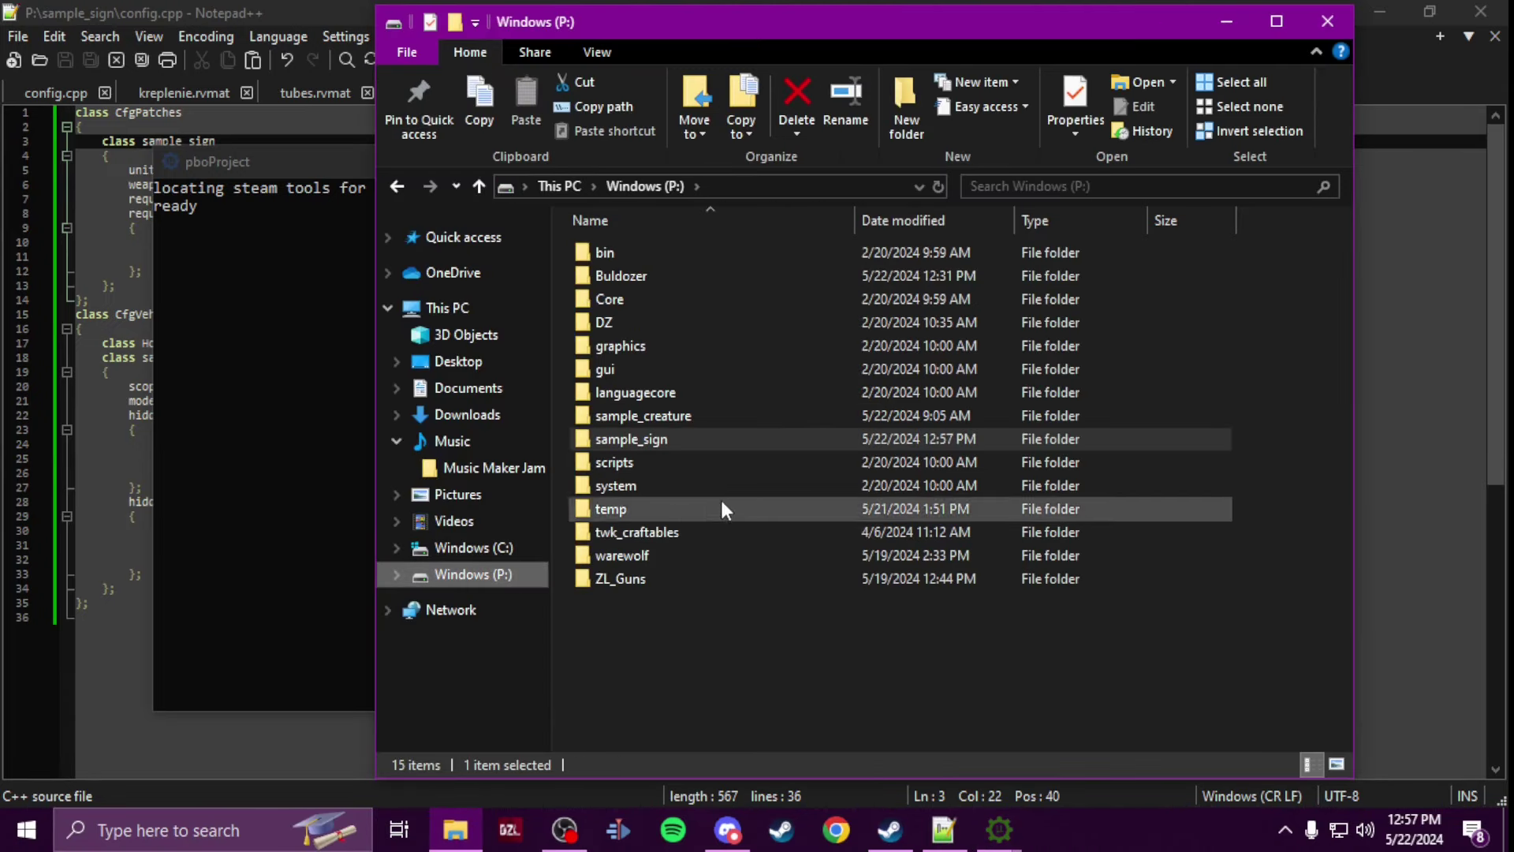
pyautogui.rightClick(632, 514)
pyautogui.click(745, 431)
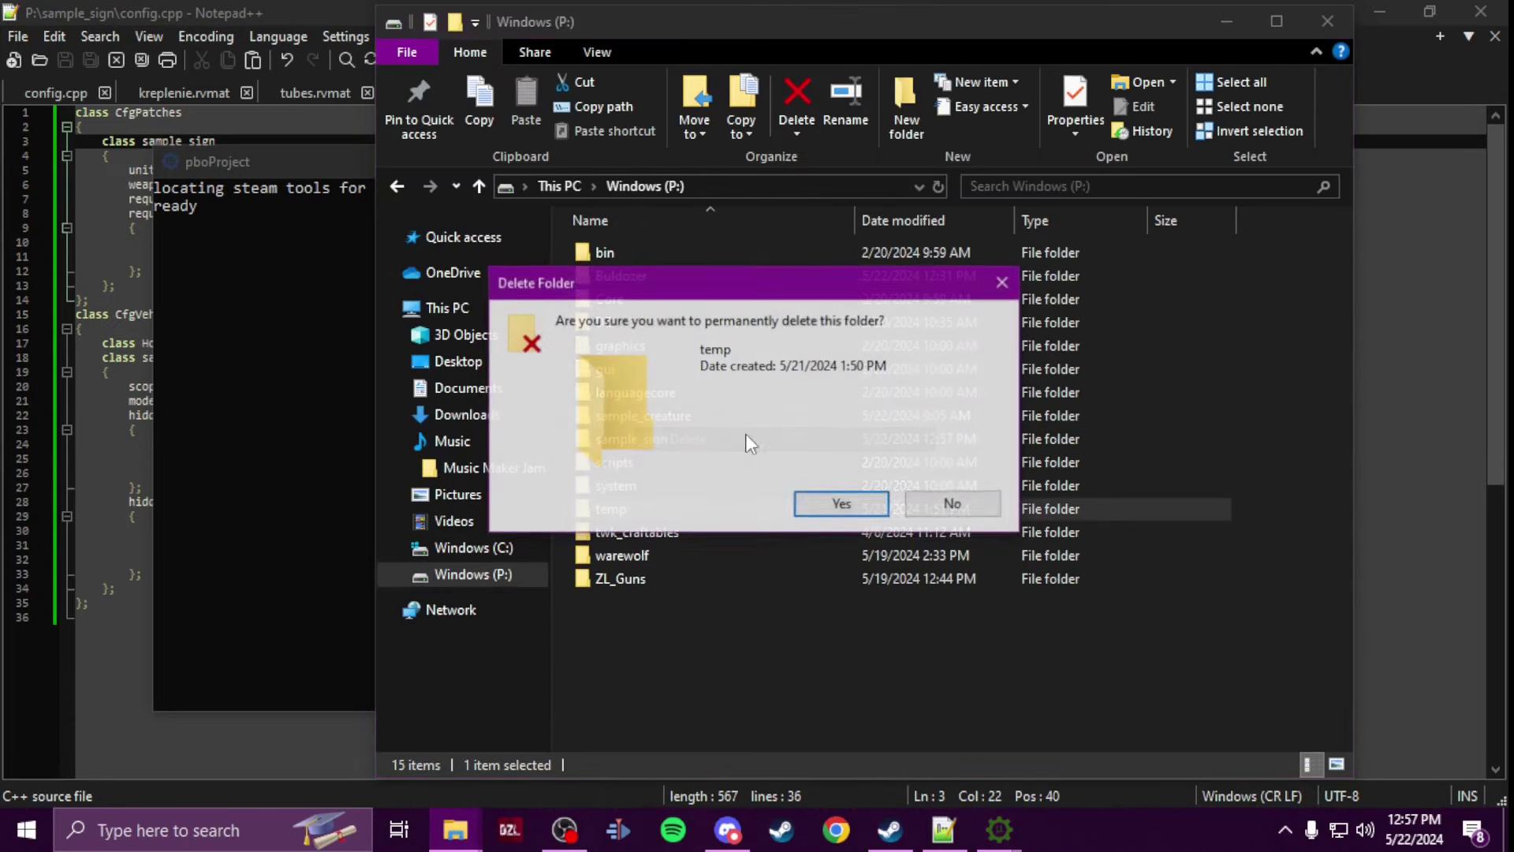
pyautogui.click(858, 504)
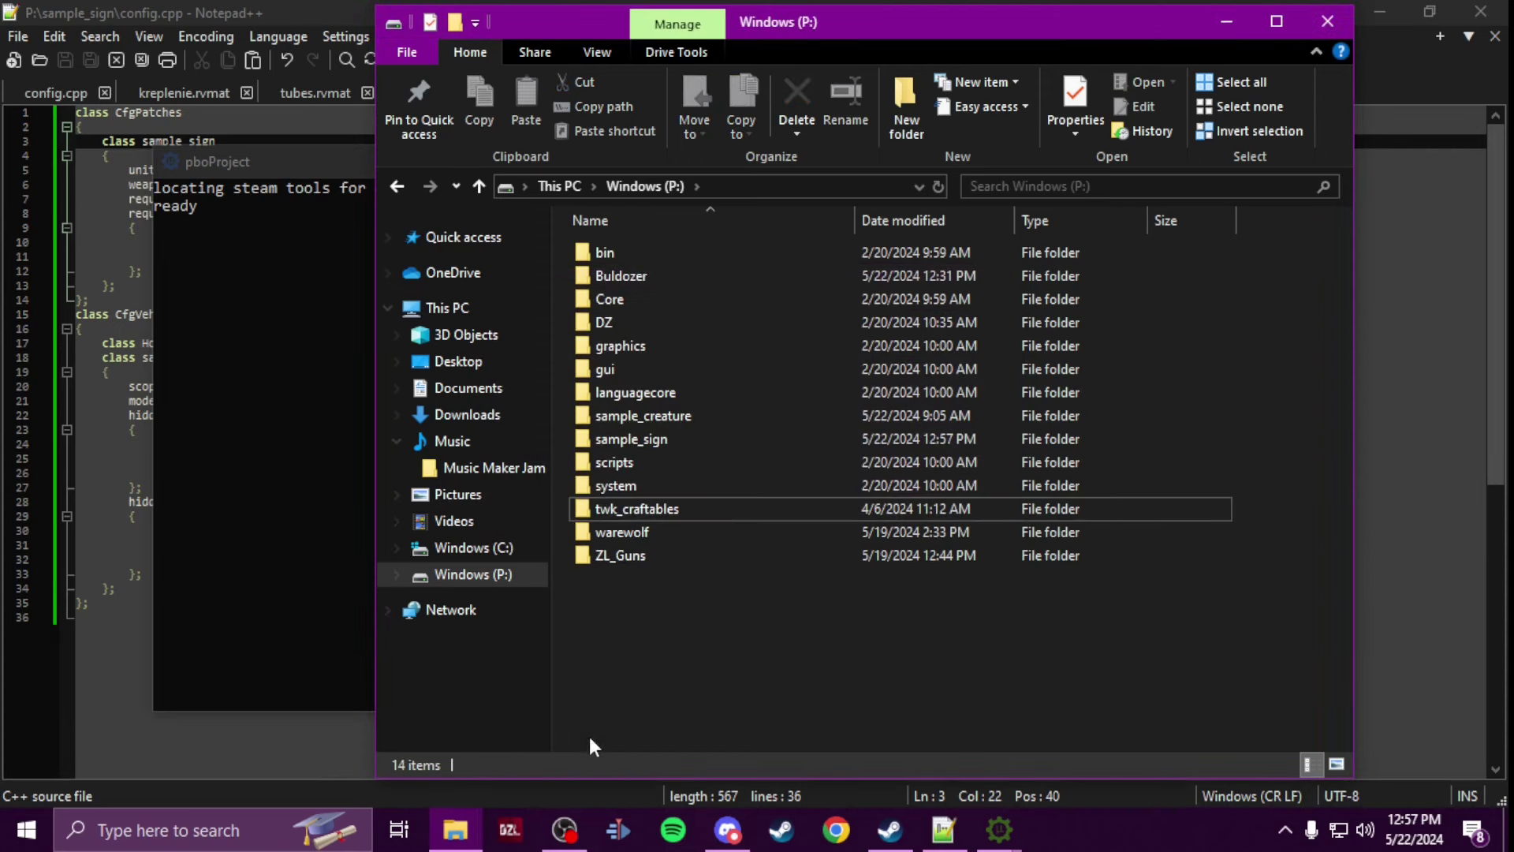
# Step: Switch back to pboProject and crunch the sample_sign source folder into a PBO
pyautogui.click(996, 838)
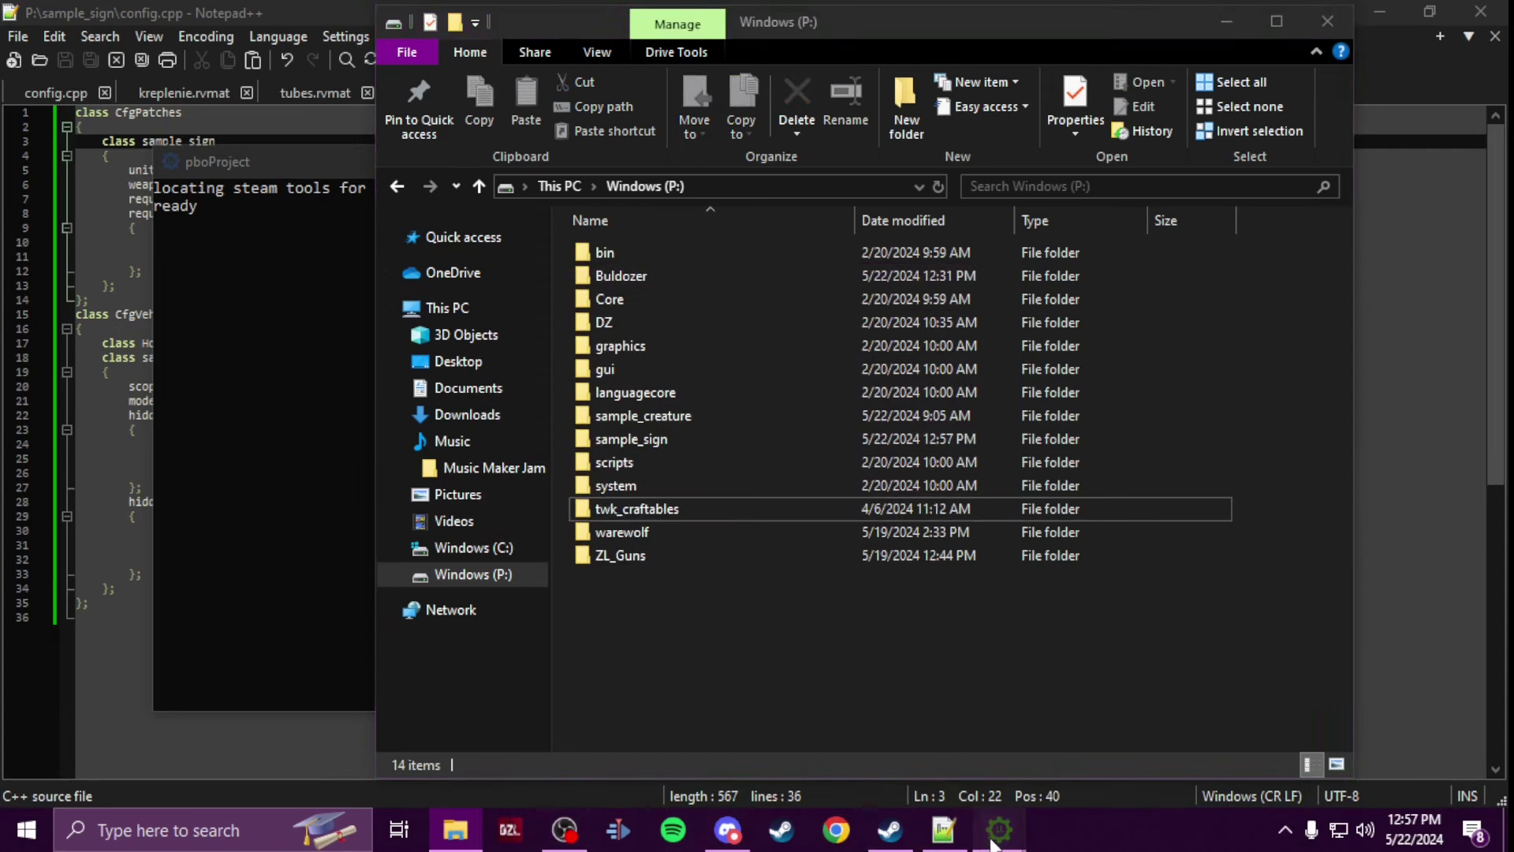
pyautogui.click(1116, 745)
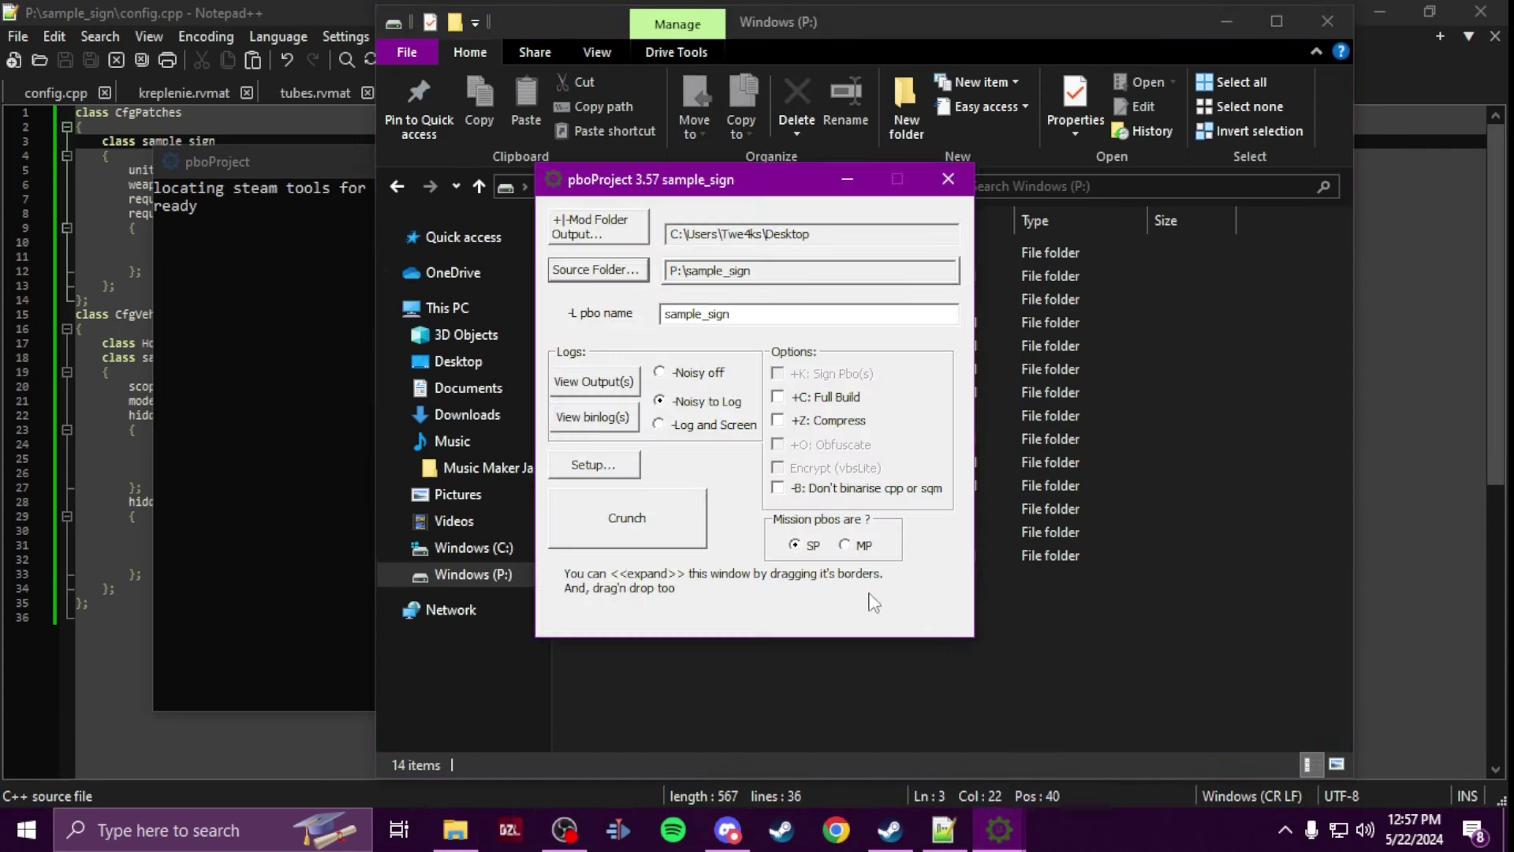
pyautogui.click(664, 521)
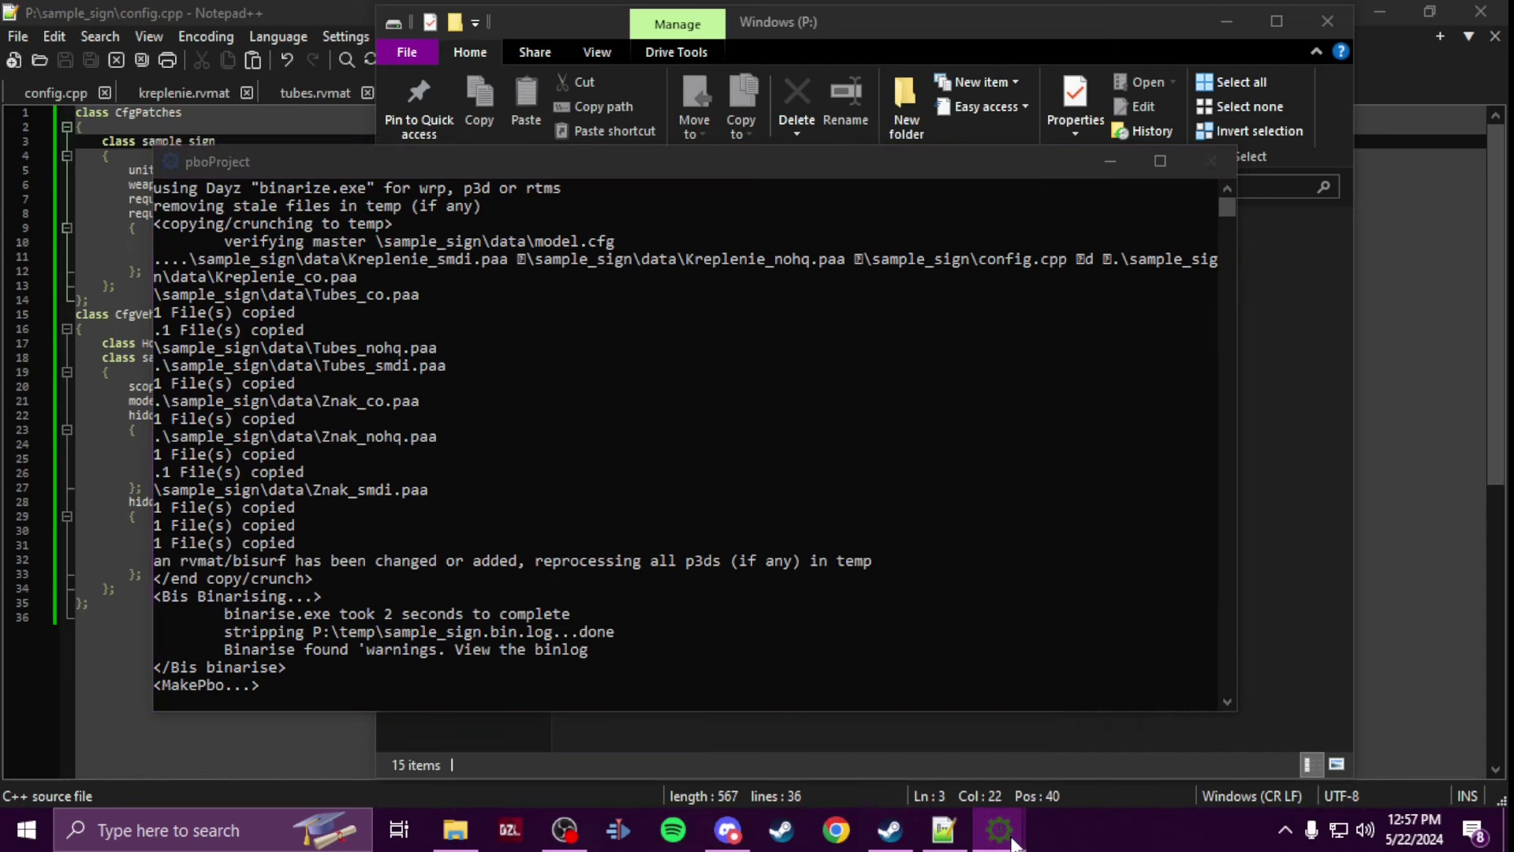
# Step: Close pboProject and the File Explorer window, and minimize Notepad++
pyautogui.moveTo(1000, 828)
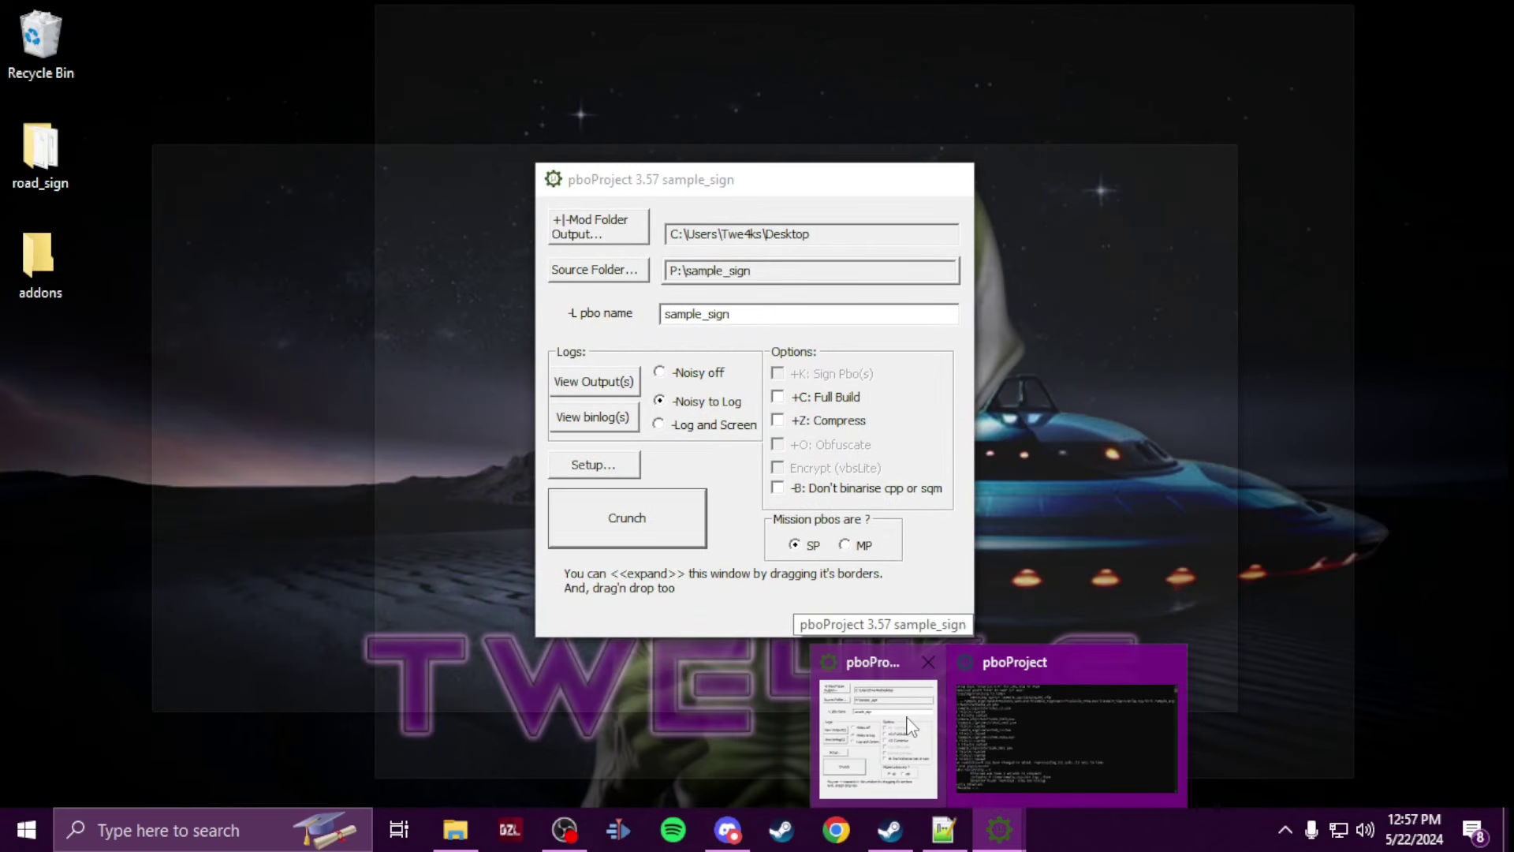
pyautogui.click(915, 726)
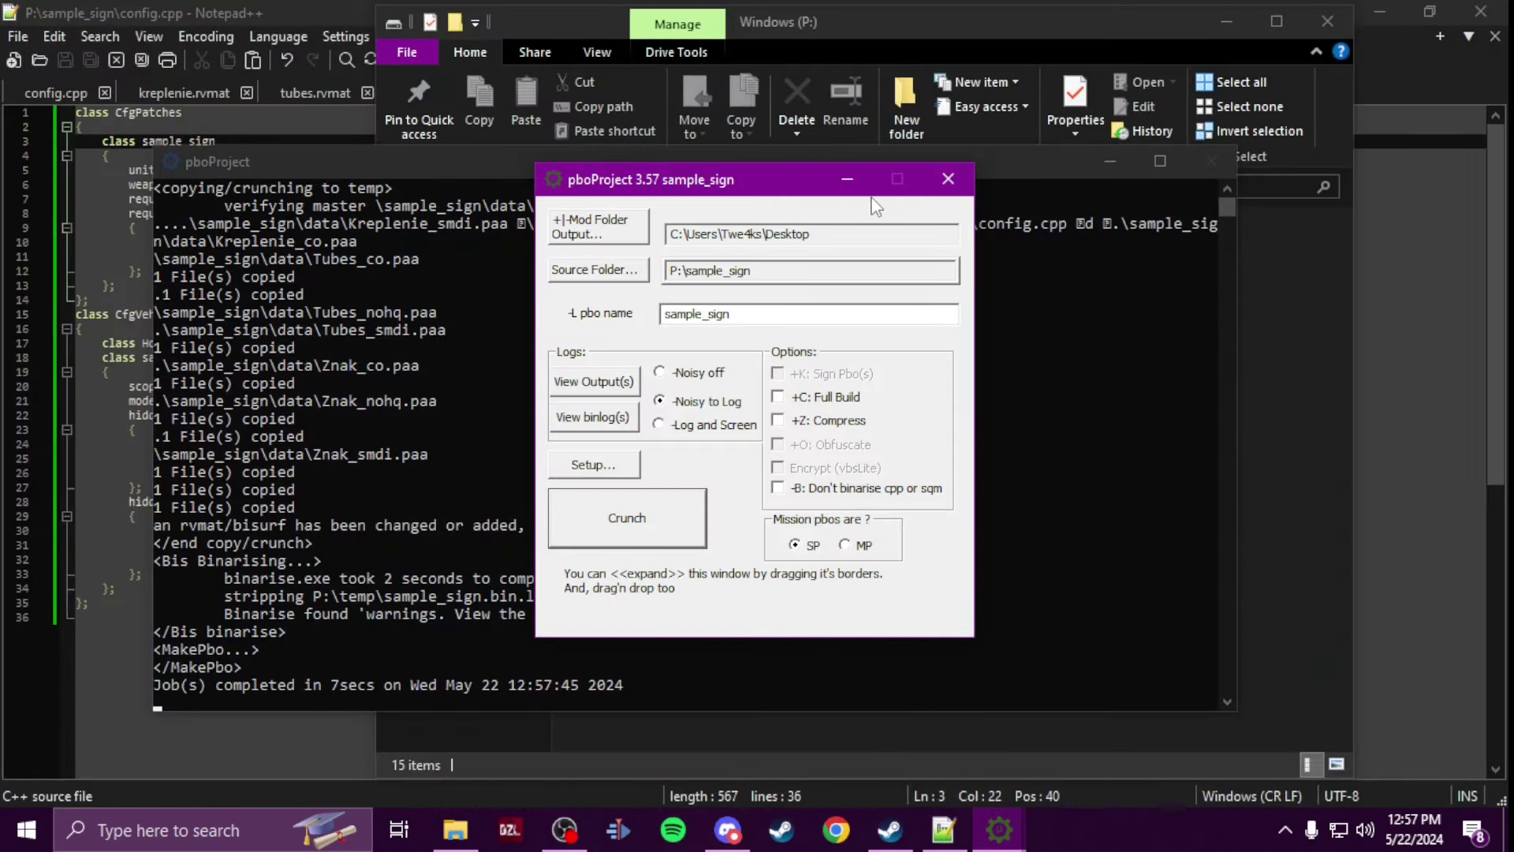
pyautogui.click(960, 169)
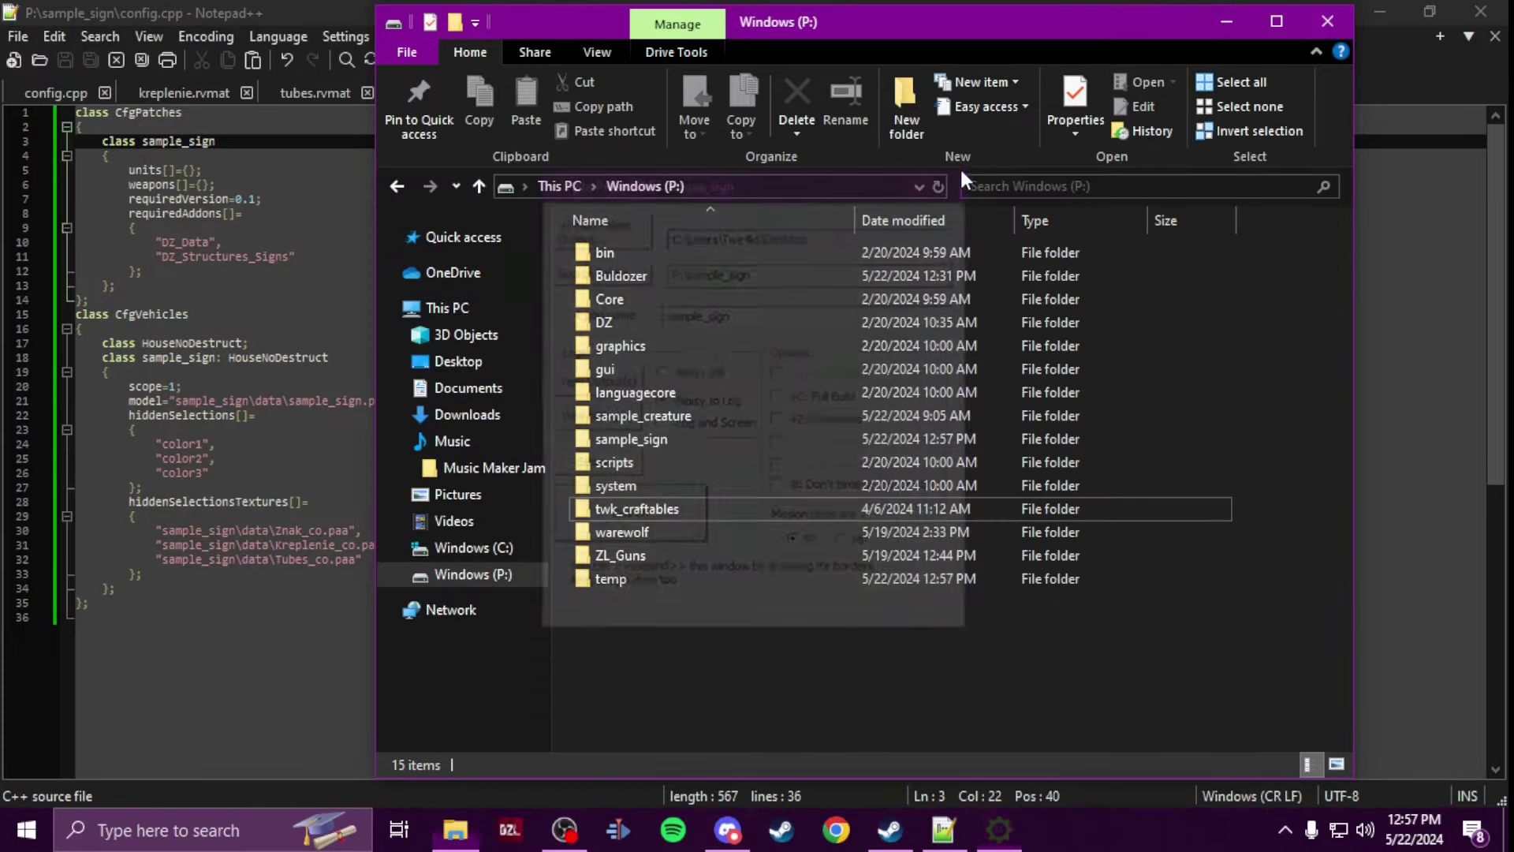
pyautogui.click(1309, 26)
pyautogui.click(1376, 14)
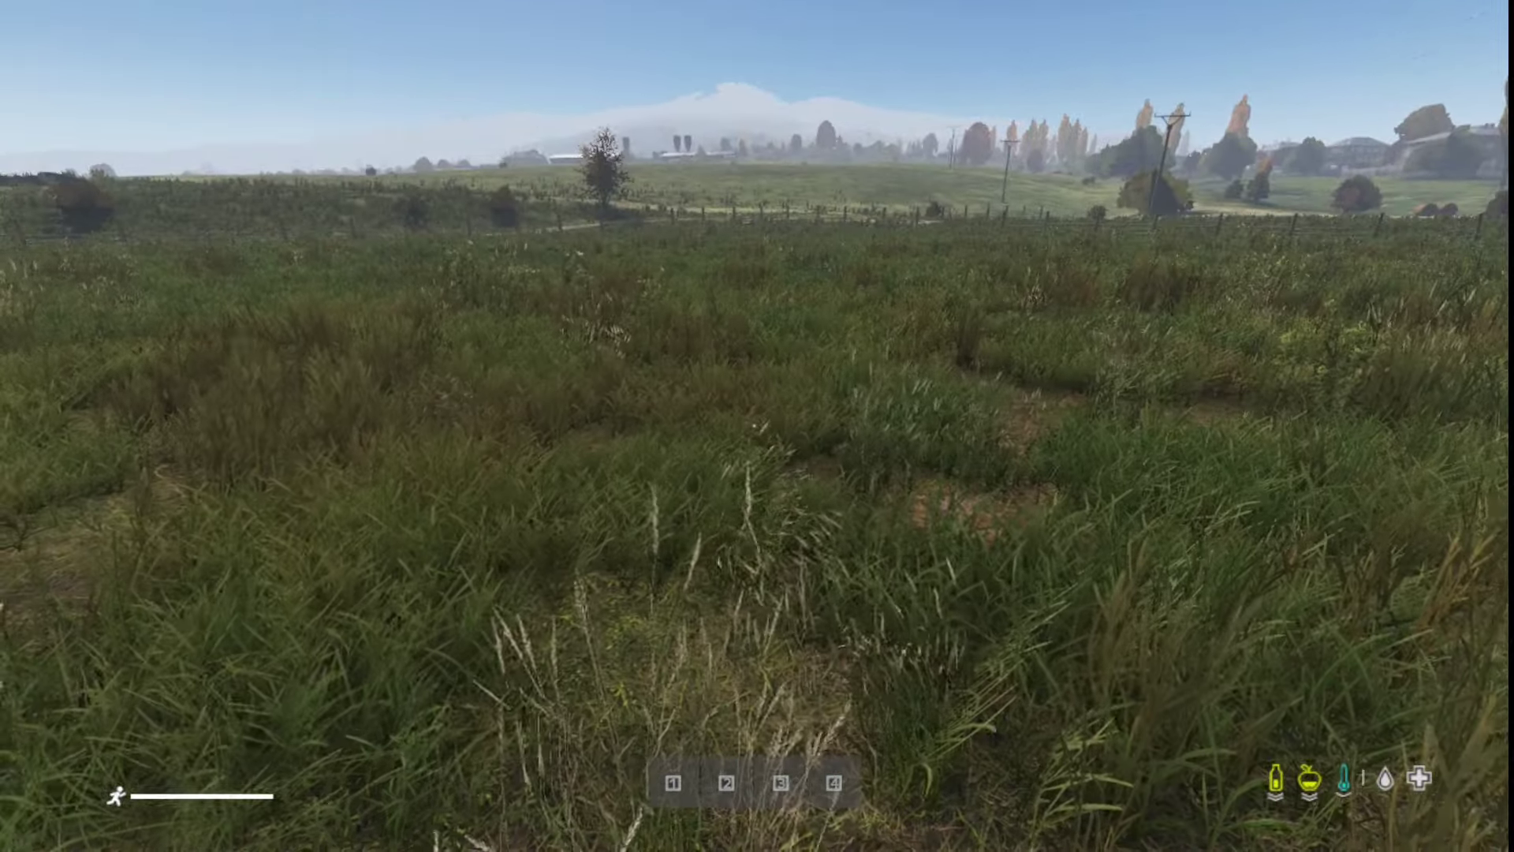
# Step: In DayZ, switch to third-person view and walk the character into the open field
pyautogui.press('KP_Enter')
pyautogui.press('w')
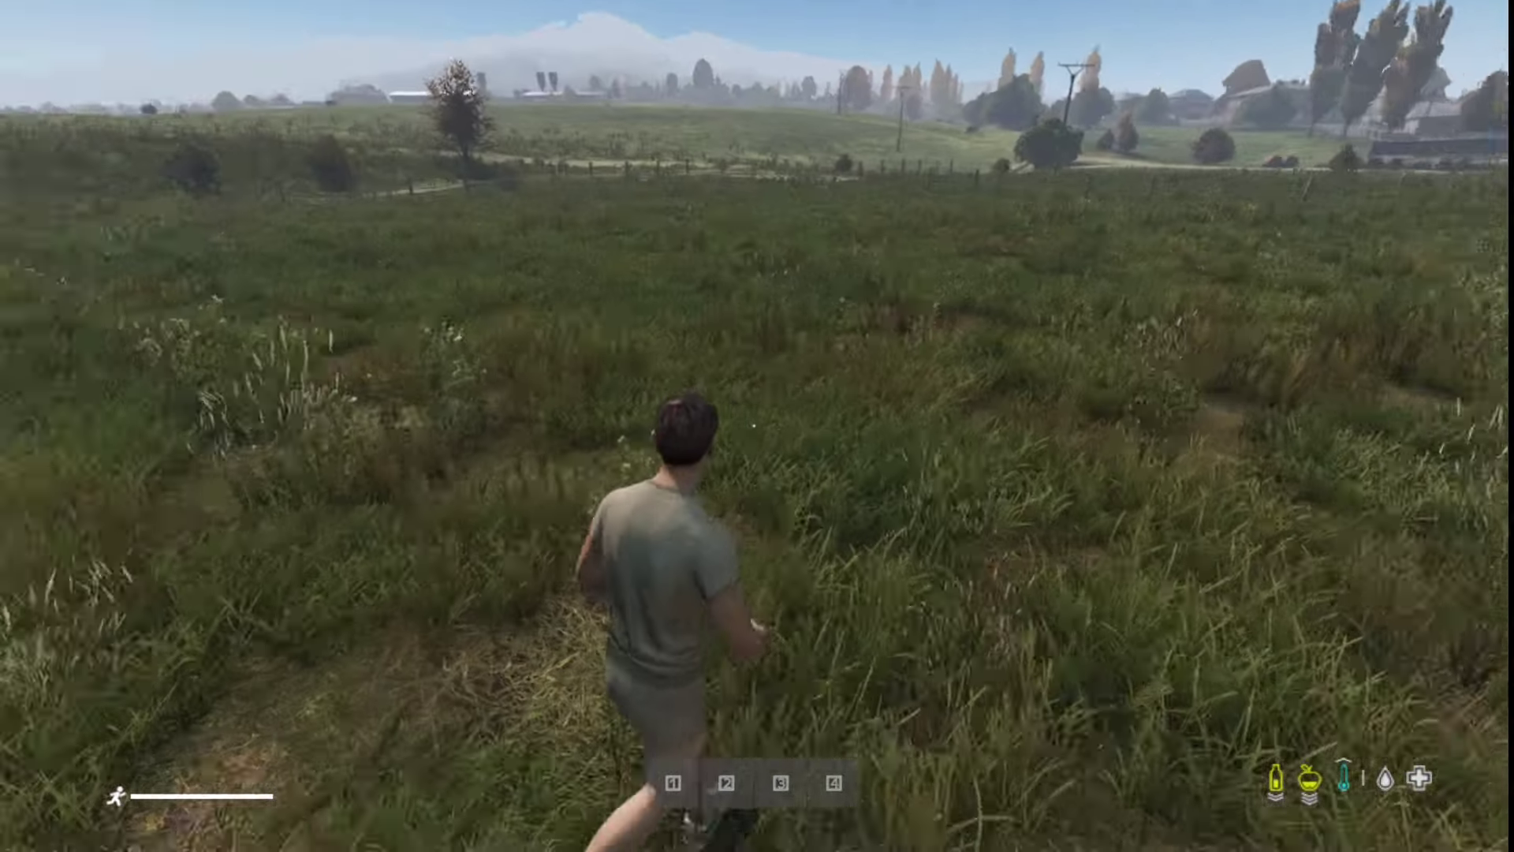
pyautogui.press('w')
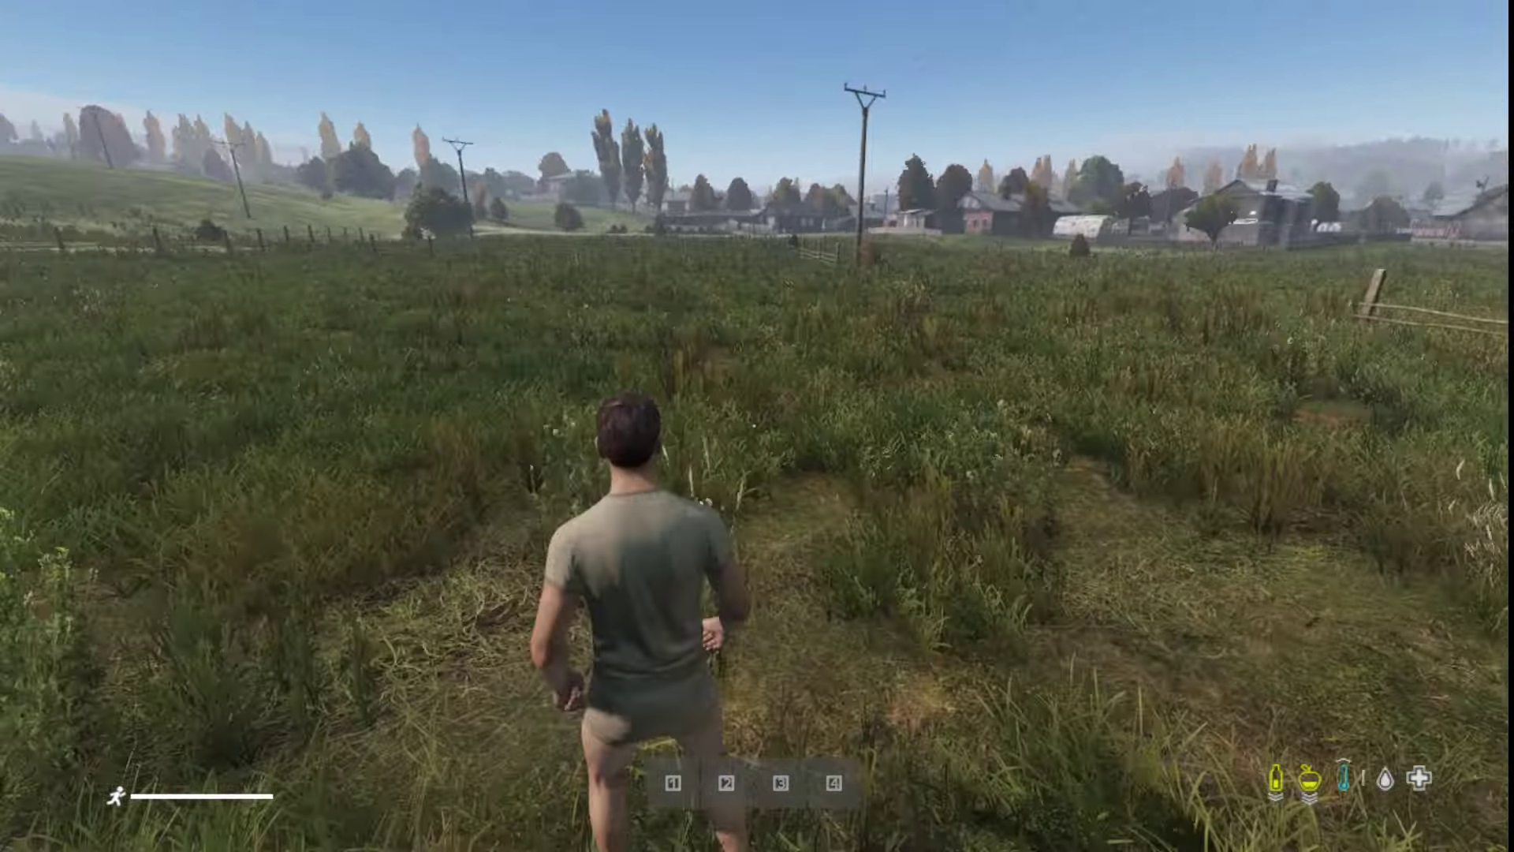
pyautogui.press('w')
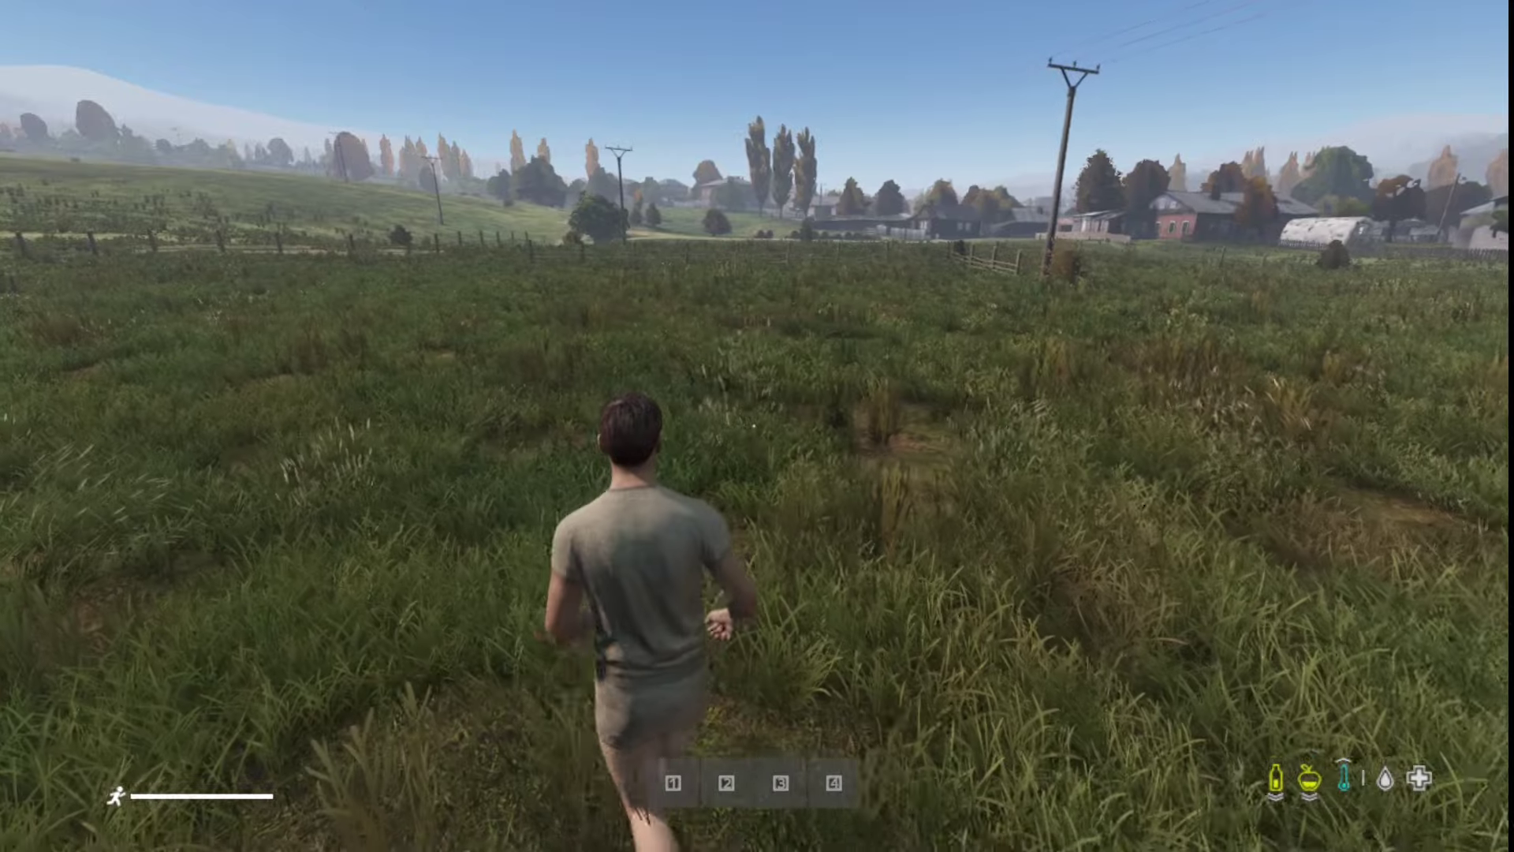
# Step: Toggle the V++ Admin Tools on and search the Object Builder for "sampl"
pyautogui.press('End')
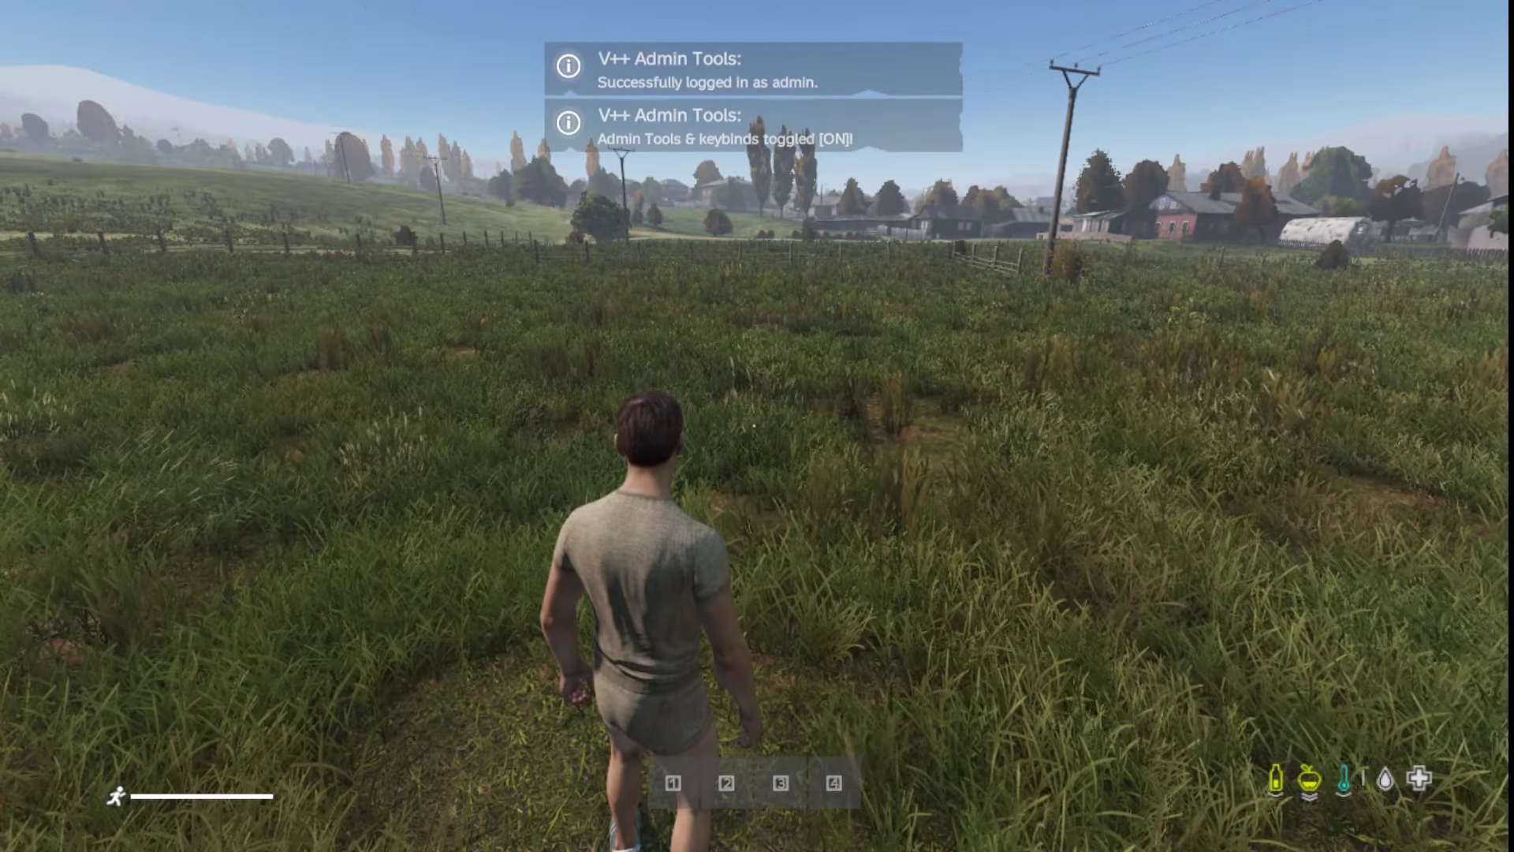
pyautogui.press('Home')
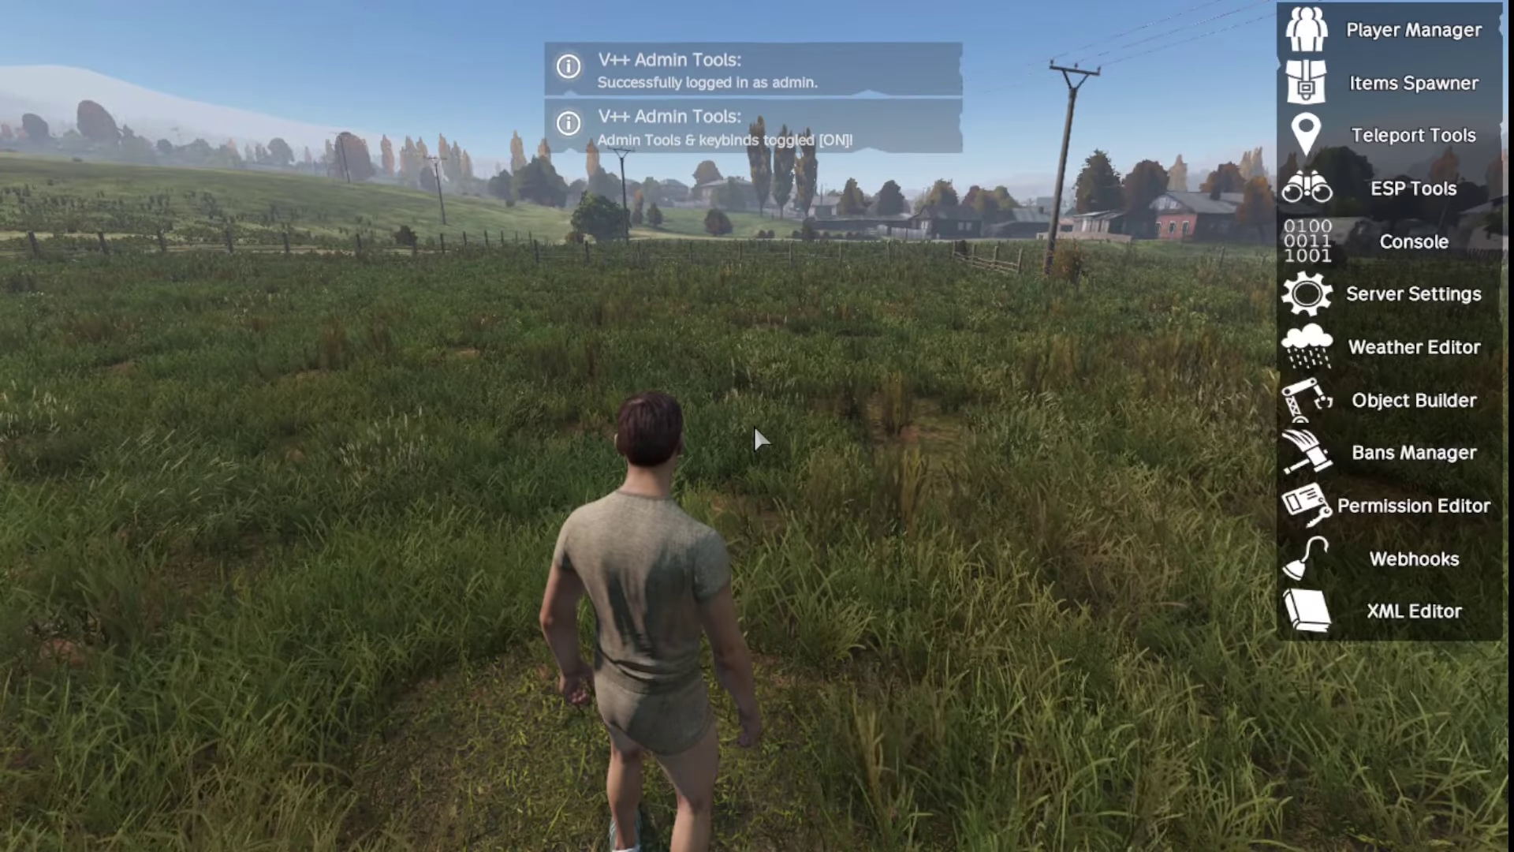
pyautogui.click(1357, 410)
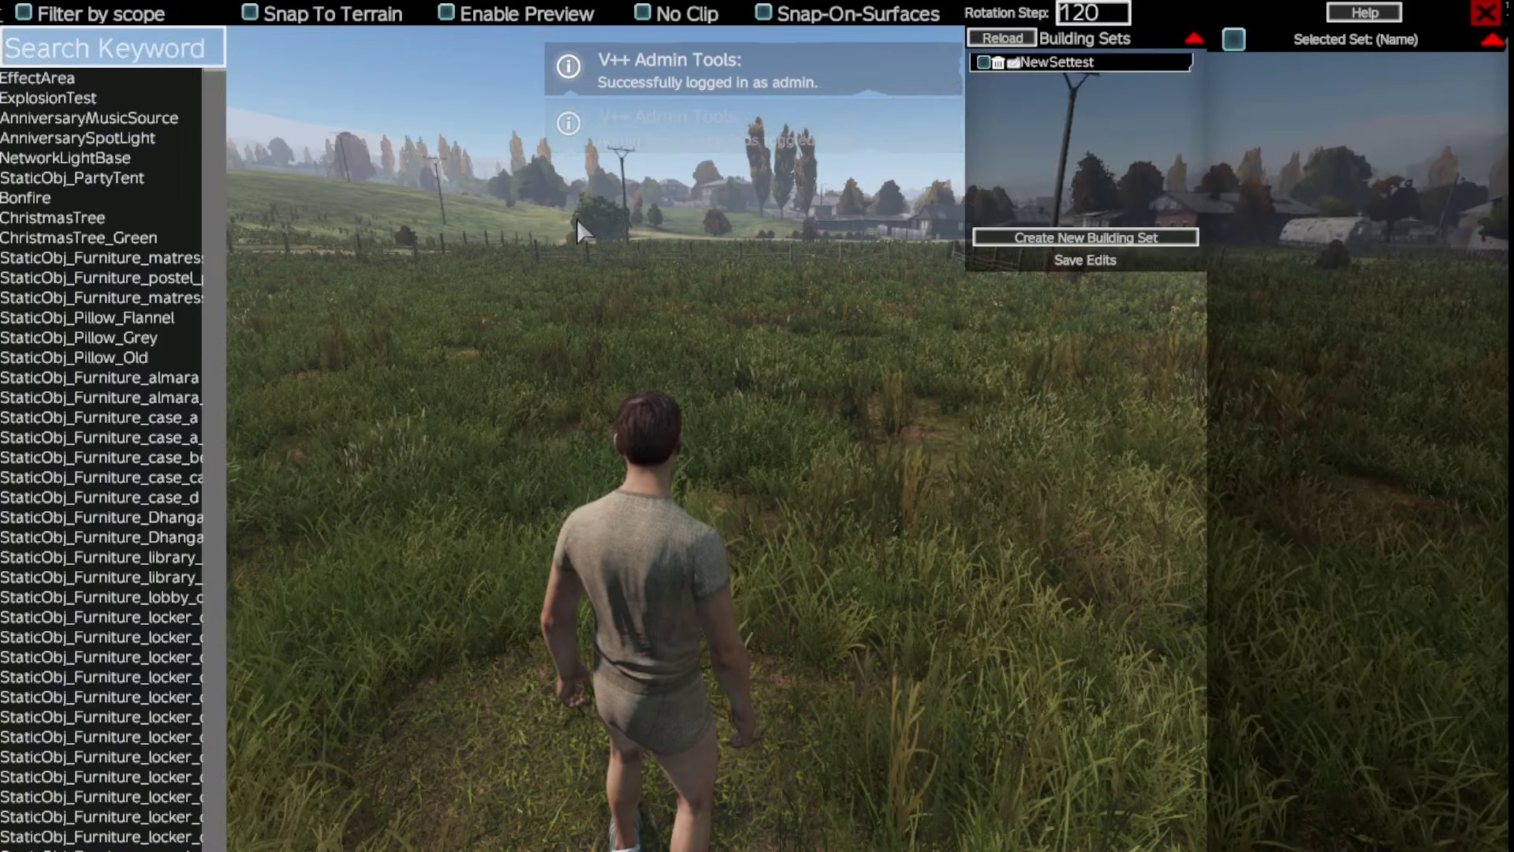
pyautogui.click(146, 57)
pyautogui.write('sampl')
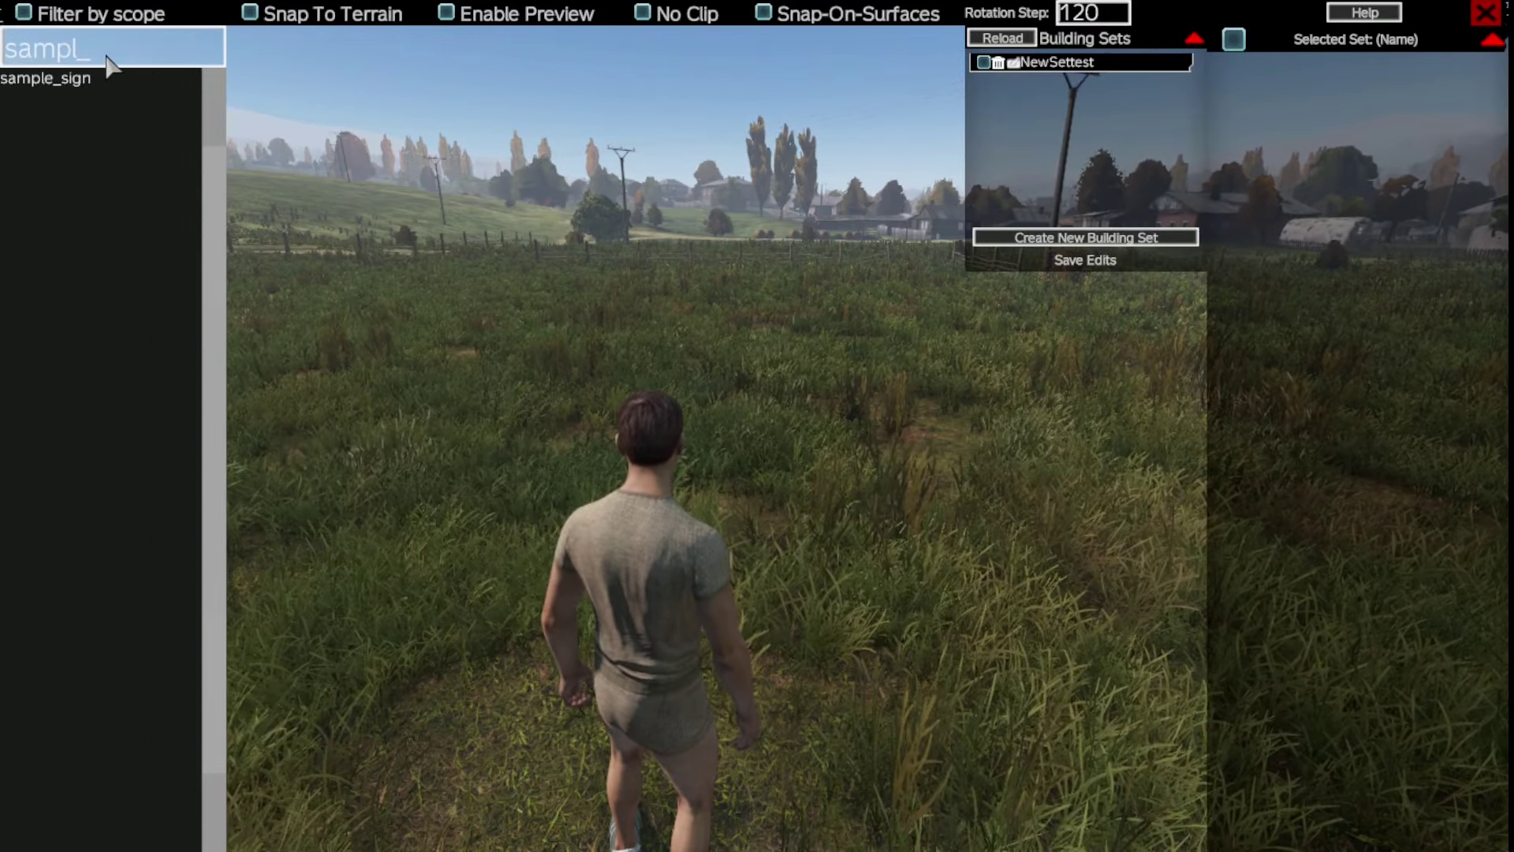
# Step: Create a new building set named "test" with Set Active enabled
pyautogui.click(1013, 64)
pyautogui.click(1038, 237)
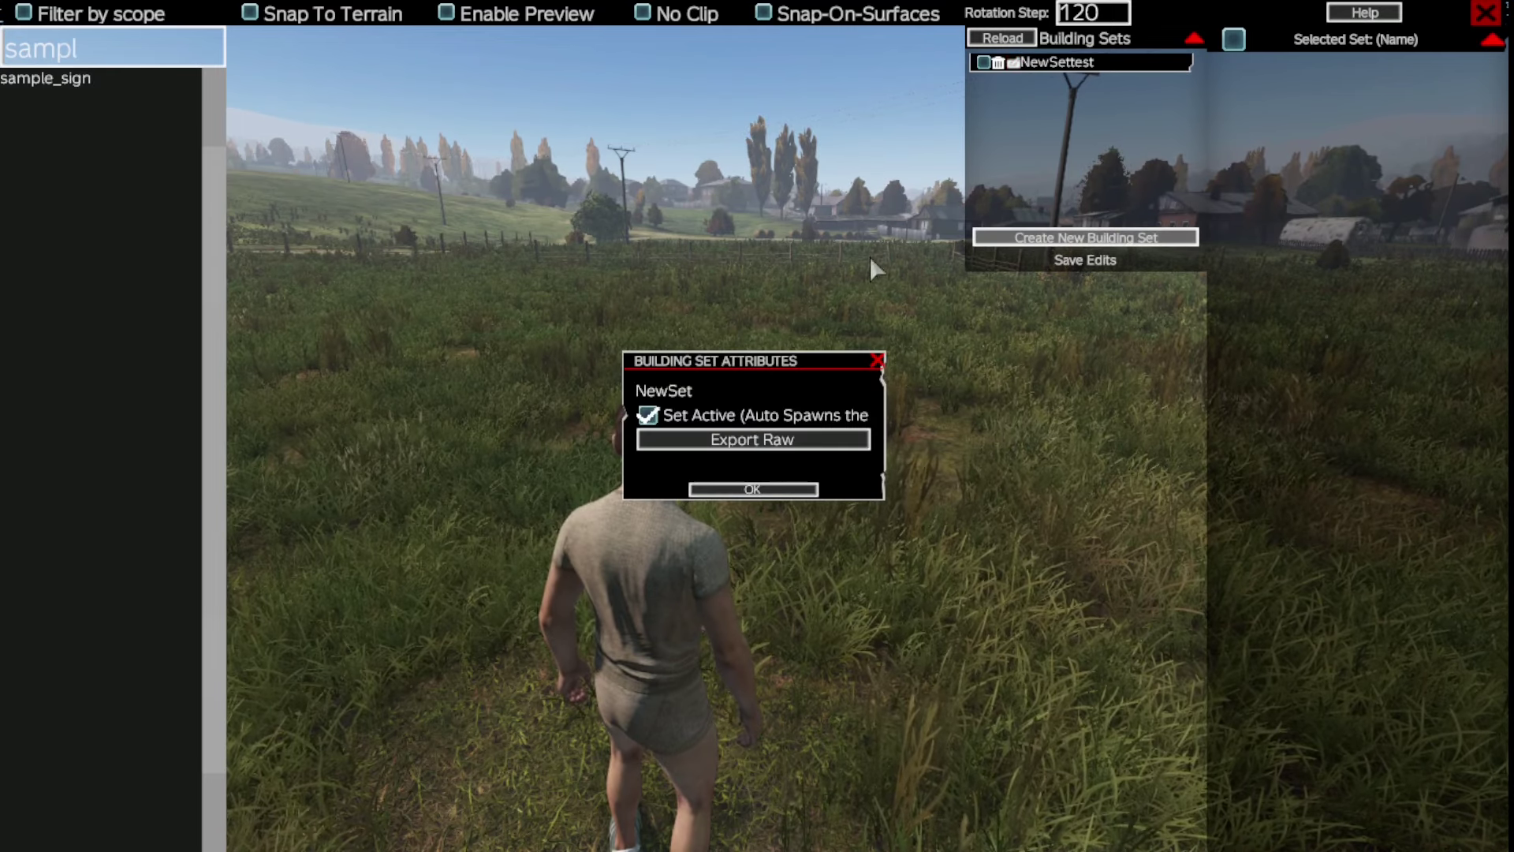
pyautogui.click(724, 390)
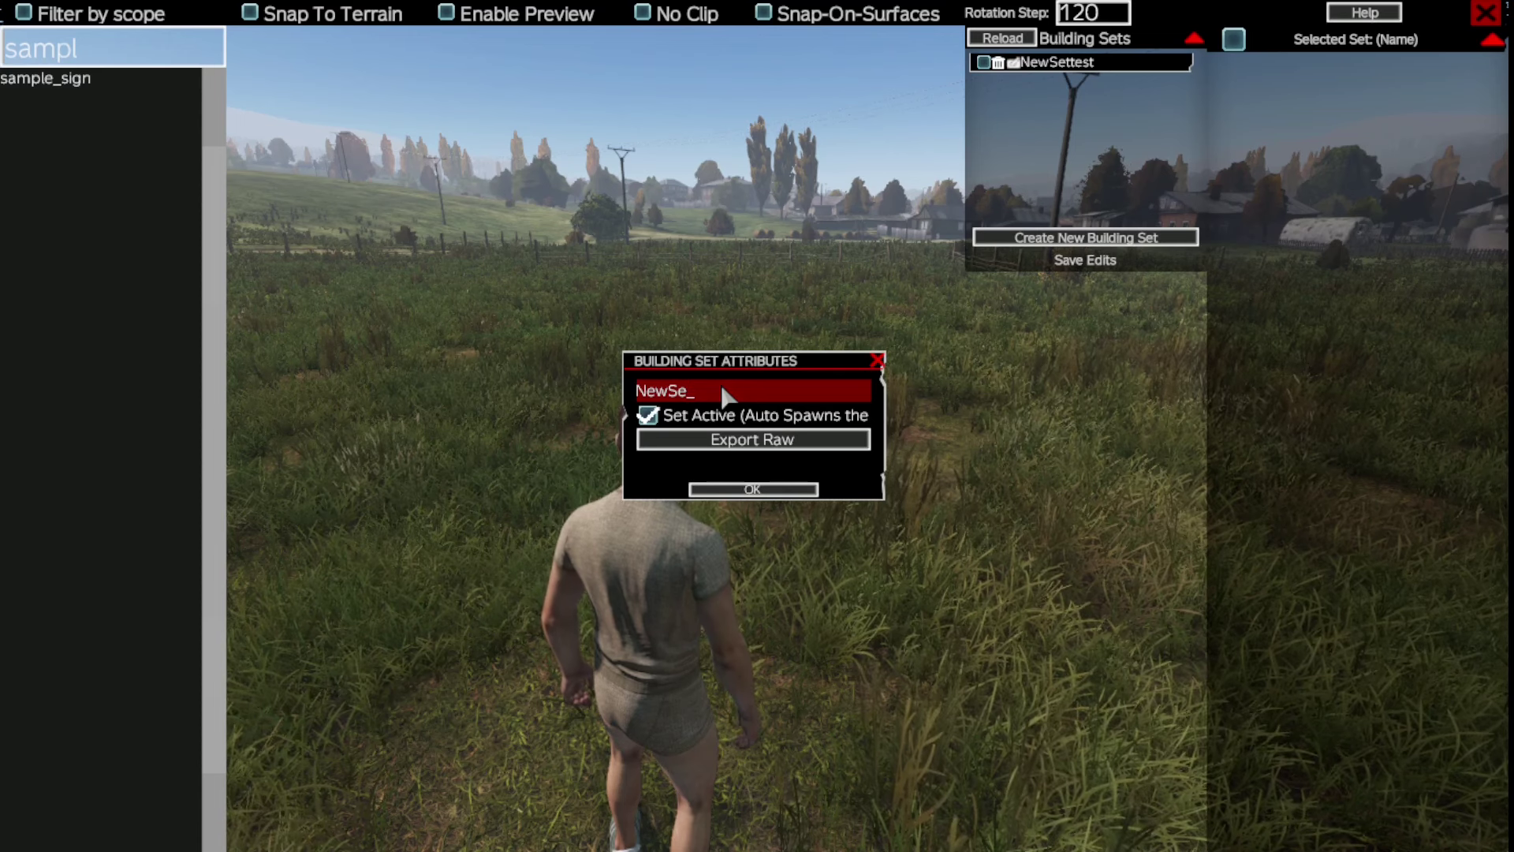
pyautogui.press('BackSpace')
pyautogui.press('BackSpace')
pyautogui.press('BackSpace')
pyautogui.press('BackSpace')
pyautogui.press('BackSpace')
pyautogui.write('test')
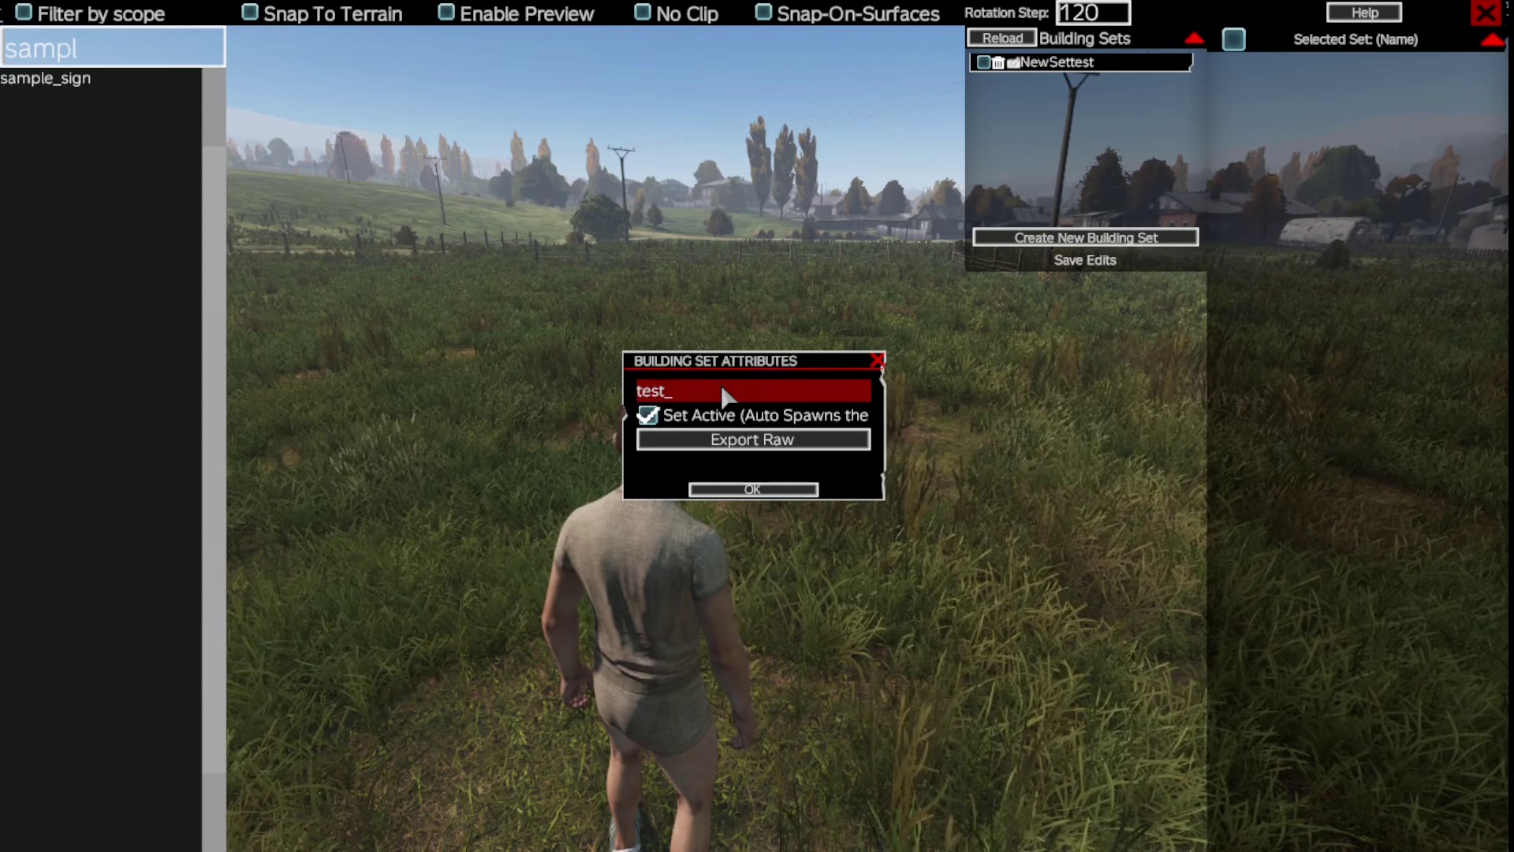
pyautogui.click(751, 489)
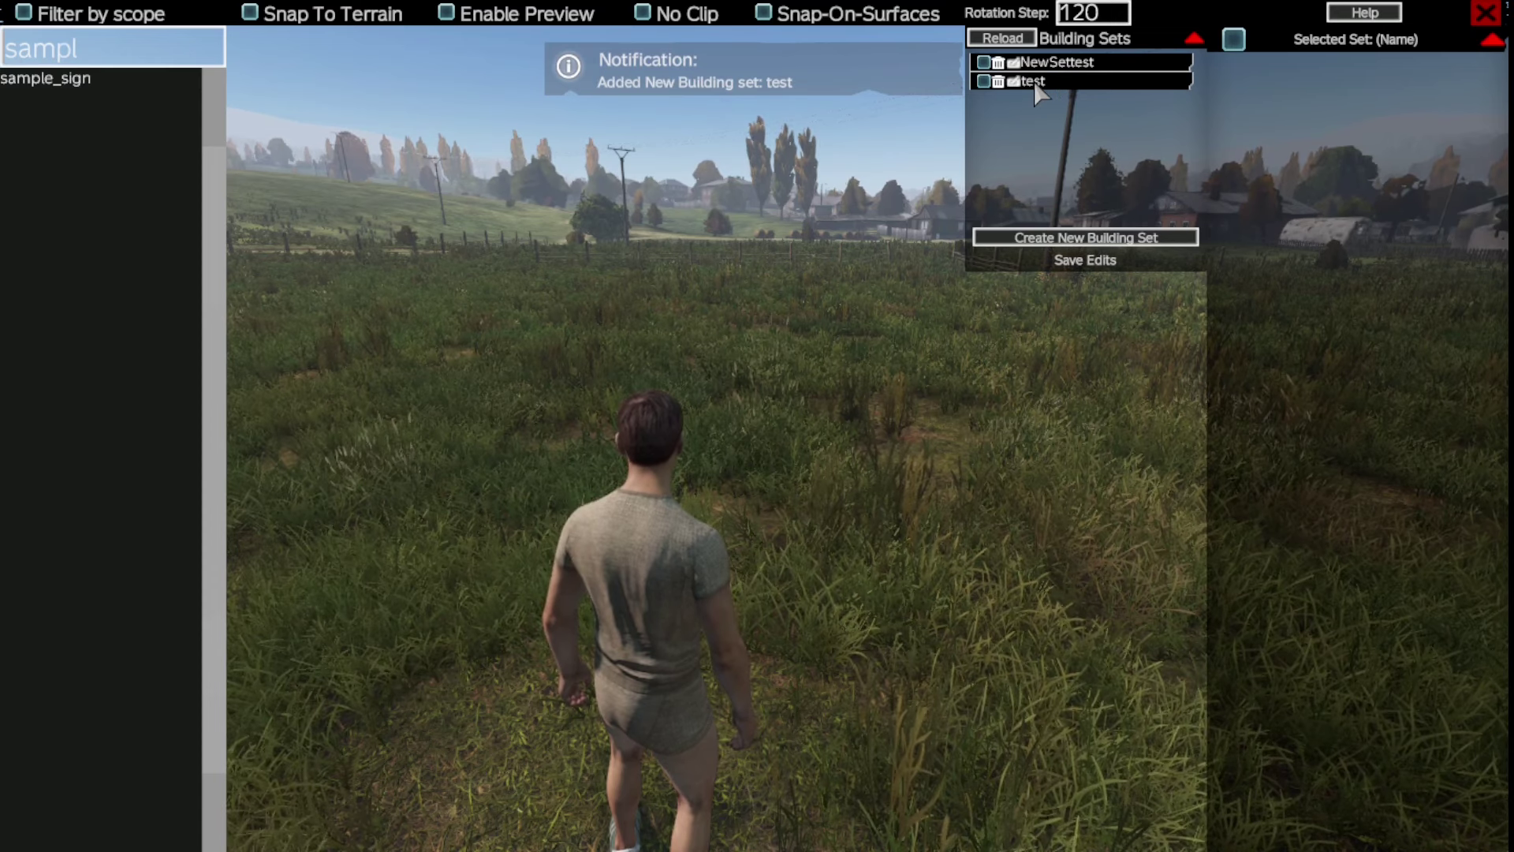
# Step: Select the test building set, save its edits, and select it again for editing, accepting the set-change warning
pyautogui.click(982, 82)
pyautogui.click(709, 484)
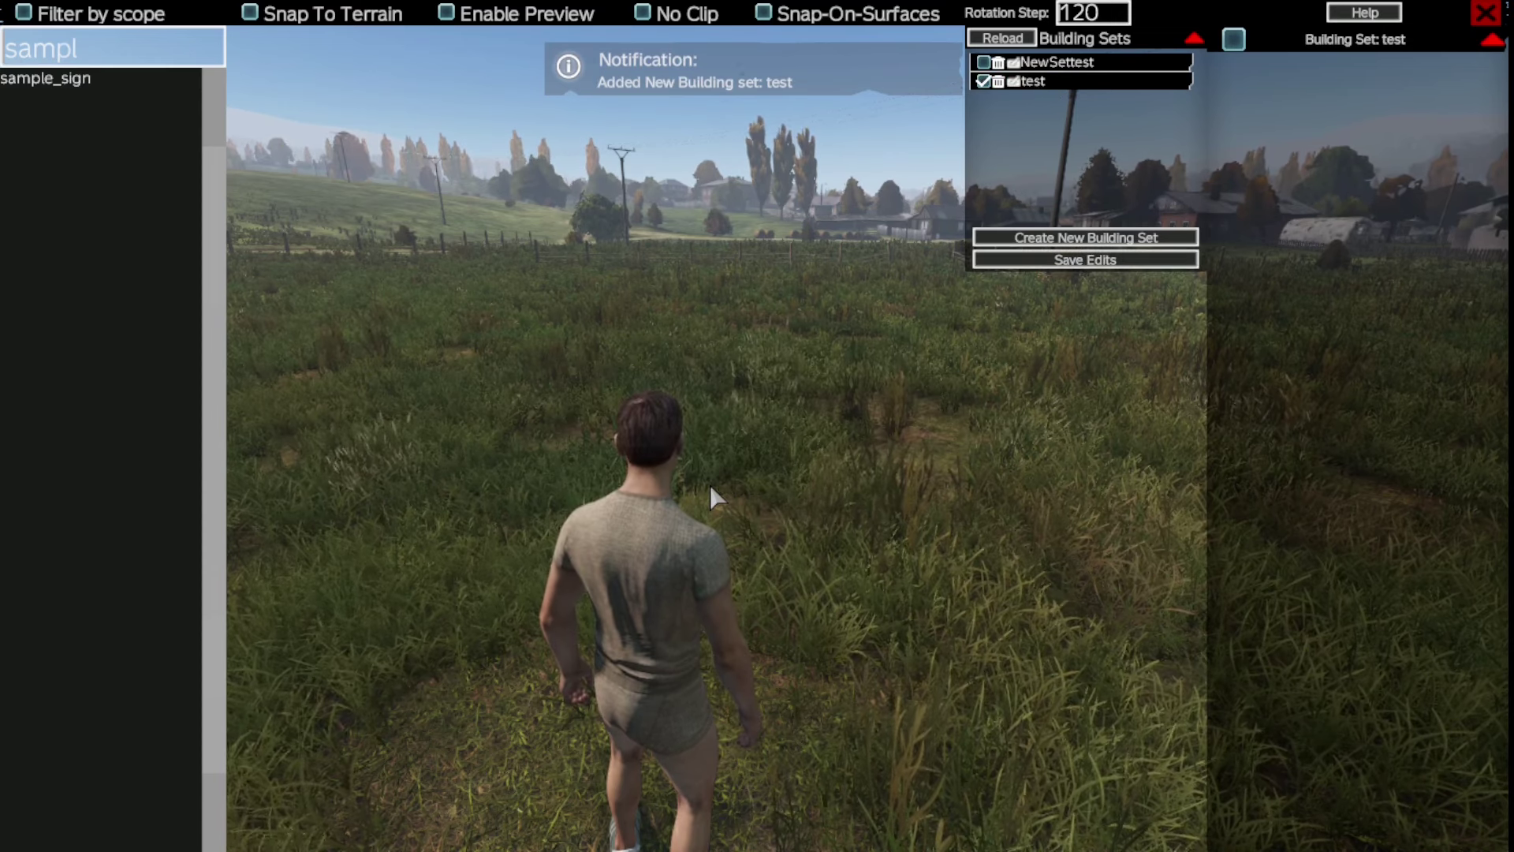
pyautogui.click(1018, 261)
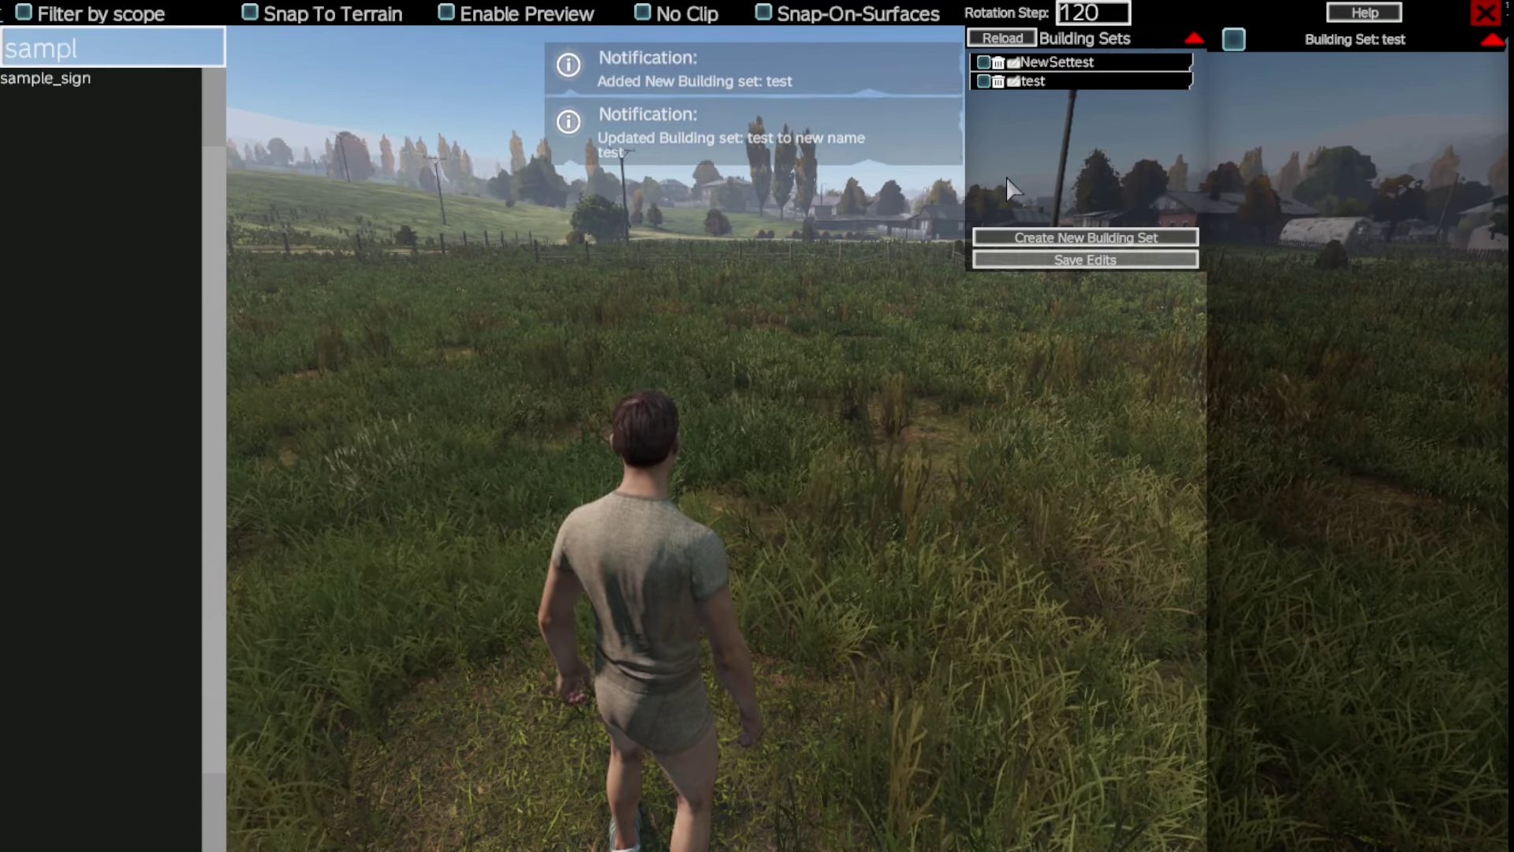
pyautogui.click(982, 82)
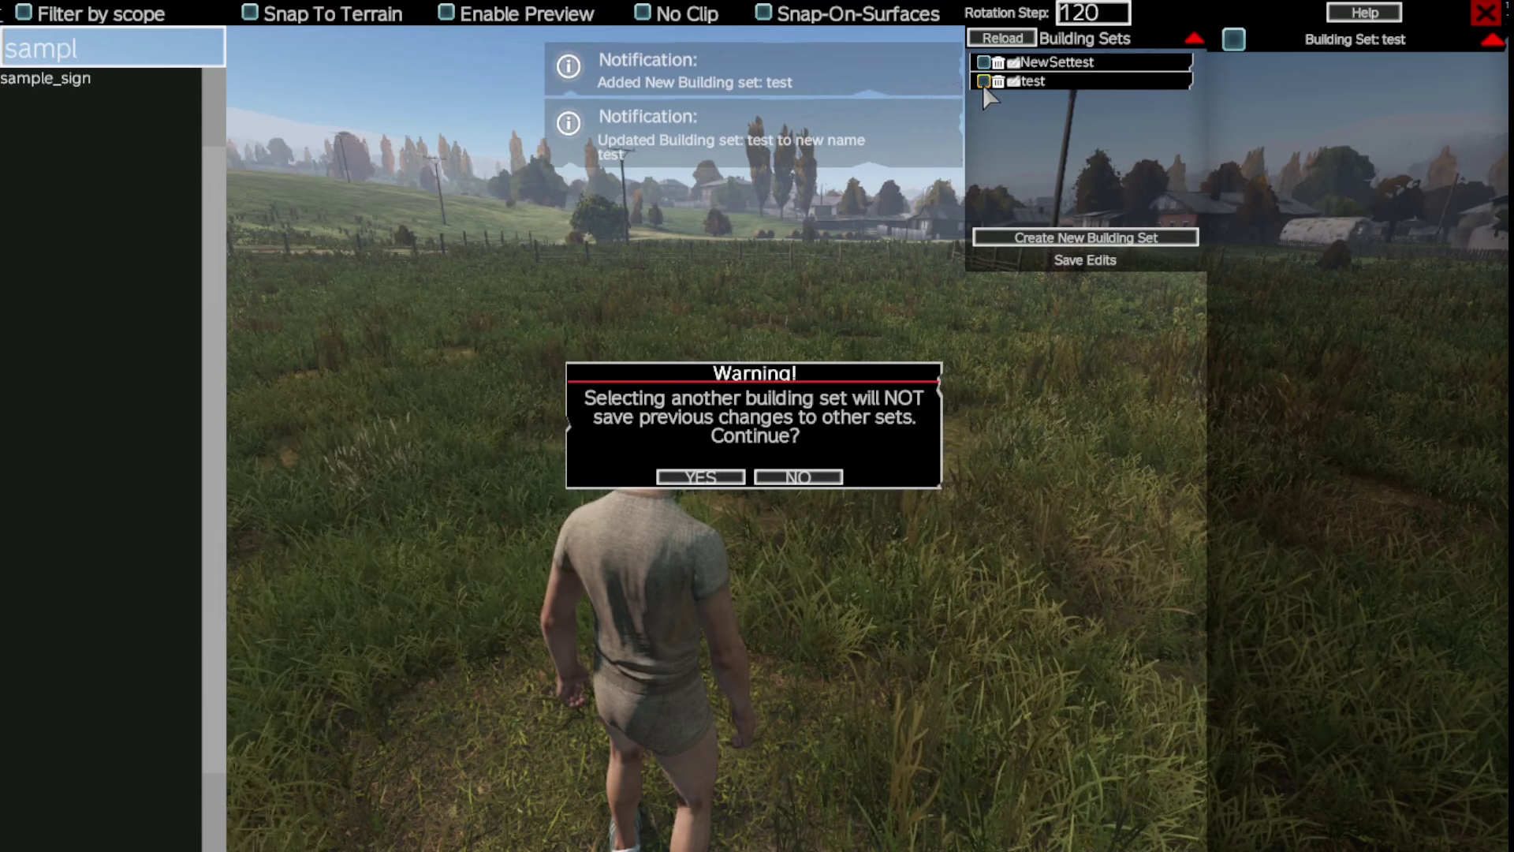
pyautogui.click(700, 477)
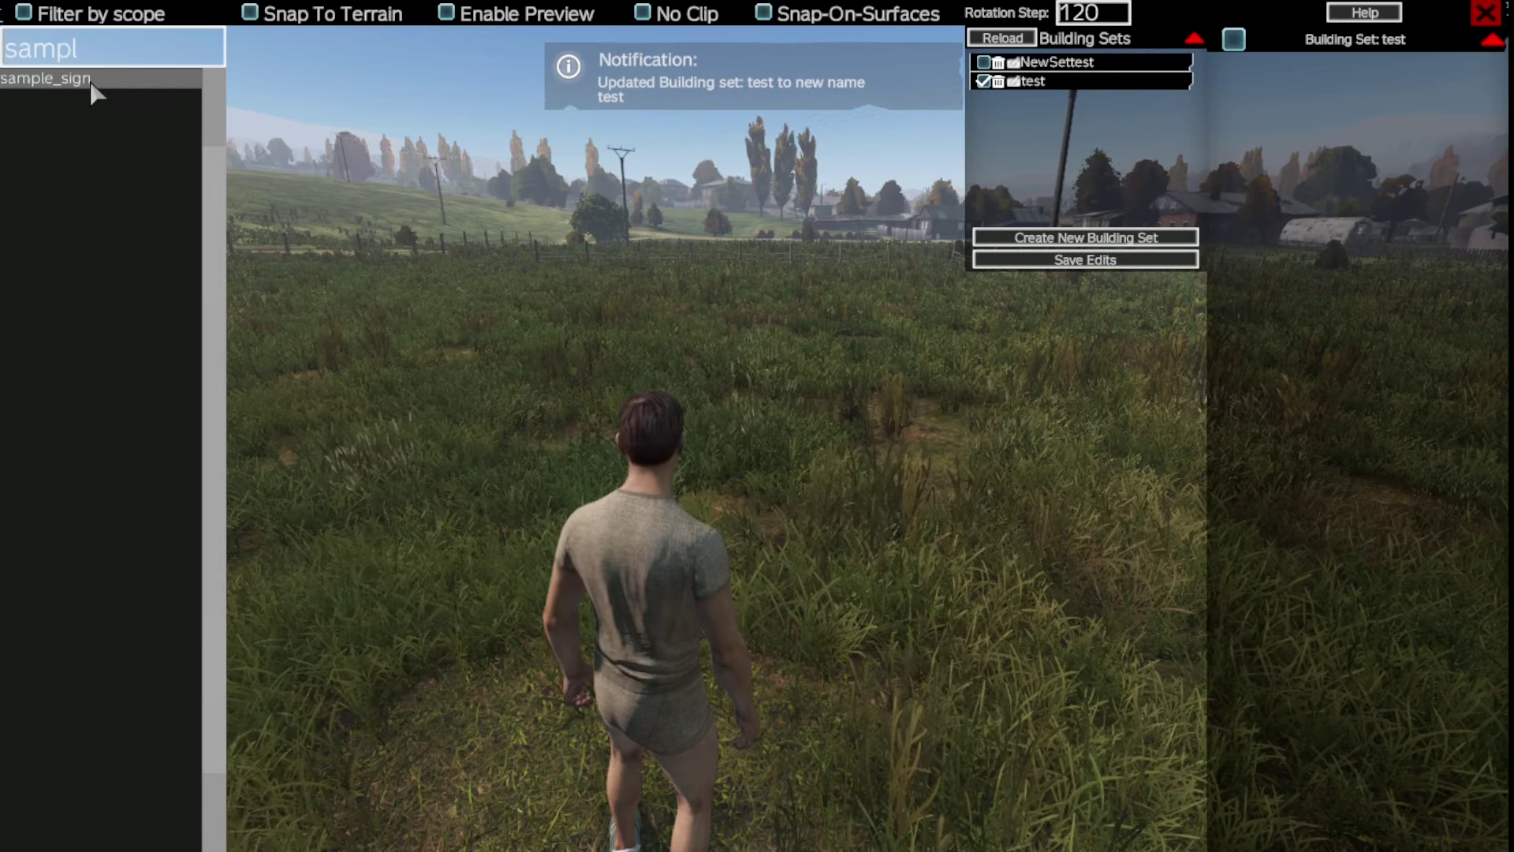
# Step: Spawn sample_sign into the test building set, position it upright in the grass ahead of the character, save the edits, and leave Object Builder
pyautogui.doubleClick(546, 359)
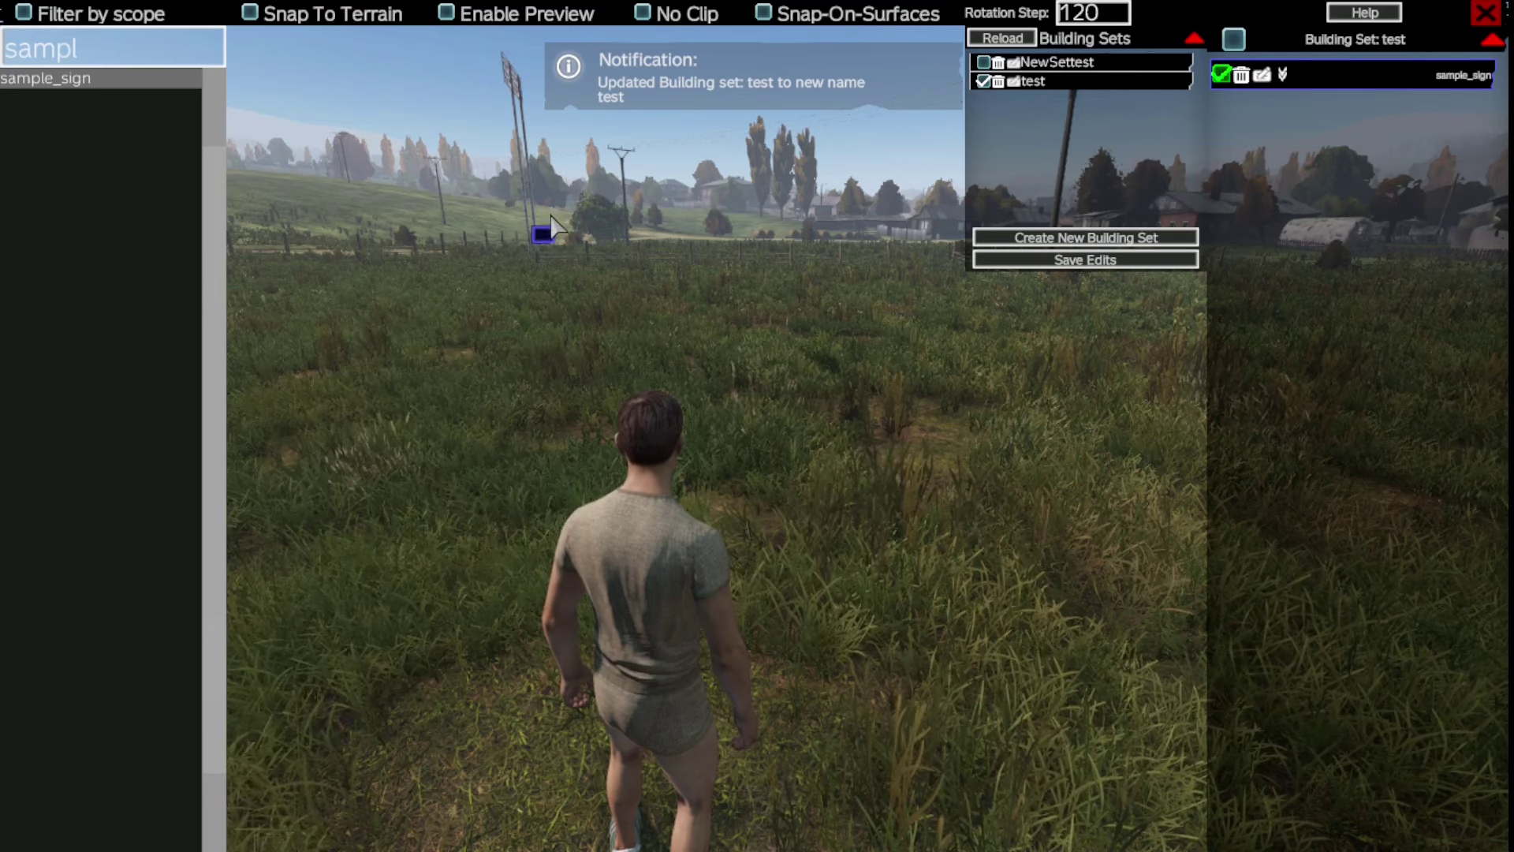
pyautogui.moveTo(542, 233); pyautogui.dragTo(686, 261)
pyautogui.moveTo(554, 368)
pyautogui.mouseDown()
pyautogui.moveTo(563, 419)
pyautogui.moveTo(560, 386)
pyautogui.mouseUp()
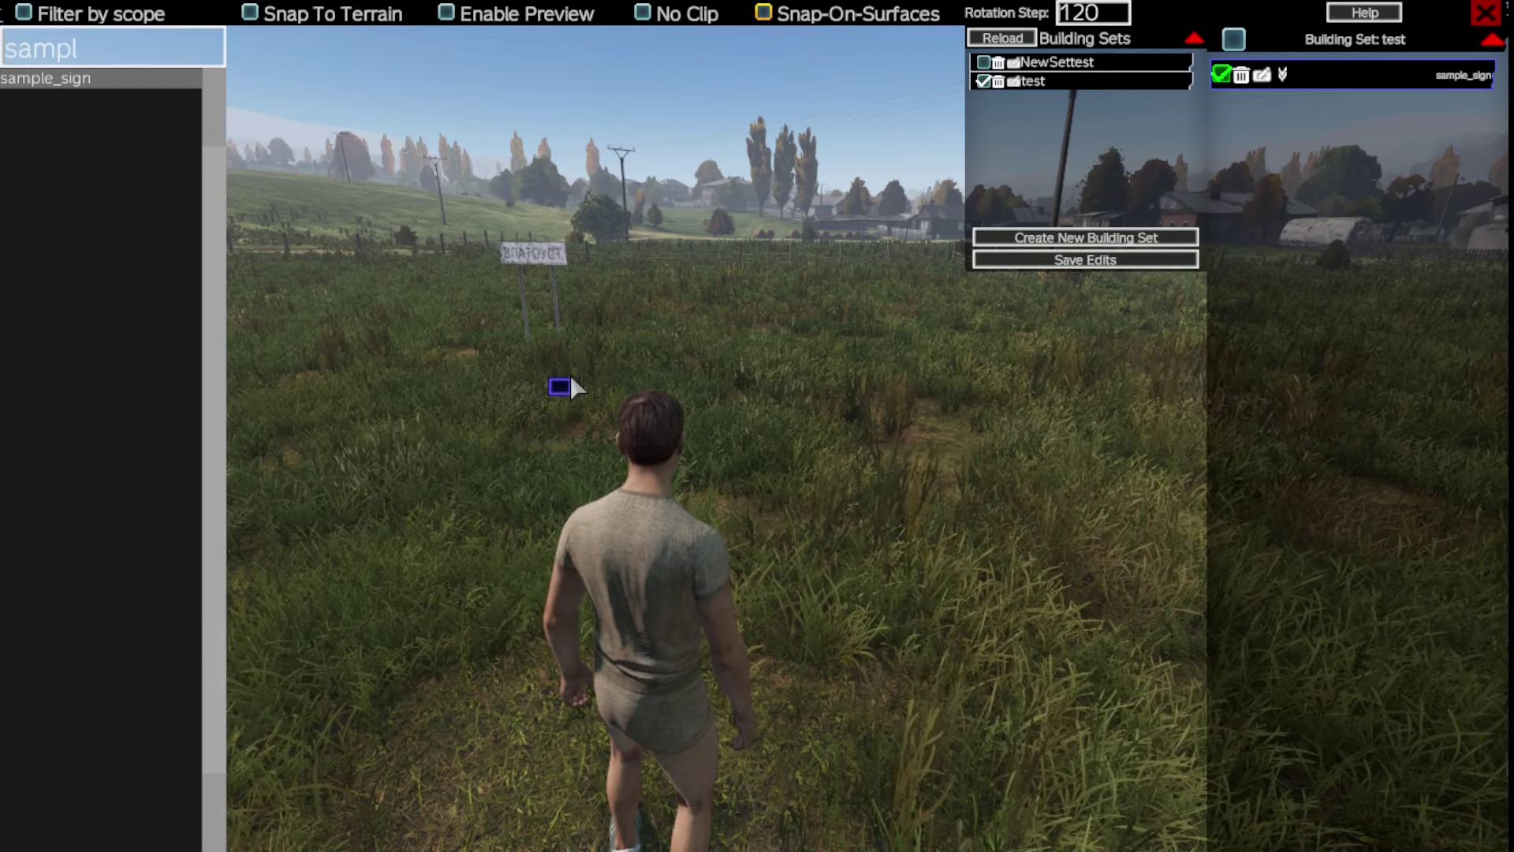
pyautogui.click(1005, 263)
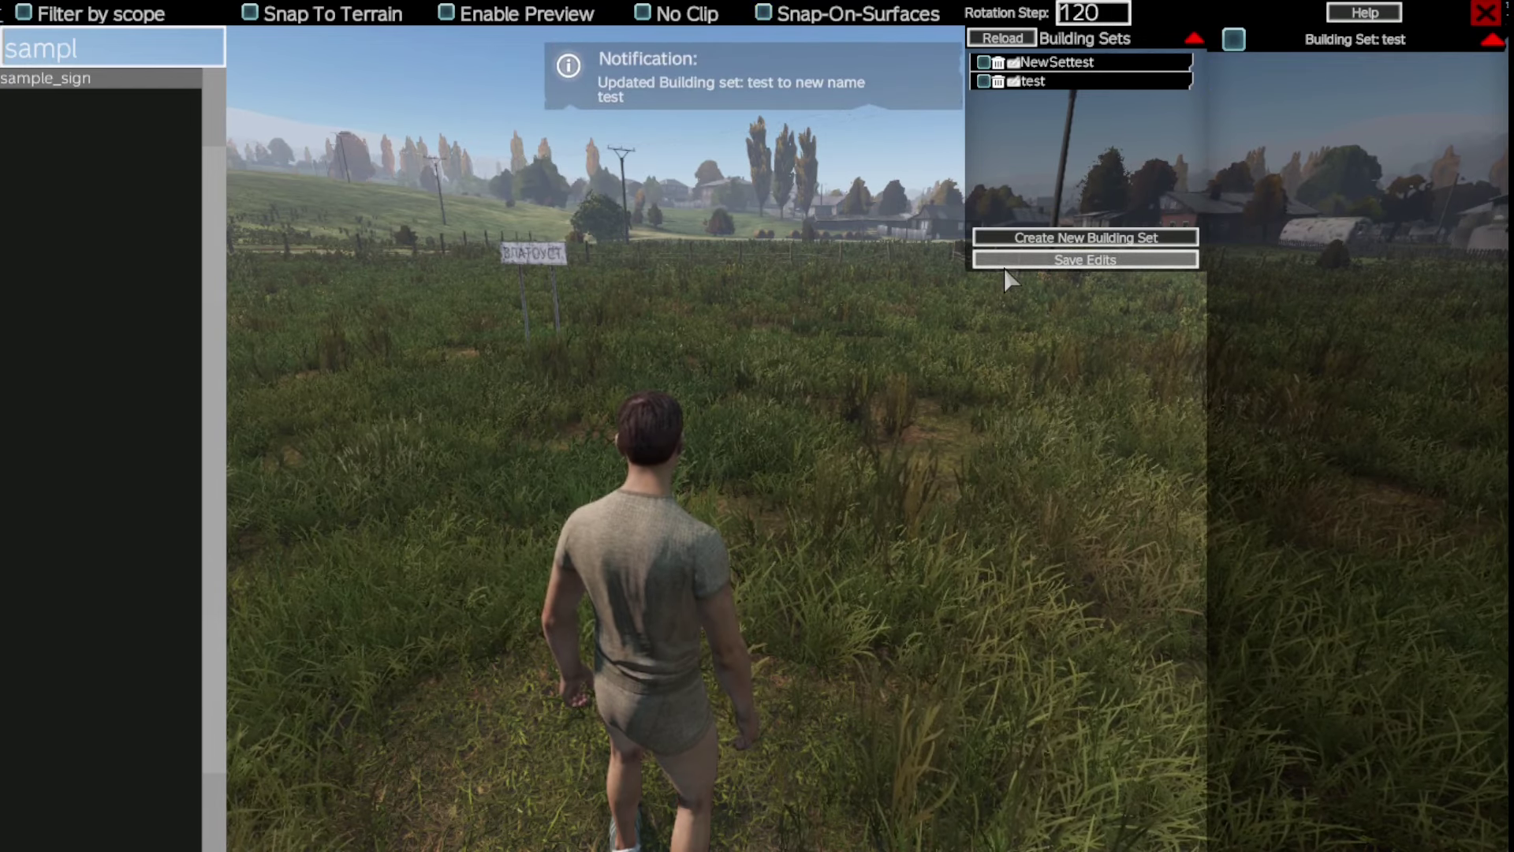
pyautogui.press('Escape')
pyautogui.press('Escape')
# Step: Walk the character up to the placed sign and examine its front, back and posts, crouching for a closer look
pyautogui.press('w')
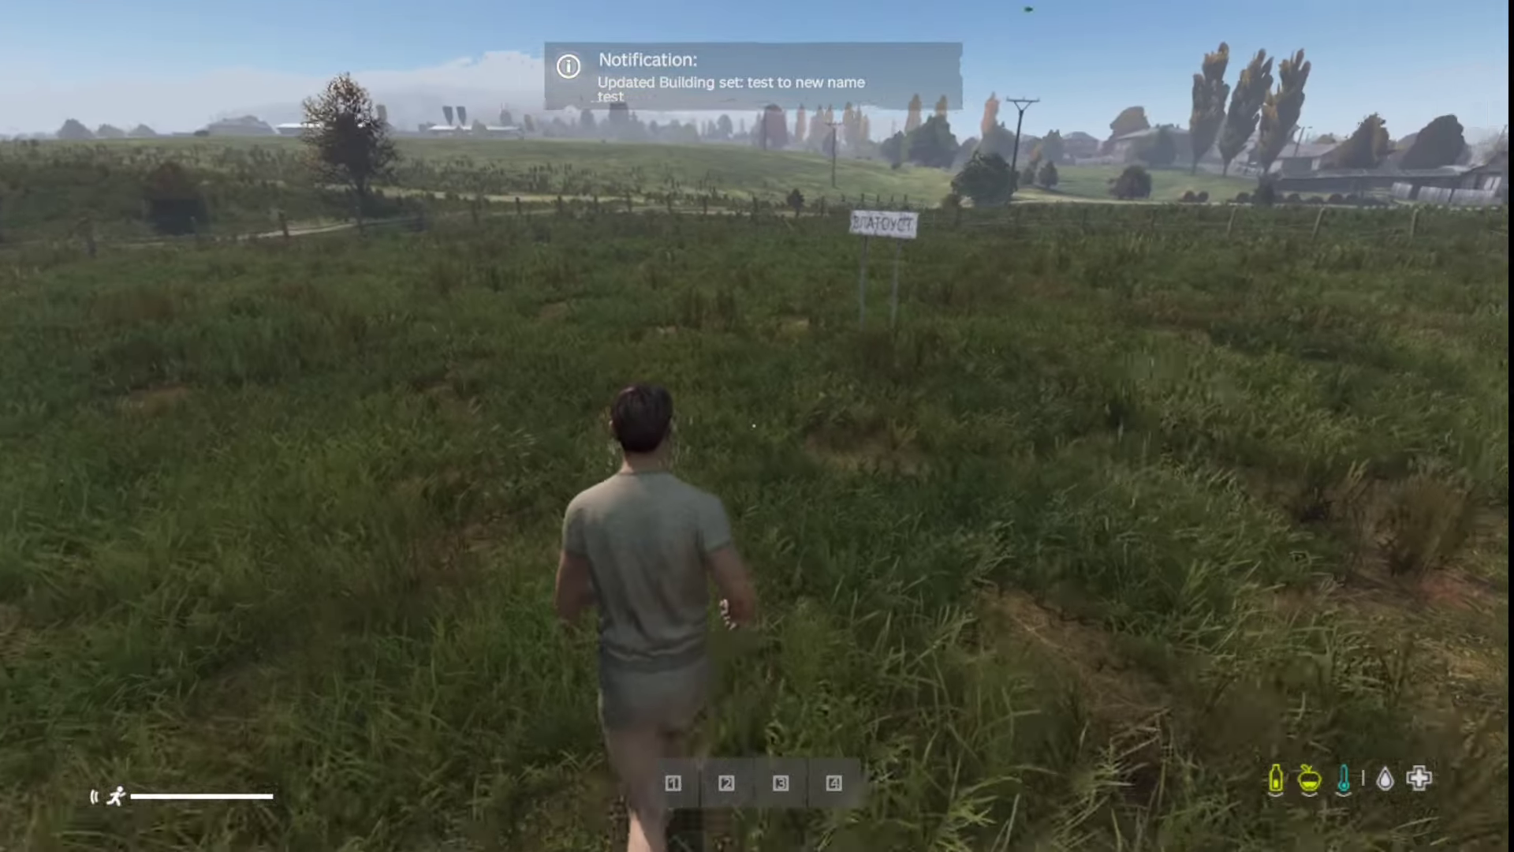
pyautogui.press('w')
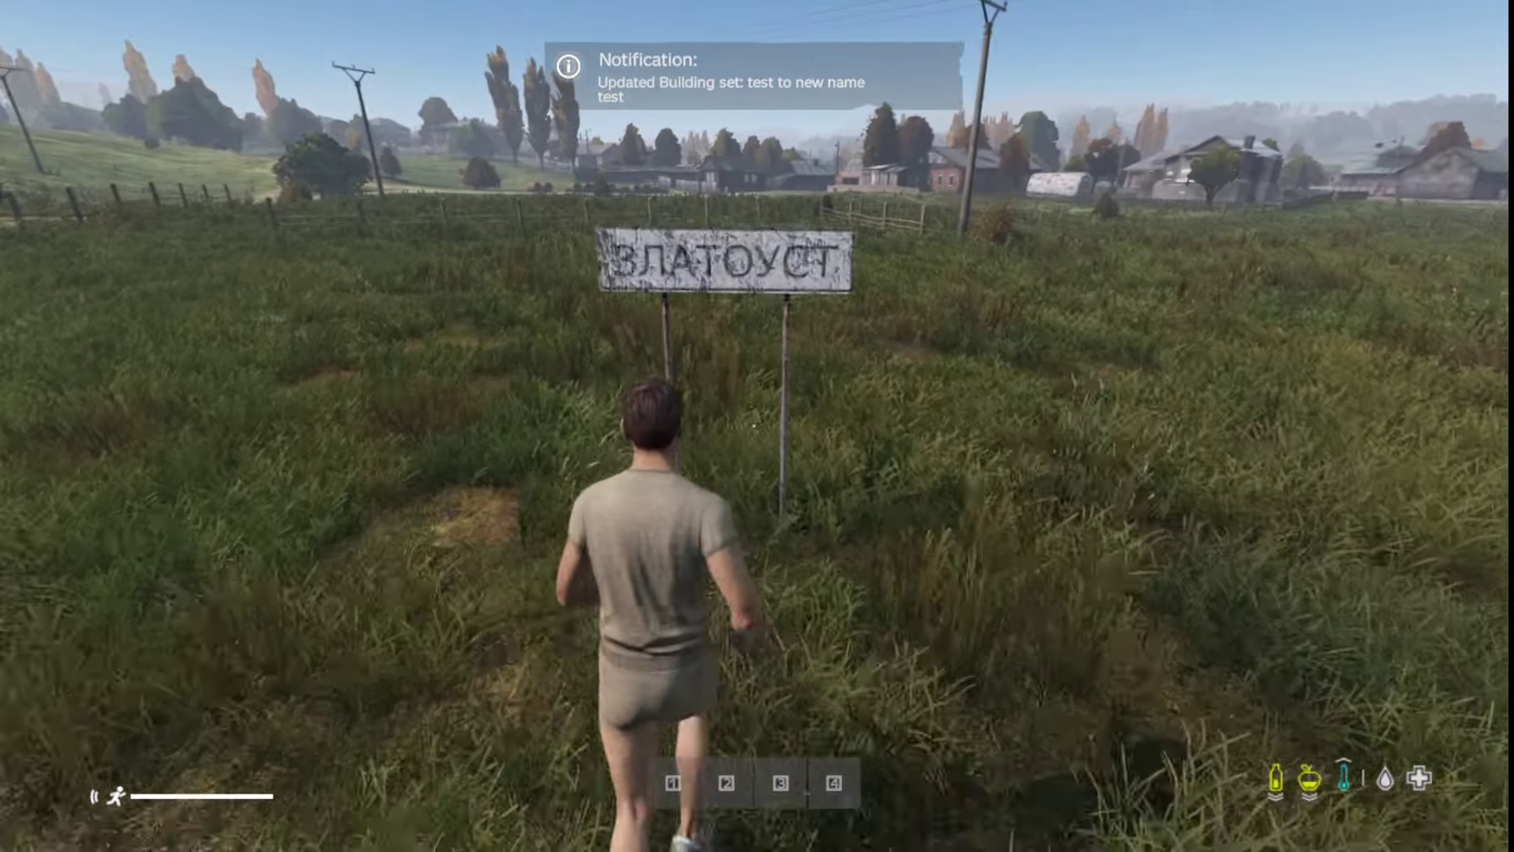
pyautogui.press('w')
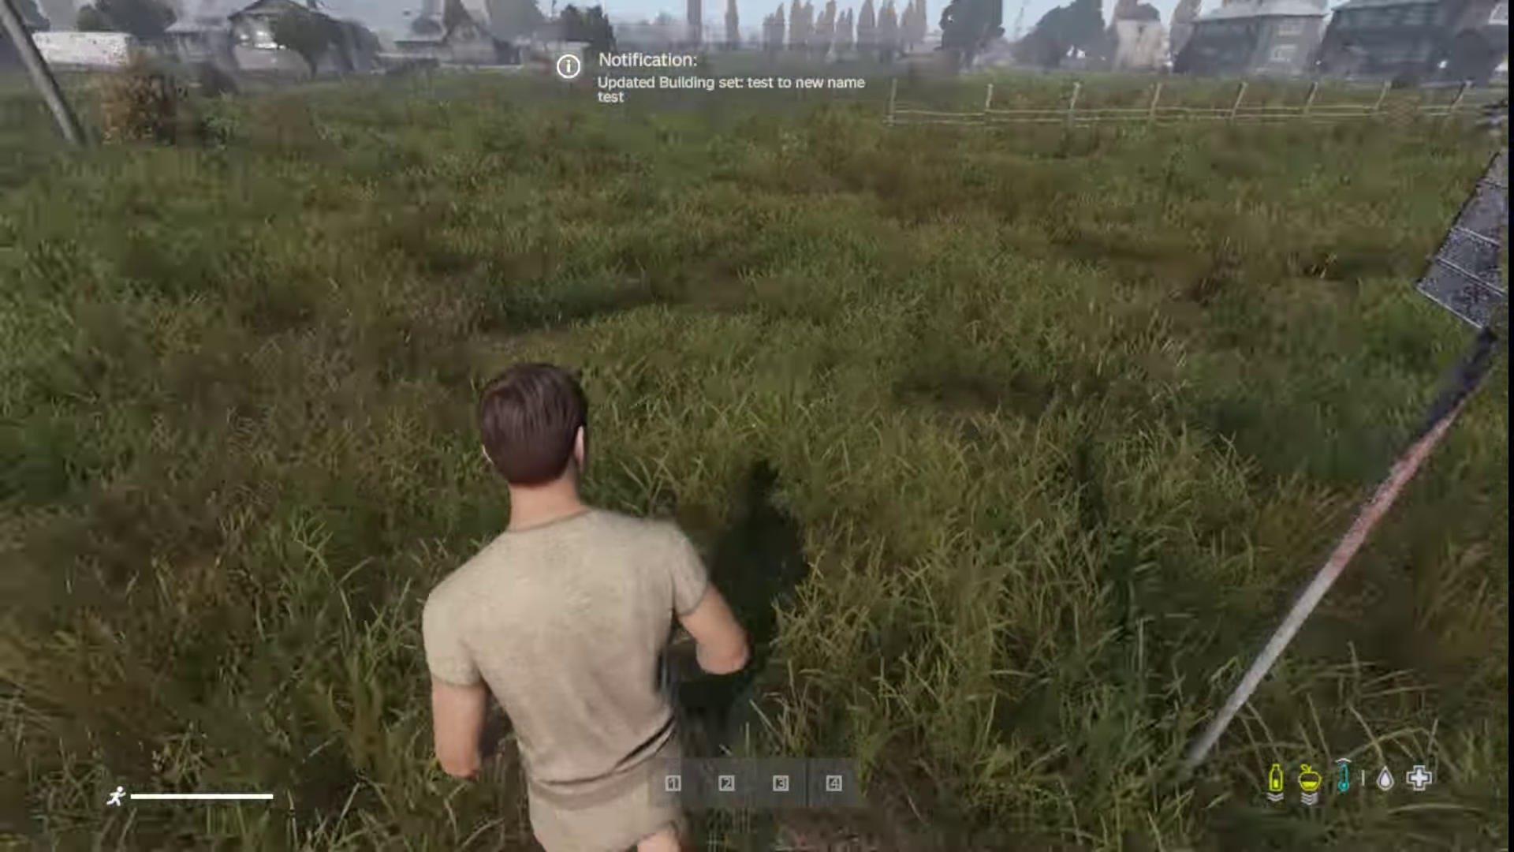
pyautogui.press('w')
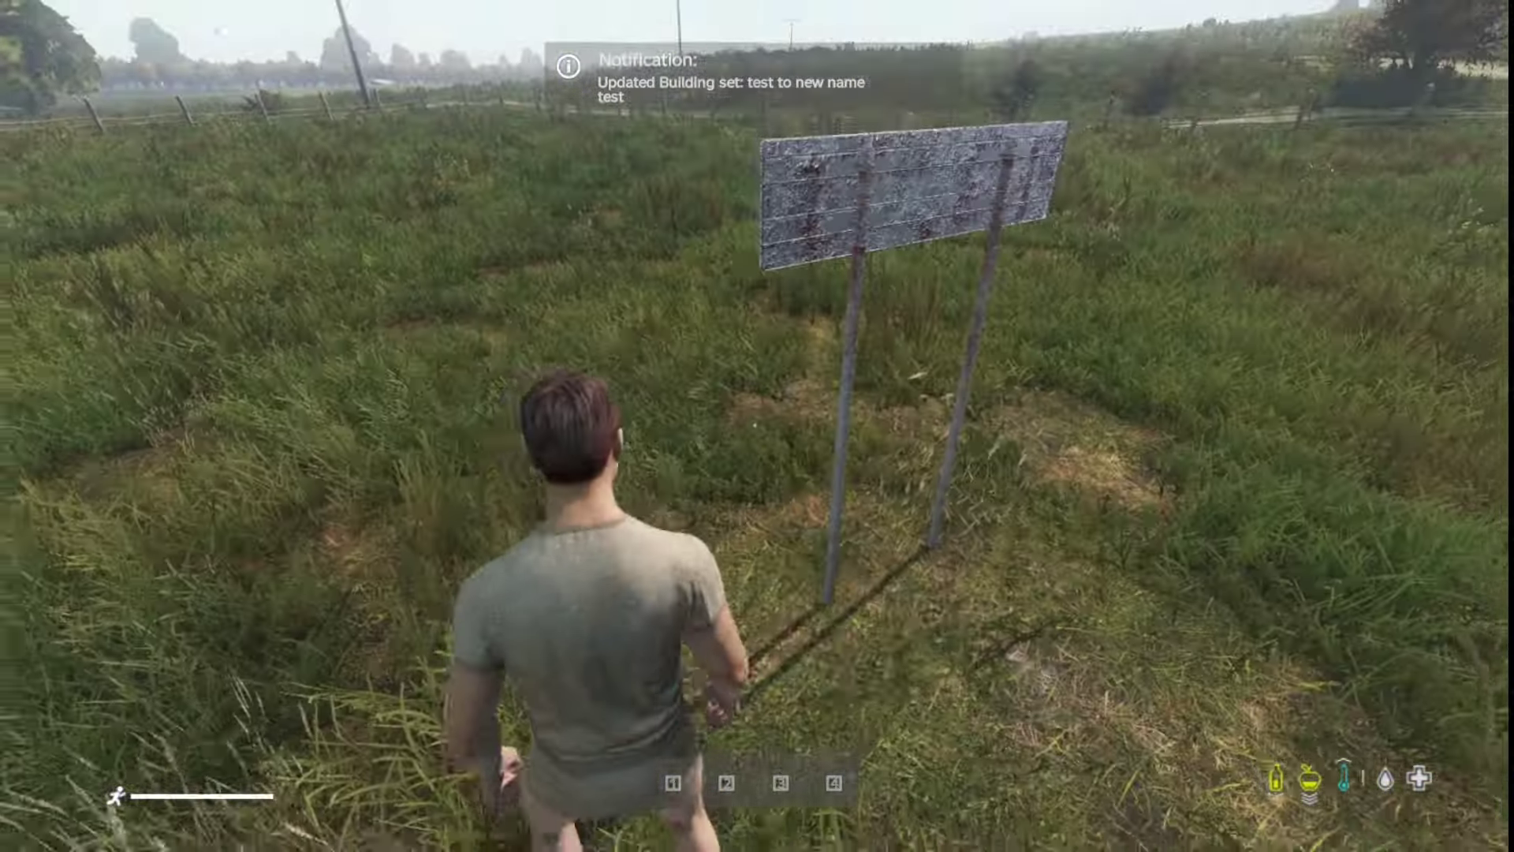
pyautogui.press('w')
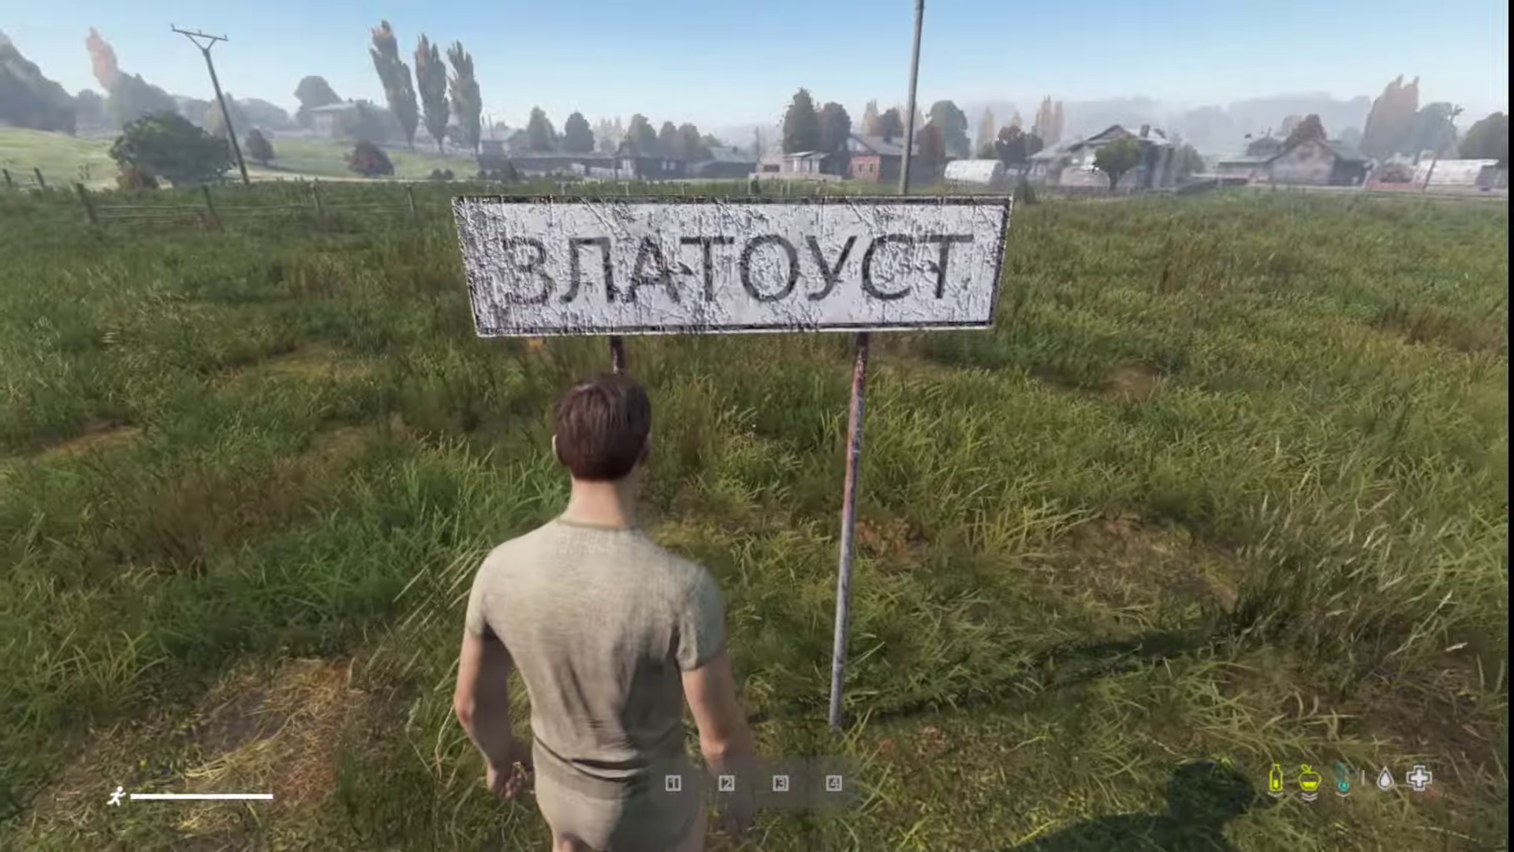
pyautogui.press('w')
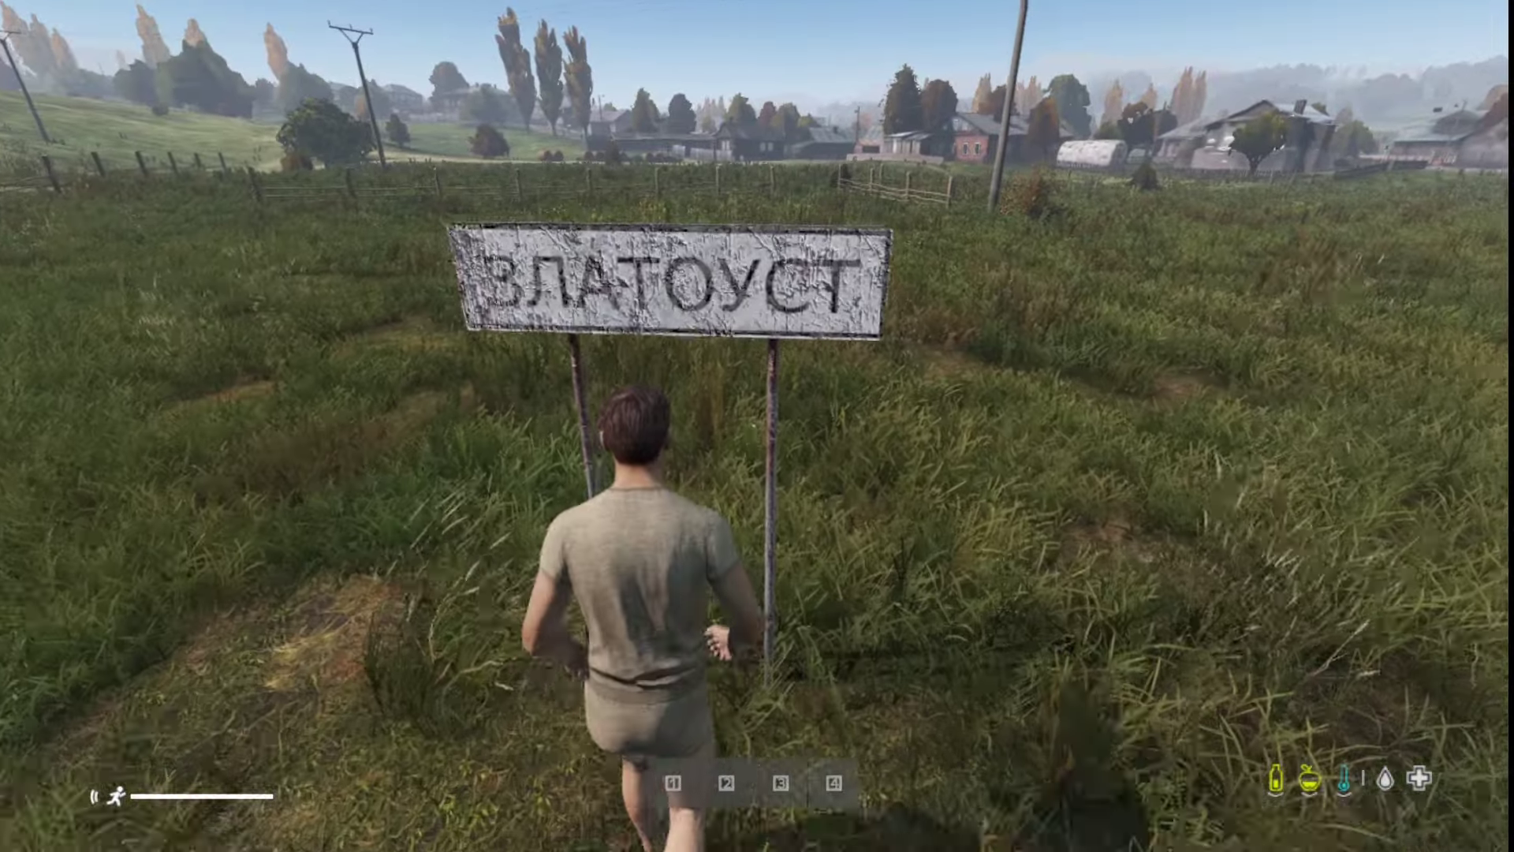
pyautogui.press('c')
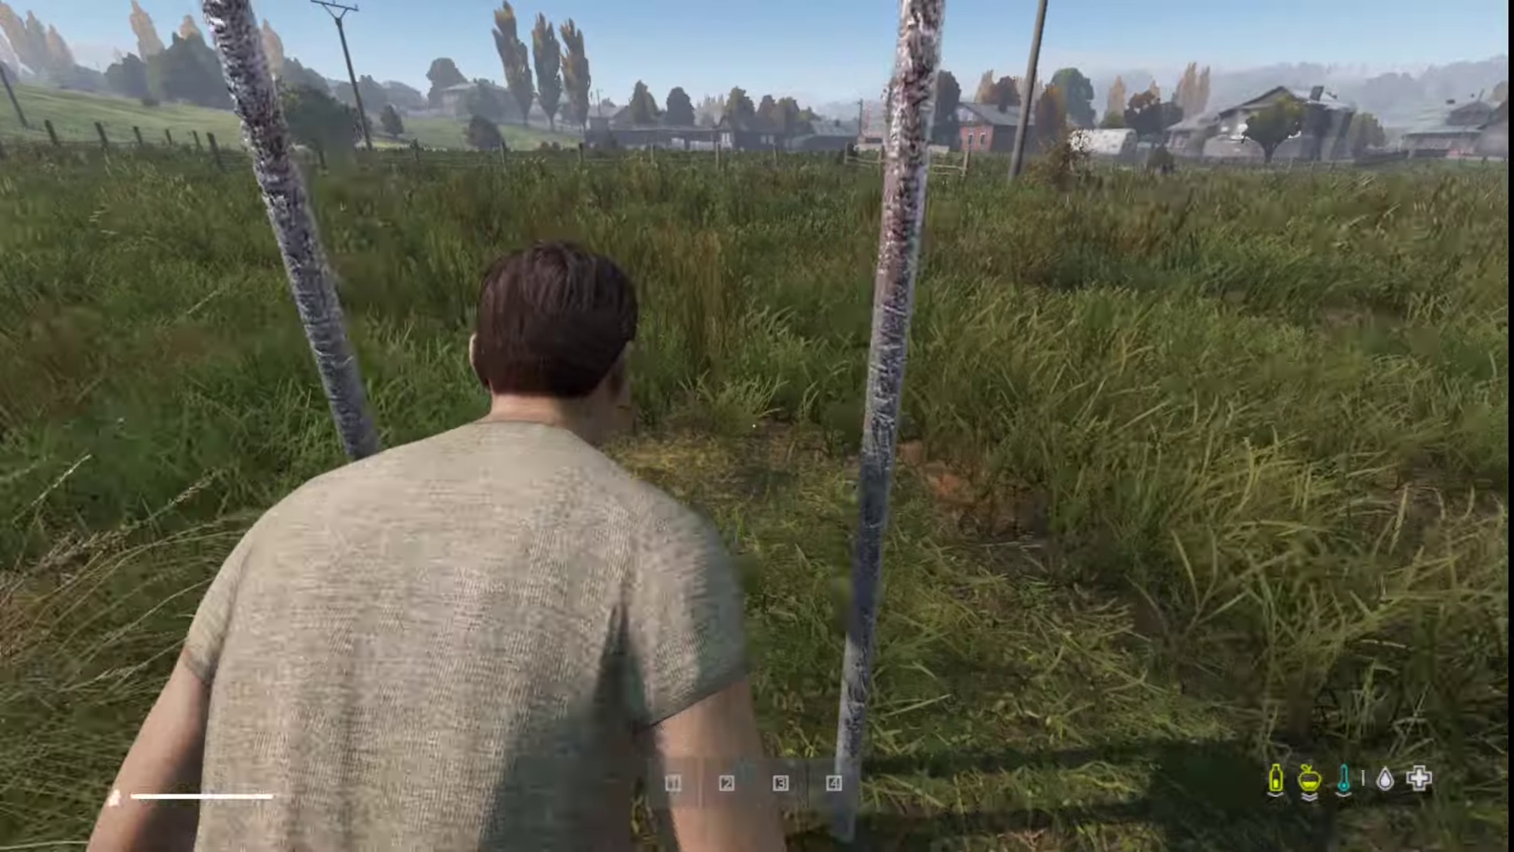
pyautogui.press('c')
pyautogui.press('w')
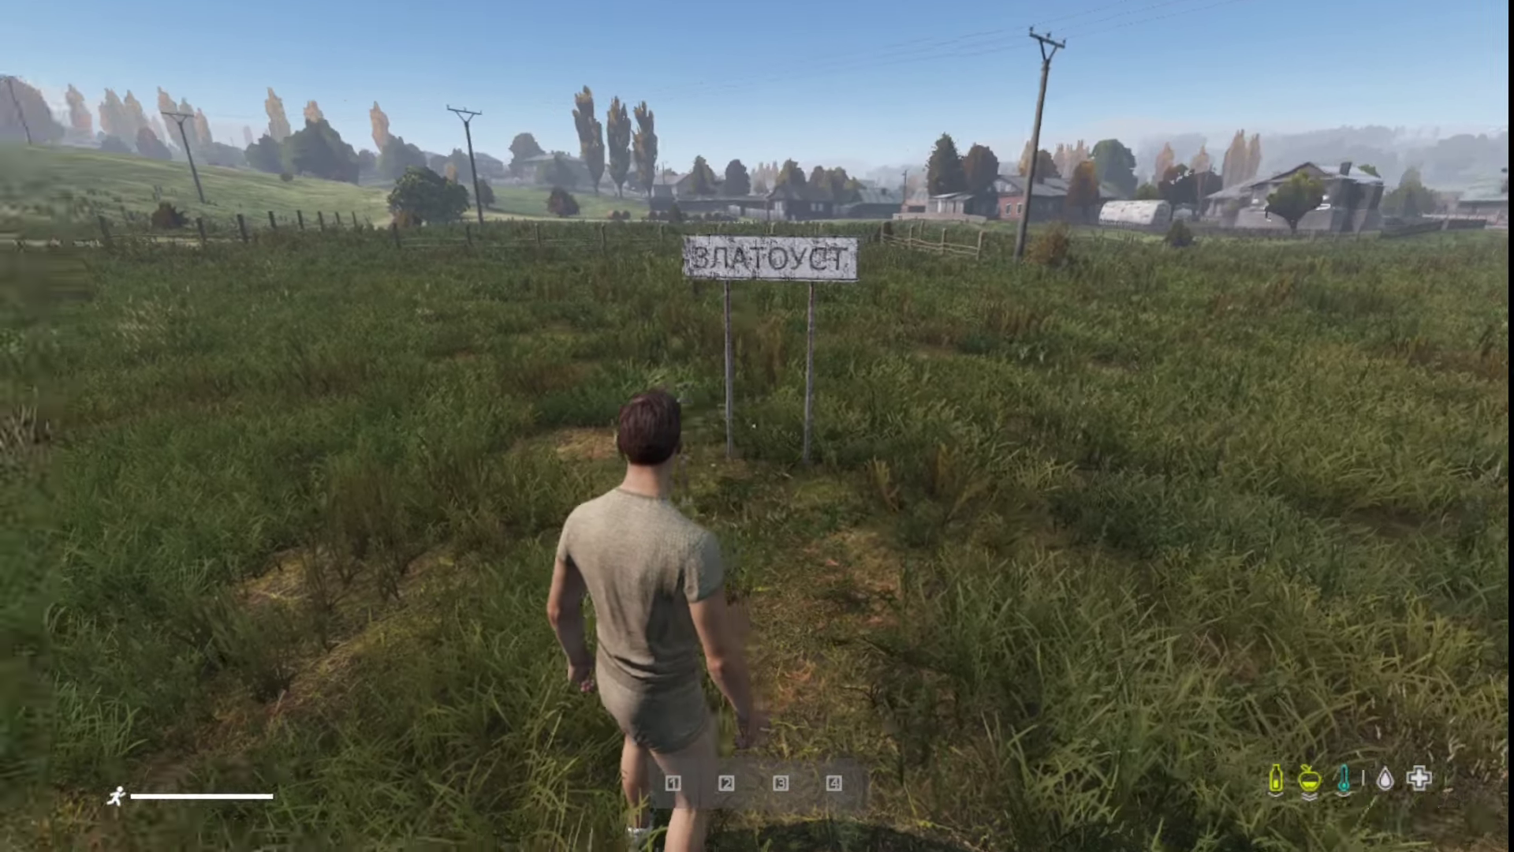
# Step: Circle the sign with the character to examine the panel close up, edge-on and from both sides
pyautogui.press('w')
pyautogui.press('a')
pyautogui.press('w')
pyautogui.press('d')
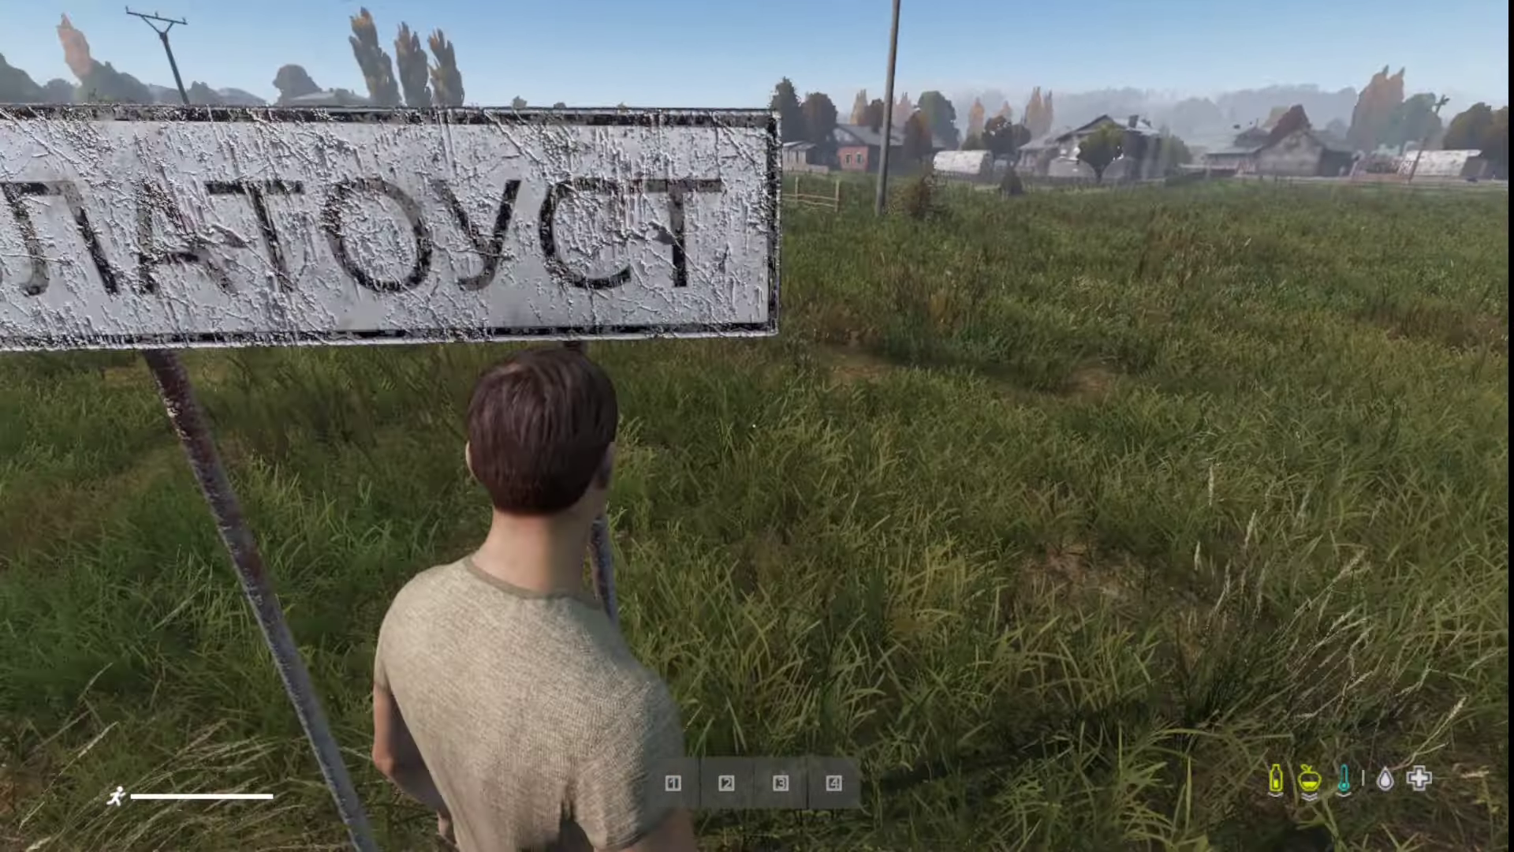
pyautogui.press('s')
pyautogui.press('w')
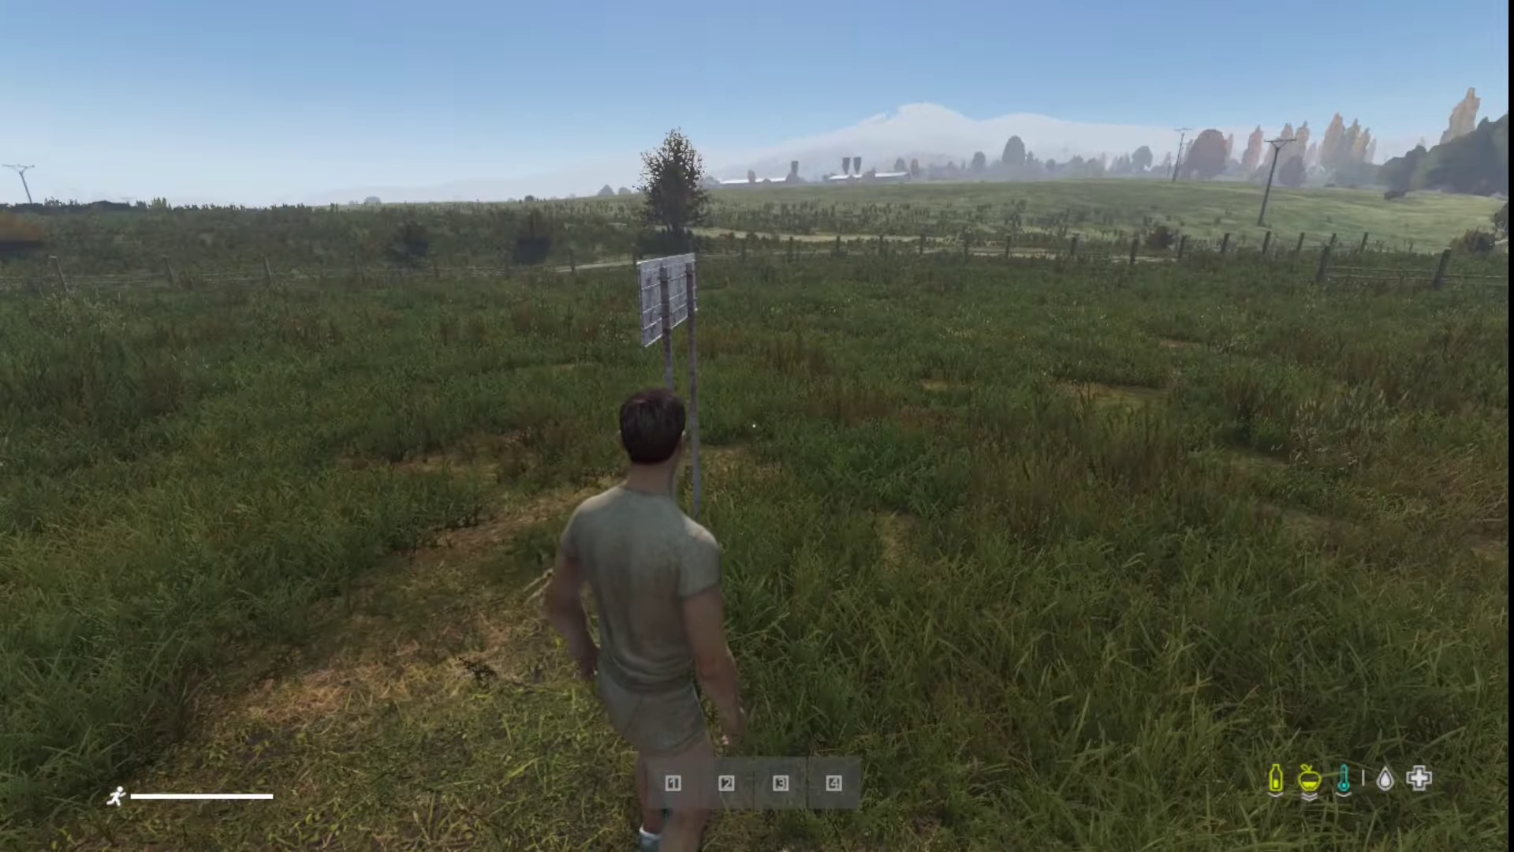
pyautogui.press('a')
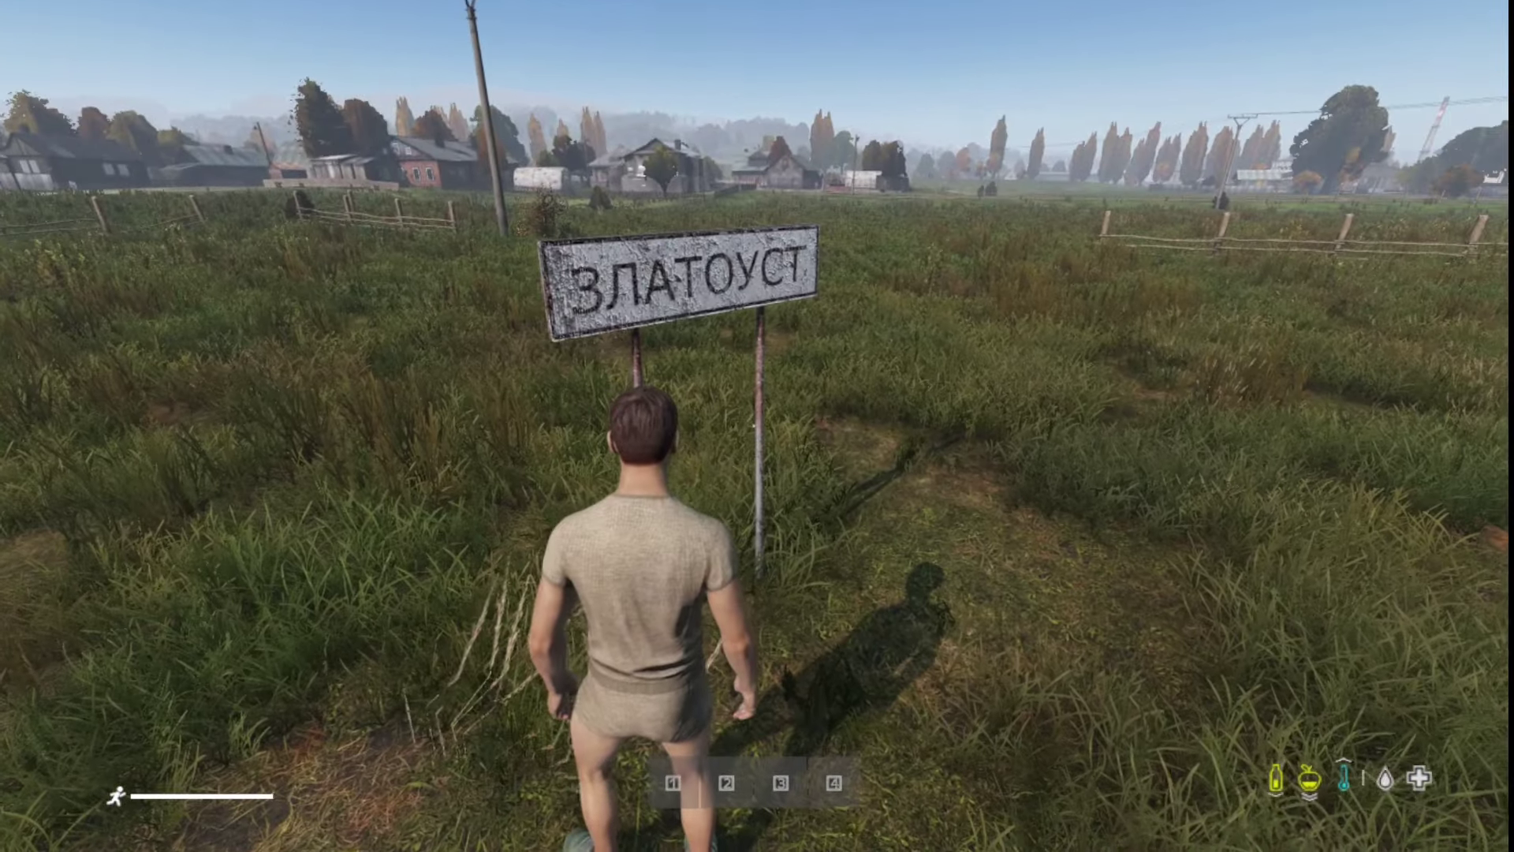
pyautogui.press('w')
pyautogui.press('d')
pyautogui.press('s')
pyautogui.press('a')
pyautogui.press('w')
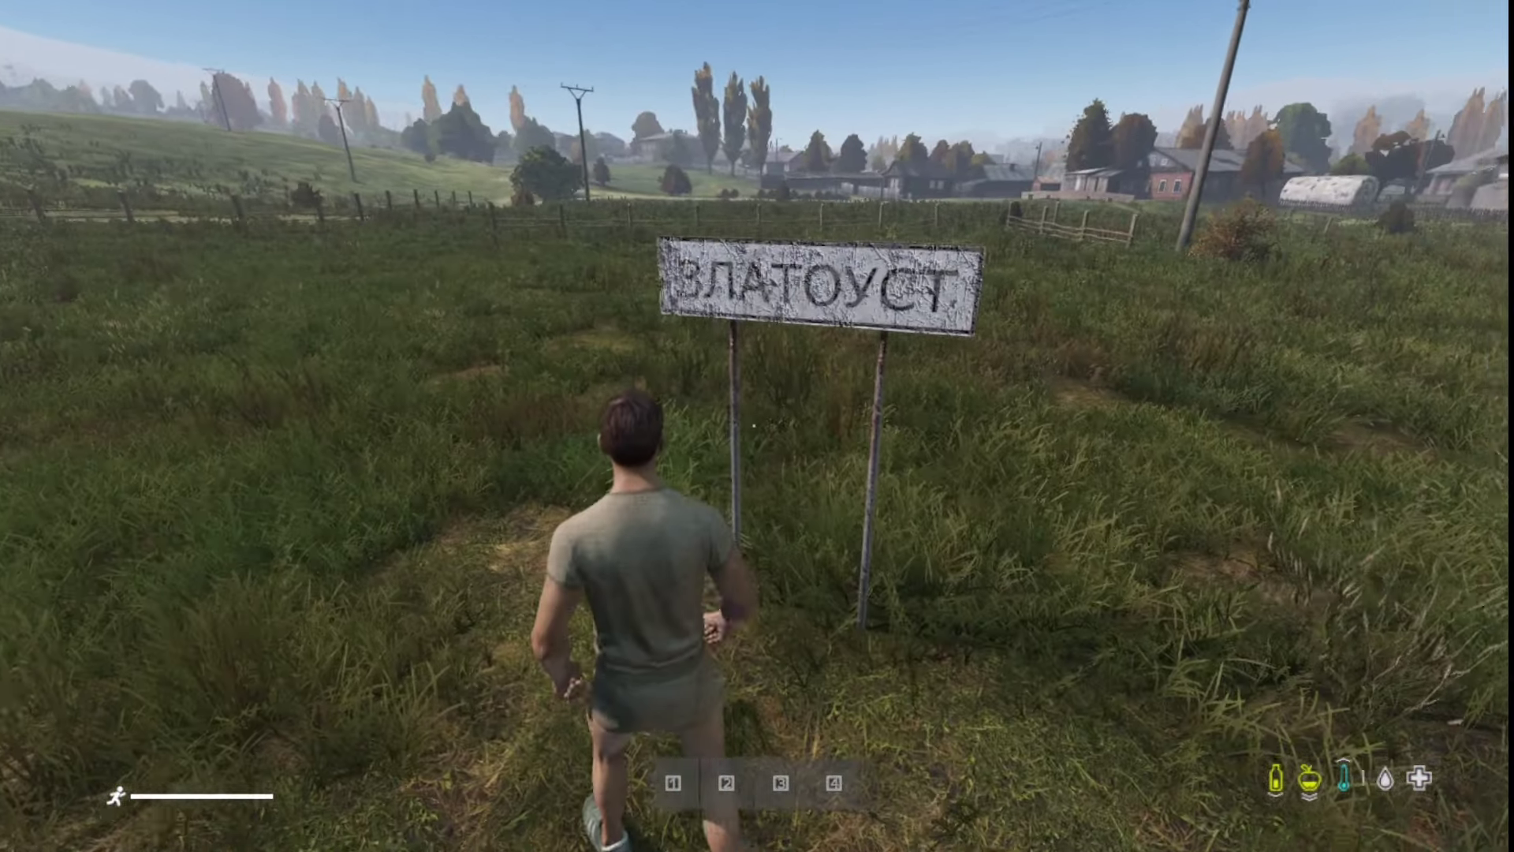
# Step: Move the character back and forth in front of the sign and zoom in to examine the lettering and weathered texture
pyautogui.press('w')
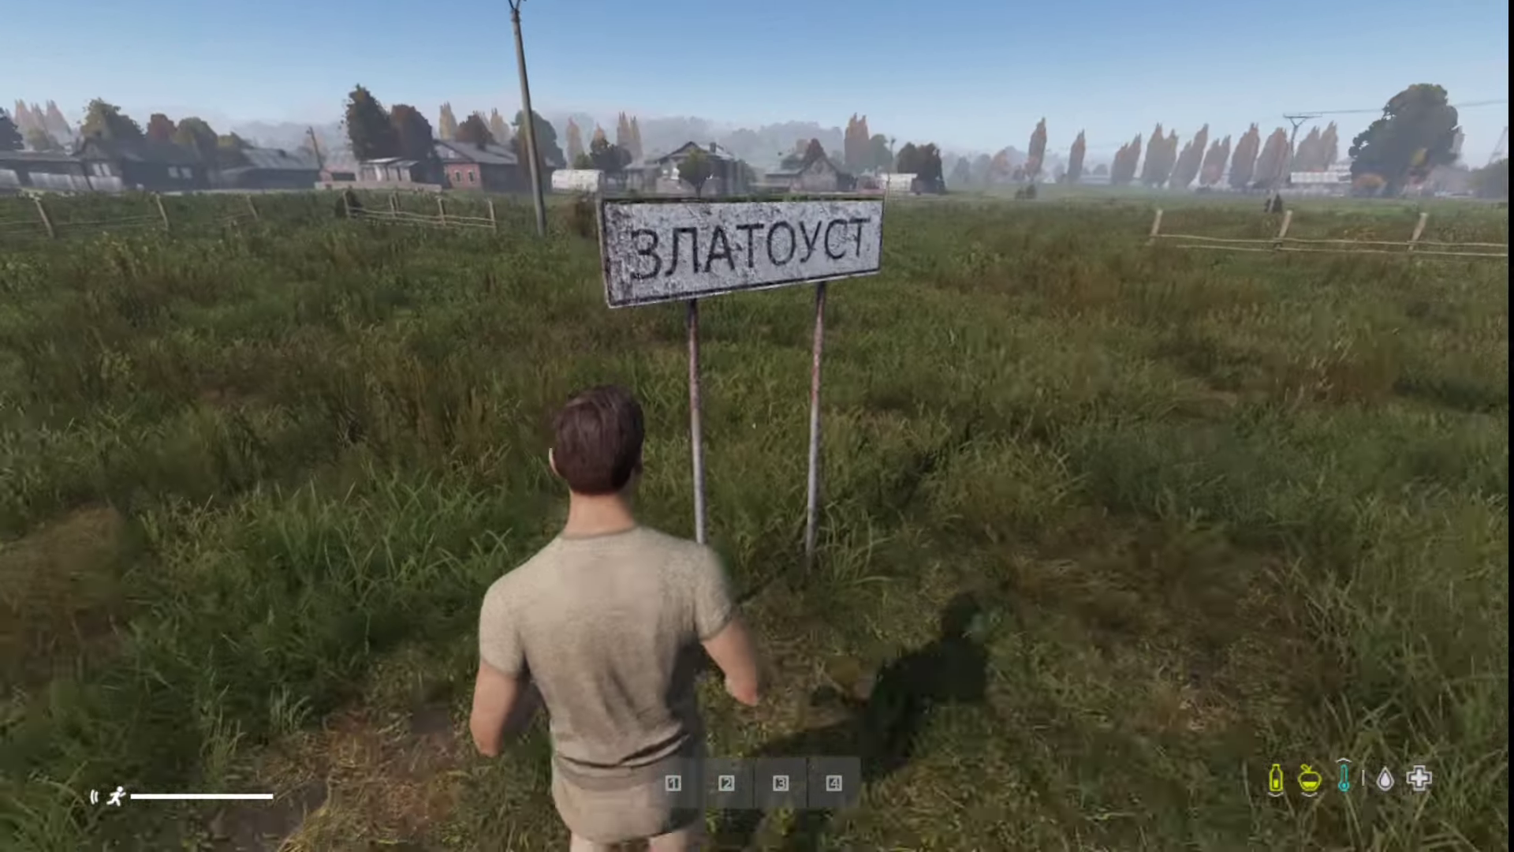
pyautogui.press('d')
pyautogui.press('a')
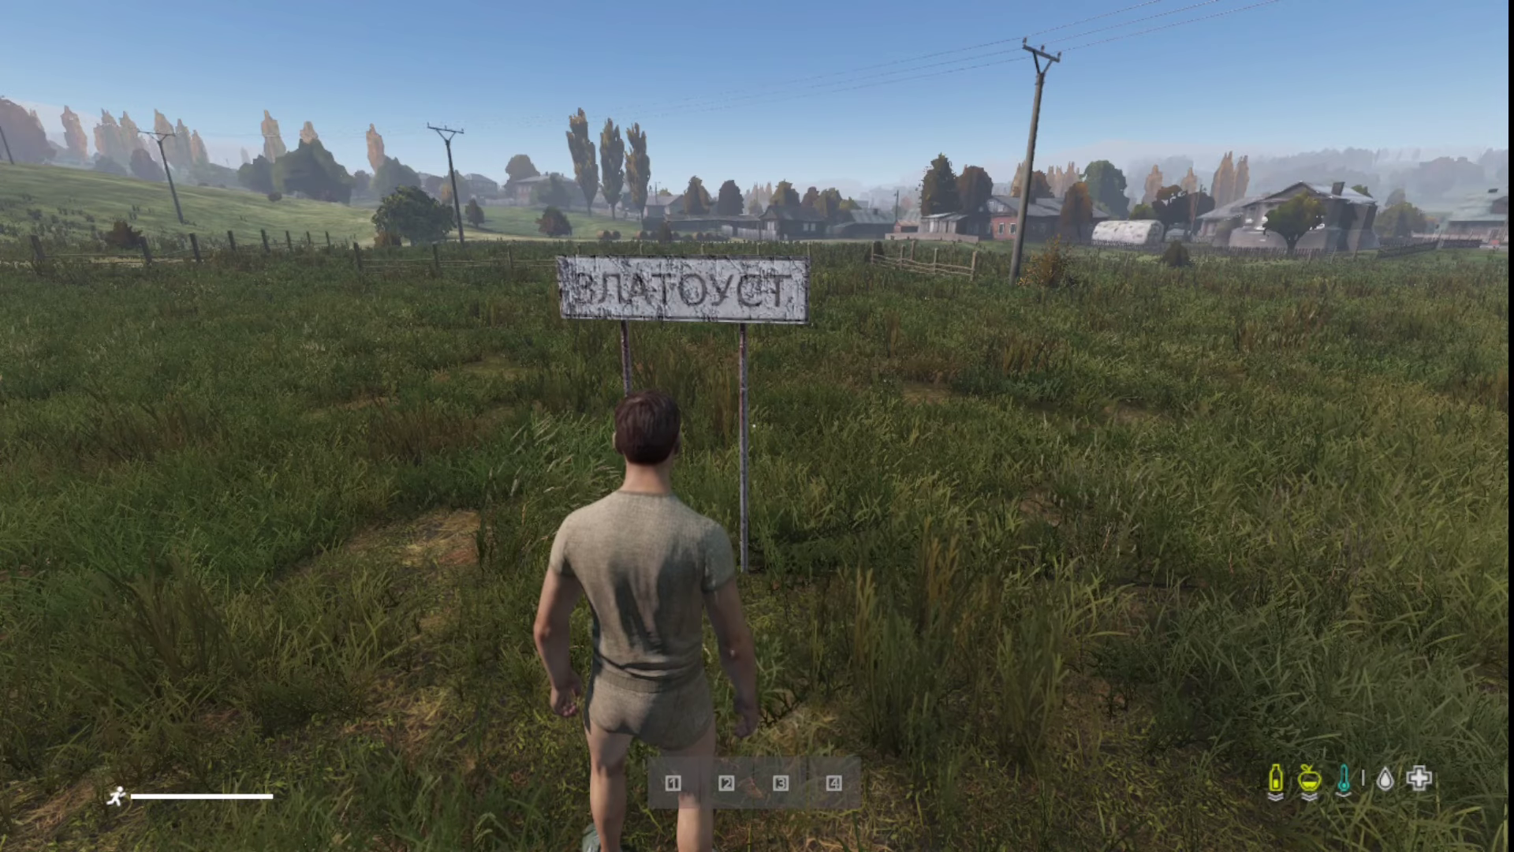
pyautogui.press('a')
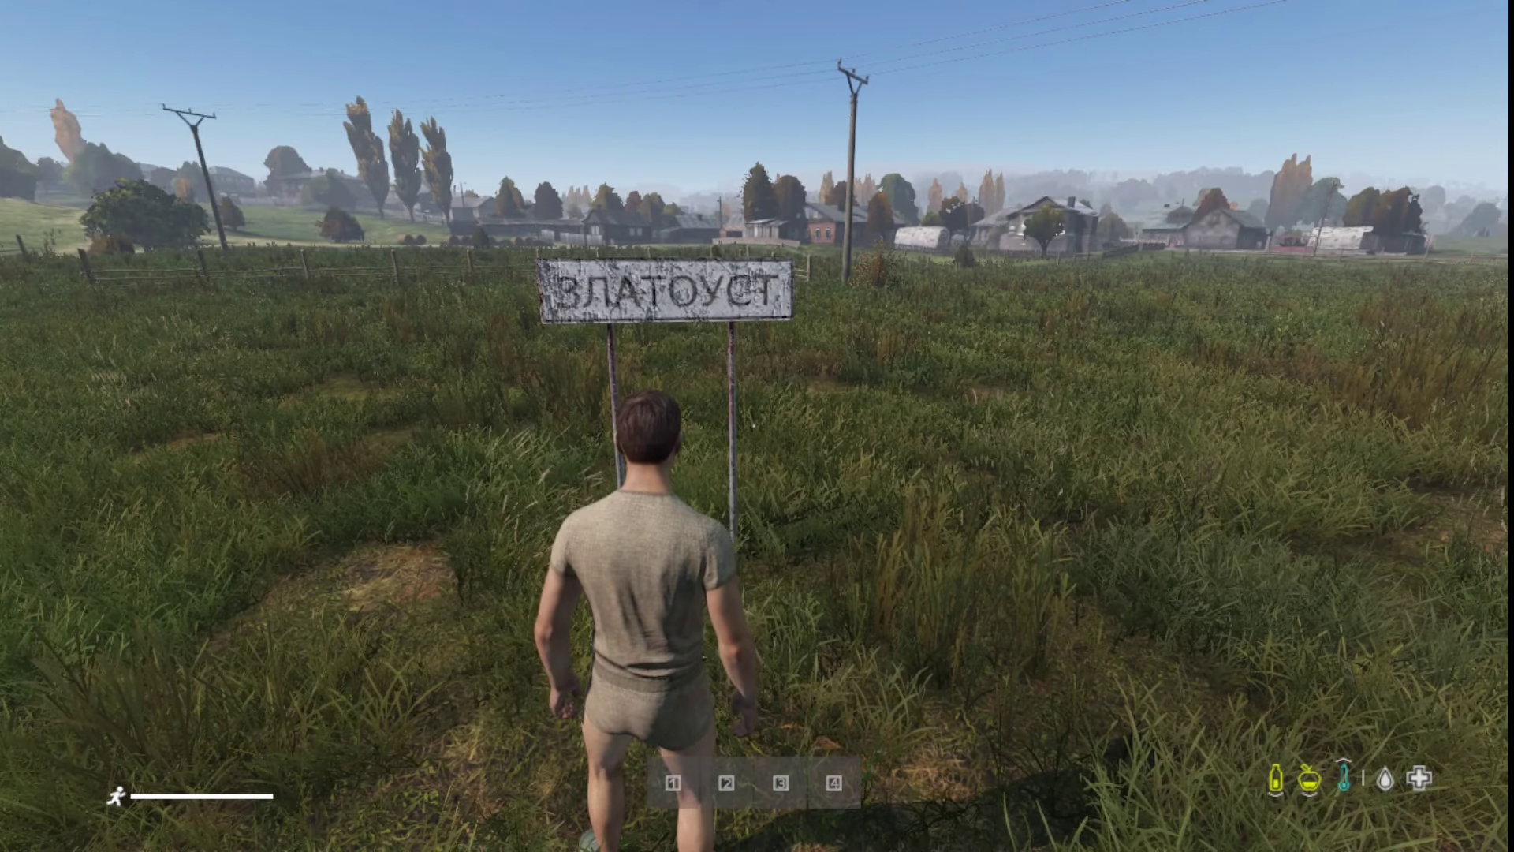
pyautogui.press('w')
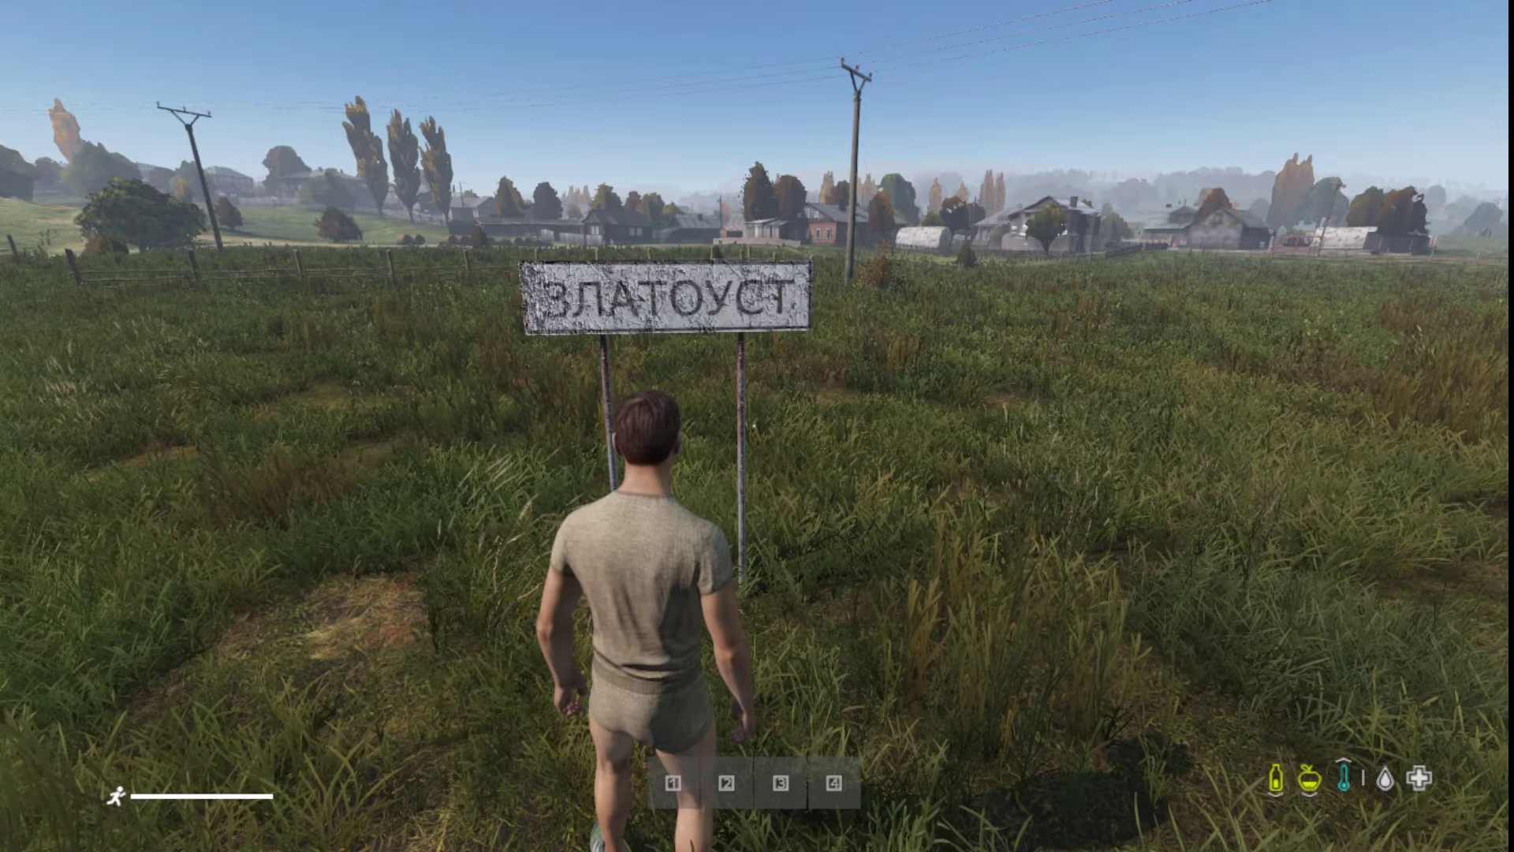
pyautogui.press('w')
pyautogui.rightClick(754, 426)
pyautogui.press('s')
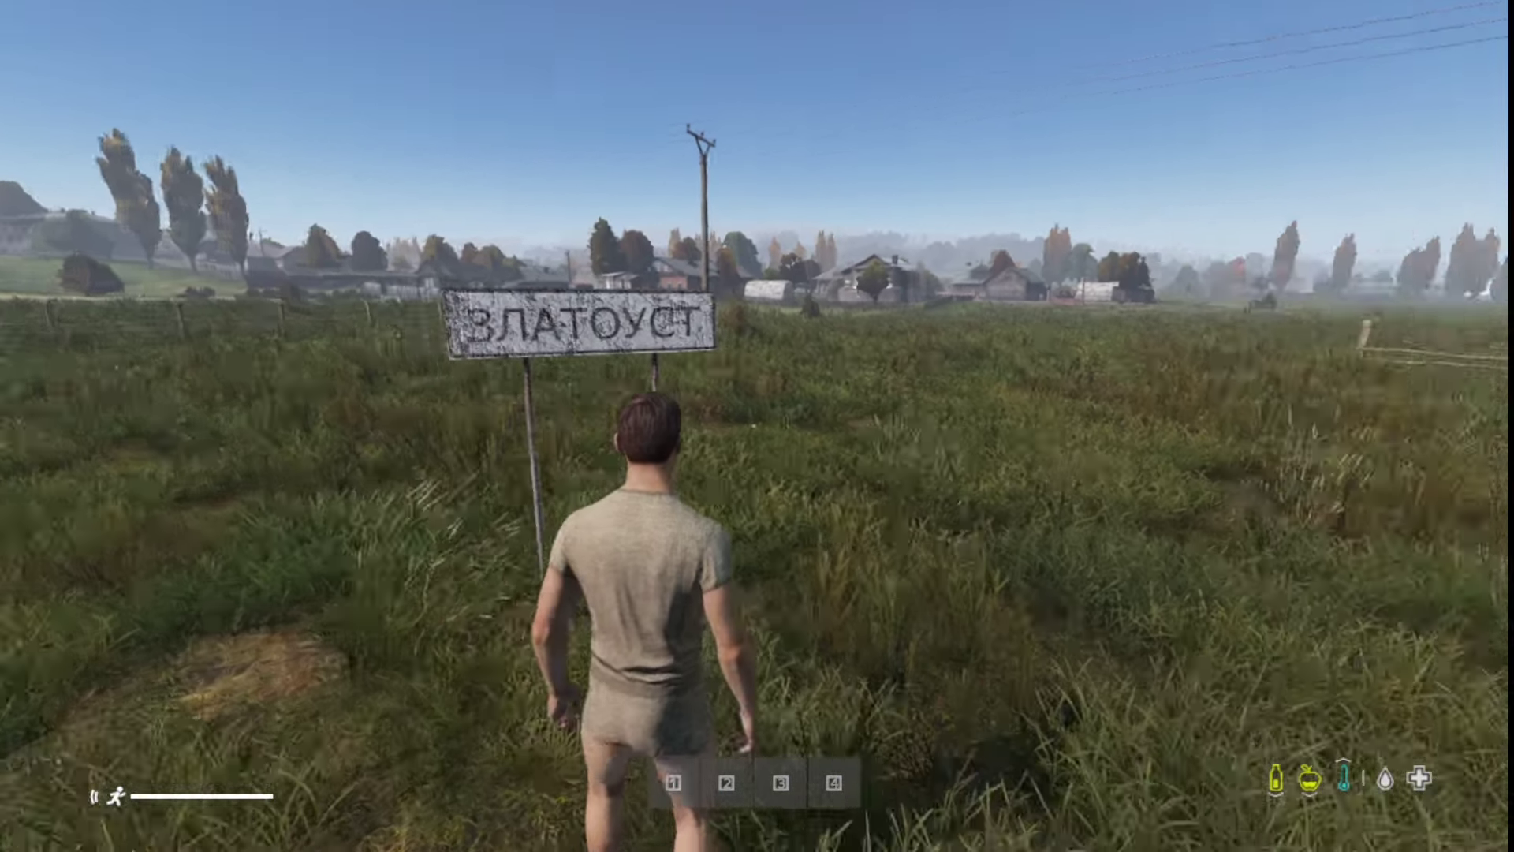
pyautogui.press('a')
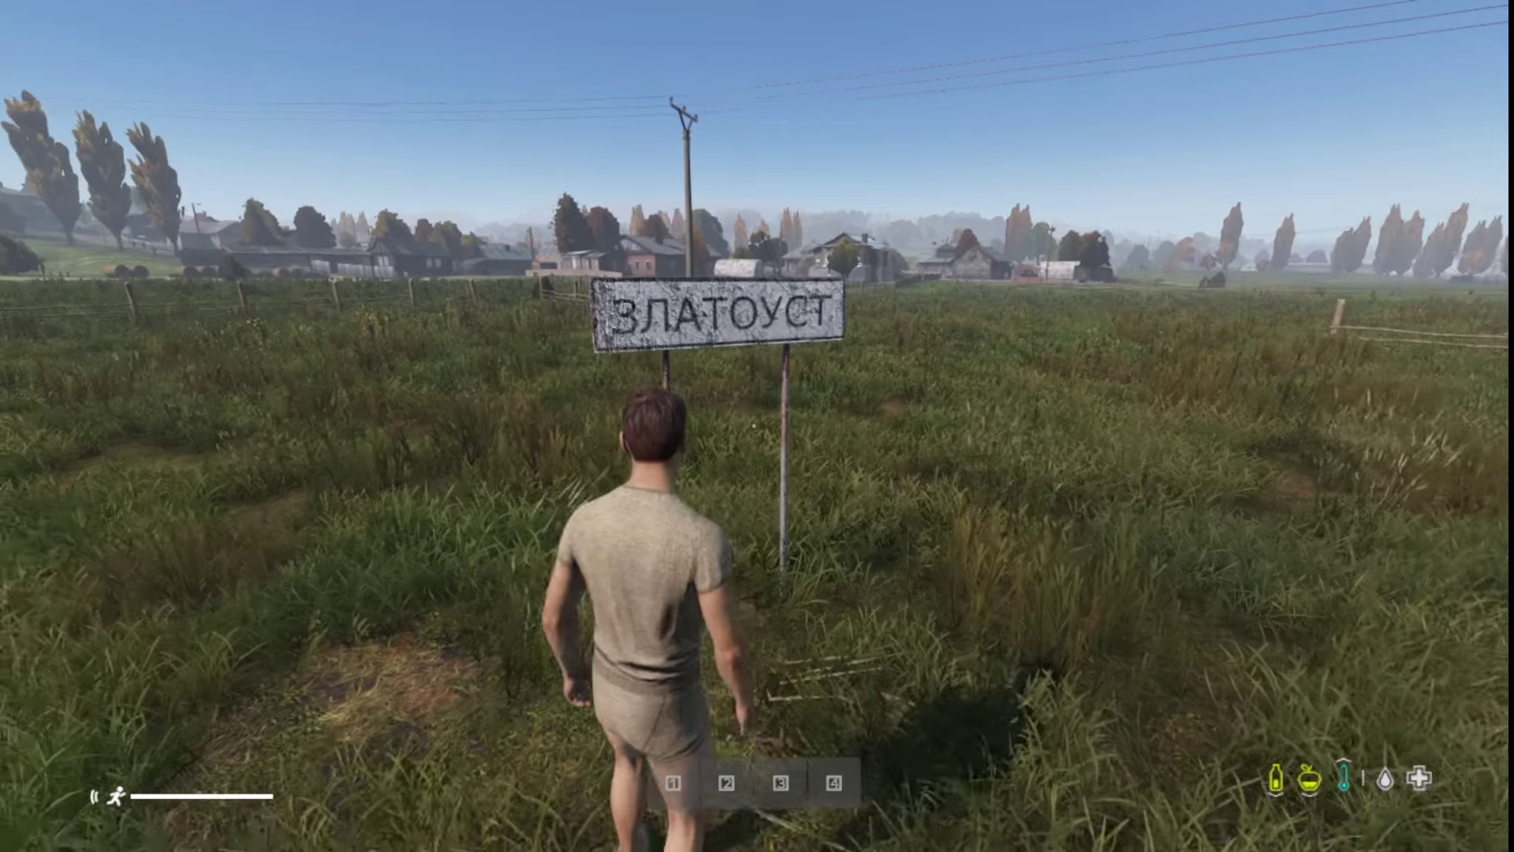
pyautogui.rightClick(754, 426)
pyautogui.press('d')
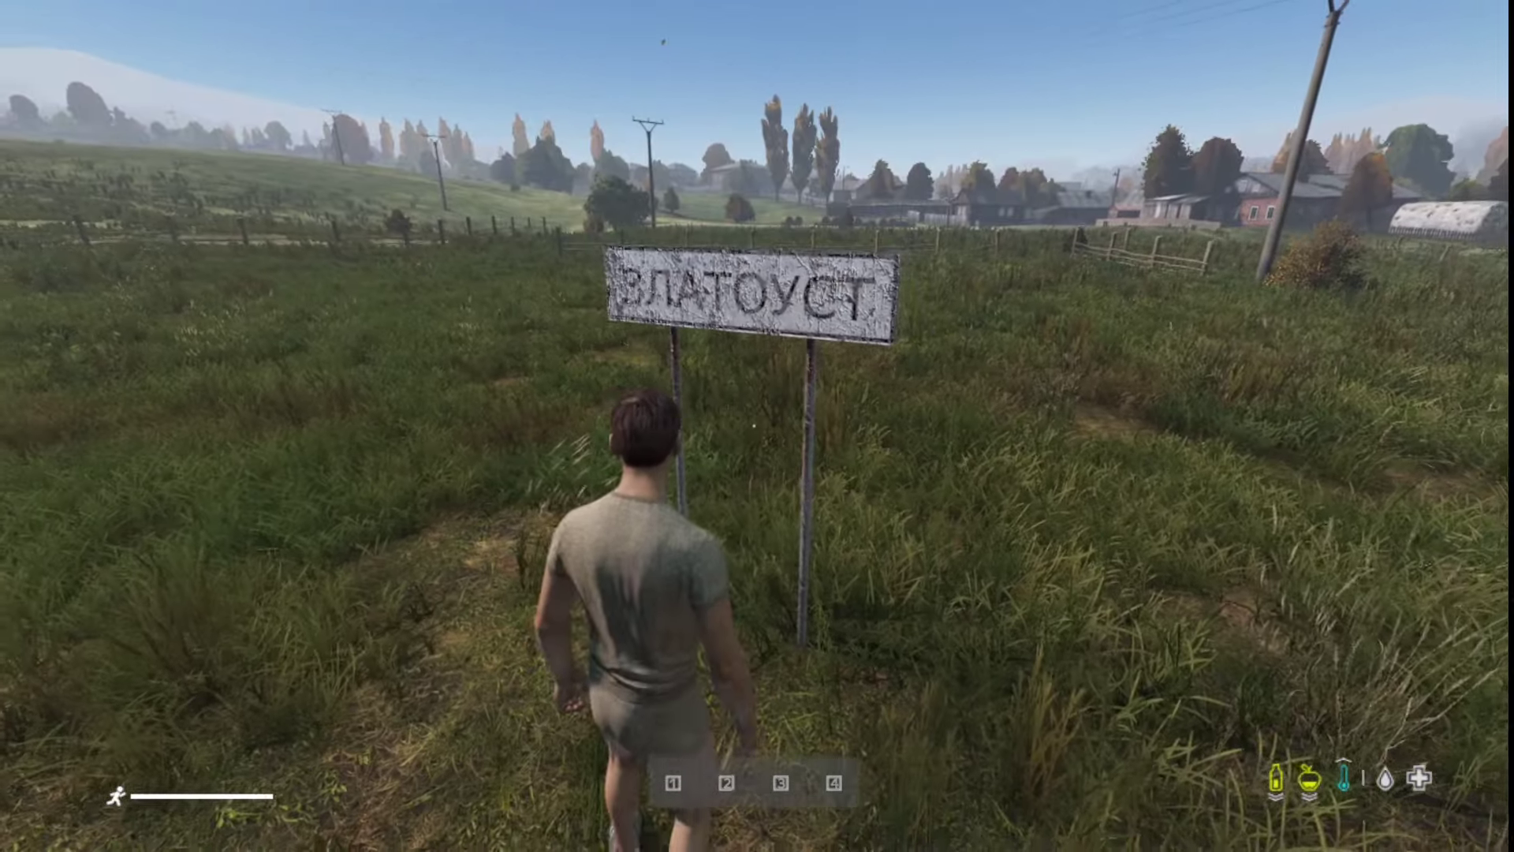
pyautogui.press('a')
pyautogui.press('w')
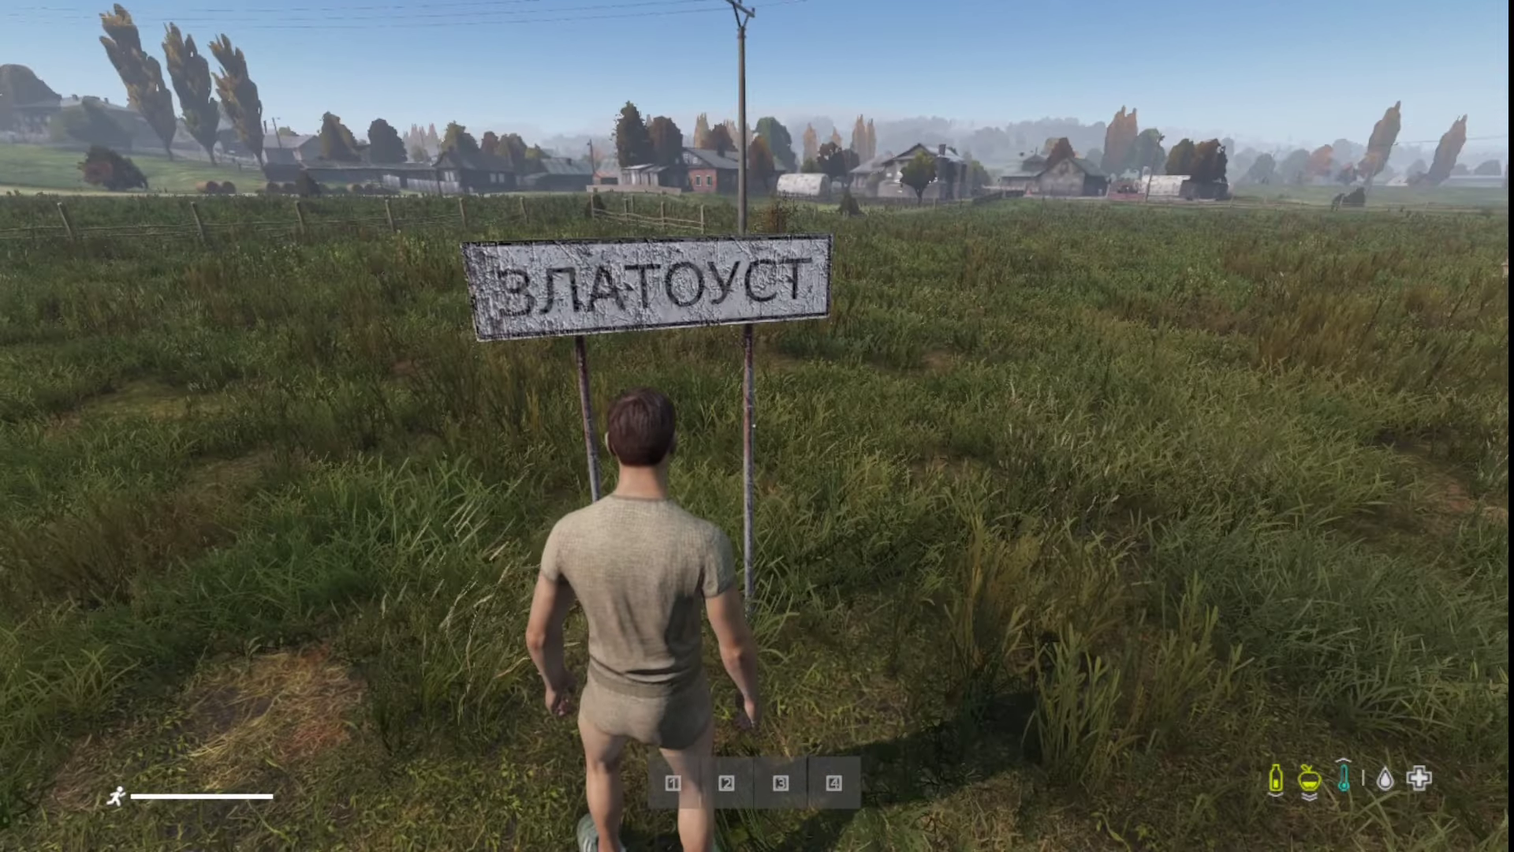
pyautogui.press('d')
pyautogui.rightClick(754, 426)
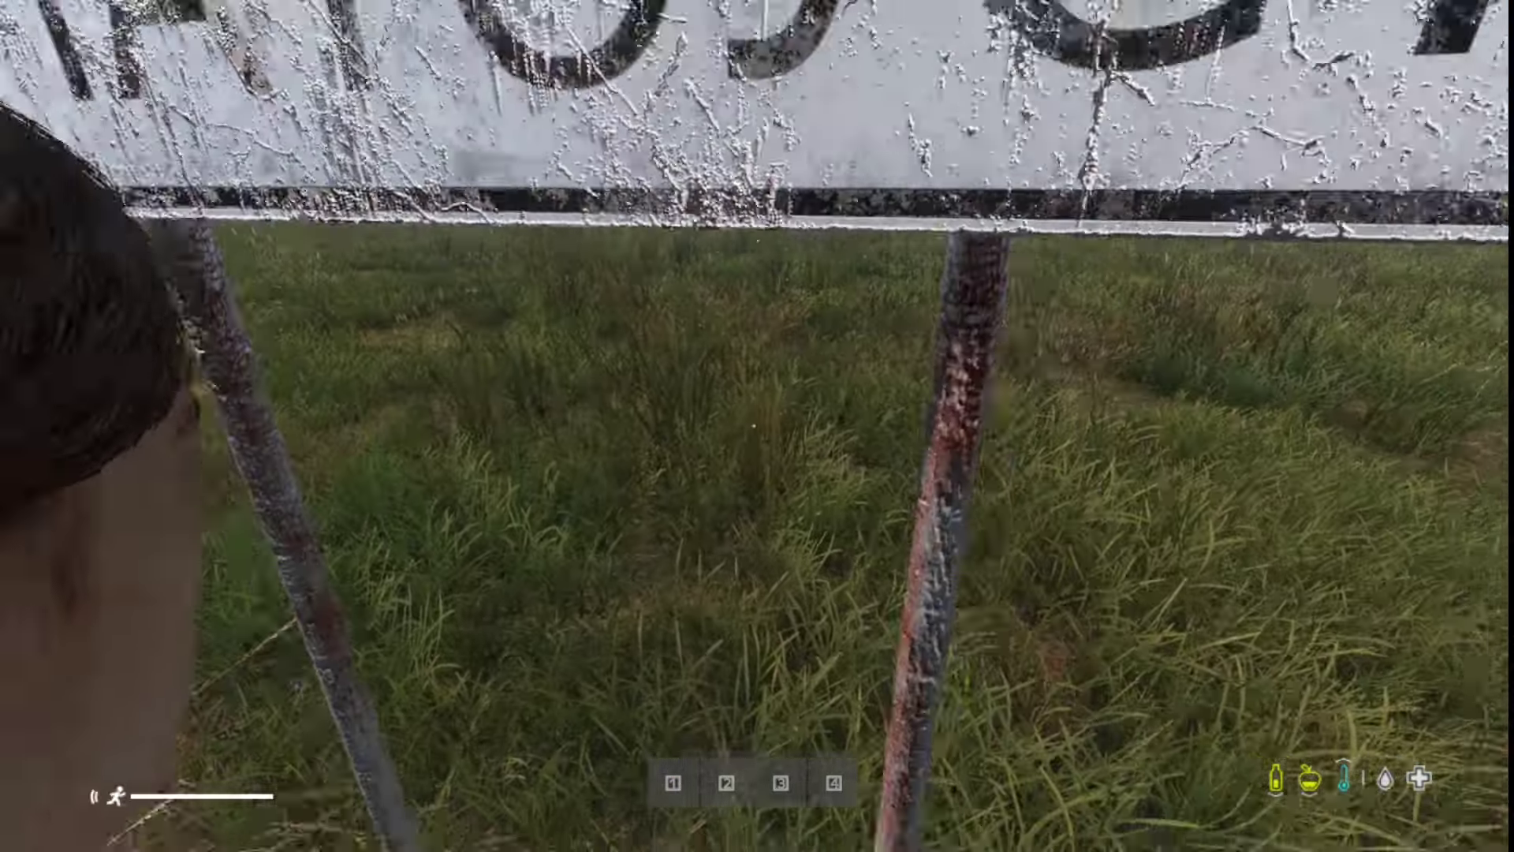